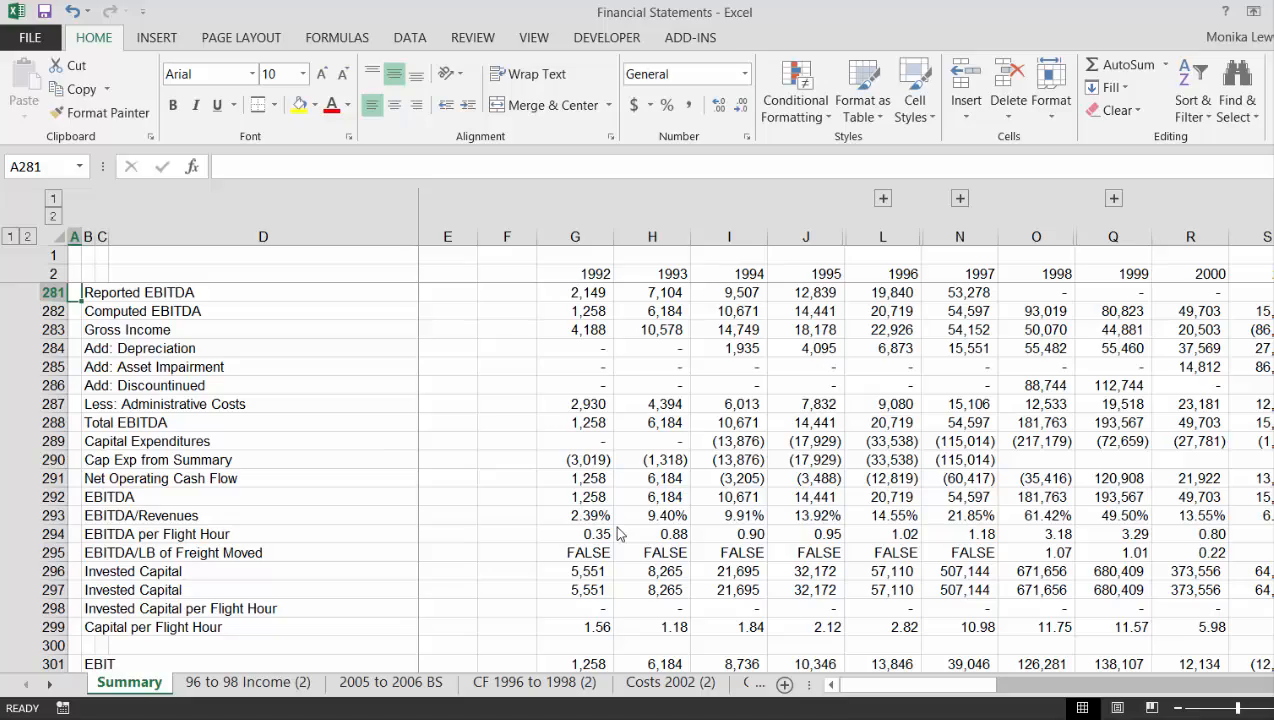
Go back up through the Summary sheet to Results of Operations and select the Scheduled freight row label area
{"action": "key", "text": "Page_Up"}
{"action": "key", "text": "Page_Up"}
{"action": "key", "text": "Page_Up"}
{"action": "key", "text": "Page_Up"}
{"action": "key", "text": "Page_Up"}
{"action": "key", "text": "Page_Up"}
{"action": "key", "text": "Page_Up"}
{"action": "key", "text": "Page_Up"}
{"action": "key", "text": "Page_Up"}
{"action": "key", "text": "Page_Up"}
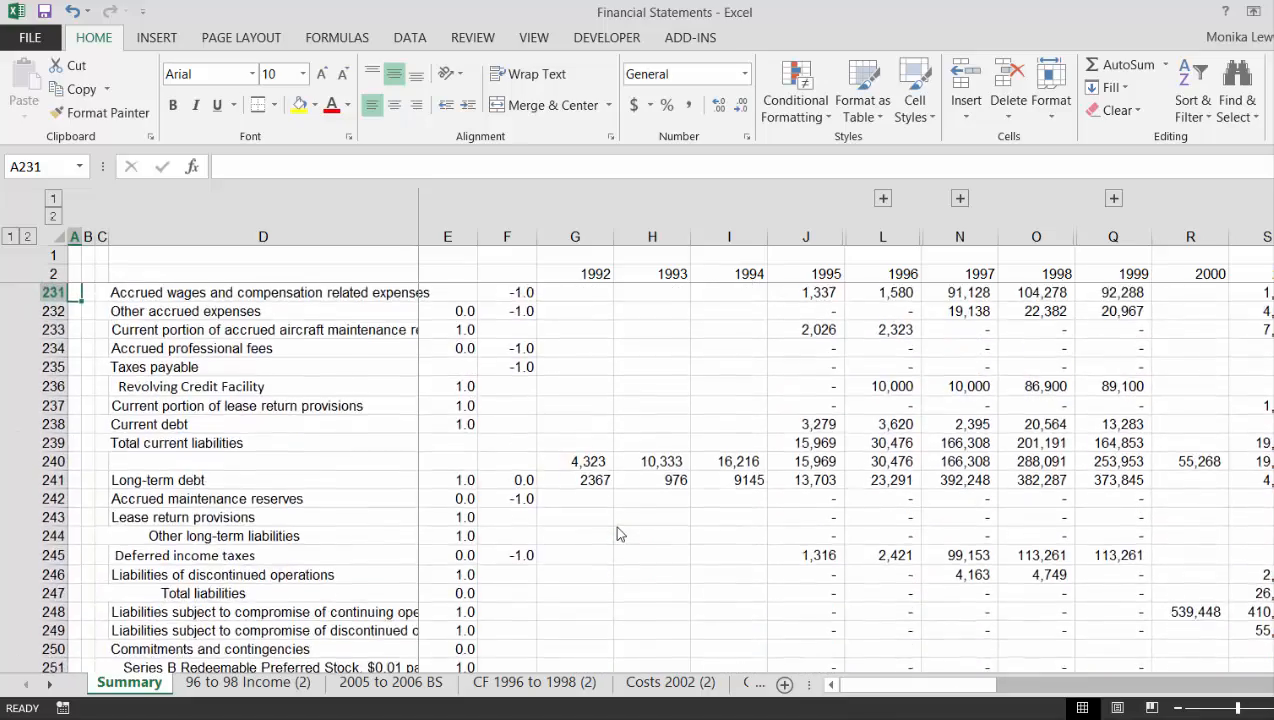
{"action": "key", "text": "Page_Up"}
{"action": "key", "text": "Page_Up"}
{"action": "key", "text": "Page_Up"}
{"action": "key", "text": "Page_Up"}
{"action": "key", "text": "Page_Up"}
{"action": "key", "text": "Right"}
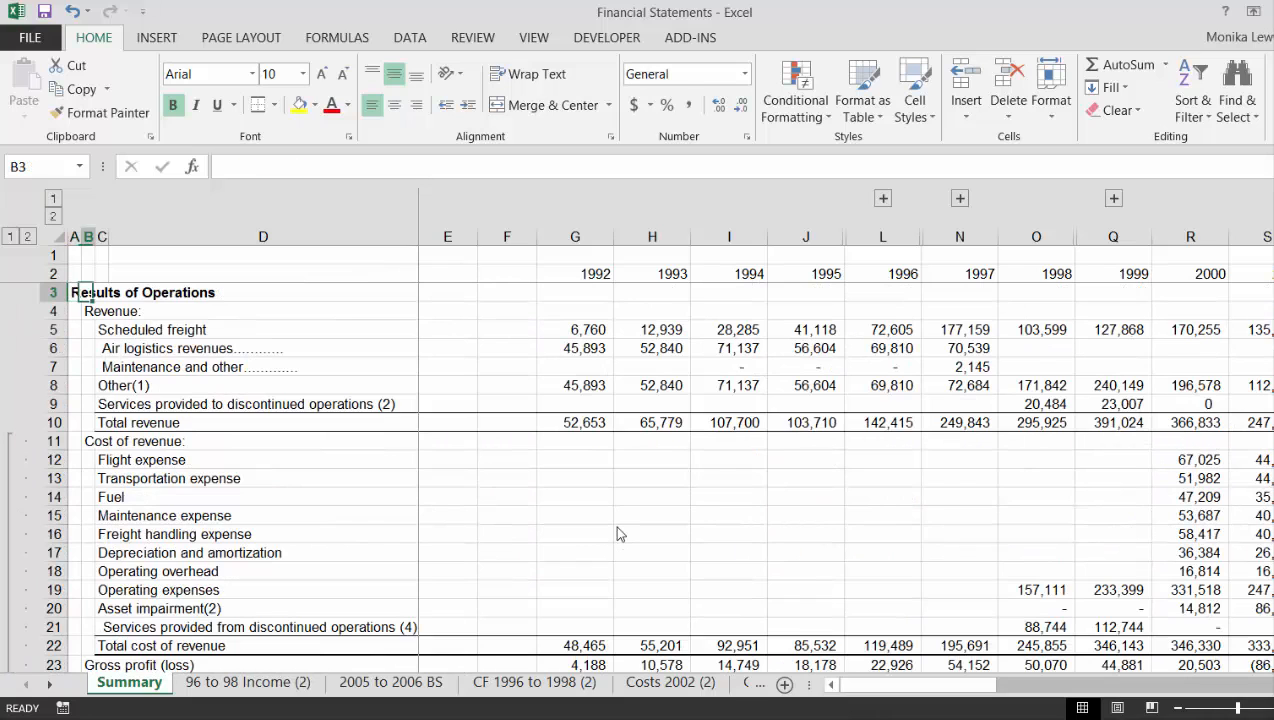
{"action": "key", "text": "Down"}
{"action": "key", "text": "Right"}
{"action": "key", "text": "Down"}
{"action": "key", "text": "Right"}
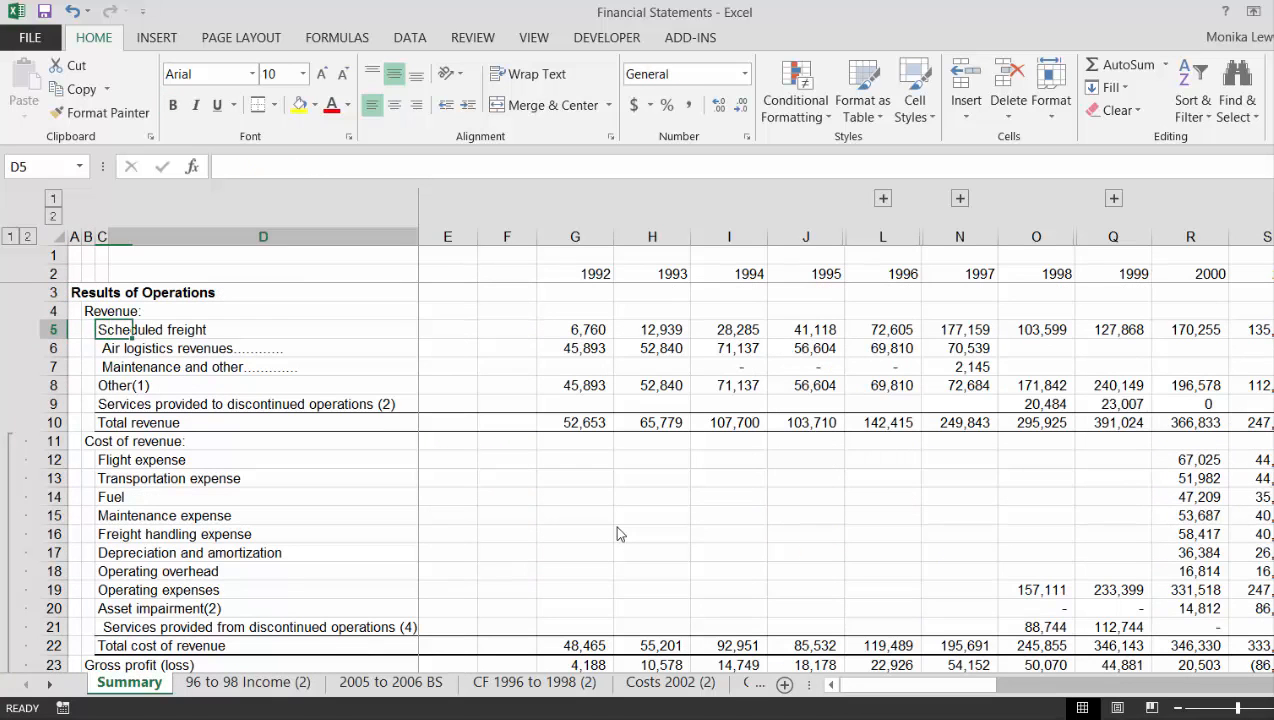
Look across the yearly figures in the Scheduled freight row to the empty columns beyond 2007
{"action": "key", "text": "Right"}
{"action": "key", "text": "Right"}
{"action": "key", "text": "Right"}
{"action": "key", "text": "Right"}
{"action": "key", "text": "Right"}
{"action": "key", "text": "Right"}
{"action": "key", "text": "Right"}
{"action": "key", "text": "Right"}
{"action": "key", "text": "Right"}
{"action": "key", "text": "Right"}
{"action": "key", "text": "Right"}
{"action": "key", "text": "Right"}
{"action": "key", "text": "Right"}
{"action": "key", "text": "Right"}
{"action": "key", "text": "Right"}
{"action": "key", "text": "Right"}
{"action": "key", "text": "Right"}
{"action": "key", "text": "Right"}
{"action": "key", "text": "Right"}
{"action": "key", "text": "Right"}
{"action": "key", "text": "Right"}
{"action": "key", "text": "Right"}
{"action": "key", "text": "Right"}
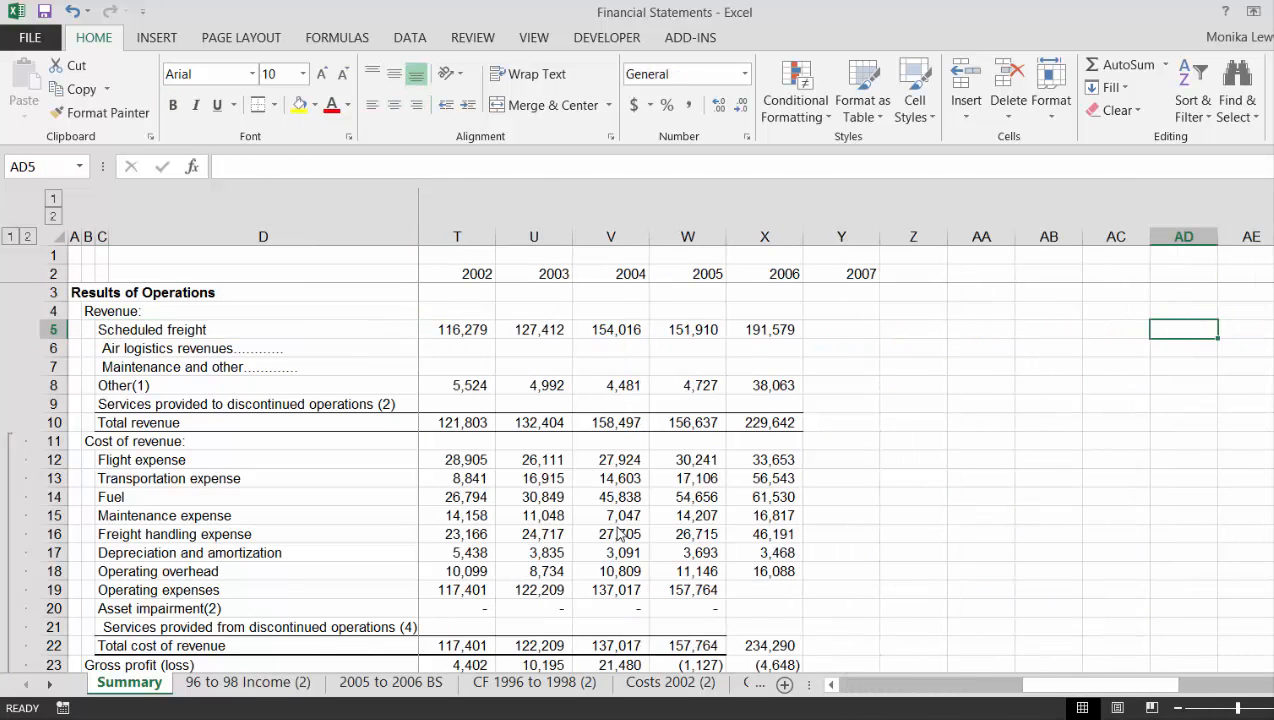
Return along the Scheduled freight row to column A to view the earliest years again
{"action": "key", "text": "Left"}
{"action": "key", "text": "Left"}
{"action": "key", "text": "Left"}
{"action": "key", "text": "Left"}
{"action": "key", "text": "Left"}
{"action": "key", "text": "Left"}
{"action": "key", "text": "Left"}
{"action": "key", "text": "Left"}
{"action": "key", "text": "Left"}
{"action": "key", "text": "Left"}
{"action": "key", "text": "Left"}
{"action": "key", "text": "Left"}
{"action": "key", "text": "Left"}
{"action": "key", "text": "Left"}
{"action": "key", "text": "Left"}
{"action": "key", "text": "Left"}
{"action": "key", "text": "Left"}
{"action": "key", "text": "Left"}
{"action": "key", "text": "Left"}
{"action": "key", "text": "Left"}
{"action": "key", "text": "Left"}
{"action": "key", "text": "Left"}
{"action": "key", "text": "Left"}
{"action": "key", "text": "Left"}
{"action": "key", "text": "Left"}
{"action": "key", "text": "Left"}
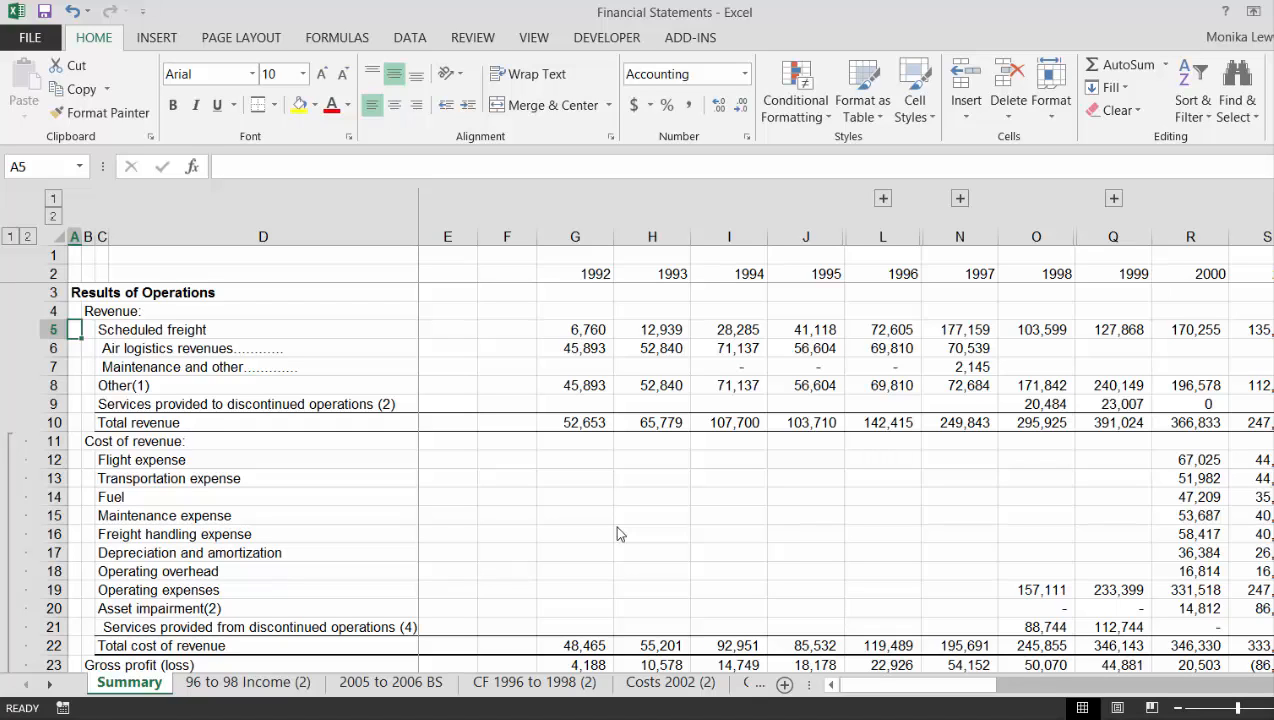
Review the income statement lines down to Extraordinary item and return to the Results of Operations heading
{"action": "key", "text": "ctrl+Down"}
{"action": "key", "text": "ctrl+Down"}
{"action": "key", "text": "ctrl+Down"}
{"action": "key", "text": "ctrl+Down"}
{"action": "key", "text": "ctrl+Down"}
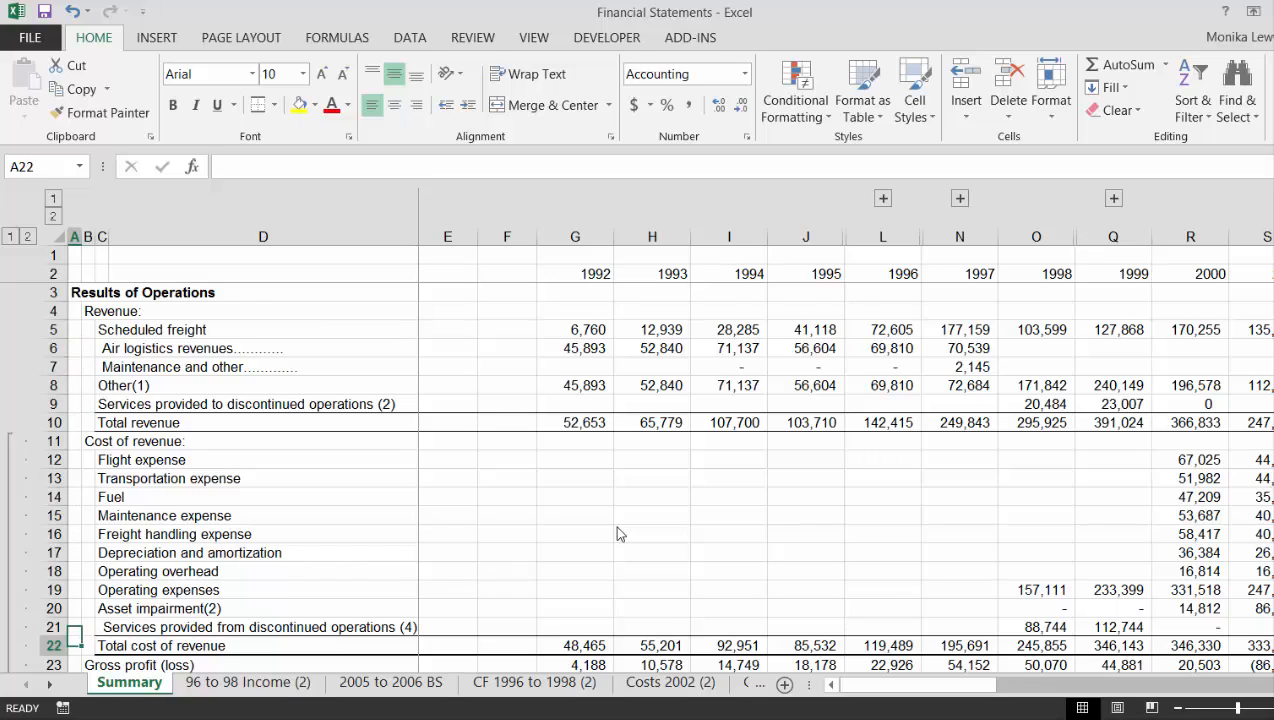
{"action": "key", "text": "ctrl+Down"}
{"action": "key", "text": "Down"}
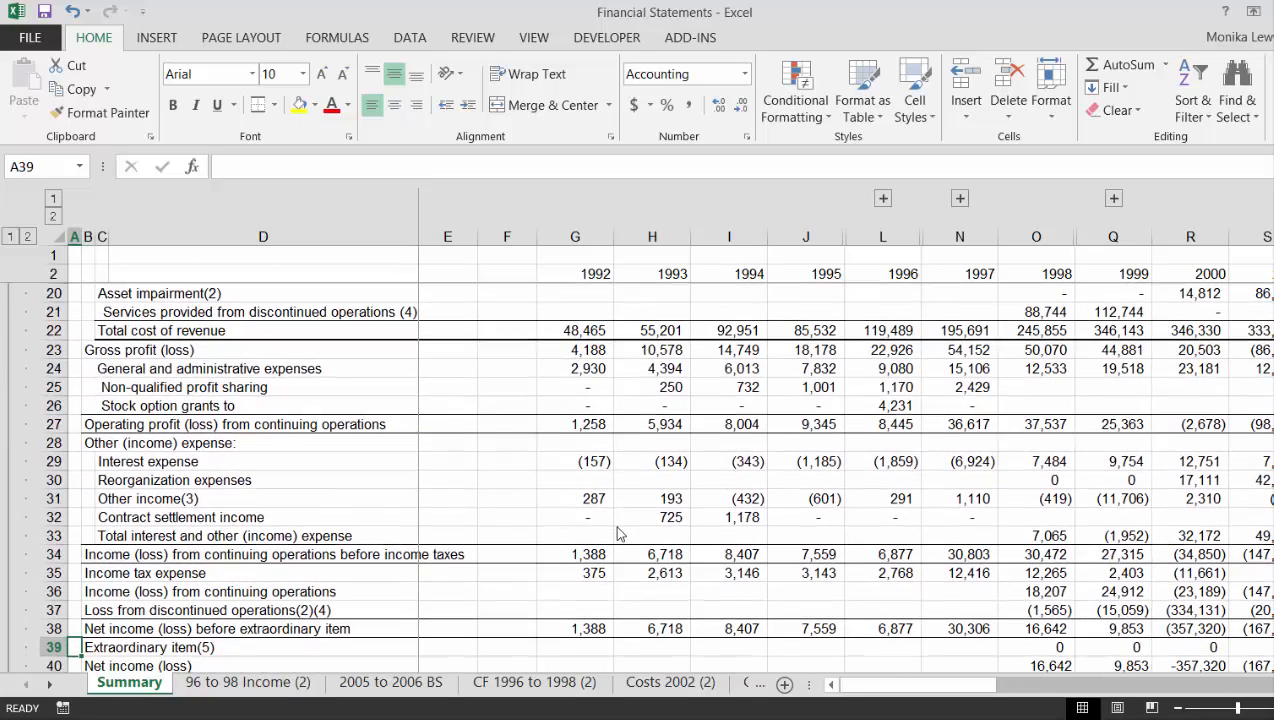
{"action": "key", "text": "ctrl+Up"}
{"action": "key", "text": "ctrl+Up"}
{"action": "key", "text": "ctrl+Up"}
{"action": "key", "text": "ctrl+Up"}
{"action": "key", "text": "ctrl+Up"}
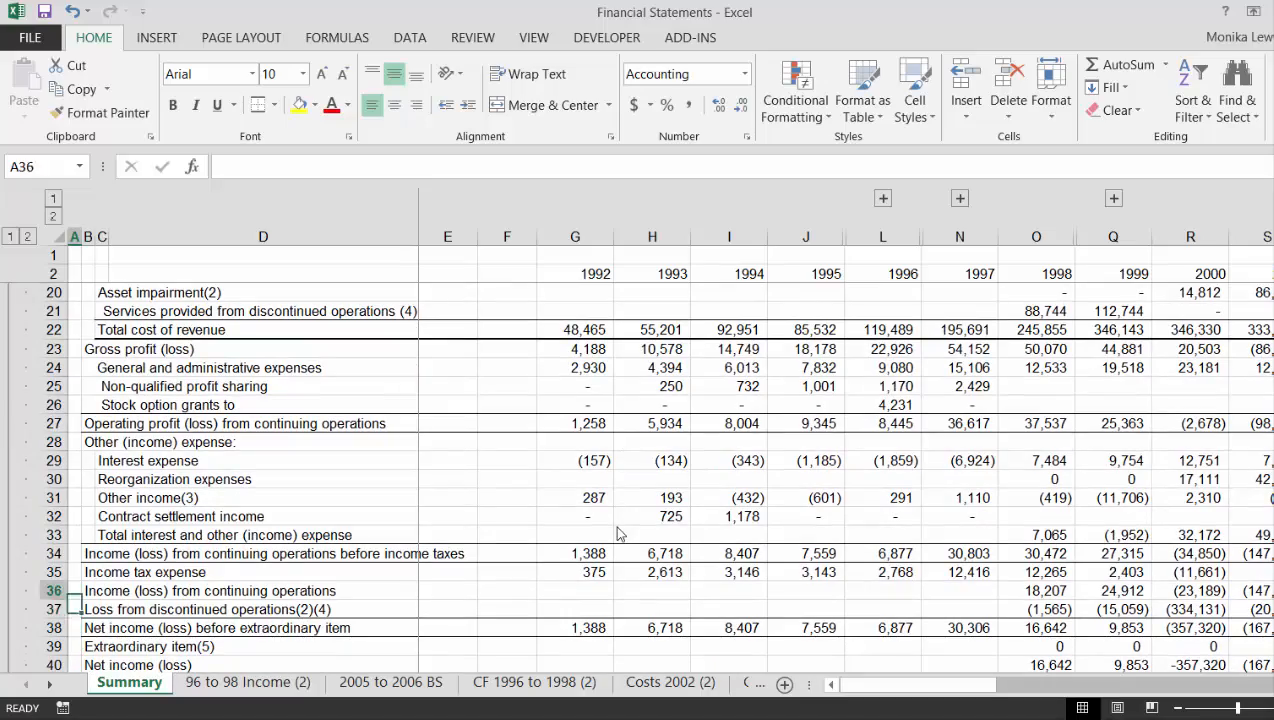
{"action": "key", "text": "ctrl+Up"}
{"action": "key", "text": "Right"}
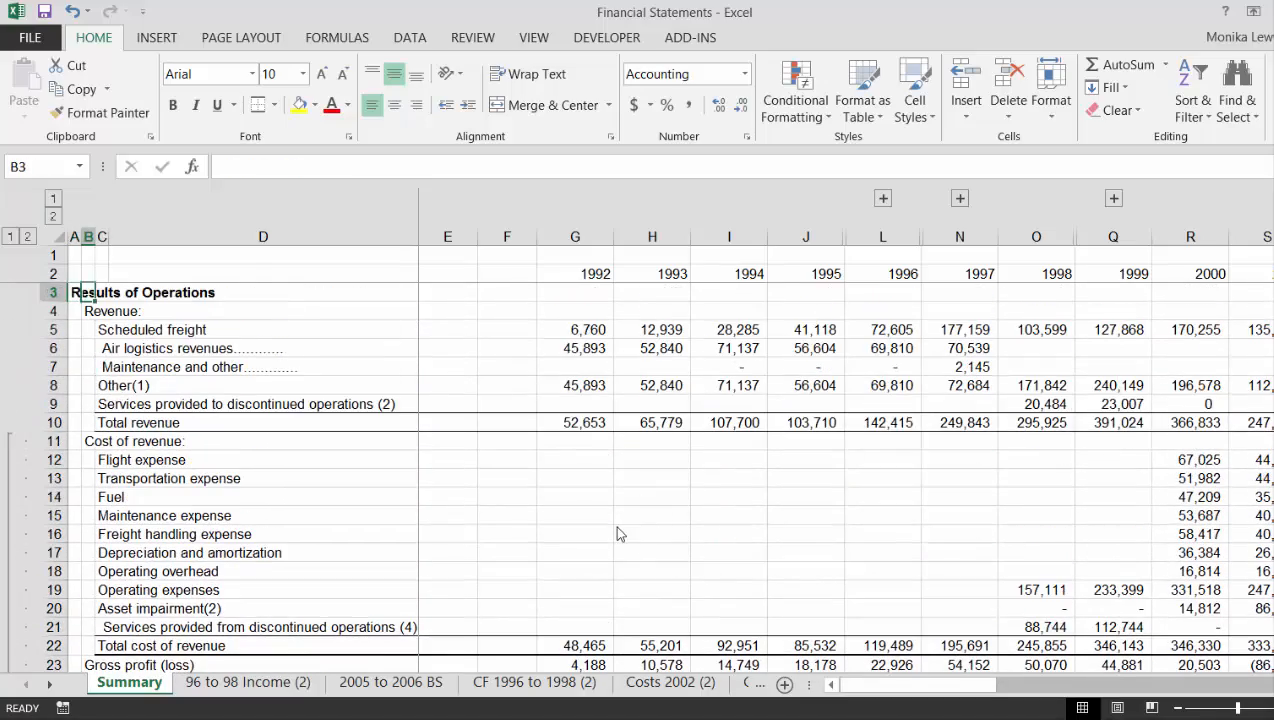
Examine the 1996 column from Results of Operations down to the Earnings (Loss) Per Share Data section
{"action": "key", "text": "Right"}
{"action": "key", "text": "Right"}
{"action": "key", "text": "Right"}
{"action": "key", "text": "Right"}
{"action": "key", "text": "Right"}
{"action": "key", "text": "Right"}
{"action": "key", "text": "Right"}
{"action": "key", "text": "Right"}
{"action": "key", "text": "Right"}
{"action": "key", "text": "Down"}
{"action": "key", "text": "Down"}
{"action": "key", "text": "Down"}
{"action": "key", "text": "Down"}
{"action": "key", "text": "Down"}
{"action": "key", "text": "Down"}
{"action": "key", "text": "Down"}
{"action": "key", "text": "Down"}
{"action": "key", "text": "Down"}
{"action": "key", "text": "Down"}
{"action": "key", "text": "Down"}
{"action": "key", "text": "Down"}
{"action": "key", "text": "Down"}
{"action": "key", "text": "Down"}
{"action": "key", "text": "Down"}
{"action": "key", "text": "Down"}
{"action": "key", "text": "Down"}
{"action": "key", "text": "Down"}
{"action": "key", "text": "Down"}
{"action": "key", "text": "Down"}
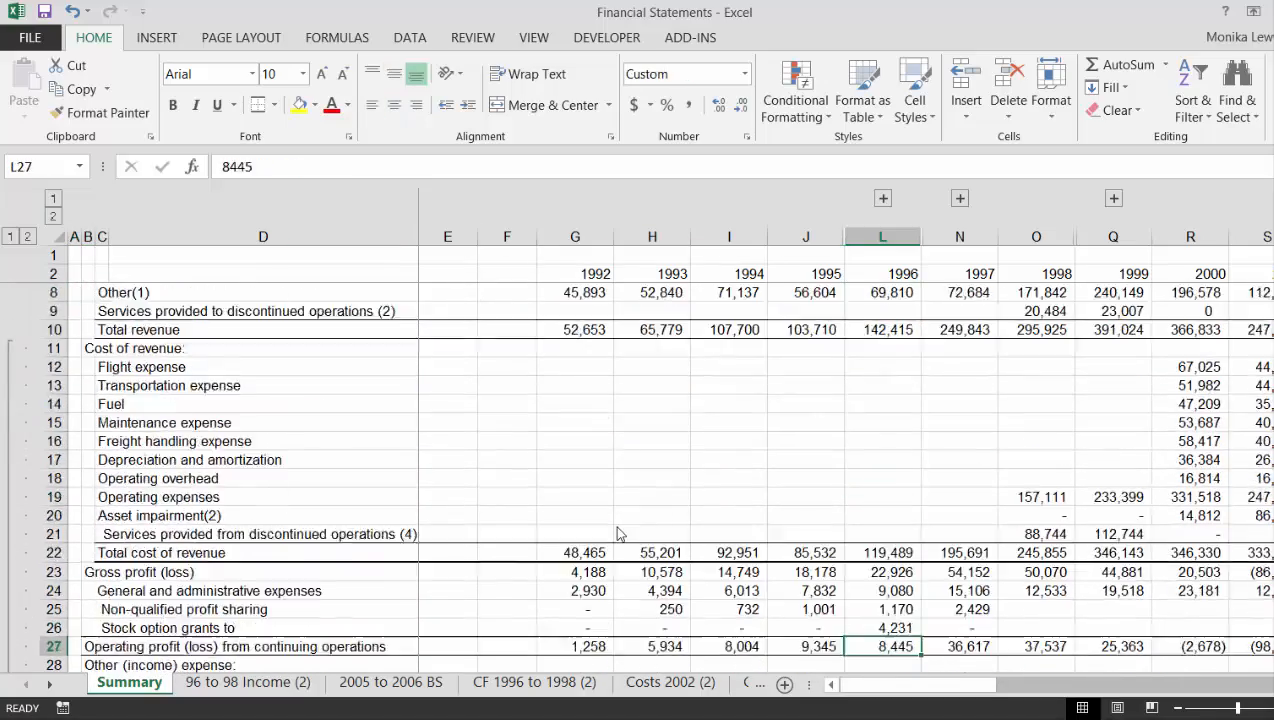
{"action": "key", "text": "Down"}
{"action": "key", "text": "Down"}
{"action": "key", "text": "Down"}
{"action": "key", "text": "Down"}
{"action": "key", "text": "Down"}
{"action": "key", "text": "Down"}
{"action": "key", "text": "Down"}
{"action": "key", "text": "Down"}
{"action": "key", "text": "Down"}
{"action": "key", "text": "Down"}
{"action": "key", "text": "Down"}
{"action": "key", "text": "Down"}
{"action": "key", "text": "Down"}
{"action": "key", "text": "Down"}
{"action": "key", "text": "Down"}
{"action": "key", "text": "Down"}
{"action": "key", "text": "Down"}
{"action": "key", "text": "Down"}
{"action": "key", "text": "Down"}
{"action": "key", "text": "Down"}
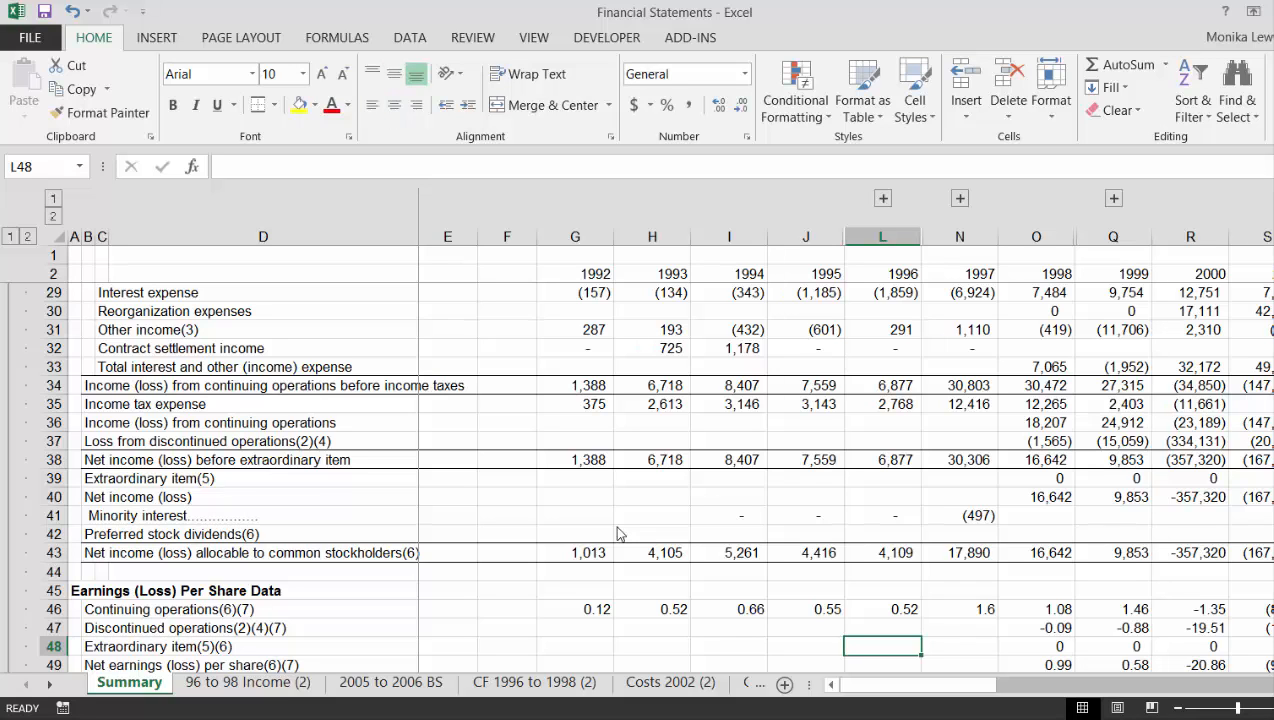
Go back to column A in the Extraordinary item row under Earnings (Loss) Per Share Data
{"action": "key", "text": "Left"}
{"action": "key", "text": "Left"}
{"action": "key", "text": "Left"}
{"action": "key", "text": "Left"}
{"action": "key", "text": "Left"}
{"action": "key", "text": "Left"}
{"action": "key", "text": "Left"}
{"action": "key", "text": "Left"}
{"action": "key", "text": "Left"}
{"action": "key", "text": "Left"}
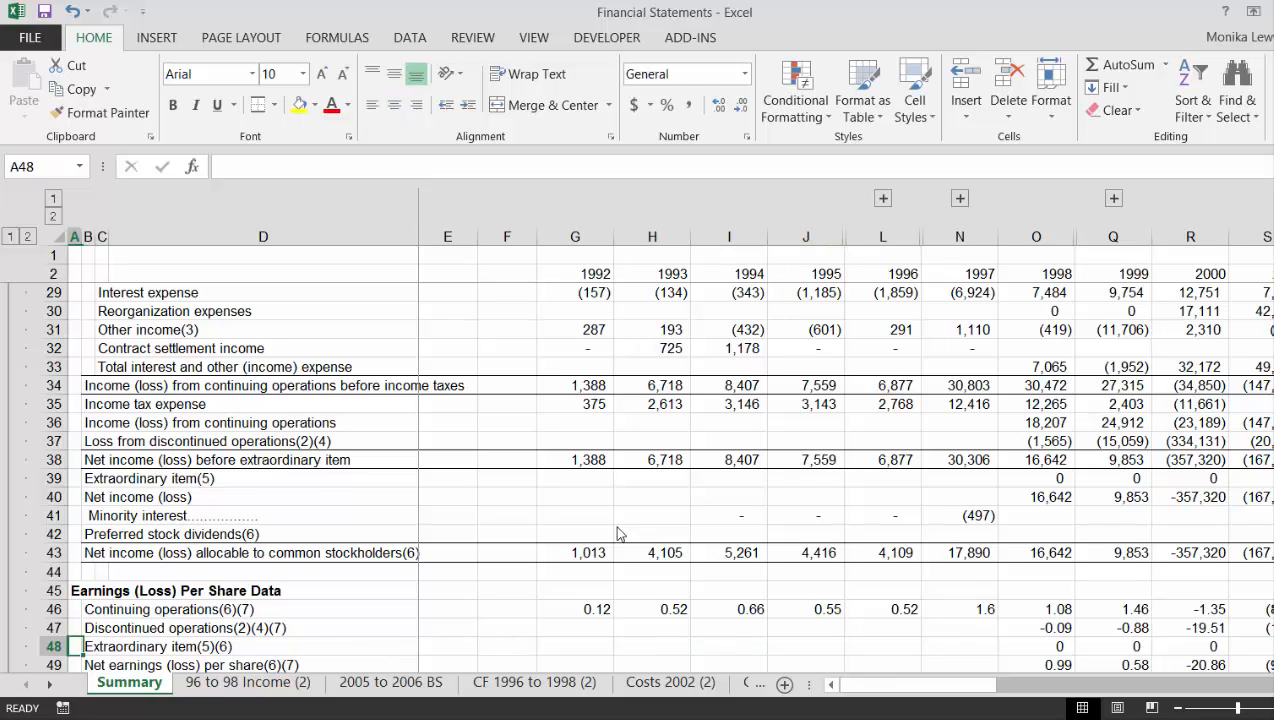
Examine the Summary rows from Earnings (Loss) Per Share Data through Operating Data to the end of Financial Condition
{"action": "key", "text": "Down"}
{"action": "key", "text": "Down"}
{"action": "key", "text": "Down"}
{"action": "key", "text": "Down"}
{"action": "key", "text": "Down"}
{"action": "key", "text": "Down"}
{"action": "key", "text": "Down"}
{"action": "key", "text": "Down"}
{"action": "key", "text": "Down"}
{"action": "key", "text": "Down"}
{"action": "key", "text": "Down"}
{"action": "key", "text": "Down"}
{"action": "key", "text": "Down"}
{"action": "key", "text": "Down"}
{"action": "key", "text": "Down"}
{"action": "key", "text": "Down"}
{"action": "key", "text": "Down"}
{"action": "key", "text": "Down"}
{"action": "key", "text": "Down"}
{"action": "key", "text": "Down"}
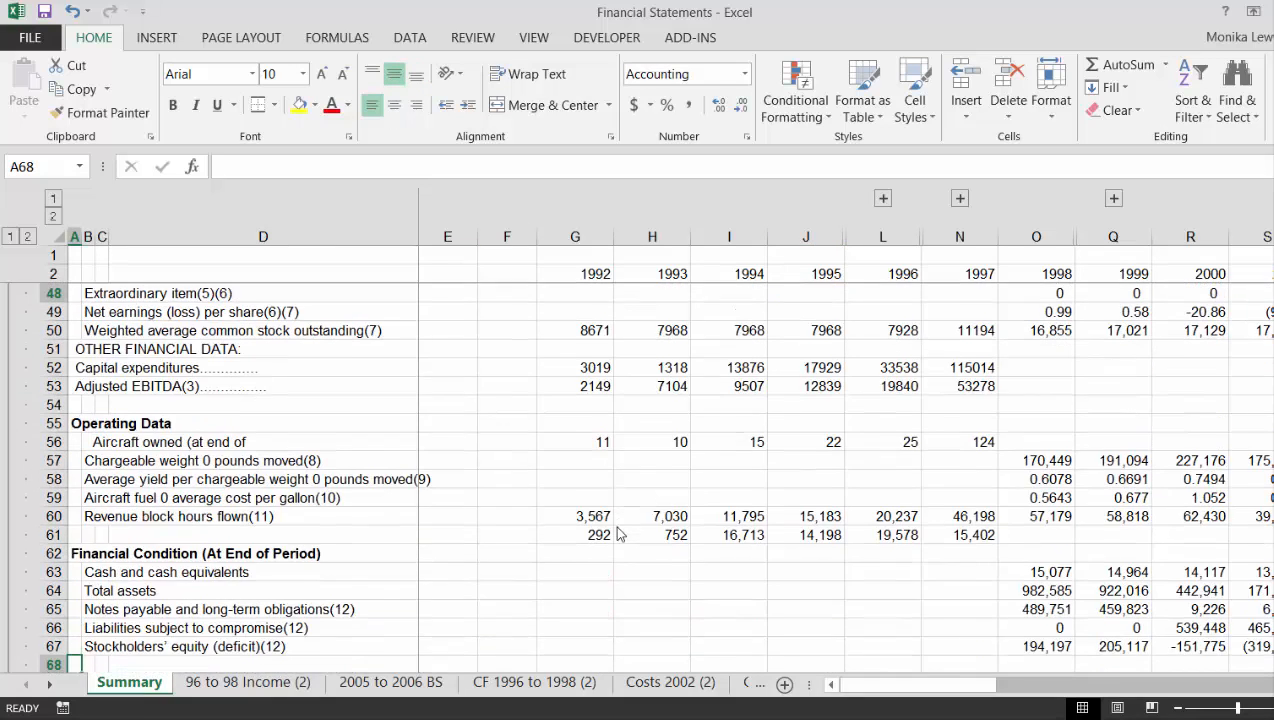
Continue down column A to review the cash flow adjustment lines and changes in operating assets and liabilities
{"action": "key", "text": "Down"}
{"action": "key", "text": "Down"}
{"action": "key", "text": "Down"}
{"action": "key", "text": "Down"}
{"action": "key", "text": "Down"}
{"action": "key", "text": "Down"}
{"action": "key", "text": "Down"}
{"action": "key", "text": "Down"}
{"action": "key", "text": "Down"}
{"action": "key", "text": "Down"}
{"action": "key", "text": "Down"}
{"action": "key", "text": "Down"}
{"action": "key", "text": "Down"}
{"action": "key", "text": "Down"}
{"action": "key", "text": "Down"}
{"action": "key", "text": "Down"}
{"action": "key", "text": "Down"}
{"action": "key", "text": "Down"}
{"action": "key", "text": "Down"}
{"action": "key", "text": "Down"}
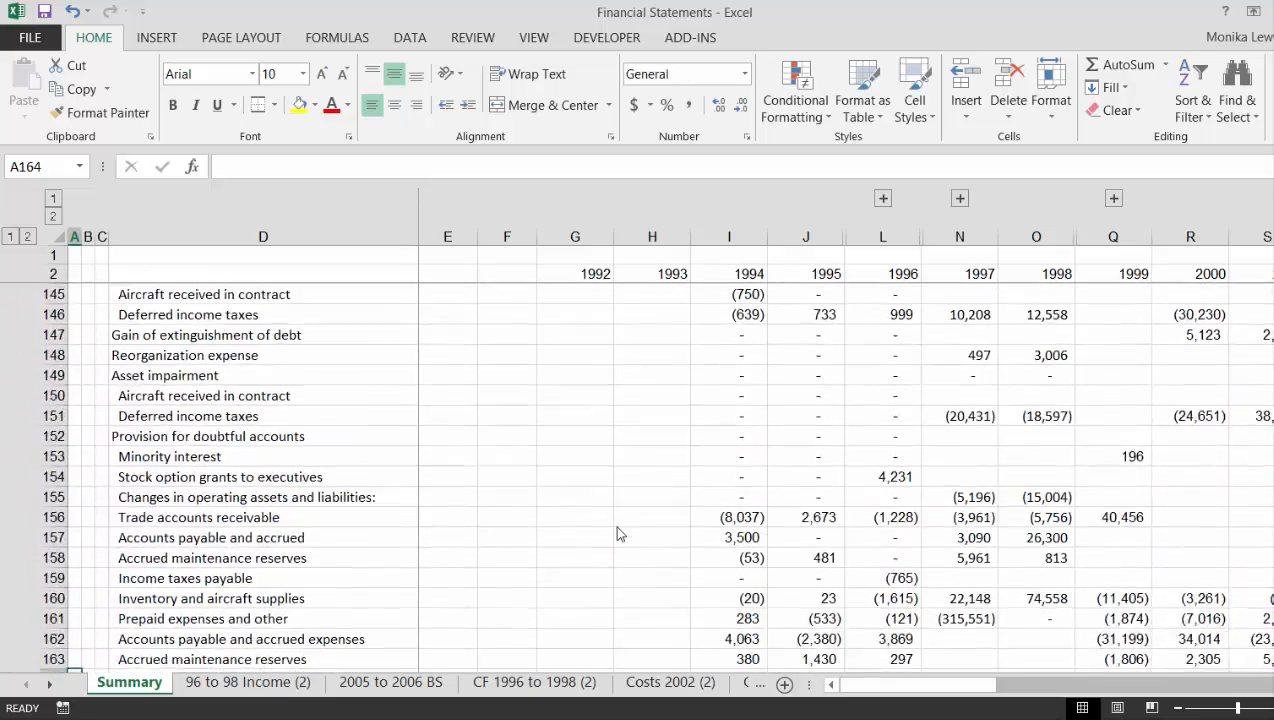
Continue down column A past the stockholders' equity totals to the Block Hours row under Financial Ratios
{"action": "key", "text": "Down"}
{"action": "key", "text": "Down"}
{"action": "key", "text": "Down"}
{"action": "key", "text": "Down"}
{"action": "key", "text": "Down"}
{"action": "key", "text": "Down"}
{"action": "key", "text": "Down"}
{"action": "key", "text": "Down"}
{"action": "key", "text": "Down"}
{"action": "key", "text": "Down"}
{"action": "key", "text": "Down"}
{"action": "key", "text": "Down"}
{"action": "key", "text": "Down"}
{"action": "key", "text": "Down"}
{"action": "key", "text": "Down"}
{"action": "key", "text": "Down"}
{"action": "key", "text": "Down"}
{"action": "key", "text": "Down"}
{"action": "key", "text": "Down"}
{"action": "key", "text": "Down"}
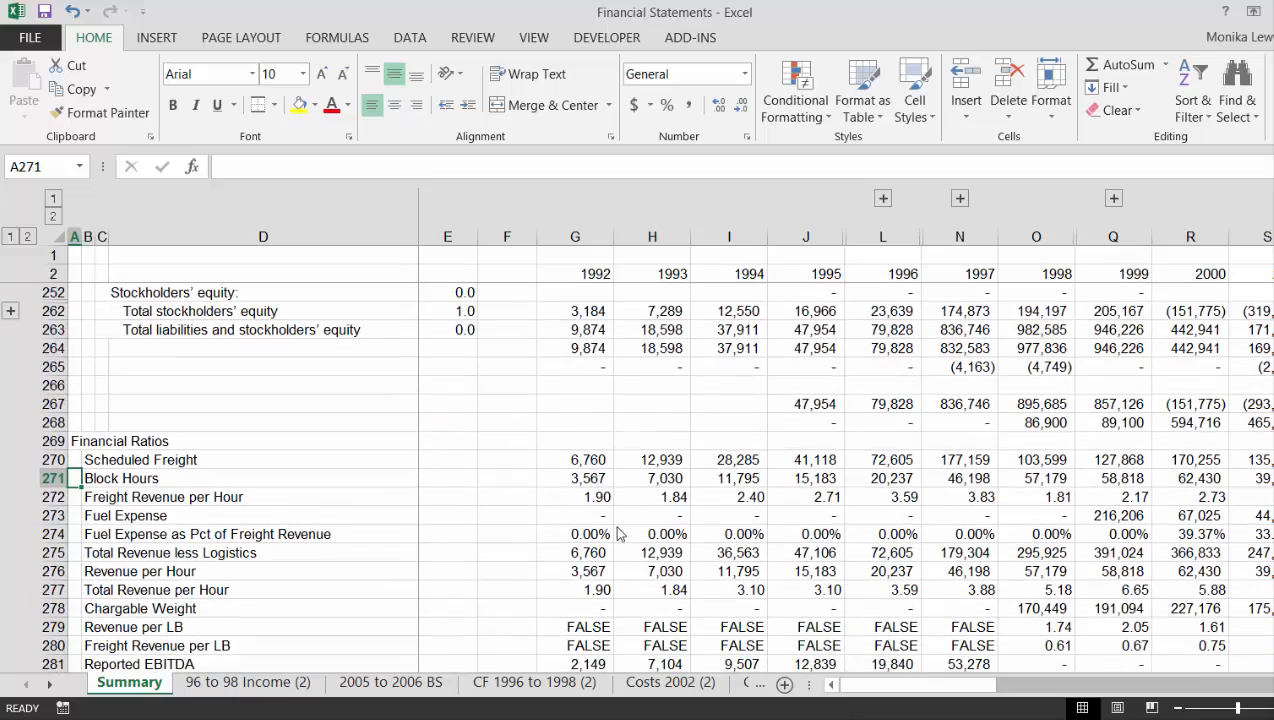
Examine the Block Hours row under Financial Ratios from column A across to the 2002 column
{"action": "key", "text": "Right"}
{"action": "key", "text": "Right"}
{"action": "key", "text": "Right"}
{"action": "key", "text": "Right"}
{"action": "key", "text": "Right"}
{"action": "key", "text": "Right"}
{"action": "key", "text": "Right"}
{"action": "key", "text": "Right"}
{"action": "key", "text": "Right"}
{"action": "key", "text": "Right"}
{"action": "key", "text": "Right"}
{"action": "key", "text": "Right"}
{"action": "key", "text": "Right"}
{"action": "key", "text": "Right"}
{"action": "key", "text": "Right"}
{"action": "key", "text": "Right"}
{"action": "key", "text": "Right"}
{"action": "key", "text": "Right"}
{"action": "key", "text": "Right"}
{"action": "key", "text": "Right"}
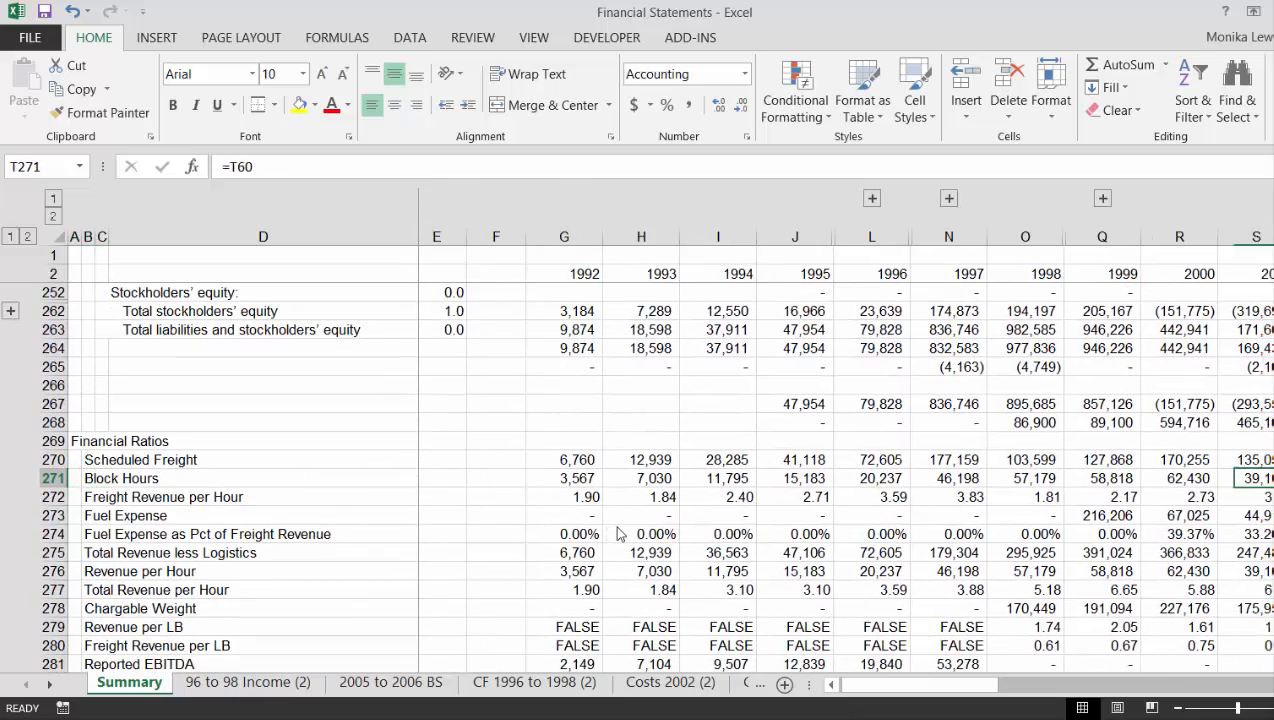
Return along the Block Hours row to its label in column B
{"action": "key", "text": "Left"}
{"action": "key", "text": "Left"}
{"action": "key", "text": "Left"}
{"action": "key", "text": "Left"}
{"action": "key", "text": "Left"}
{"action": "key", "text": "Left"}
{"action": "key", "text": "Left"}
{"action": "key", "text": "Left"}
{"action": "key", "text": "Left"}
{"action": "key", "text": "Left"}
{"action": "key", "text": "Left"}
{"action": "key", "text": "Left"}
{"action": "key", "text": "Left"}
{"action": "key", "text": "Left"}
{"action": "key", "text": "Left"}
{"action": "key", "text": "Left"}
{"action": "key", "text": "Left"}
{"action": "key", "text": "Left"}
{"action": "key", "text": "Left"}
{"action": "key", "text": "Left"}
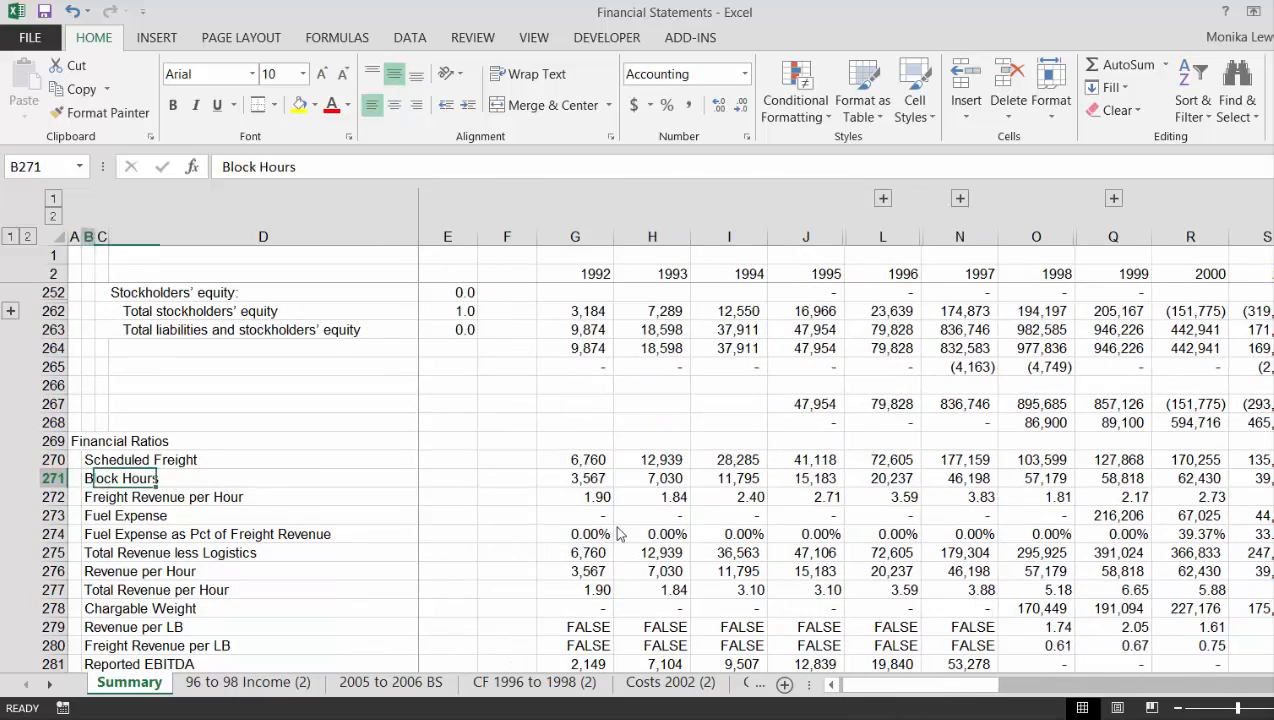
Review the Block Hours row across all years, continuing beyond the 2007 column to column AC
{"action": "key", "text": "Right"}
{"action": "key", "text": "Right"}
{"action": "key", "text": "Right"}
{"action": "key", "text": "Right"}
{"action": "key", "text": "Right"}
{"action": "key", "text": "Right"}
{"action": "key", "text": "Right"}
{"action": "key", "text": "Right"}
{"action": "key", "text": "Right"}
{"action": "key", "text": "Right"}
{"action": "key", "text": "Right"}
{"action": "key", "text": "Right"}
{"action": "key", "text": "Right"}
{"action": "key", "text": "Right"}
{"action": "key", "text": "Right"}
{"action": "key", "text": "Right"}
{"action": "key", "text": "Right"}
{"action": "key", "text": "Right"}
{"action": "key", "text": "Right"}
{"action": "key", "text": "Right"}
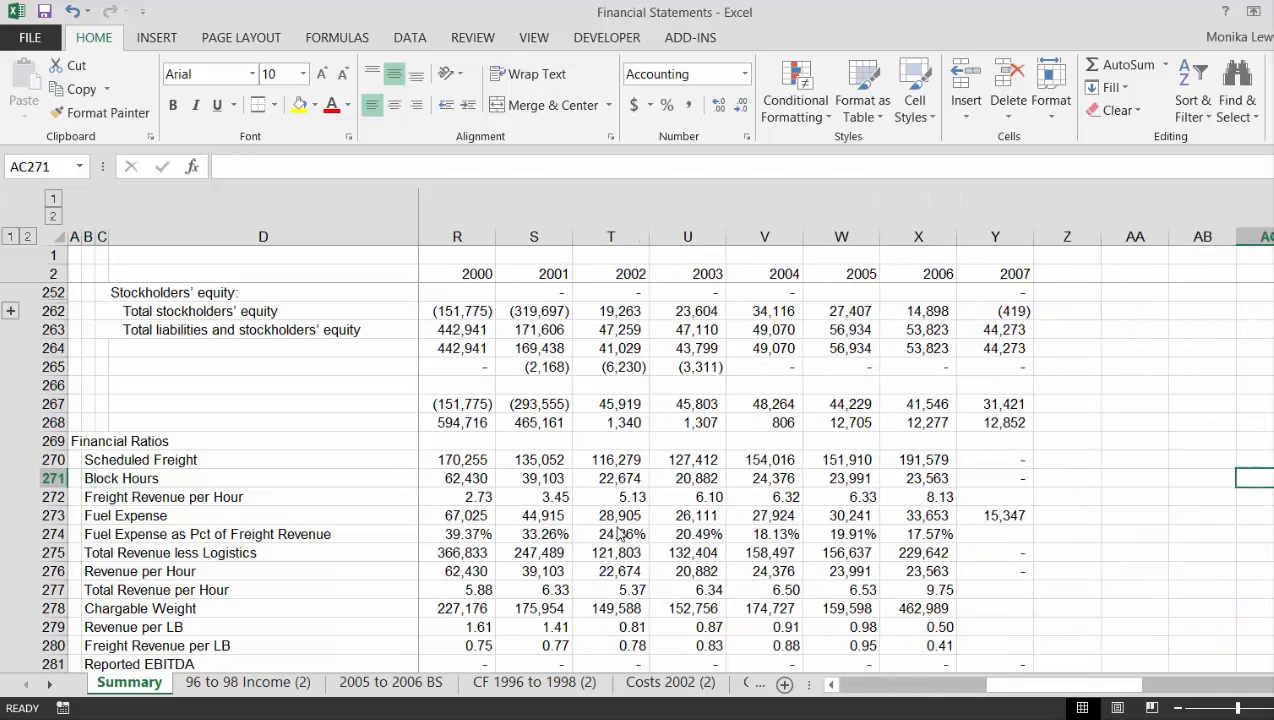
Move up to the Scheduled Freight ratio row and review it from 2006 back to the earliest years
{"action": "key", "text": "Left"}
{"action": "key", "text": "Left"}
{"action": "key", "text": "Left"}
{"action": "key", "text": "Left"}
{"action": "key", "text": "Left"}
{"action": "key", "text": "Up"}
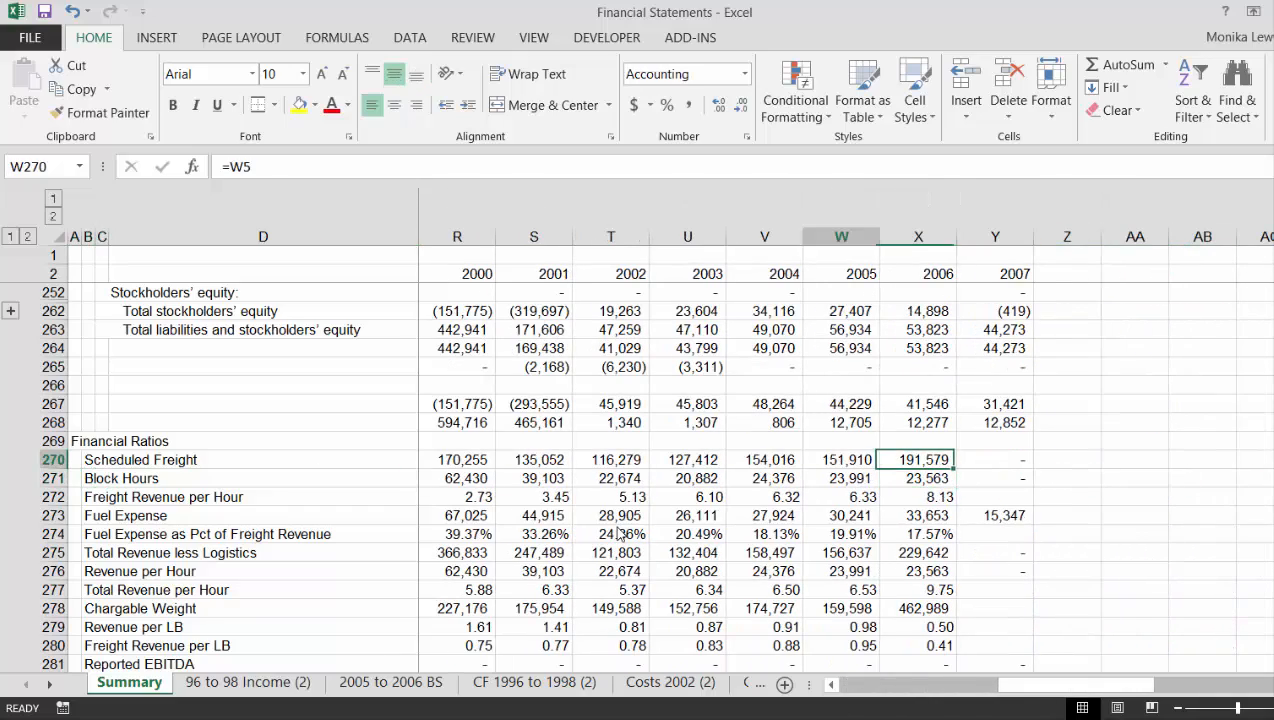
{"action": "key", "text": "Left"}
{"action": "key", "text": "Left"}
{"action": "key", "text": "Left"}
{"action": "key", "text": "Left"}
{"action": "key", "text": "Left"}
{"action": "key", "text": "Left"}
{"action": "key", "text": "Left"}
{"action": "key", "text": "Left"}
{"action": "key", "text": "Left"}
{"action": "key", "text": "Left"}
{"action": "key", "text": "Left"}
{"action": "key", "text": "Left"}
{"action": "key", "text": "Left"}
Examine the Scheduled Freight row under Financial Ratios forward through the late 1990s to the 2002 column
{"action": "key", "text": "Right"}
{"action": "key", "text": "Right"}
{"action": "key", "text": "Right"}
{"action": "key", "text": "Right"}
{"action": "key", "text": "Right"}
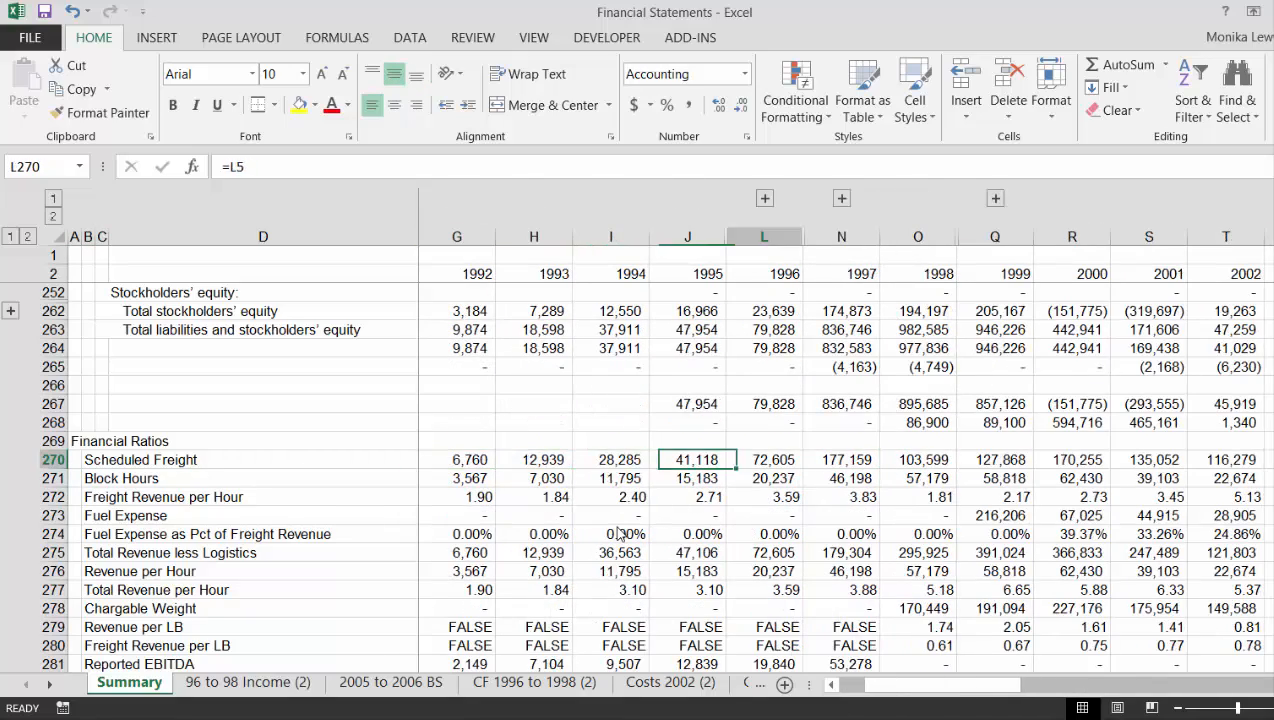
{"action": "key", "text": "Right"}
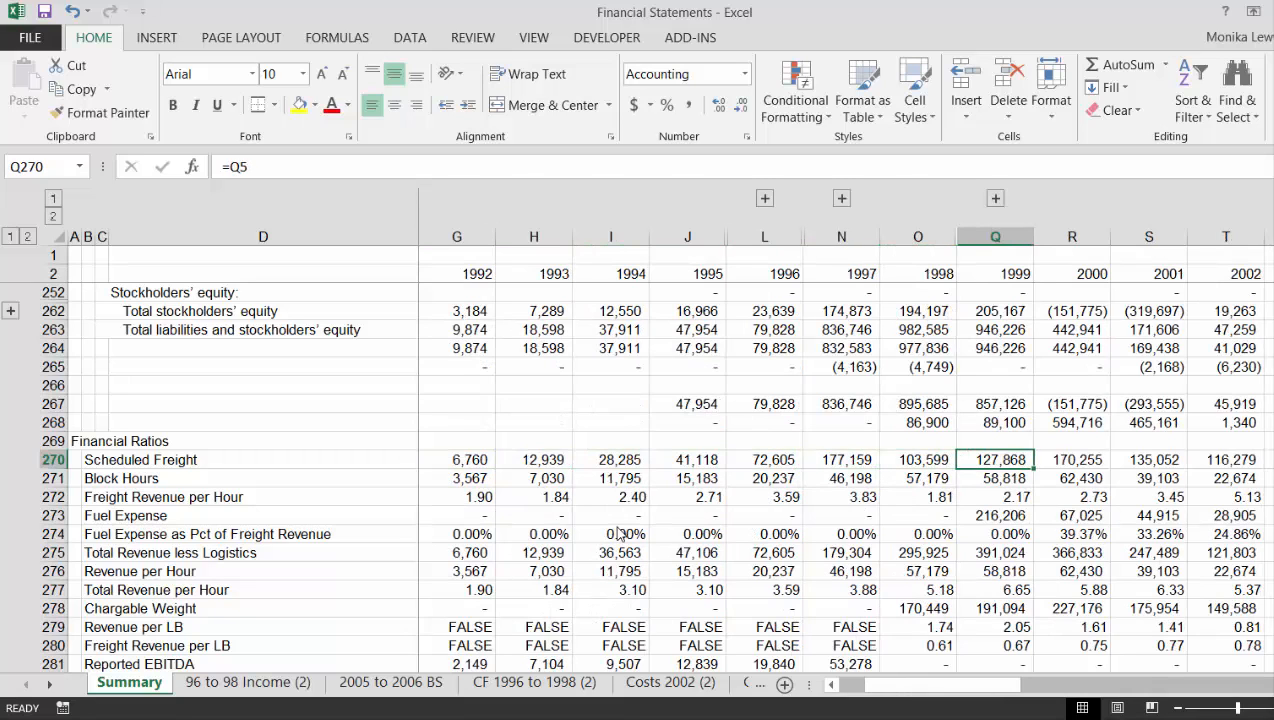
{"action": "key", "text": "Right"}
{"action": "key", "text": "Right"}
{"action": "key", "text": "Left"}
{"action": "key", "text": "Right"}
{"action": "key", "text": "Right"}
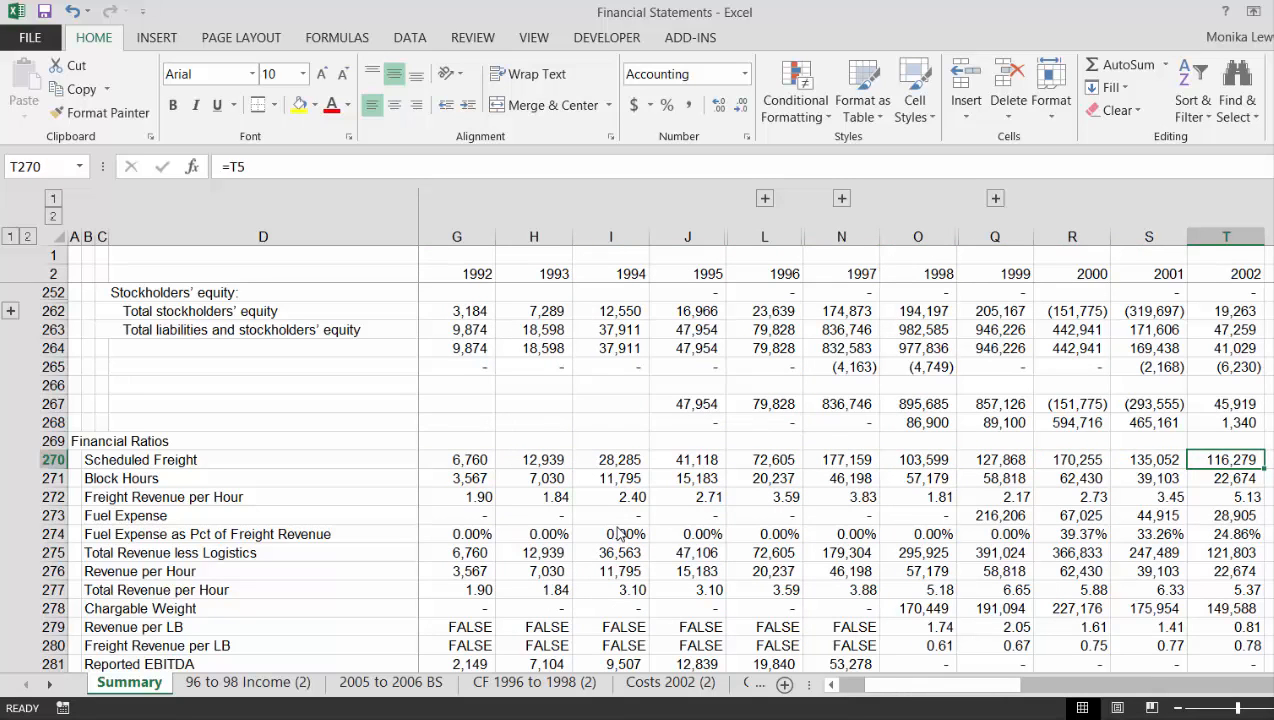
Compare the Scheduled Freight figures in the years around 2002, ending on the 2002 cell
{"action": "key", "text": "Left"}
{"action": "key", "text": "Left"}
{"action": "key", "text": "Right"}
{"action": "key", "text": "Right"}
{"action": "key", "text": "Right"}
{"action": "key", "text": "Right"}
{"action": "key", "text": "Left"}
{"action": "key", "text": "Left"}
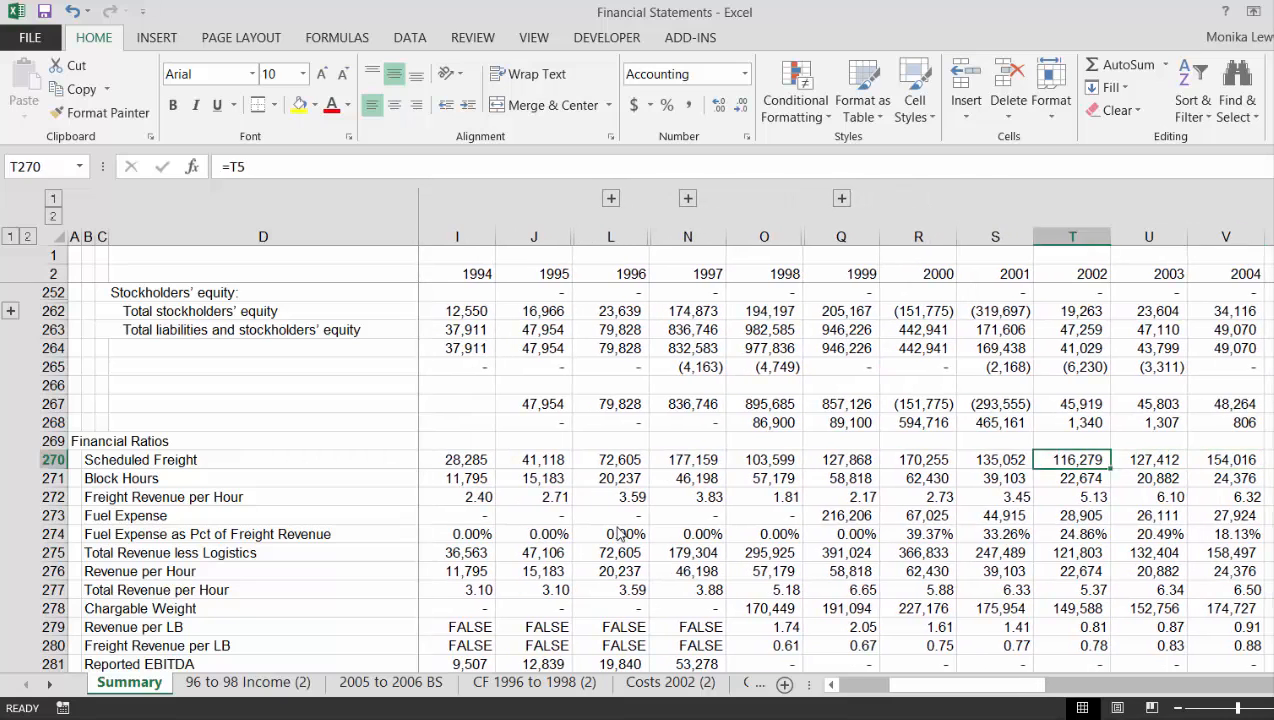
Review the Scheduled Freight ratio row from the 2002 column forward to the final years, 2006 and 2007
{"action": "key", "text": "Left"}
{"action": "key", "text": "Right"}
{"action": "key", "text": "Right"}
{"action": "key", "text": "Right"}
{"action": "key", "text": "Right"}
{"action": "key", "text": "Right"}
{"action": "key", "text": "Right"}
{"action": "key", "text": "Right"}
{"action": "key", "text": "Right"}
{"action": "key", "text": "Left"}
{"action": "key", "text": "Left"}
{"action": "key", "text": "Left"}
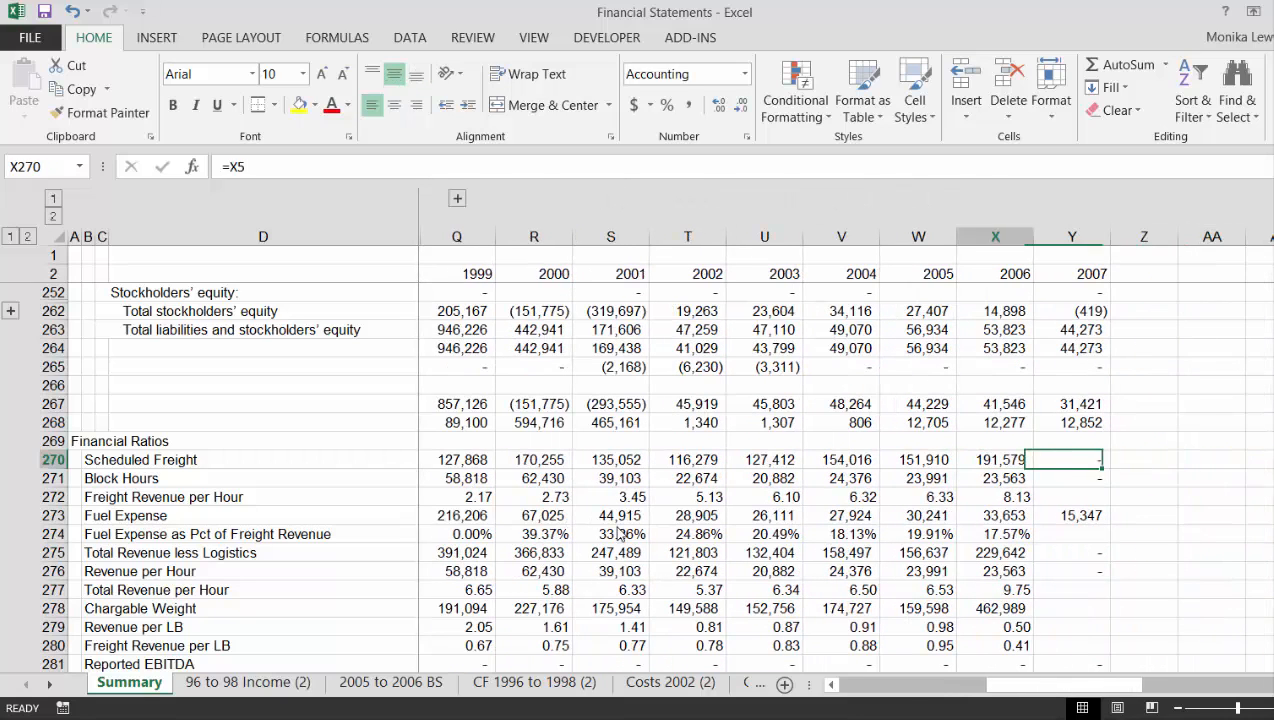
Compare the 2006 and 2007 Scheduled Freight cells, ending on the 2007 cell Y270
{"action": "key", "text": "Left"}
{"action": "key", "text": "Right"}
{"action": "key", "text": "Right"}
{"action": "key", "text": "Left"}
{"action": "key", "text": "Right"}
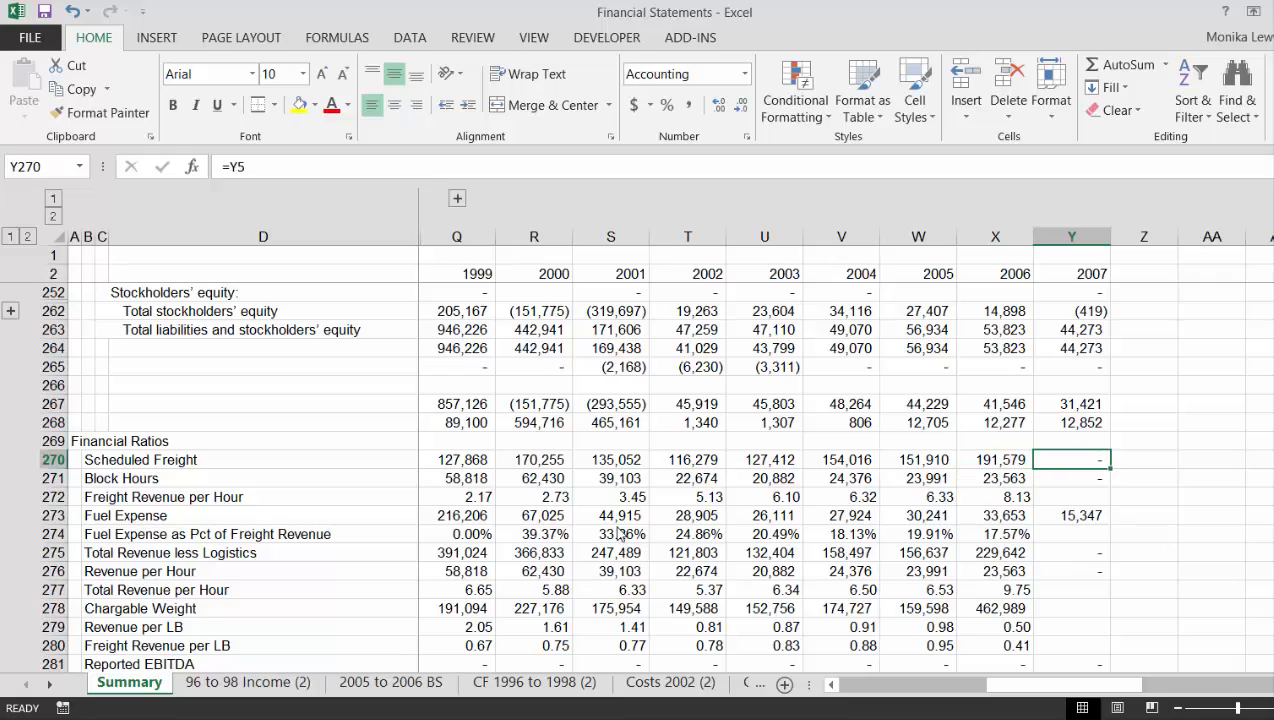
Review the 2007 column upward from Scheduled Freight through stockholders' equity to the Commitments and contingencies row
{"action": "key", "text": "Up"}
{"action": "key", "text": "Up"}
{"action": "key", "text": "Up"}
{"action": "key", "text": "Up"}
{"action": "key", "text": "Up"}
{"action": "key", "text": "Up"}
{"action": "key", "text": "Up"}
{"action": "key", "text": "Up"}
{"action": "key", "text": "Up"}
{"action": "key", "text": "Up"}
{"action": "key", "text": "Up"}
{"action": "key", "text": "Up"}
{"action": "key", "text": "Up"}
{"action": "key", "text": "Up"}
{"action": "key", "text": "Up"}
{"action": "key", "text": "Up"}
{"action": "key", "text": "Up"}
{"action": "key", "text": "Up"}
{"action": "key", "text": "Up"}
{"action": "key", "text": "Up"}
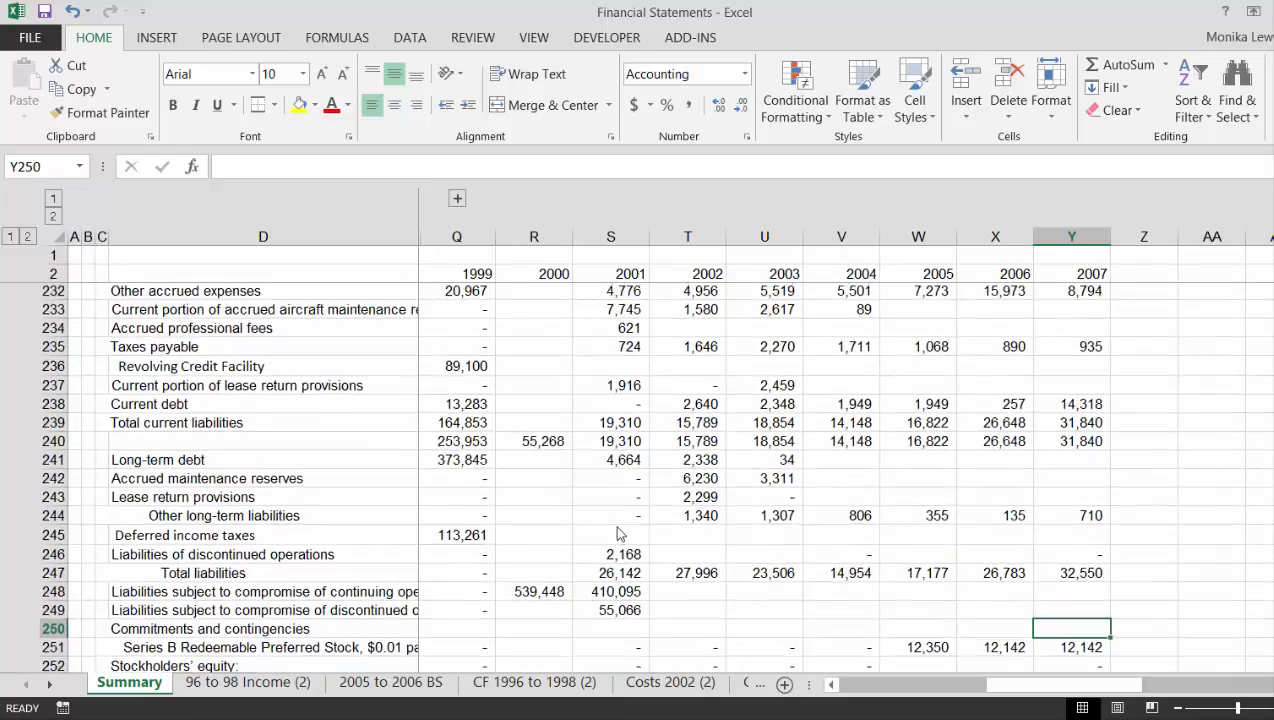
Examine the 2007 balance sheet figures upward from the liabilities to Restricted cash and short-term investments in row 201
{"action": "key", "text": "Up"}
{"action": "key", "text": "Up"}
{"action": "key", "text": "Up"}
{"action": "key", "text": "Up"}
{"action": "key", "text": "Up"}
{"action": "key", "text": "Up"}
{"action": "key", "text": "Up"}
{"action": "key", "text": "Up"}
{"action": "key", "text": "Up"}
{"action": "key", "text": "Up"}
{"action": "key", "text": "Up"}
{"action": "key", "text": "Up"}
{"action": "key", "text": "Up"}
{"action": "key", "text": "Up"}
{"action": "key", "text": "Up"}
{"action": "key", "text": "Up"}
{"action": "key", "text": "Up"}
{"action": "key", "text": "Up"}
{"action": "key", "text": "Up"}
{"action": "key", "text": "Up"}
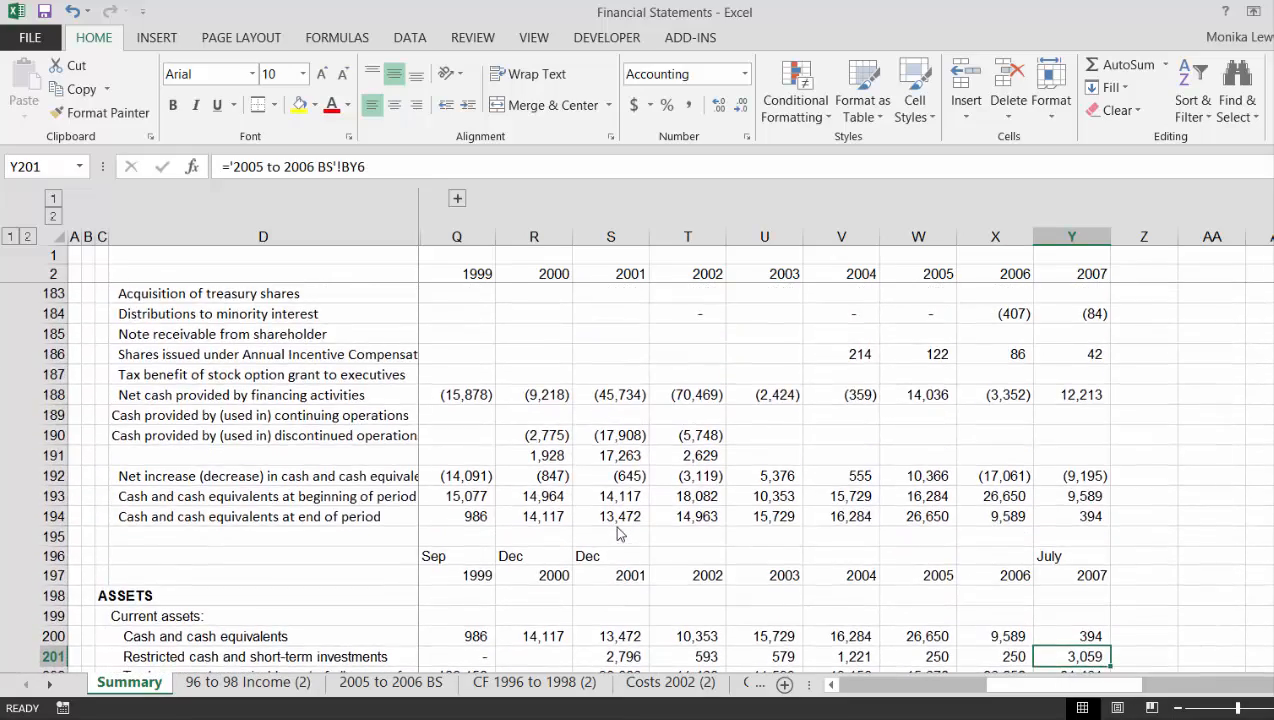
Review the 2007 cash flow figures upward to the blank row 128 above the cash flow statement
{"action": "key", "text": "Up"}
{"action": "key", "text": "Up"}
{"action": "key", "text": "Up"}
{"action": "key", "text": "Up"}
{"action": "key", "text": "Up"}
{"action": "key", "text": "Up"}
{"action": "key", "text": "Up"}
{"action": "key", "text": "Up"}
{"action": "key", "text": "Up"}
{"action": "key", "text": "Up"}
{"action": "key", "text": "Up"}
{"action": "key", "text": "Up"}
{"action": "key", "text": "Up"}
{"action": "key", "text": "Up"}
{"action": "key", "text": "Up"}
{"action": "key", "text": "Up"}
{"action": "key", "text": "Up"}
{"action": "key", "text": "Up"}
{"action": "key", "text": "Up"}
{"action": "key", "text": "Up"}
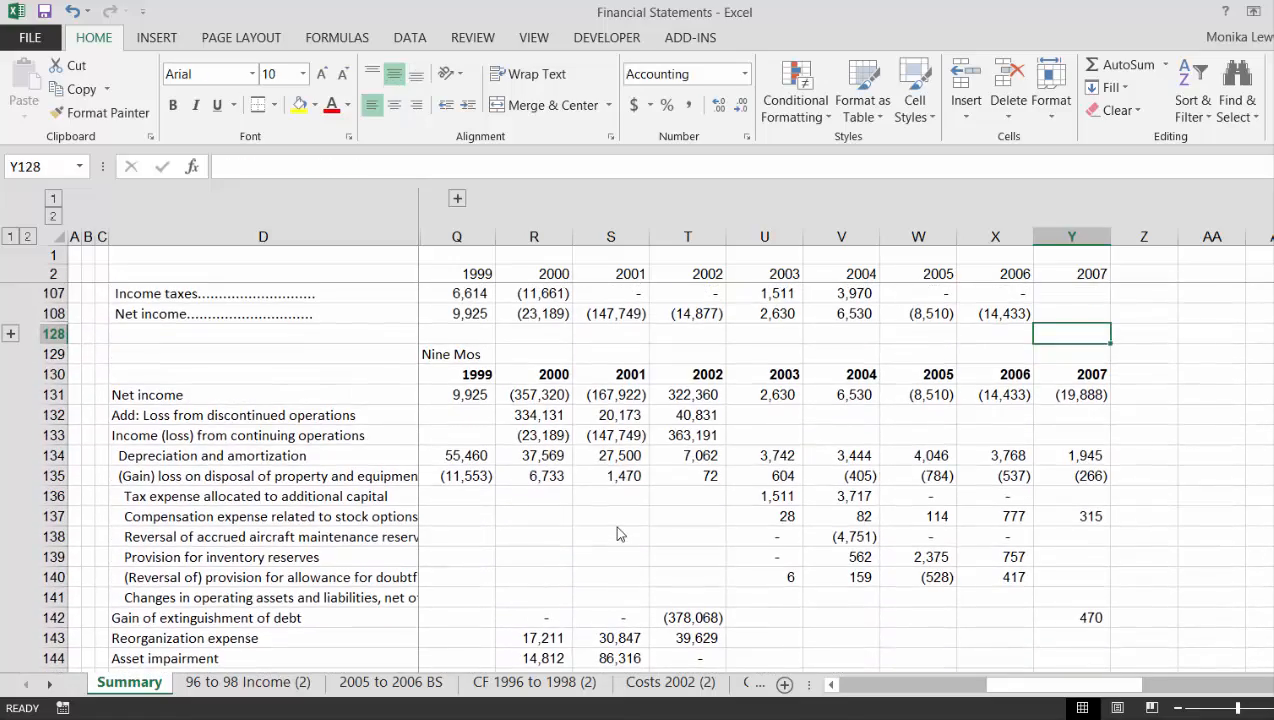
Look back across the years along row 128, from 2007 past the earliest years to the line-item labels in column D
{"action": "key", "text": "Left"}
{"action": "key", "text": "Left"}
{"action": "key", "text": "Left"}
{"action": "key", "text": "Left"}
{"action": "key", "text": "Left"}
{"action": "key", "text": "Left"}
{"action": "key", "text": "Left"}
{"action": "key", "text": "Left"}
{"action": "key", "text": "Left"}
{"action": "key", "text": "Left"}
{"action": "key", "text": "Left"}
{"action": "key", "text": "Left"}
{"action": "key", "text": "Left"}
{"action": "key", "text": "Left"}
{"action": "key", "text": "Left"}
{"action": "key", "text": "Left"}
{"action": "key", "text": "Left"}
{"action": "key", "text": "Left"}
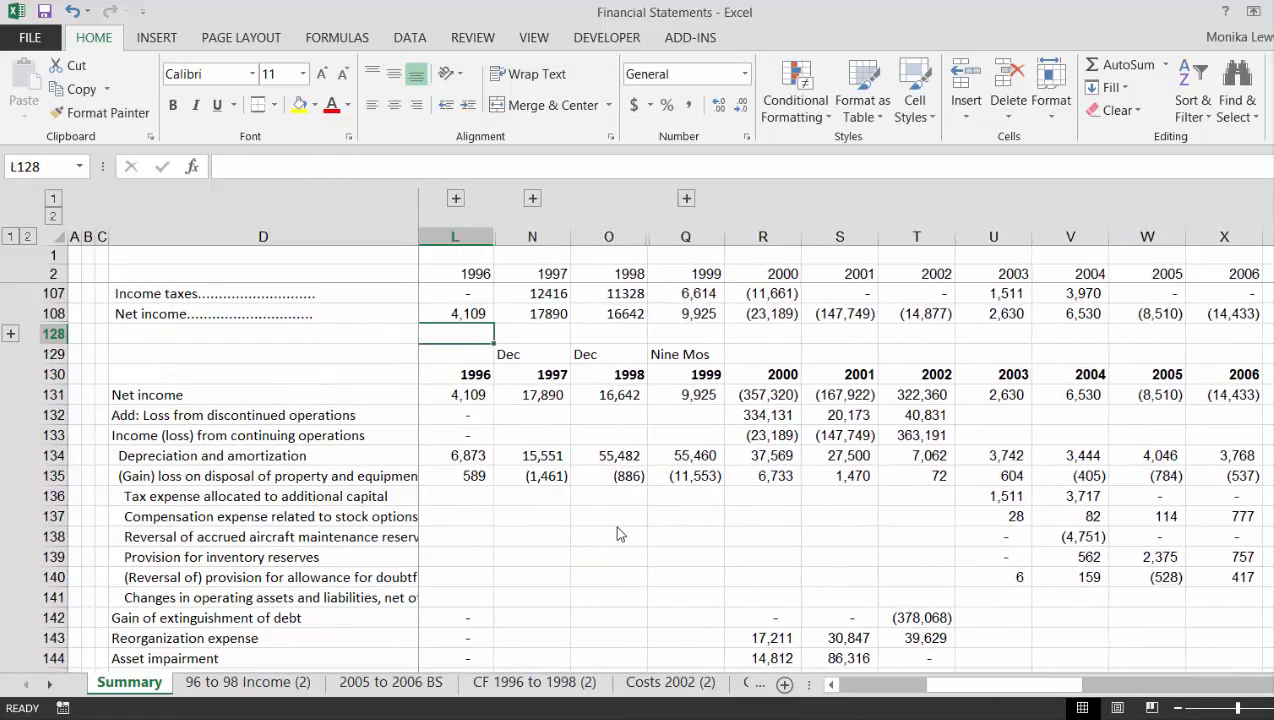
Review the cash flow line items in column D from Net income down to Aircraft received in contract
{"action": "key", "text": "Down"}
{"action": "key", "text": "Down"}
{"action": "key", "text": "Down"}
{"action": "key", "text": "Down"}
{"action": "key", "text": "Down"}
{"action": "key", "text": "Down"}
{"action": "key", "text": "Down"}
{"action": "key", "text": "Down"}
{"action": "key", "text": "Down"}
{"action": "key", "text": "Down"}
{"action": "key", "text": "Down"}
{"action": "key", "text": "Down"}
{"action": "key", "text": "Down"}
{"action": "key", "text": "Down"}
{"action": "key", "text": "Down"}
{"action": "key", "text": "Down"}
{"action": "key", "text": "Down"}
{"action": "key", "text": "Down"}
{"action": "key", "text": "Down"}
{"action": "key", "text": "Down"}
{"action": "key", "text": "Down"}
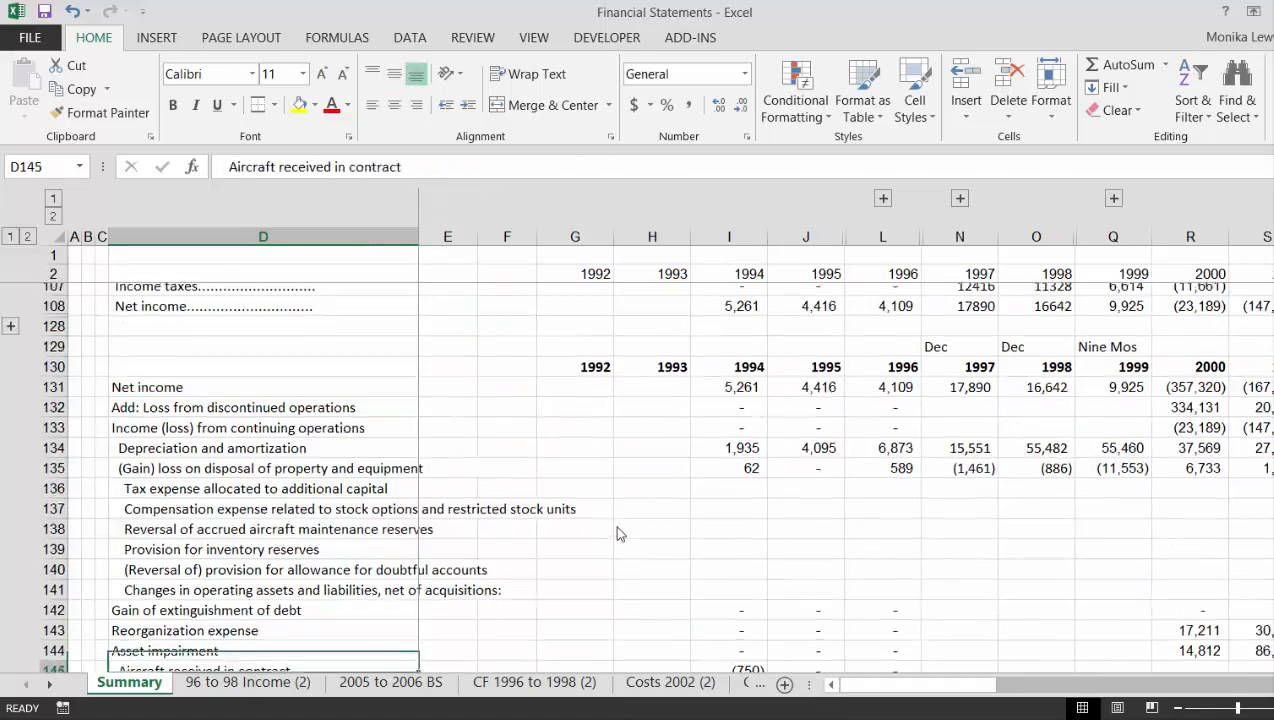
Examine the operating cash flow items and the first investing items down to the Capital expenditures row
{"action": "key", "text": "Down"}
{"action": "key", "text": "Down"}
{"action": "key", "text": "Down"}
{"action": "key", "text": "Down"}
{"action": "key", "text": "Down"}
{"action": "key", "text": "Down"}
{"action": "key", "text": "Down"}
{"action": "key", "text": "Down"}
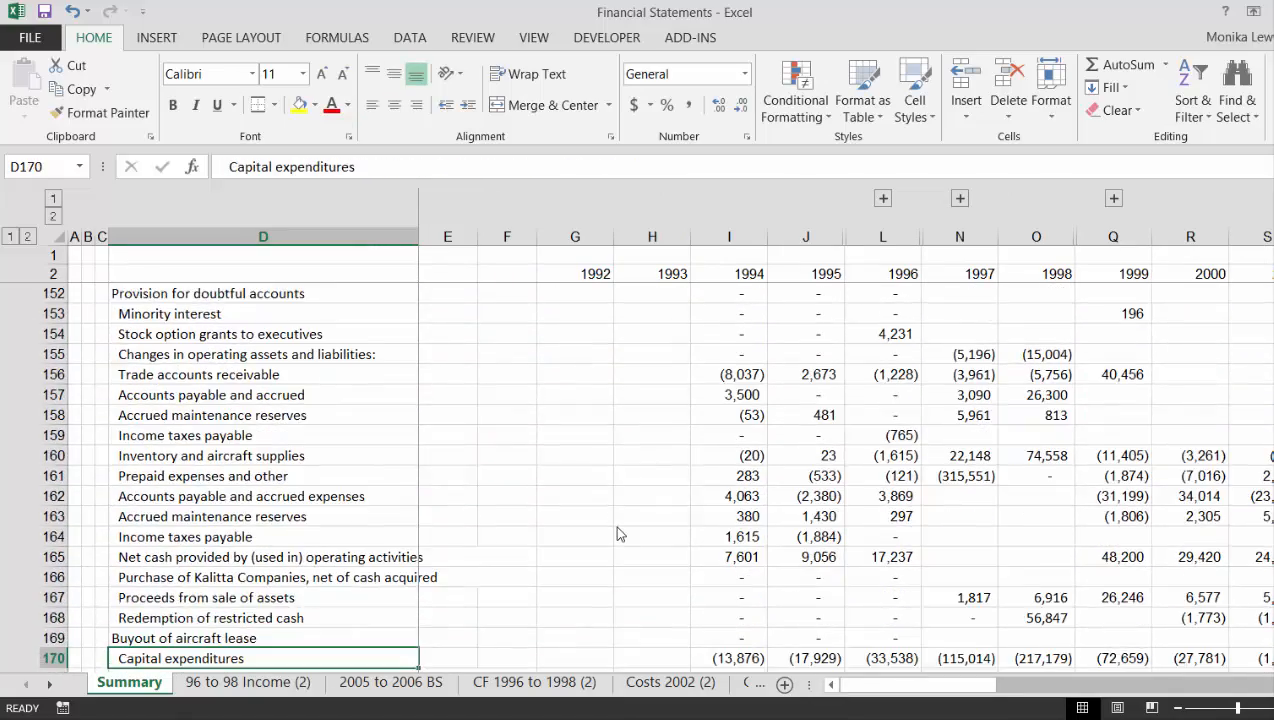
Review the cash flow rows from Capital expenditures through the financing activities to row 182, below Repayments of debt
{"action": "key", "text": "Down"}
{"action": "key", "text": "Down"}
{"action": "key", "text": "Down"}
{"action": "key", "text": "Down"}
{"action": "key", "text": "Down"}
{"action": "key", "text": "Down"}
{"action": "key", "text": "Down"}
{"action": "key", "text": "Down"}
{"action": "key", "text": "Down"}
{"action": "key", "text": "Down"}
{"action": "key", "text": "Down"}
{"action": "key", "text": "Down"}
{"action": "key", "text": "Down"}
{"action": "key", "text": "Down"}
{"action": "key", "text": "Down"}
{"action": "key", "text": "Down"}
{"action": "key", "text": "Down"}
{"action": "key", "text": "Down"}
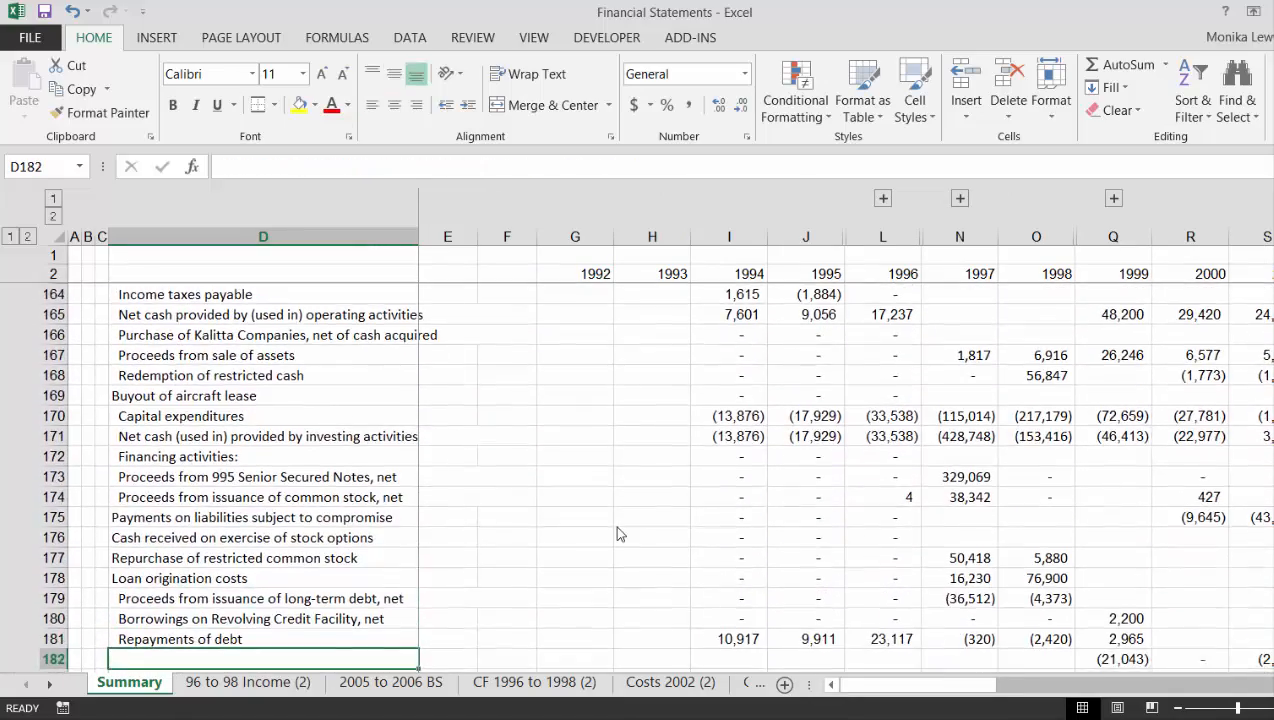
Review the remaining financing and ending cash rows down to the Current assets heading under ASSETS
{"action": "key", "text": "Down"}
{"action": "key", "text": "Down"}
{"action": "key", "text": "Down"}
{"action": "key", "text": "Down"}
{"action": "key", "text": "Down"}
{"action": "key", "text": "Down"}
{"action": "key", "text": "Down"}
{"action": "key", "text": "Down"}
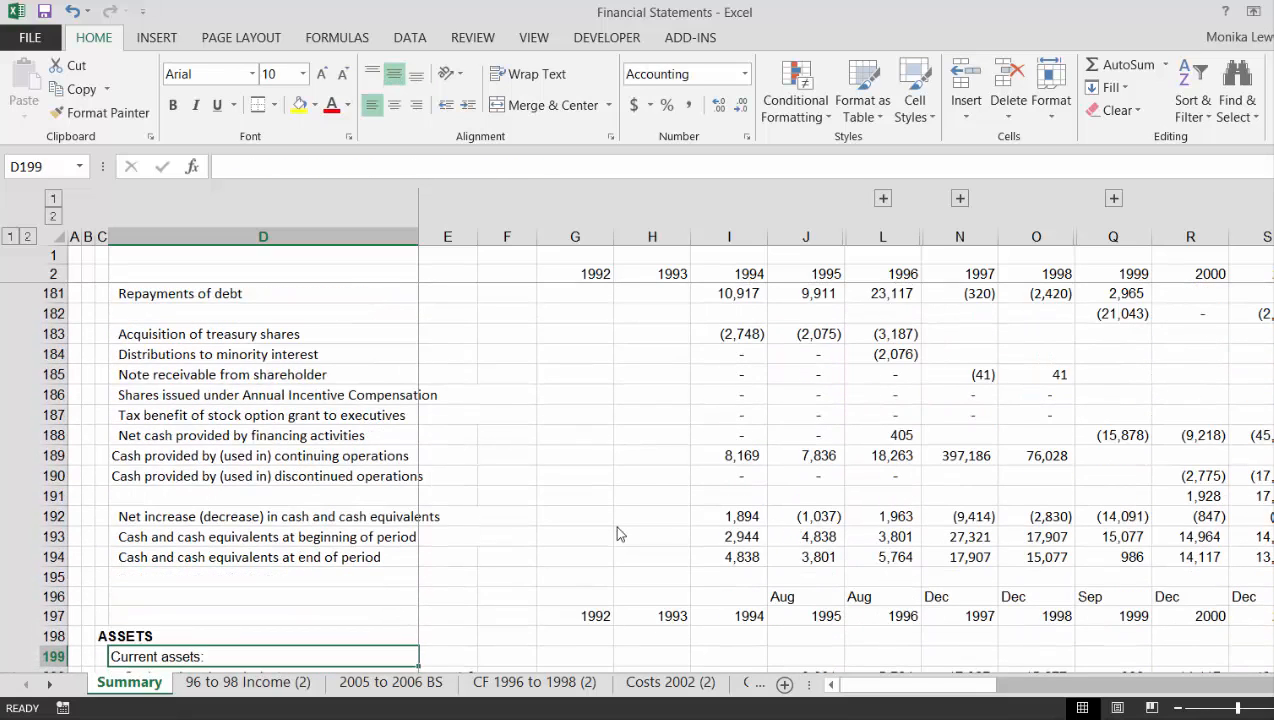
Examine the ending cash and cash equivalents figures in row 194 across the years through 2007
{"action": "key", "text": "Up"}
{"action": "key", "text": "Up"}
{"action": "key", "text": "Up"}
{"action": "key", "text": "Up"}
{"action": "key", "text": "Up"}
{"action": "key", "text": "Right"}
{"action": "key", "text": "Right"}
{"action": "key", "text": "Right"}
{"action": "key", "text": "Right"}
{"action": "key", "text": "Right"}
{"action": "key", "text": "Right"}
{"action": "key", "text": "Right"}
{"action": "key", "text": "Right"}
{"action": "key", "text": "Right"}
{"action": "key", "text": "Right"}
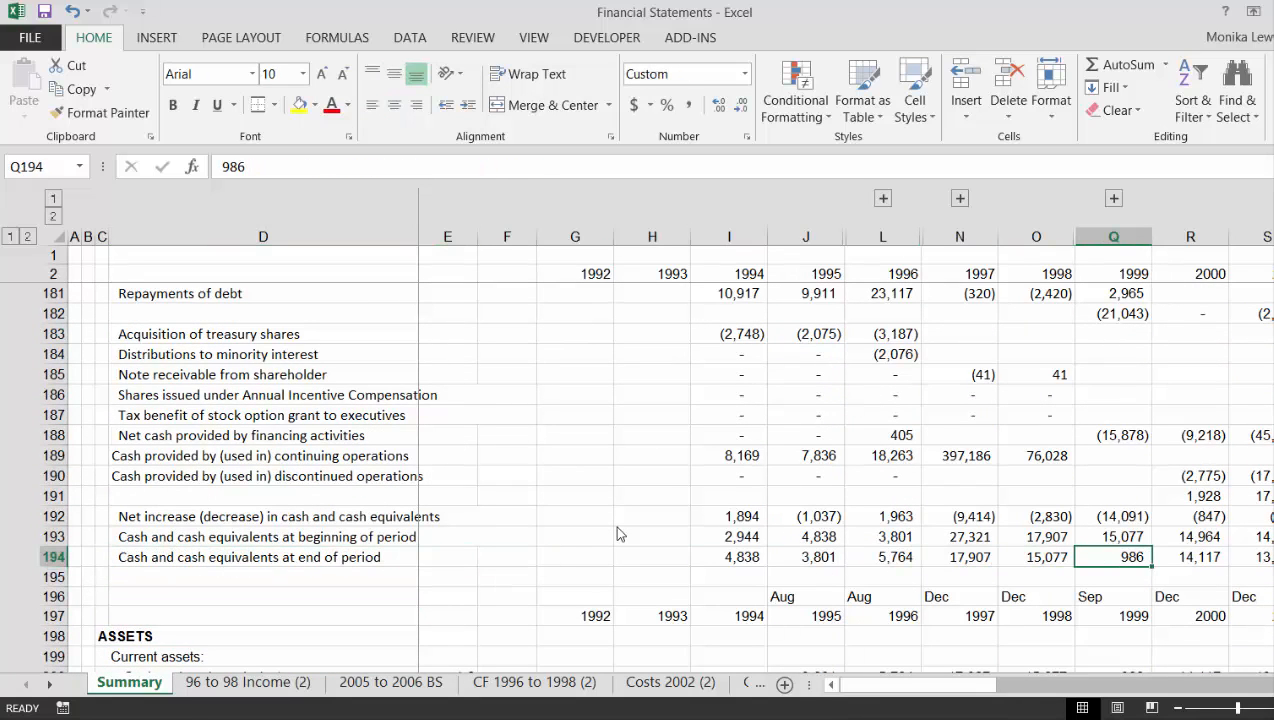
{"action": "key", "text": "Right"}
{"action": "key", "text": "Right"}
{"action": "key", "text": "Right"}
{"action": "key", "text": "Right"}
{"action": "key", "text": "Right"}
{"action": "key", "text": "Right"}
{"action": "key", "text": "Right"}
{"action": "key", "text": "Right"}
{"action": "key", "text": "Right"}
{"action": "key", "text": "Right"}
{"action": "key", "text": "Right"}
{"action": "key", "text": "Right"}
{"action": "key", "text": "Right"}
{"action": "key", "text": "Left"}
{"action": "key", "text": "Left"}
{"action": "key", "text": "Left"}
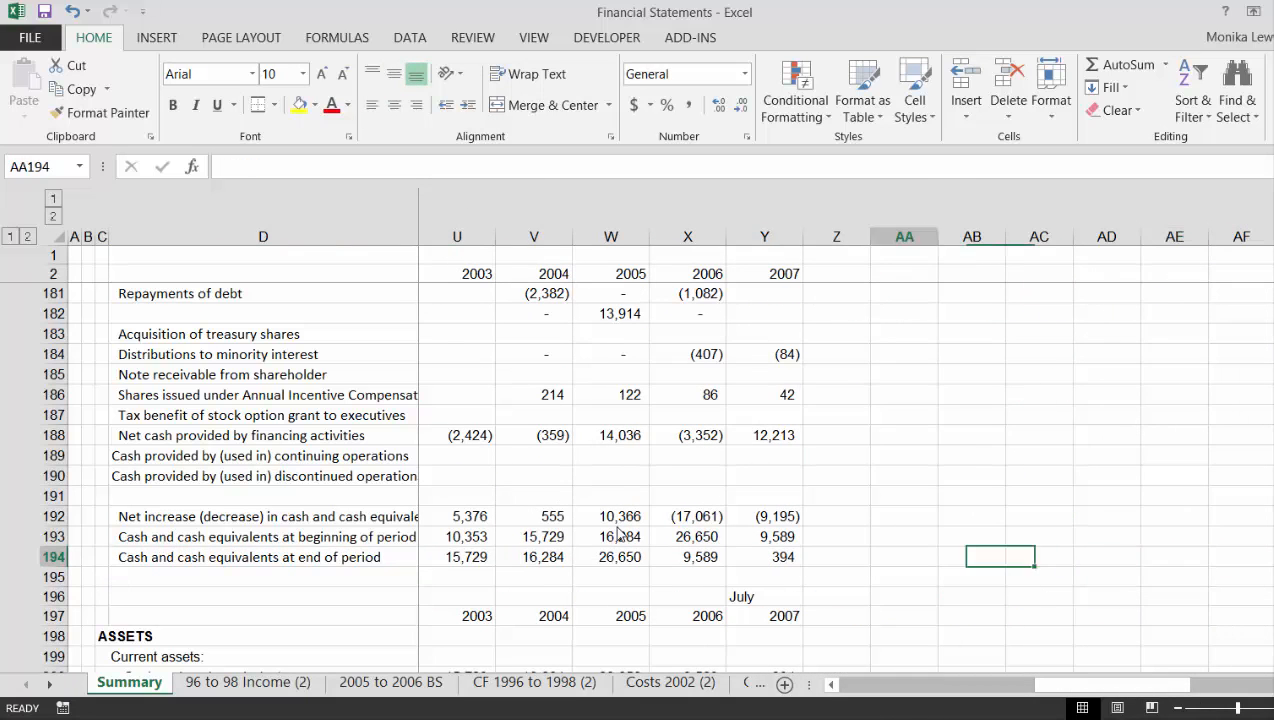
Review the ending cash and cash equivalents row back from 2007 to the 1996 column
{"action": "key", "text": "Left"}
{"action": "key", "text": "Left"}
{"action": "key", "text": "Left"}
{"action": "key", "text": "Left"}
{"action": "key", "text": "Left"}
{"action": "key", "text": "Right"}
{"action": "key", "text": "Left"}
{"action": "key", "text": "Left"}
{"action": "key", "text": "Left"}
{"action": "key", "text": "Left"}
{"action": "key", "text": "Left"}
{"action": "key", "text": "Left"}
{"action": "key", "text": "Left"}
{"action": "key", "text": "Left"}
{"action": "key", "text": "Left"}
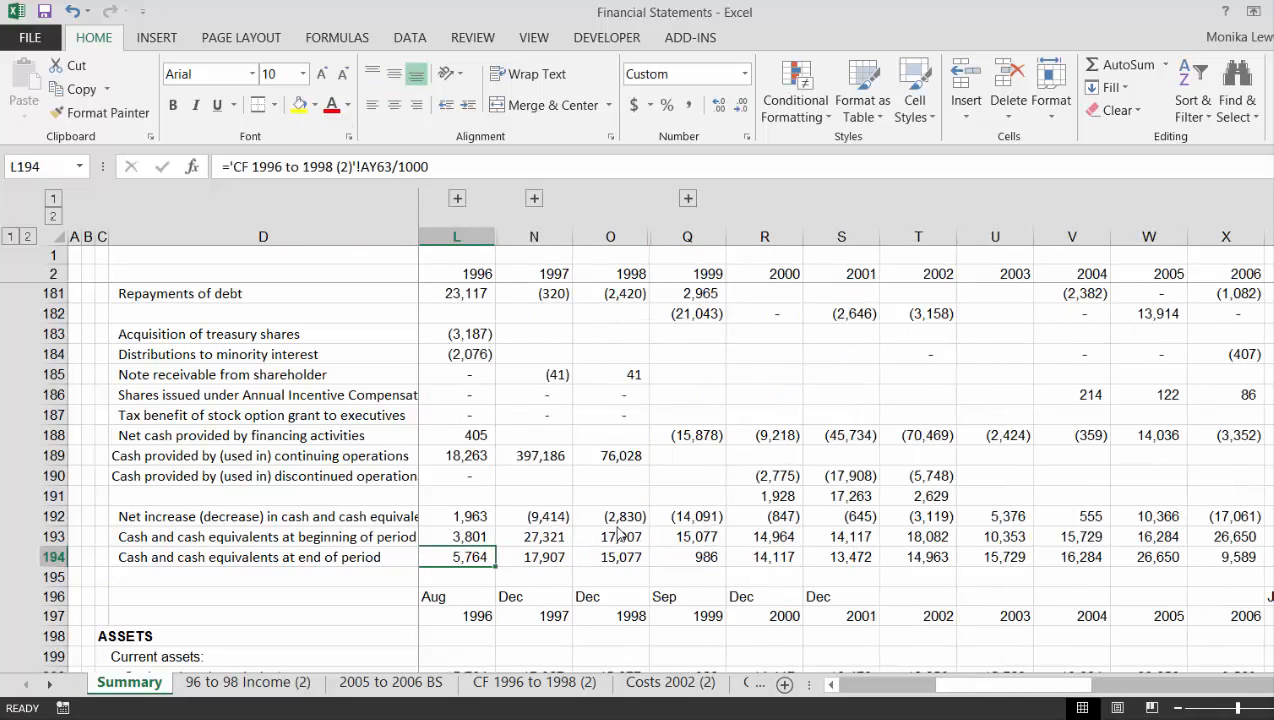
Review the financing activity line items above ending cash, back up to the Redemption of restricted cash row
{"action": "key", "text": "Home"}
{"action": "key", "text": "Up"}
{"action": "key", "text": "Up"}
{"action": "key", "text": "Up"}
{"action": "key", "text": "Up"}
{"action": "key", "text": "Up"}
{"action": "key", "text": "Up"}
{"action": "key", "text": "Up"}
{"action": "key", "text": "Up"}
{"action": "key", "text": "Up"}
{"action": "key", "text": "Up"}
{"action": "key", "text": "Up"}
{"action": "key", "text": "Up"}
{"action": "key", "text": "Up"}
{"action": "key", "text": "Up"}
{"action": "key", "text": "Up"}
{"action": "key", "text": "Up"}
{"action": "key", "text": "Up"}
{"action": "key", "text": "Up"}
{"action": "key", "text": "Up"}
{"action": "key", "text": "Up"}
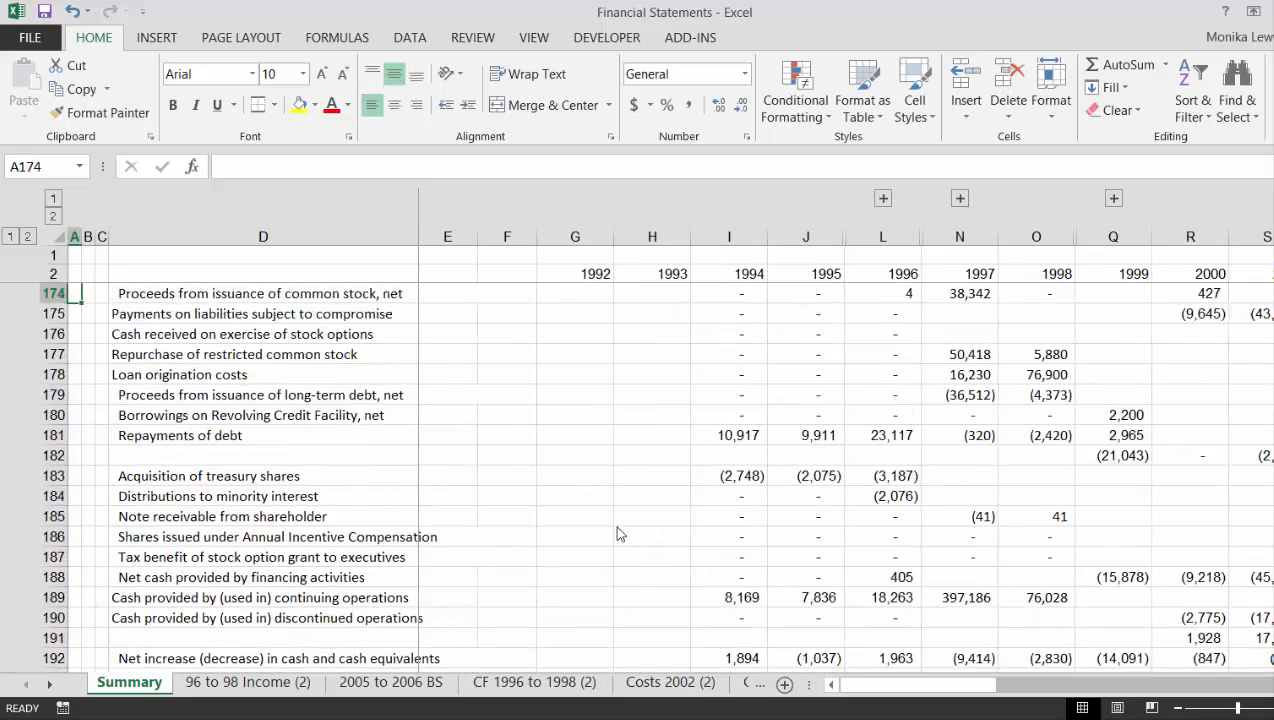
{"action": "key", "text": "Up"}
{"action": "key", "text": "Up"}
{"action": "key", "text": "Up"}
{"action": "key", "text": "Up"}
{"action": "key", "text": "Up"}
{"action": "key", "text": "Up"}
{"action": "key", "text": "Down"}
{"action": "key", "text": "Down"}
{"action": "key", "text": "Down"}
{"action": "key", "text": "Down"}
{"action": "key", "text": "Down"}
{"action": "key", "text": "Down"}
{"action": "key", "text": "Down"}
{"action": "key", "text": "Down"}
{"action": "key", "text": "Down"}
{"action": "key", "text": "Down"}
{"action": "key", "text": "Down"}
{"action": "key", "text": "Down"}
{"action": "key", "text": "Right"}
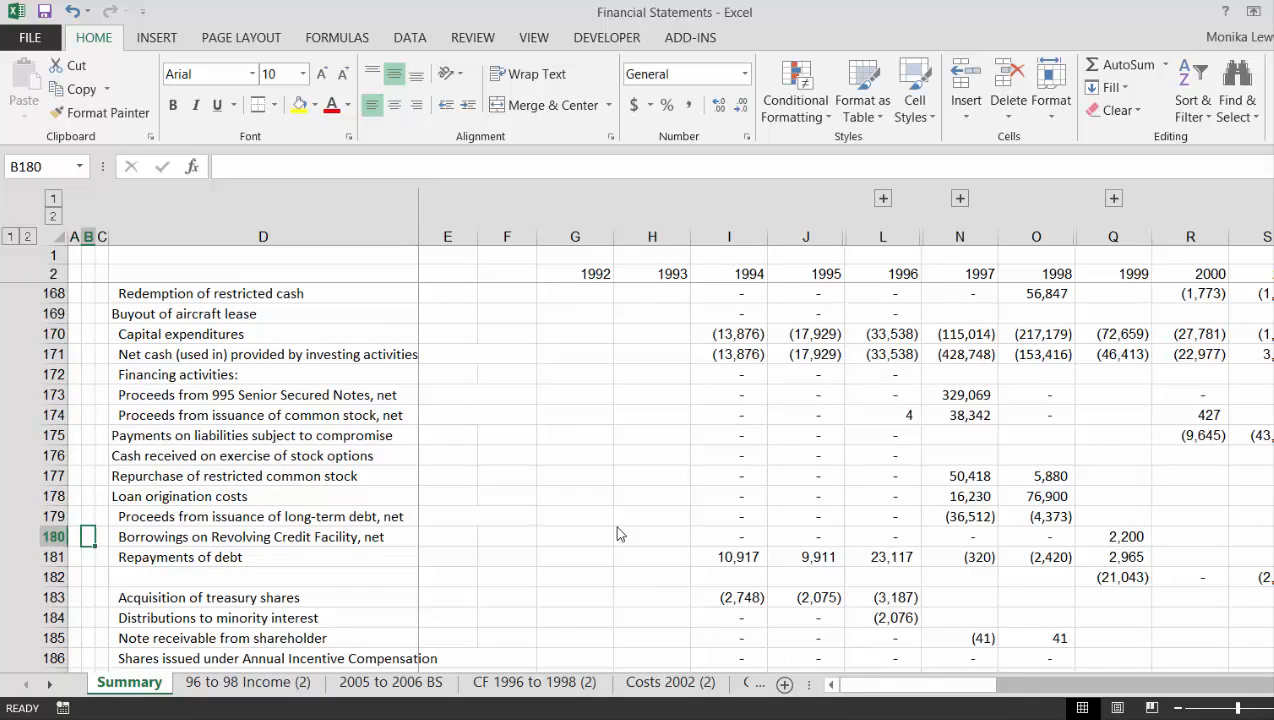
Examine the Borrowings on Revolving Credit Facility and Repayments of debt rows across the years to 2002
{"action": "key", "text": "Right"}
{"action": "key", "text": "Right"}
{"action": "key", "text": "Right"}
{"action": "key", "text": "Right"}
{"action": "key", "text": "Right"}
{"action": "key", "text": "Right"}
{"action": "key", "text": "Right"}
{"action": "key", "text": "Right"}
{"action": "key", "text": "Right"}
{"action": "key", "text": "Right"}
{"action": "key", "text": "Right"}
{"action": "key", "text": "Right"}
{"action": "key", "text": "Down"}
{"action": "key", "text": "Right"}
{"action": "key", "text": "Right"}
{"action": "key", "text": "Right"}
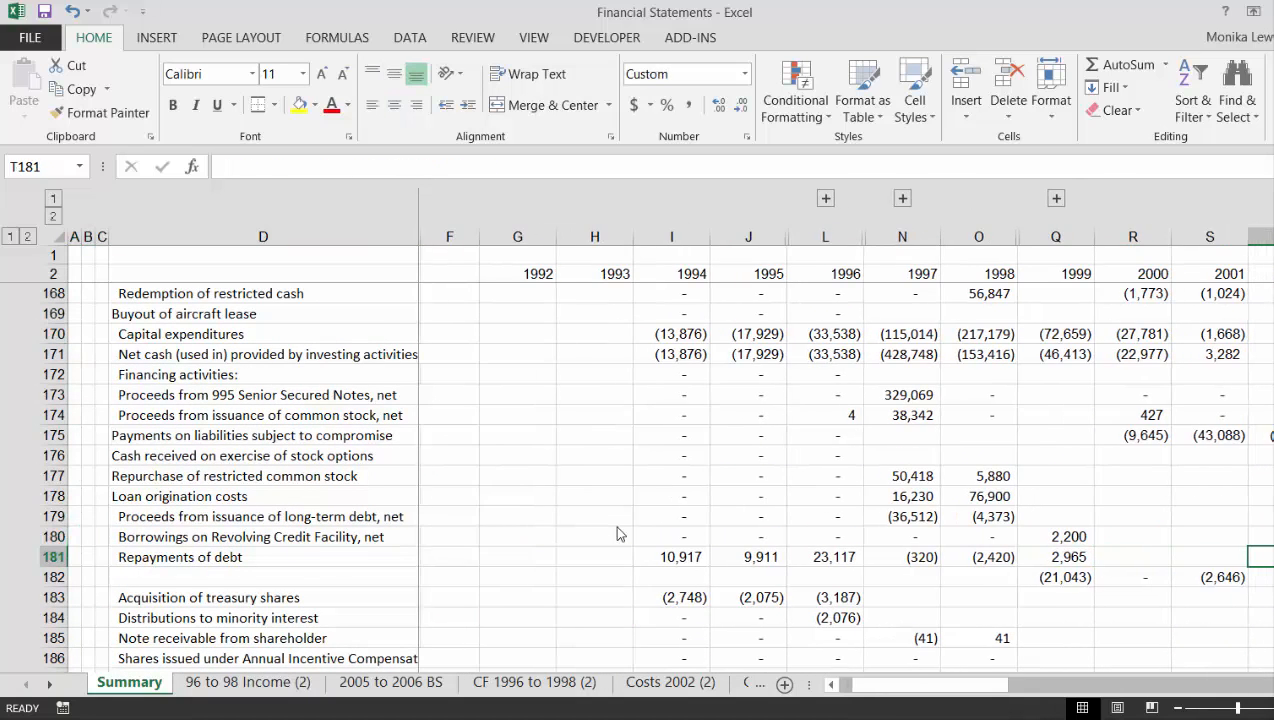
{"action": "key", "text": "Left"}
{"action": "key", "text": "Left"}
{"action": "key", "text": "Up"}
{"action": "key", "text": "Down"}
{"action": "key", "text": "Down"}
{"action": "key", "text": "Down"}
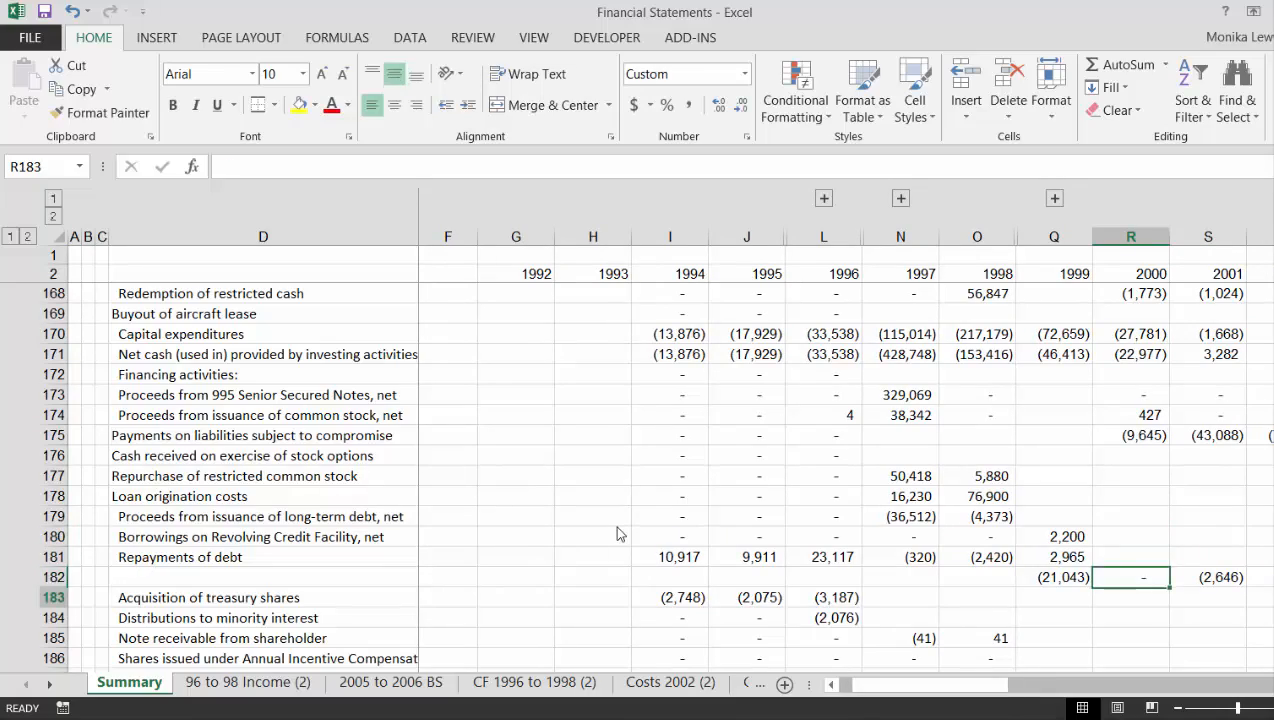
Review the balance sheet asset rows from Current assets down to Intangible assets, net in row 223
{"action": "key", "text": "Down"}
{"action": "key", "text": "Down"}
{"action": "key", "text": "Down"}
{"action": "key", "text": "Down"}
{"action": "key", "text": "Down"}
{"action": "key", "text": "Down"}
{"action": "key", "text": "Down"}
{"action": "key", "text": "Down"}
{"action": "key", "text": "Down"}
{"action": "key", "text": "Down"}
{"action": "key", "text": "Down"}
{"action": "key", "text": "Down"}
{"action": "key", "text": "Down"}
{"action": "key", "text": "Down"}
{"action": "key", "text": "Down"}
{"action": "key", "text": "Down"}
{"action": "key", "text": "Down"}
{"action": "key", "text": "Down"}
{"action": "key", "text": "Down"}
{"action": "key", "text": "Down"}
{"action": "key", "text": "Left"}
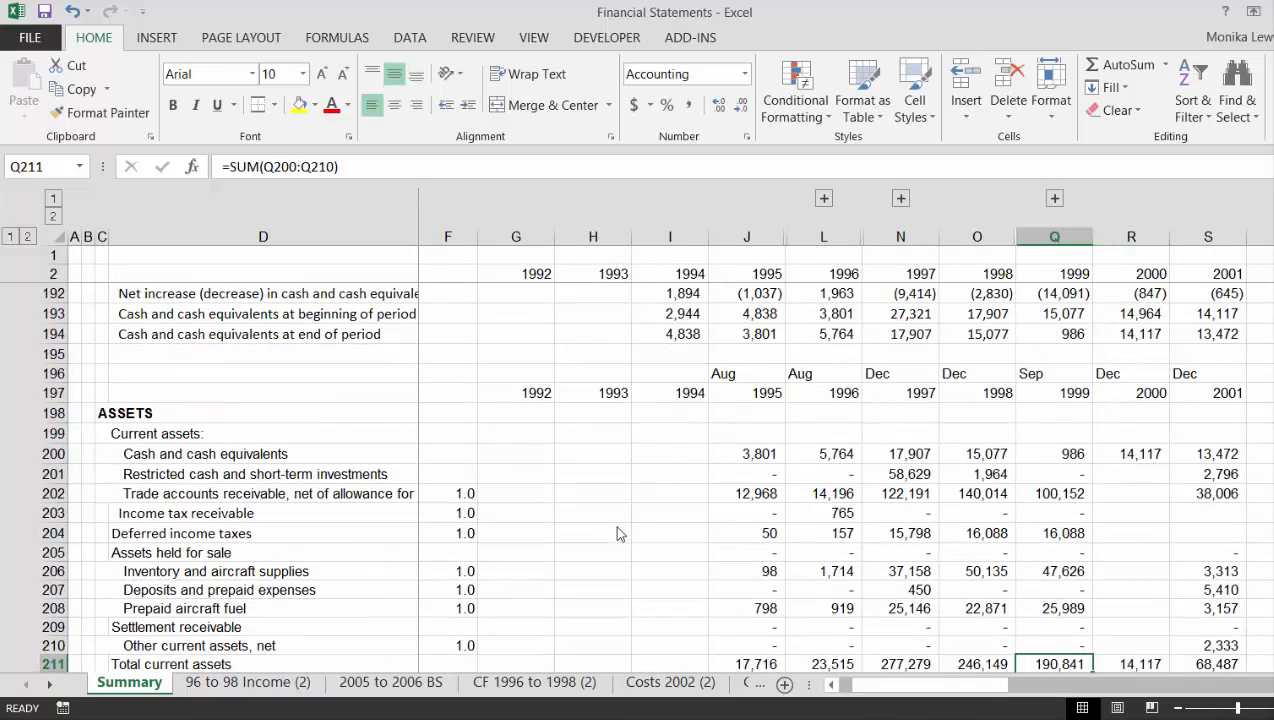
{"action": "key", "text": "Left"}
{"action": "key", "text": "Left"}
{"action": "key", "text": "Down"}
{"action": "key", "text": "Down"}
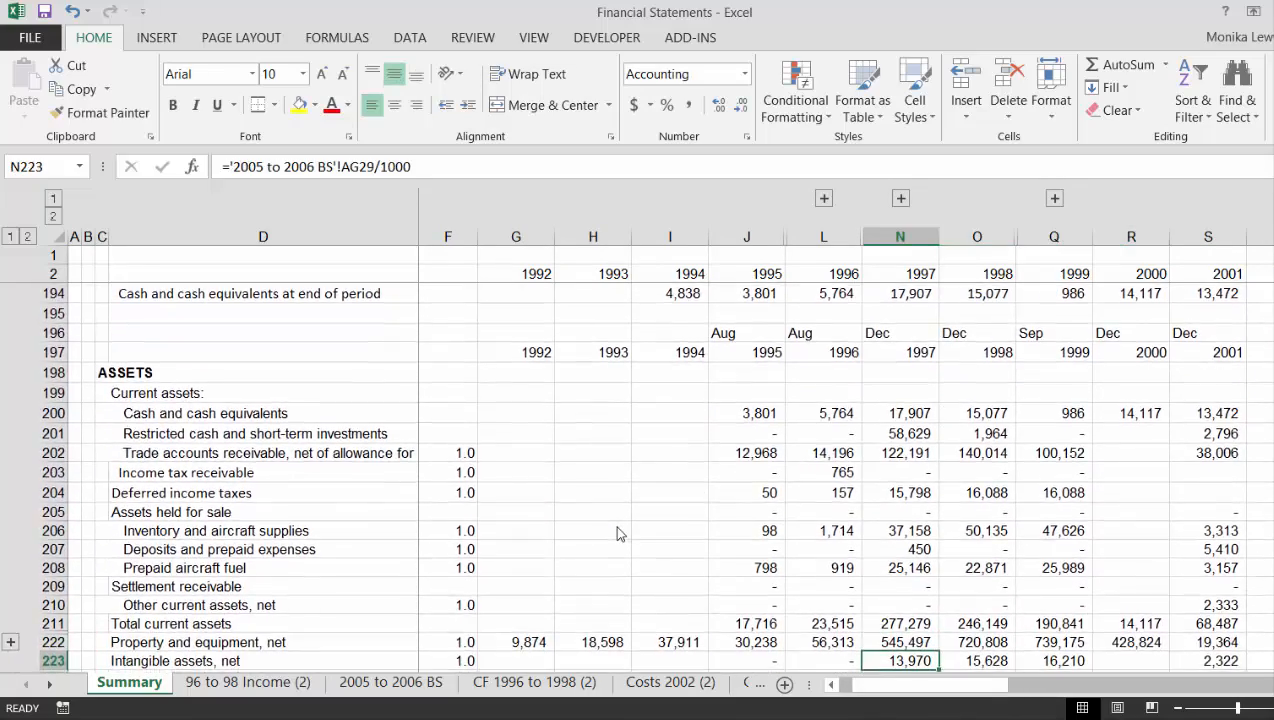
Insert a blank column before the 1992 column and go to its cell in the Other current assets, net row
{"action": "key", "text": "Left"}
{"action": "key", "text": "Left"}
{"action": "key", "text": "Left"}
{"action": "key", "text": "Left"}
{"action": "key", "text": "Left"}
{"action": "key", "text": "Left"}
{"action": "key", "text": "Left"}
{"action": "key", "text": "Left"}
{"action": "key", "text": "Left"}
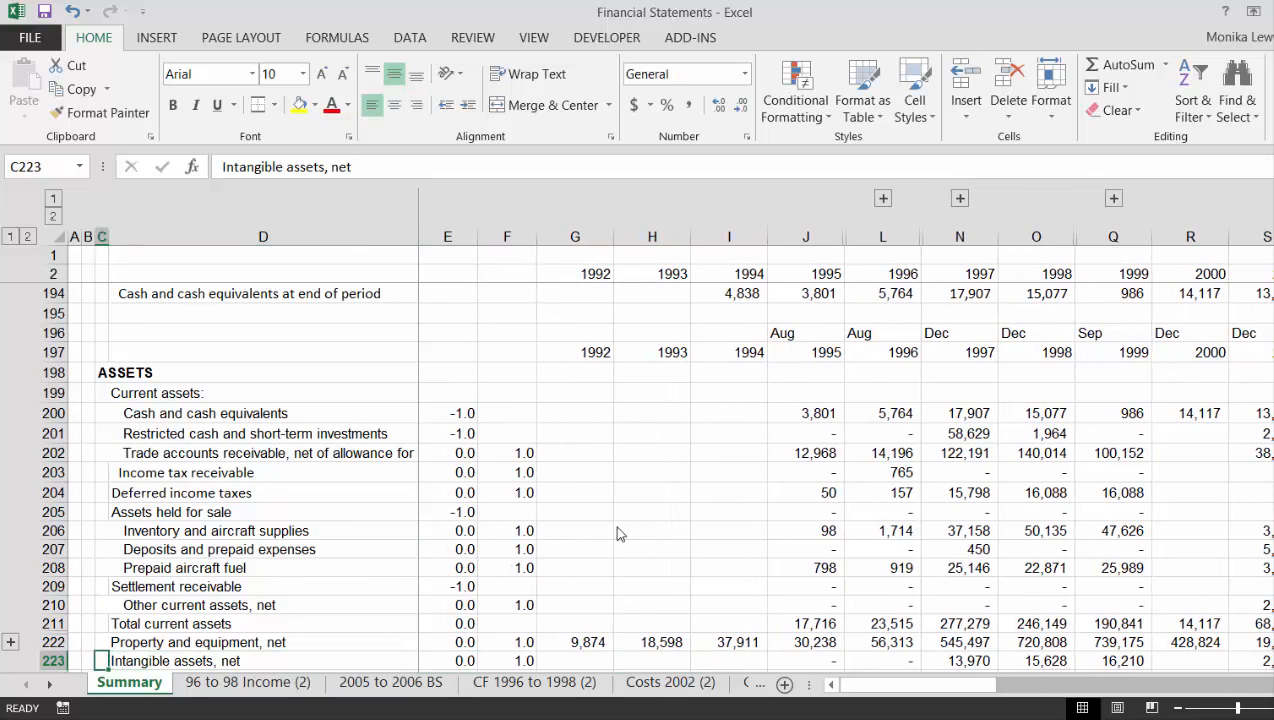
{"action": "key", "text": "Right"}
{"action": "key", "text": "Right"}
{"action": "key", "text": "Right"}
{"action": "key", "text": "Right"}
{"action": "key", "text": "ctrl+space"}
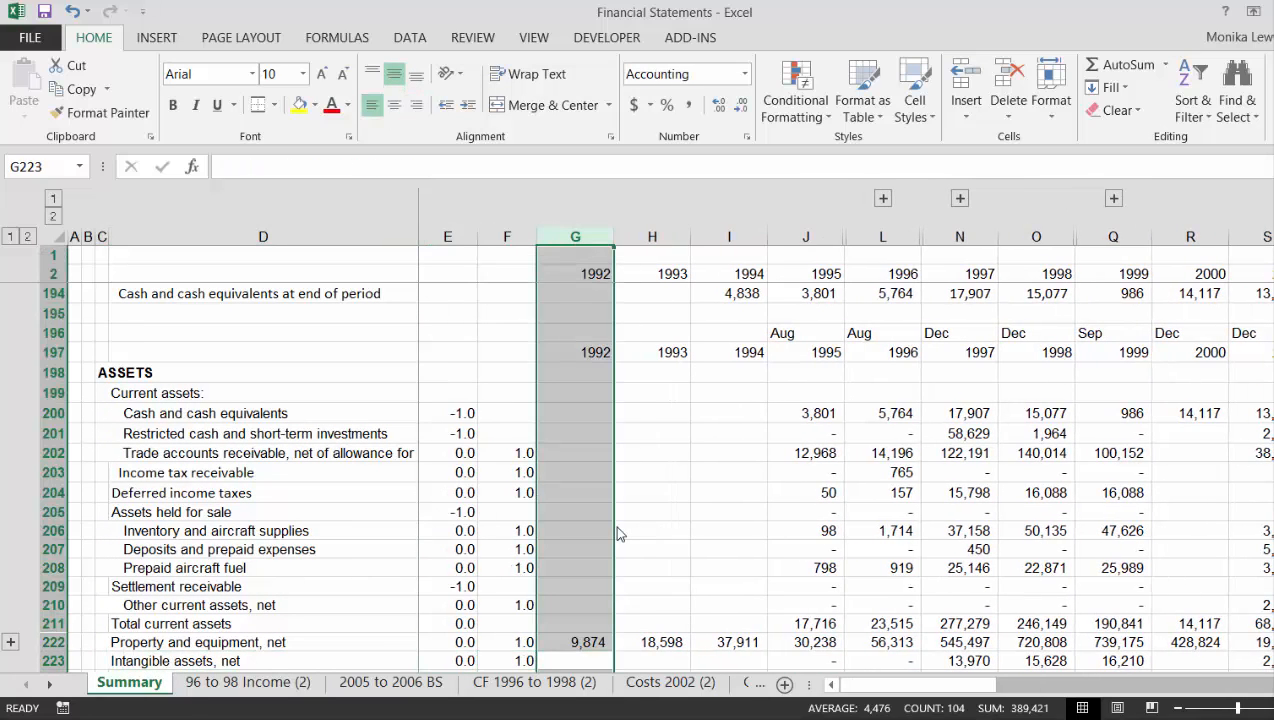
{"action": "key", "text": "ctrl+shift+equal"}
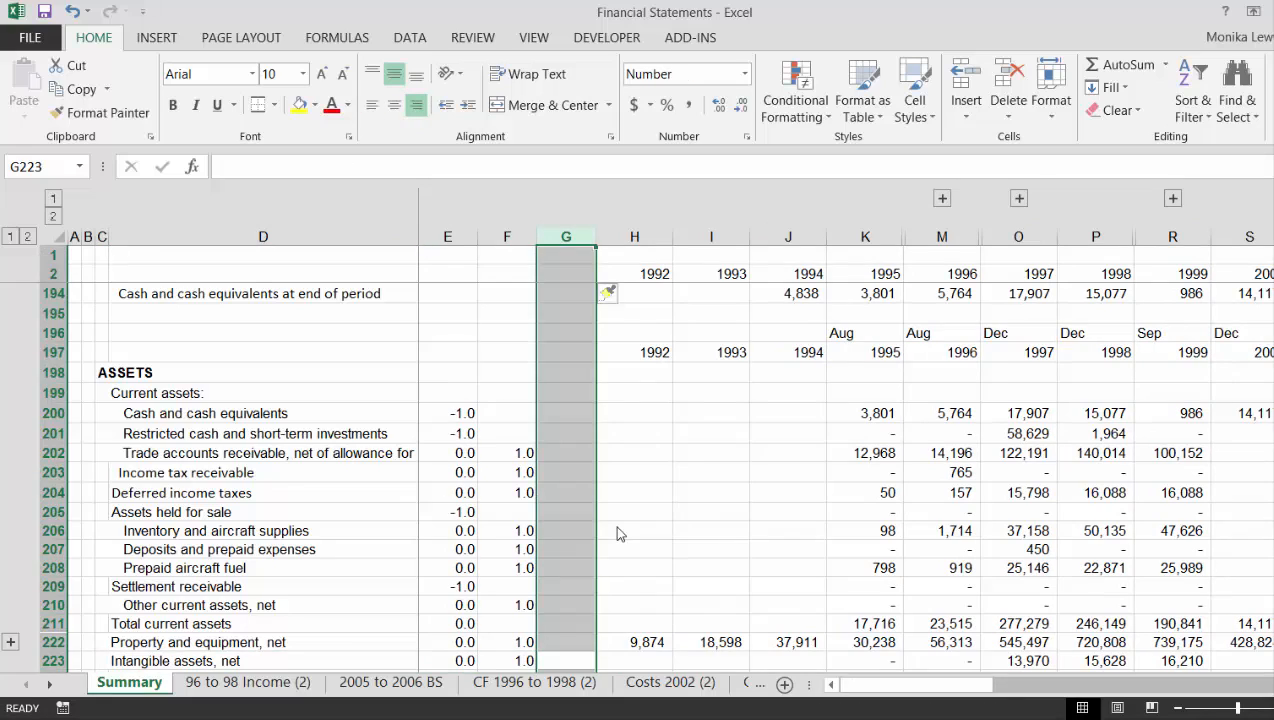
{"action": "key", "text": "Up"}
{"action": "key", "text": "Up"}
{"action": "key", "text": "Up"}
{"action": "key", "text": "Up"}
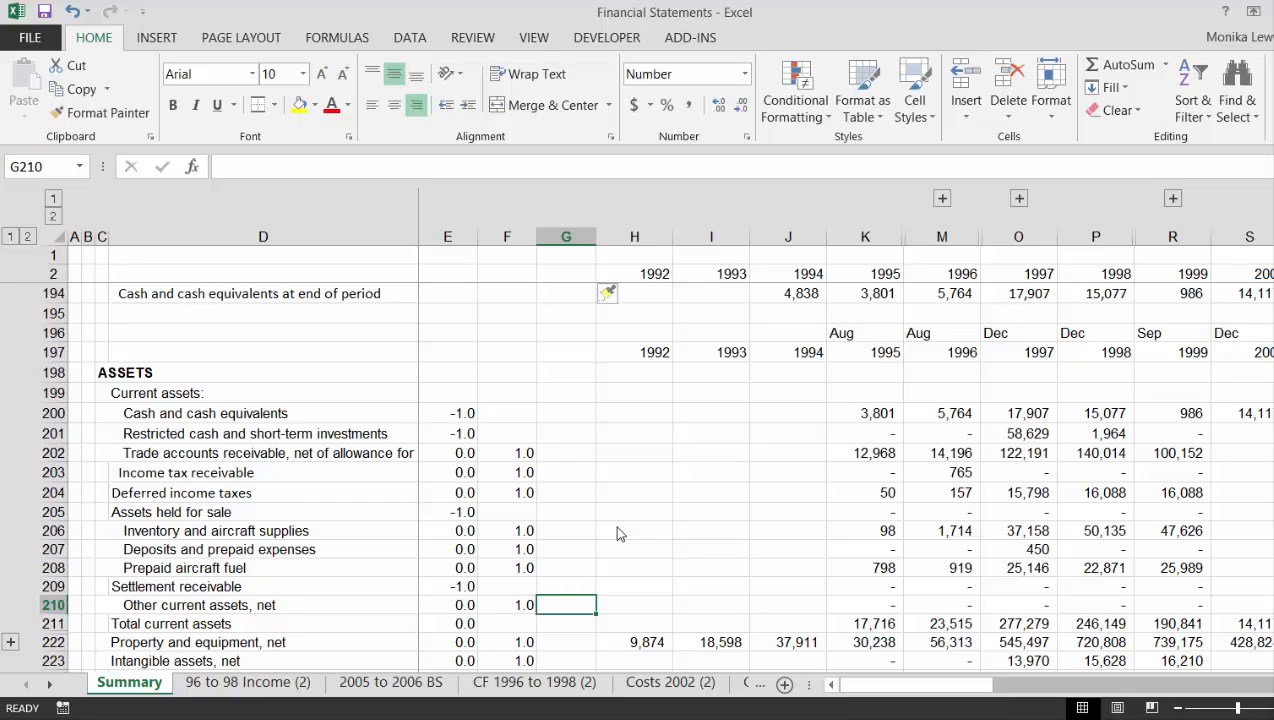
Review the current asset rows in column G from Other current assets, net back up to Income tax receivable
{"action": "key", "text": "Up"}
{"action": "key", "text": "Up"}
{"action": "key", "text": "Up"}
{"action": "key", "text": "Up"}
{"action": "key", "text": "Up"}
{"action": "key", "text": "Up"}
{"action": "key", "text": "Up"}
{"action": "key", "text": "Up"}
{"action": "key", "text": "Up"}
{"action": "key", "text": "Up"}
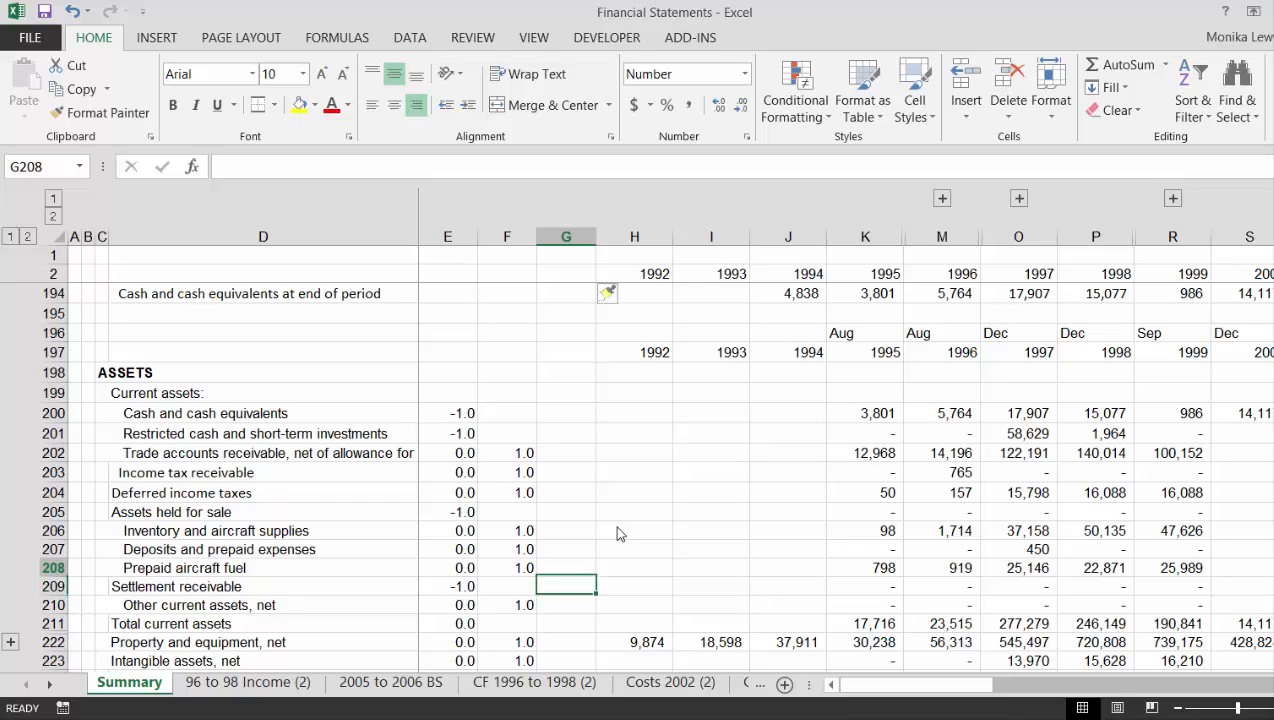
{"action": "key", "text": "Down"}
{"action": "key", "text": "Down"}
{"action": "key", "text": "Down"}
{"action": "key", "text": "Down"}
{"action": "key", "text": "Down"}
{"action": "key", "text": "Down"}
{"action": "key", "text": "Down"}
{"action": "key", "text": "Down"}
{"action": "key", "text": "Down"}
{"action": "key", "text": "Down"}
{"action": "key", "text": "Down"}
{"action": "key", "text": "Down"}
{"action": "key", "text": "Down"}
{"action": "key", "text": "Down"}
{"action": "key", "text": "Down"}
{"action": "key", "text": "Down"}
{"action": "key", "text": "Down"}
{"action": "key", "text": "Down"}
{"action": "key", "text": "Down"}
{"action": "key", "text": "Down"}
{"action": "key", "text": "Down"}
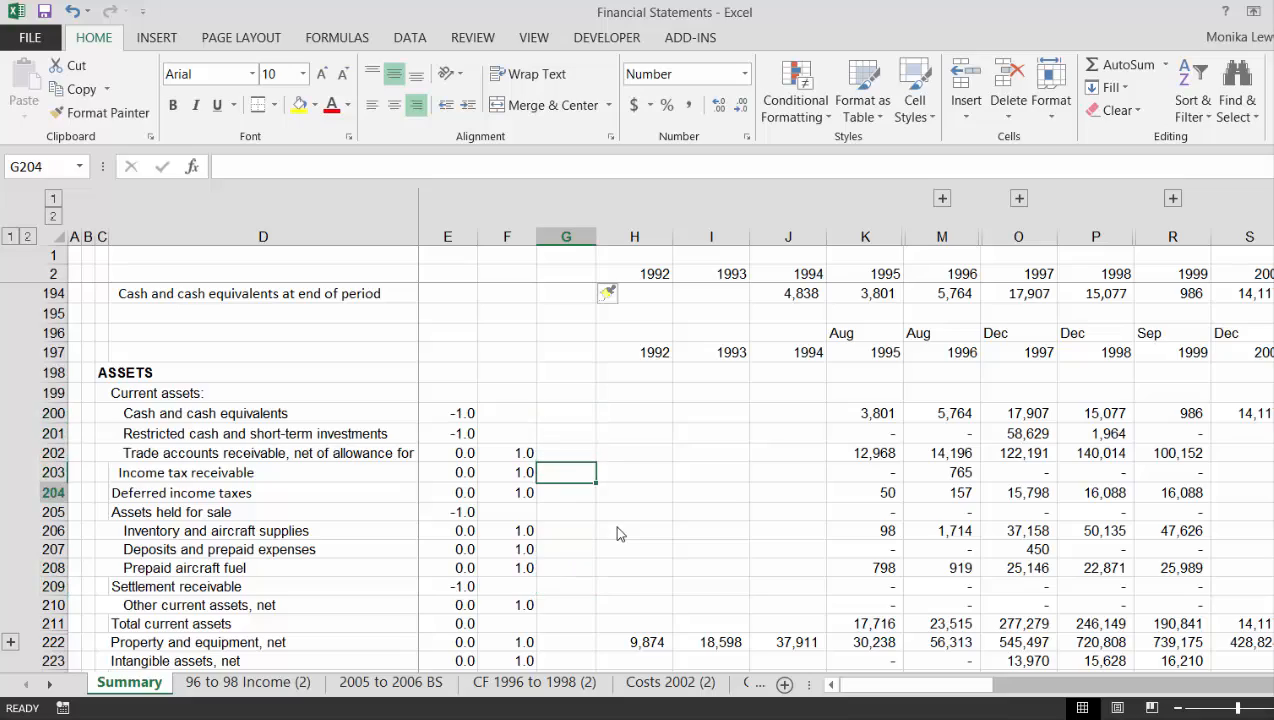
Examine the liability rows along column G down to Other long-term liabilities
{"action": "key", "text": "Down"}
{"action": "key", "text": "Down"}
{"action": "key", "text": "Down"}
{"action": "key", "text": "Down"}
{"action": "key", "text": "Down"}
{"action": "key", "text": "Down"}
{"action": "key", "text": "Down"}
{"action": "key", "text": "Down"}
{"action": "key", "text": "Down"}
{"action": "key", "text": "Down"}
{"action": "key", "text": "Up"}
{"action": "key", "text": "Up"}
{"action": "key", "text": "Up"}
{"action": "key", "text": "Up"}
{"action": "key", "text": "Up"}
{"action": "key", "text": "Up"}
{"action": "key", "text": "Up"}
{"action": "key", "text": "Up"}
{"action": "key", "text": "Up"}
{"action": "key", "text": "Up"}
{"action": "key", "text": "Up"}
{"action": "key", "text": "Up"}
{"action": "key", "text": "Up"}
{"action": "key", "text": "Up"}
{"action": "key", "text": "Up"}
{"action": "key", "text": "Up"}
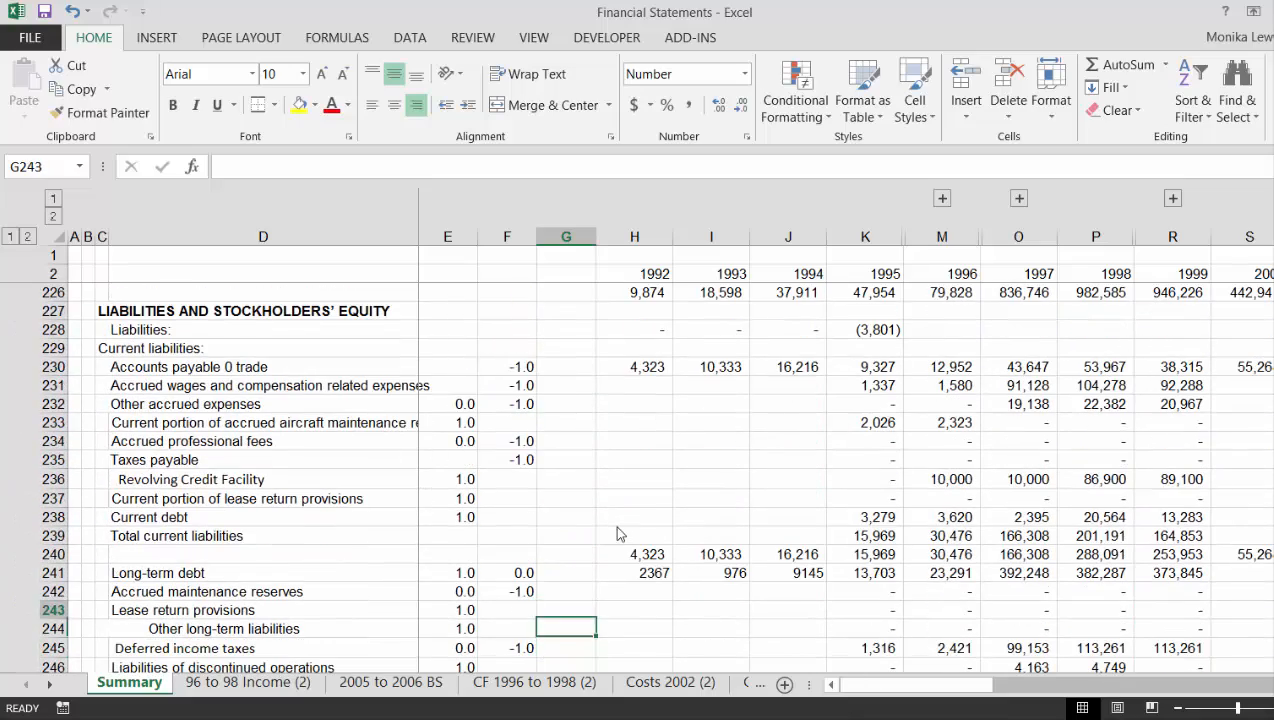
Enter -1 in column G for Cash and cash equivalents in row 200
{"action": "key", "text": "Up"}
{"action": "key", "text": "Up"}
{"action": "key", "text": "Up"}
{"action": "key", "text": "Up"}
{"action": "key", "text": "Up"}
{"action": "key", "text": "Up"}
{"action": "key", "text": "Up"}
{"action": "key", "text": "Up"}
{"action": "key", "text": "Up"}
{"action": "key", "text": "Up"}
{"action": "key", "text": "Up"}
{"action": "key", "text": "Up"}
{"action": "key", "text": "Up"}
{"action": "key", "text": "Up"}
{"action": "key", "text": "Up"}
{"action": "key", "text": "Up"}
{"action": "key", "text": "Up"}
{"action": "key", "text": "Up"}
{"action": "key", "text": "Up"}
{"action": "key", "text": "Up"}
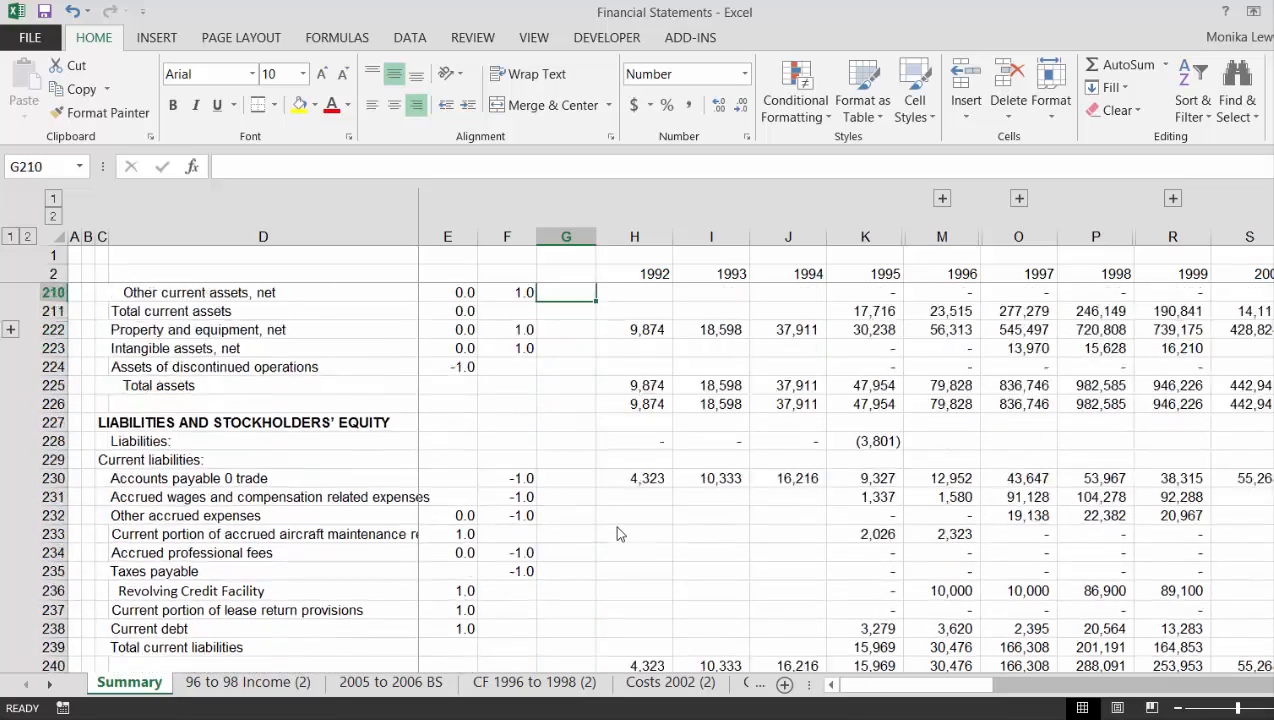
{"action": "key", "text": "Down"}
{"action": "key", "text": "Down"}
{"action": "key", "text": "Down"}
{"action": "key", "text": "Down"}
{"action": "key", "text": "Down"}
{"action": "key", "text": "Down"}
{"action": "key", "text": "Down"}
{"action": "key", "text": "Down"}
{"action": "key", "text": "Down"}
{"action": "key", "text": "Down"}
{"action": "key", "text": "Down"}
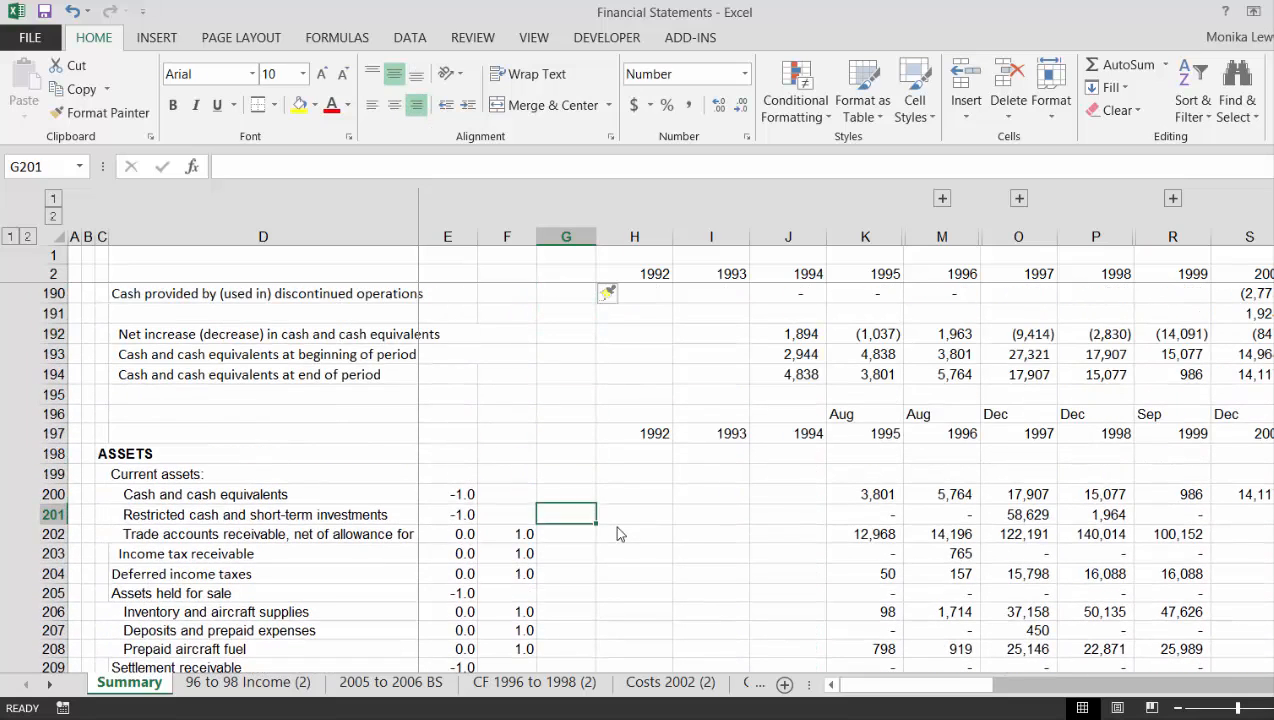
{"action": "key", "text": "Up"}
{"action": "type", "text": "-"}
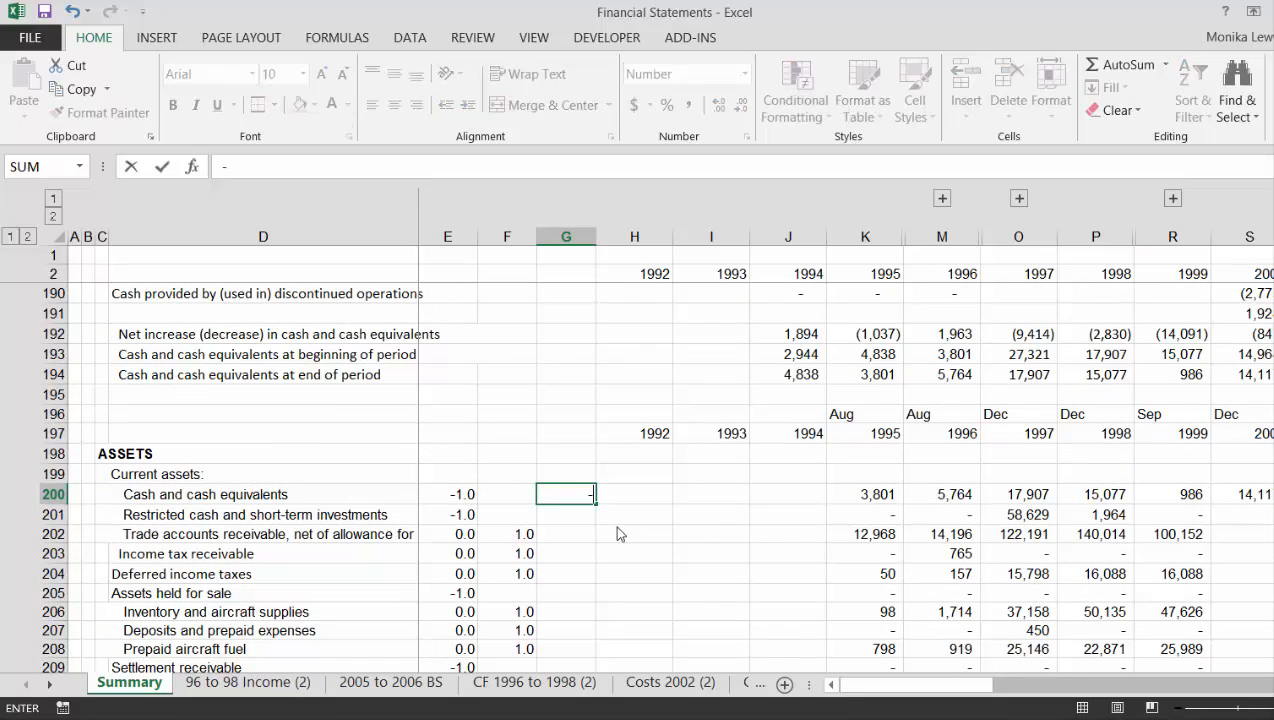
{"action": "type", "text": "1"}
{"action": "key", "text": "Return"}
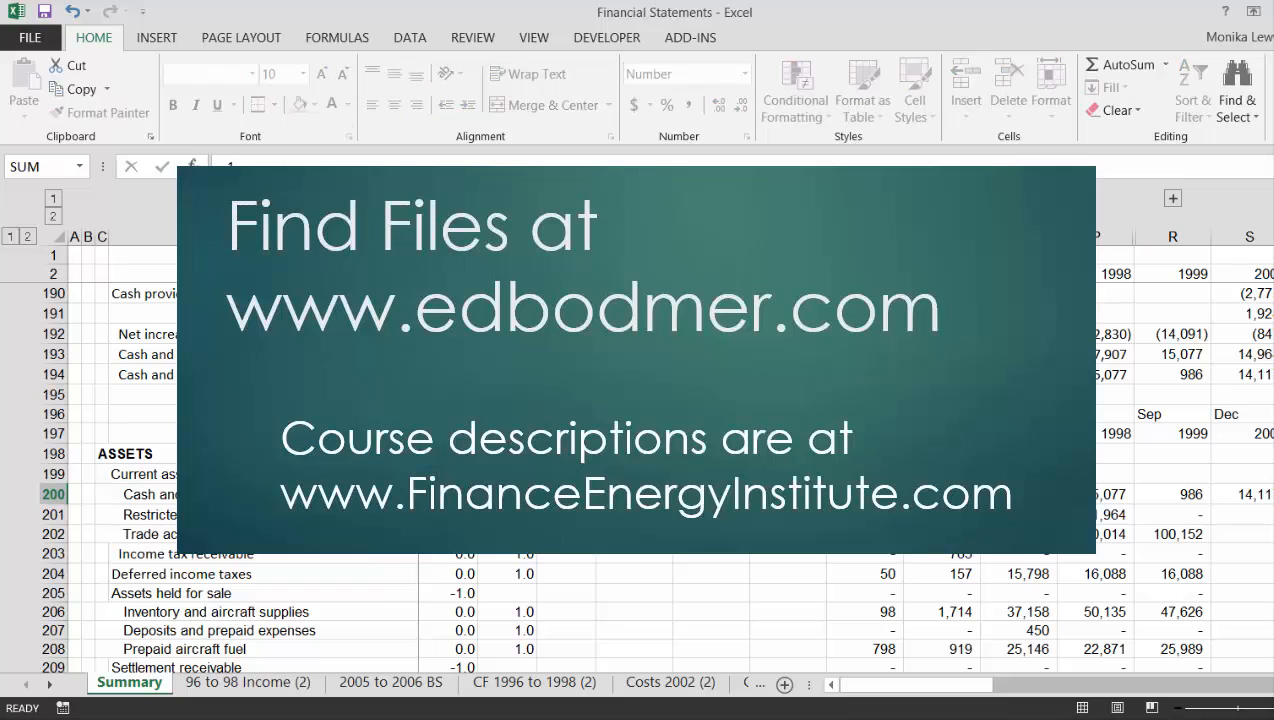
{"action": "key", "text": "Up"}
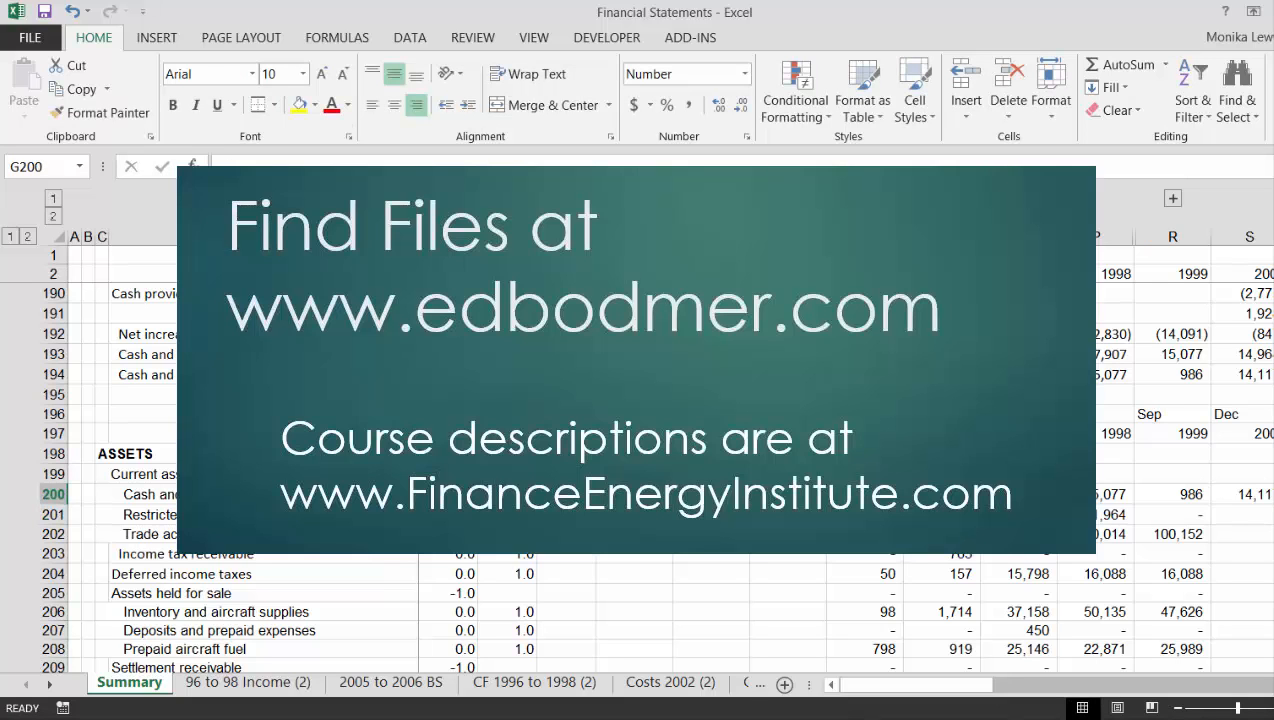
Enter 1 in column G for both Current portion of lease return provisions and Current debt
{"action": "key", "text": "Down"}
{"action": "key", "text": "Down"}
{"action": "key", "text": "Down"}
{"action": "key", "text": "Down"}
{"action": "key", "text": "Down"}
{"action": "key", "text": "Down"}
{"action": "key", "text": "Down"}
{"action": "key", "text": "Down"}
{"action": "key", "text": "Down"}
{"action": "key", "text": "Down"}
{"action": "key", "text": "Down"}
{"action": "key", "text": "Down"}
{"action": "key", "text": "Down"}
{"action": "key", "text": "Down"}
{"action": "key", "text": "Down"}
{"action": "key", "text": "Down"}
{"action": "key", "text": "Down"}
{"action": "key", "text": "Down"}
{"action": "key", "text": "Down"}
{"action": "key", "text": "Down"}
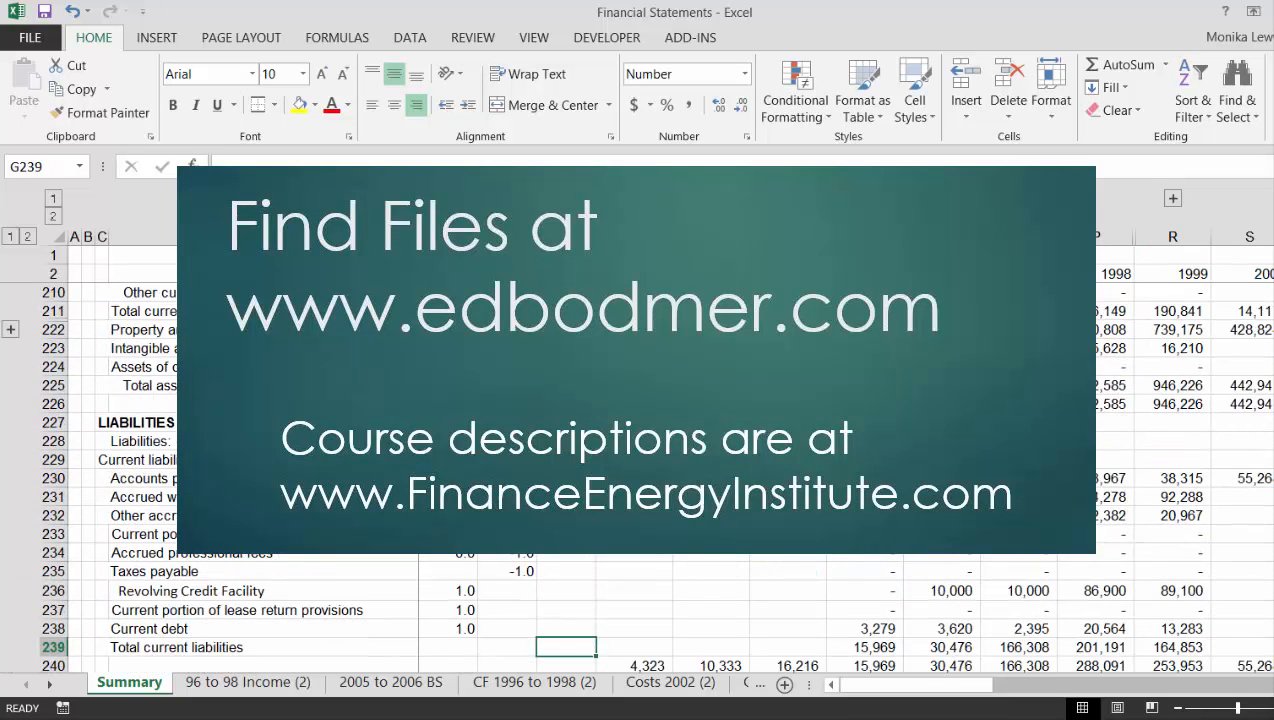
{"action": "key", "text": "Down"}
{"action": "key", "text": "Down"}
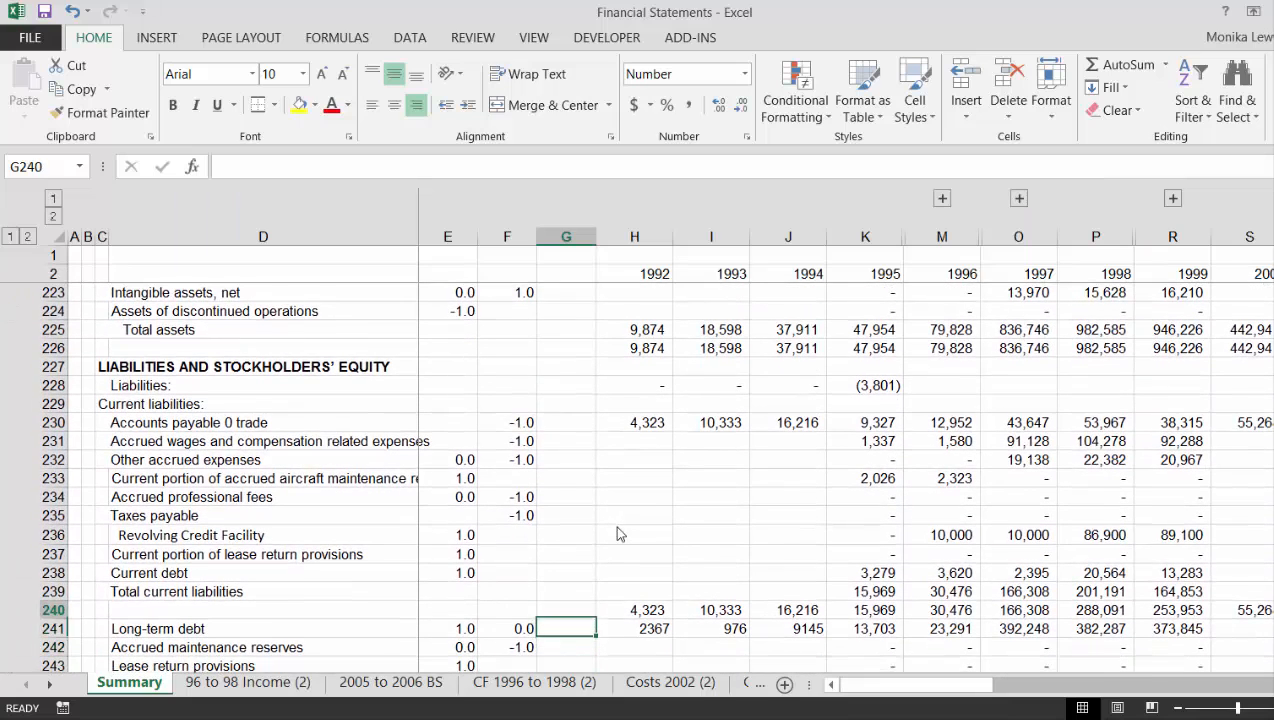
{"action": "key", "text": "Up"}
{"action": "key", "text": "Up"}
{"action": "key", "text": "Up"}
{"action": "key", "text": "Up"}
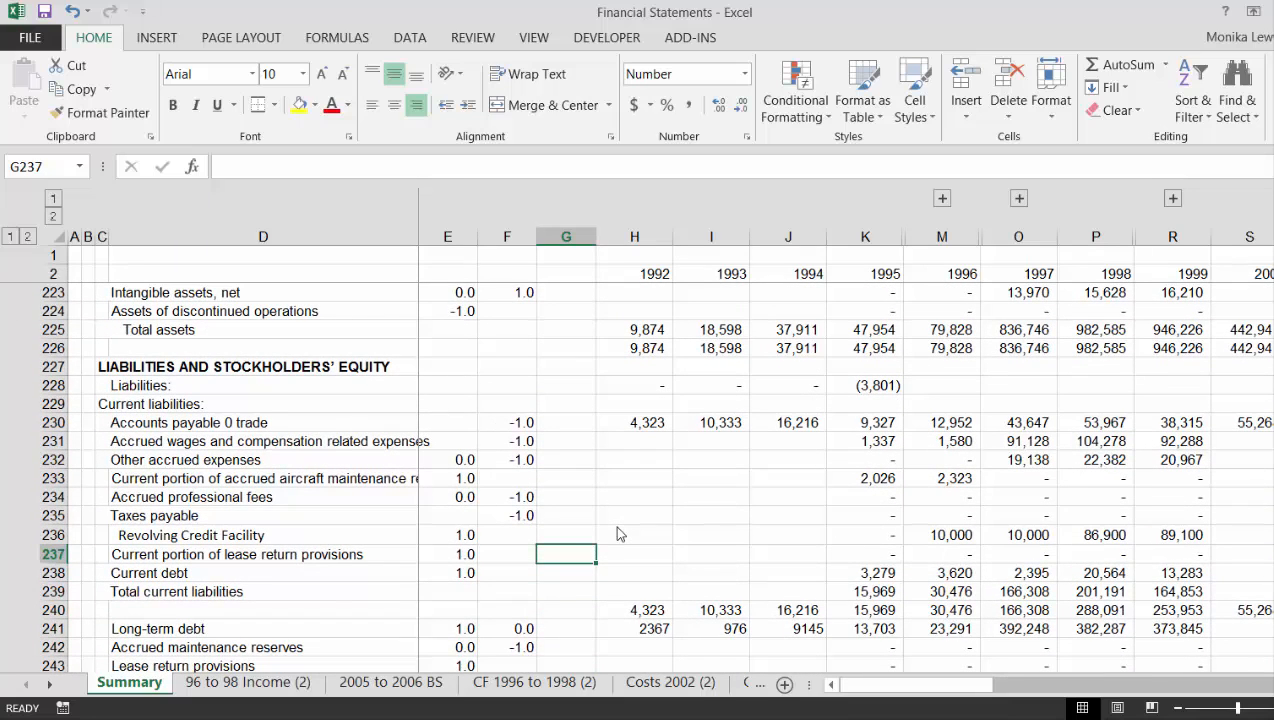
{"action": "type", "text": "1"}
{"action": "key", "text": "Return"}
{"action": "type", "text": "1"}
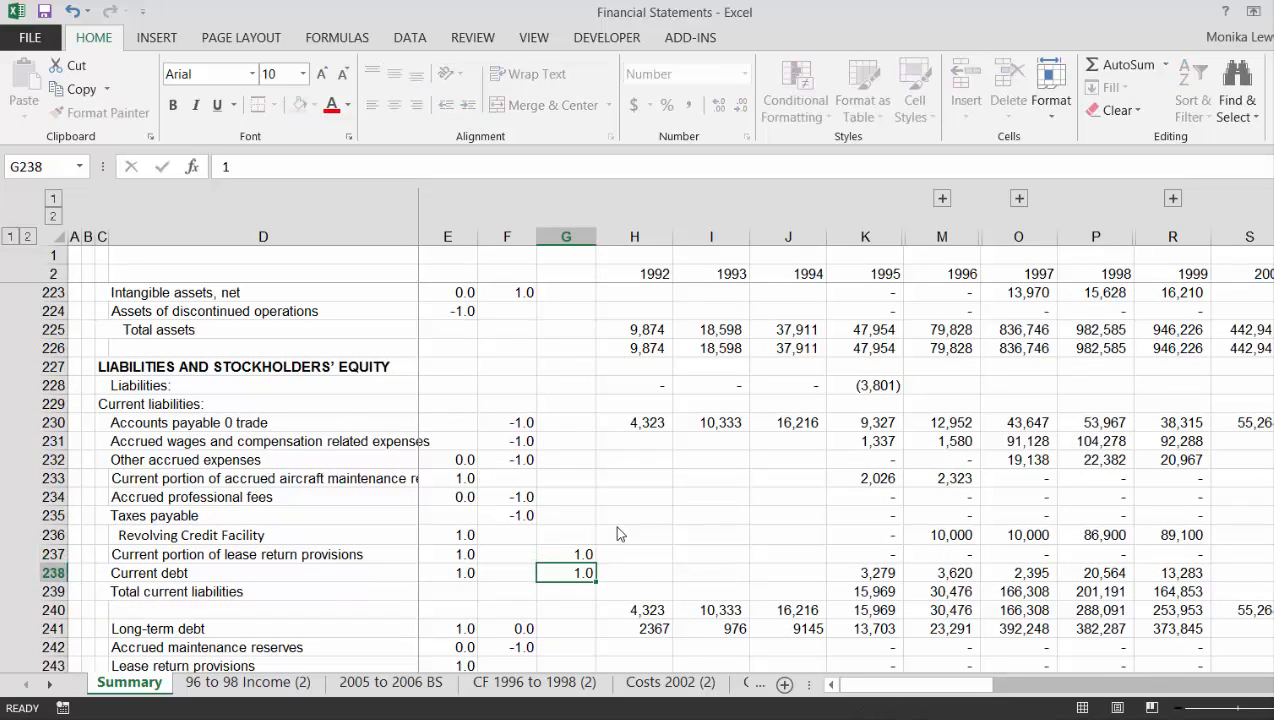
{"action": "key", "text": "Return"}
Enter 1 in column G for Revolving Credit Facility in row 236
{"action": "key", "text": "Up"}
{"action": "key", "text": "Up"}
{"action": "key", "text": "Up"}
{"action": "key", "text": "Up"}
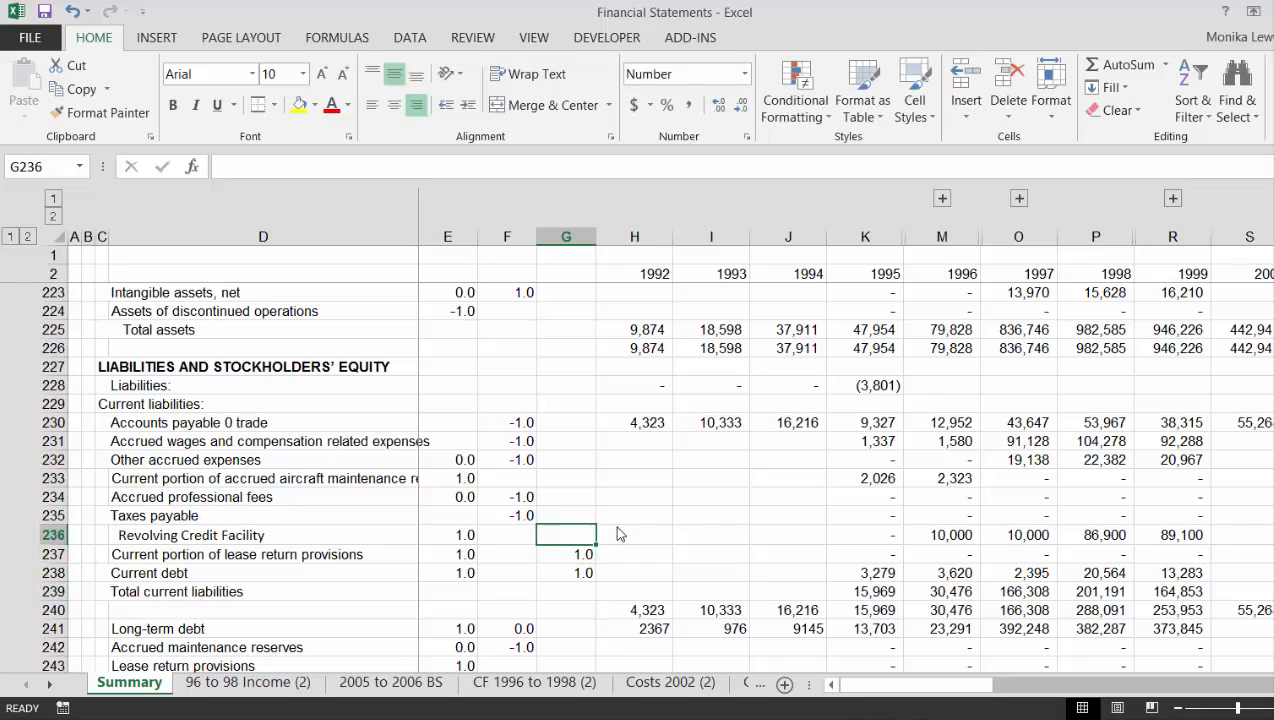
{"action": "key", "text": "Down"}
{"action": "type", "text": "1"}
{"action": "key", "text": "Return"}
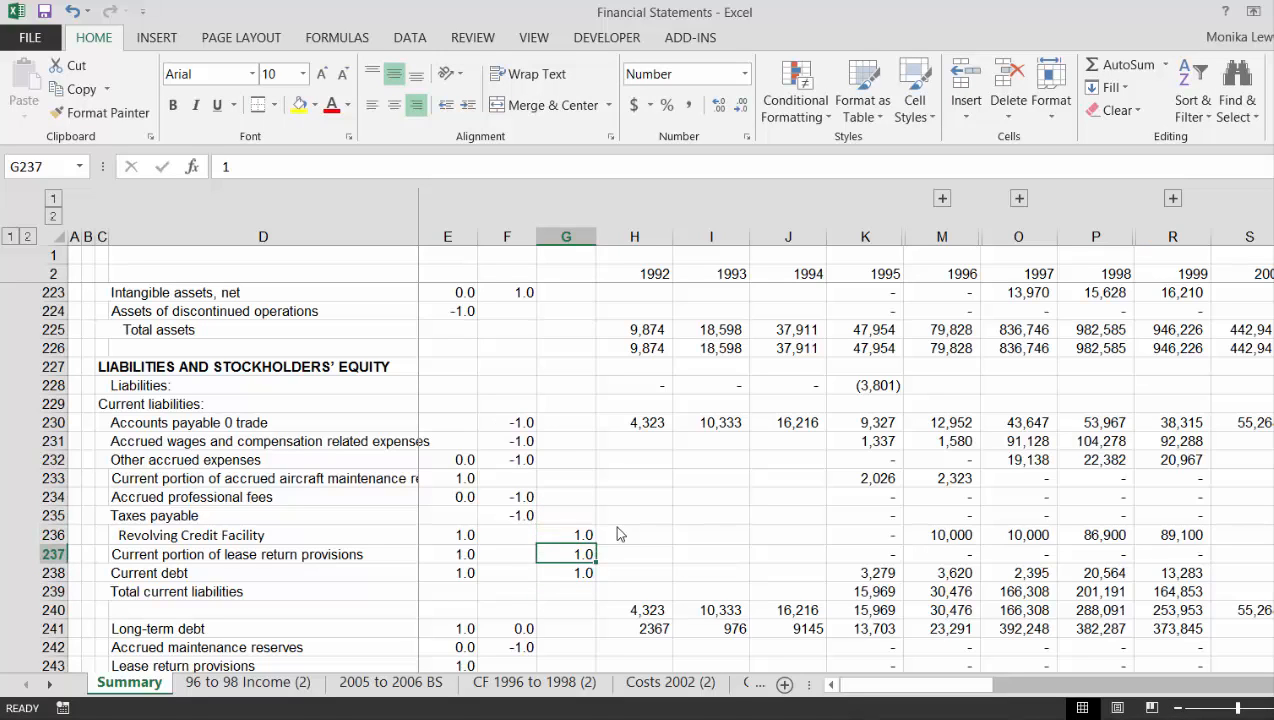
Examine the current liability rows between Other accrued expenses and Revolving Credit Facility for further debt items
{"action": "key", "text": "Up"}
{"action": "key", "text": "Up"}
{"action": "key", "text": "Up"}
{"action": "key", "text": "Up"}
{"action": "key", "text": "Up"}
{"action": "key", "text": "Up"}
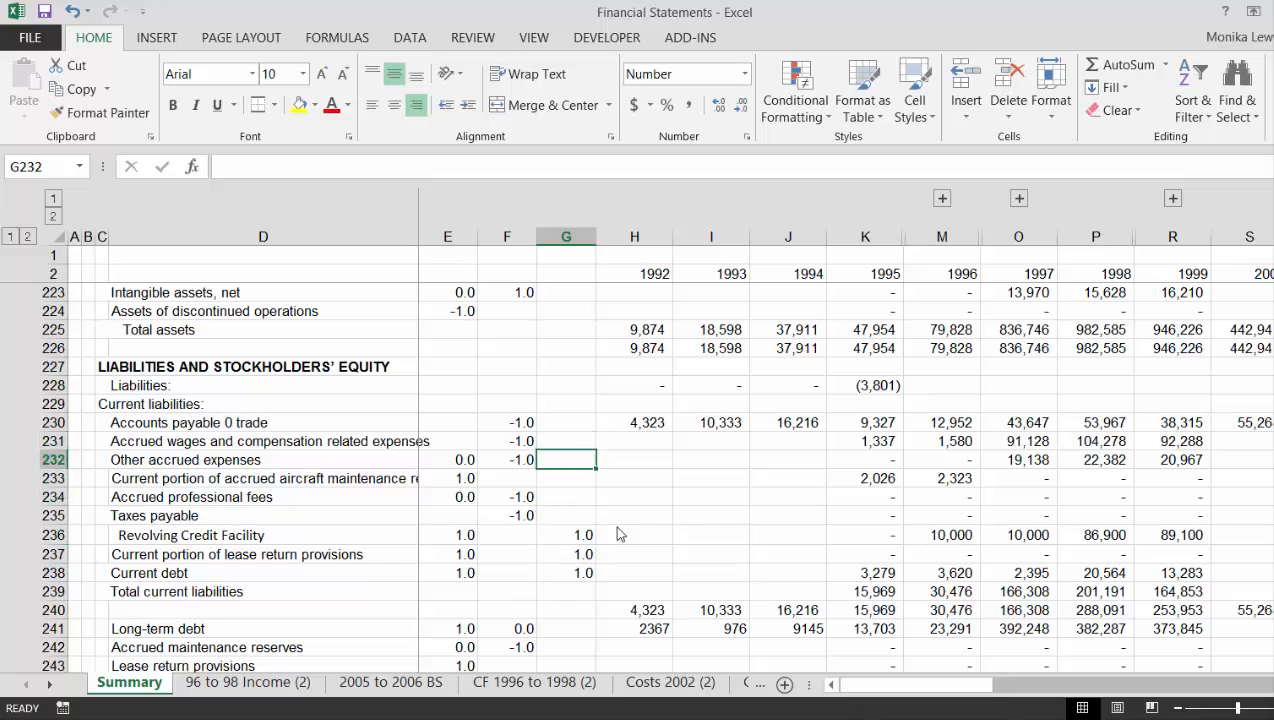
{"action": "key", "text": "Down"}
{"action": "key", "text": "Down"}
{"action": "key", "text": "Down"}
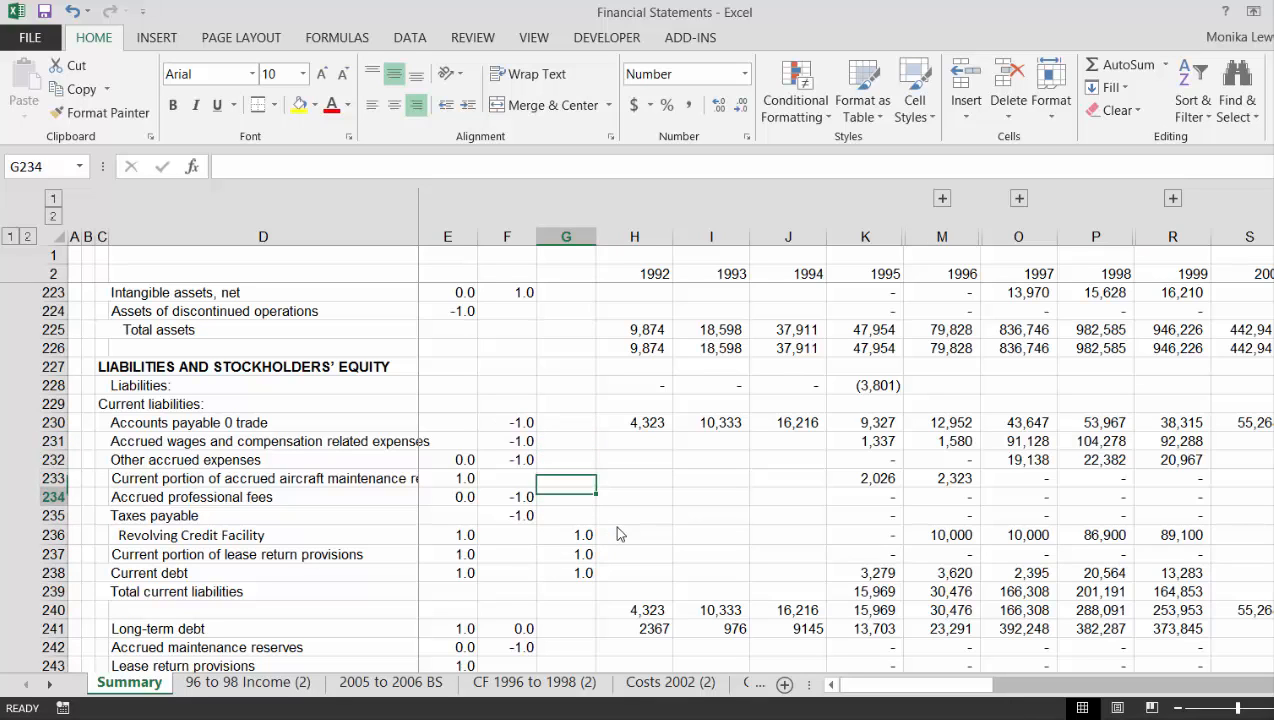
Enter 1 in column G for Long-term debt in row 241
{"action": "key", "text": "Down"}
{"action": "key", "text": "Down"}
{"action": "key", "text": "Down"}
{"action": "key", "text": "Down"}
{"action": "key", "text": "Down"}
{"action": "key", "text": "Down"}
{"action": "key", "text": "Down"}
{"action": "key", "text": "Down"}
{"action": "key", "text": "Up"}
{"action": "type", "text": "1"}
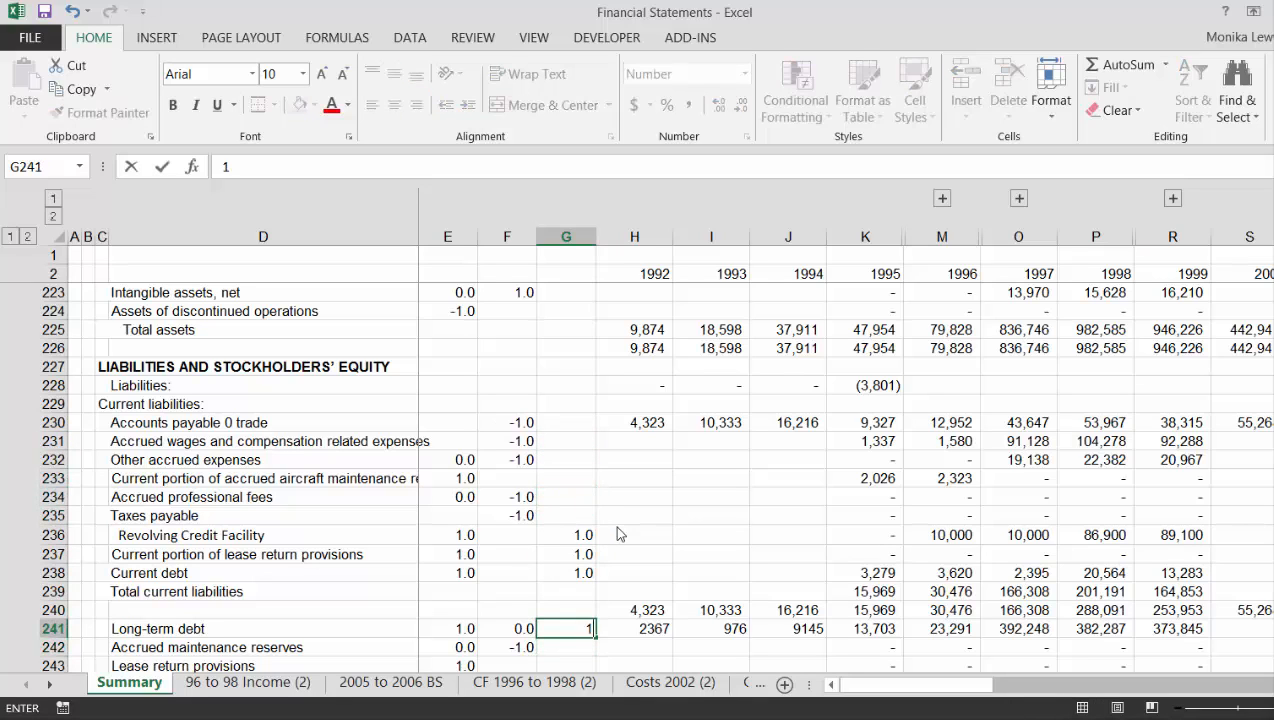
{"action": "key", "text": "Return"}
Enter 1 in column G for both Liabilities subject to compromise rows, 248 and 249
{"action": "key", "text": "Down"}
{"action": "key", "text": "Down"}
{"action": "key", "text": "Down"}
{"action": "key", "text": "Up"}
{"action": "key", "text": "Up"}
{"action": "key", "text": "Up"}
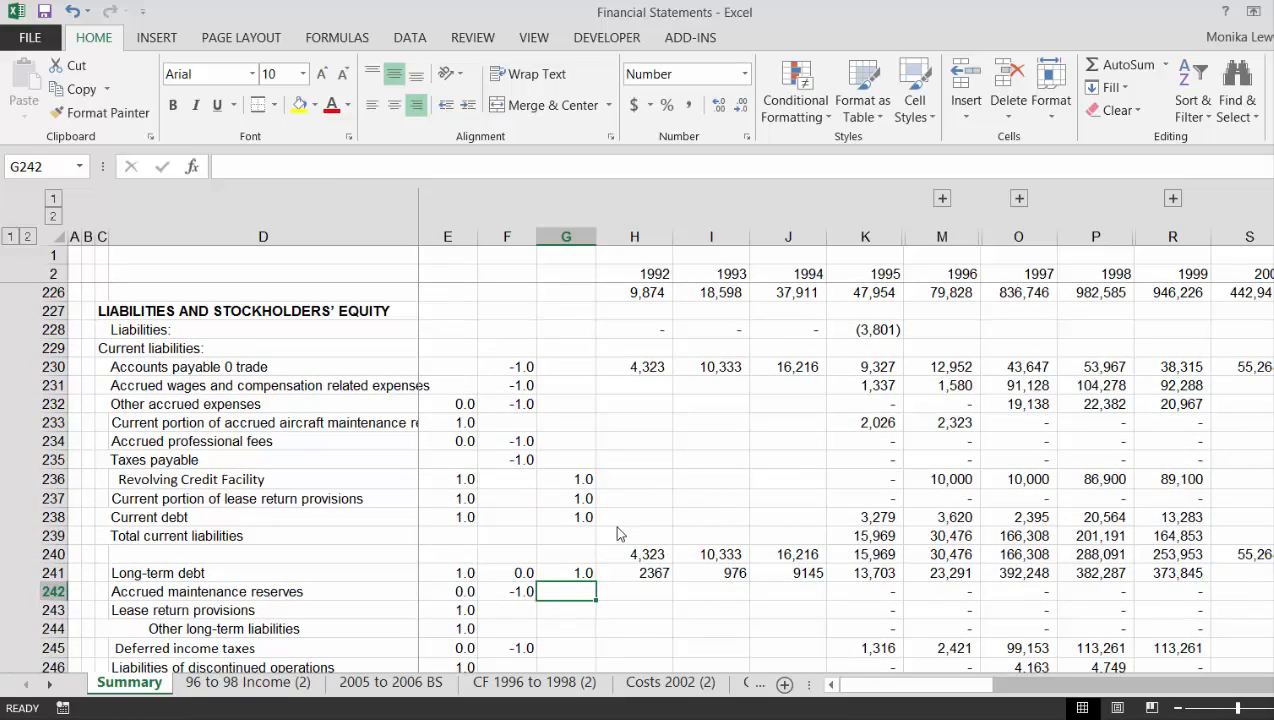
{"action": "key", "text": "Down"}
{"action": "key", "text": "Down"}
{"action": "key", "text": "Down"}
{"action": "key", "text": "Down"}
{"action": "key", "text": "Down"}
{"action": "key", "text": "Down"}
{"action": "key", "text": "Down"}
{"action": "key", "text": "Down"}
{"action": "key", "text": "Down"}
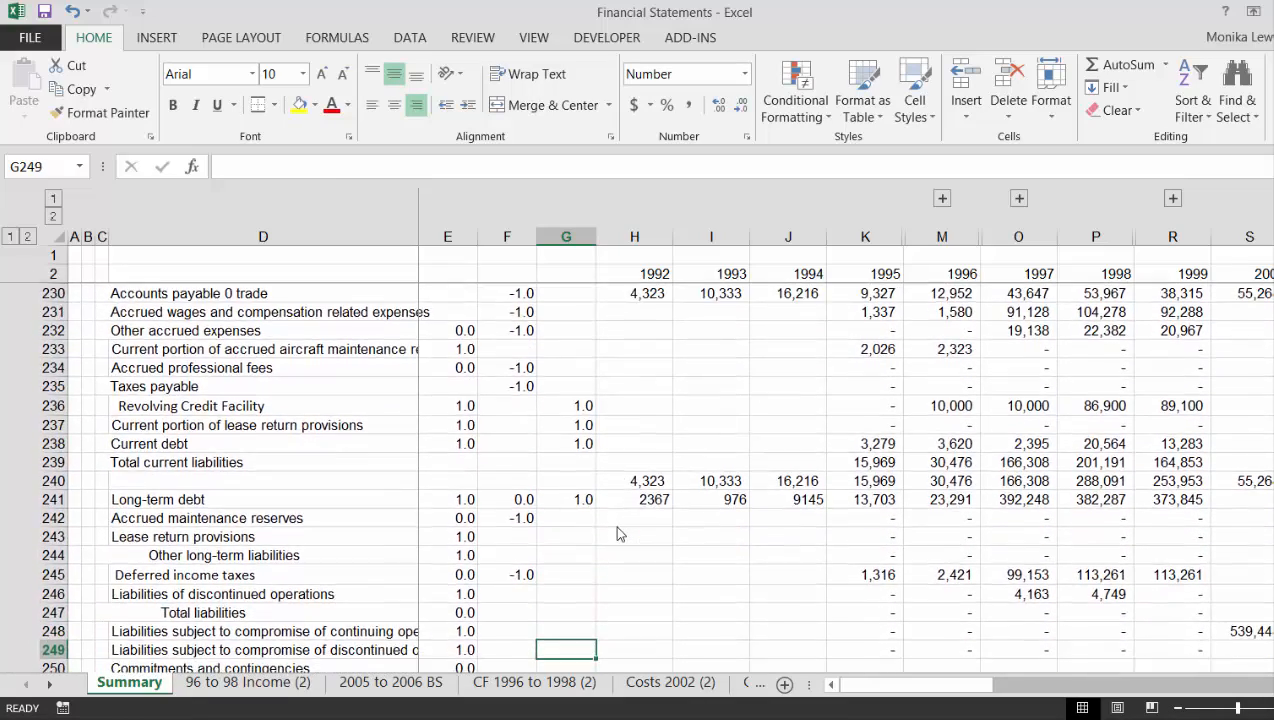
{"action": "key", "text": "Up"}
{"action": "key", "text": "Up"}
{"action": "key", "text": "Up"}
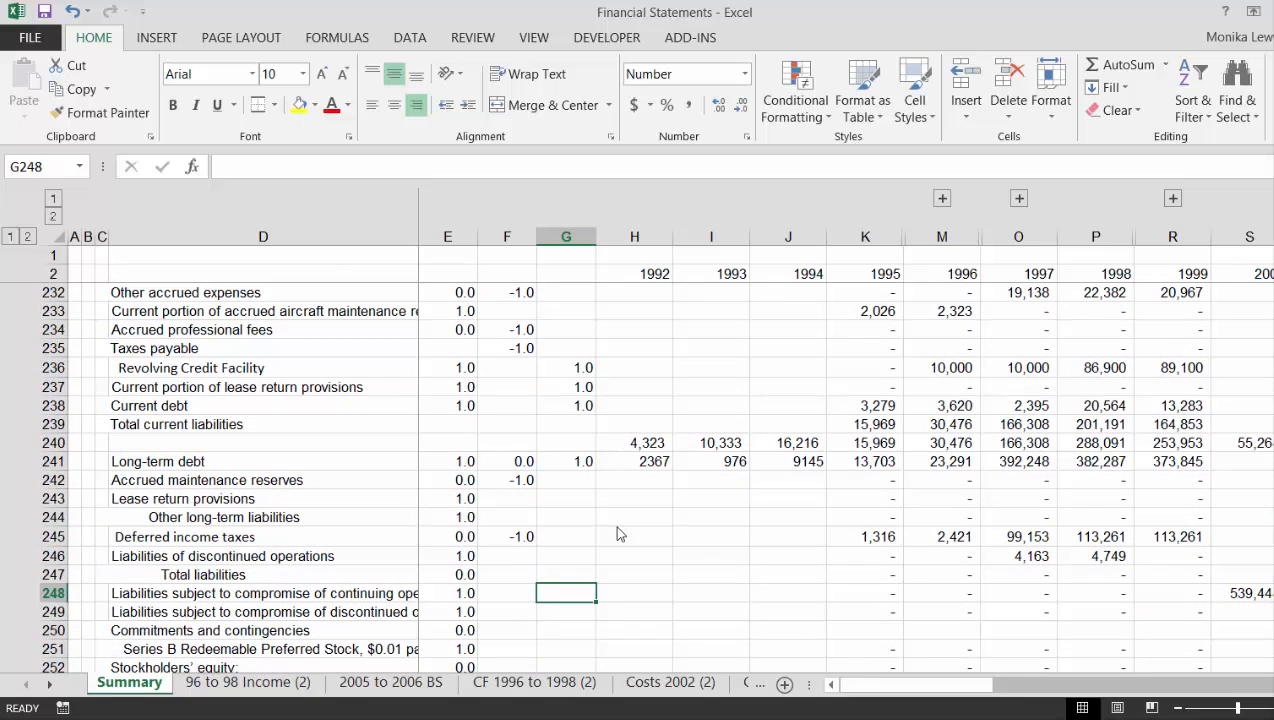
{"action": "type", "text": "1"}
{"action": "key", "text": "Return"}
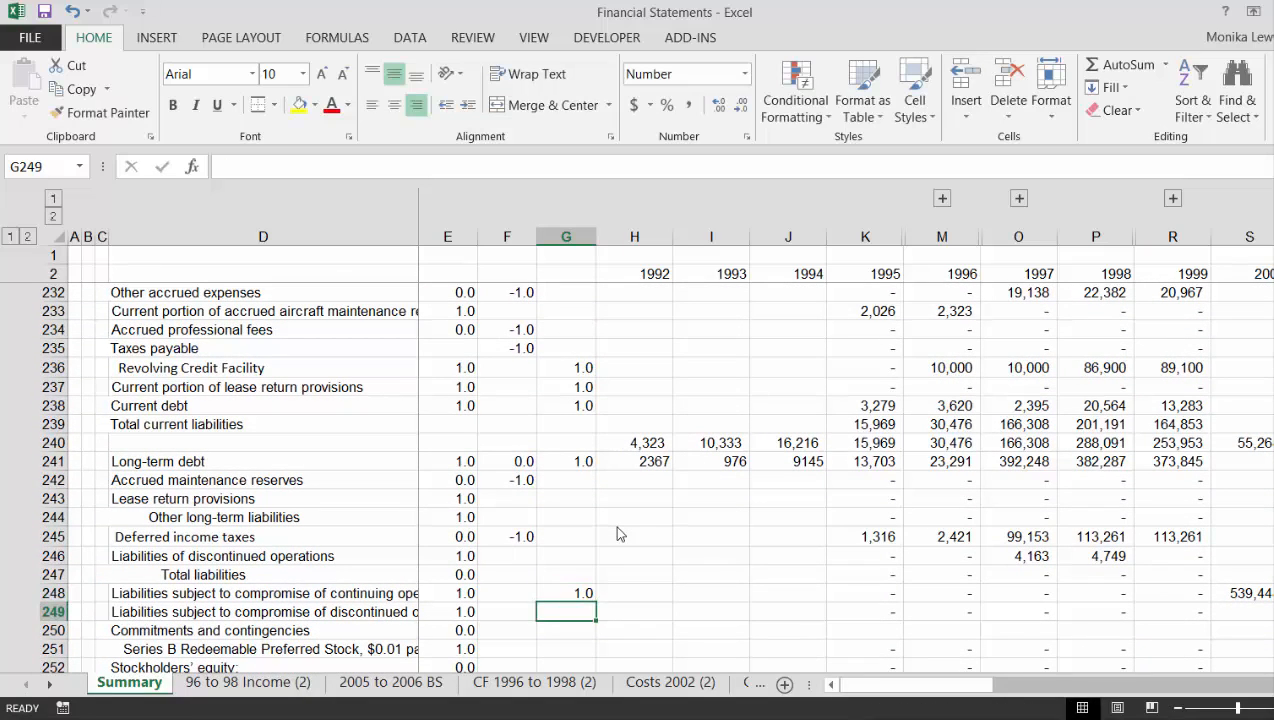
{"action": "type", "text": "1"}
{"action": "key", "text": "Return"}
Add the row label Debt in cell B320, directly below ROE
{"action": "key", "text": "Down"}
{"action": "key", "text": "Down"}
{"action": "key", "text": "Down"}
{"action": "key", "text": "Down"}
{"action": "key", "text": "Down"}
{"action": "key", "text": "Down"}
{"action": "key", "text": "Down"}
{"action": "key", "text": "Down"}
{"action": "key", "text": "Down"}
{"action": "key", "text": "Down"}
{"action": "key", "text": "Down"}
{"action": "key", "text": "Down"}
{"action": "key", "text": "Down"}
{"action": "key", "text": "Down"}
{"action": "key", "text": "Down"}
{"action": "key", "text": "Down"}
{"action": "key", "text": "Down"}
{"action": "key", "text": "Down"}
{"action": "key", "text": "Down"}
{"action": "key", "text": "Down"}
{"action": "key", "text": "Down"}
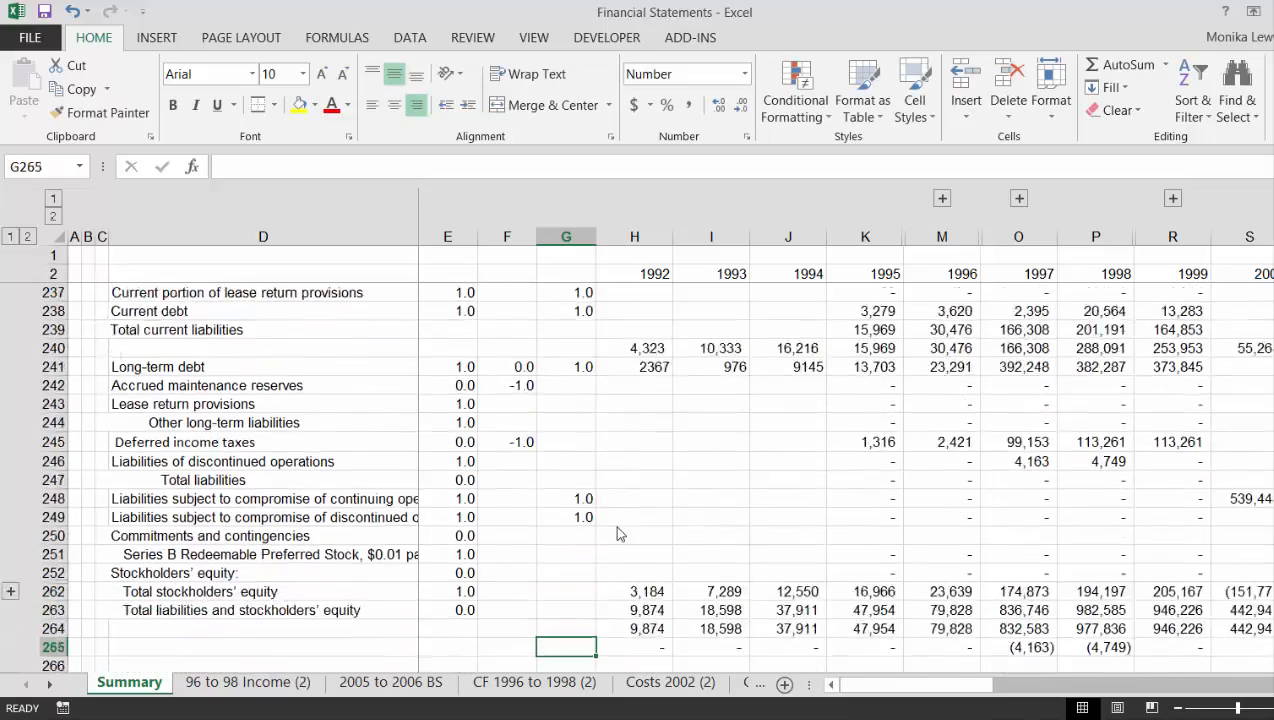
{"action": "key", "text": "Down"}
{"action": "key", "text": "Down"}
{"action": "key", "text": "Down"}
{"action": "key", "text": "Down"}
{"action": "key", "text": "Down"}
{"action": "key", "text": "Down"}
{"action": "key", "text": "Down"}
{"action": "key", "text": "Down"}
{"action": "key", "text": "Down"}
{"action": "key", "text": "Down"}
{"action": "key", "text": "Down"}
{"action": "key", "text": "Down"}
{"action": "key", "text": "Down"}
{"action": "key", "text": "Down"}
{"action": "key", "text": "Down"}
{"action": "key", "text": "Down"}
{"action": "key", "text": "Down"}
{"action": "key", "text": "Down"}
{"action": "key", "text": "Down"}
{"action": "key", "text": "Down"}
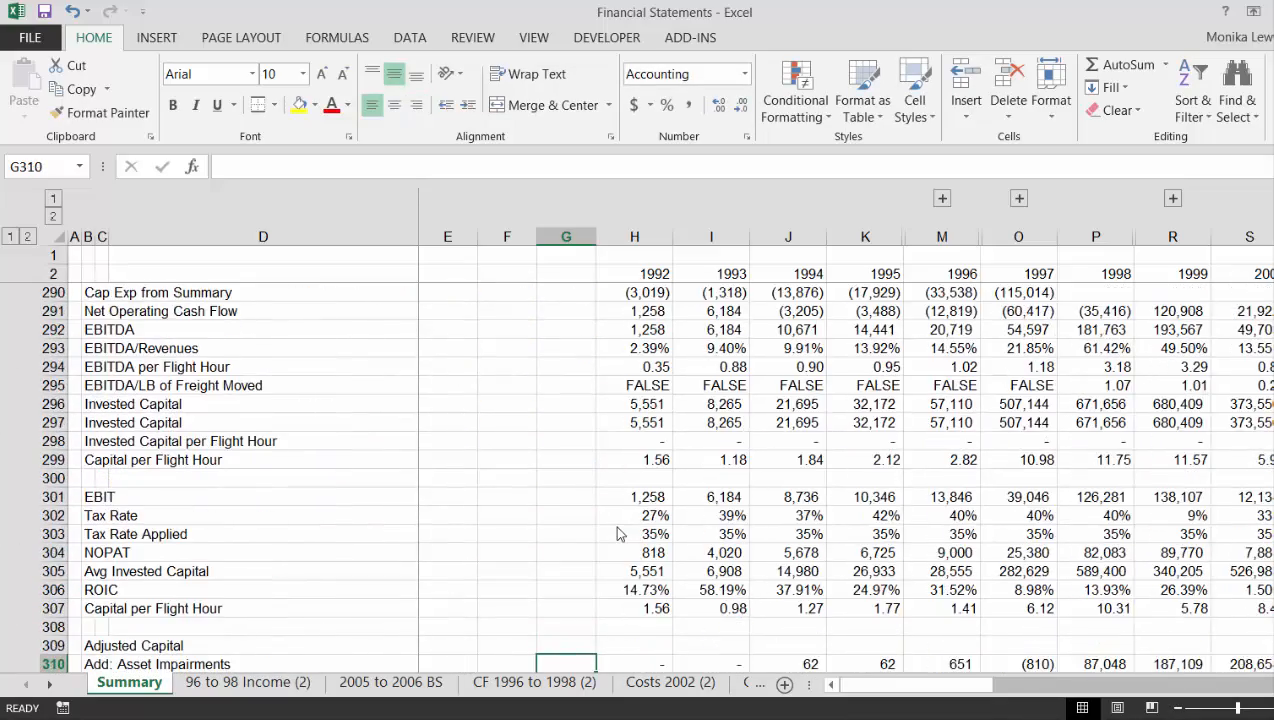
{"action": "key", "text": "Up"}
{"action": "key", "text": "Up"}
{"action": "key", "text": "Up"}
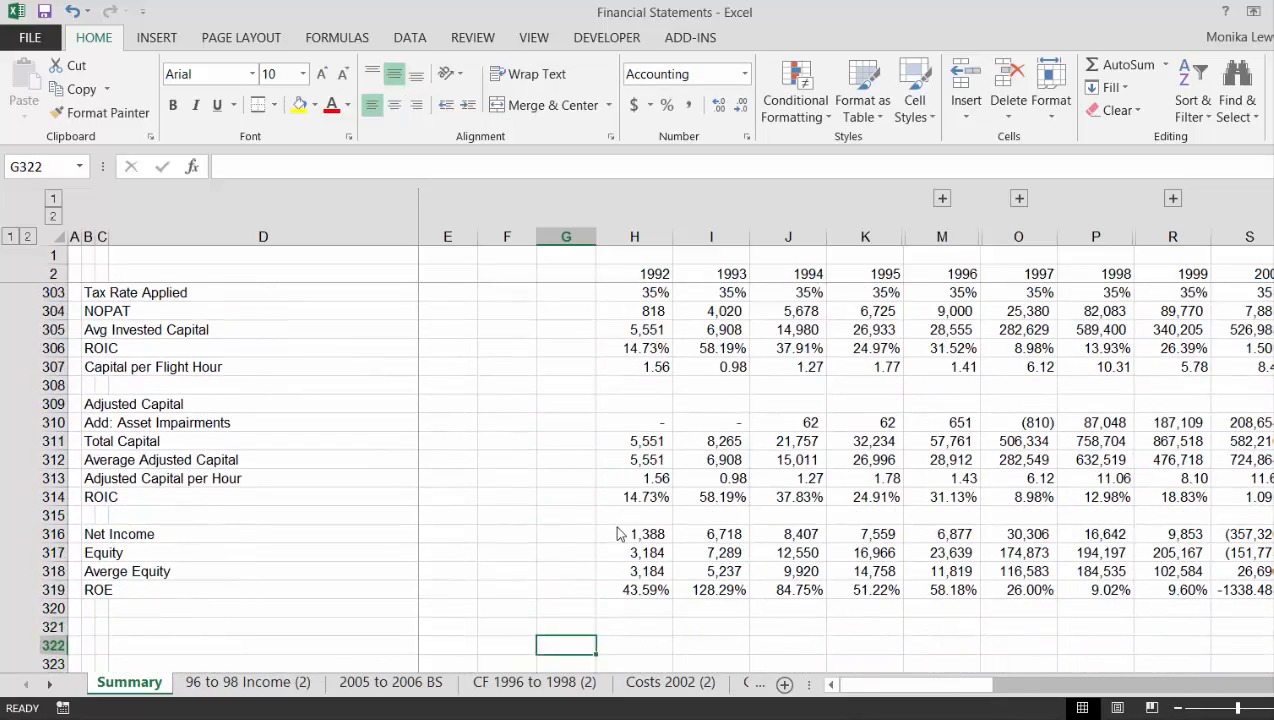
{"action": "key", "text": "Left"}
{"action": "key", "text": "Left"}
{"action": "key", "text": "Left"}
{"action": "key", "text": "Left"}
{"action": "key", "text": "Left"}
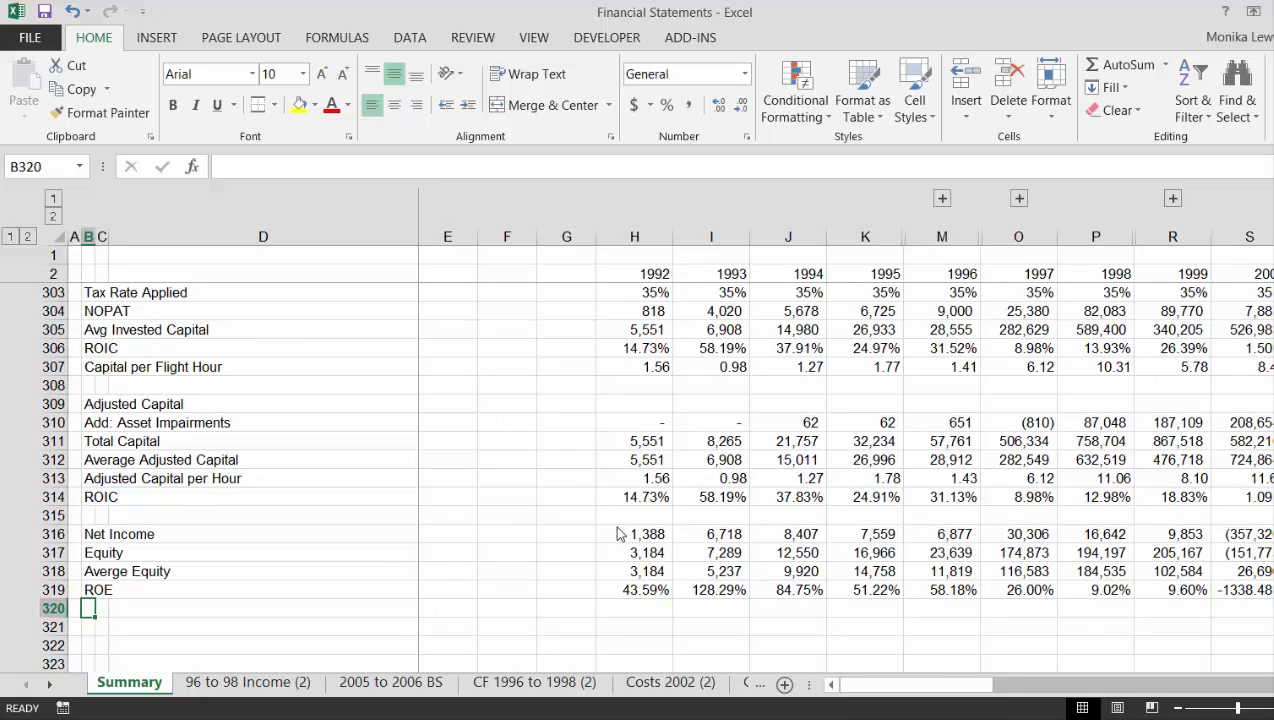
{"action": "type", "text": "Debt"}
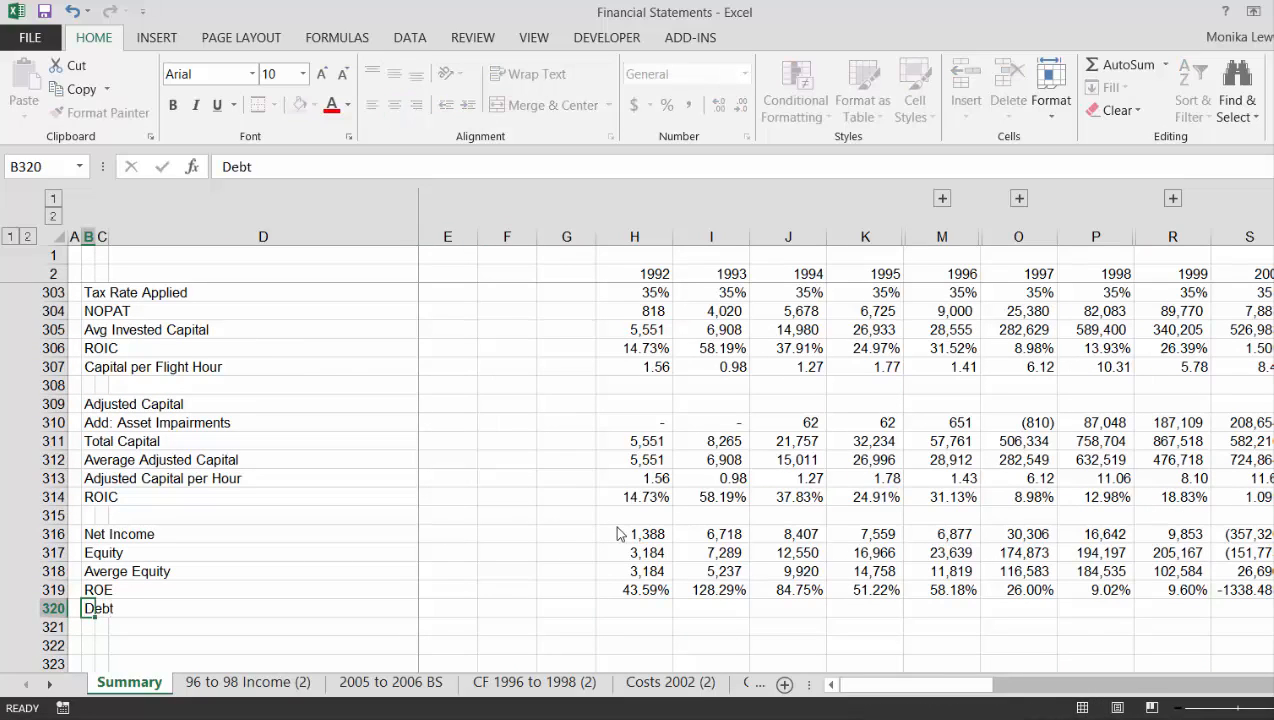
Start a SUMPRODUCT formula in H320, the 1992 cell of the Debt row
{"action": "key", "text": "Right"}
{"action": "key", "text": "Right"}
{"action": "key", "text": "Right"}
{"action": "key", "text": "Right"}
{"action": "key", "text": "Right"}
{"action": "key", "text": "Right"}
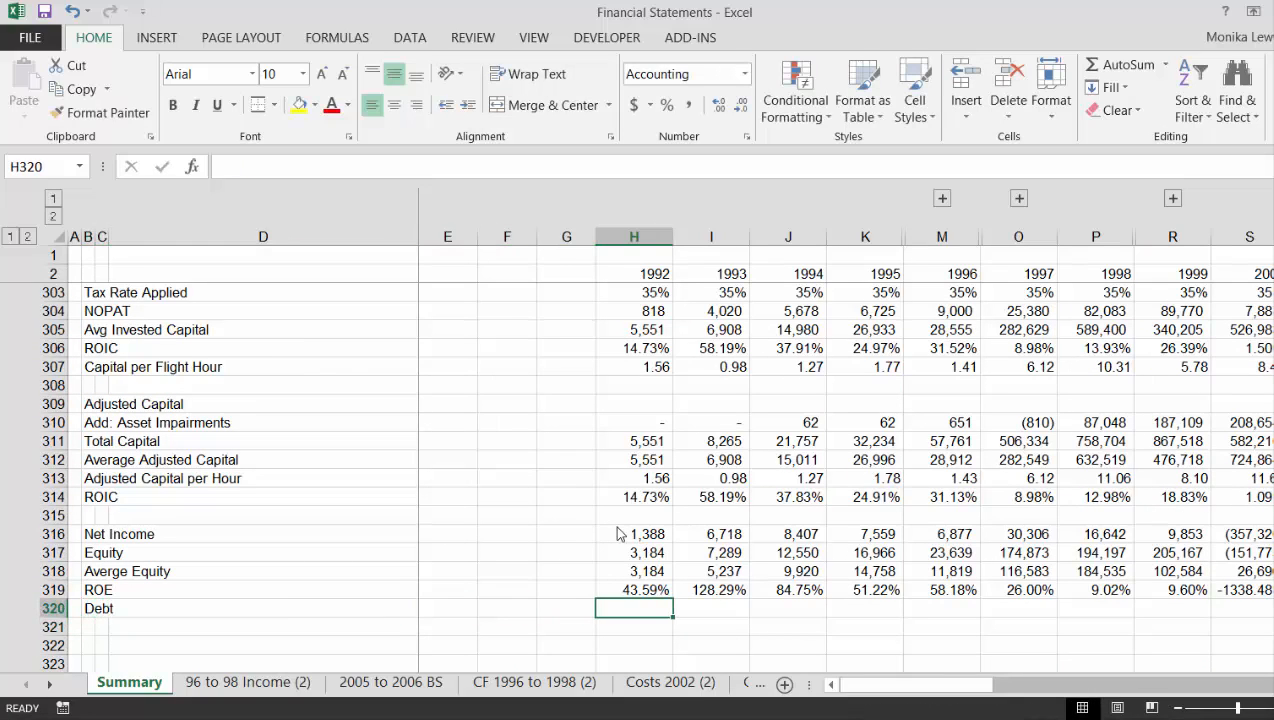
{"action": "type", "text": "=sum("}
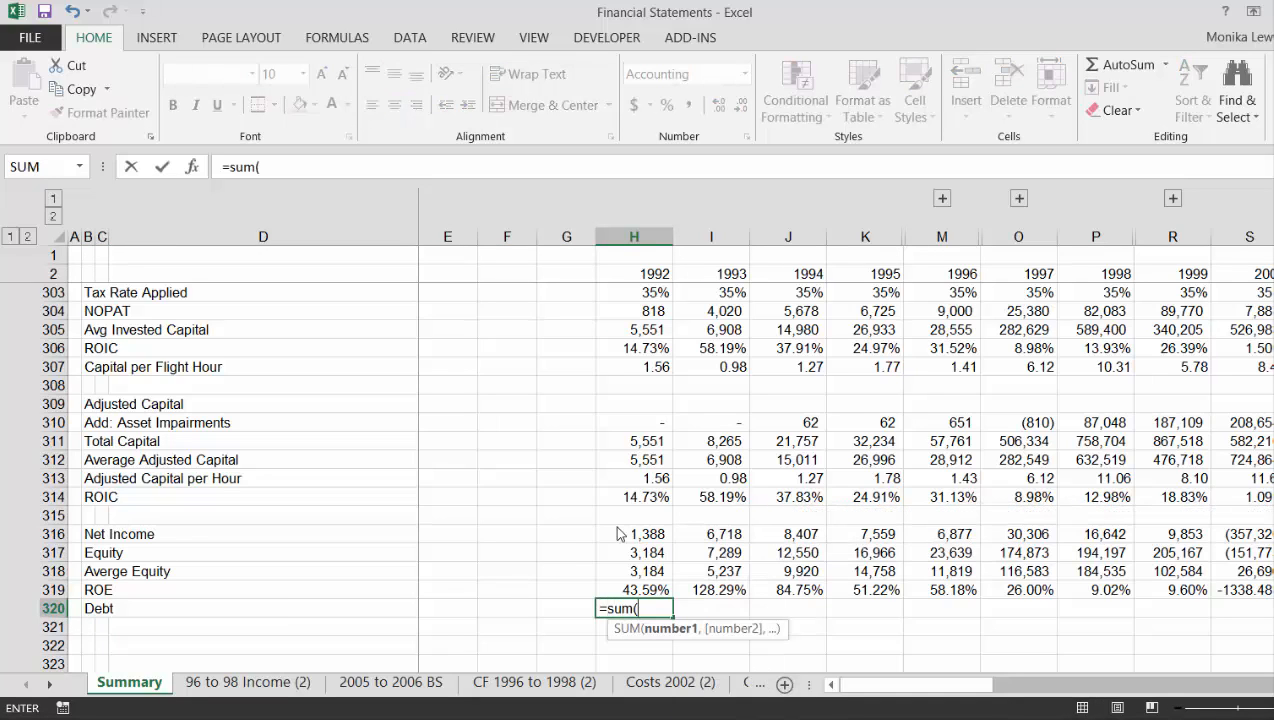
{"action": "key", "text": "BackSpace"}
{"action": "key", "text": "Down"}
{"action": "key", "text": "Down"}
{"action": "key", "text": "Down"}
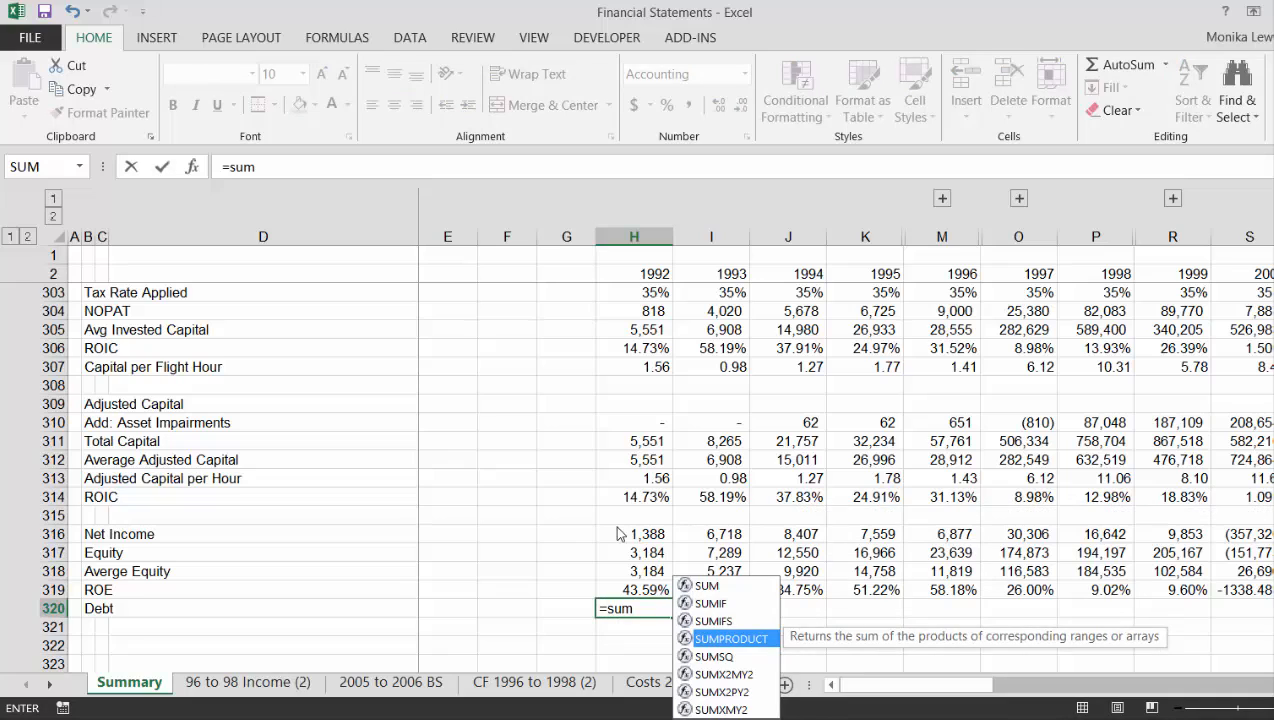
{"action": "key", "text": "Tab"}
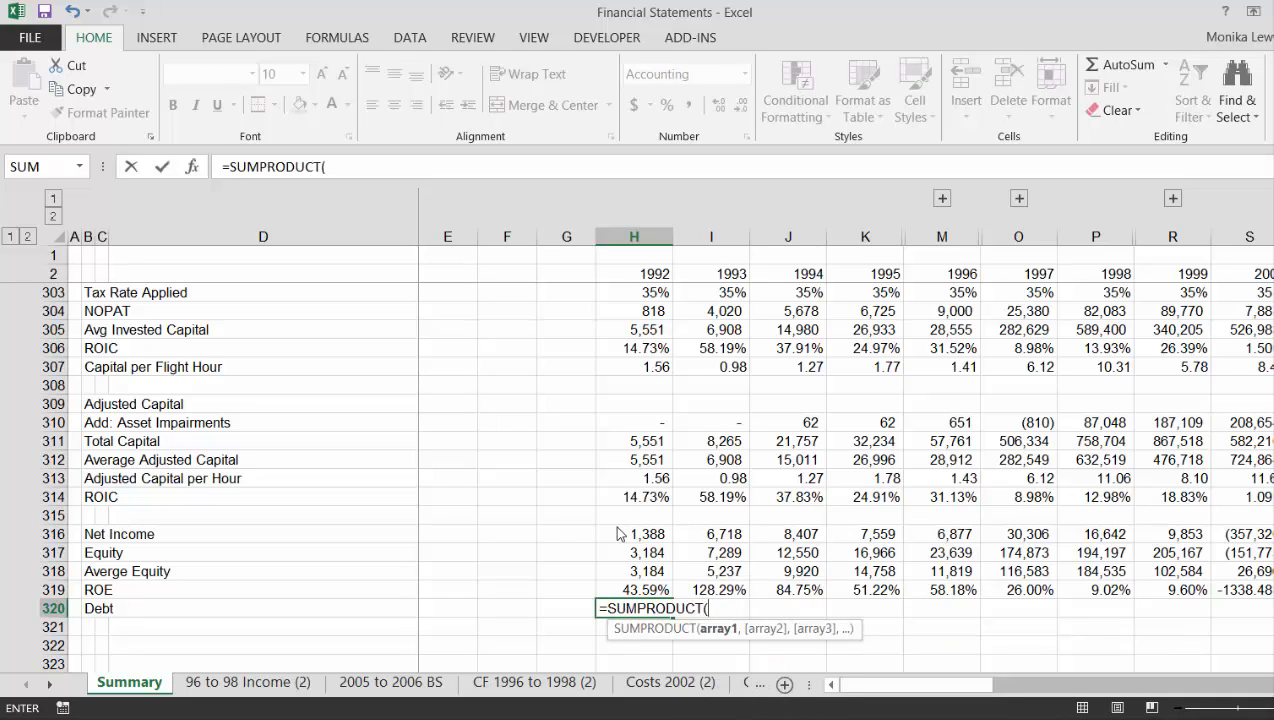
Set the SUMPRODUCT's first array to the 1992 liabilities and equity values, H230:H263
{"action": "key", "text": "Page_Up"}
{"action": "key", "text": "Up"}
{"action": "key", "text": "Up"}
{"action": "key", "text": "Up"}
{"action": "key", "text": "Up"}
{"action": "key", "text": "Up"}
{"action": "key", "text": "Up"}
{"action": "key", "text": "Up"}
{"action": "key", "text": "Up"}
{"action": "key", "text": "Up"}
{"action": "key", "text": "Up"}
{"action": "key", "text": "Up"}
{"action": "key", "text": "Up"}
{"action": "key", "text": "Up"}
{"action": "key", "text": "Up"}
{"action": "key", "text": "Up"}
{"action": "key", "text": "Up"}
{"action": "key", "text": "Up"}
{"action": "key", "text": "Up"}
{"action": "key", "text": "Up"}
{"action": "key", "text": "Up"}
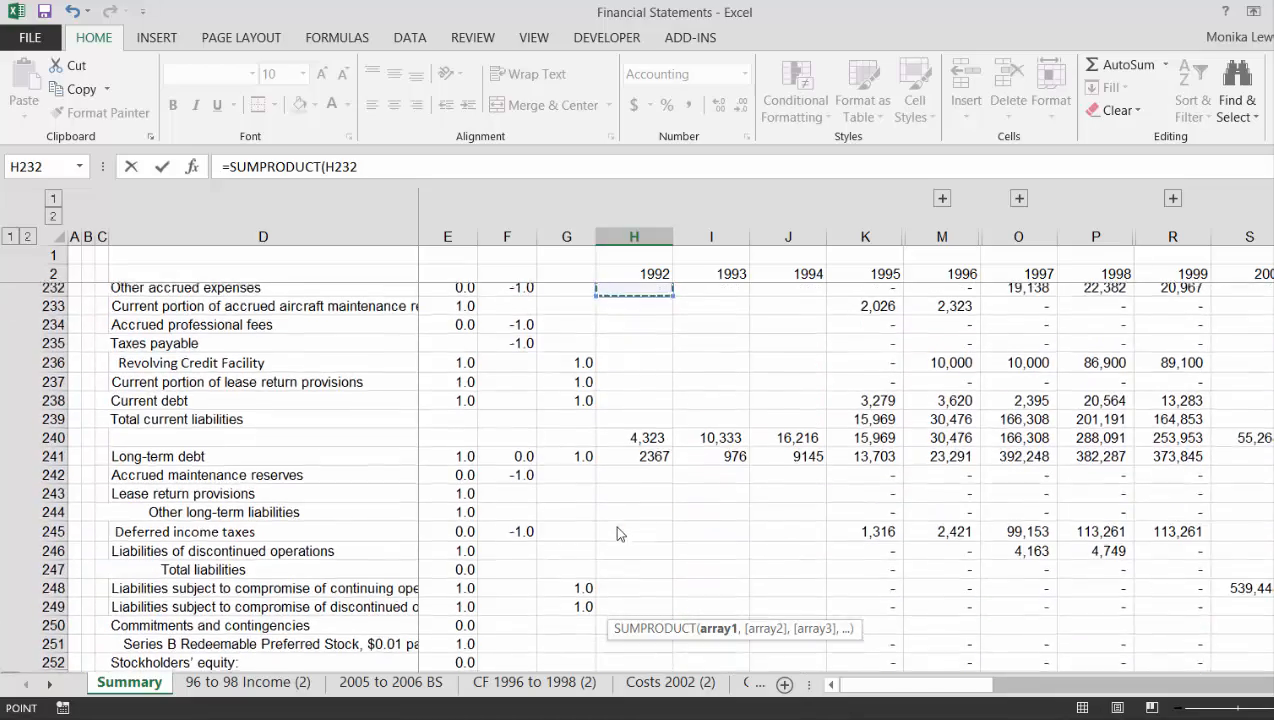
{"action": "key", "text": "Up"}
{"action": "key", "text": "Up"}
{"action": "key", "text": "Up"}
{"action": "key", "text": "Up"}
{"action": "key", "text": "Up"}
{"action": "key", "text": "Up"}
{"action": "key", "text": "Up"}
{"action": "key", "text": "Up"}
{"action": "key", "text": "Up"}
{"action": "key", "text": "Up"}
{"action": "key", "text": "Up"}
{"action": "key", "text": "Up"}
{"action": "key", "text": "Up"}
{"action": "key", "text": "Up"}
{"action": "key", "text": "Up"}
{"action": "key", "text": "Up"}
{"action": "key", "text": "Up"}
{"action": "key", "text": "Up"}
{"action": "key", "text": "Up"}
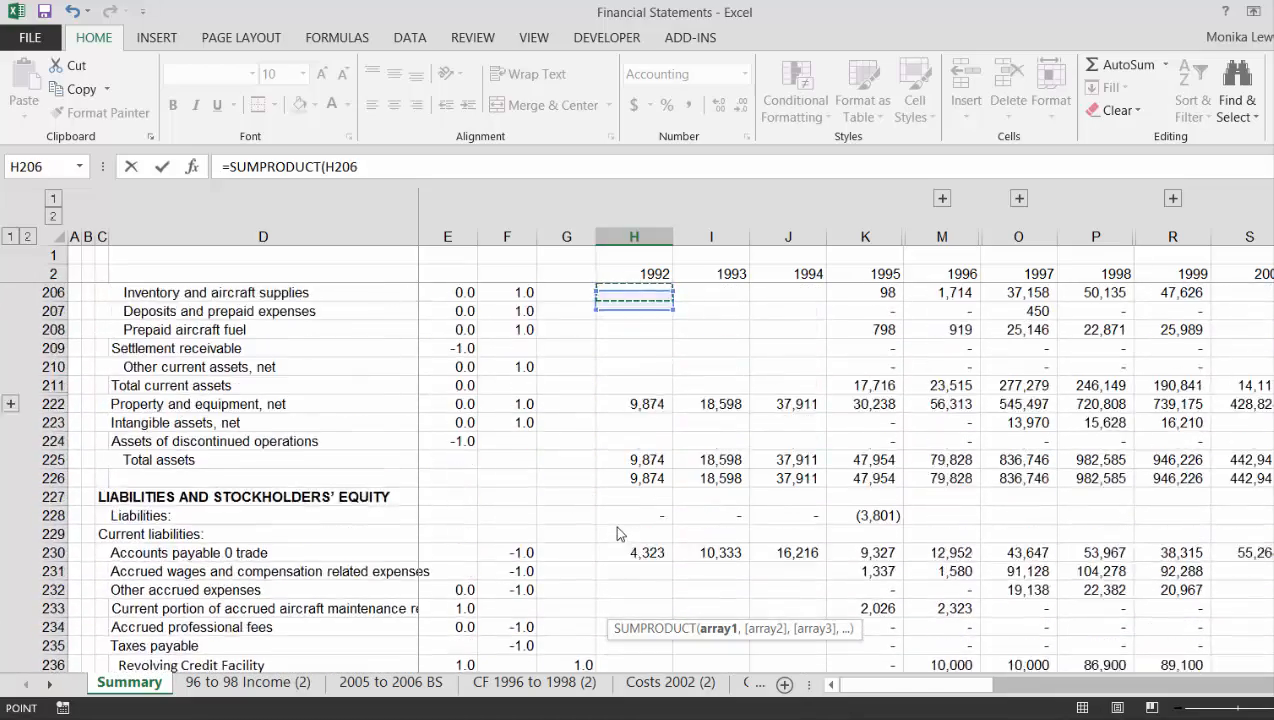
{"action": "key", "text": "Down"}
{"action": "key", "text": "Up"}
{"action": "key", "text": "Up"}
{"action": "key", "text": "Up"}
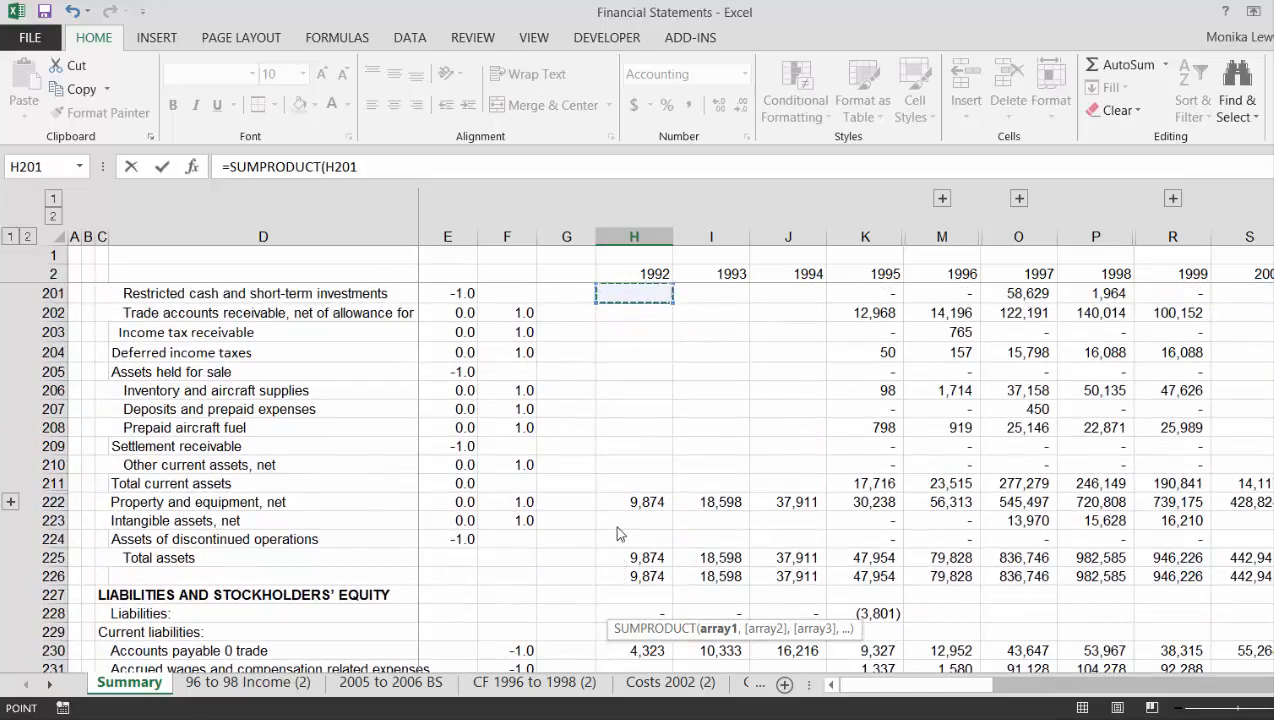
{"action": "key", "text": "Down"}
{"action": "key", "text": "Down"}
{"action": "key", "text": "Down"}
{"action": "key", "text": "Down"}
{"action": "key", "text": "Down"}
{"action": "key", "text": "Down"}
{"action": "key", "text": "Down"}
{"action": "key", "text": "Down"}
{"action": "key", "text": "Down"}
{"action": "key", "text": "Down"}
{"action": "key", "text": "Down"}
{"action": "key", "text": "Down"}
{"action": "key", "text": "Down"}
{"action": "key", "text": "Down"}
{"action": "key", "text": "Down"}
{"action": "key", "text": "Down"}
{"action": "key", "text": "Down"}
{"action": "key", "text": "Down"}
{"action": "key", "text": "Down"}
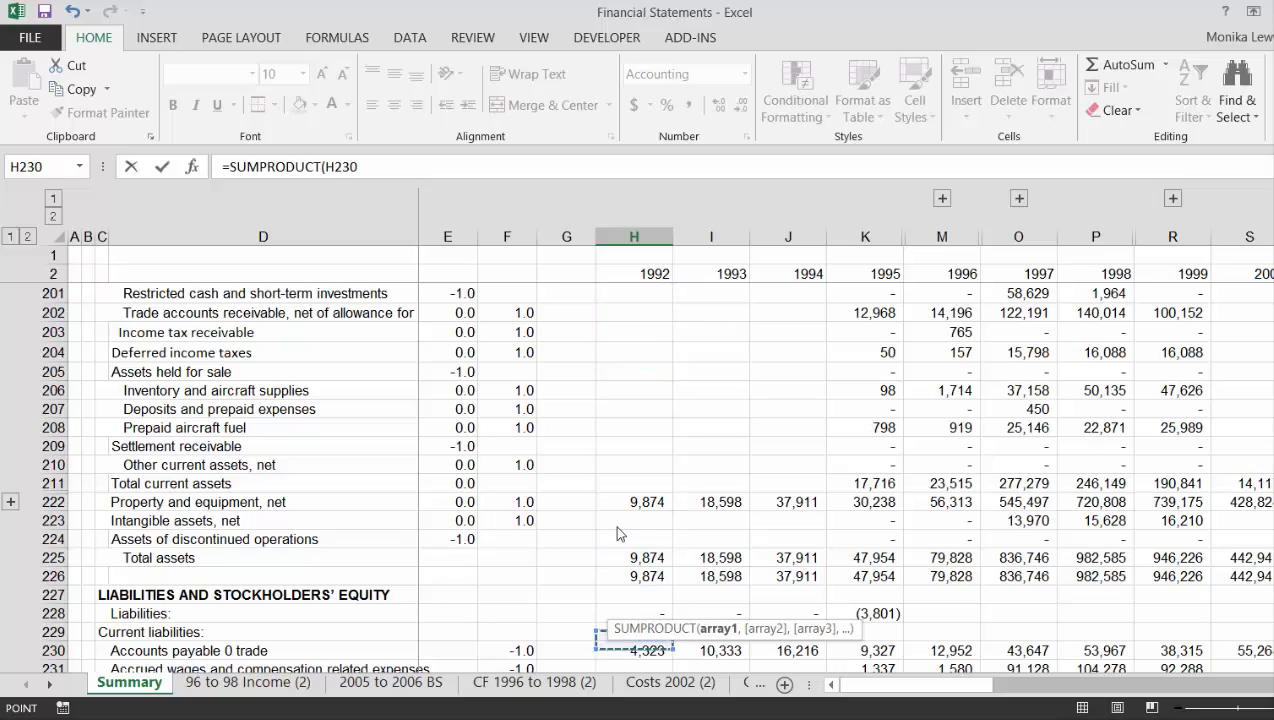
{"action": "key", "text": "shift+Down"}
{"action": "key", "text": "shift+Down"}
{"action": "key", "text": "shift+Down"}
{"action": "key", "text": "shift+Down"}
{"action": "key", "text": "shift+Down"}
{"action": "key", "text": "shift+Down"}
{"action": "key", "text": "shift+Down"}
{"action": "key", "text": "shift+Down"}
{"action": "key", "text": "shift+Down"}
{"action": "key", "text": "shift+Down"}
{"action": "key", "text": "shift+Down"}
{"action": "key", "text": "shift+Down"}
{"action": "key", "text": "shift+Down"}
{"action": "key", "text": "shift+Down"}
{"action": "key", "text": "shift+Down"}
{"action": "key", "text": "shift+Down"}
{"action": "key", "text": "shift+Down"}
{"action": "key", "text": "shift+Down"}
{"action": "key", "text": "shift+Down"}
{"action": "key", "text": "shift+Down"}
{"action": "key", "text": "shift+Down"}
{"action": "key", "text": "shift+Down"}
{"action": "key", "text": "shift+Down"}
{"action": "key", "text": "shift+Down"}
{"action": "key", "text": "shift+Down"}
{"action": "key", "text": "shift+Down"}
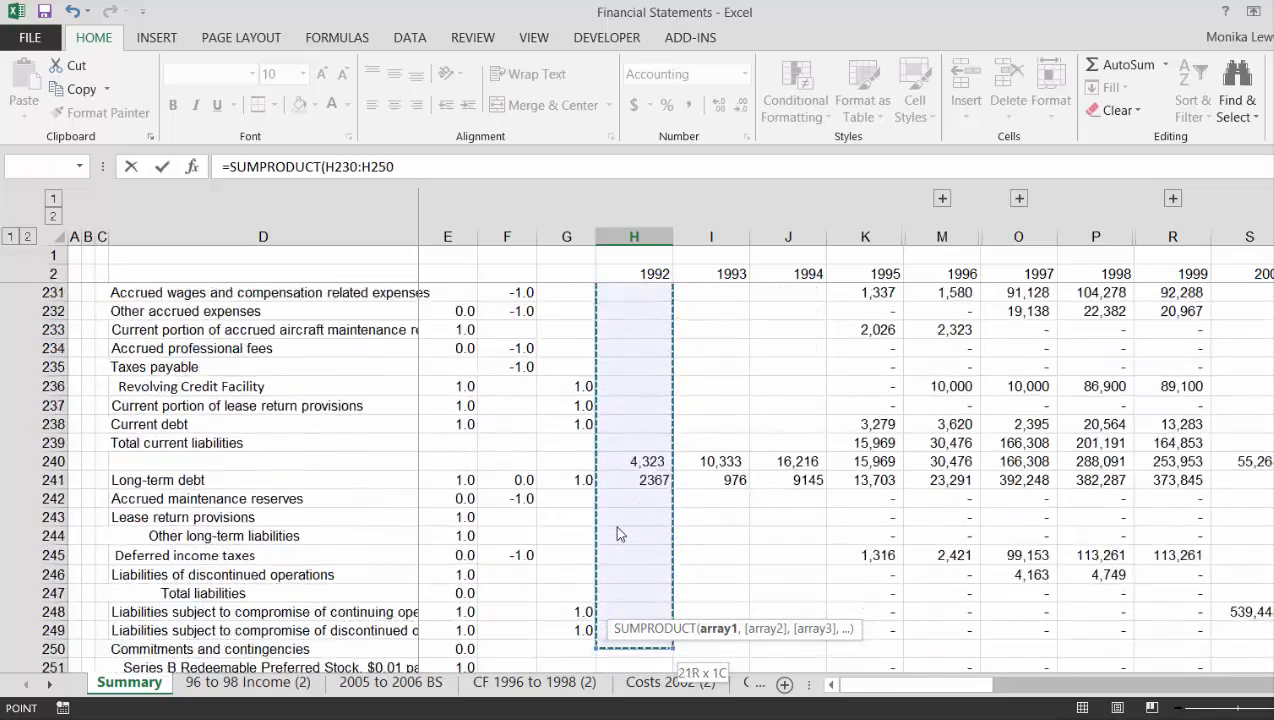
{"action": "key", "text": "shift+Up"}
{"action": "key", "text": "shift+Up"}
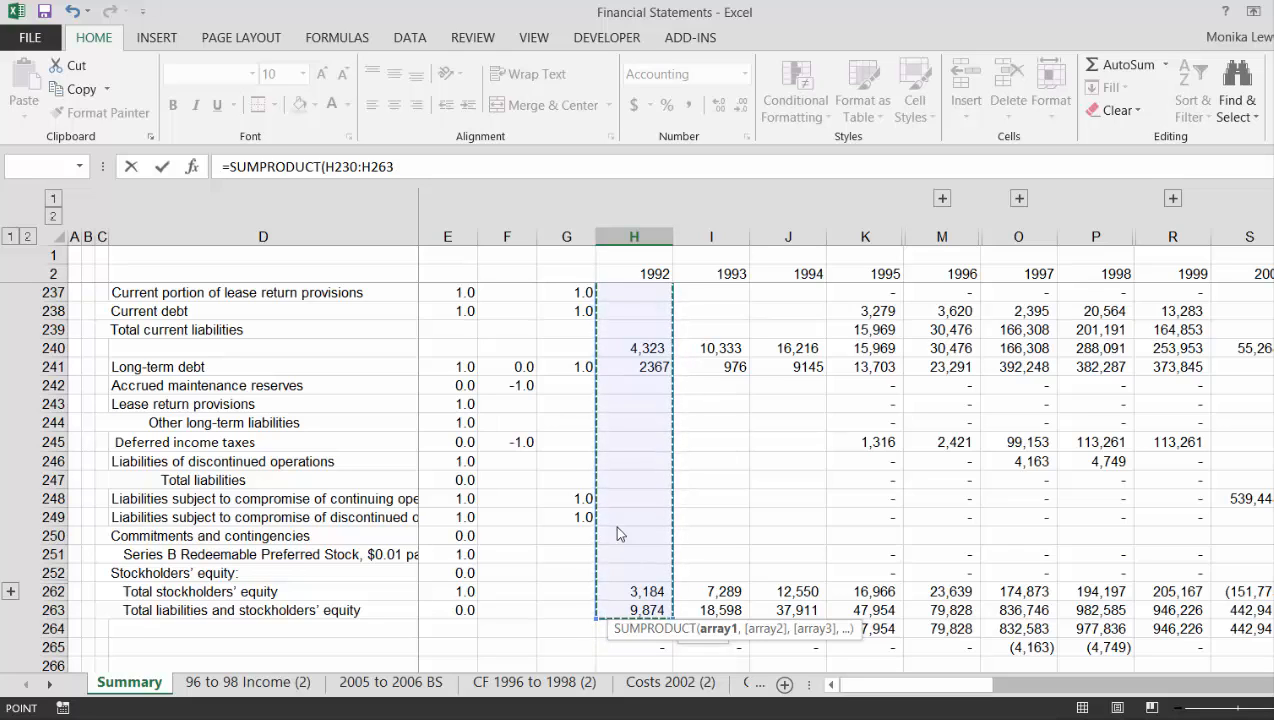
{"action": "type", "text": ","}
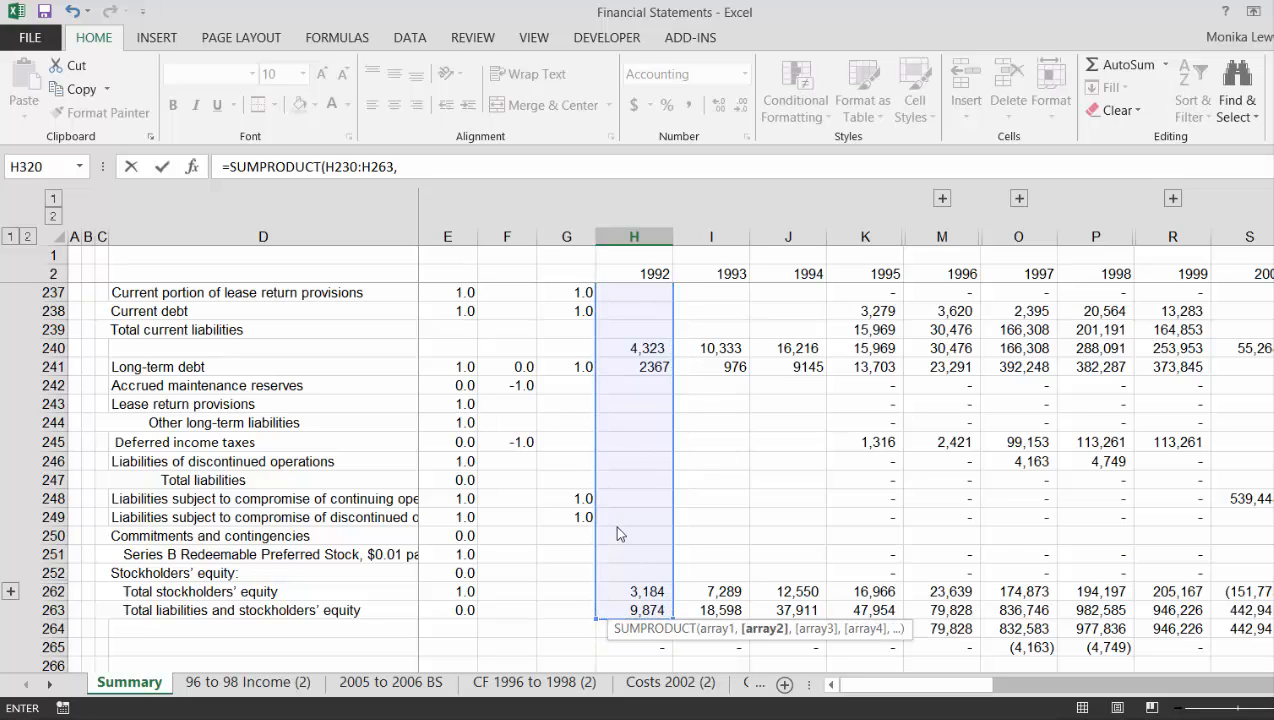
Complete the SUMPRODUCT with the column G classification flags as an absolute second array, $G$230:$G$263
{"action": "left_click", "coordinate": [554, 611]}
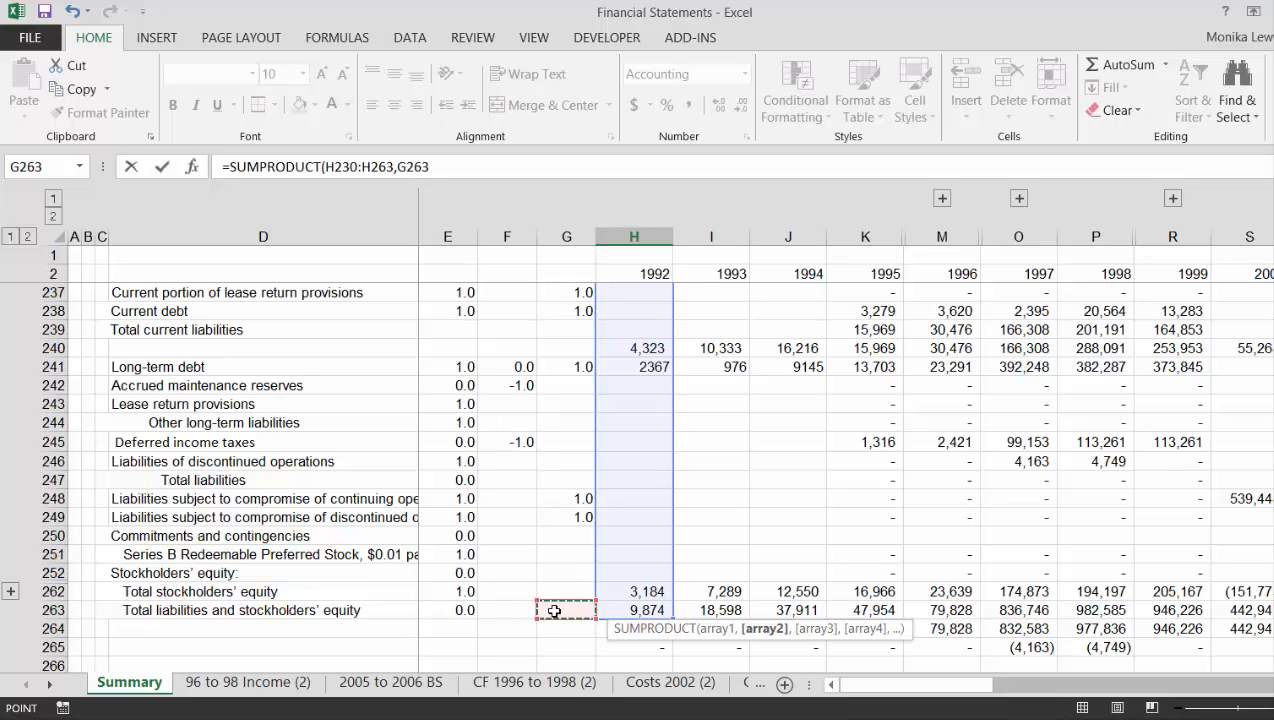
{"action": "key", "text": "shift+Up"}
{"action": "key", "text": "shift+Up"}
{"action": "key", "text": "shift+Up"}
{"action": "key", "text": "shift+Up"}
{"action": "key", "text": "shift+Up"}
{"action": "key", "text": "shift+Up"}
{"action": "key", "text": "shift+Up"}
{"action": "key", "text": "shift+Up"}
{"action": "key", "text": "shift+Up"}
{"action": "key", "text": "shift+Up"}
{"action": "key", "text": "shift+Up"}
{"action": "key", "text": "shift+Up"}
{"action": "key", "text": "shift+Up"}
{"action": "key", "text": "shift+Up"}
{"action": "key", "text": "shift+Up"}
{"action": "key", "text": "shift+Up"}
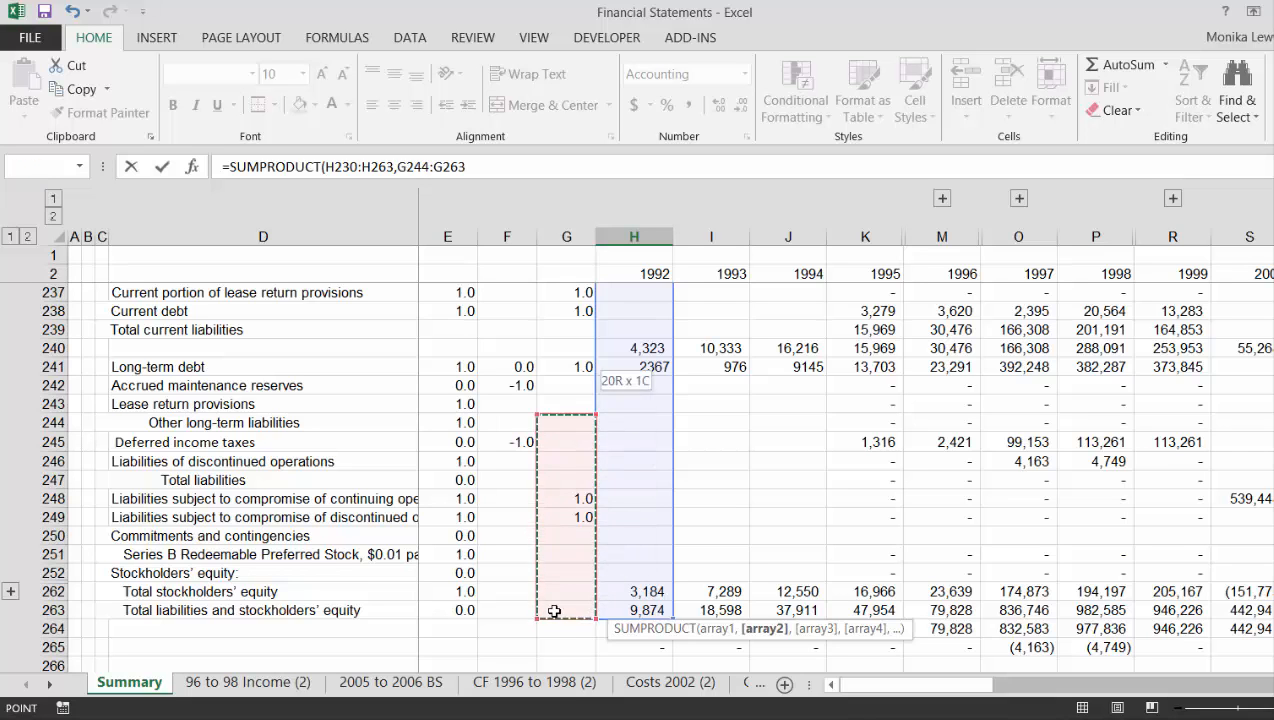
{"action": "key", "text": "shift+Up"}
{"action": "key", "text": "shift+Up"}
{"action": "key", "text": "shift+Up"}
{"action": "key", "text": "shift+Up"}
{"action": "key", "text": "shift+Up"}
{"action": "key", "text": "shift+Up"}
{"action": "key", "text": "shift+Up"}
{"action": "key", "text": "shift+Up"}
{"action": "key", "text": "shift+Up"}
{"action": "key", "text": "shift+Up"}
{"action": "key", "text": "shift+Up"}
{"action": "key", "text": "shift+Up"}
{"action": "key", "text": "shift+Up"}
{"action": "key", "text": "shift+Up"}
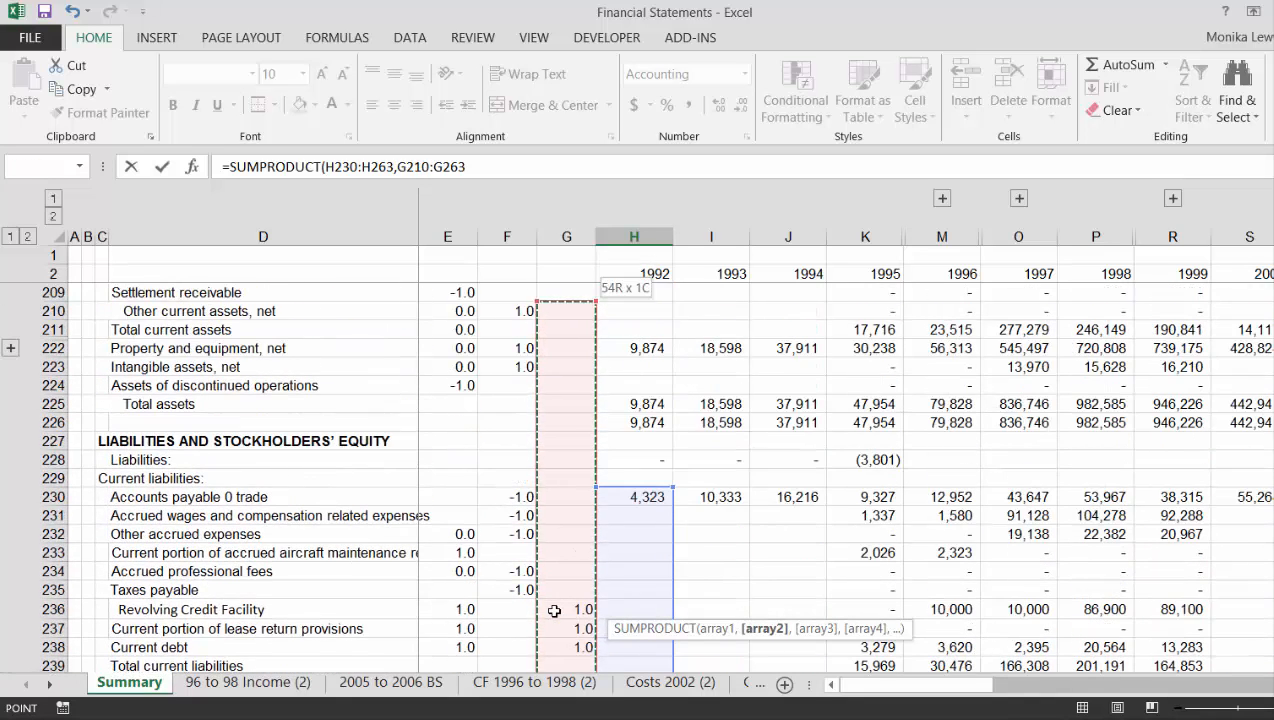
{"action": "key", "text": "shift+Down"}
{"action": "key", "text": "shift+Down"}
{"action": "key", "text": "shift+Down"}
{"action": "key", "text": "shift+Down"}
{"action": "key", "text": "shift+Down"}
{"action": "key", "text": "shift+Down"}
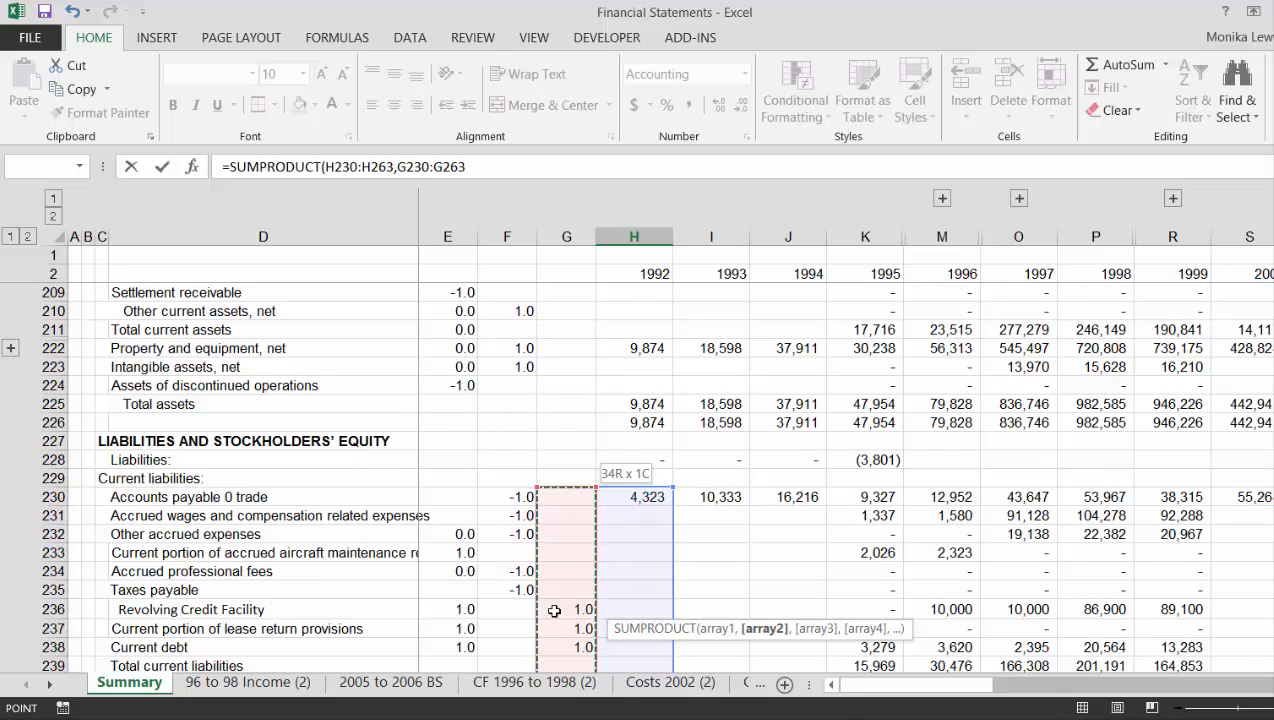
{"action": "key", "text": "F4"}
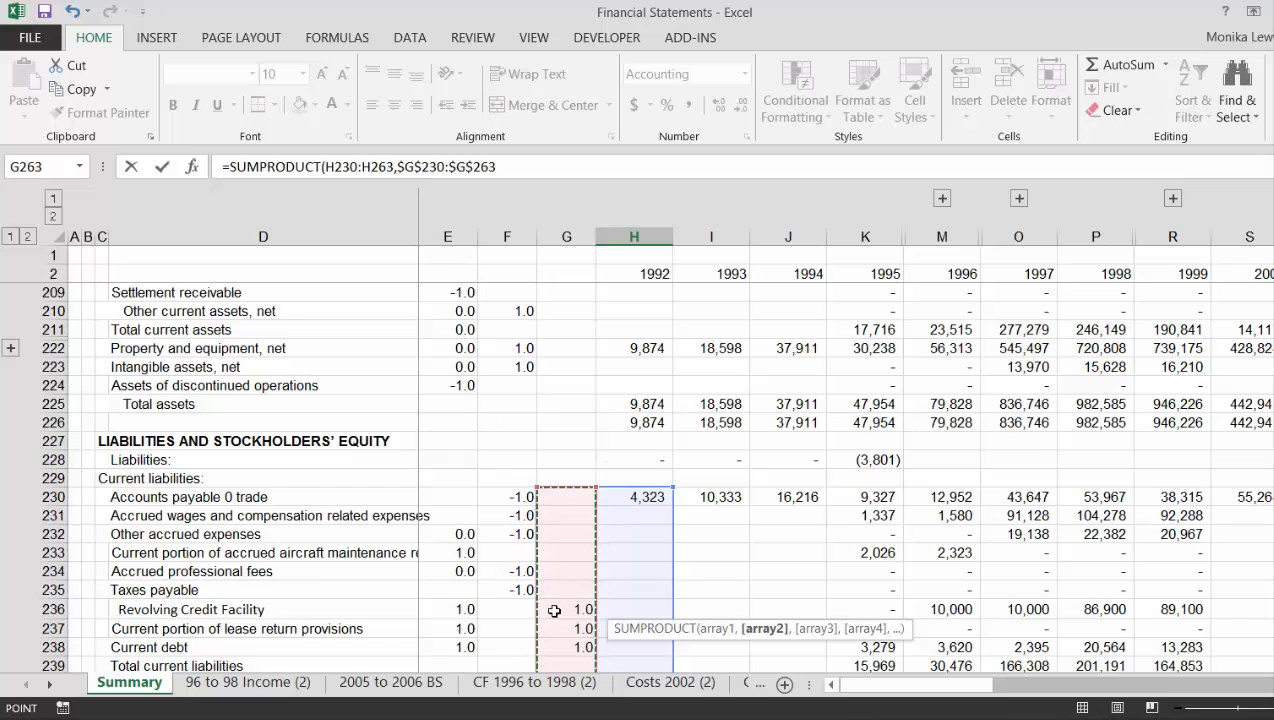
{"action": "key", "text": "Return"}
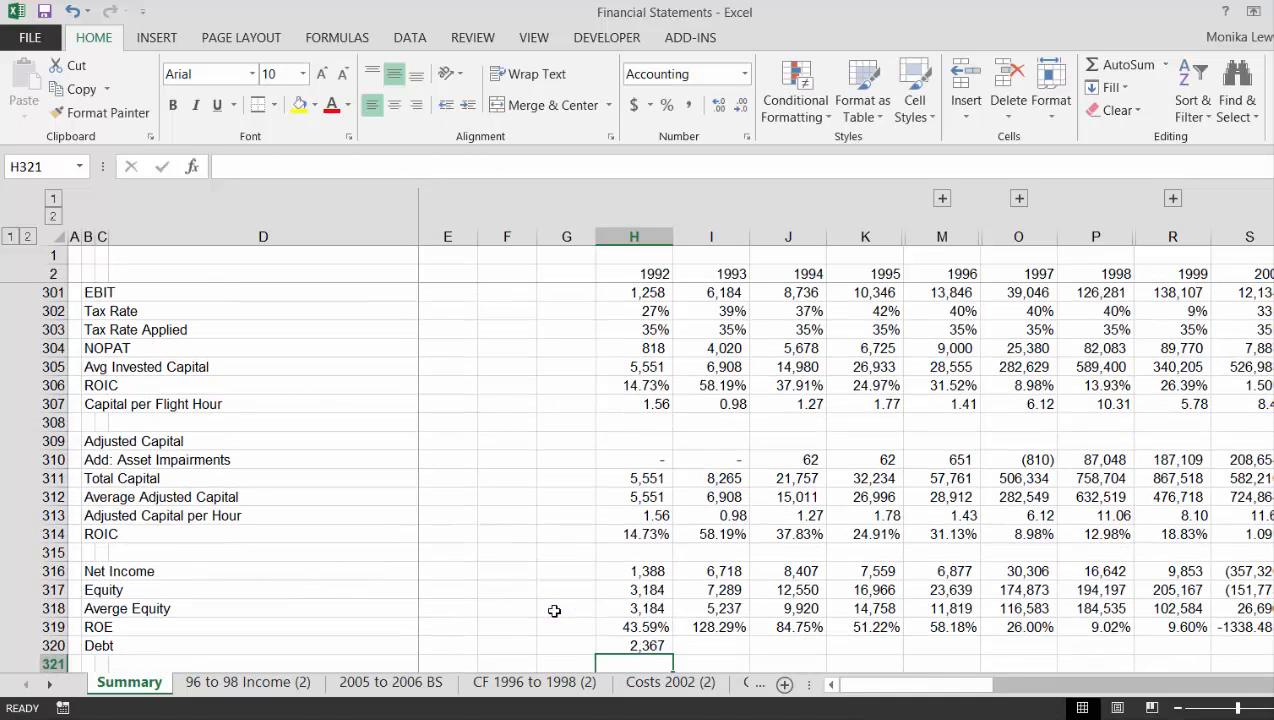
Fill the 1992 Debt formula in H320 across the row through the 2007 column, Z
{"action": "key", "text": "Up"}
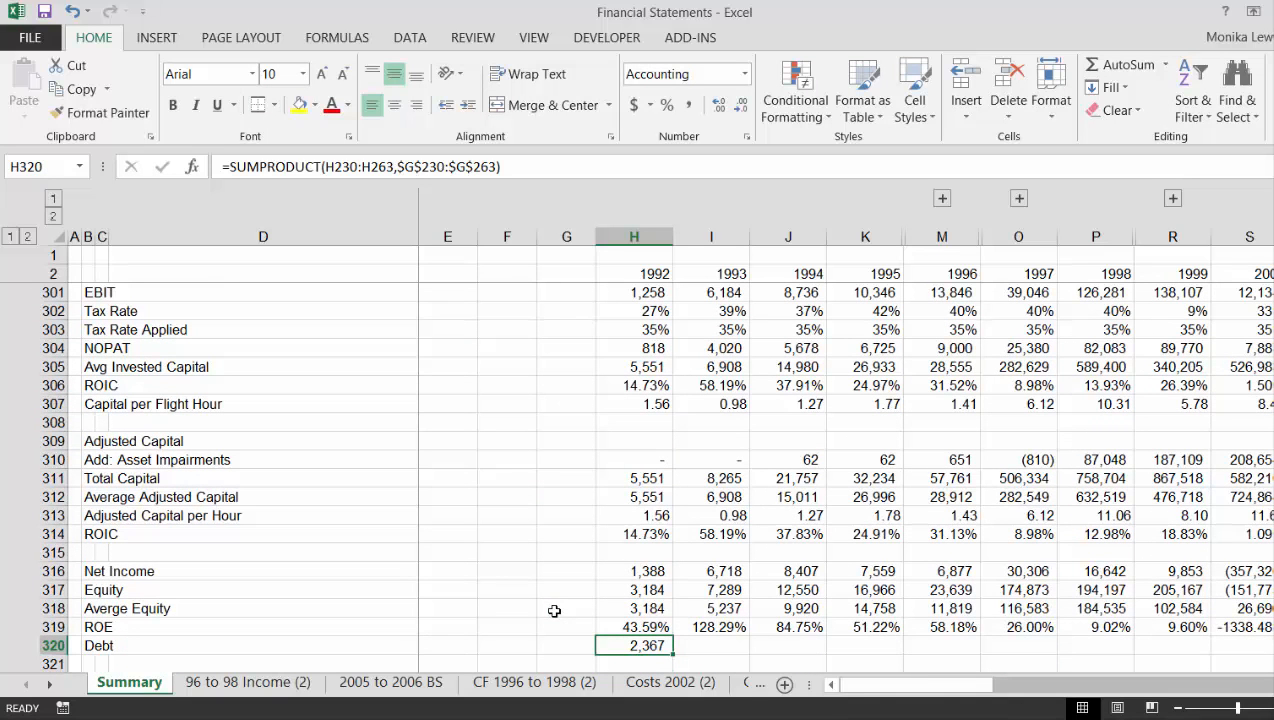
{"action": "key", "text": "ctrl+shift+Right"}
{"action": "key", "text": "ctrl+r"}
Review the yearly Debt values and formulas in row 320 from 1993 through 2007
{"action": "key", "text": "Right"}
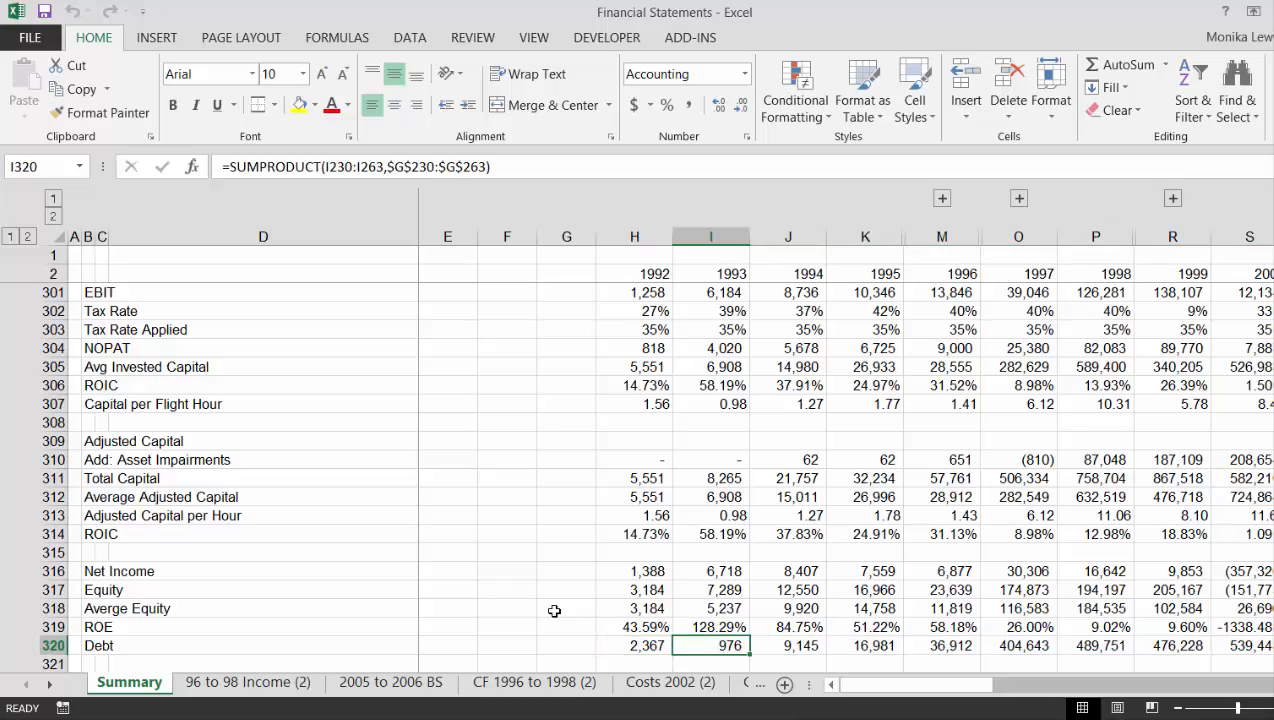
{"action": "key", "text": "ctrl+Right"}
{"action": "key", "text": "Right"}
{"action": "key", "text": "Right"}
{"action": "key", "text": "Right"}
{"action": "key", "text": "Right"}
{"action": "key", "text": "Right"}
{"action": "key", "text": "Right"}
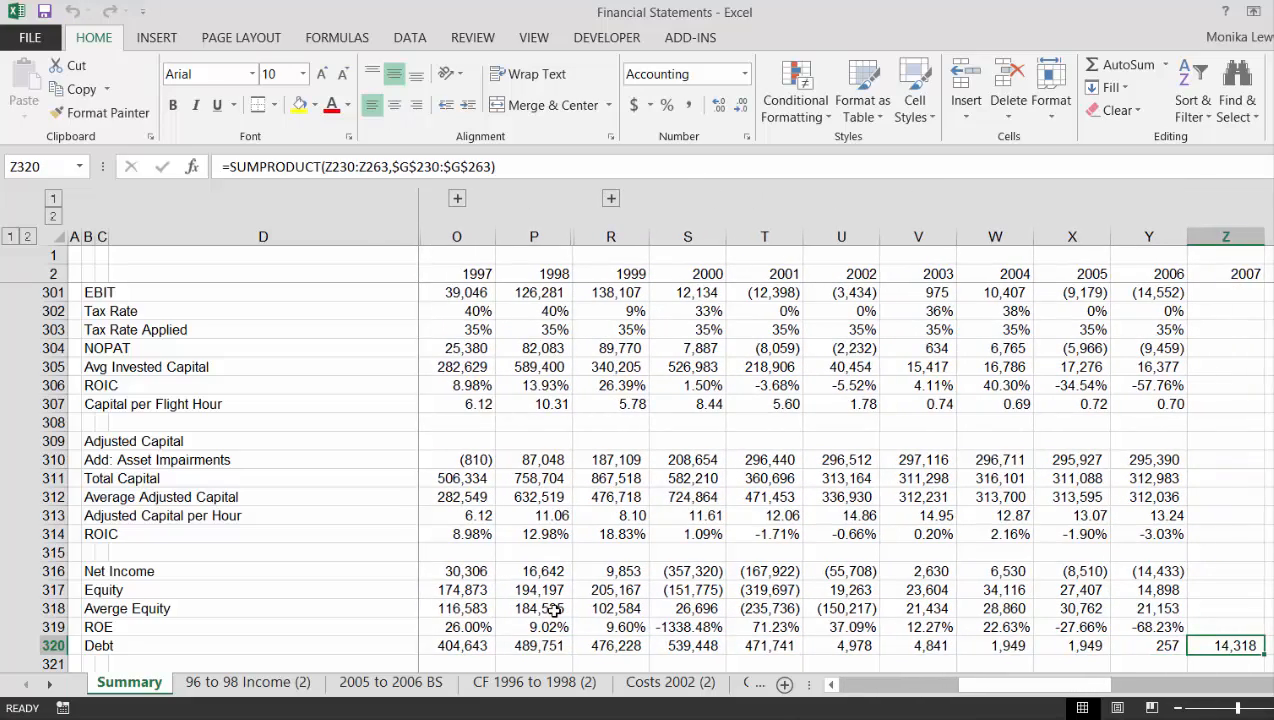
{"action": "key", "text": "Right"}
{"action": "key", "text": "Left"}
{"action": "key", "text": "Left"}
{"action": "key", "text": "Left"}
{"action": "key", "text": "Right"}
{"action": "key", "text": "Right"}
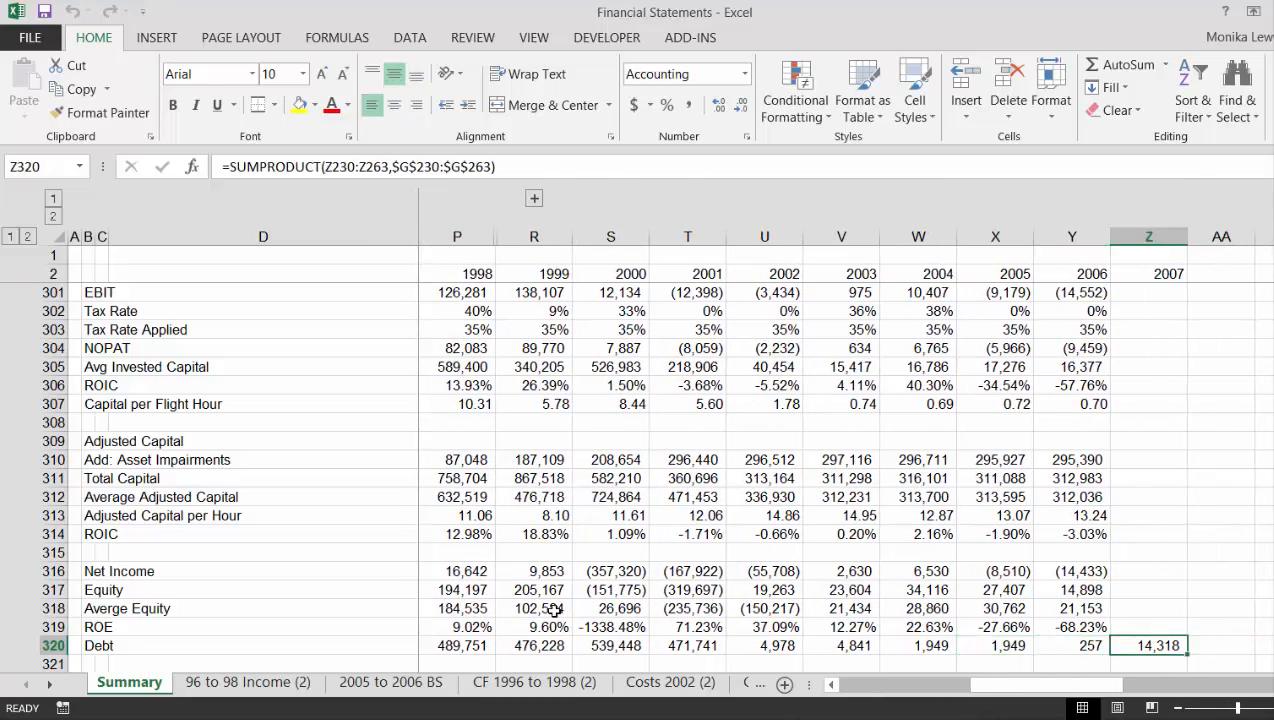
Review the Debt values in row 320 across the full span of years from 1992 through 2007
{"action": "key", "text": "Left"}
{"action": "key", "text": "Left"}
{"action": "key", "text": "Left"}
{"action": "key", "text": "Left"}
{"action": "key", "text": "Left"}
{"action": "key", "text": "Left"}
{"action": "key", "text": "Left"}
{"action": "key", "text": "Left"}
{"action": "key", "text": "Left"}
{"action": "key", "text": "Left"}
{"action": "key", "text": "Left"}
{"action": "key", "text": "Left"}
{"action": "key", "text": "Left"}
{"action": "key", "text": "Left"}
{"action": "key", "text": "Left"}
{"action": "key", "text": "Left"}
{"action": "key", "text": "Left"}
{"action": "key", "text": "Left"}
{"action": "key", "text": "Left"}
{"action": "key", "text": "Left"}
{"action": "key", "text": "Left"}
{"action": "key", "text": "Left"}
{"action": "key", "text": "Right"}
{"action": "key", "text": "Right"}
{"action": "key", "text": "Right"}
{"action": "key", "text": "Right"}
{"action": "key", "text": "Right"}
{"action": "key", "text": "Right"}
{"action": "key", "text": "Right"}
{"action": "key", "text": "Right"}
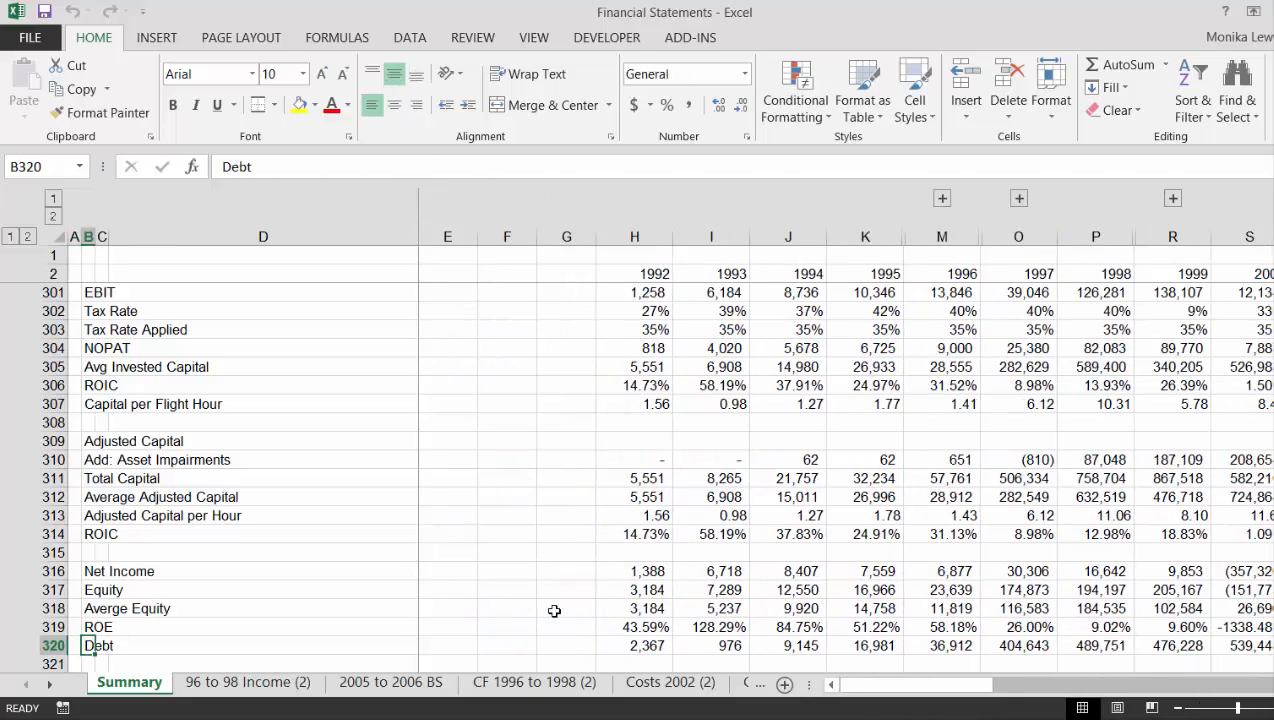
{"action": "key", "text": "Right"}
{"action": "key", "text": "Right"}
{"action": "key", "text": "Right"}
{"action": "key", "text": "Right"}
{"action": "key", "text": "Right"}
{"action": "key", "text": "Right"}
{"action": "key", "text": "Right"}
{"action": "key", "text": "Right"}
{"action": "key", "text": "Right"}
{"action": "key", "text": "Right"}
{"action": "key", "text": "Right"}
{"action": "key", "text": "Right"}
{"action": "key", "text": "Right"}
{"action": "key", "text": "Right"}
{"action": "key", "text": "Right"}
{"action": "key", "text": "Right"}
{"action": "key", "text": "Right"}
{"action": "key", "text": "Left"}
{"action": "key", "text": "Left"}
{"action": "key", "text": "Left"}
{"action": "key", "text": "Left"}
{"action": "key", "text": "Left"}
{"action": "key", "text": "Left"}
{"action": "key", "text": "Left"}
{"action": "key", "text": "Left"}
{"action": "key", "text": "Left"}
{"action": "key", "text": "Left"}
{"action": "key", "text": "Left"}
{"action": "key", "text": "Left"}
{"action": "key", "text": "Left"}
{"action": "key", "text": "Left"}
{"action": "key", "text": "Left"}
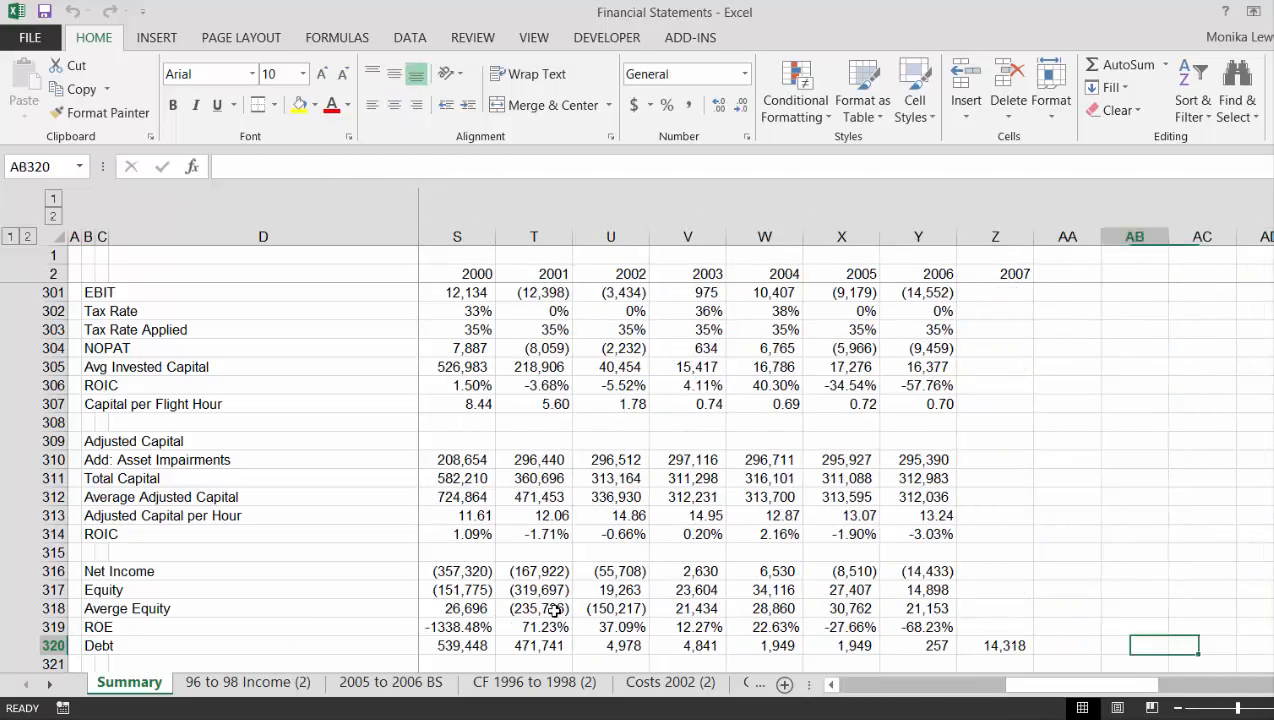
{"action": "key", "text": "Left"}
{"action": "key", "text": "Left"}
{"action": "key", "text": "Left"}
{"action": "key", "text": "Left"}
{"action": "key", "text": "Left"}
{"action": "key", "text": "Left"}
{"action": "key", "text": "Left"}
{"action": "key", "text": "Left"}
{"action": "key", "text": "Left"}
{"action": "key", "text": "Left"}
{"action": "key", "text": "Right"}
{"action": "key", "text": "Right"}
{"action": "key", "text": "Right"}
{"action": "key", "text": "Right"}
{"action": "key", "text": "Right"}
{"action": "key", "text": "Right"}
{"action": "key", "text": "Right"}
{"action": "key", "text": "Right"}
{"action": "key", "text": "Right"}
{"action": "key", "text": "Right"}
{"action": "key", "text": "Right"}
{"action": "key", "text": "Right"}
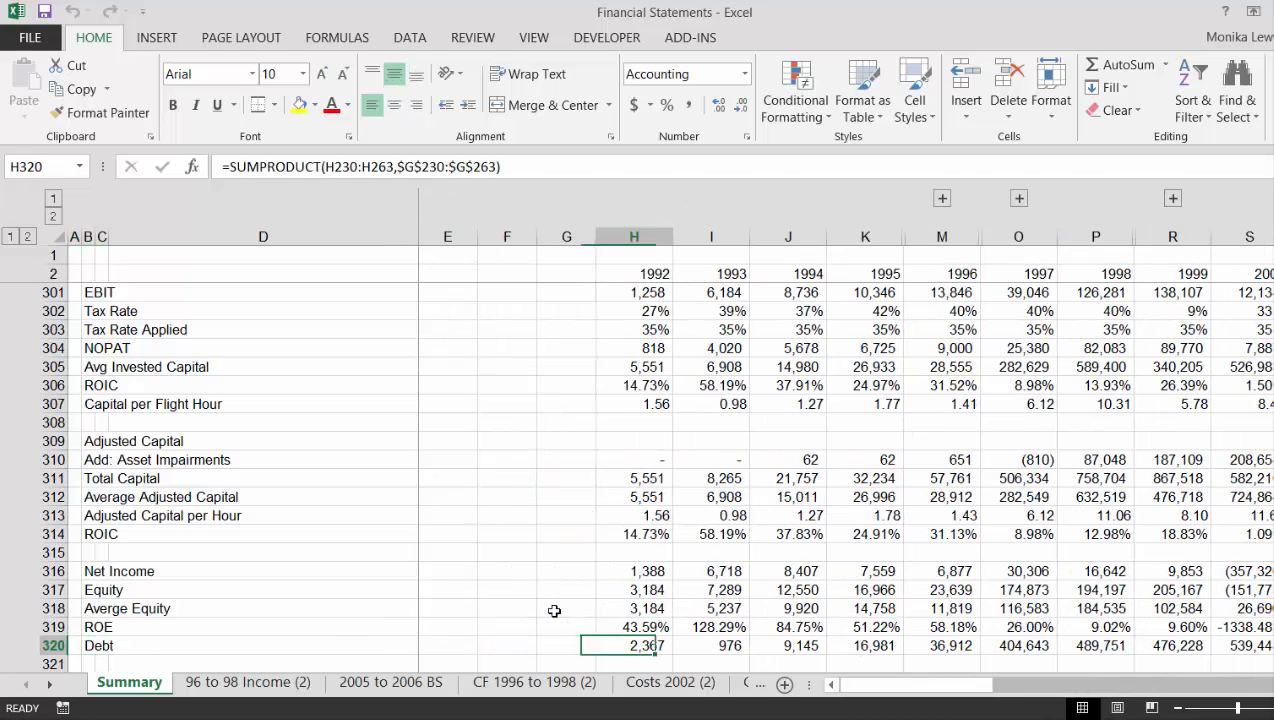
Examine the Debt values and SUMPRODUCT formulas in row 320 for the years 1997 through 2005
{"action": "key", "text": "Left"}
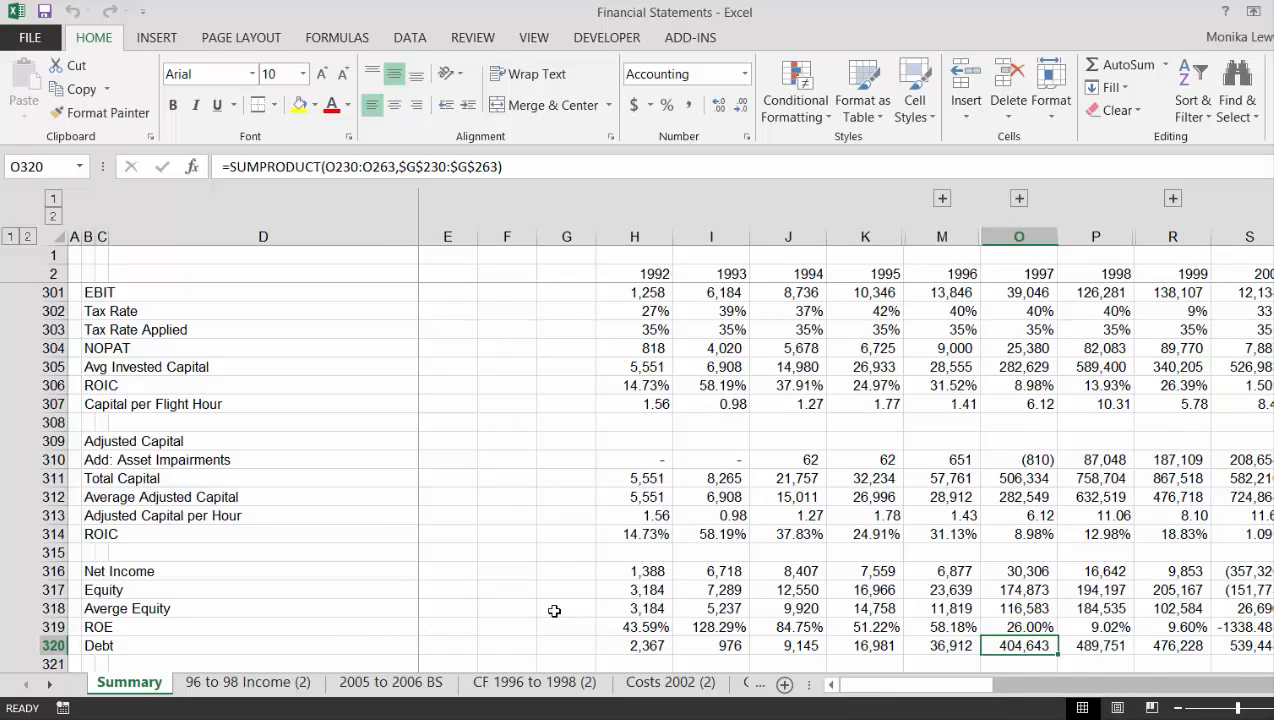
{"action": "key", "text": "Left"}
{"action": "key", "text": "Right"}
{"action": "key", "text": "Right"}
{"action": "key", "text": "Right"}
{"action": "key", "text": "Right"}
{"action": "key", "text": "Right"}
{"action": "key", "text": "Right"}
{"action": "key", "text": "Right"}
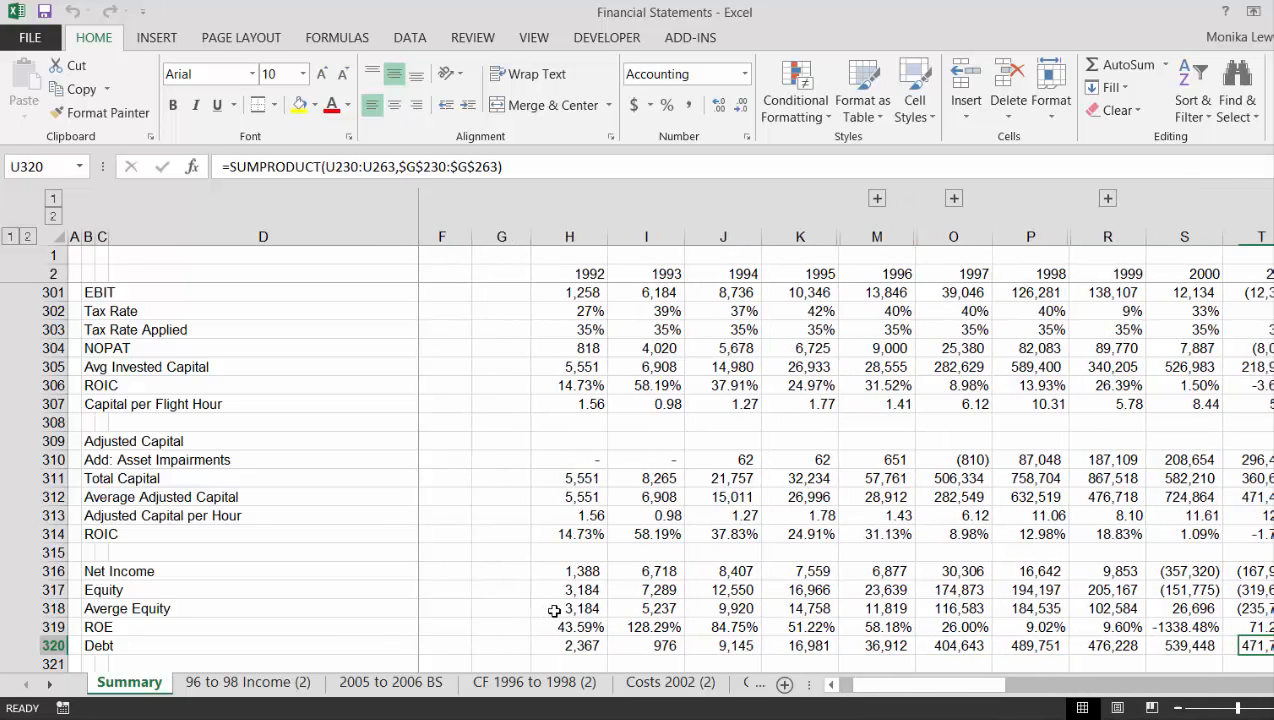
{"action": "key", "text": "Left"}
{"action": "key", "text": "Left"}
{"action": "key", "text": "Left"}
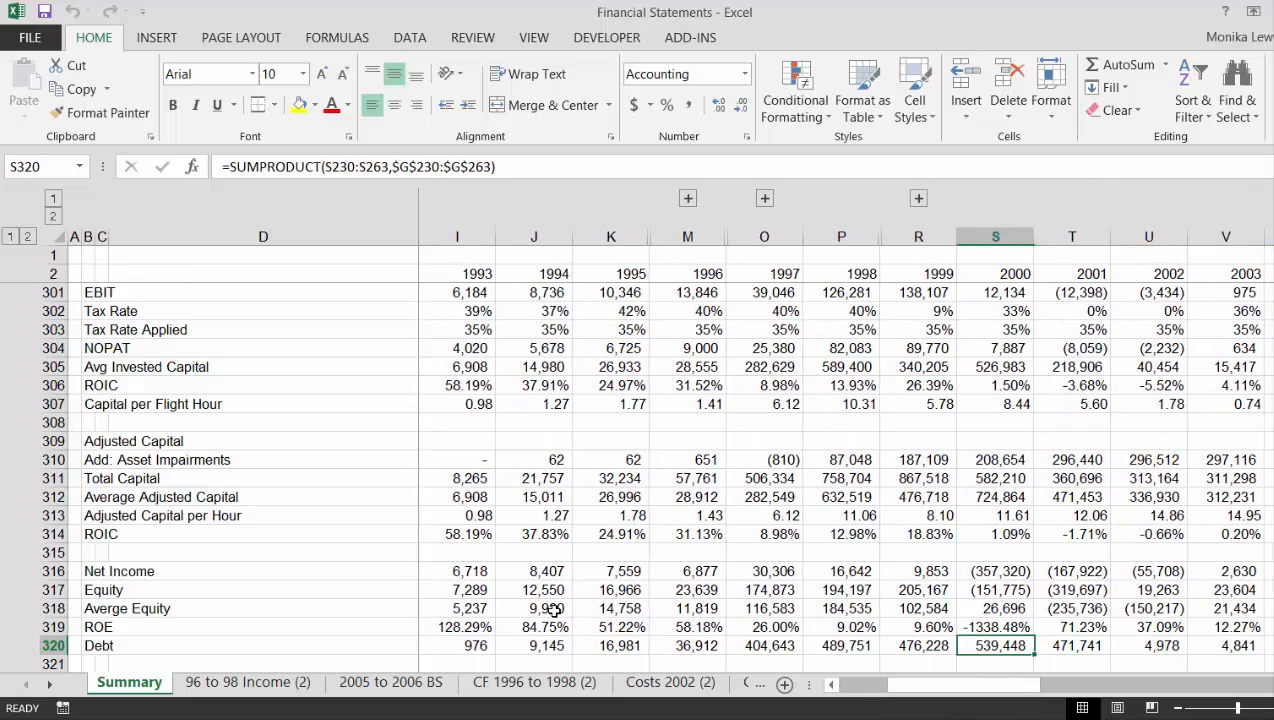
{"action": "key", "text": "Left"}
{"action": "key", "text": "Left"}
{"action": "key", "text": "Left"}
{"action": "key", "text": "Left"}
{"action": "key", "text": "Right"}
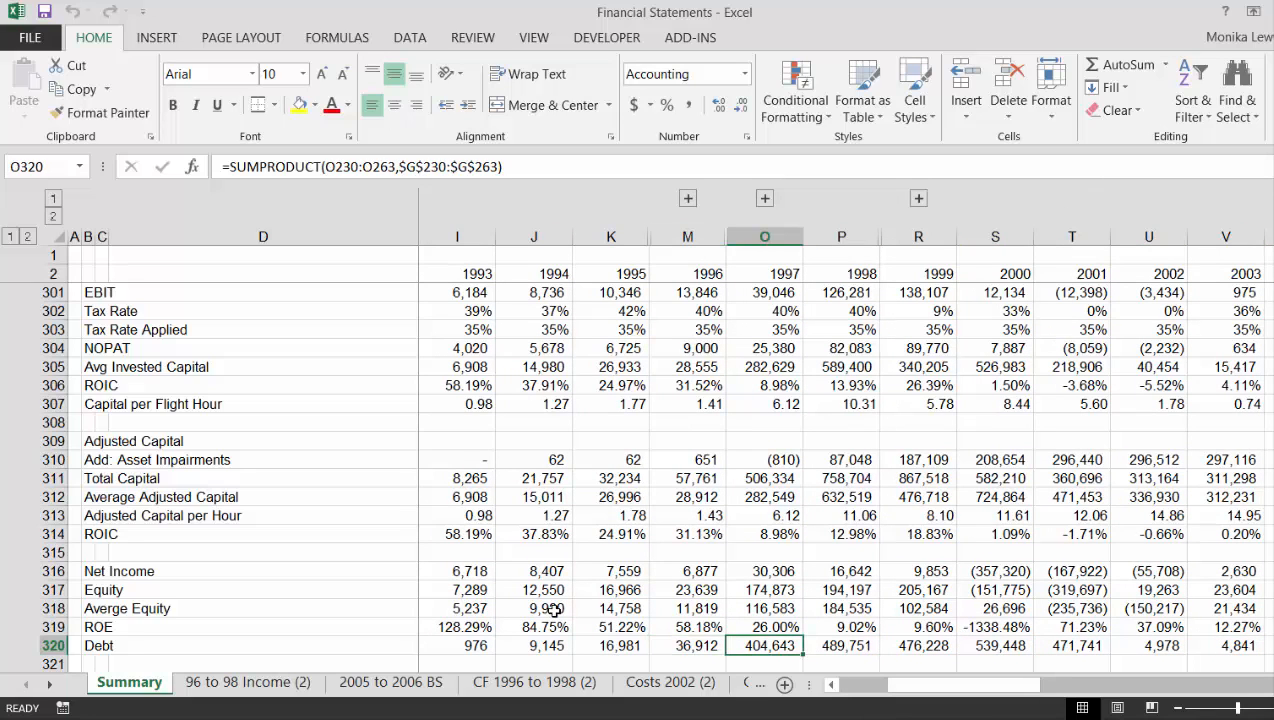
{"action": "key", "text": "Right"}
{"action": "key", "text": "Right"}
{"action": "key", "text": "Right"}
{"action": "key", "text": "Right"}
{"action": "key", "text": "Right"}
{"action": "key", "text": "Right"}
{"action": "key", "text": "Right"}
{"action": "key", "text": "Right"}
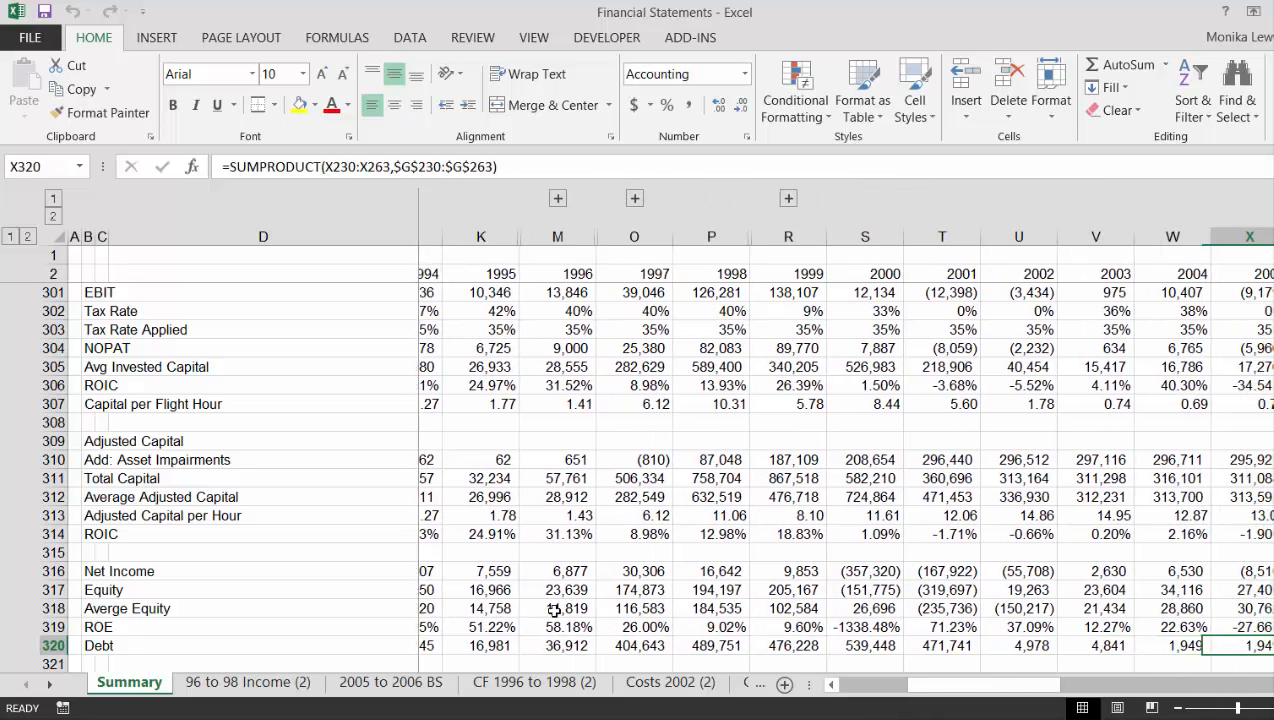
{"action": "key", "text": "Left"}
{"action": "key", "text": "Left"}
{"action": "key", "text": "Left"}
{"action": "key", "text": "Left"}
{"action": "key", "text": "Left"}
{"action": "key", "text": "Left"}
{"action": "key", "text": "Left"}
{"action": "key", "text": "Left"}
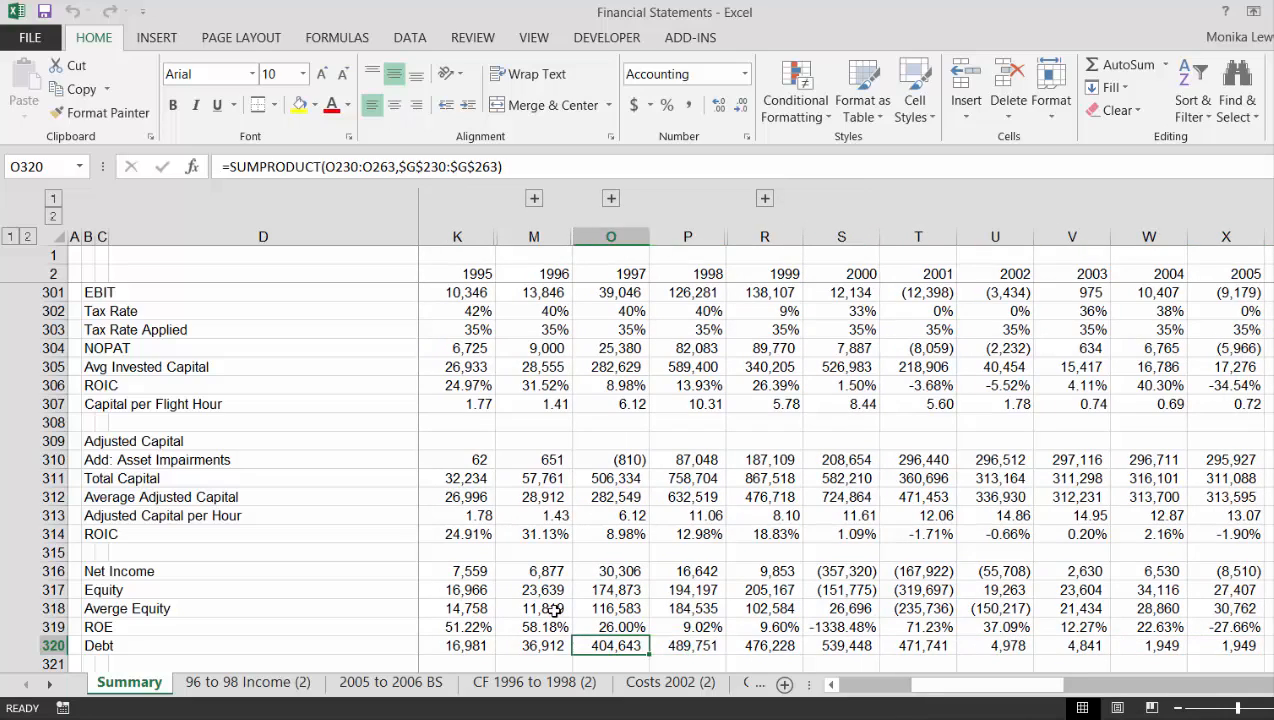
Look back from the Debt row through the ROE, ROIC and invested capital rows up to the EBITDA calculation starting at row 283
{"action": "key", "text": "Left"}
{"action": "key", "text": "Left"}
{"action": "key", "text": "Left"}
{"action": "key", "text": "Left"}
{"action": "key", "text": "Left"}
{"action": "key", "text": "Left"}
{"action": "key", "text": "Left"}
{"action": "key", "text": "Left"}
{"action": "key", "text": "Left"}
{"action": "key", "text": "Left"}
{"action": "key", "text": "Left"}
{"action": "key", "text": "Left"}
{"action": "key", "text": "Down"}
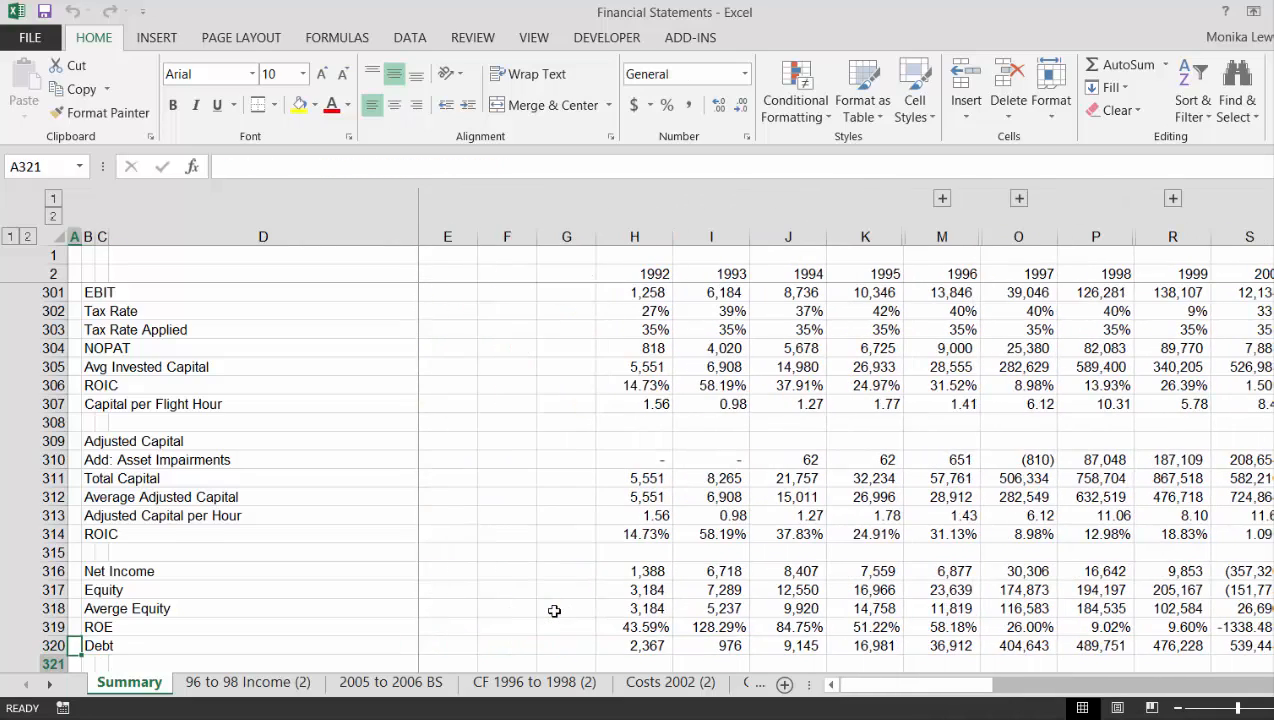
{"action": "key", "text": "Down"}
{"action": "key", "text": "Up"}
{"action": "key", "text": "Up"}
{"action": "key", "text": "Up"}
{"action": "key", "text": "Up"}
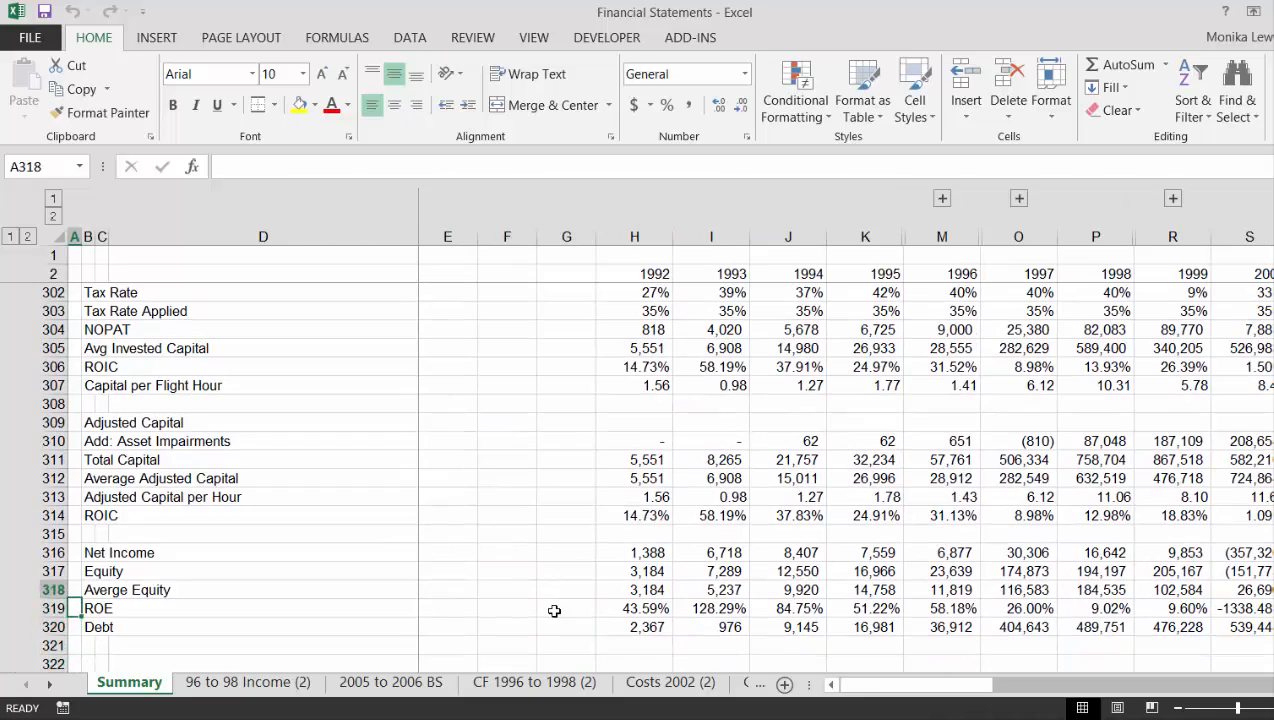
{"action": "key", "text": "Up"}
{"action": "key", "text": "Up"}
{"action": "key", "text": "Up"}
{"action": "key", "text": "Up"}
{"action": "key", "text": "Up"}
{"action": "key", "text": "Up"}
{"action": "key", "text": "Up"}
{"action": "key", "text": "Up"}
{"action": "key", "text": "Up"}
{"action": "key", "text": "Up"}
{"action": "key", "text": "Up"}
{"action": "key", "text": "Up"}
{"action": "key", "text": "Up"}
{"action": "key", "text": "Up"}
{"action": "key", "text": "Up"}
{"action": "key", "text": "Up"}
{"action": "key", "text": "Up"}
{"action": "key", "text": "Up"}
{"action": "key", "text": "Up"}
{"action": "key", "text": "Up"}
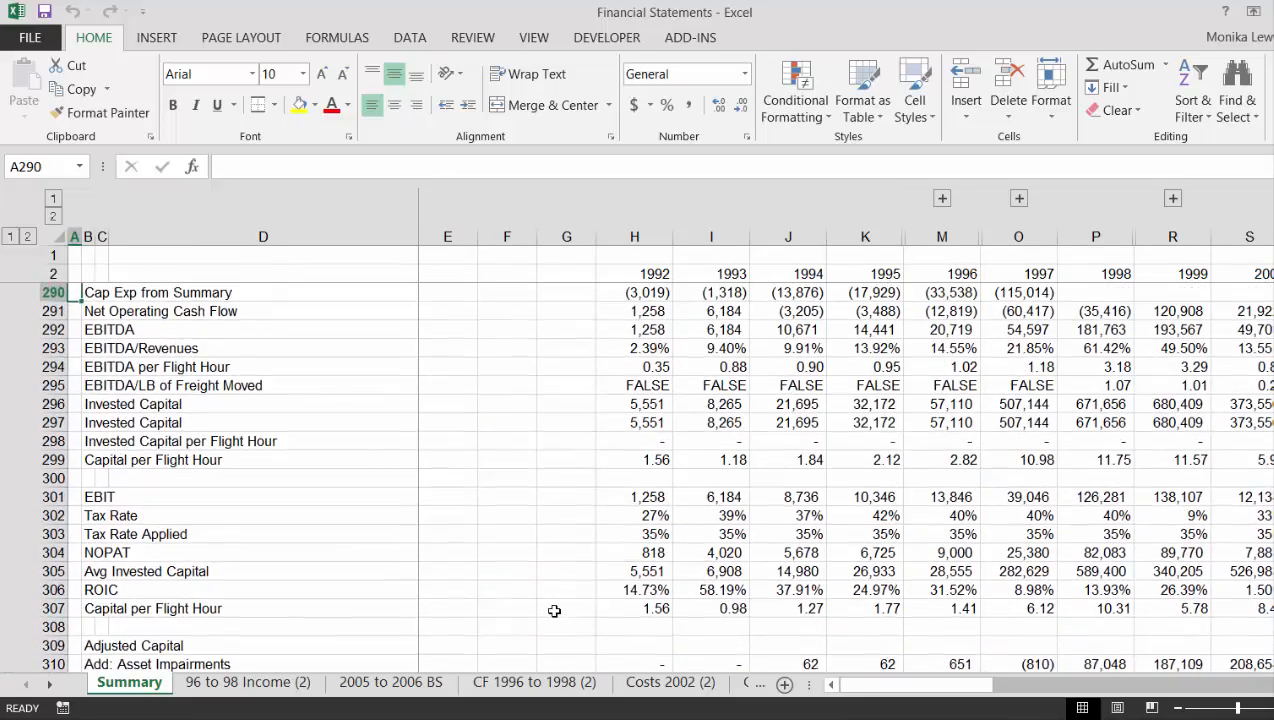
{"action": "key", "text": "Up"}
{"action": "key", "text": "Up"}
{"action": "key", "text": "Up"}
{"action": "key", "text": "Up"}
{"action": "key", "text": "Up"}
{"action": "key", "text": "Up"}
{"action": "key", "text": "Up"}
{"action": "key", "text": "Up"}
{"action": "key", "text": "Up"}
{"action": "key", "text": "Up"}
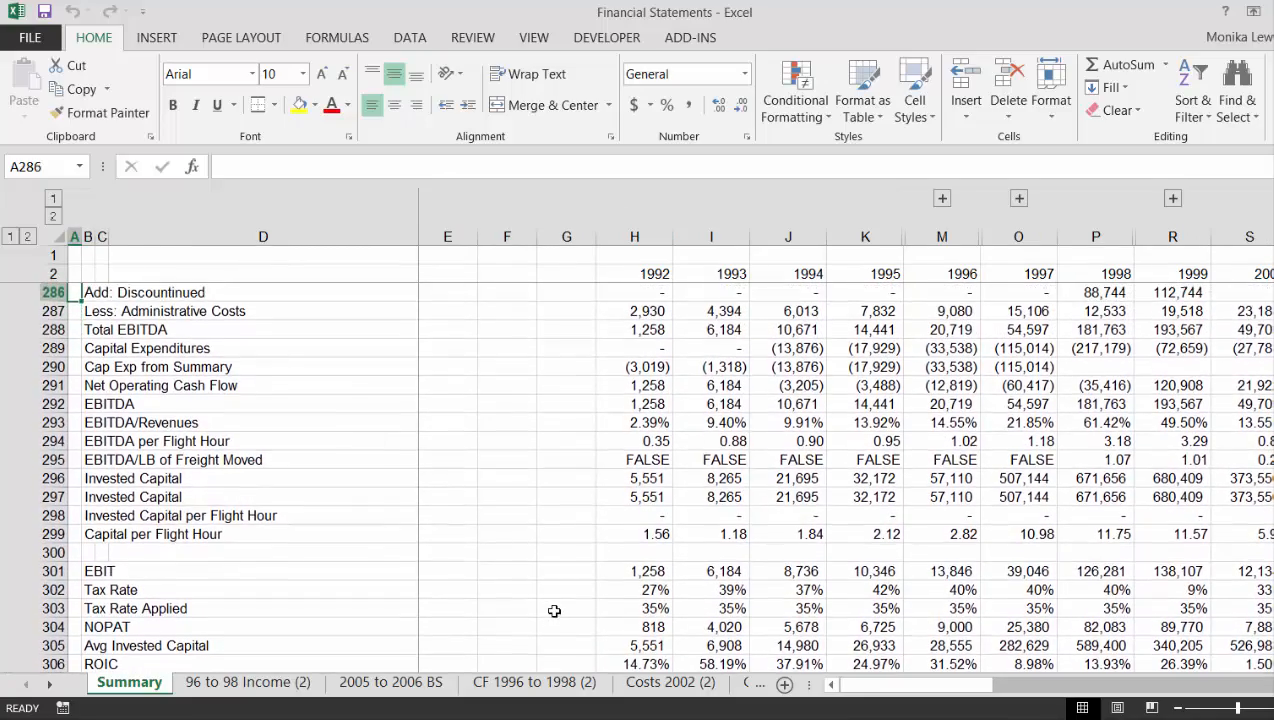
Examine the EBITDA components in rows 283 to 287, from Gross Income through the add-backs to Administrative Costs, ending at Total EBITDA
{"action": "key", "text": "Down"}
{"action": "key", "text": "Down"}
{"action": "key", "text": "Down"}
{"action": "key", "text": "Right"}
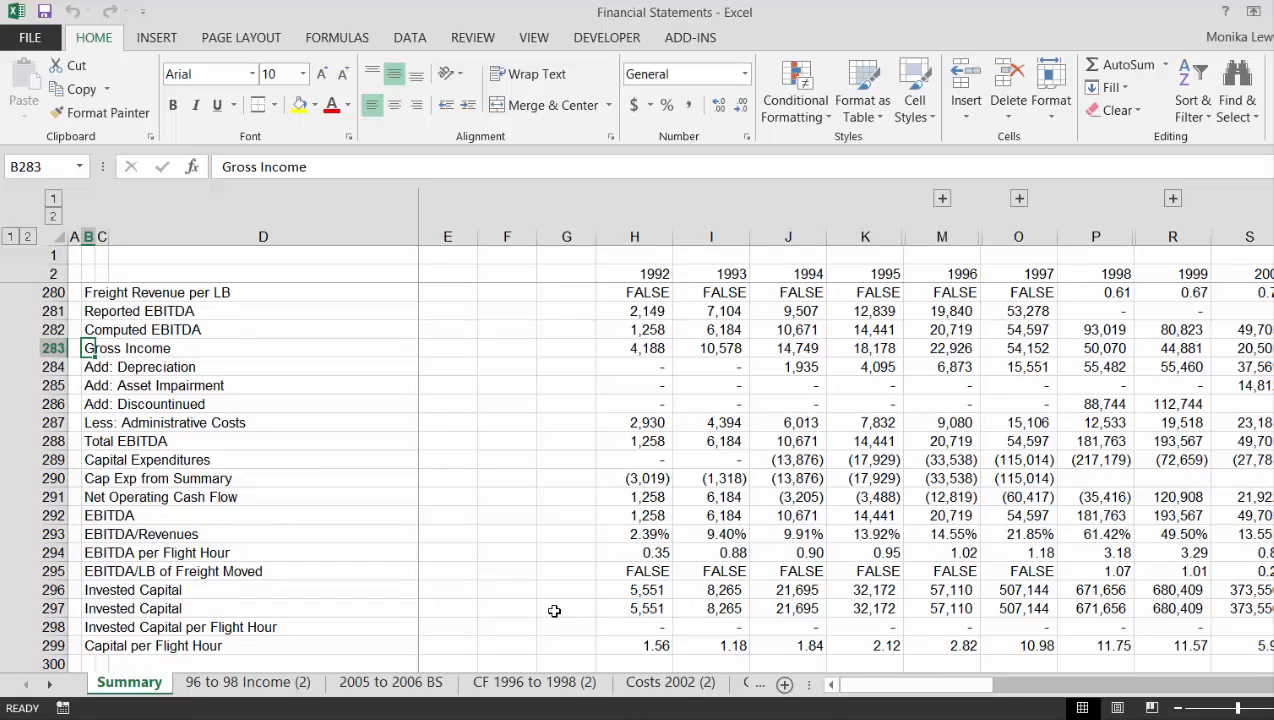
{"action": "key", "text": "Down"}
{"action": "key", "text": "Down"}
{"action": "key", "text": "Down"}
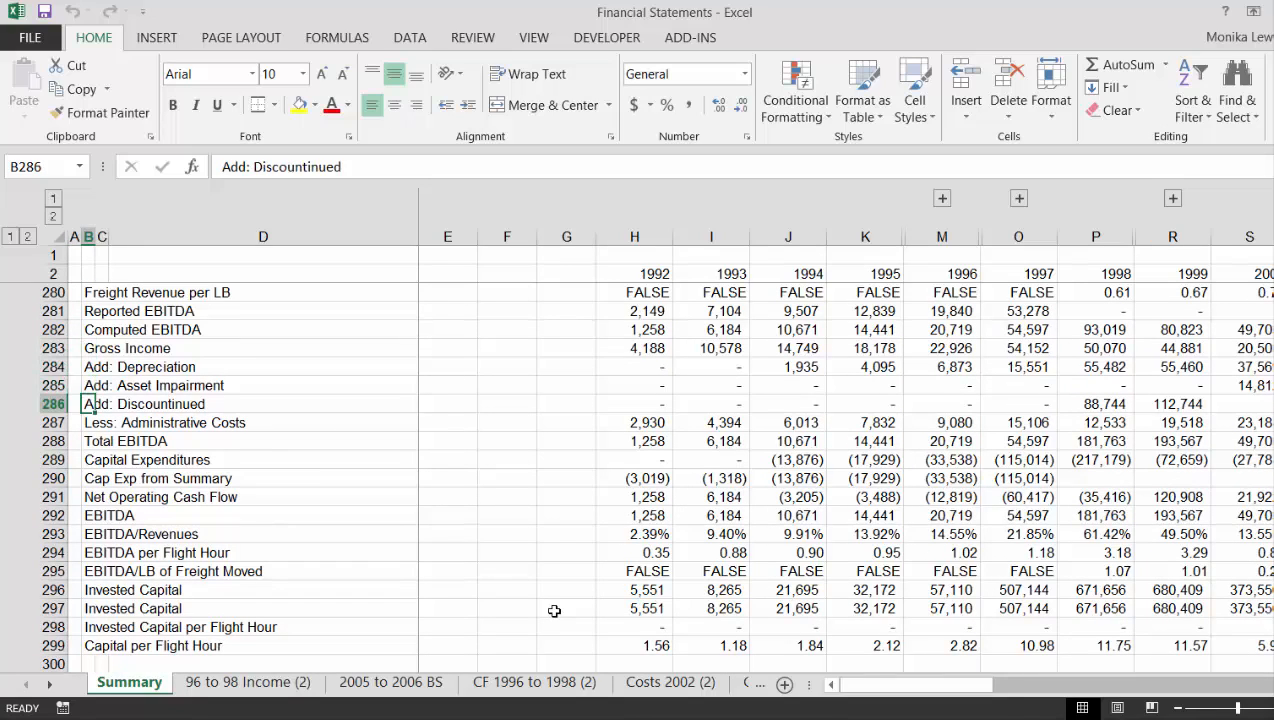
{"action": "key", "text": "Down"}
{"action": "key", "text": "Up"}
{"action": "key", "text": "Down"}
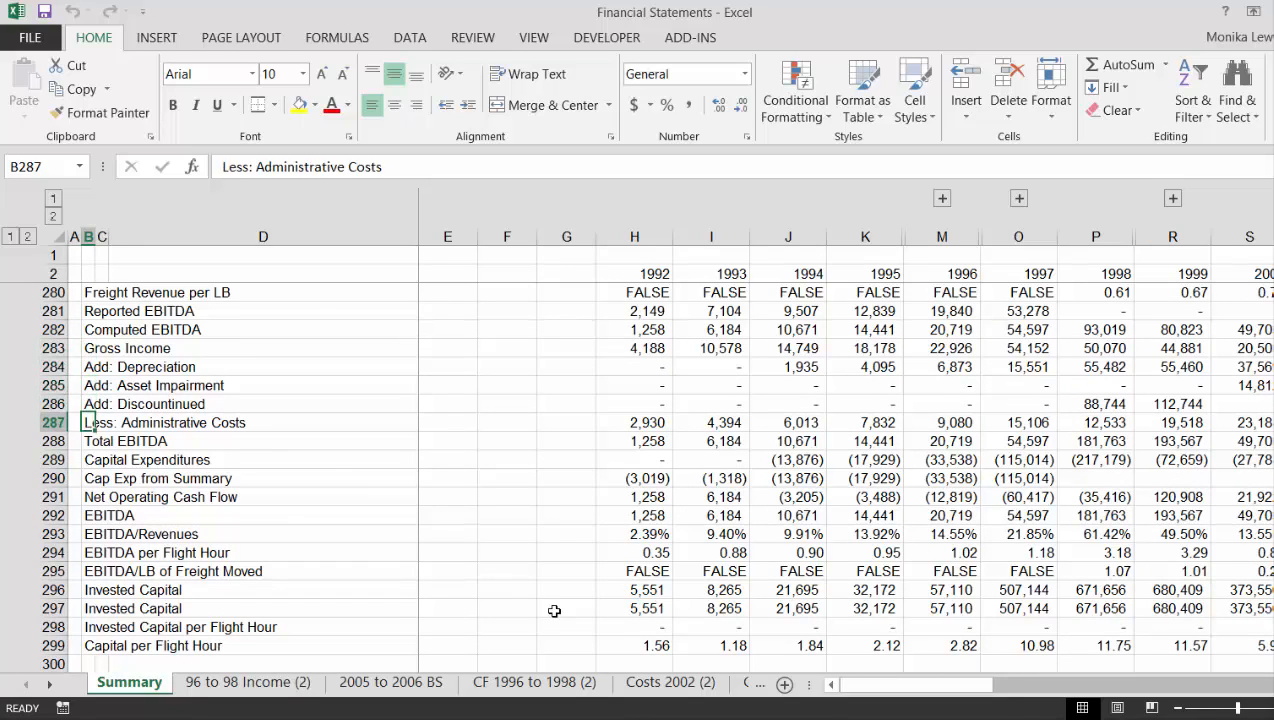
{"action": "key", "text": "Up"}
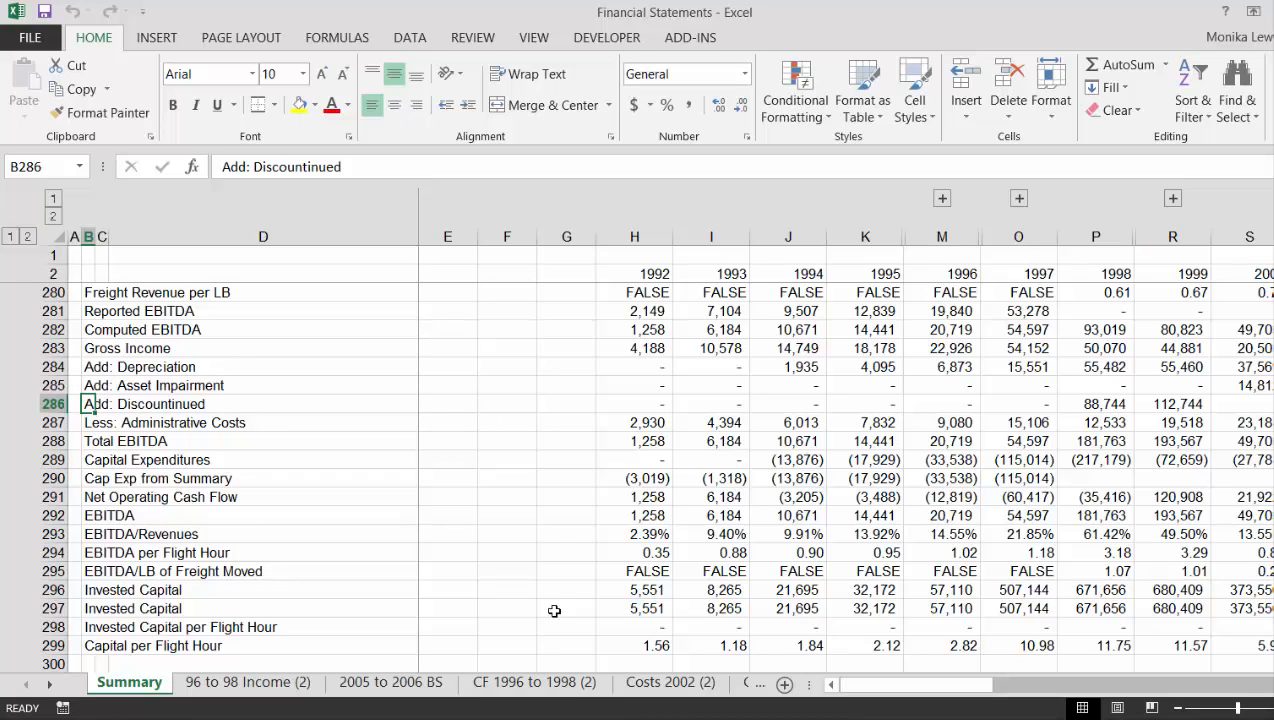
{"action": "key", "text": "Down"}
{"action": "key", "text": "Down"}
{"action": "key", "text": "Right"}
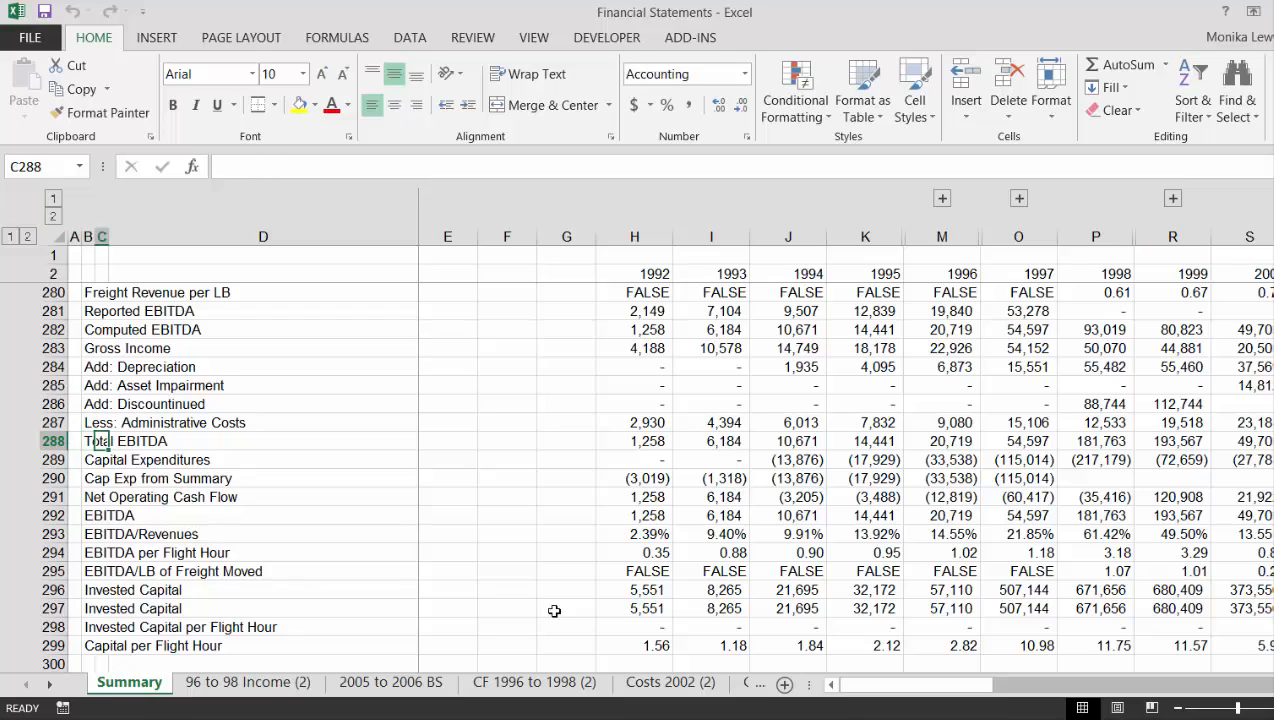
Review the Total EBITDA values and formulas in row 288 from 1992 through 2007, and the EBITDA rows just below
{"action": "key", "text": "Right"}
{"action": "key", "text": "Right"}
{"action": "key", "text": "Right"}
{"action": "key", "text": "Right"}
{"action": "key", "text": "Right"}
{"action": "key", "text": "Right"}
{"action": "key", "text": "Right"}
{"action": "key", "text": "Right"}
{"action": "key", "text": "Right"}
{"action": "key", "text": "Right"}
{"action": "key", "text": "Right"}
{"action": "key", "text": "Right"}
{"action": "key", "text": "Right"}
{"action": "key", "text": "Right"}
{"action": "key", "text": "Right"}
{"action": "key", "text": "Right"}
{"action": "key", "text": "Right"}
{"action": "key", "text": "Right"}
{"action": "key", "text": "Right"}
{"action": "key", "text": "Right"}
{"action": "key", "text": "Left"}
{"action": "key", "text": "Left"}
{"action": "key", "text": "Left"}
{"action": "key", "text": "Left"}
{"action": "key", "text": "Left"}
{"action": "key", "text": "Left"}
{"action": "key", "text": "Left"}
{"action": "key", "text": "Left"}
{"action": "key", "text": "Left"}
{"action": "key", "text": "Left"}
{"action": "key", "text": "Left"}
{"action": "key", "text": "Left"}
{"action": "key", "text": "Left"}
{"action": "key", "text": "Left"}
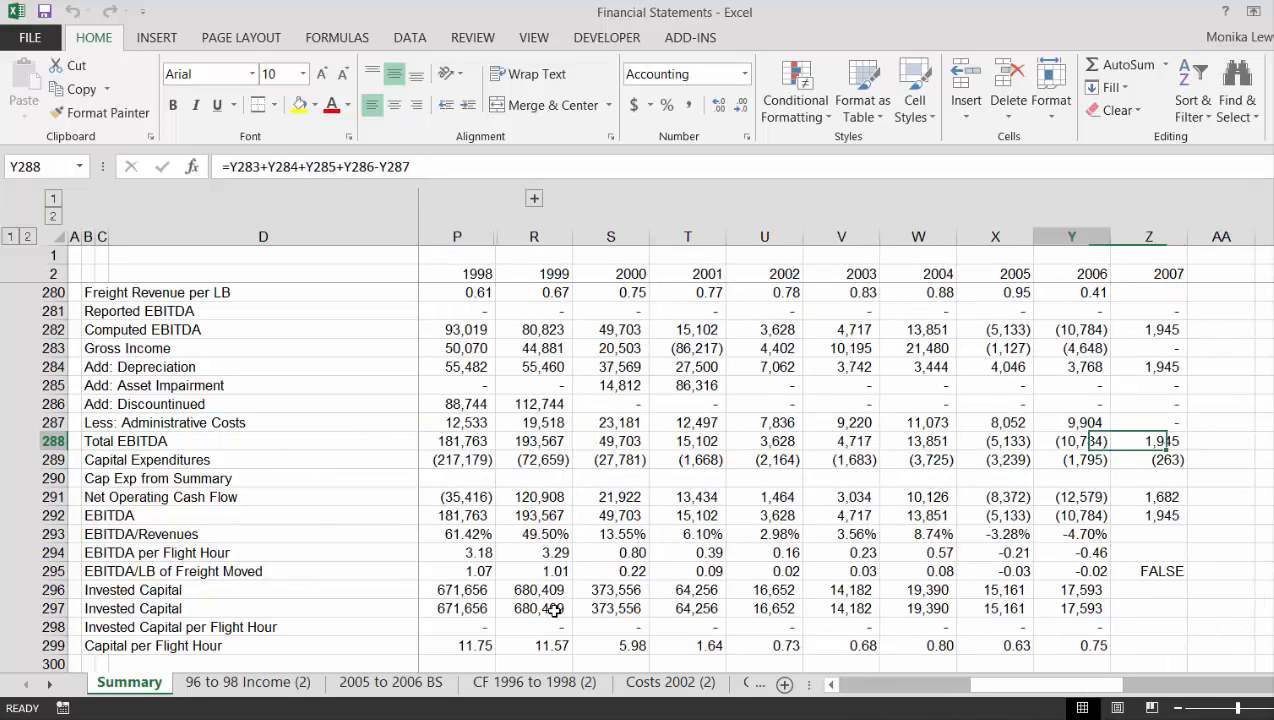
{"action": "key", "text": "Left"}
{"action": "key", "text": "Left"}
{"action": "key", "text": "Left"}
{"action": "key", "text": "Left"}
{"action": "key", "text": "Left"}
{"action": "key", "text": "Left"}
{"action": "key", "text": "Left"}
{"action": "key", "text": "Left"}
{"action": "key", "text": "Down"}
{"action": "key", "text": "Down"}
{"action": "key", "text": "Down"}
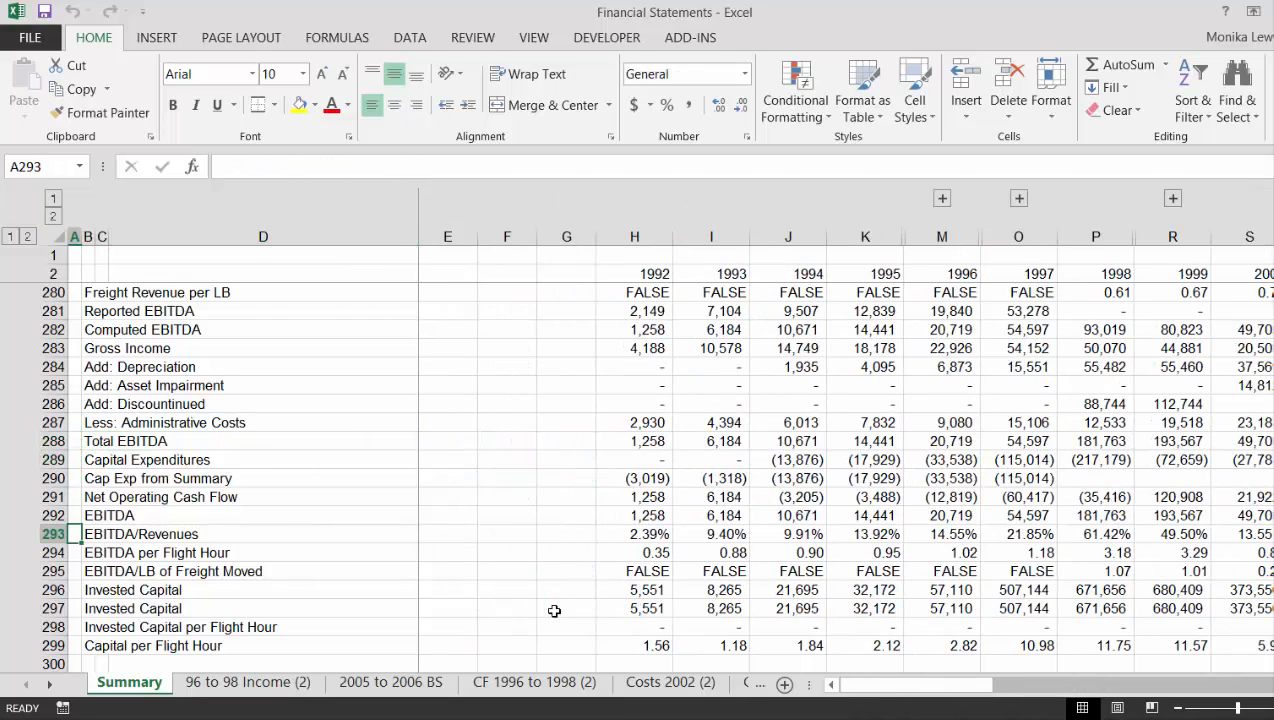
Check again how the Total EBITDA formulas in row 288 combine rows 283 to 287 across the years, ending at Capital Expenditures
{"action": "key", "text": "Up"}
{"action": "key", "text": "Up"}
{"action": "key", "text": "Up"}
{"action": "key", "text": "Right"}
{"action": "key", "text": "Right"}
{"action": "key", "text": "Right"}
{"action": "key", "text": "Right"}
{"action": "key", "text": "Right"}
{"action": "key", "text": "Right"}
{"action": "key", "text": "Right"}
{"action": "key", "text": "Right"}
{"action": "key", "text": "Right"}
{"action": "key", "text": "Right"}
{"action": "key", "text": "Right"}
{"action": "key", "text": "Right"}
{"action": "key", "text": "Right"}
{"action": "key", "text": "Right"}
{"action": "key", "text": "Right"}
{"action": "key", "text": "Right"}
{"action": "key", "text": "Right"}
{"action": "key", "text": "Right"}
{"action": "key", "text": "Right"}
{"action": "key", "text": "Right"}
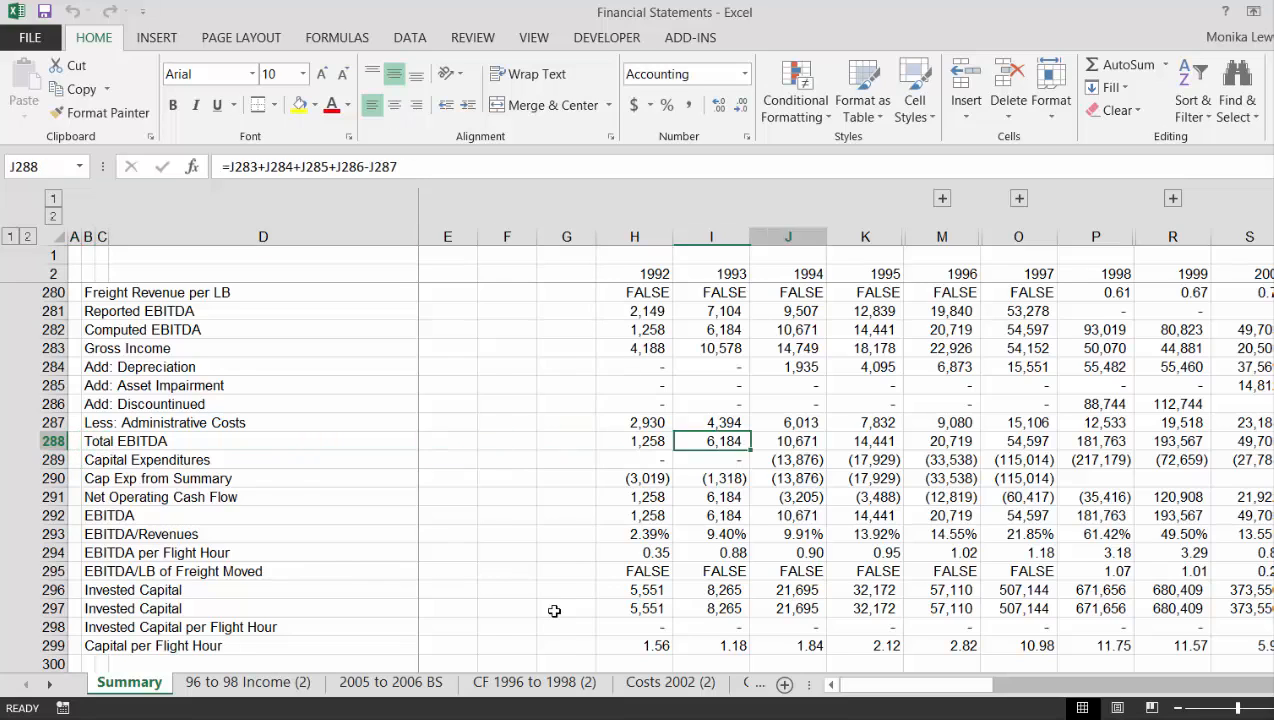
{"action": "key", "text": "Left"}
{"action": "key", "text": "Left"}
{"action": "key", "text": "Left"}
{"action": "key", "text": "Left"}
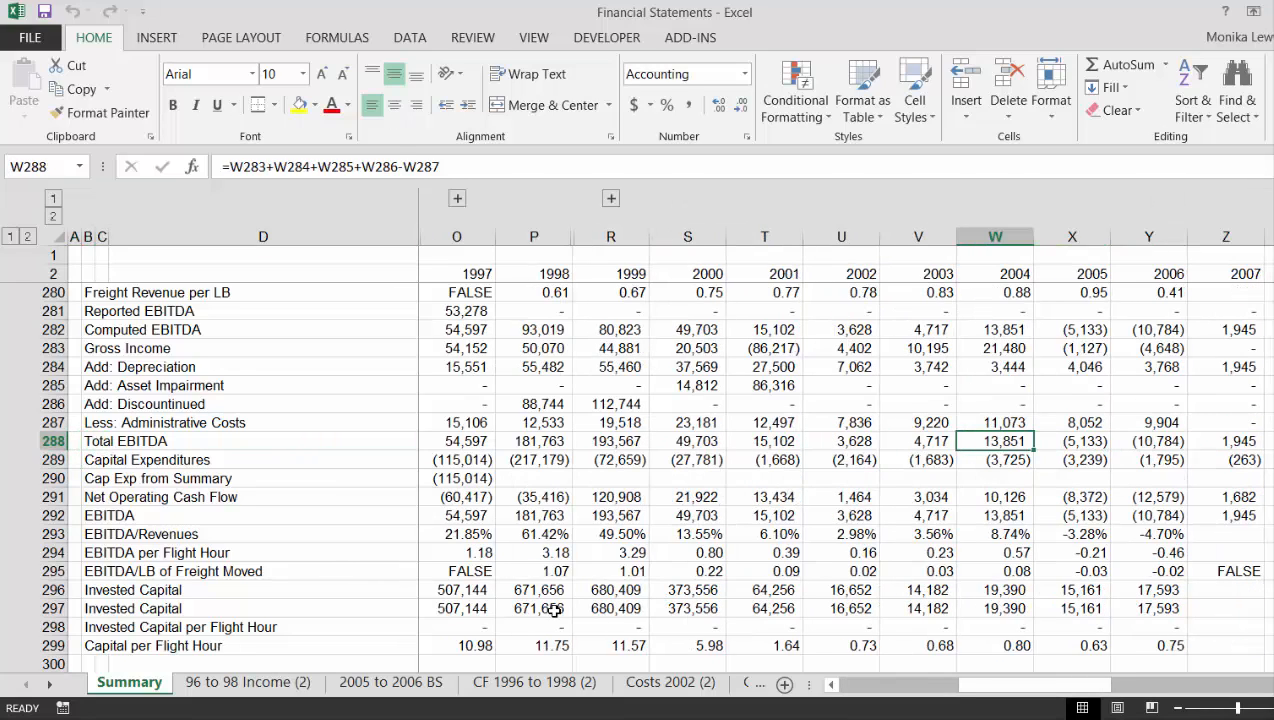
{"action": "key", "text": "Left"}
{"action": "key", "text": "Left"}
{"action": "key", "text": "Left"}
{"action": "key", "text": "Left"}
{"action": "key", "text": "Left"}
{"action": "key", "text": "Left"}
{"action": "key", "text": "Left"}
{"action": "key", "text": "Left"}
{"action": "key", "text": "Left"}
{"action": "key", "text": "Left"}
{"action": "key", "text": "Left"}
{"action": "key", "text": "Left"}
{"action": "key", "text": "Left"}
{"action": "key", "text": "Left"}
{"action": "key", "text": "Left"}
{"action": "key", "text": "Left"}
{"action": "key", "text": "Left"}
{"action": "key", "text": "Left"}
{"action": "key", "text": "Down"}
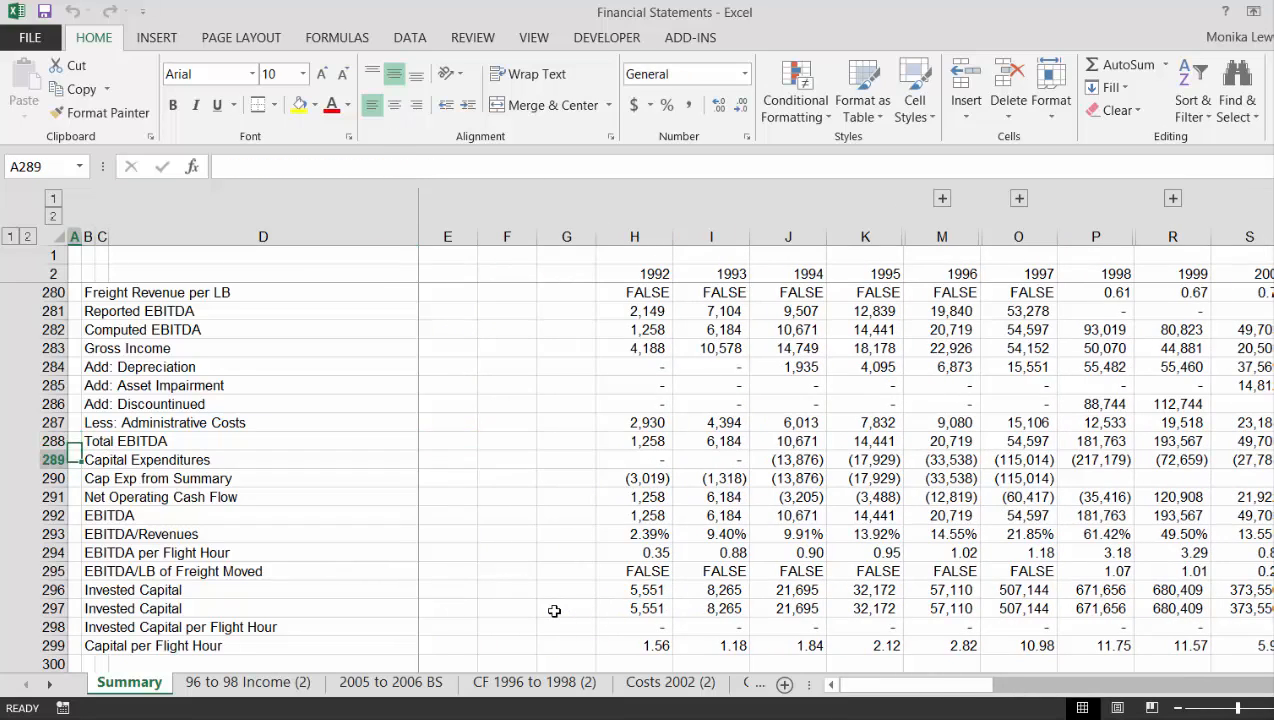
Label row 321, directly below the Debt row, as "Debt to EBITDA" in column B
{"action": "key", "text": "Down"}
{"action": "key", "text": "Down"}
{"action": "key", "text": "Down"}
{"action": "key", "text": "Down"}
{"action": "key", "text": "Down"}
{"action": "key", "text": "Down"}
{"action": "key", "text": "Down"}
{"action": "key", "text": "Down"}
{"action": "key", "text": "Down"}
{"action": "key", "text": "Down"}
{"action": "key", "text": "Down"}
{"action": "key", "text": "Down"}
{"action": "key", "text": "Down"}
{"action": "key", "text": "Down"}
{"action": "key", "text": "Down"}
{"action": "key", "text": "Down"}
{"action": "key", "text": "Down"}
{"action": "key", "text": "Down"}
{"action": "key", "text": "Down"}
{"action": "key", "text": "Down"}
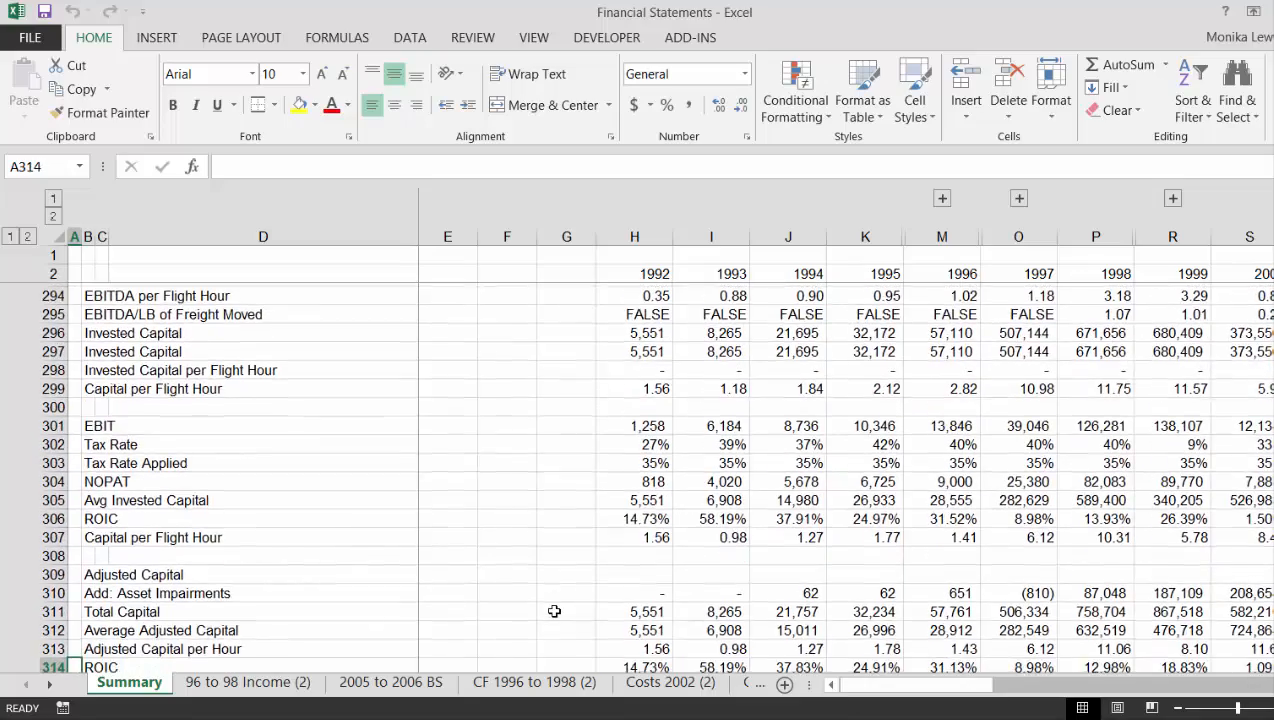
{"action": "key", "text": "Down"}
{"action": "key", "text": "Down"}
{"action": "key", "text": "Down"}
{"action": "key", "text": "Down"}
{"action": "key", "text": "Down"}
{"action": "key", "text": "Right"}
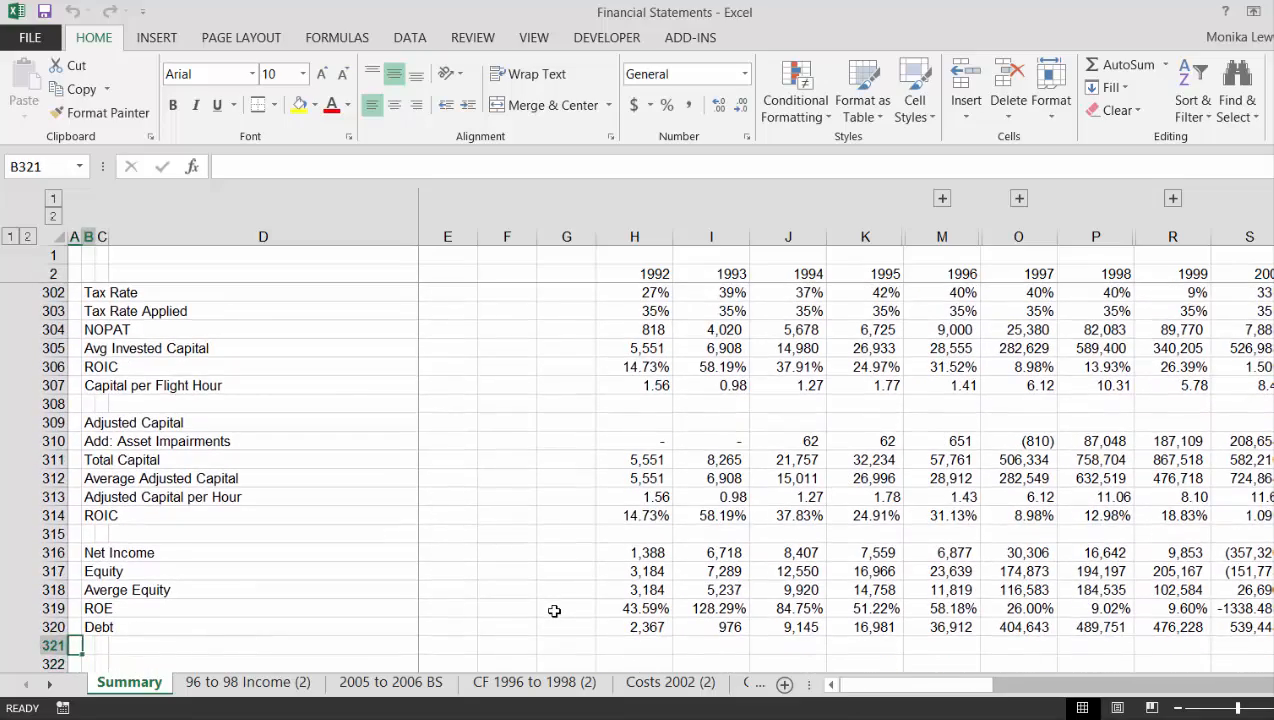
{"action": "type", "text": "Debt to EBITD"}
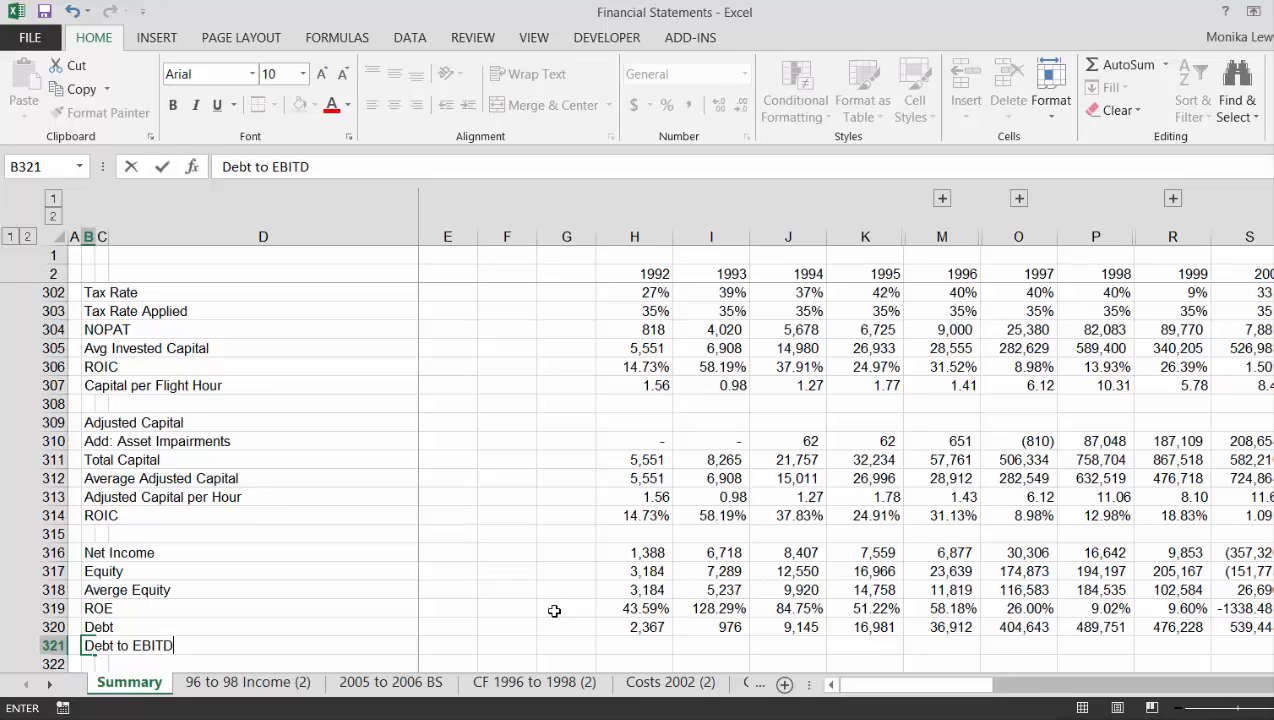
{"action": "key", "text": "Return"}
Start the 1992 Debt to EBITDA formula in H321 with a reference to the 1992 Debt in H320
{"action": "key", "text": "Up"}
{"action": "key", "text": "Right"}
{"action": "key", "text": "Right"}
{"action": "key", "text": "Right"}
{"action": "key", "text": "Right"}
{"action": "key", "text": "Right"}
{"action": "key", "text": "Right"}
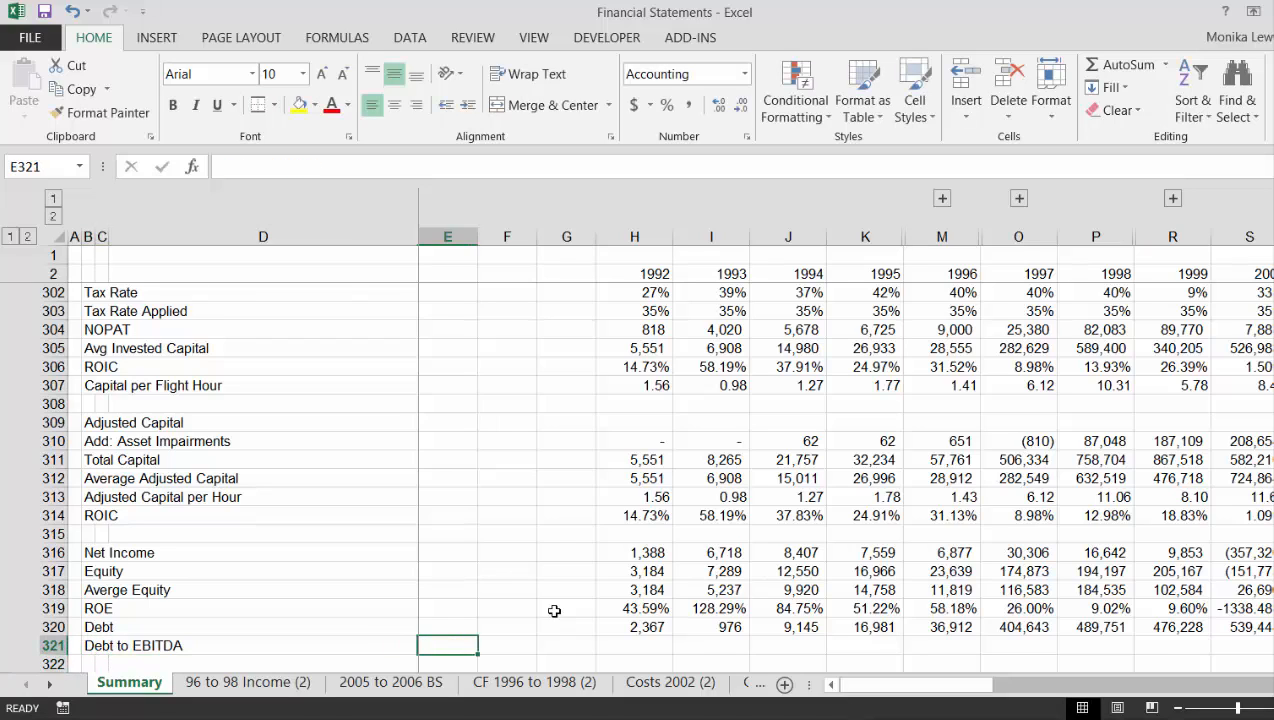
{"action": "type", "text": "="}
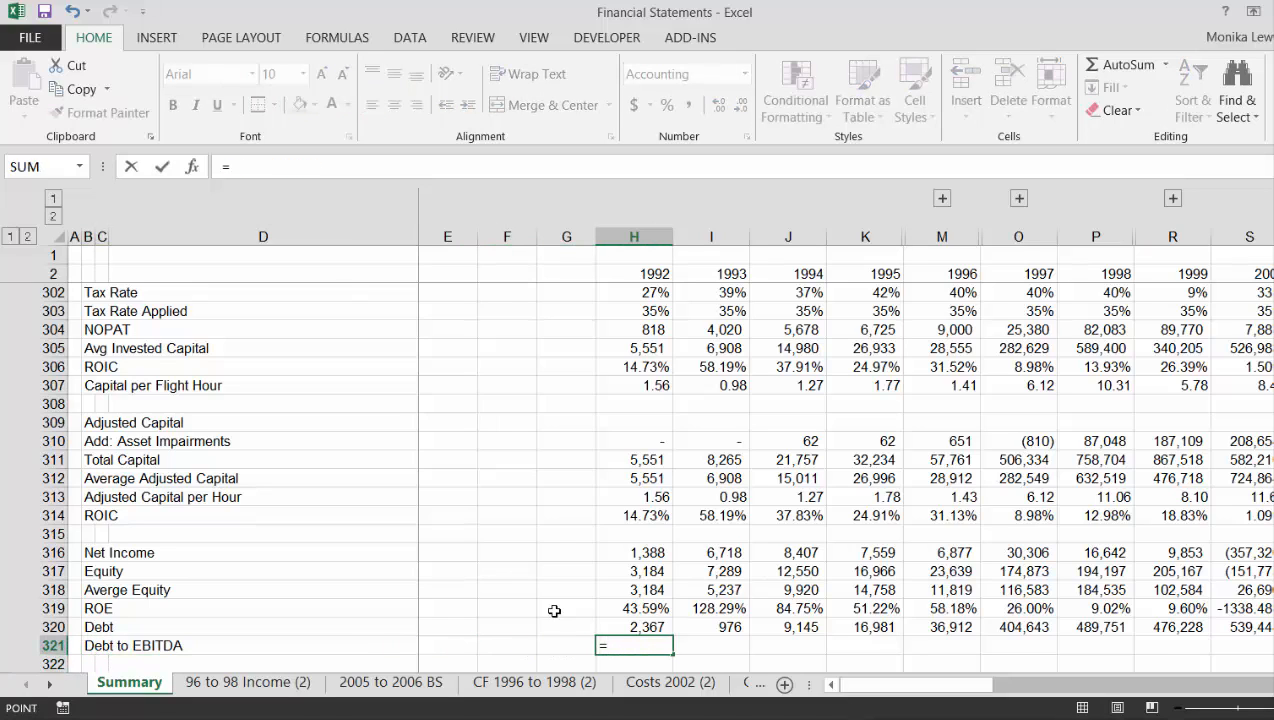
{"action": "key", "text": "Up"}
{"action": "key", "text": "Up"}
{"action": "key", "text": "Up"}
{"action": "key", "text": "Up"}
{"action": "key", "text": "Up"}
{"action": "key", "text": "Up"}
{"action": "key", "text": "Up"}
{"action": "key", "text": "Up"}
{"action": "key", "text": "Up"}
{"action": "key", "text": "Up"}
{"action": "key", "text": "Up"}
{"action": "key", "text": "Up"}
{"action": "key", "text": "Up"}
{"action": "key", "text": "Up"}
{"action": "key", "text": "Up"}
{"action": "key", "text": "Up"}
{"action": "key", "text": "Up"}
{"action": "key", "text": "Up"}
{"action": "key", "text": "Up"}
{"action": "key", "text": "Up"}
{"action": "key", "text": "Up"}
{"action": "key", "text": "Up"}
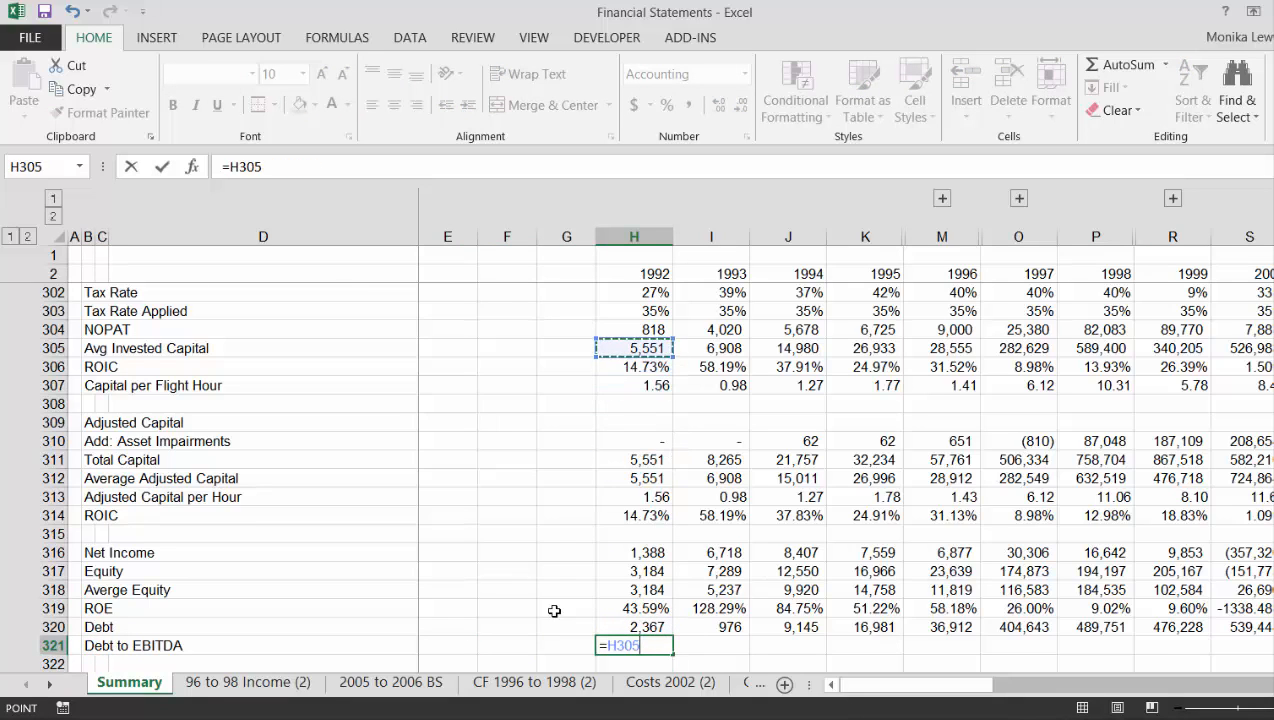
{"action": "key", "text": "Up"}
{"action": "key", "text": "Up"}
{"action": "key", "text": "Up"}
{"action": "key", "text": "Up"}
{"action": "key", "text": "Up"}
{"action": "key", "text": "Up"}
{"action": "key", "text": "Up"}
{"action": "key", "text": "Up"}
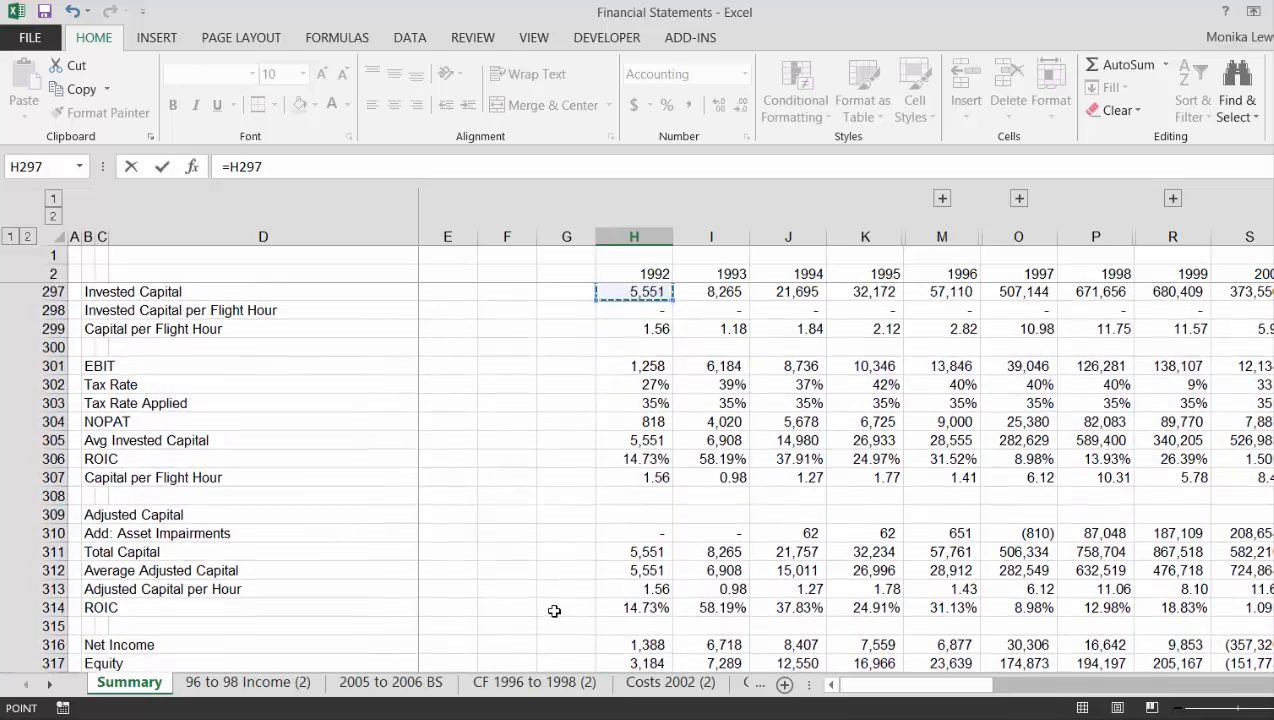
{"action": "key", "text": "Down"}
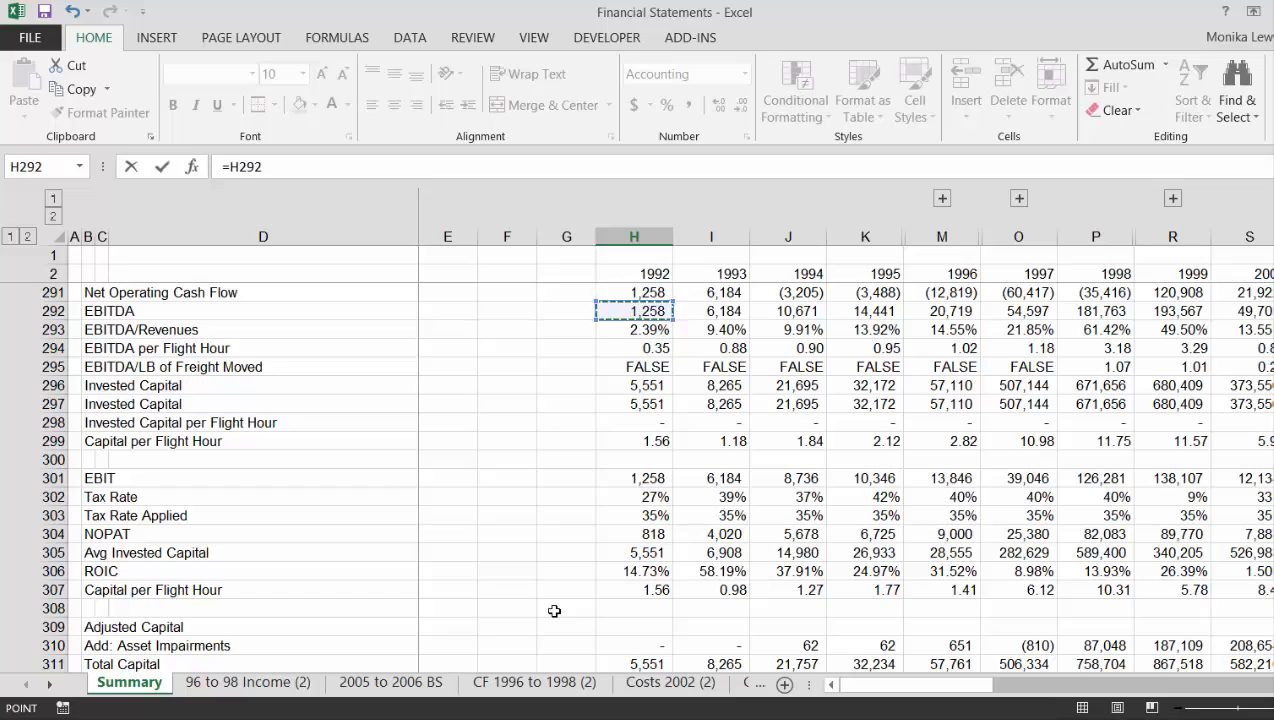
{"action": "key", "text": "Down"}
{"action": "key", "text": "Down"}
{"action": "key", "text": "Down"}
{"action": "key", "text": "Down"}
{"action": "key", "text": "Down"}
{"action": "key", "text": "Down"}
{"action": "key", "text": "Down"}
{"action": "key", "text": "Down"}
{"action": "key", "text": "Down"}
{"action": "key", "text": "Down"}
{"action": "key", "text": "Down"}
{"action": "key", "text": "Down"}
{"action": "key", "text": "Down"}
{"action": "key", "text": "Down"}
{"action": "key", "text": "Down"}
{"action": "key", "text": "Down"}
{"action": "key", "text": "Down"}
{"action": "key", "text": "Down"}
{"action": "key", "text": "Down"}
{"action": "key", "text": "Down"}
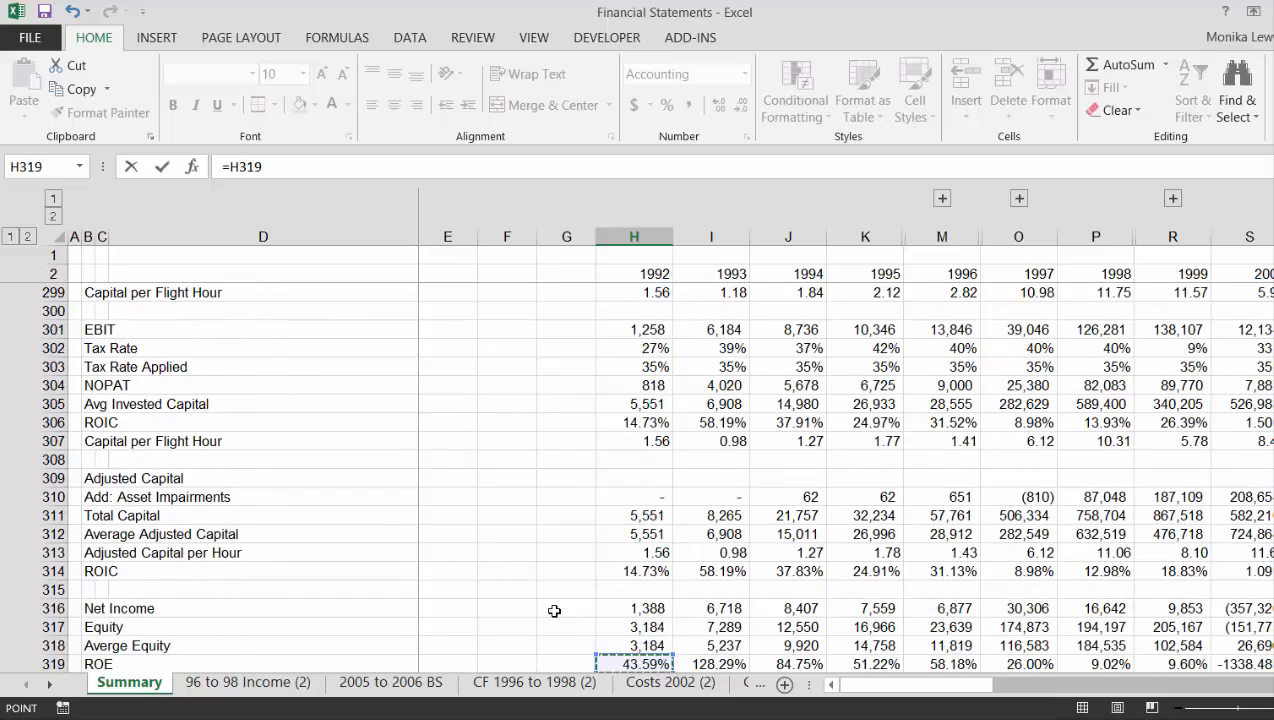
{"action": "key", "text": "Down"}
{"action": "key", "text": "Down"}
{"action": "key", "text": "Down"}
{"action": "key", "text": "Up"}
{"action": "key", "text": "Up"}
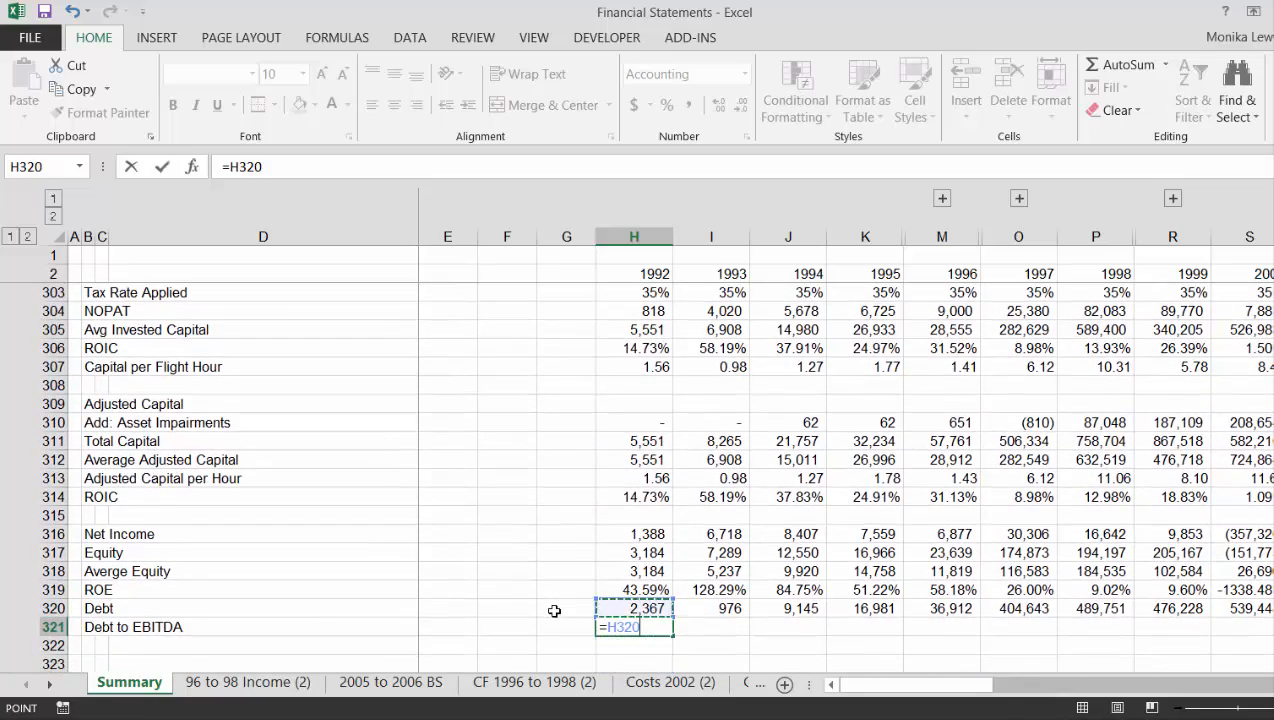
Divide the debt by the 1992 EBITDA in H292, completing the formula =H320/H292 in H321
{"action": "key", "text": "Up"}
{"action": "key", "text": "Up"}
{"action": "key", "text": "Up"}
{"action": "key", "text": "Up"}
{"action": "key", "text": "Up"}
{"action": "key", "text": "Up"}
{"action": "key", "text": "Up"}
{"action": "key", "text": "Up"}
{"action": "key", "text": "Up"}
{"action": "key", "text": "Up"}
{"action": "key", "text": "Up"}
{"action": "key", "text": "Up"}
{"action": "key", "text": "Up"}
{"action": "key", "text": "Up"}
{"action": "key", "text": "Up"}
{"action": "key", "text": "Up"}
{"action": "key", "text": "Up"}
{"action": "key", "text": "Up"}
{"action": "key", "text": "Up"}
{"action": "key", "text": "Up"}
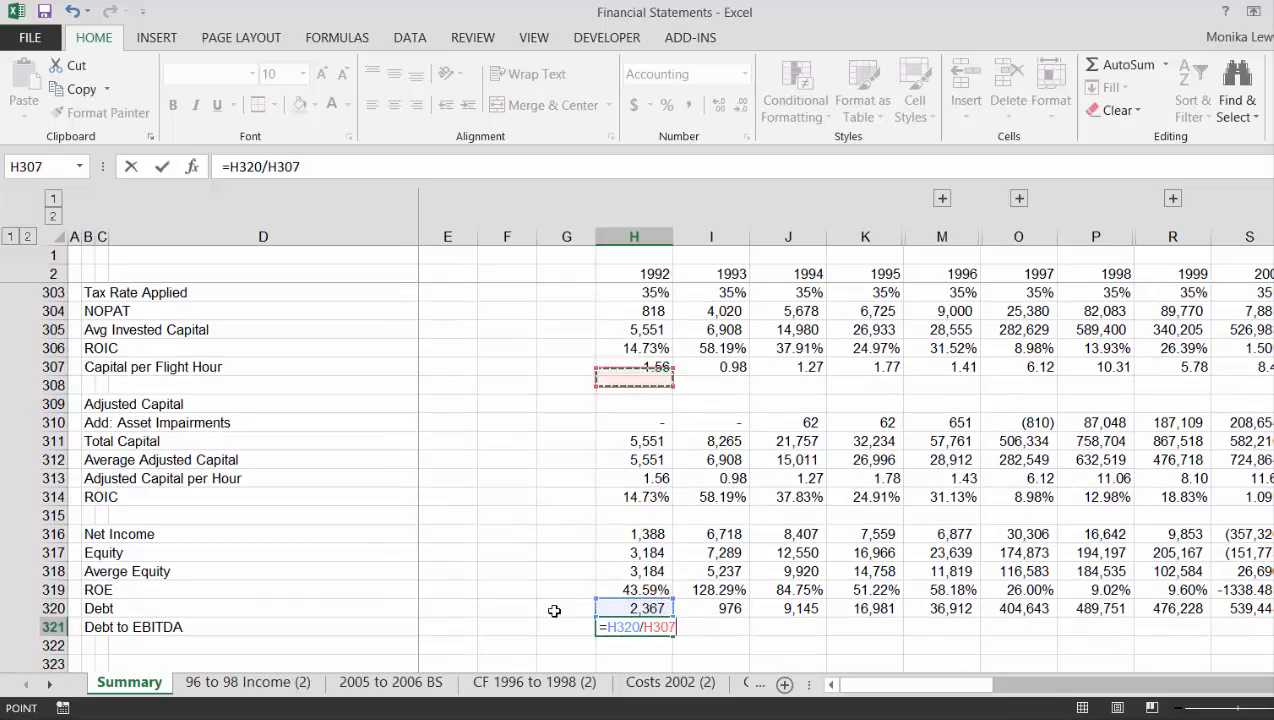
{"action": "key", "text": "Up"}
{"action": "key", "text": "Up"}
{"action": "key", "text": "Up"}
{"action": "key", "text": "Up"}
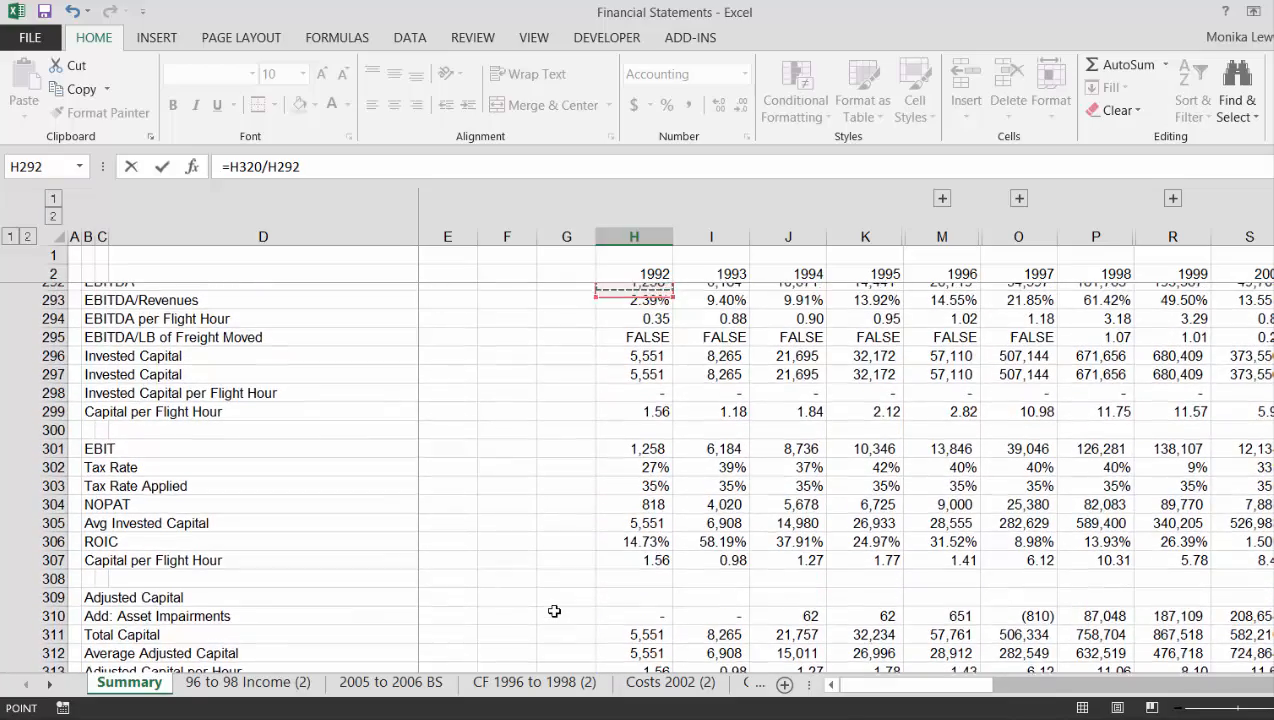
{"action": "key", "text": "Return"}
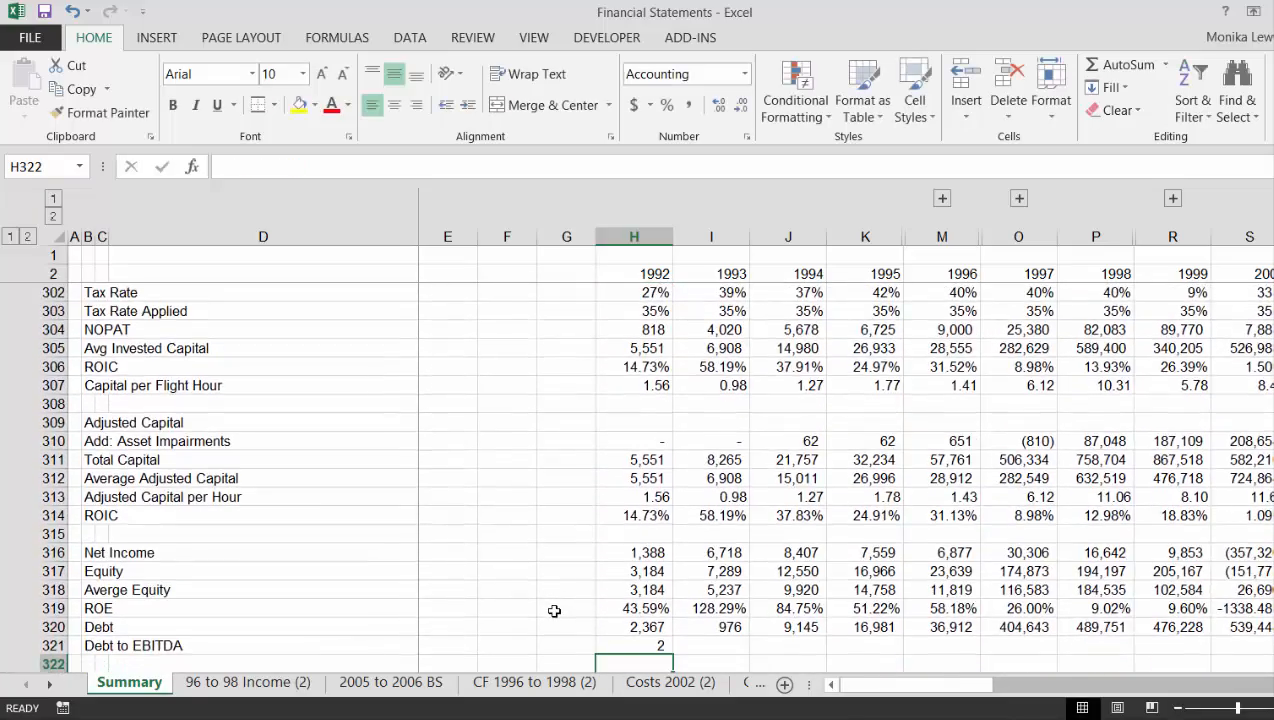
Show the ratio in H321 with two decimals and fill its formula and format right across the other years
{"action": "key", "text": "Up"}
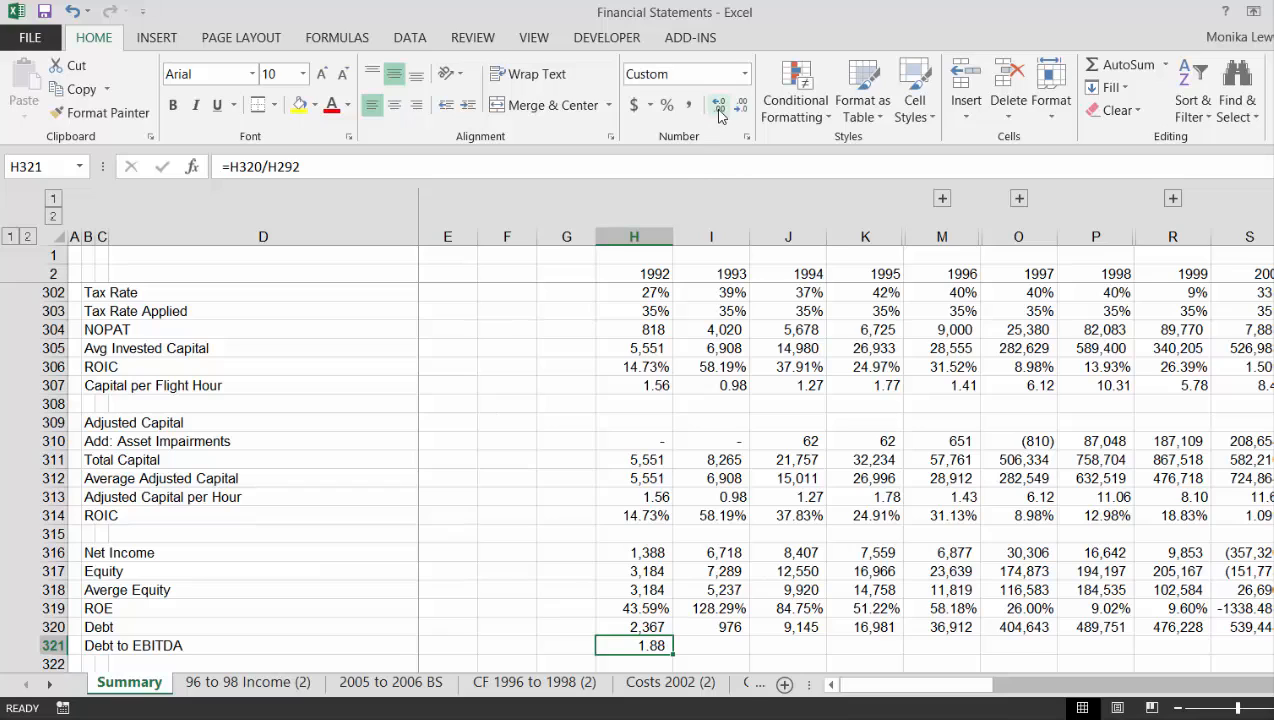
{"action": "key", "text": "ctrl+shift+Right"}
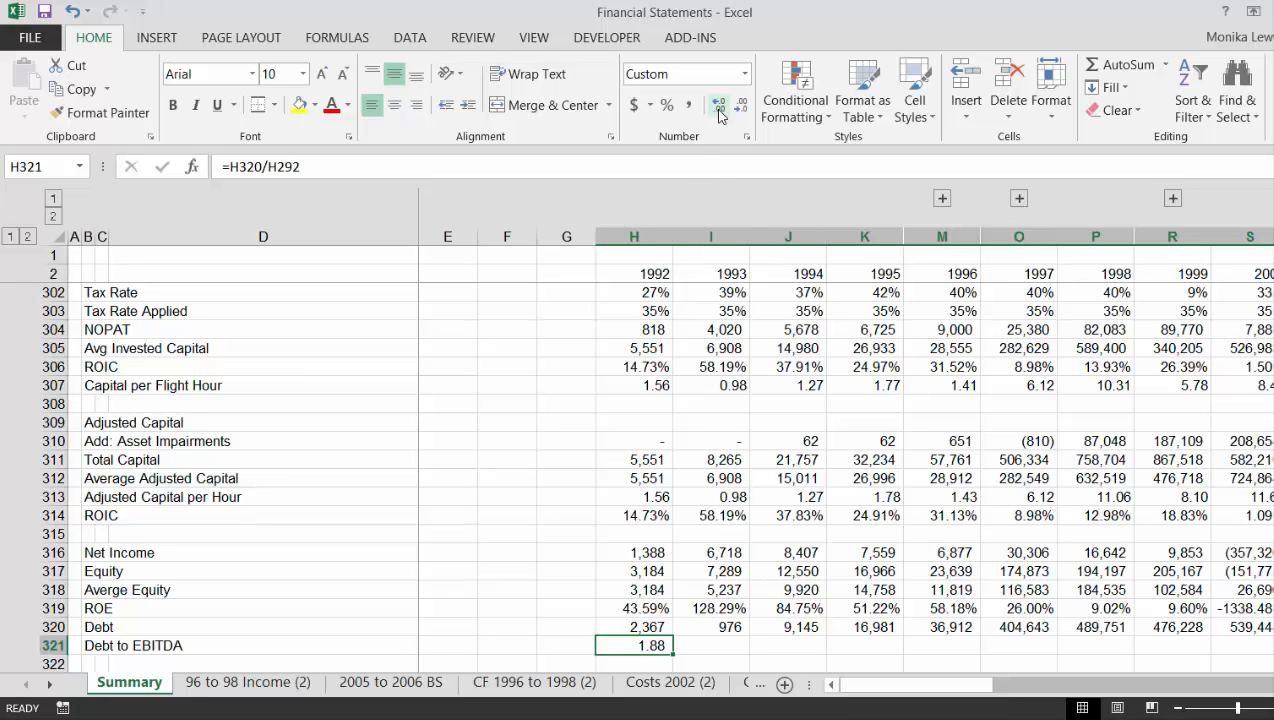
{"action": "key", "text": "ctrl+r"}
Check the filled Debt to EBITDA formulas and ratios in row 321 from 1992 through 1996
{"action": "key", "text": "Right"}
{"action": "key", "text": "Left"}
{"action": "key", "text": "Right"}
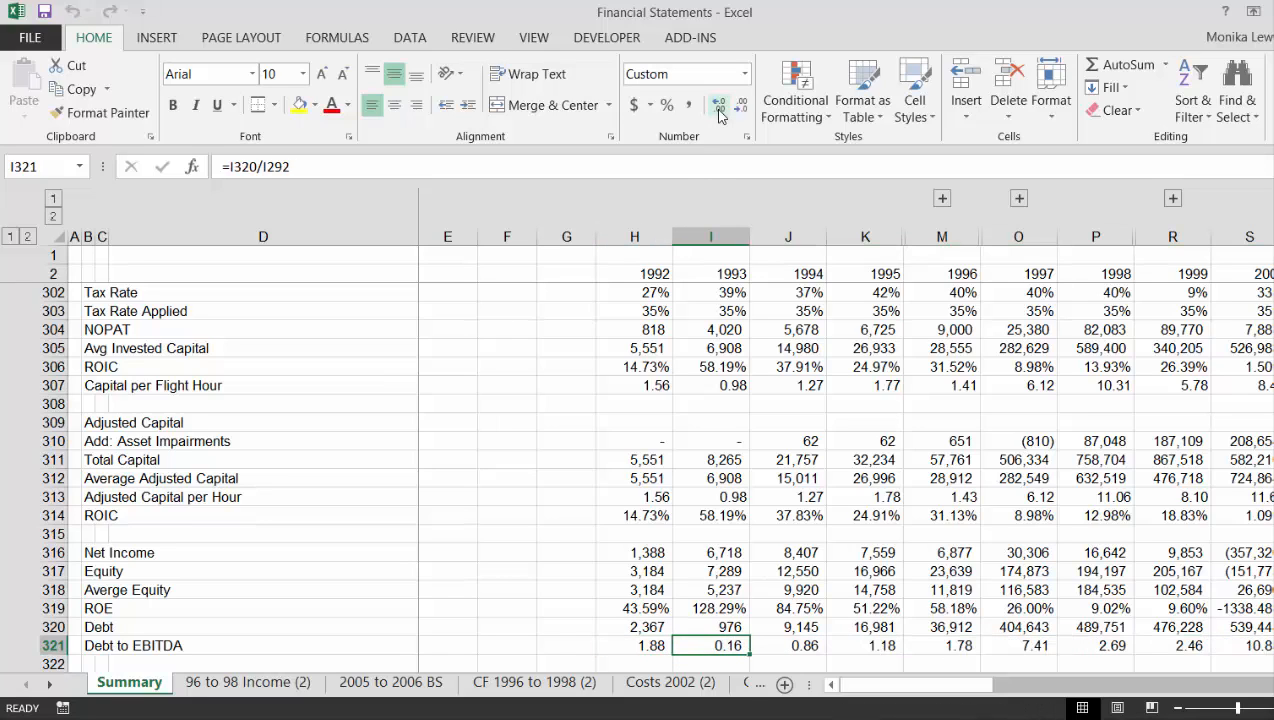
{"action": "key", "text": "Right"}
{"action": "key", "text": "Left"}
{"action": "key", "text": "Left"}
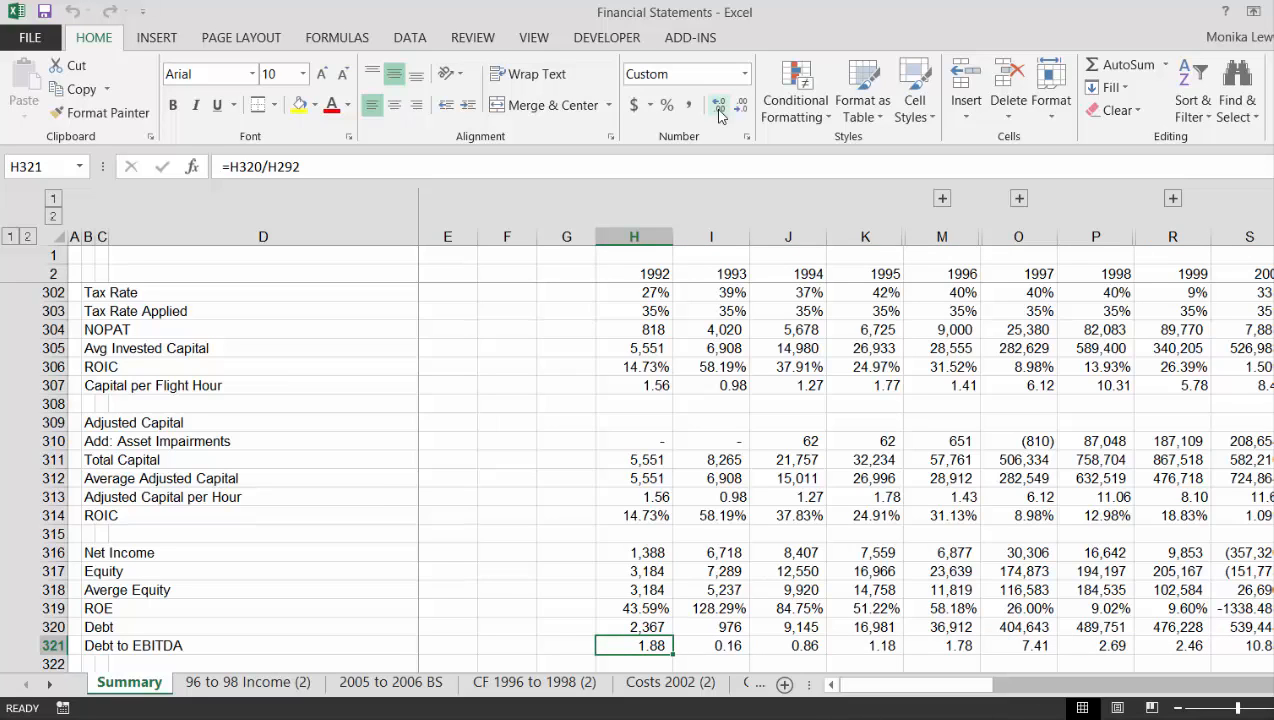
{"action": "key", "text": "Right"}
{"action": "key", "text": "Right"}
{"action": "key", "text": "Right"}
{"action": "key", "text": "Right"}
{"action": "key", "text": "Right"}
{"action": "key", "text": "Right"}
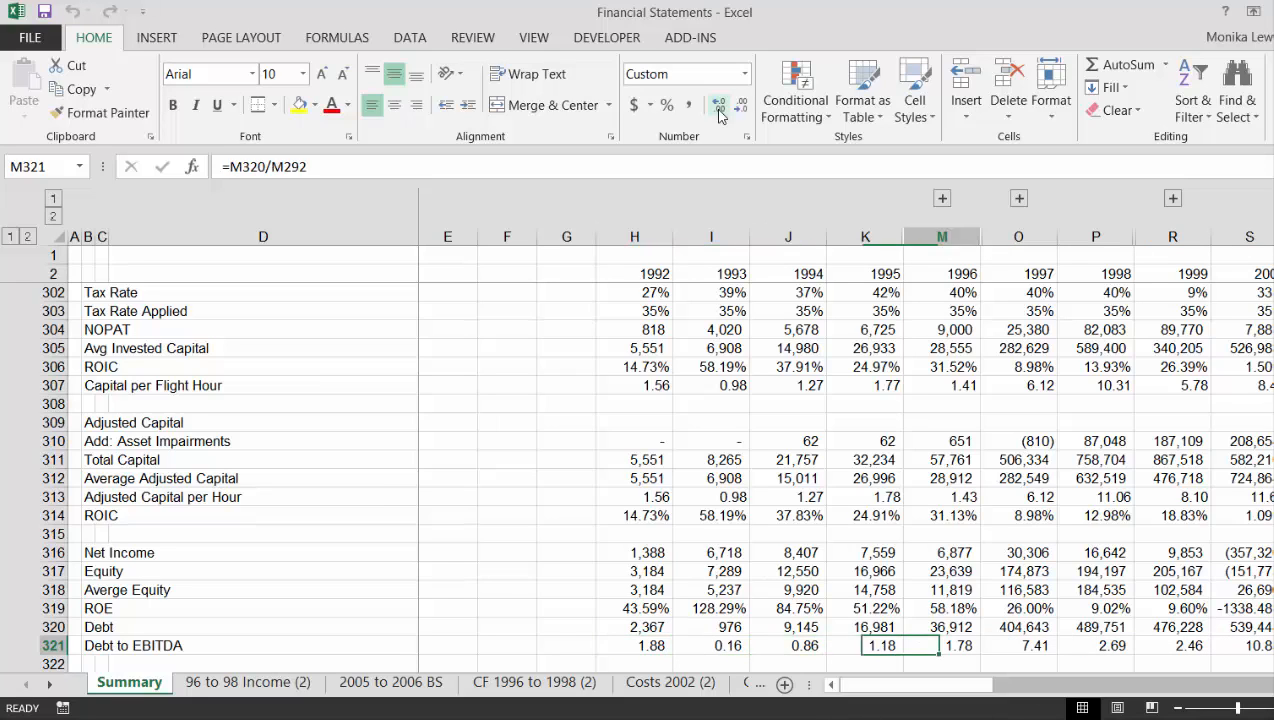
Compare the Debt to EBITDA ratios in row 321 from 1996 through 2000
{"action": "key", "text": "Right"}
{"action": "key", "text": "Left"}
{"action": "key", "text": "Left"}
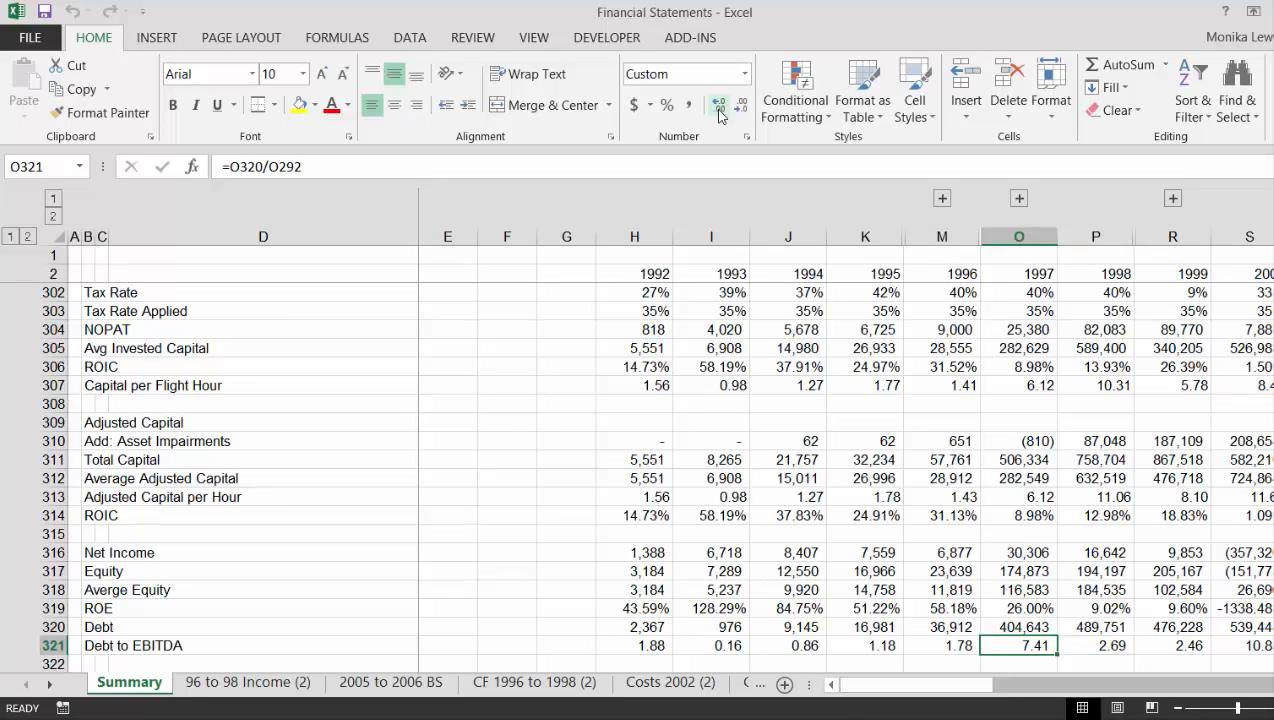
{"action": "key", "text": "Right"}
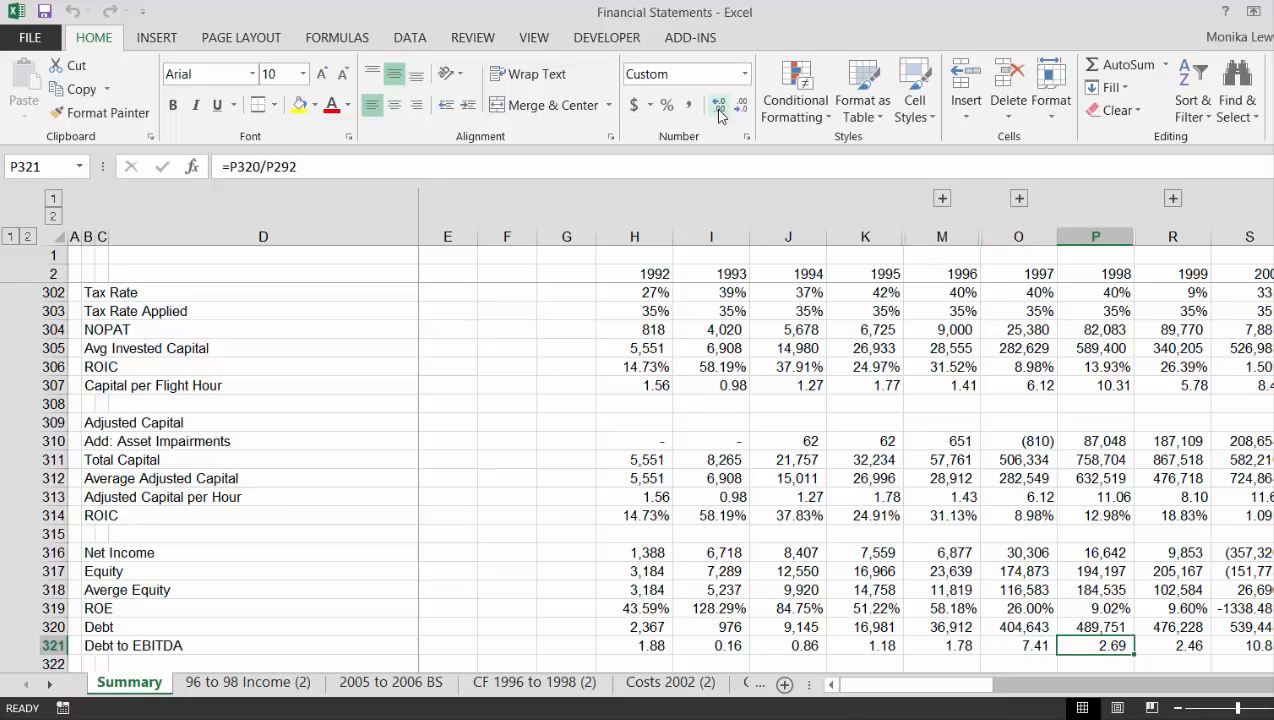
{"action": "key", "text": "Left"}
{"action": "key", "text": "Left"}
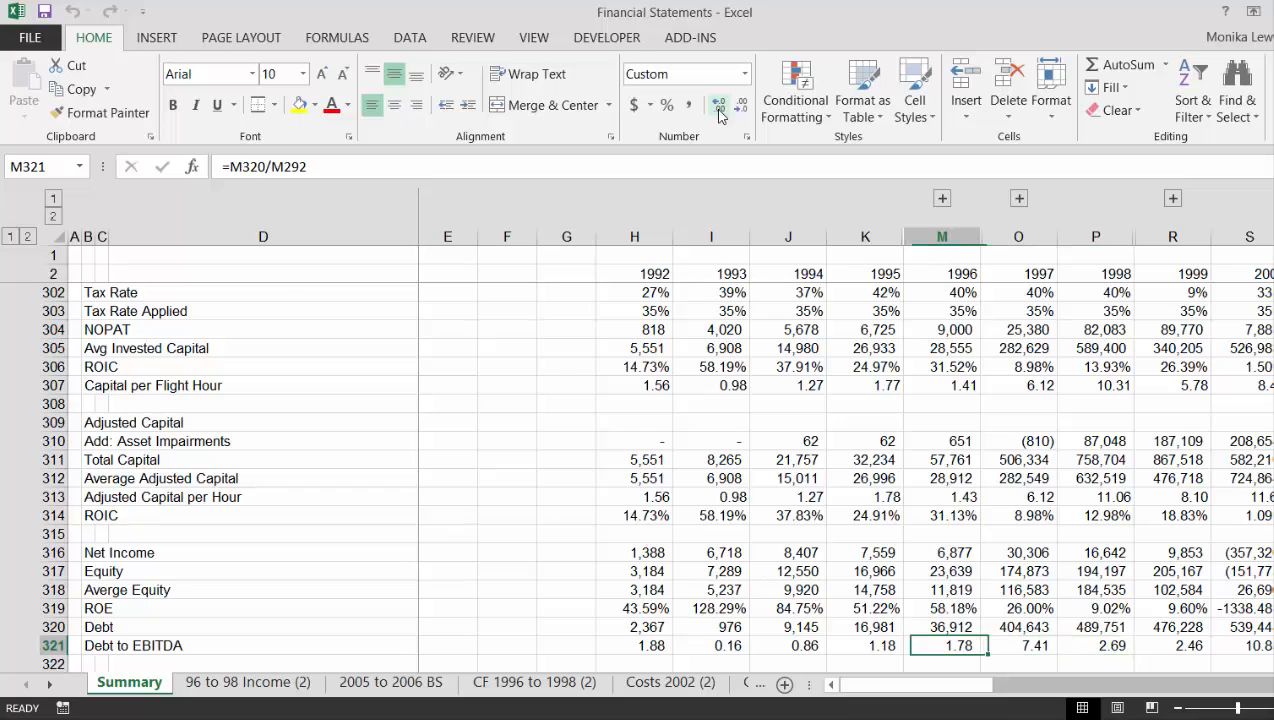
{"action": "key", "text": "Right"}
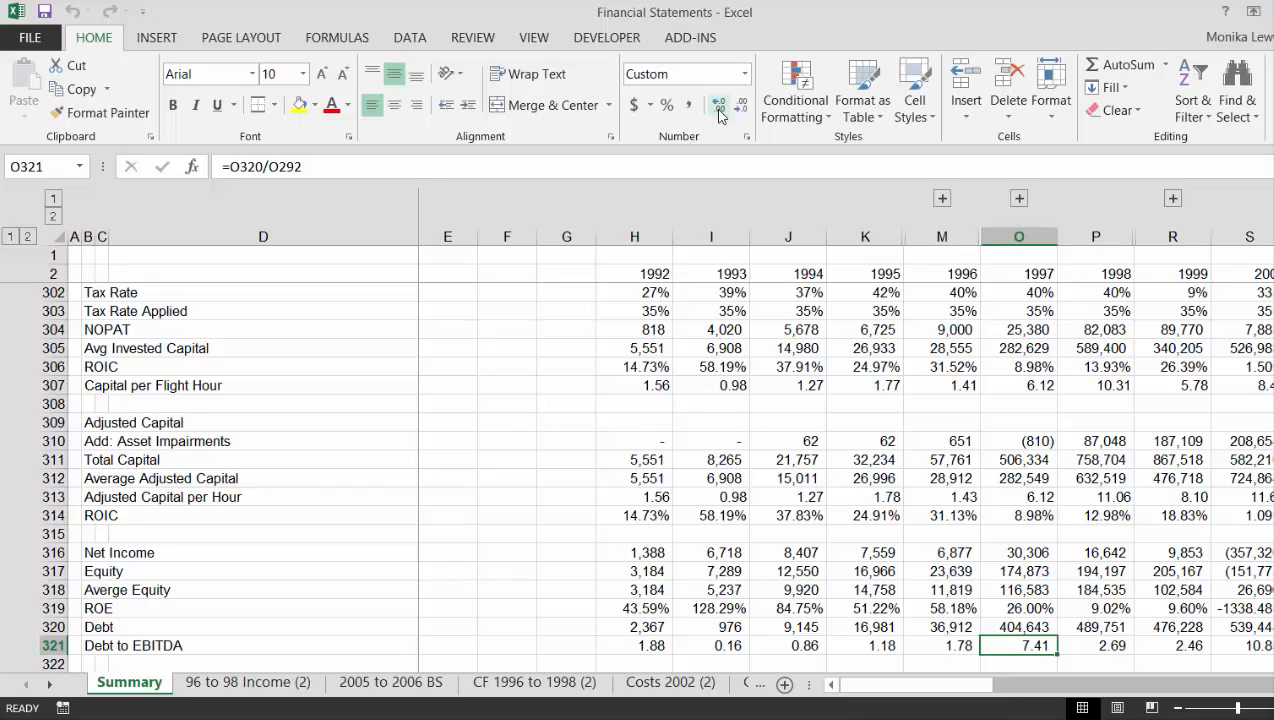
{"action": "key", "text": "Right"}
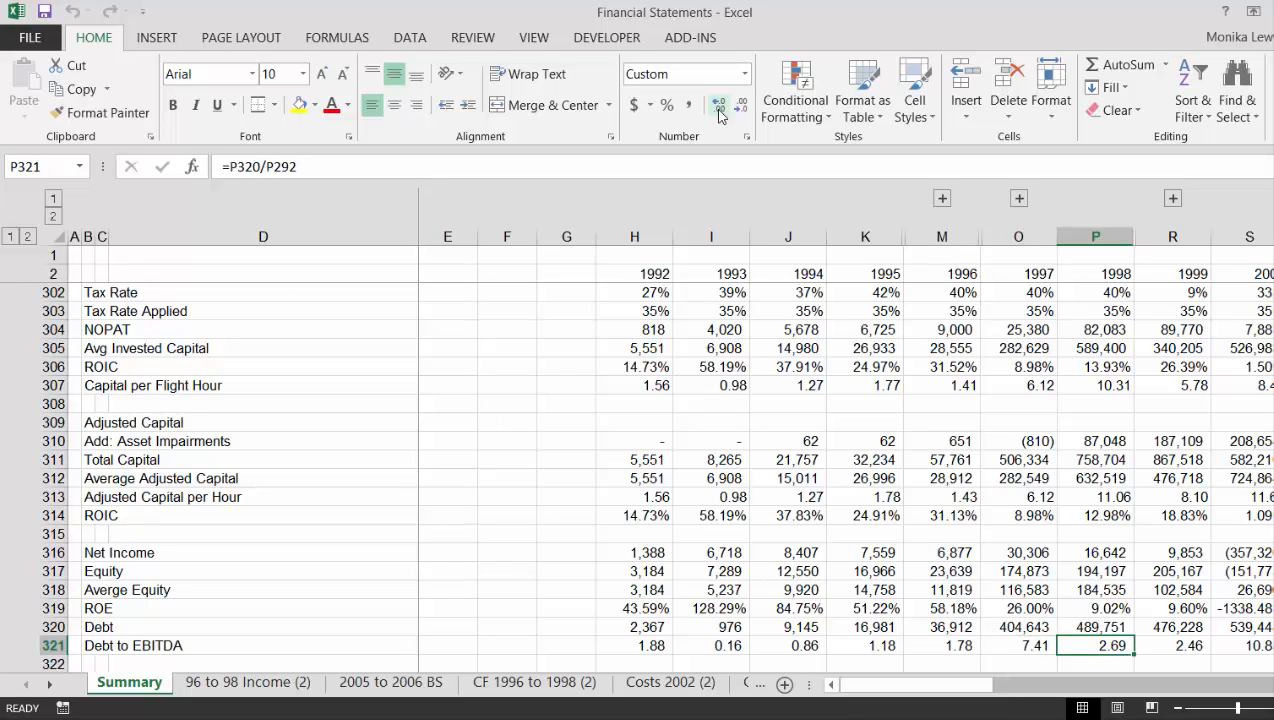
{"action": "key", "text": "Right"}
{"action": "key", "text": "Left"}
{"action": "key", "text": "Right"}
{"action": "key", "text": "Right"}
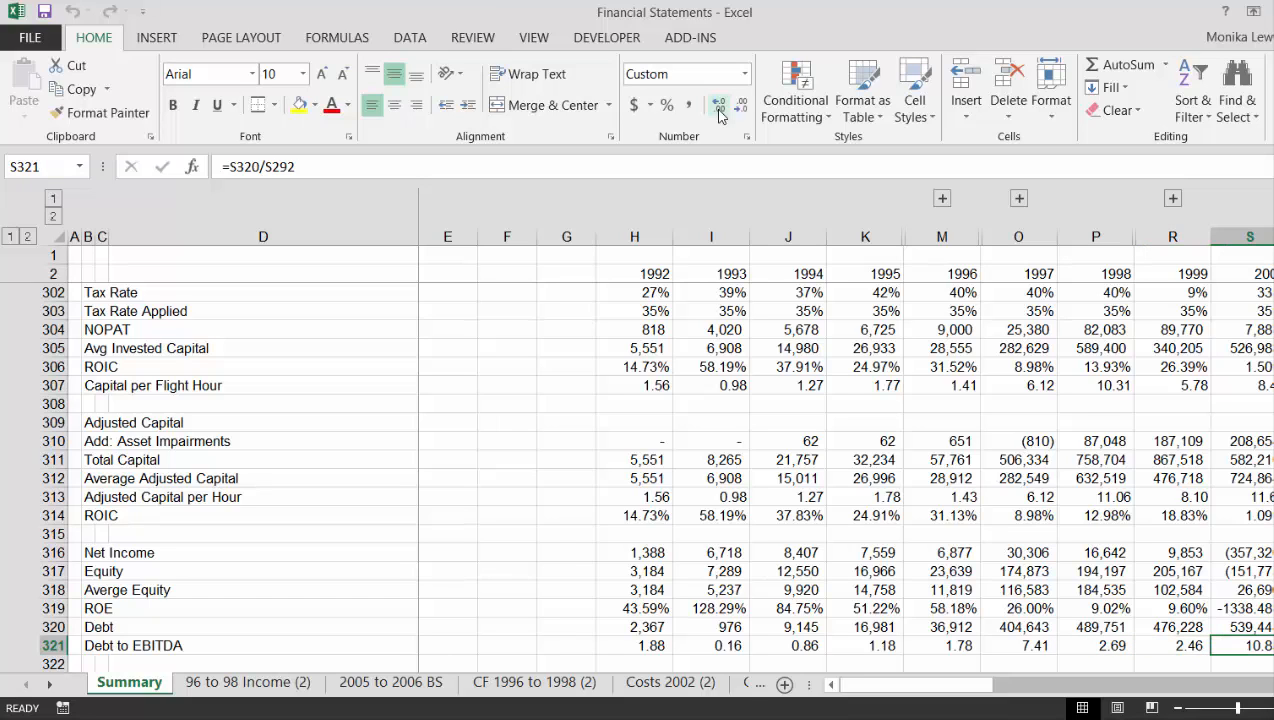
Bring the columns after 2000 into view and compare the Debt to EBITDA ratios for 1999 to 2001
{"action": "key", "text": "ctrl+BackSpace"}
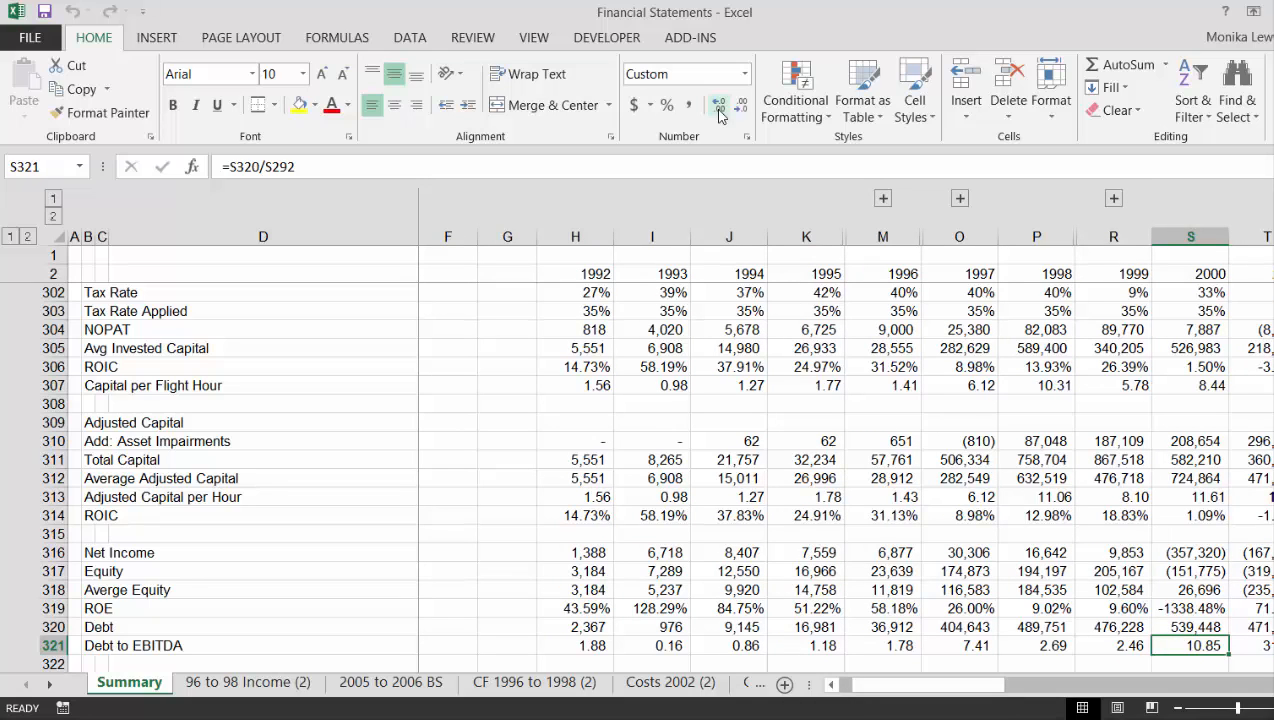
{"action": "key", "text": "Right"}
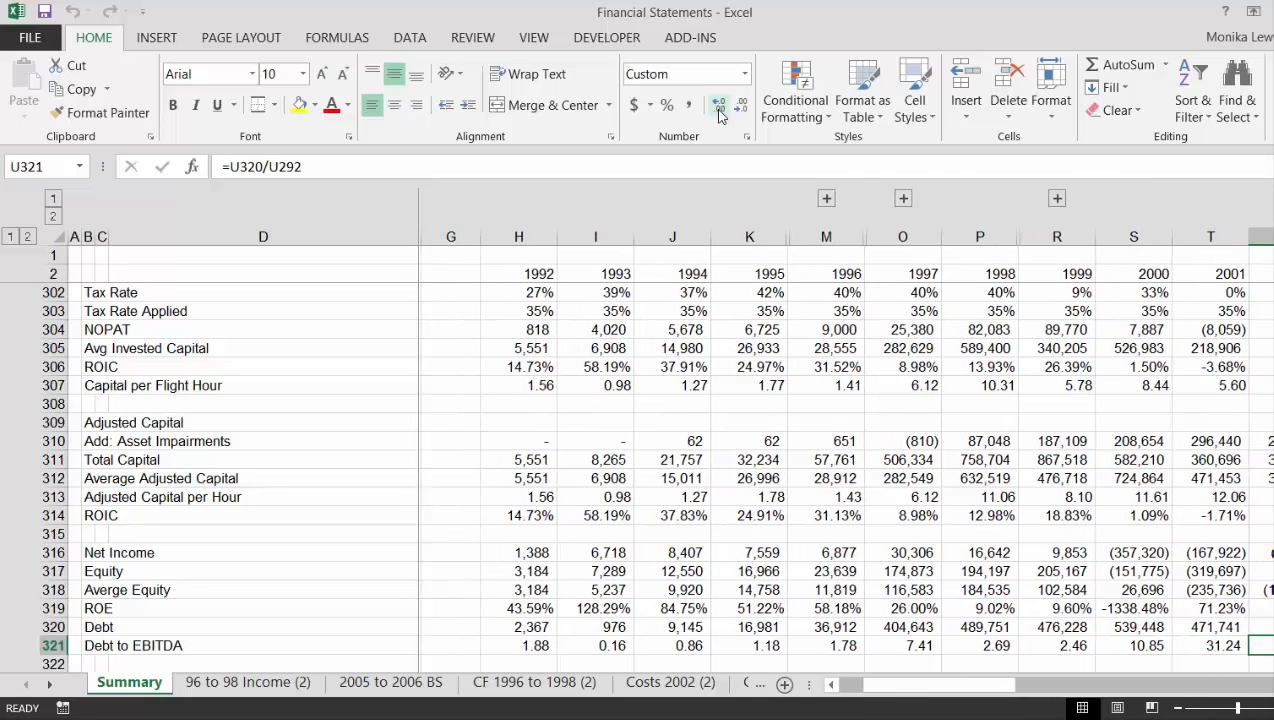
{"action": "key", "text": "Left"}
{"action": "key", "text": "Left"}
{"action": "key", "text": "Right"}
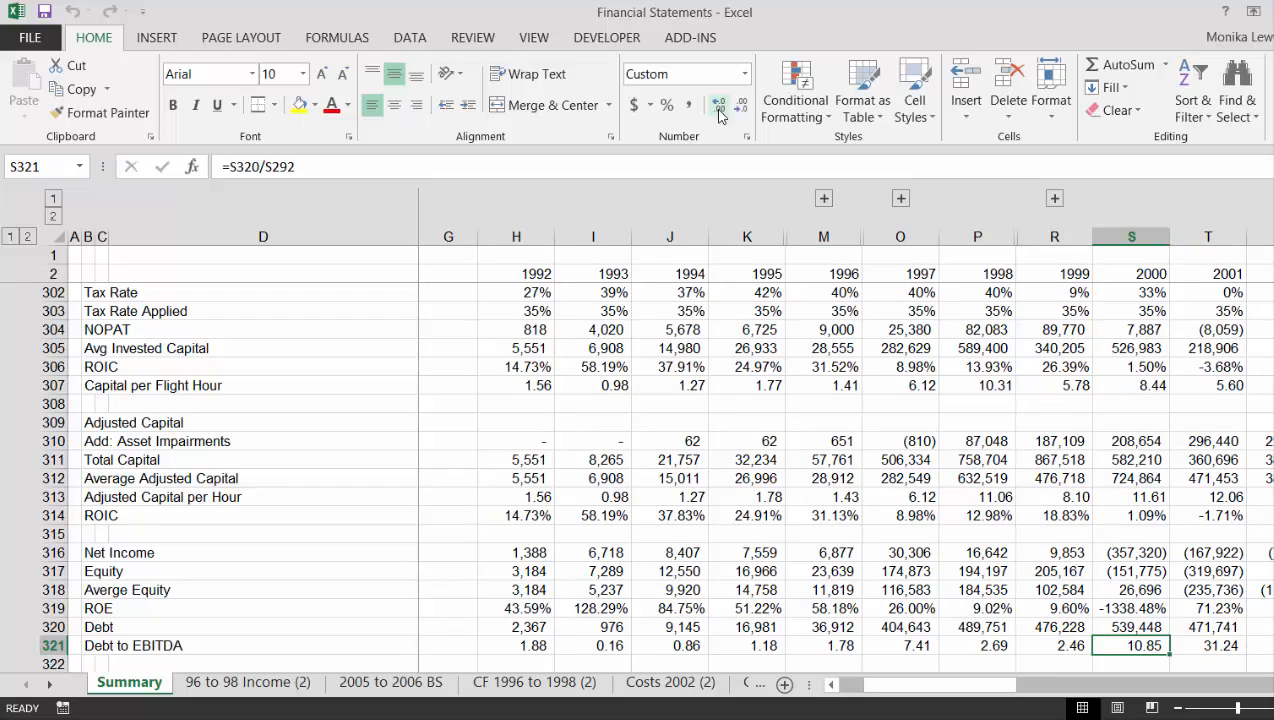
{"action": "key", "text": "Right"}
{"action": "key", "text": "Left"}
{"action": "key", "text": "Right"}
{"action": "key", "text": "Left"}
{"action": "key", "text": "Right"}
{"action": "key", "text": "Right"}
{"action": "key", "text": "Left"}
{"action": "key", "text": "Left"}
{"action": "key", "text": "Left"}
{"action": "key", "text": "Left"}
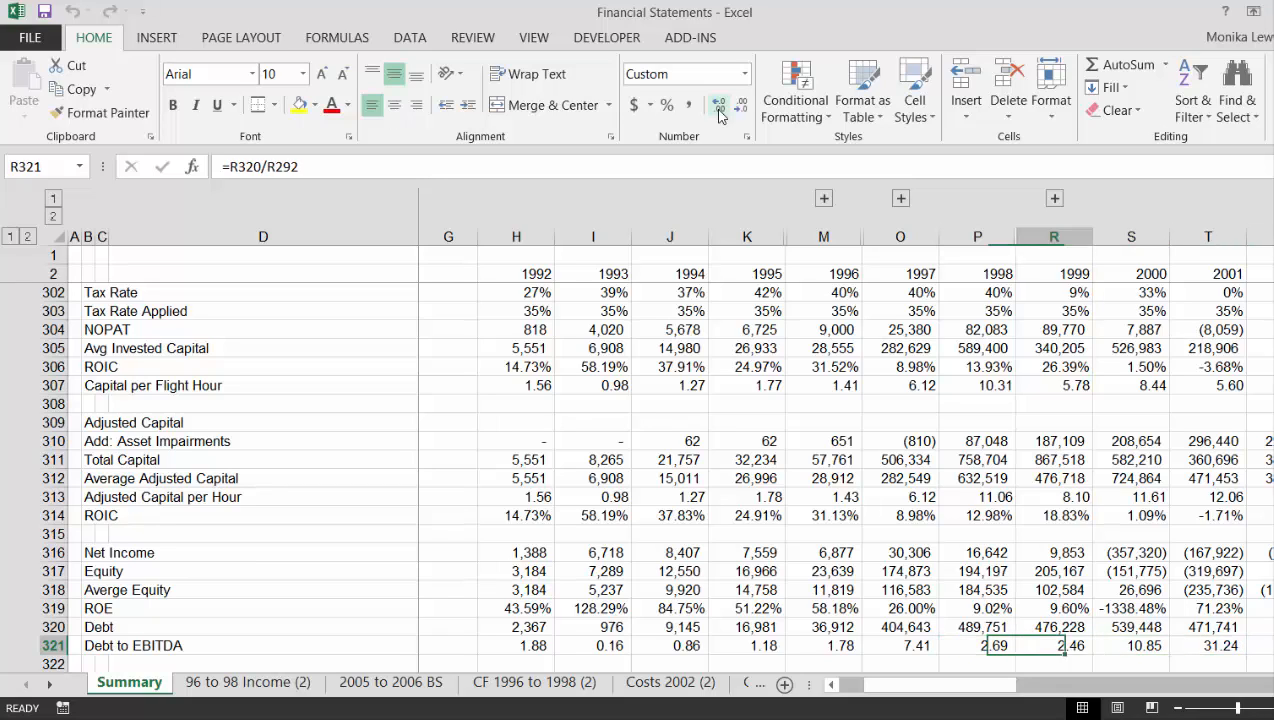
Compare the 1998, 1999 and 2000 Debt to EBITDA ratios in row 321
{"action": "key", "text": "Right"}
{"action": "key", "text": "Right"}
{"action": "key", "text": "Left"}
{"action": "key", "text": "Left"}
{"action": "key", "text": "Left"}
{"action": "key", "text": "Right"}
{"action": "key", "text": "Right"}
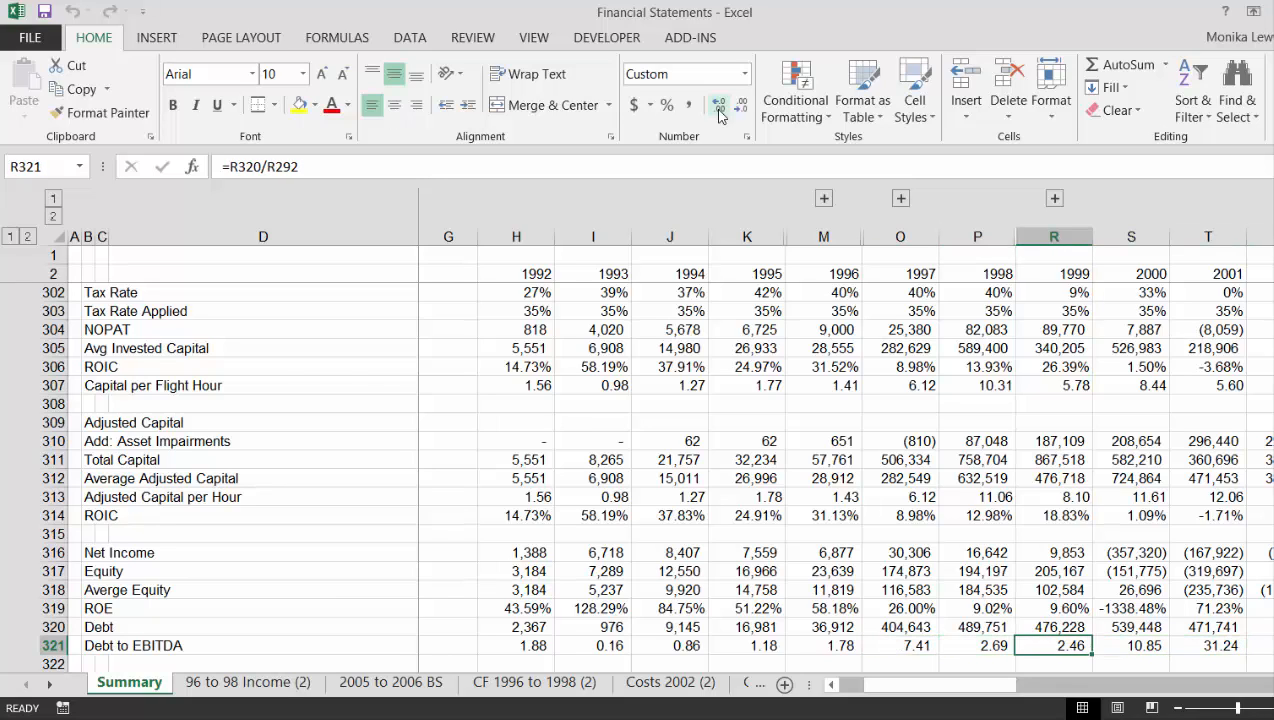
{"action": "key", "text": "Right"}
{"action": "key", "text": "Left"}
{"action": "key", "text": "Left"}
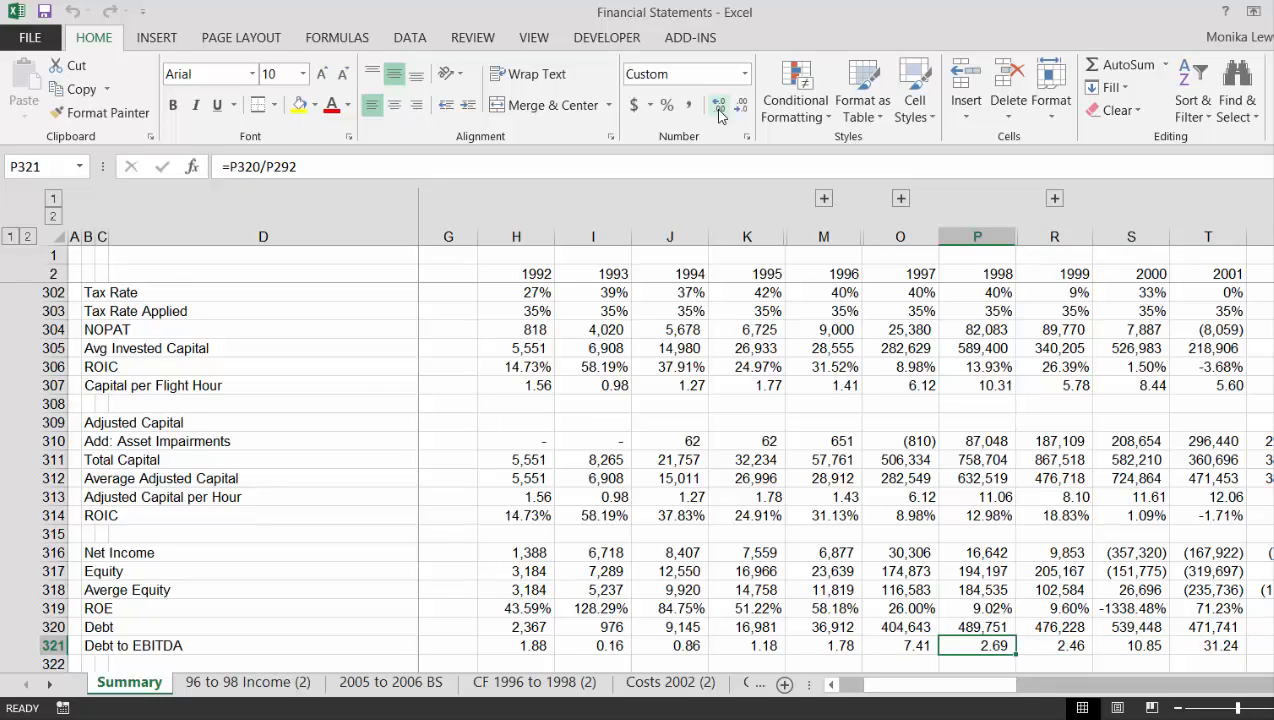
Examine the EBITDA values in row 292 from 1998 through 2001 that feed the debt ratios
{"action": "key", "text": "Up"}
{"action": "key", "text": "Up"}
{"action": "key", "text": "Up"}
{"action": "key", "text": "Up"}
{"action": "key", "text": "Up"}
{"action": "key", "text": "Up"}
{"action": "key", "text": "Up"}
{"action": "key", "text": "Up"}
{"action": "key", "text": "Up"}
{"action": "key", "text": "Up"}
{"action": "key", "text": "Up"}
{"action": "key", "text": "Up"}
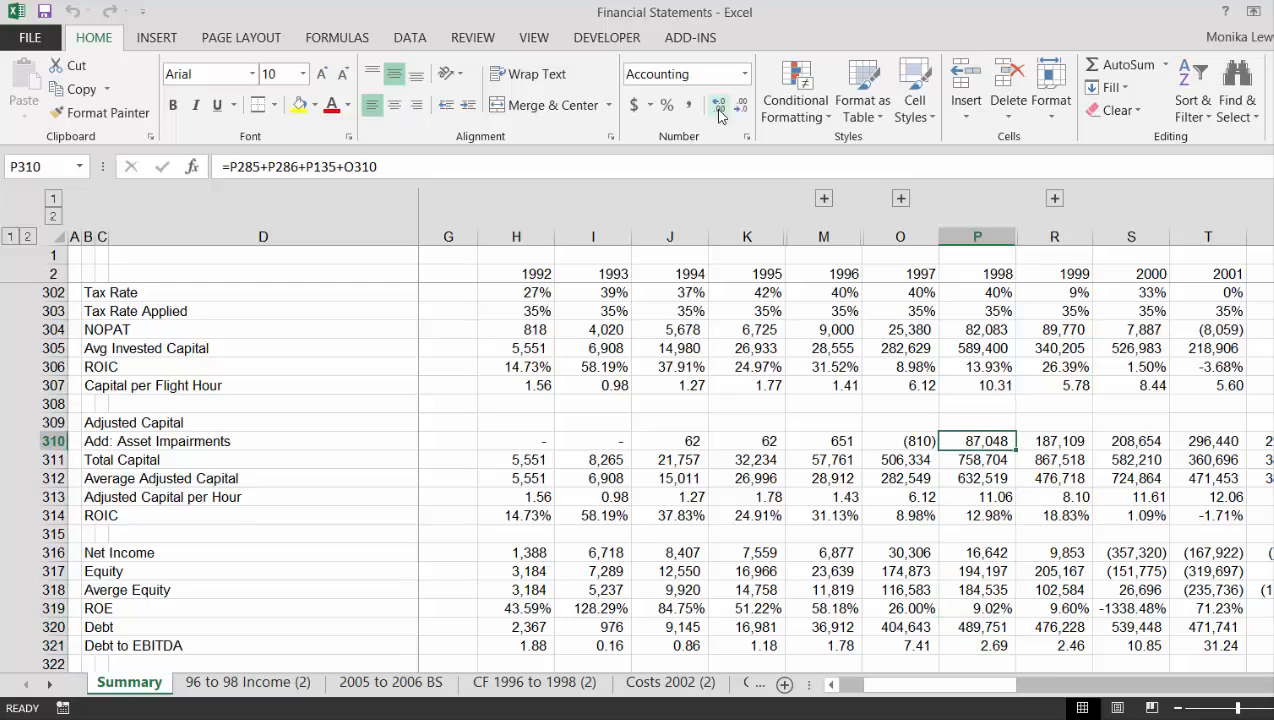
{"action": "key", "text": "Up"}
{"action": "key", "text": "Up"}
{"action": "key", "text": "Up"}
{"action": "key", "text": "Up"}
{"action": "key", "text": "Up"}
{"action": "key", "text": "Up"}
{"action": "key", "text": "Up"}
{"action": "key", "text": "Up"}
{"action": "key", "text": "Up"}
{"action": "key", "text": "Up"}
{"action": "key", "text": "Up"}
{"action": "key", "text": "Up"}
{"action": "key", "text": "Up"}
{"action": "key", "text": "Up"}
{"action": "key", "text": "Up"}
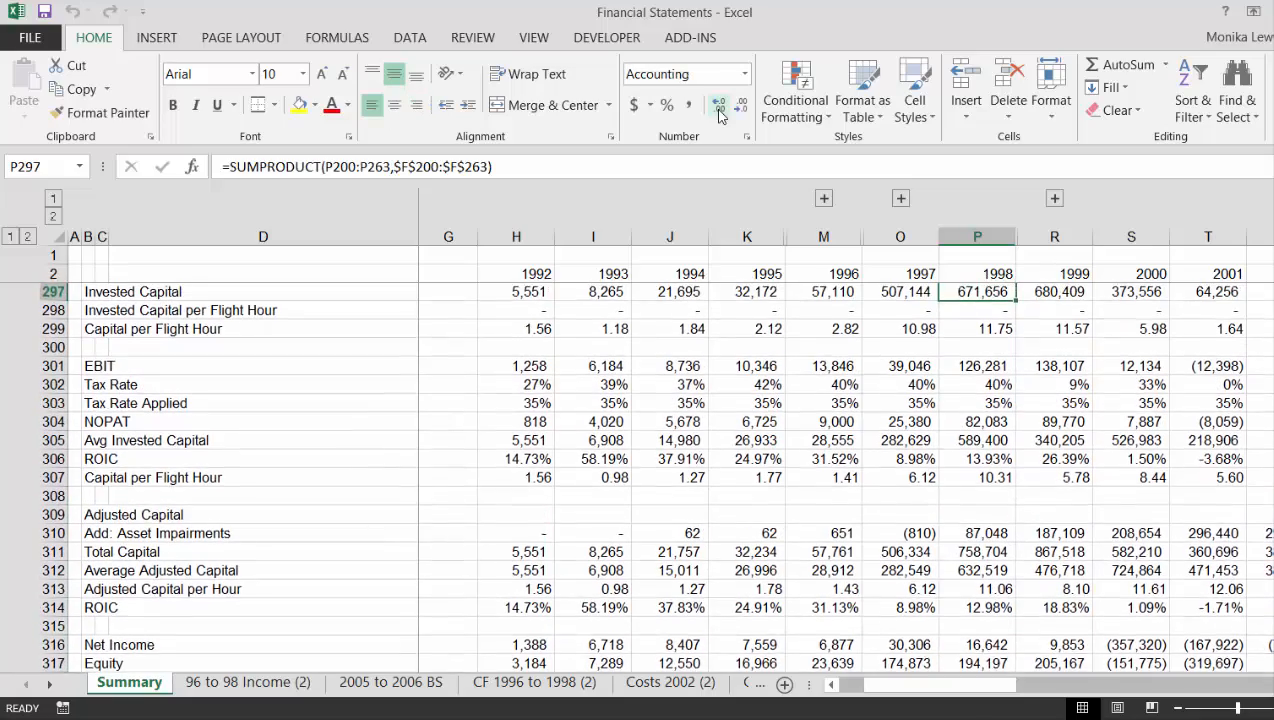
{"action": "key", "text": "Up"}
{"action": "key", "text": "Up"}
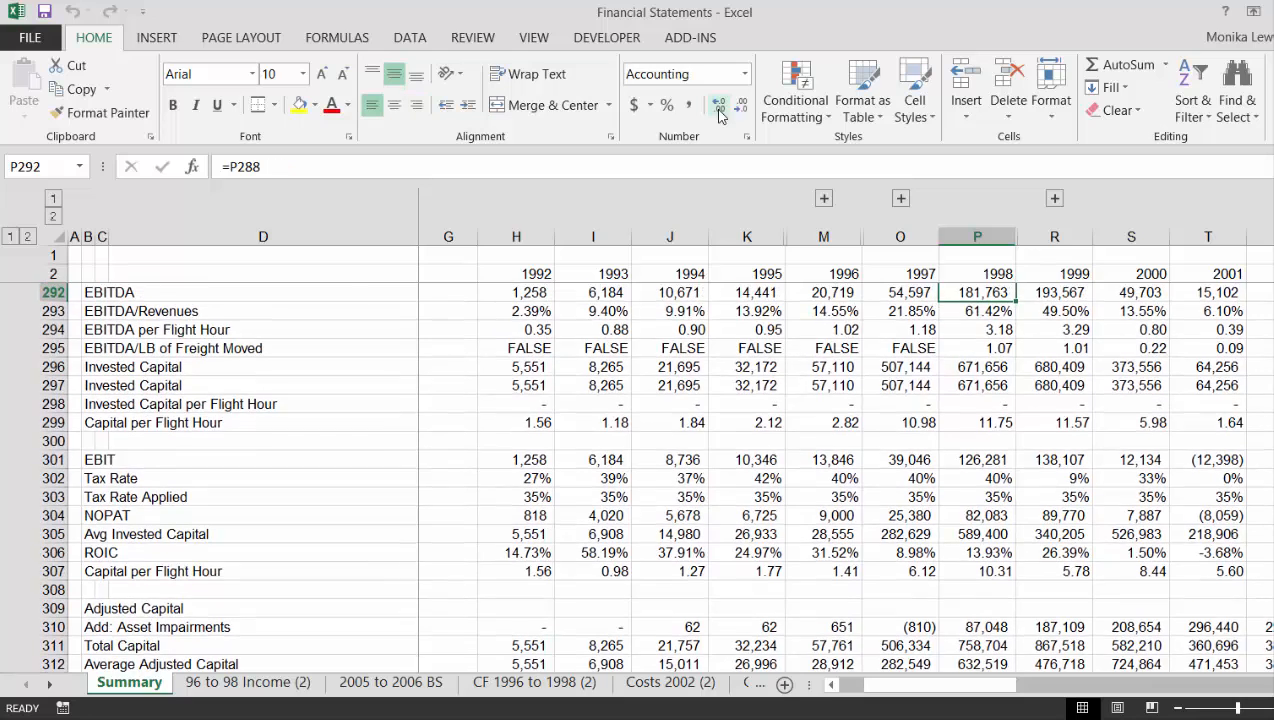
{"action": "key", "text": "Up"}
{"action": "key", "text": "Down"}
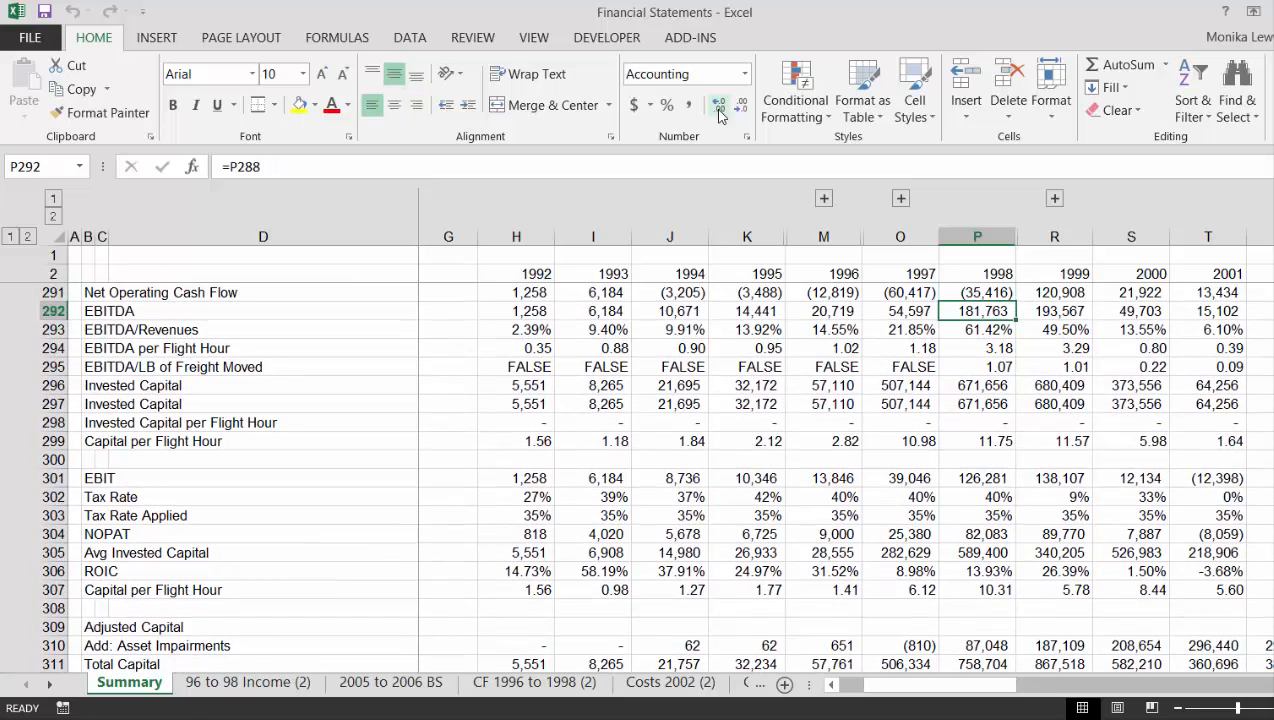
{"action": "key", "text": "Right"}
{"action": "key", "text": "Right"}
{"action": "key", "text": "Left"}
{"action": "key", "text": "Right"}
{"action": "key", "text": "Down"}
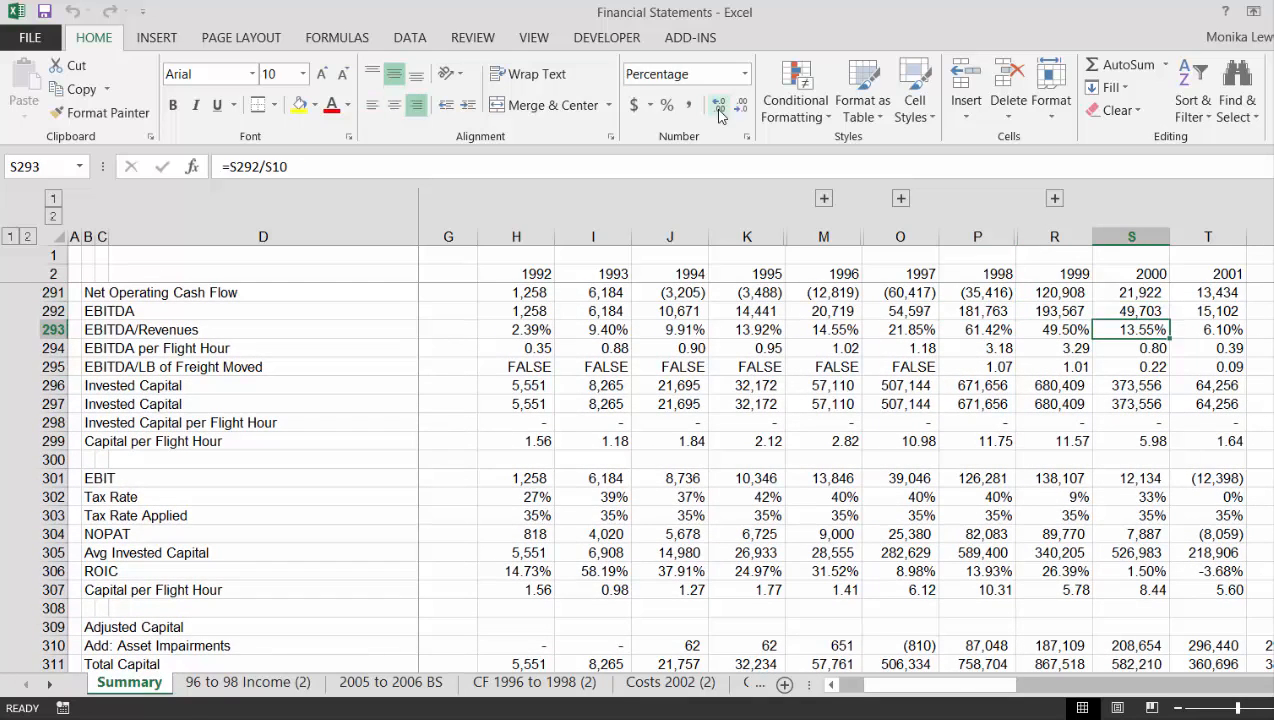
{"action": "key", "text": "Up"}
{"action": "key", "text": "Right"}
{"action": "key", "text": "Left"}
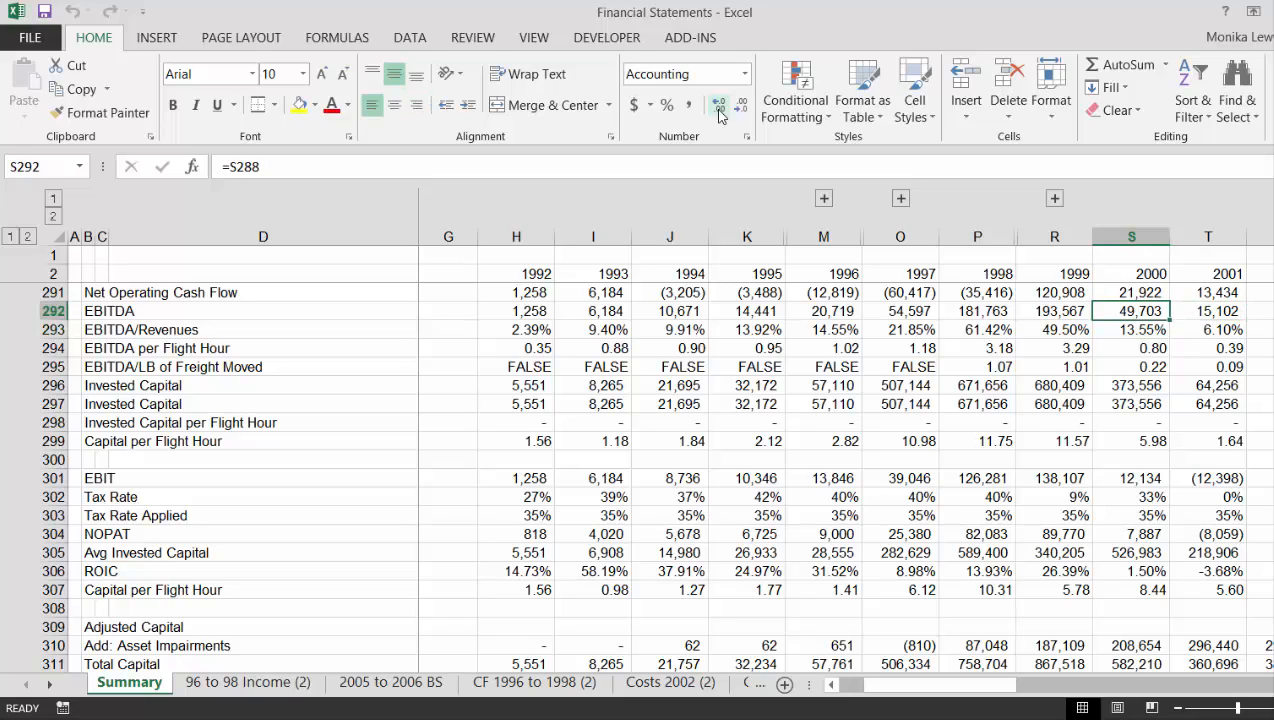
Return to row 321 and review the Debt to EBITDA ratios from 1997 through 2007
{"action": "key", "text": "Down"}
{"action": "key", "text": "Down"}
{"action": "key", "text": "Down"}
{"action": "key", "text": "Down"}
{"action": "key", "text": "Down"}
{"action": "key", "text": "Down"}
{"action": "key", "text": "Down"}
{"action": "key", "text": "Down"}
{"action": "key", "text": "Down"}
{"action": "key", "text": "Down"}
{"action": "key", "text": "Down"}
{"action": "key", "text": "Down"}
{"action": "key", "text": "Down"}
{"action": "key", "text": "Down"}
{"action": "key", "text": "Down"}
{"action": "key", "text": "Down"}
{"action": "key", "text": "Down"}
{"action": "key", "text": "Down"}
{"action": "key", "text": "Down"}
{"action": "key", "text": "Down"}
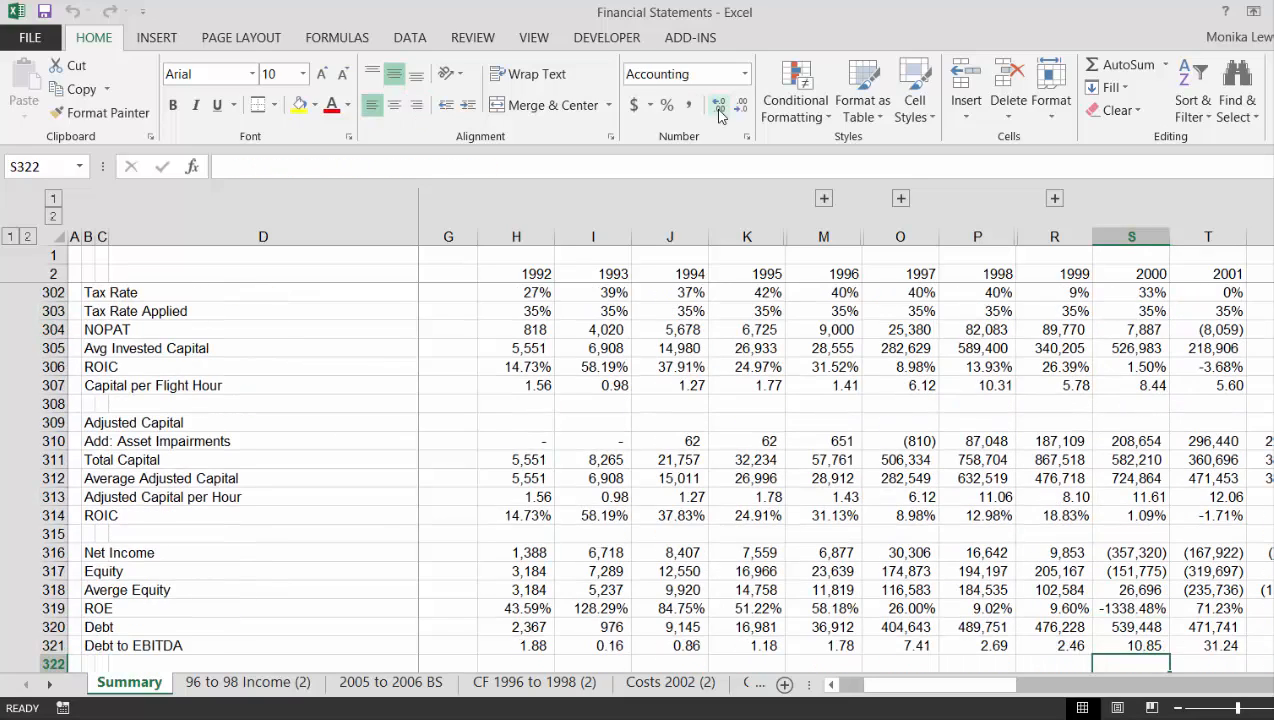
{"action": "key", "text": "Down"}
{"action": "key", "text": "Up"}
{"action": "key", "text": "Up"}
{"action": "key", "text": "Left"}
{"action": "key", "text": "Left"}
{"action": "key", "text": "Left"}
{"action": "key", "text": "Right"}
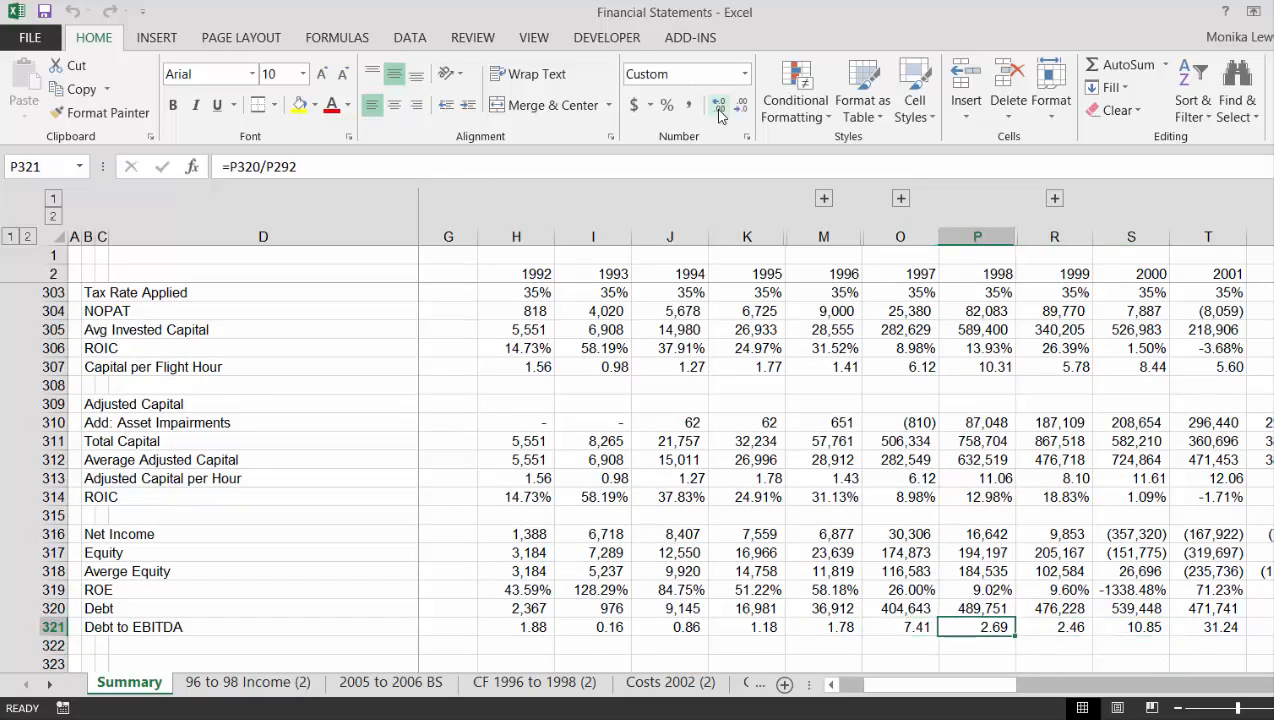
{"action": "key", "text": "Right"}
{"action": "key", "text": "Right"}
{"action": "key", "text": "Right"}
{"action": "key", "text": "ctrl+Right"}
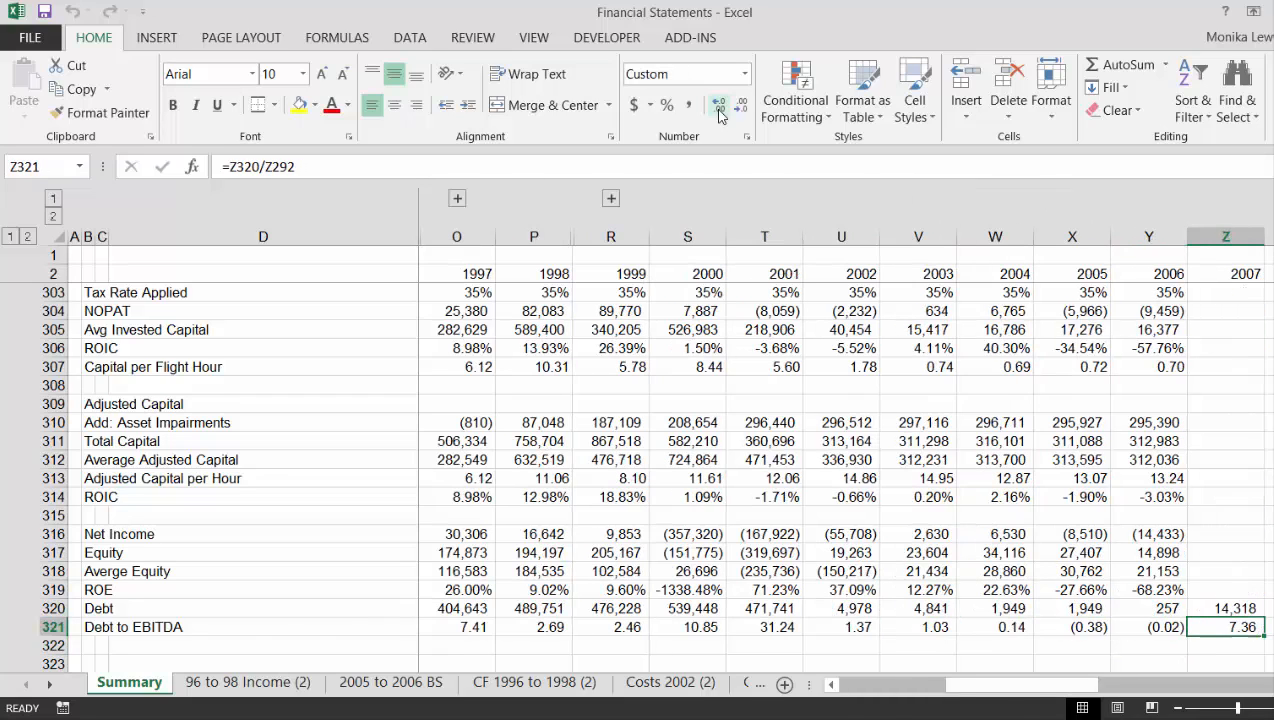
Label a new row below Debt to EBITDA as "Total Capital" in B322
{"action": "key", "text": "Left"}
{"action": "key", "text": "Left"}
{"action": "key", "text": "Left"}
{"action": "key", "text": "Left"}
{"action": "key", "text": "Left"}
{"action": "key", "text": "Left"}
{"action": "key", "text": "Left"}
{"action": "key", "text": "Left"}
{"action": "key", "text": "Left"}
{"action": "key", "text": "Left"}
{"action": "key", "text": "Left"}
{"action": "key", "text": "Left"}
{"action": "key", "text": "Left"}
{"action": "key", "text": "Left"}
{"action": "key", "text": "Left"}
{"action": "key", "text": "Left"}
{"action": "key", "text": "Left"}
{"action": "key", "text": "Left"}
{"action": "key", "text": "Left"}
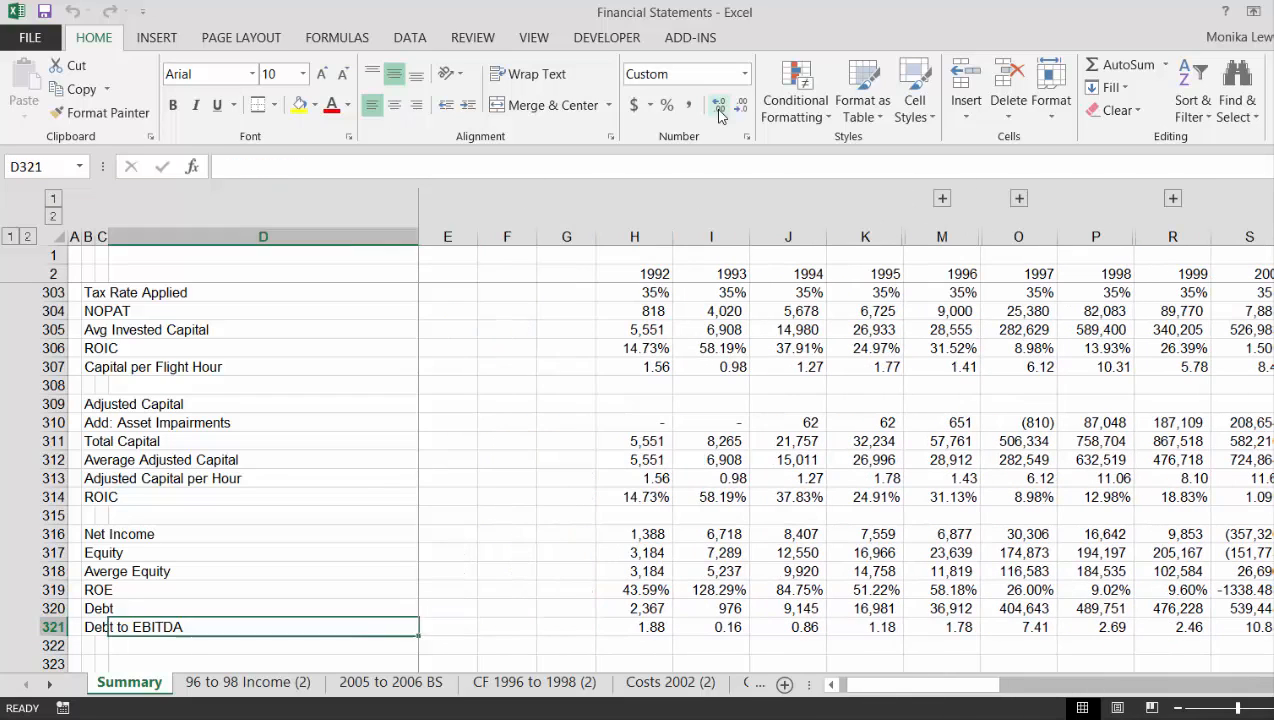
{"action": "key", "text": "Left"}
{"action": "key", "text": "Left"}
{"action": "key", "text": "Left"}
{"action": "key", "text": "Down"}
{"action": "key", "text": "Right"}
{"action": "key", "text": "Right"}
{"action": "key", "text": "Down"}
{"action": "key", "text": "Left"}
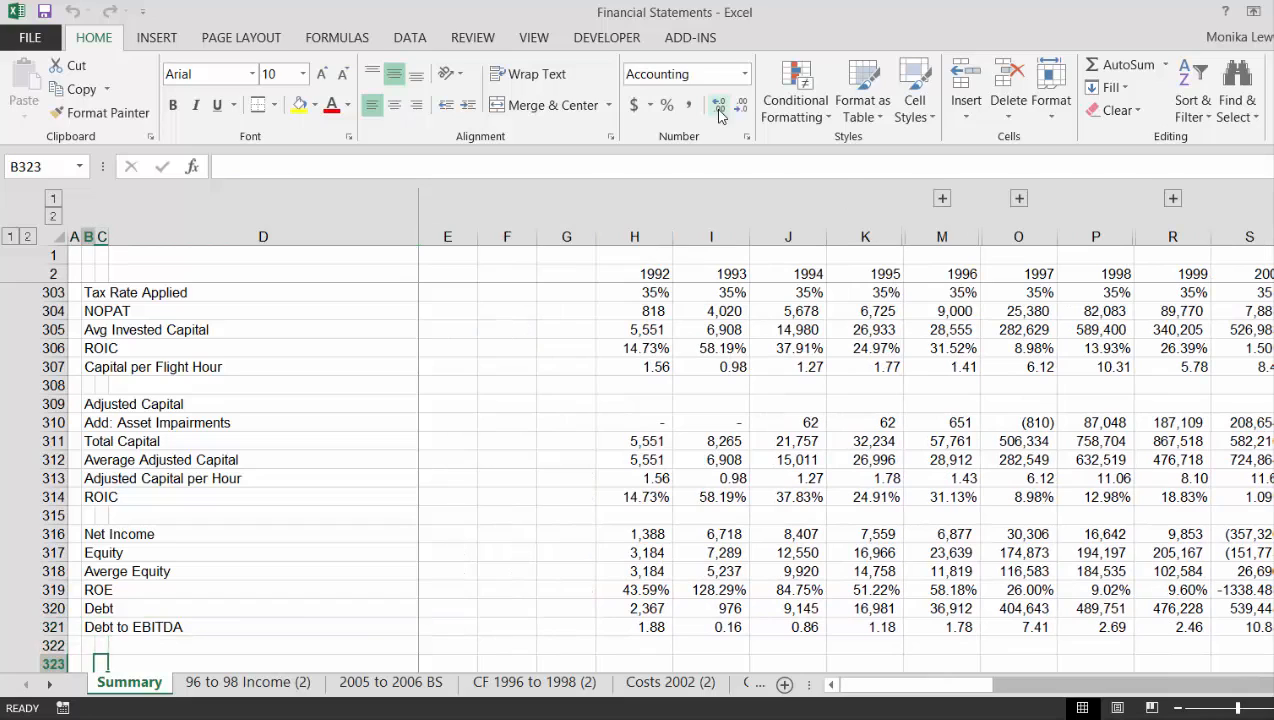
{"action": "key", "text": "Up"}
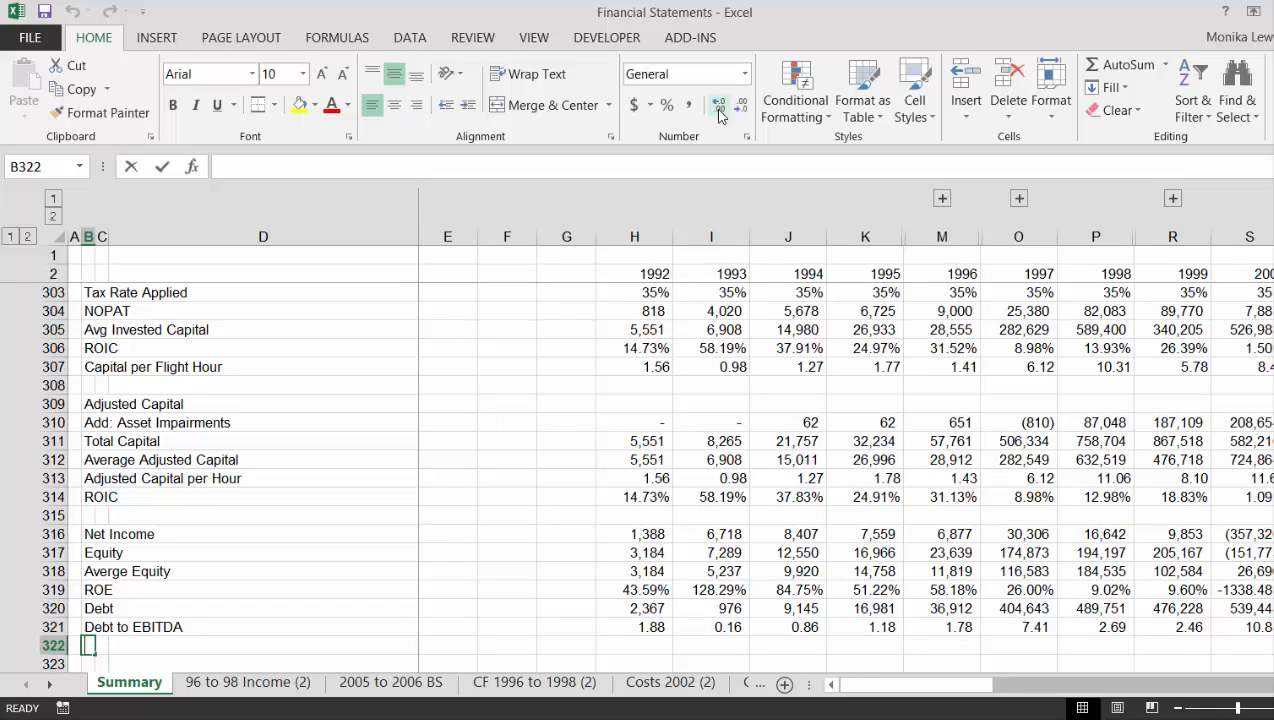
{"action": "type", "text": "Total Capital"}
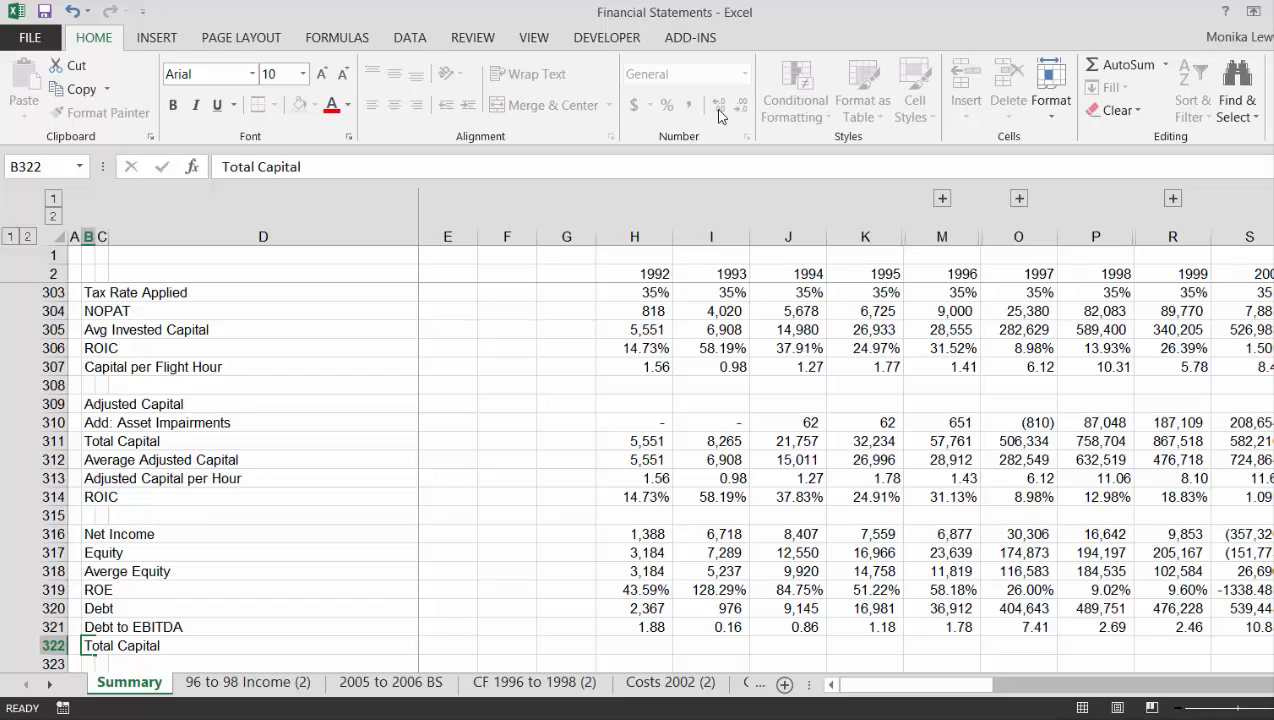
{"action": "key", "text": "Return"}
Calculate 1992 total capital in H322 as debt plus equity with =H320+H317, and fill it right across the other years
{"action": "key", "text": "Up"}
{"action": "key", "text": "Right"}
{"action": "key", "text": "Right"}
{"action": "key", "text": "Right"}
{"action": "key", "text": "Right"}
{"action": "key", "text": "Right"}
{"action": "key", "text": "Right"}
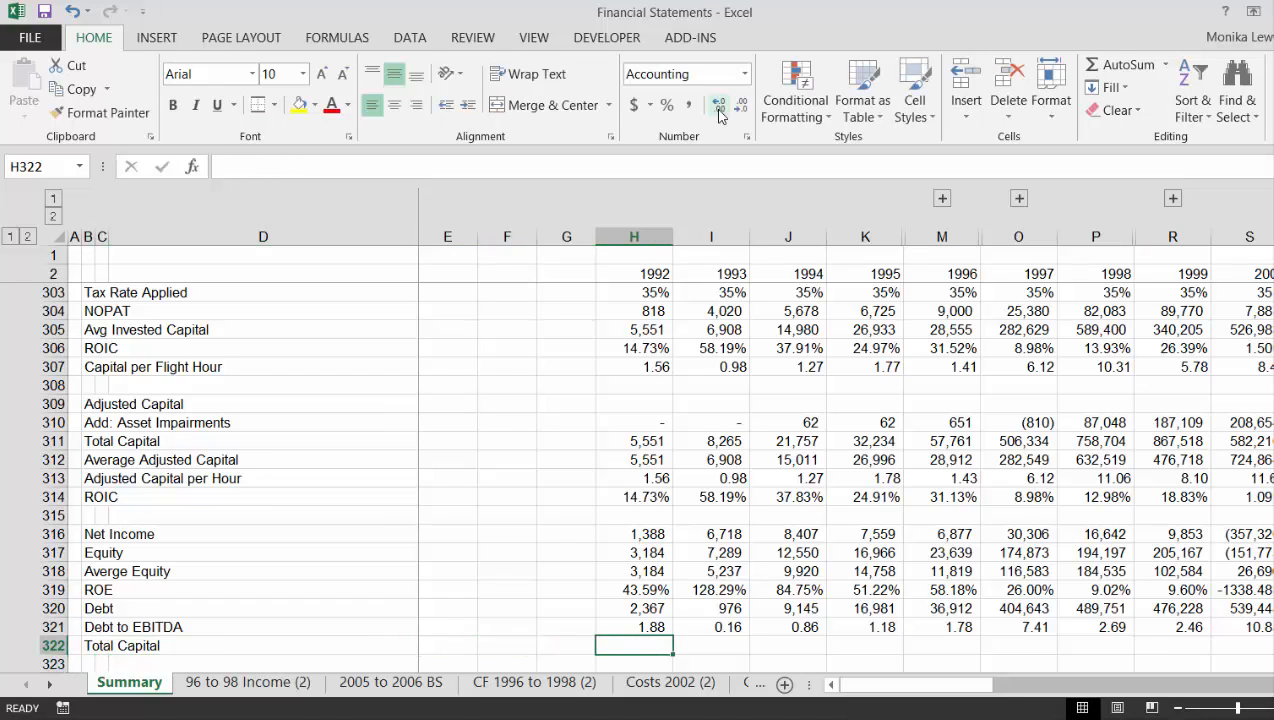
{"action": "type", "text": "="}
{"action": "key", "text": "Up"}
{"action": "key", "text": "Up"}
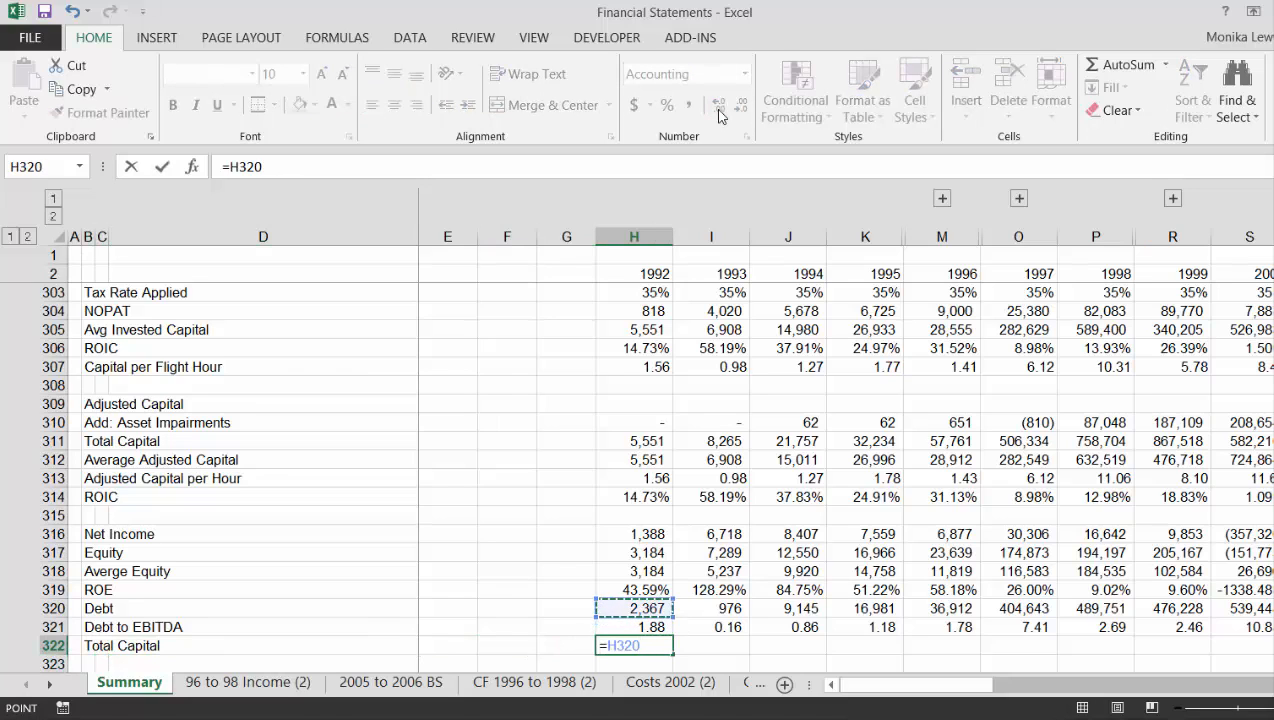
{"action": "type", "text": "+"}
{"action": "key", "text": "Up"}
{"action": "key", "text": "Up"}
{"action": "key", "text": "Up"}
{"action": "key", "text": "Up"}
{"action": "key", "text": "Up"}
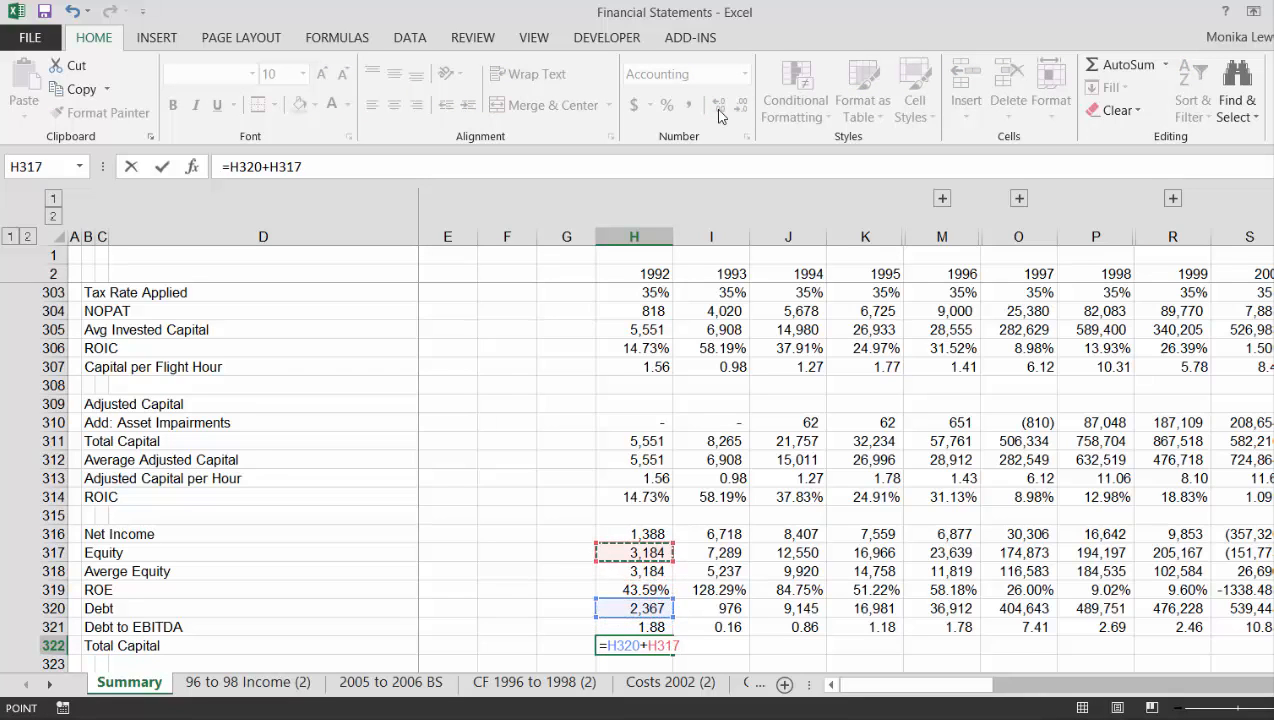
{"action": "key", "text": "ctrl+Return"}
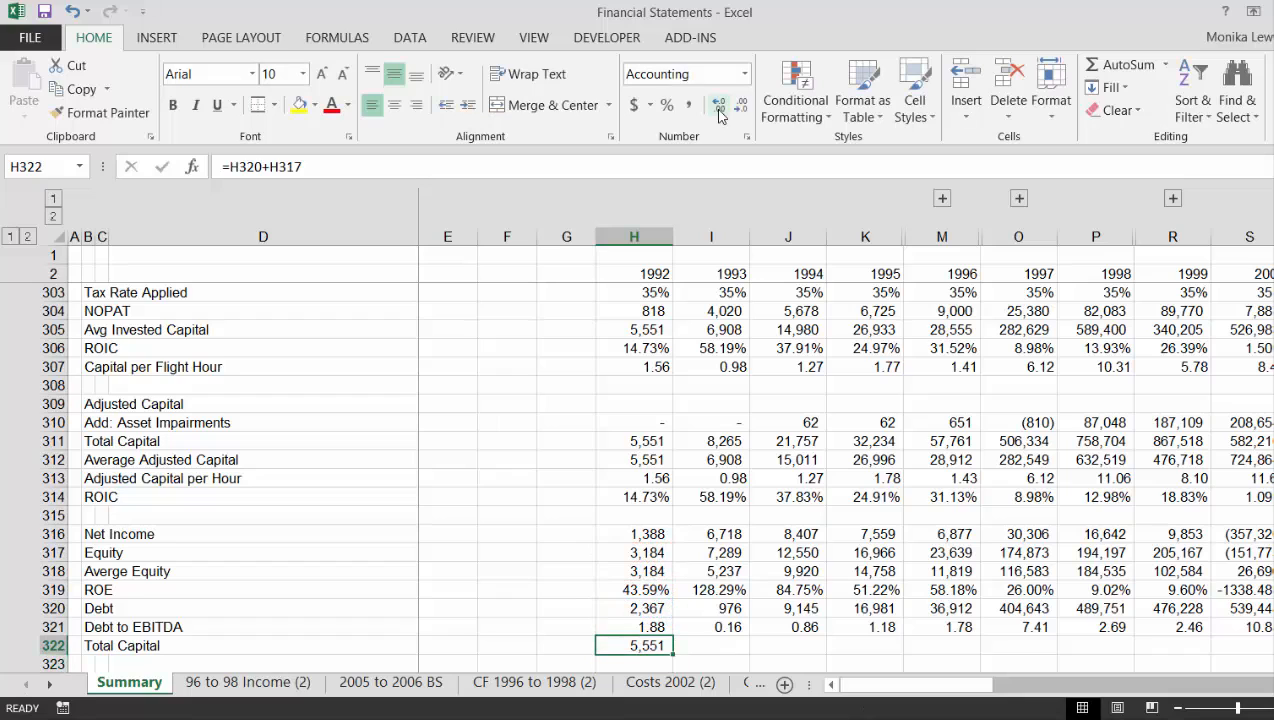
{"action": "key", "text": "ctrl+shift+Right"}
{"action": "key", "text": "ctrl+r"}
Label the row below Total Capital as "Debt to Cap" in B323
{"action": "key", "text": "Down"}
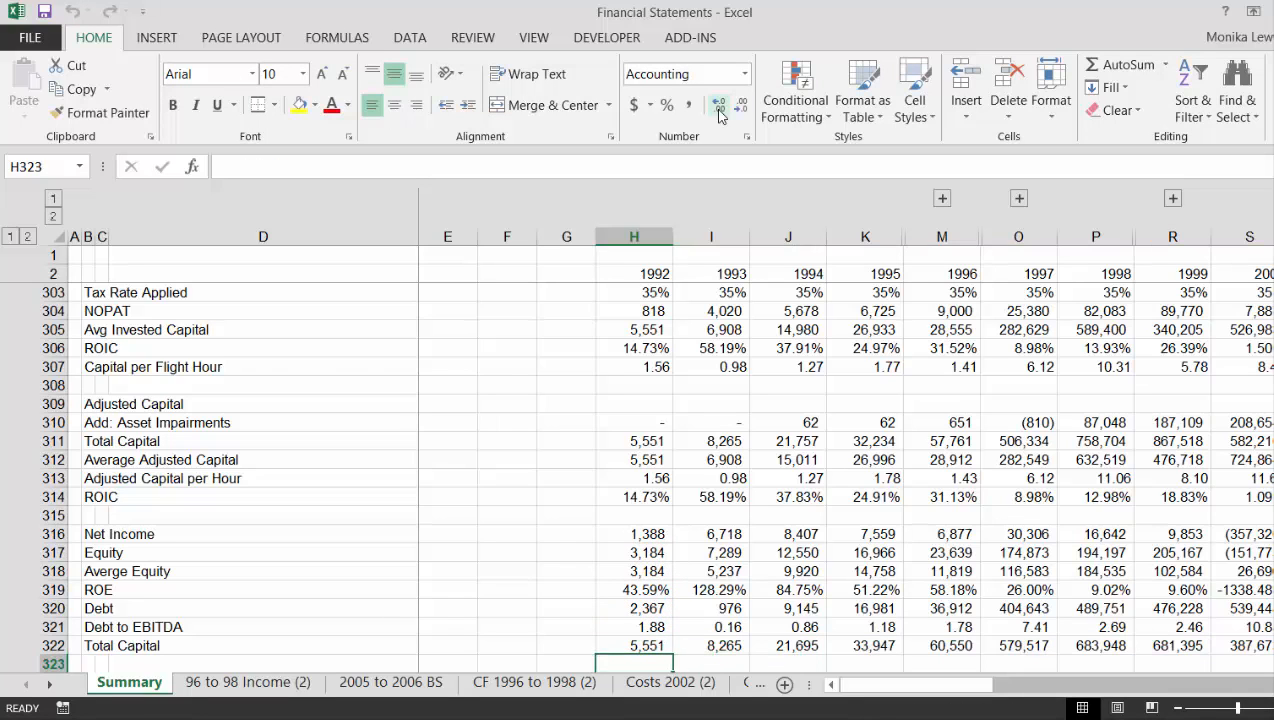
{"action": "key", "text": "Left"}
{"action": "key", "text": "Left"}
{"action": "key", "text": "Left"}
{"action": "key", "text": "Left"}
{"action": "key", "text": "Left"}
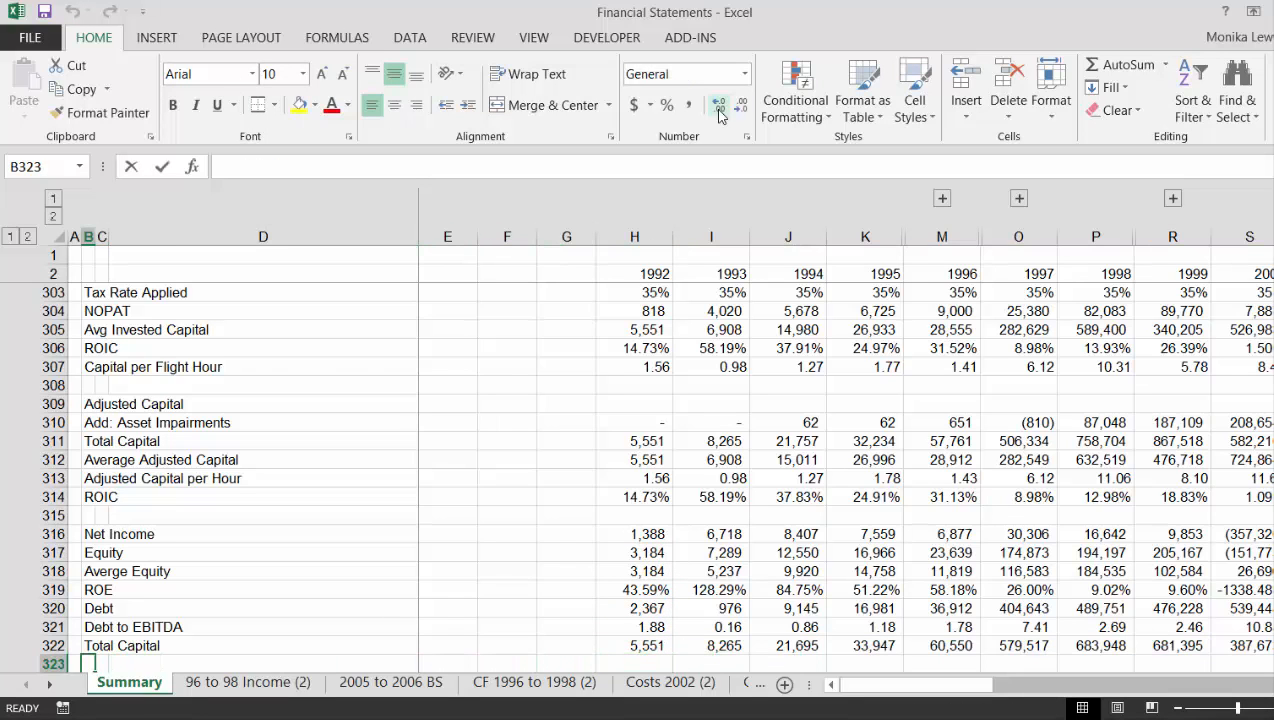
{"action": "type", "text": "Debt to "}
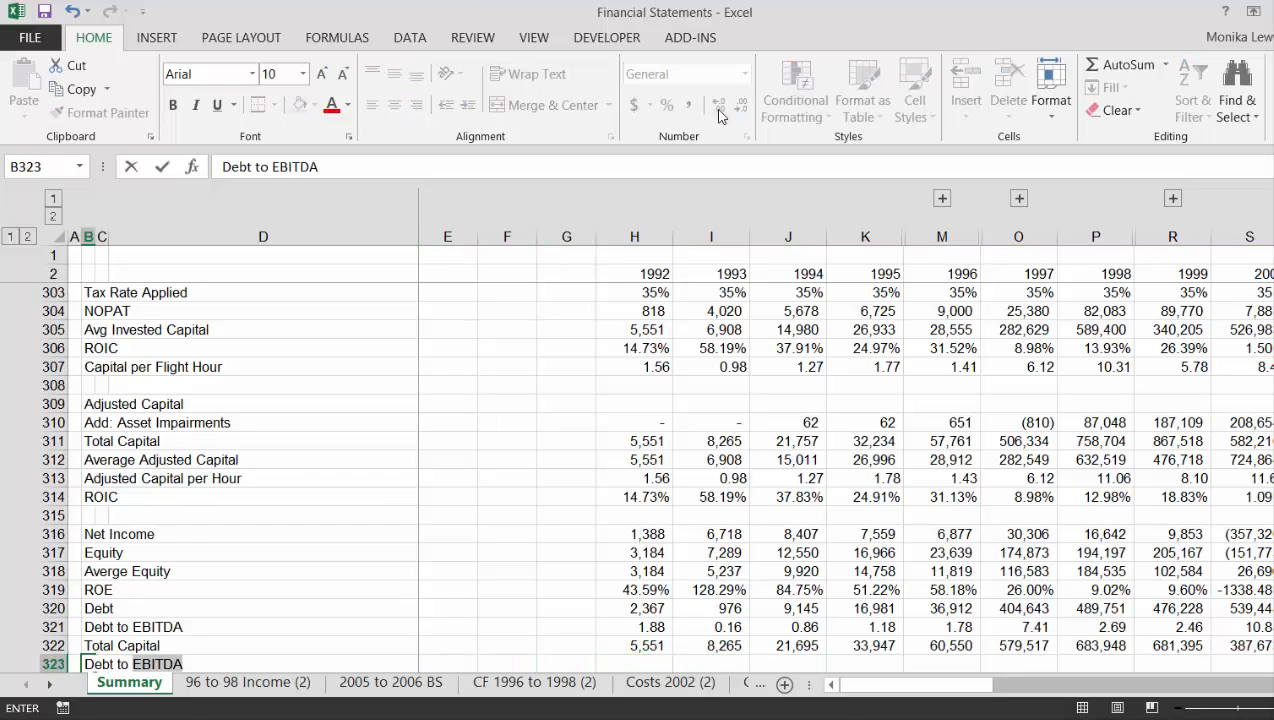
{"action": "type", "text": "Cap"}
{"action": "key", "text": "Return"}
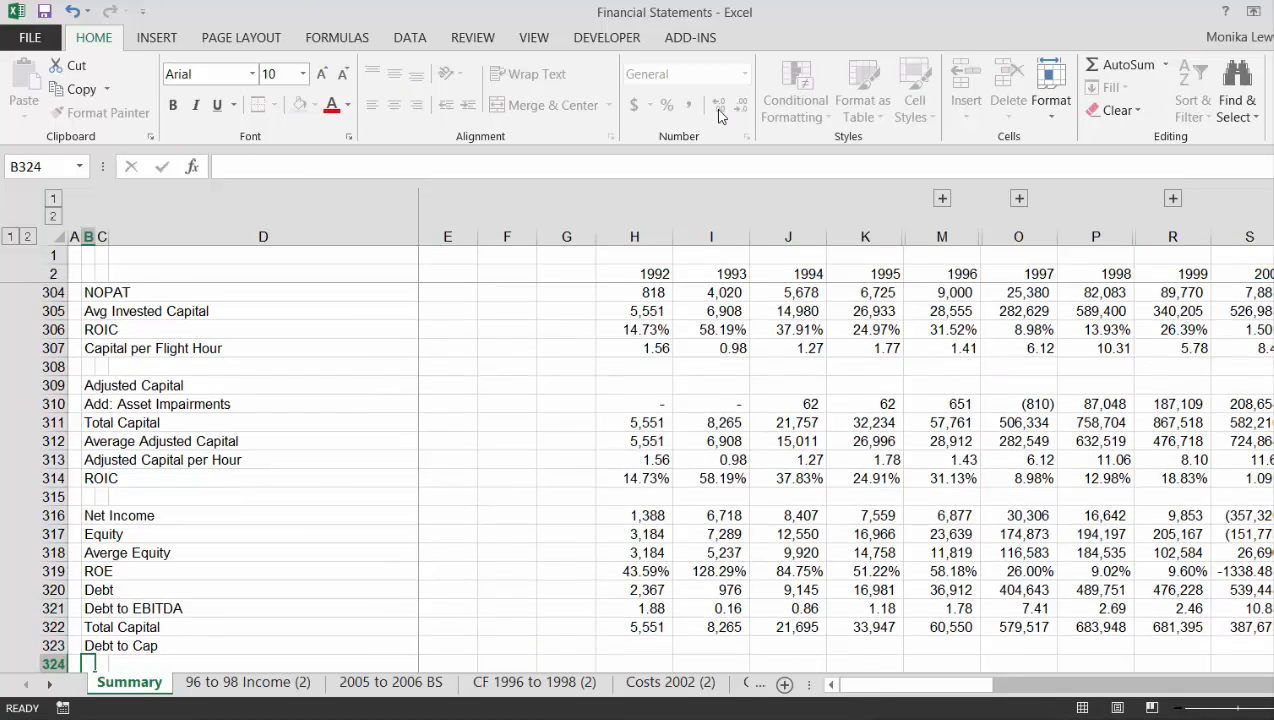
Insert two blank rows at row 324, directly below the Debt to Cap row
{"action": "key", "text": "Up"}
{"action": "key", "text": "Down"}
{"action": "key", "text": "shift+space"}
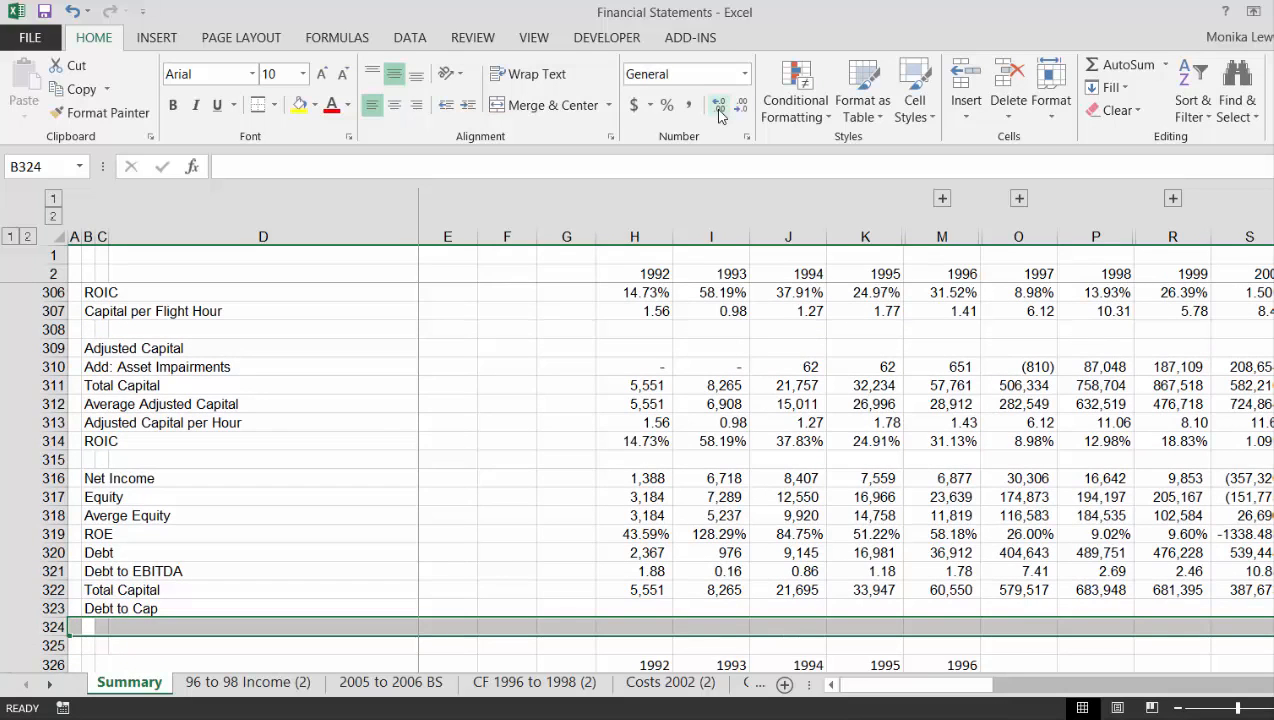
{"action": "key", "text": "ctrl+shift+plus"}
{"action": "key", "text": "ctrl+shift+plus"}
Calculate the 1992 Debt to Cap ratio in H323 with =H320/H322 and show it as a right-aligned percentage with two decimals
{"action": "key", "text": "Up"}
{"action": "key", "text": "Right"}
{"action": "key", "text": "Right"}
{"action": "key", "text": "Right"}
{"action": "key", "text": "Right"}
{"action": "key", "text": "Right"}
{"action": "key", "text": "Right"}
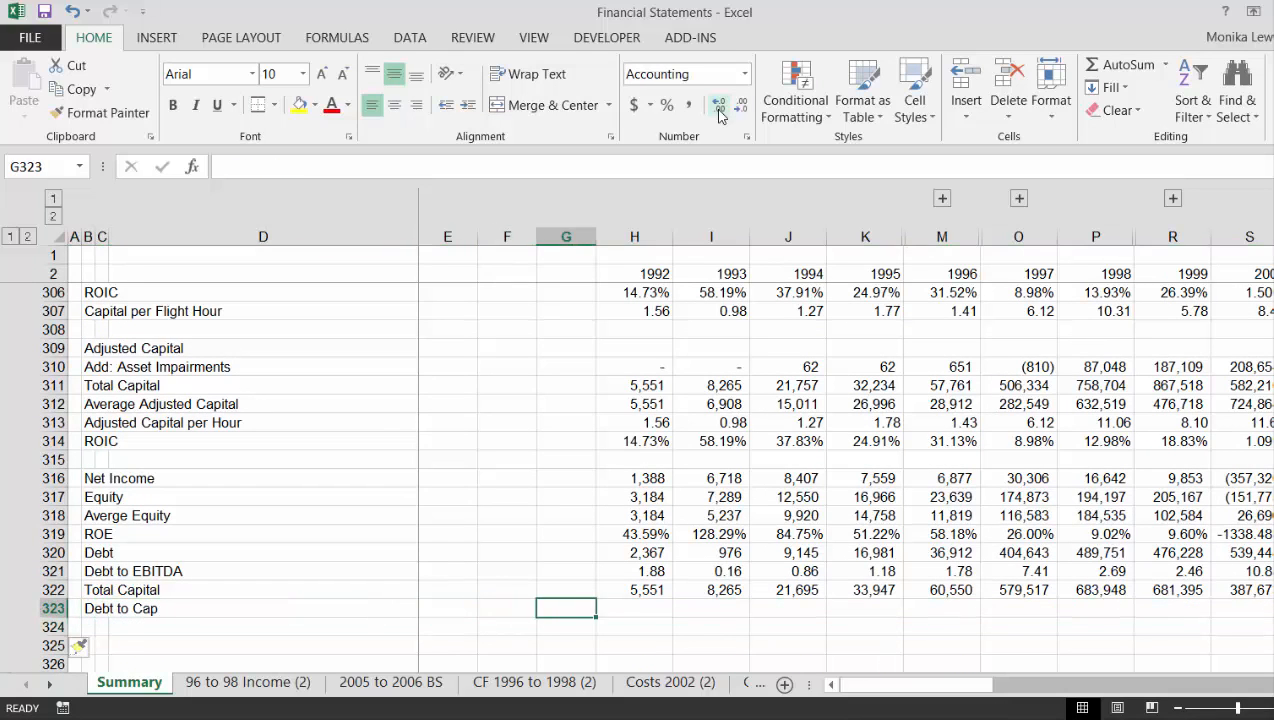
{"action": "type", "text": "="}
{"action": "key", "text": "Up"}
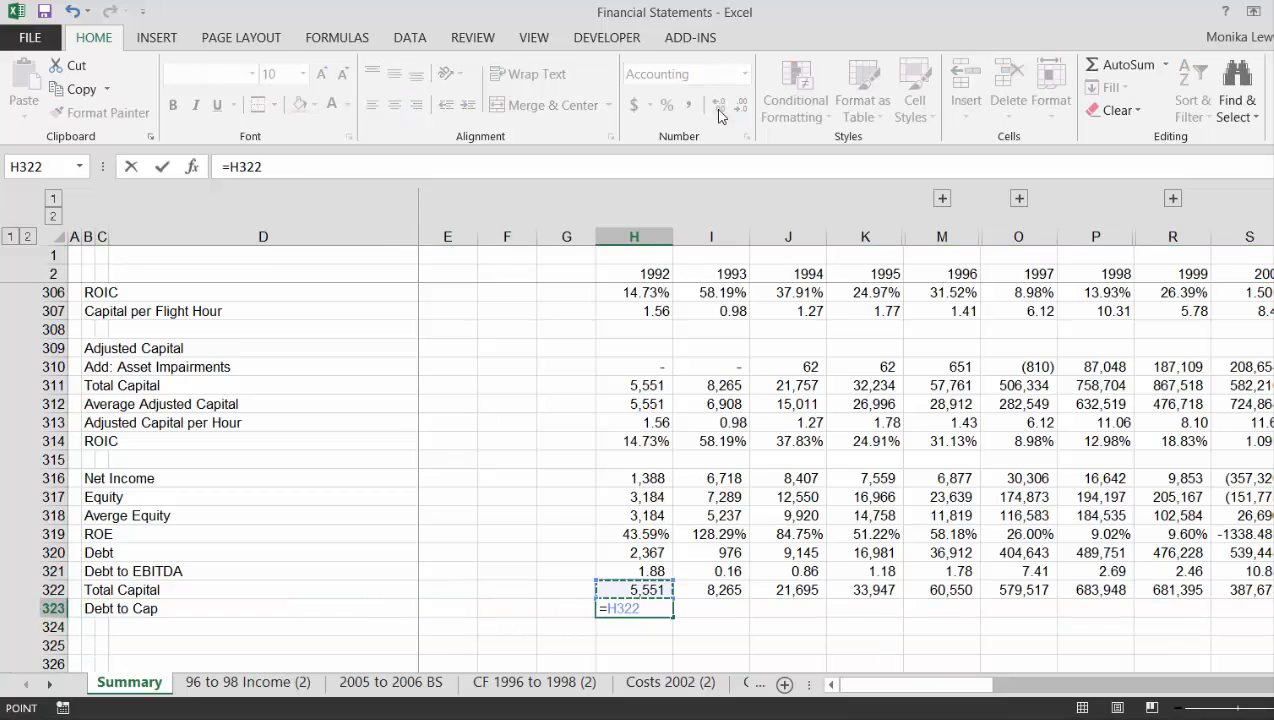
{"action": "key", "text": "Up"}
{"action": "key", "text": "Up"}
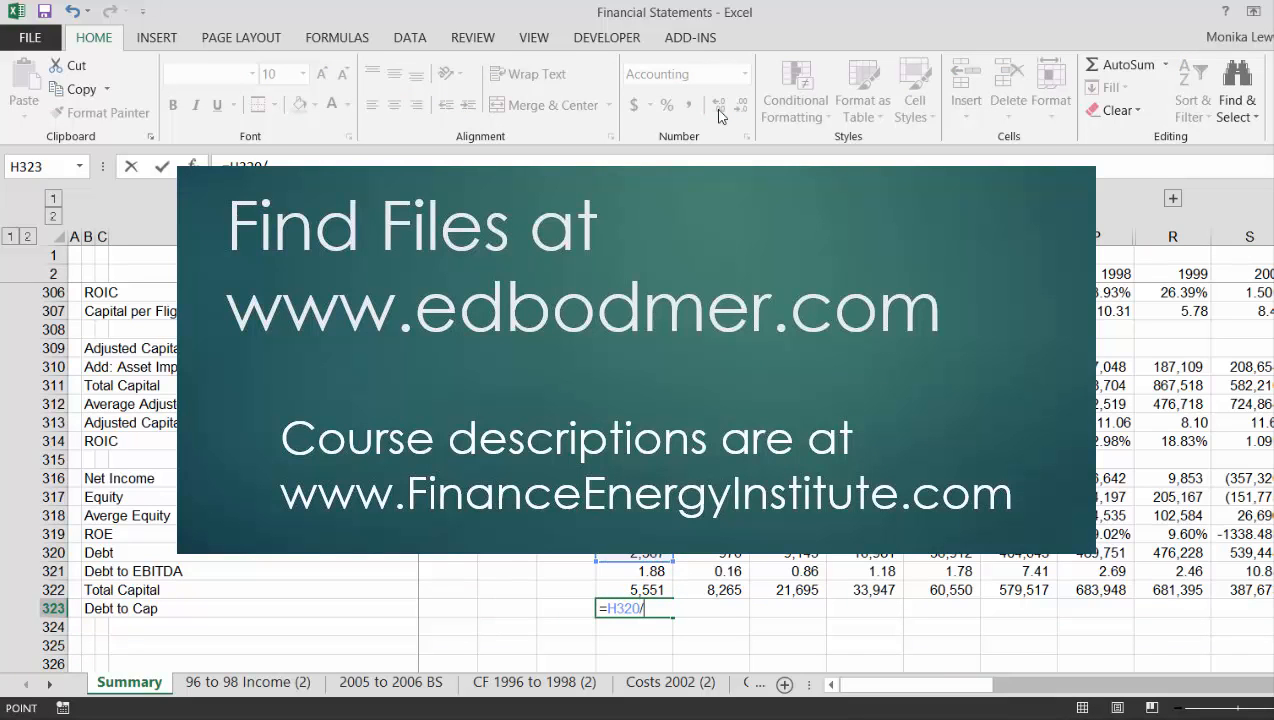
{"action": "type", "text": "/"}
{"action": "key", "text": "Up"}
{"action": "key", "text": "Return"}
{"action": "key", "text": "Up"}
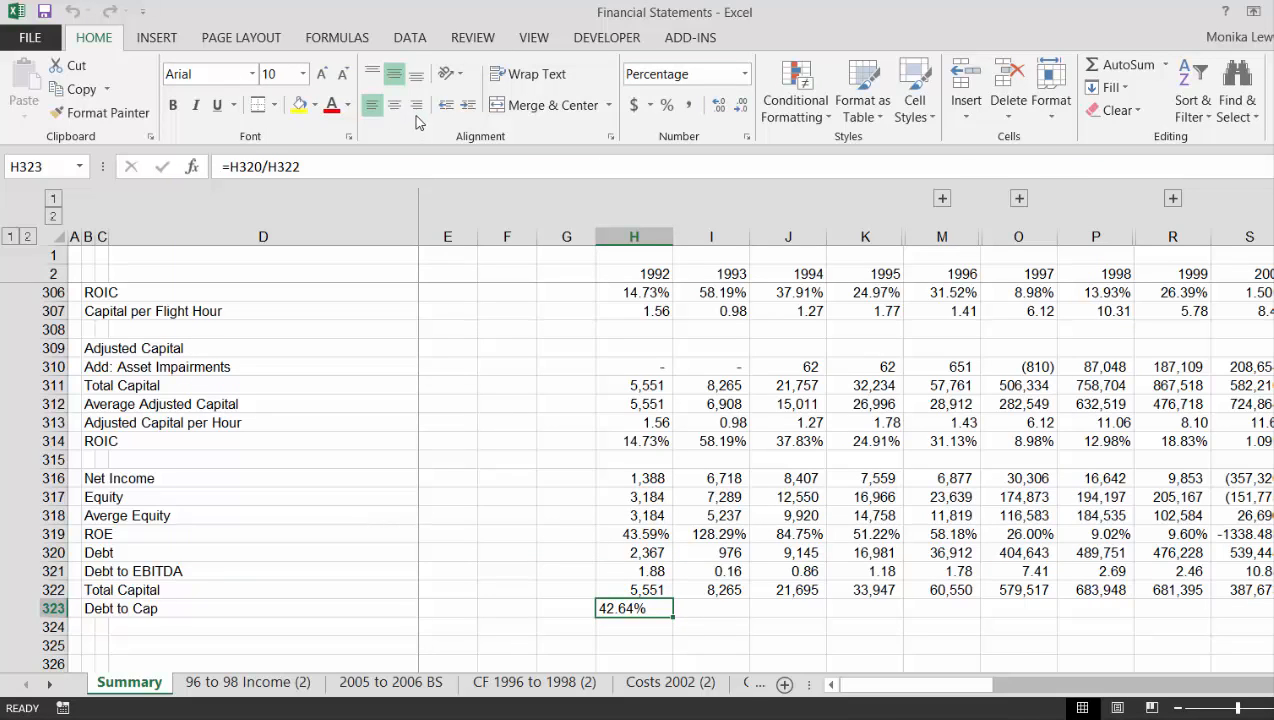
{"action": "left_click", "coordinate": [417, 112]}
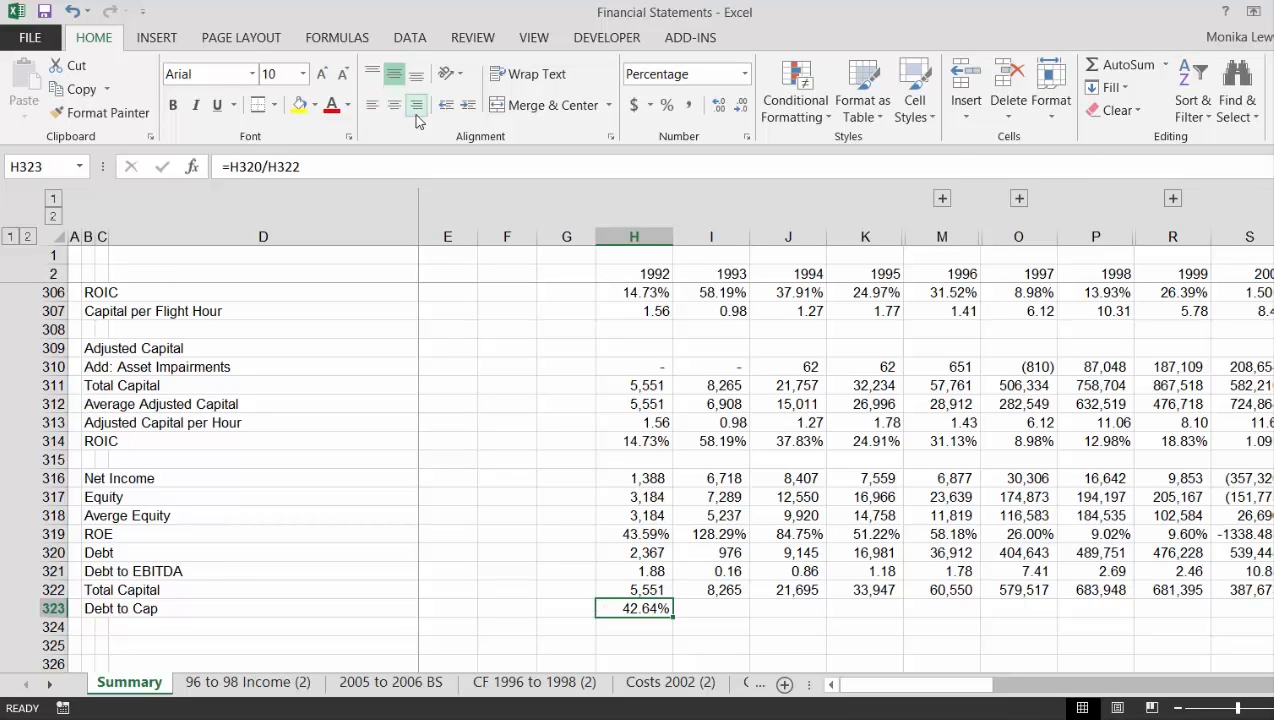
Fill the 1992 Debt to Cap formula in H323 right across the other years
{"action": "key", "text": "ctrl+shift+r"}
{"action": "key", "text": "Left"}
{"action": "key", "text": "Right"}
Review the Debt to Cap ratios in row 323 year by year through 2006, comparing them with debt and total capital
{"action": "key", "text": "Right"}
{"action": "key", "text": "Right"}
{"action": "key", "text": "Right"}
{"action": "key", "text": "Right"}
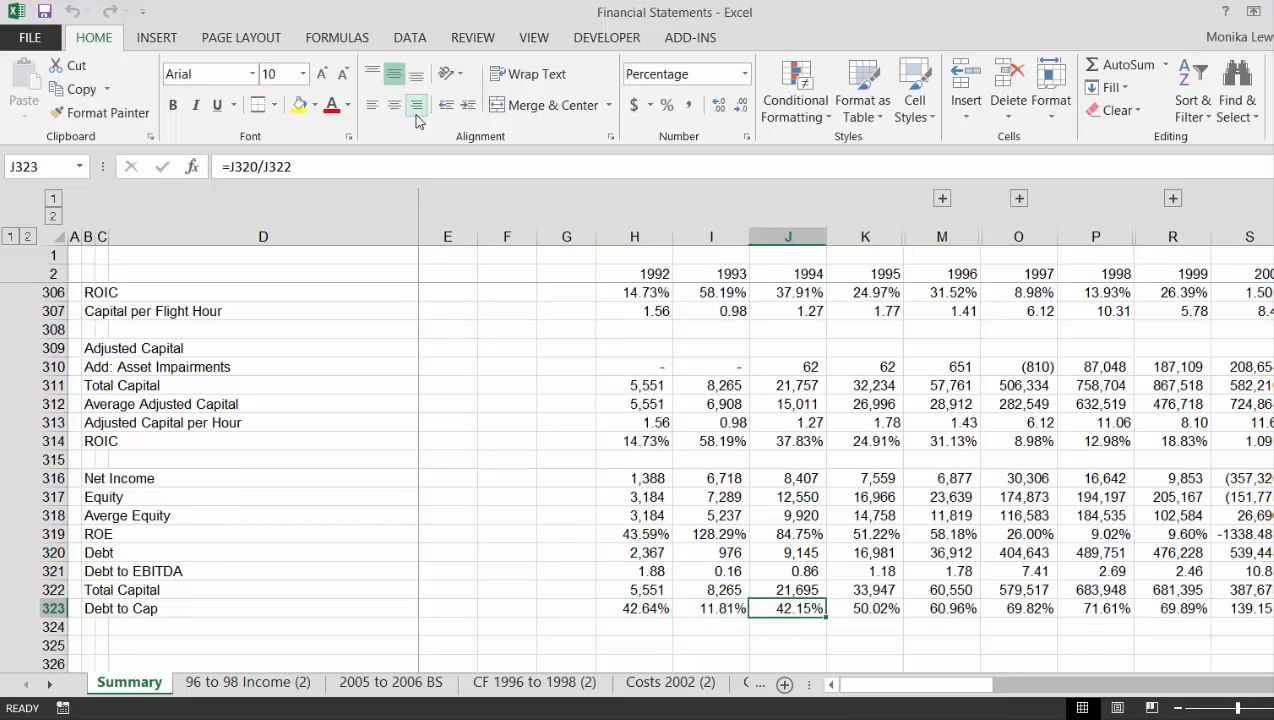
{"action": "key", "text": "Right"}
{"action": "key", "text": "Left"}
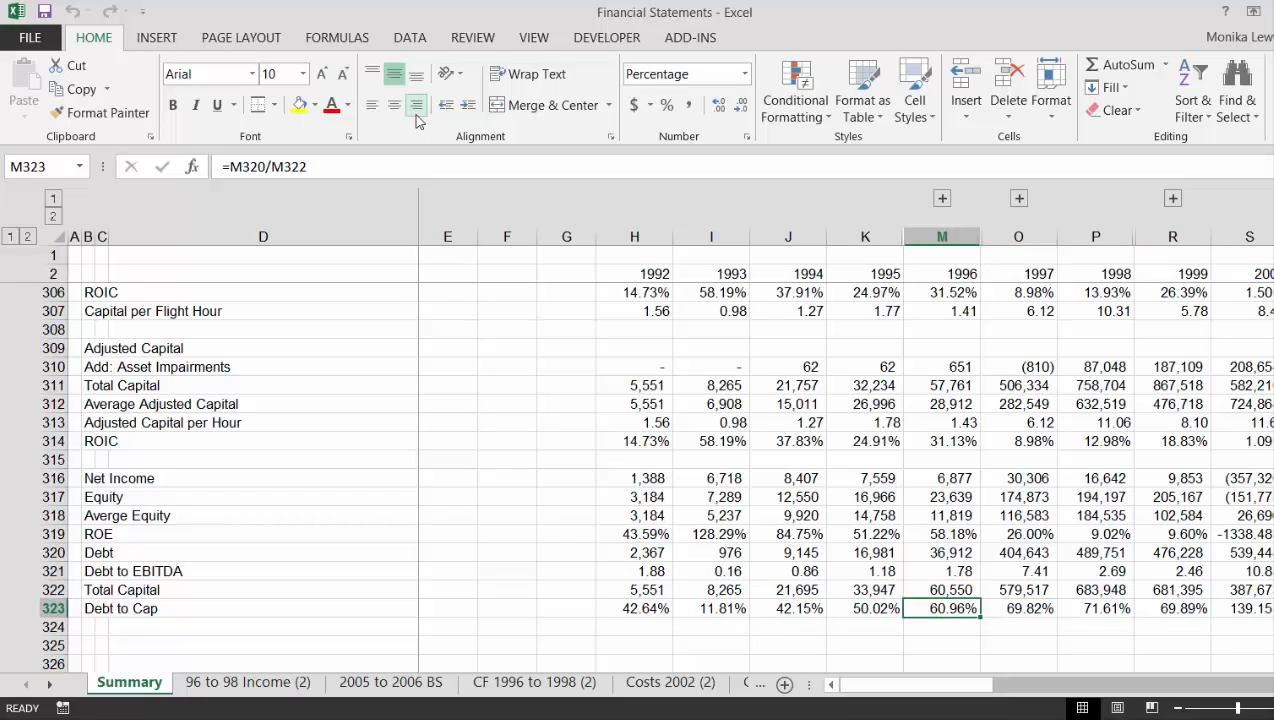
{"action": "key", "text": "Right"}
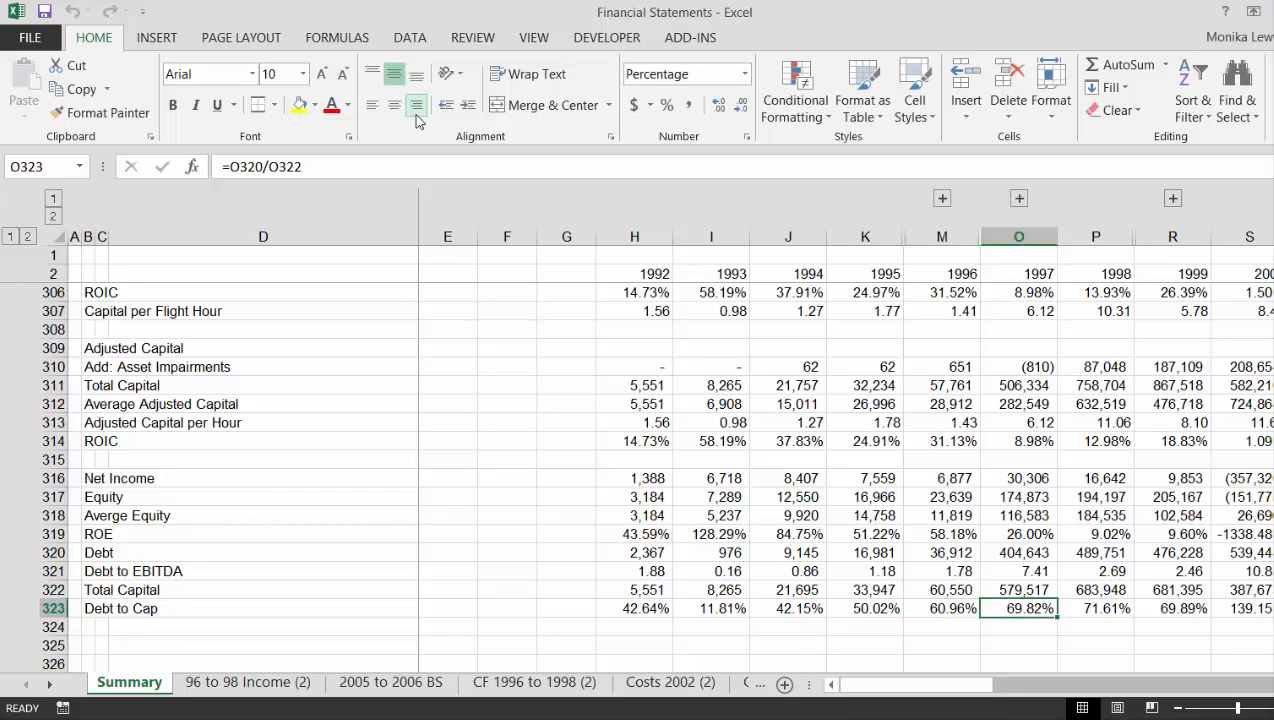
{"action": "key", "text": "Left"}
{"action": "key", "text": "Right"}
{"action": "key", "text": "Right"}
{"action": "key", "text": "Left"}
{"action": "key", "text": "Right"}
{"action": "key", "text": "Left"}
{"action": "key", "text": "Right"}
{"action": "key", "text": "Right"}
{"action": "key", "text": "Left"}
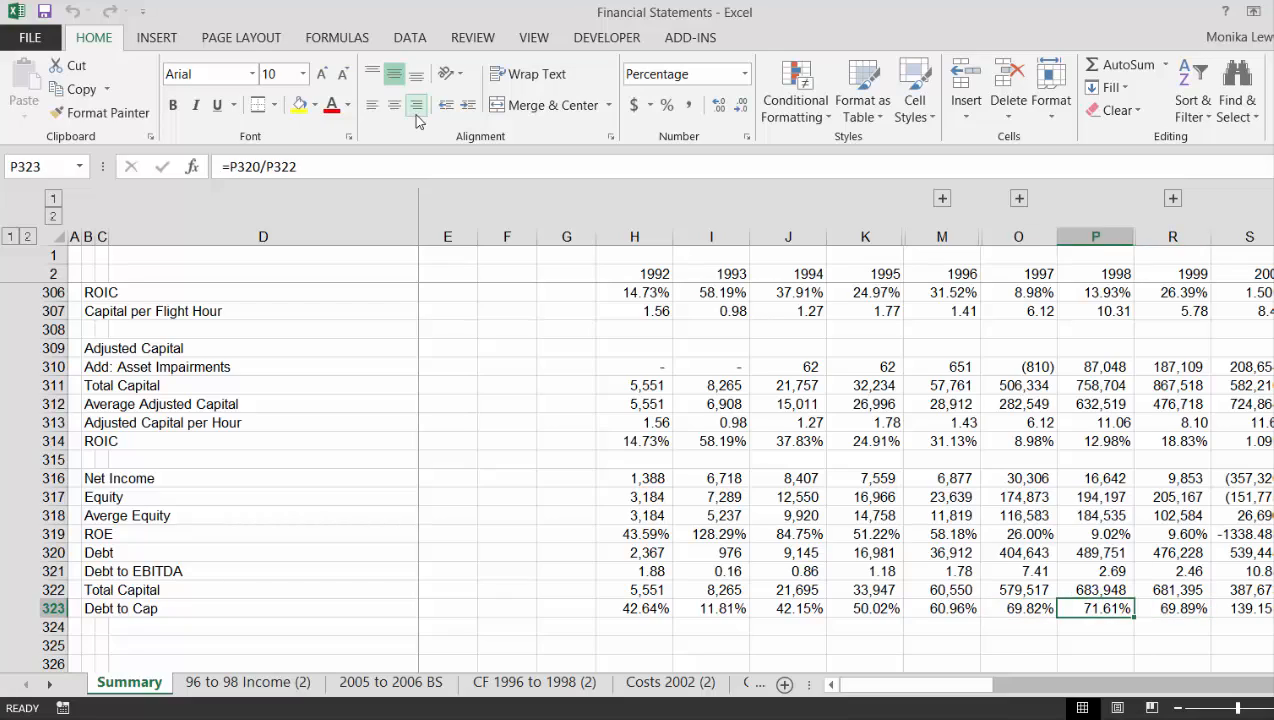
{"action": "key", "text": "Right"}
{"action": "key", "text": "Right"}
{"action": "key", "text": "Right"}
{"action": "key", "text": "Left"}
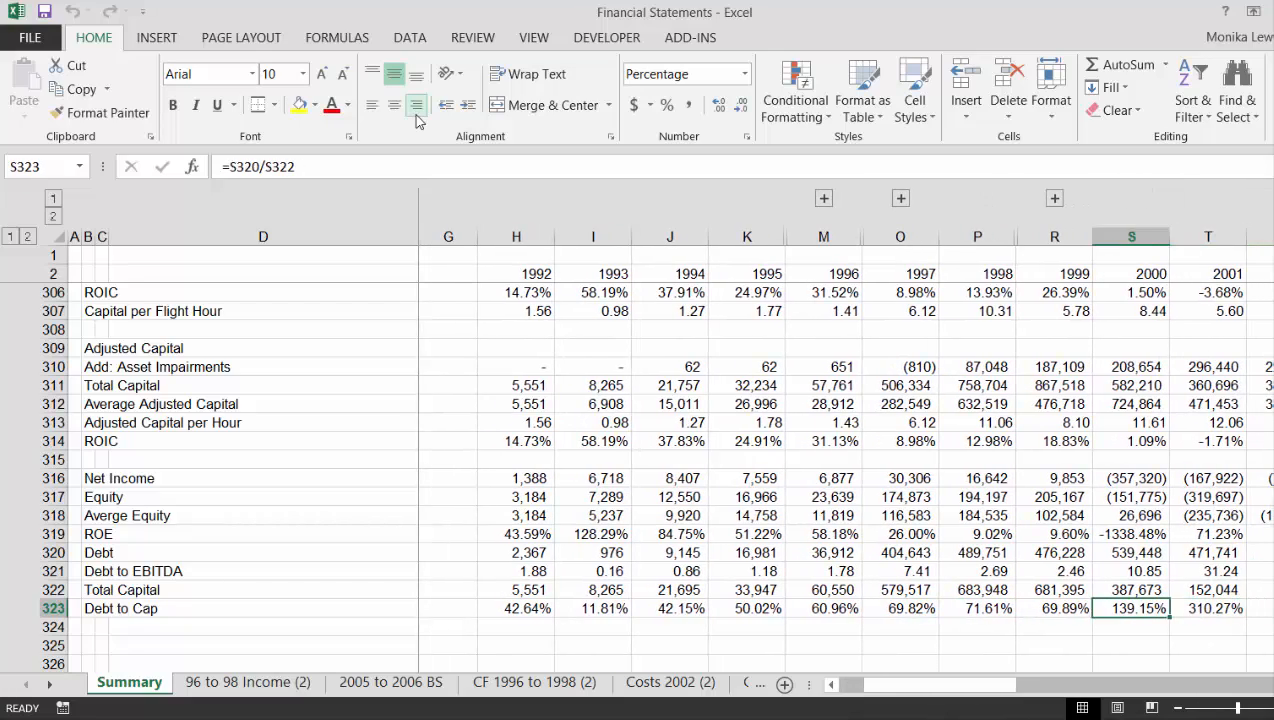
{"action": "key", "text": "Right"}
{"action": "key", "text": "Right"}
{"action": "key", "text": "Right"}
{"action": "key", "text": "Right"}
{"action": "key", "text": "Right"}
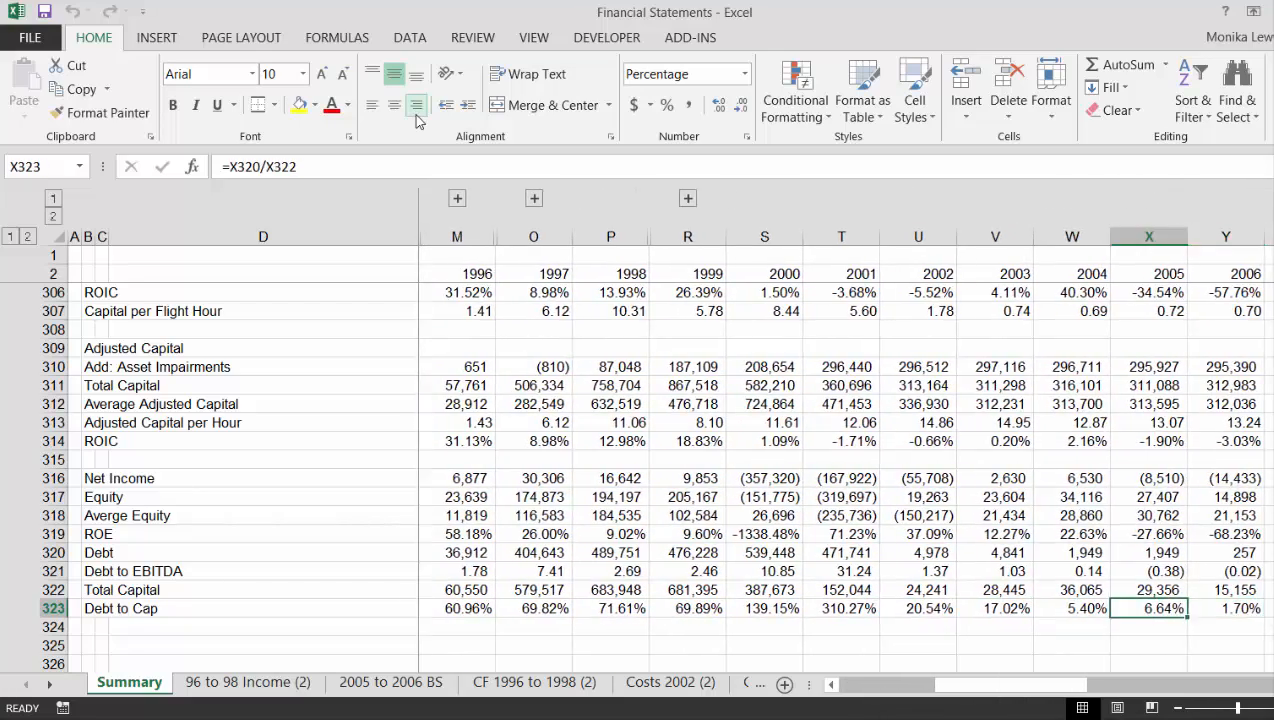
{"action": "key", "text": "Left"}
{"action": "key", "text": "Right"}
{"action": "key", "text": "Right"}
{"action": "key", "text": "Right"}
{"action": "key", "text": "Left"}
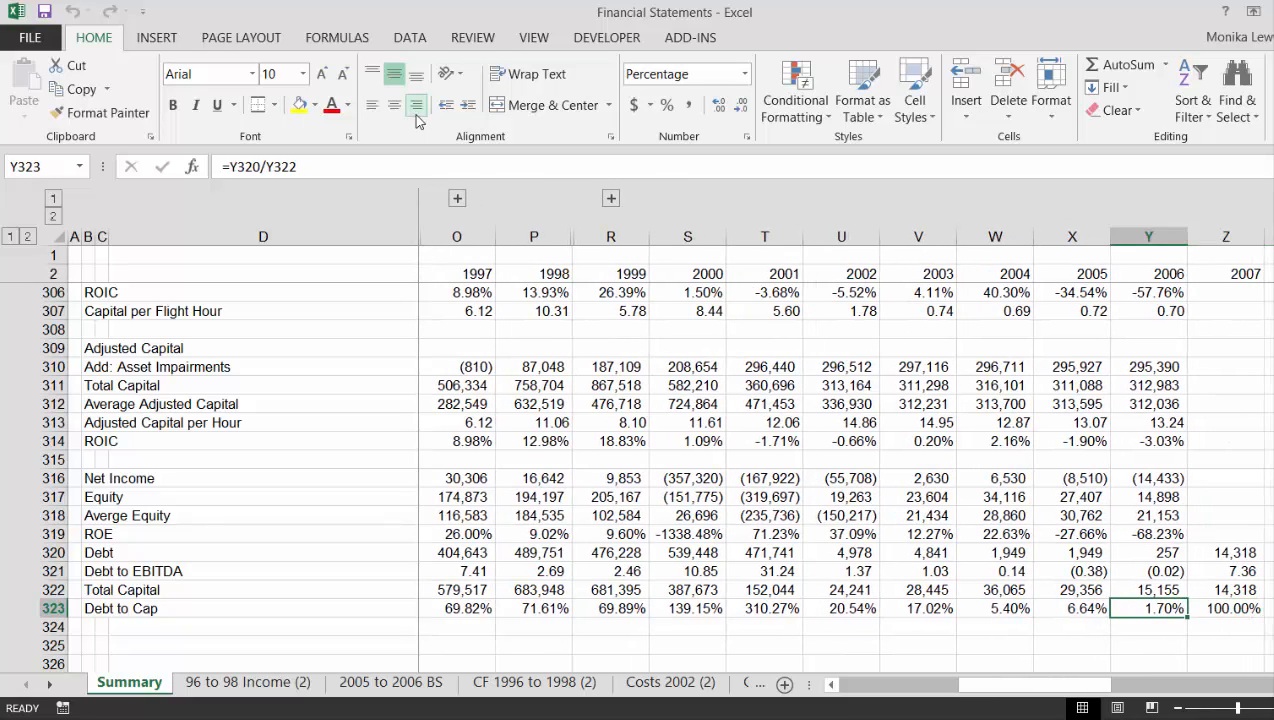
Clear the 2007 values in Z320:Z323, from Debt through Debt to Cap
{"action": "key", "text": "Right"}
{"action": "key", "text": "Up"}
{"action": "key", "text": "Up"}
{"action": "key", "text": "Up"}
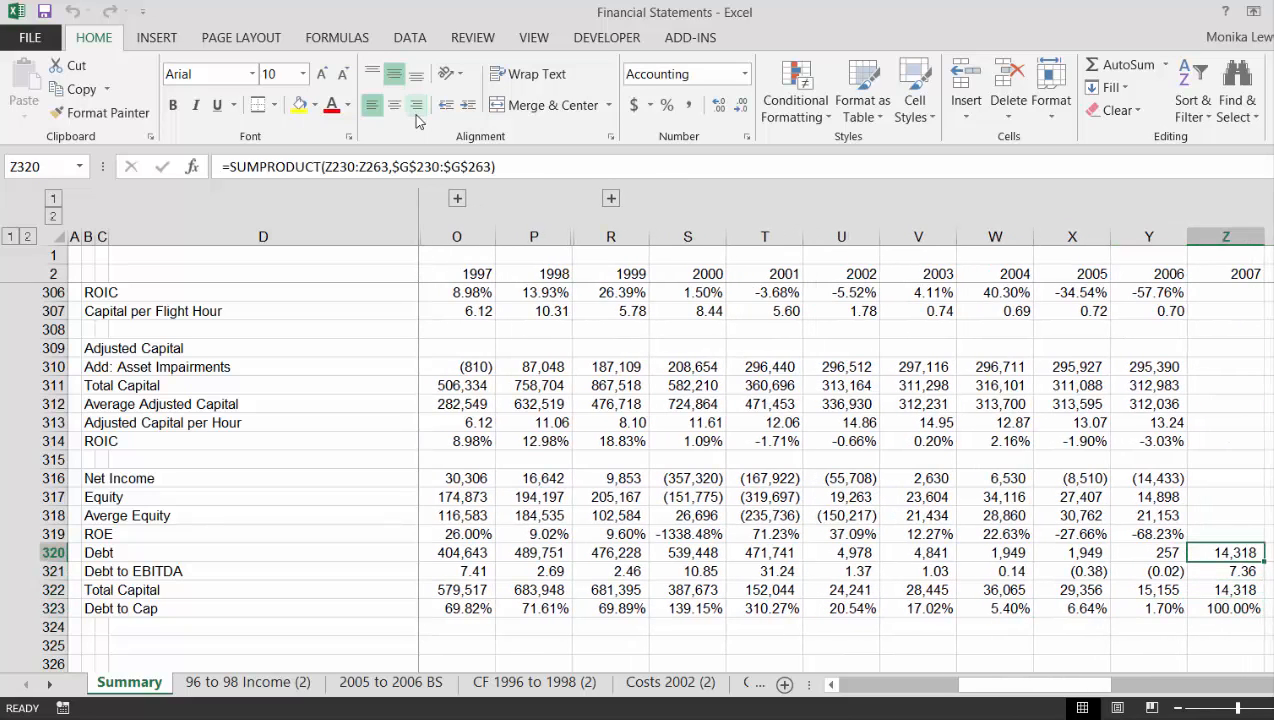
{"action": "key", "text": "shift+Down"}
{"action": "key", "text": "shift+Down"}
{"action": "key", "text": "shift+Down"}
{"action": "key", "text": "Delete"}
{"action": "key", "text": "Left"}
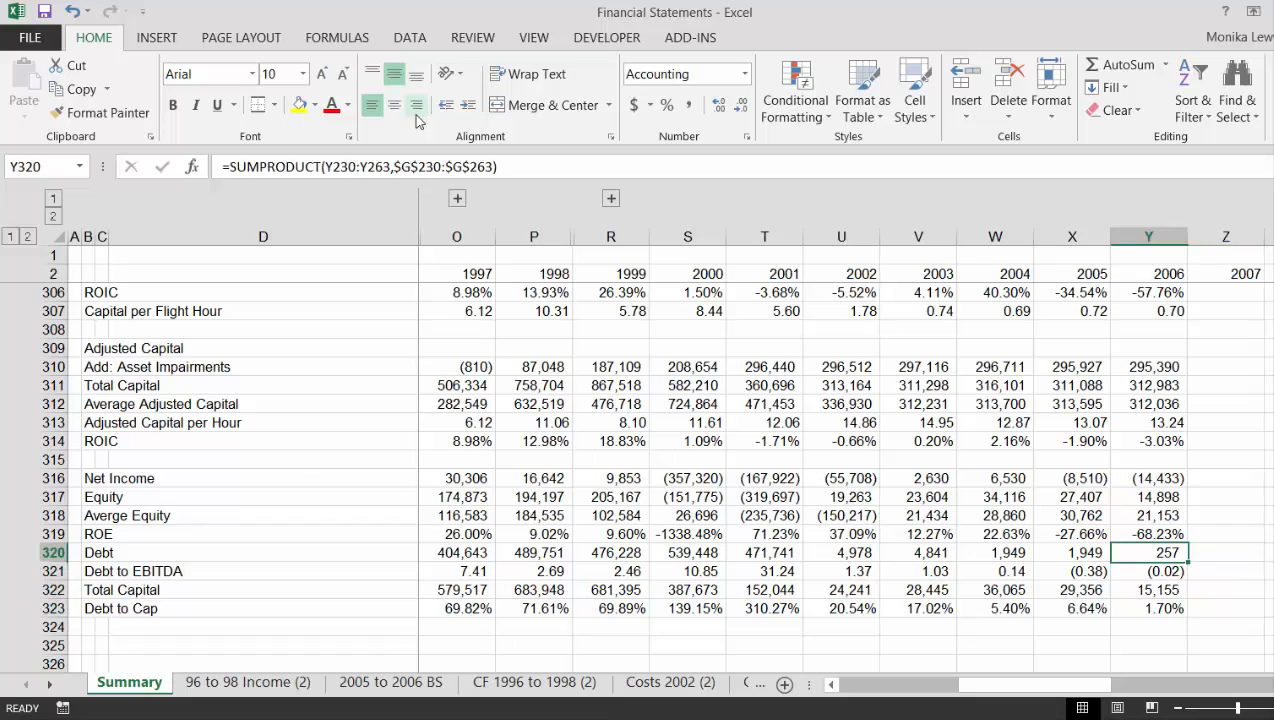
Label the row below Debt to Cap as "EBITDA to Interest" in B324
{"action": "key", "text": "Left"}
{"action": "key", "text": "Left"}
{"action": "key", "text": "Left"}
{"action": "key", "text": "Left"}
{"action": "key", "text": "Left"}
{"action": "key", "text": "Left"}
{"action": "key", "text": "Left"}
{"action": "key", "text": "Left"}
{"action": "key", "text": "Left"}
{"action": "key", "text": "Left"}
{"action": "key", "text": "Left"}
{"action": "key", "text": "Left"}
{"action": "key", "text": "Left"}
{"action": "key", "text": "Left"}
{"action": "key", "text": "Left"}
{"action": "key", "text": "Left"}
{"action": "key", "text": "Left"}
{"action": "key", "text": "Left"}
{"action": "key", "text": "Left"}
{"action": "key", "text": "Left"}
{"action": "key", "text": "Down"}
{"action": "key", "text": "Down"}
{"action": "key", "text": "Down"}
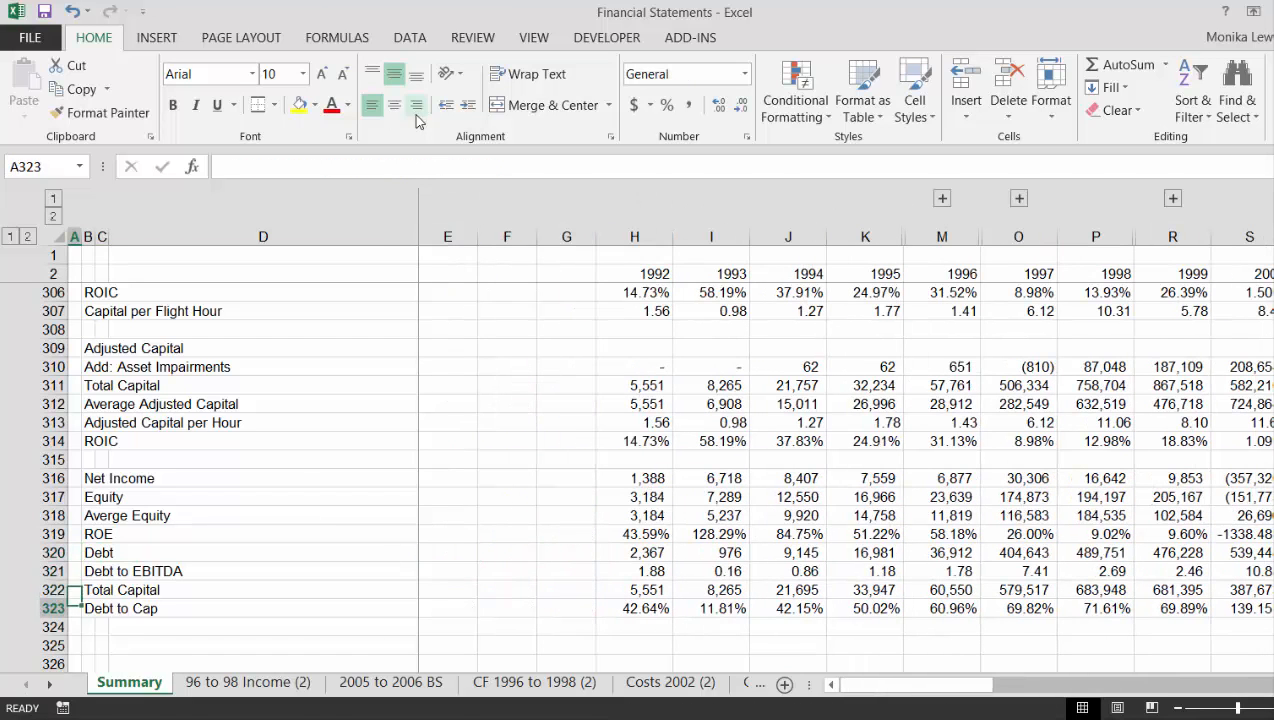
{"action": "key", "text": "Right"}
{"action": "key", "text": "Down"}
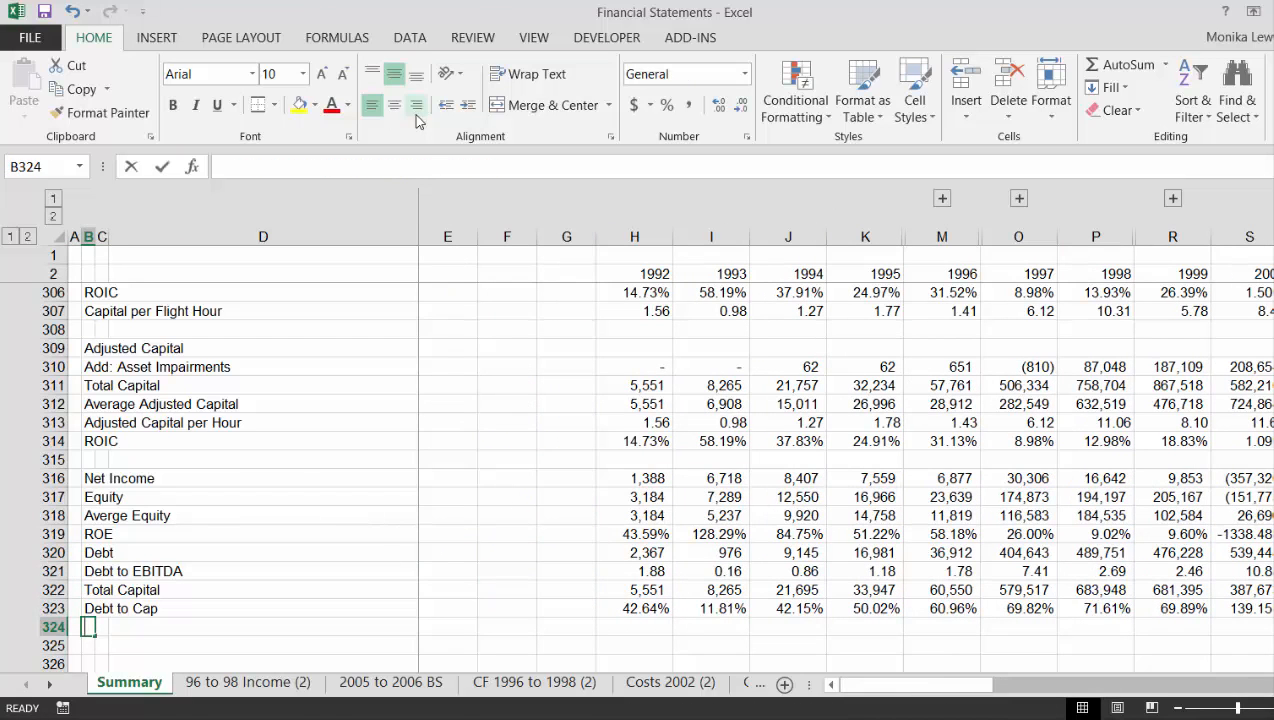
{"action": "type", "text": "EBITDA to Interest"}
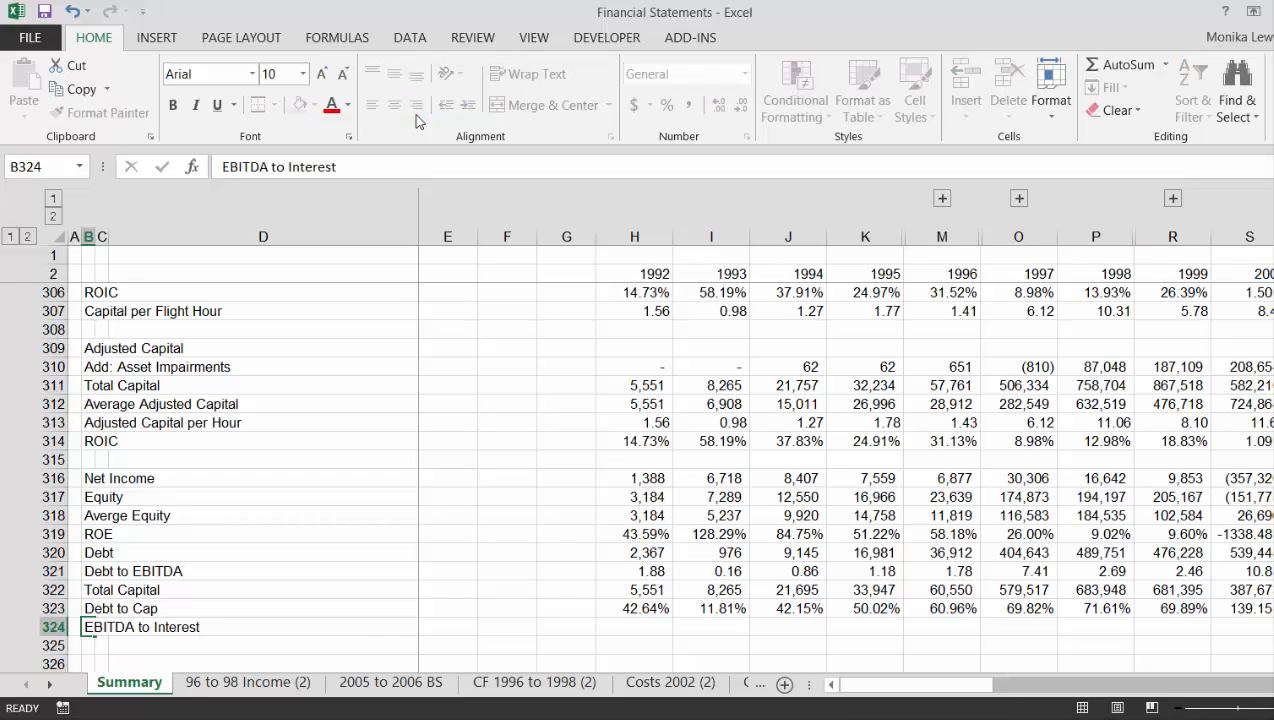
{"action": "key", "text": "Return"}
Label the row below EBITDA to Interest as "EBIT to Interest" in B325
{"action": "type", "text": "E"}
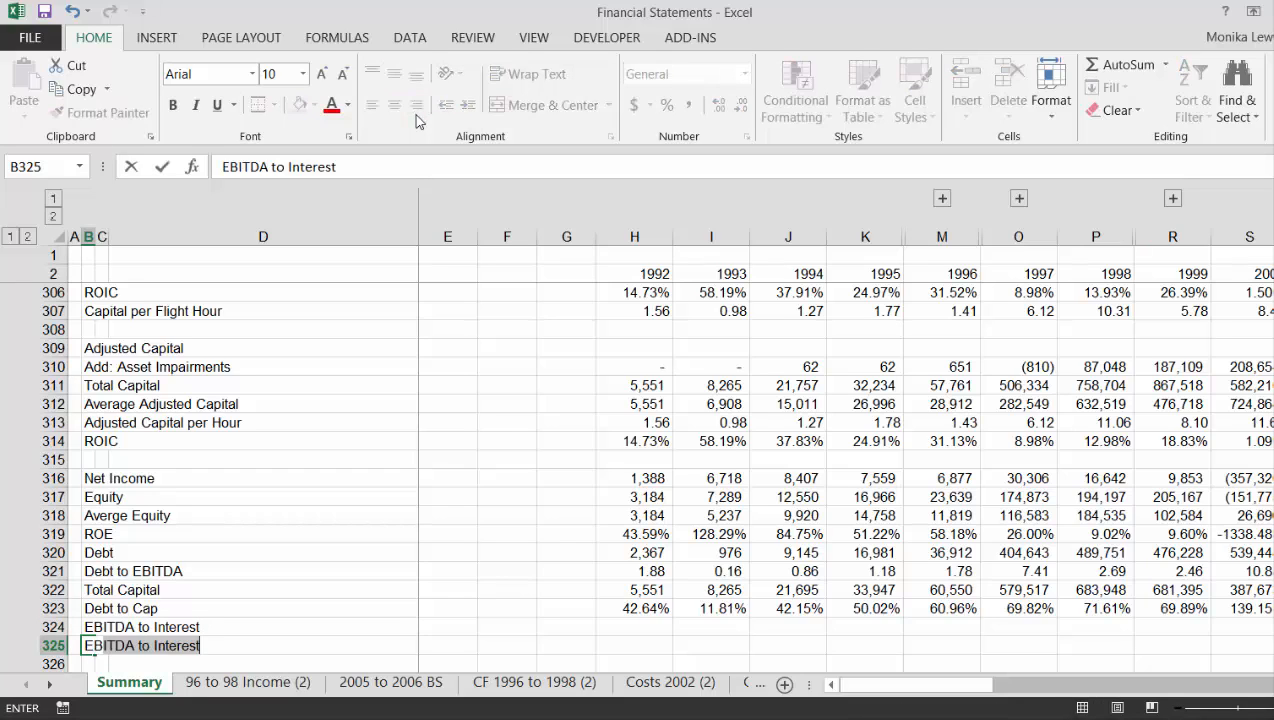
{"action": "type", "text": "BIIT"}
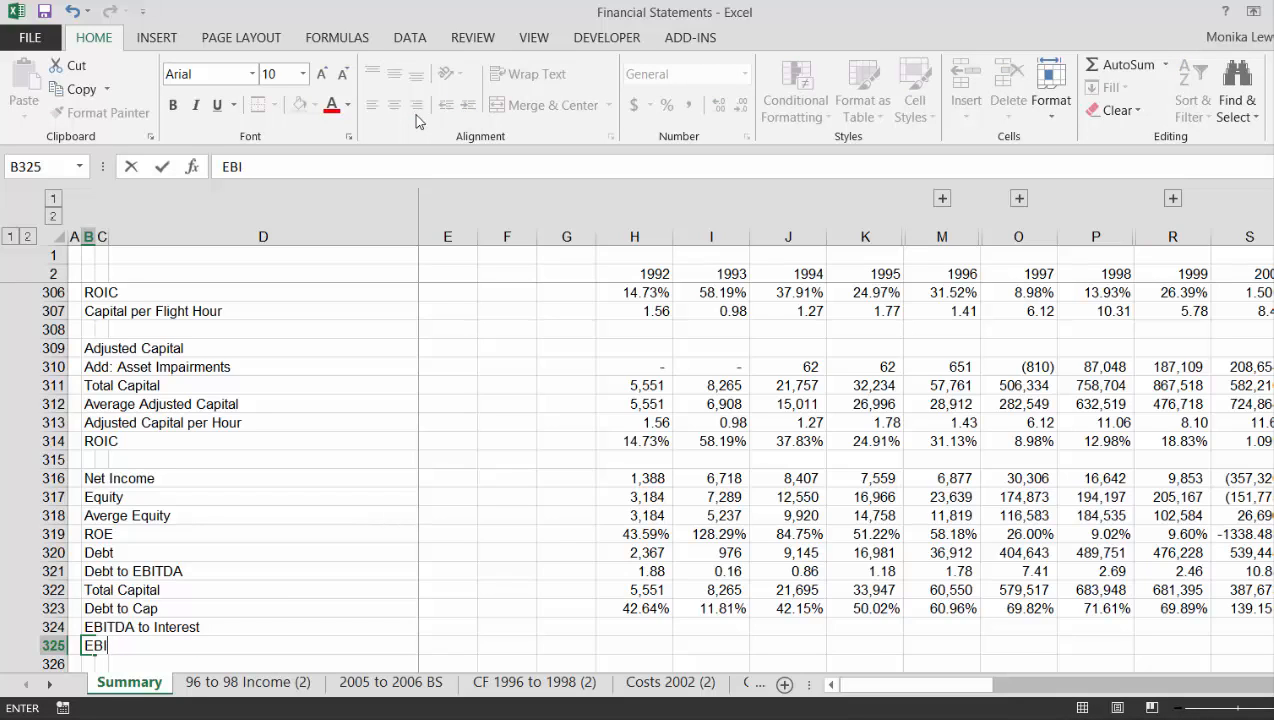
{"action": "type", "text": "T to Interest"}
{"action": "key", "text": "Return"}
{"action": "key", "text": "Up"}
{"action": "key", "text": "Up"}
{"action": "key", "text": "Up"}
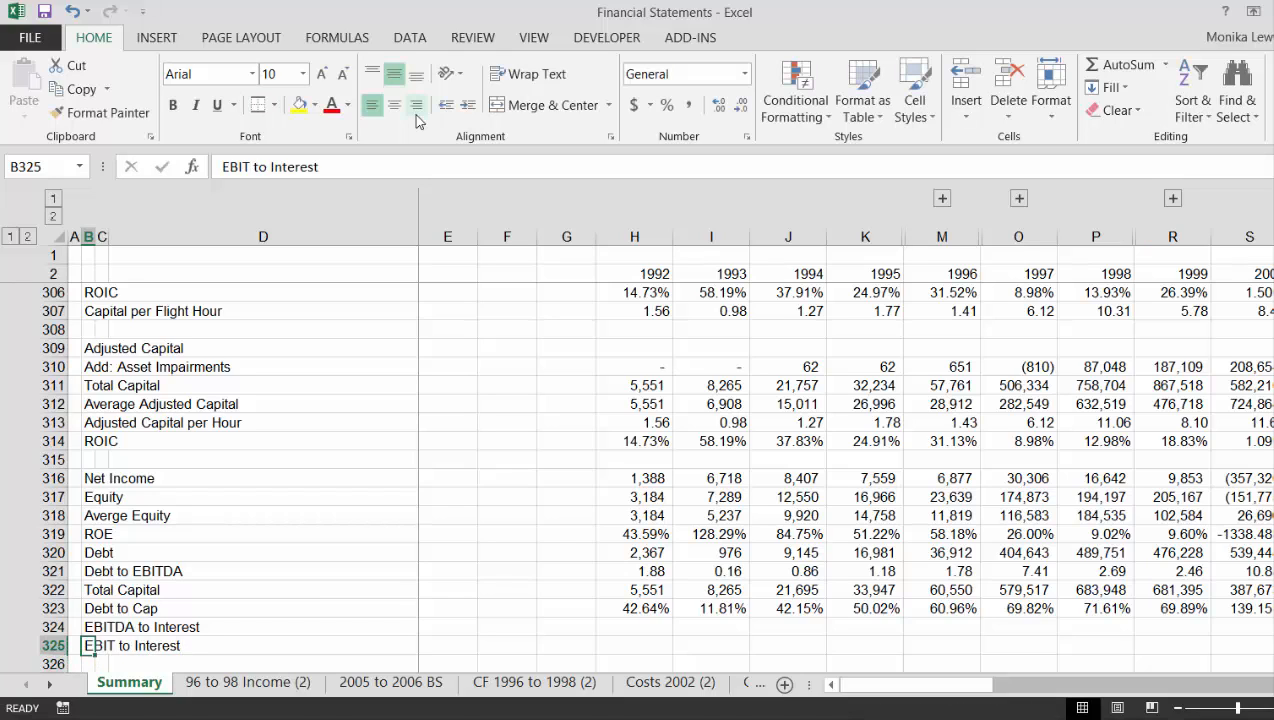
{"action": "key", "text": "Down"}
{"action": "key", "text": "Right"}
{"action": "key", "text": "Right"}
{"action": "key", "text": "Right"}
{"action": "key", "text": "Right"}
{"action": "key", "text": "Right"}
{"action": "key", "text": "Right"}
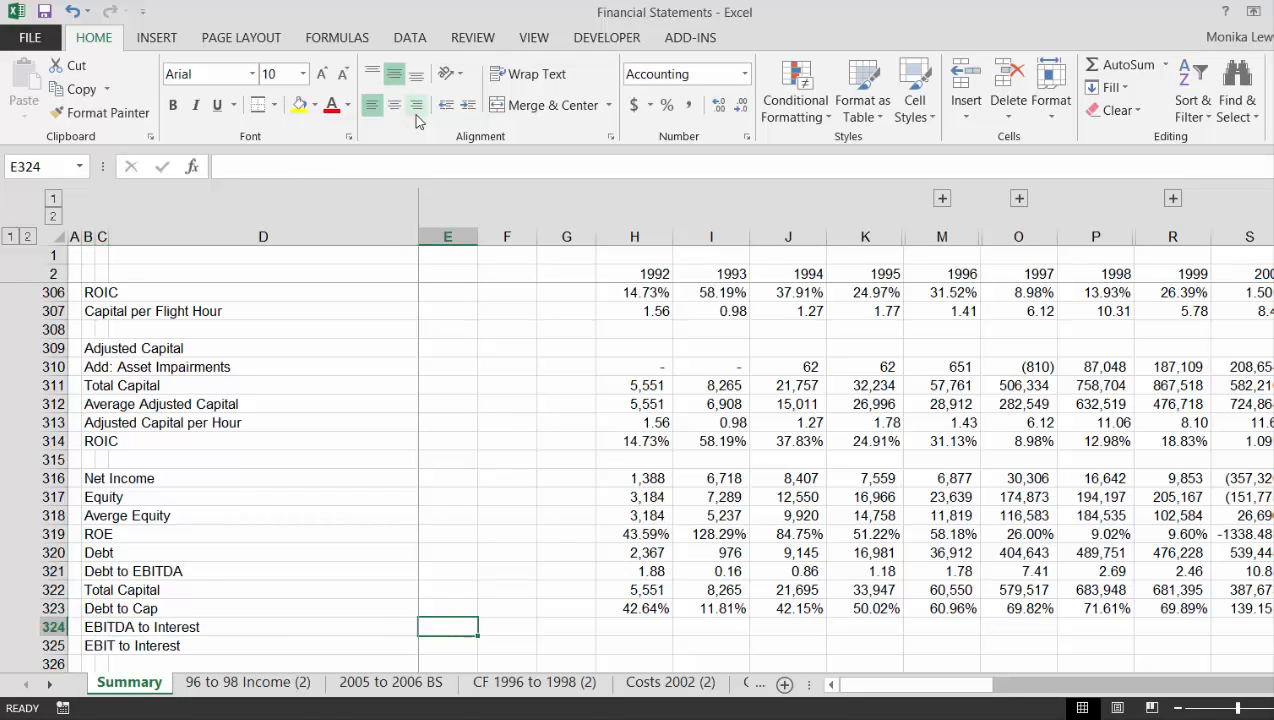
{"action": "type", "text": "="}
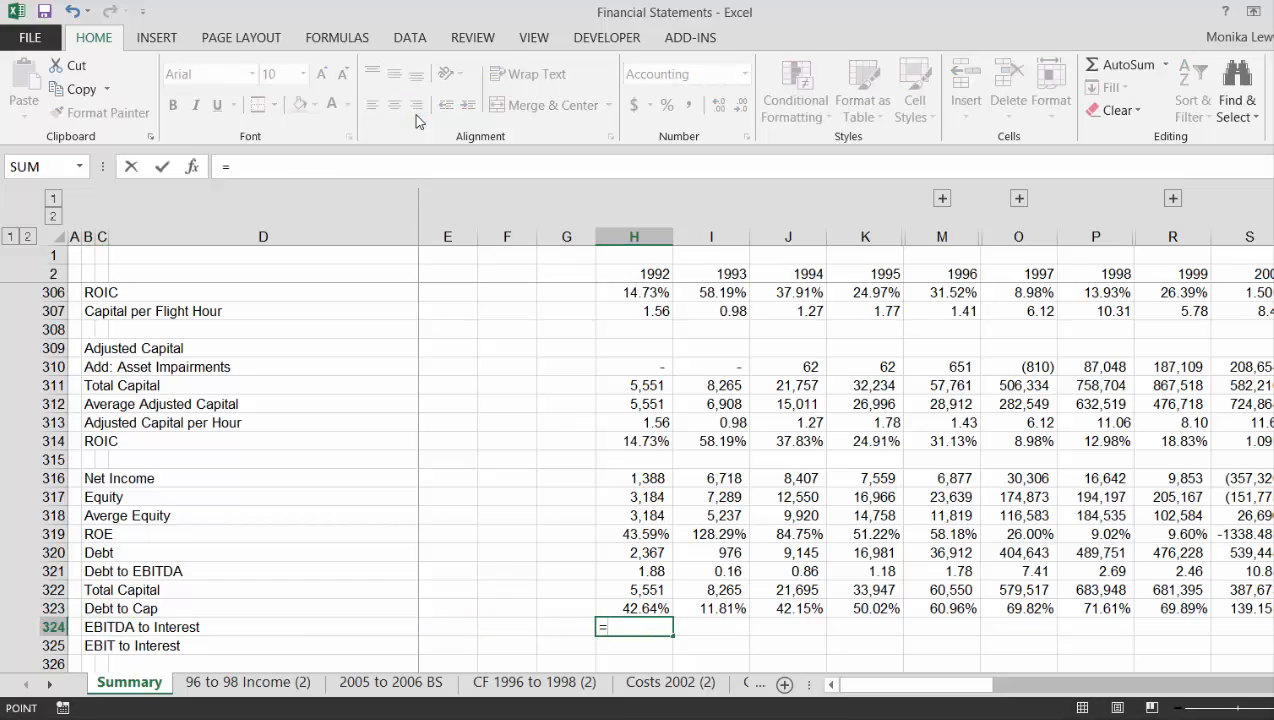
{"action": "key", "text": "Up"}
{"action": "key", "text": "Up"}
{"action": "key", "text": "Up"}
{"action": "key", "text": "Up"}
{"action": "key", "text": "Up"}
{"action": "key", "text": "Up"}
{"action": "key", "text": "Up"}
{"action": "key", "text": "Up"}
{"action": "key", "text": "Up"}
{"action": "key", "text": "Up"}
{"action": "key", "text": "Up"}
{"action": "key", "text": "Up"}
{"action": "key", "text": "Up"}
{"action": "key", "text": "Up"}
{"action": "key", "text": "Up"}
{"action": "key", "text": "Up"}
{"action": "key", "text": "Up"}
{"action": "key", "text": "Up"}
{"action": "key", "text": "Up"}
{"action": "key", "text": "Up"}
{"action": "key", "text": "Up"}
{"action": "key", "text": "Up"}
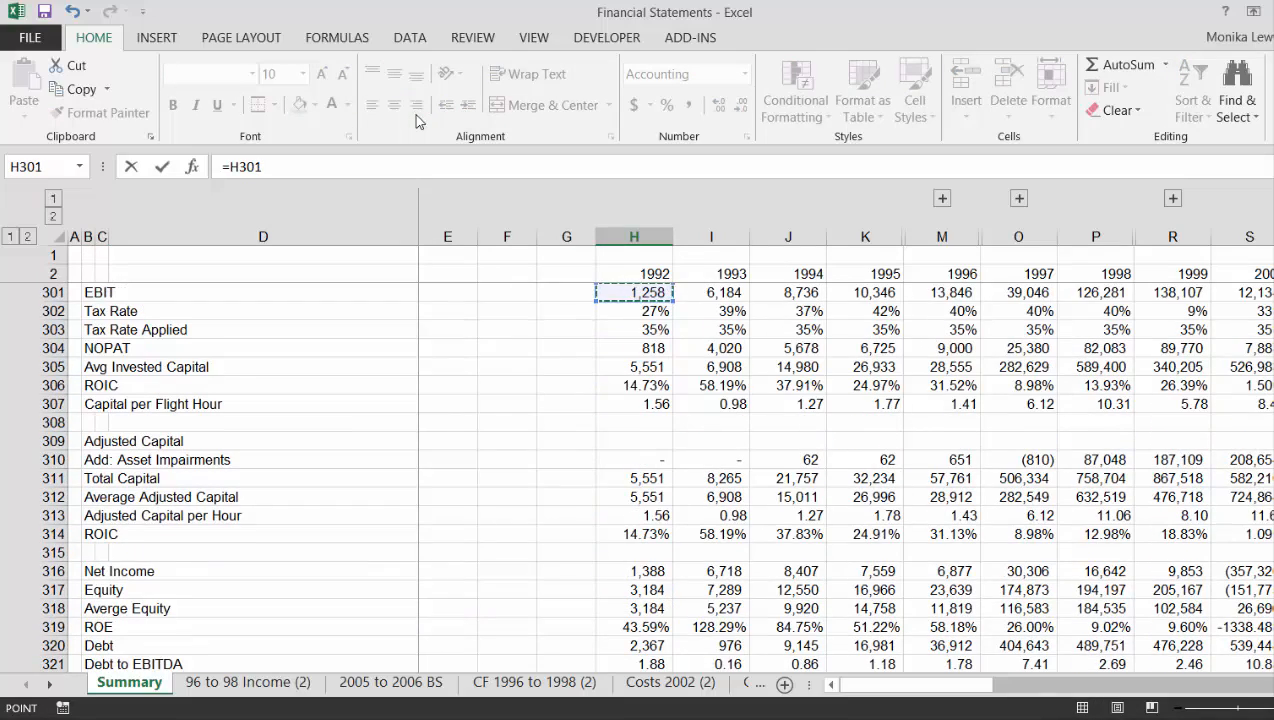
{"action": "key", "text": "Up"}
{"action": "key", "text": "Up"}
{"action": "key", "text": "Up"}
{"action": "key", "text": "Up"}
{"action": "key", "text": "Up"}
{"action": "key", "text": "Up"}
{"action": "key", "text": "Up"}
{"action": "key", "text": "Up"}
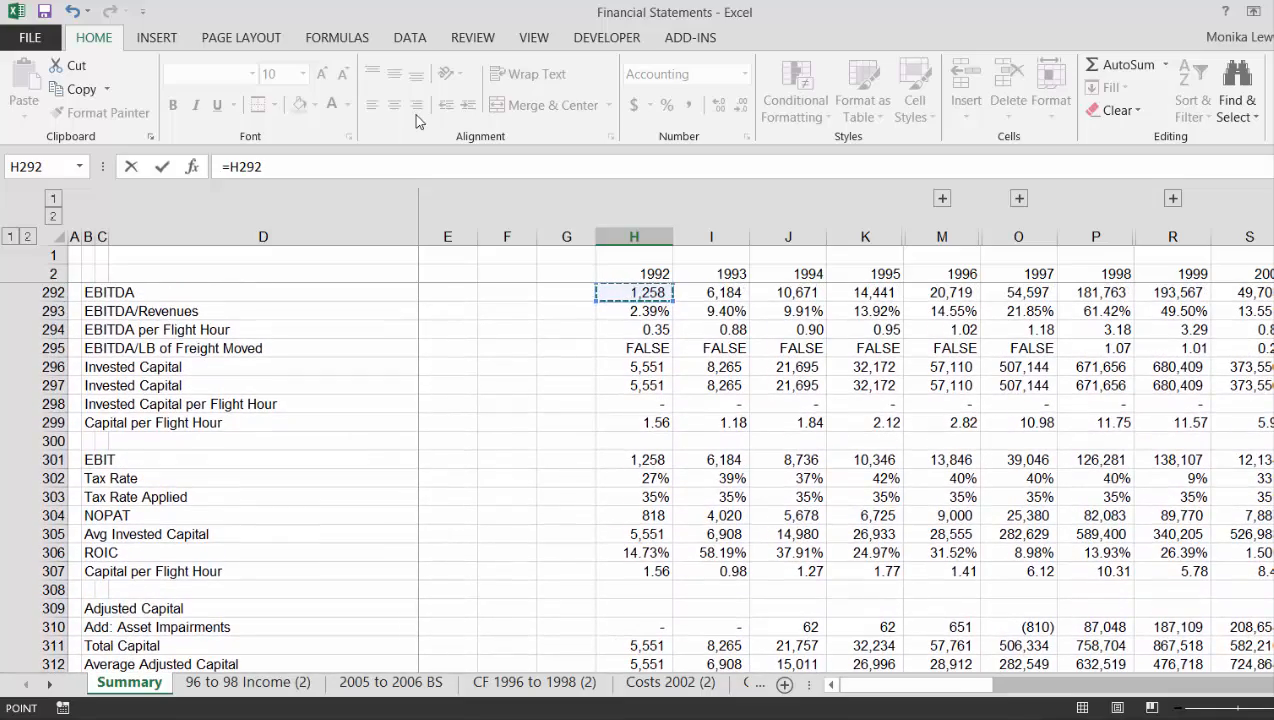
{"action": "key", "text": "Escape"}
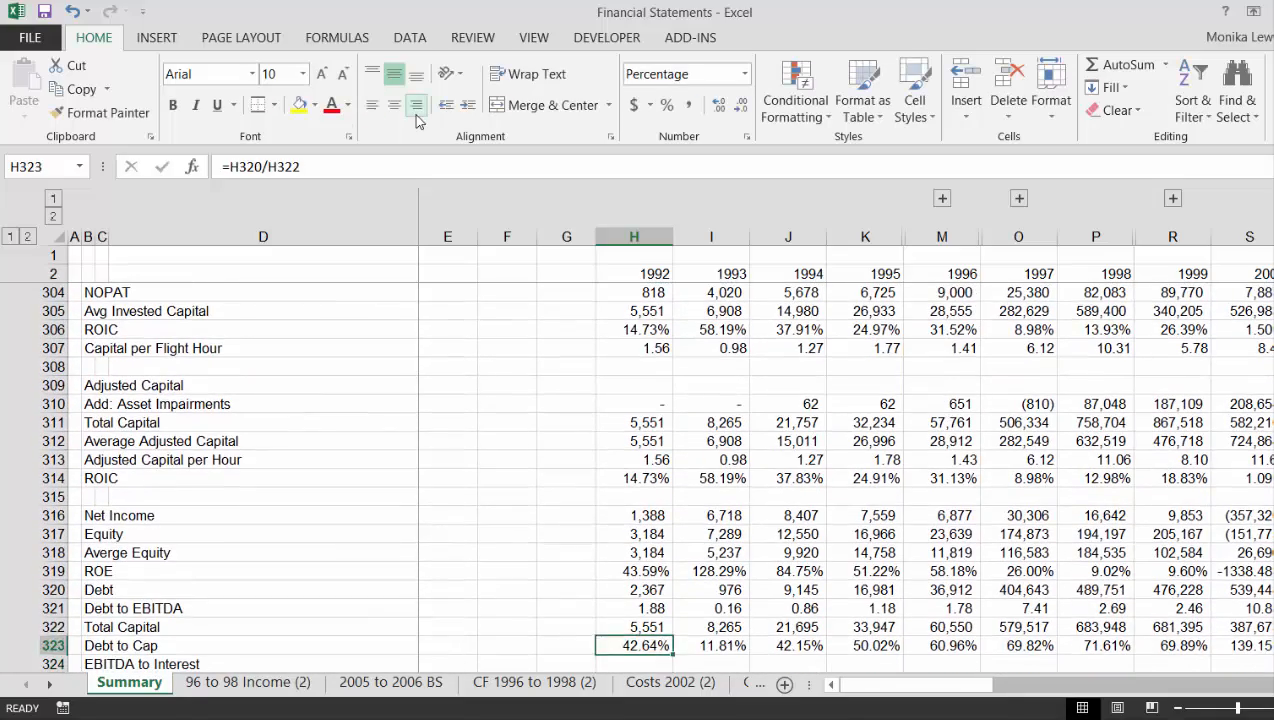
Insert a blank row at row 324, directly above the EBITDA to Interest row
{"action": "key", "text": "Up"}
{"action": "key", "text": "Down"}
{"action": "key", "text": "Down"}
{"action": "key", "text": "Down"}
{"action": "key", "text": "Up"}
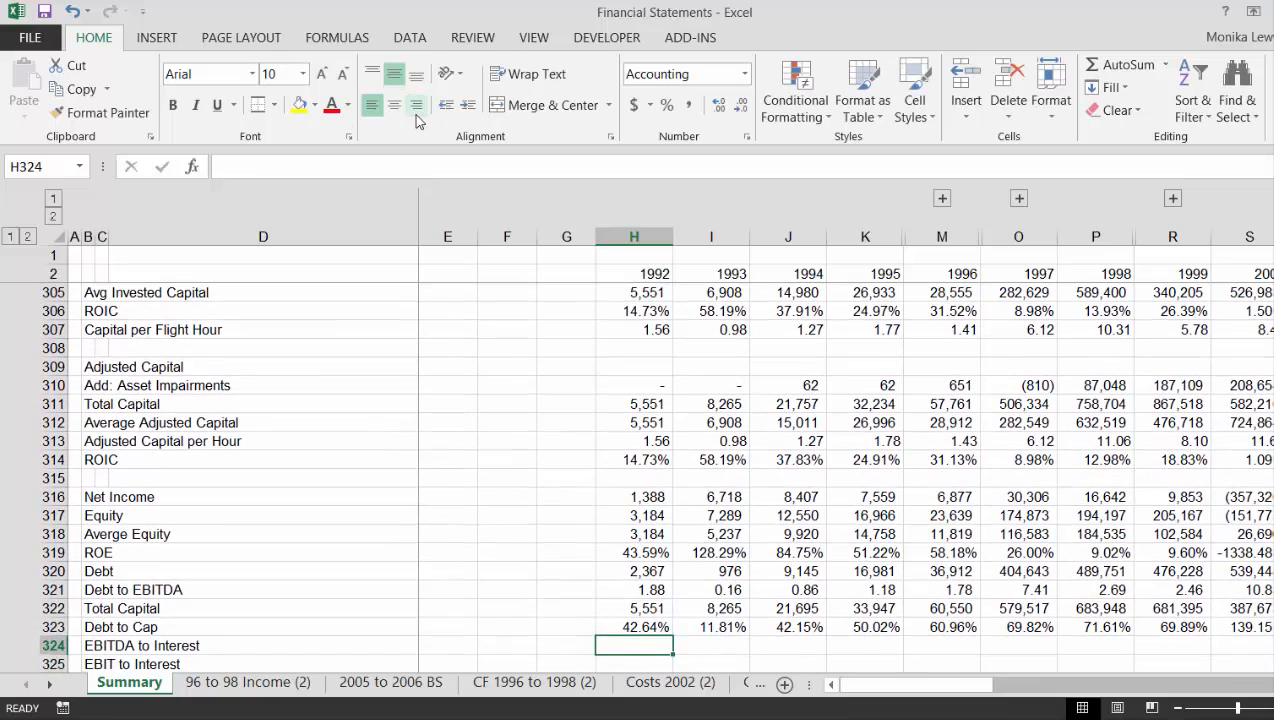
{"action": "key", "text": "shift+space"}
{"action": "key", "text": "ctrl+shift+plus"}
Label the new row below Debt to Cap as "Interest Expense" in B324
{"action": "key", "text": "Left"}
{"action": "key", "text": "Left"}
{"action": "key", "text": "Left"}
{"action": "key", "text": "Left"}
{"action": "key", "text": "Left"}
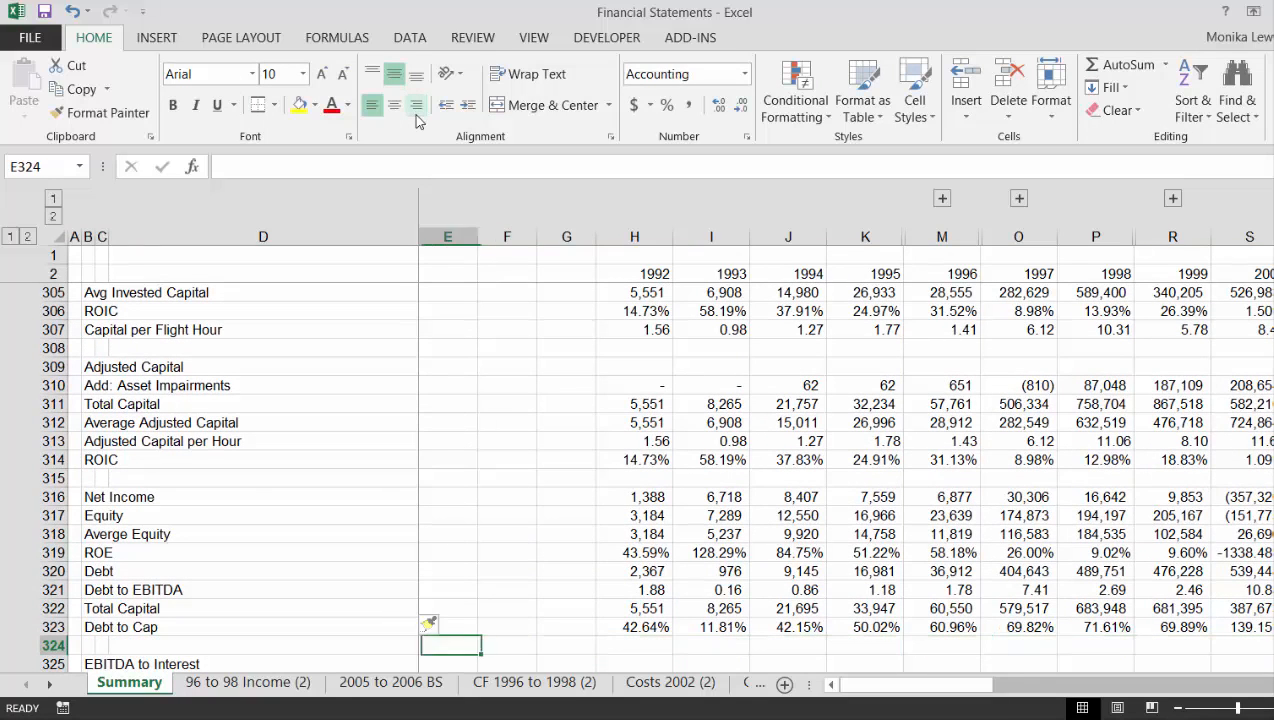
{"action": "type", "text": "Interest Ex"}
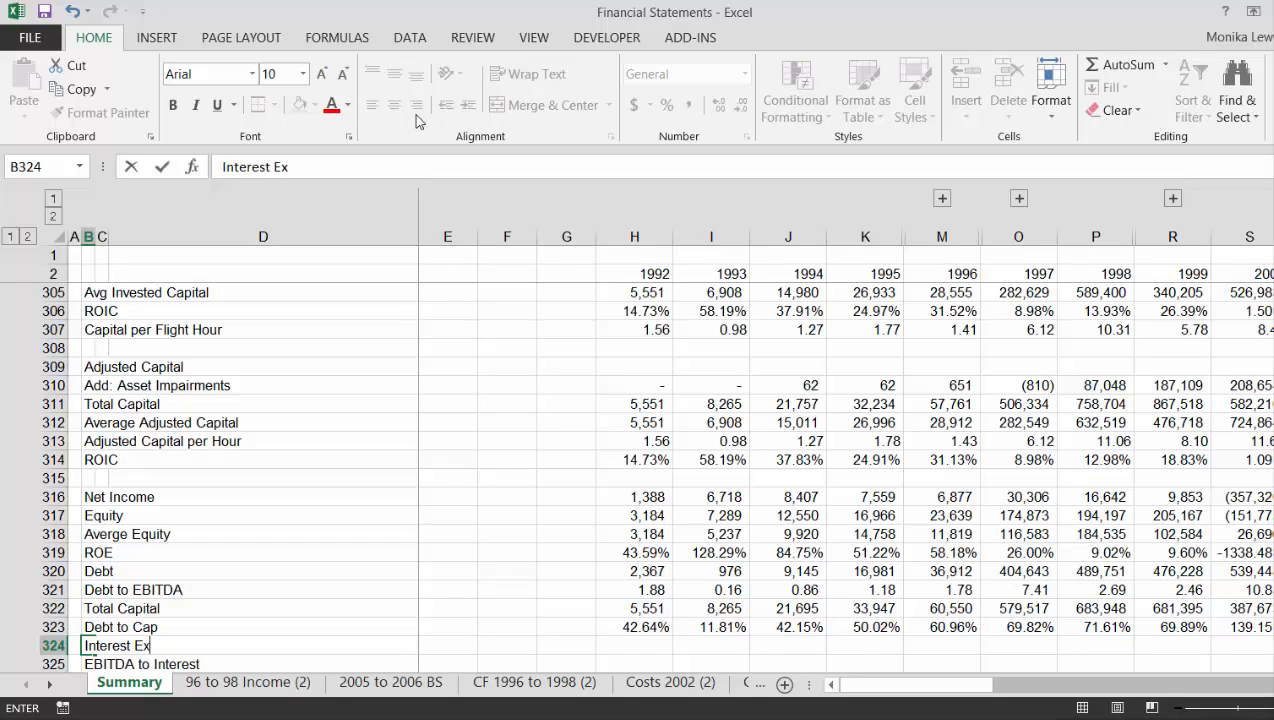
{"action": "type", "text": "pense"}
{"action": "key", "text": "Return"}
{"action": "key", "text": "Up"}
Link the 1992 Interest Expense in H324 to the income statement's interest expense in H29
{"action": "key", "text": "Right"}
{"action": "key", "text": "Right"}
{"action": "key", "text": "Right"}
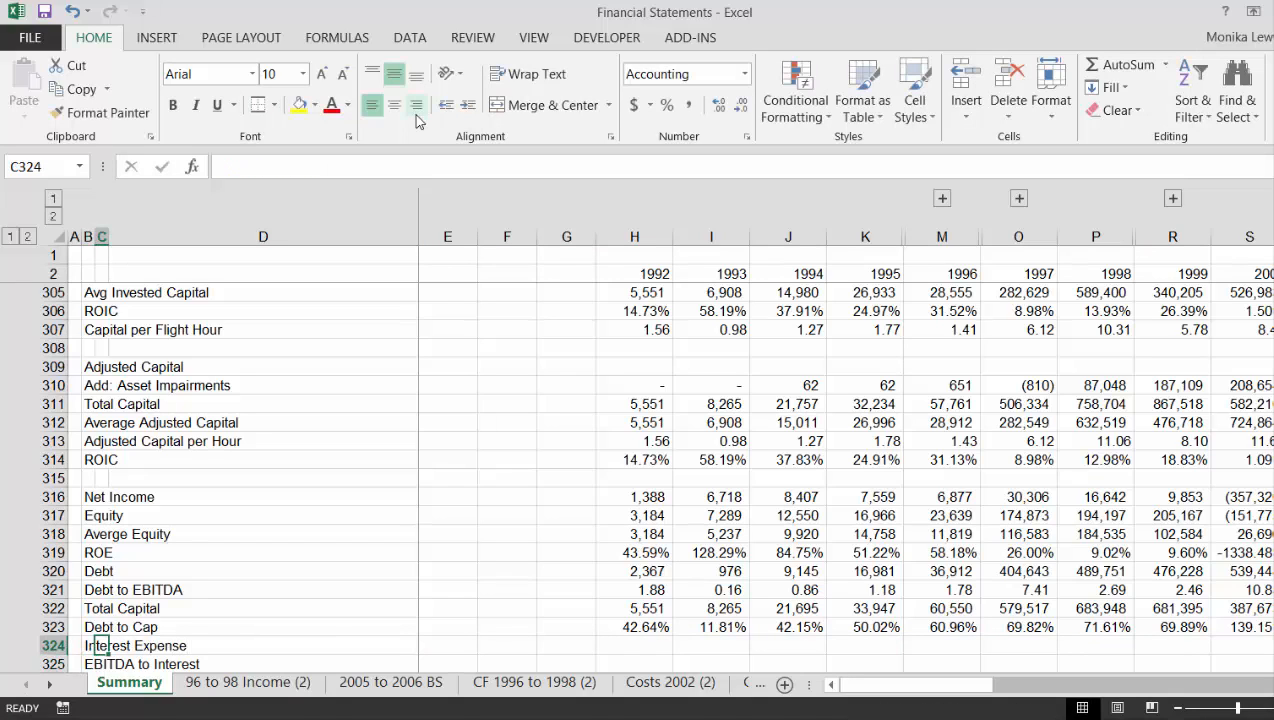
{"action": "key", "text": "Right"}
{"action": "key", "text": "Right"}
{"action": "key", "text": "Right"}
{"action": "type", "text": "="}
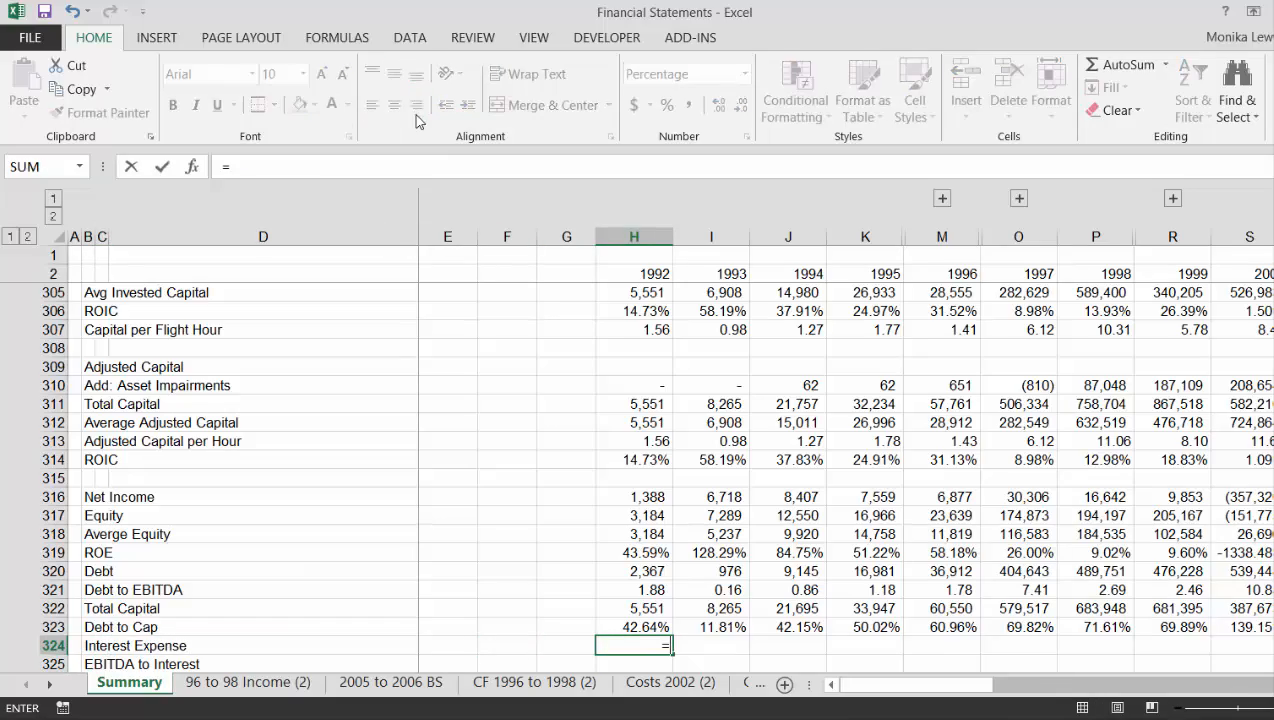
{"action": "key", "text": "Page_Up"}
{"action": "key", "text": "Page_Up"}
{"action": "key", "text": "Page_Up"}
{"action": "key", "text": "Page_Up"}
{"action": "key", "text": "Page_Up"}
{"action": "key", "text": "Page_Up"}
{"action": "key", "text": "Page_Up"}
{"action": "key", "text": "Page_Up"}
{"action": "key", "text": "Page_Up"}
{"action": "key", "text": "Page_Up"}
{"action": "key", "text": "Page_Up"}
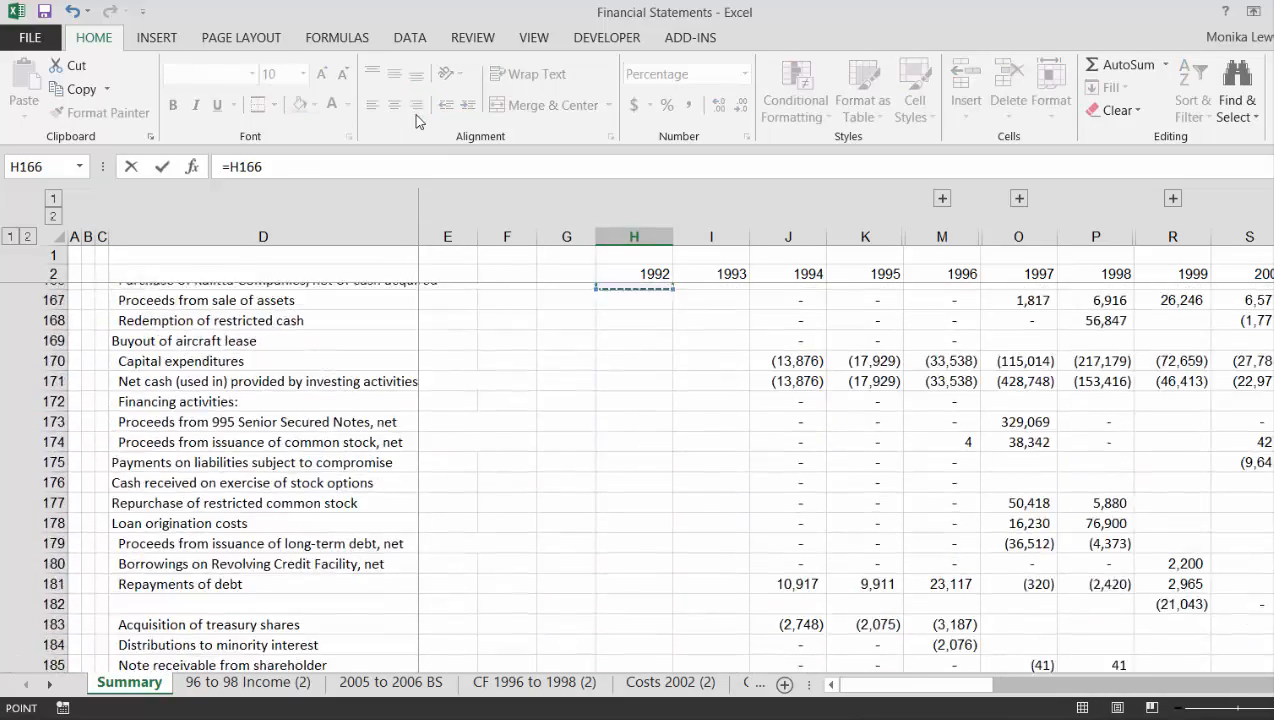
{"action": "key", "text": "Page_Up"}
{"action": "key", "text": "Page_Up"}
{"action": "key", "text": "Page_Up"}
{"action": "key", "text": "Page_Up"}
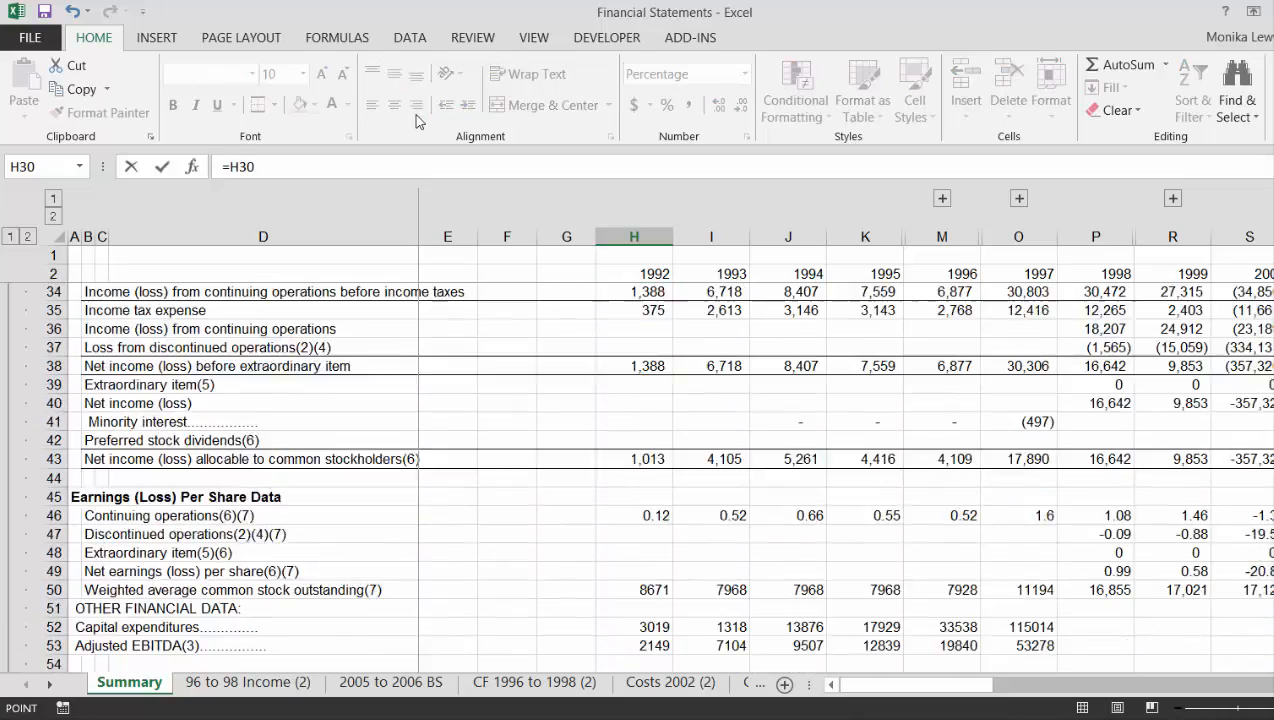
{"action": "key", "text": "Down"}
{"action": "key", "text": "Down"}
{"action": "key", "text": "Down"}
{"action": "key", "text": "Down"}
{"action": "key", "text": "Down"}
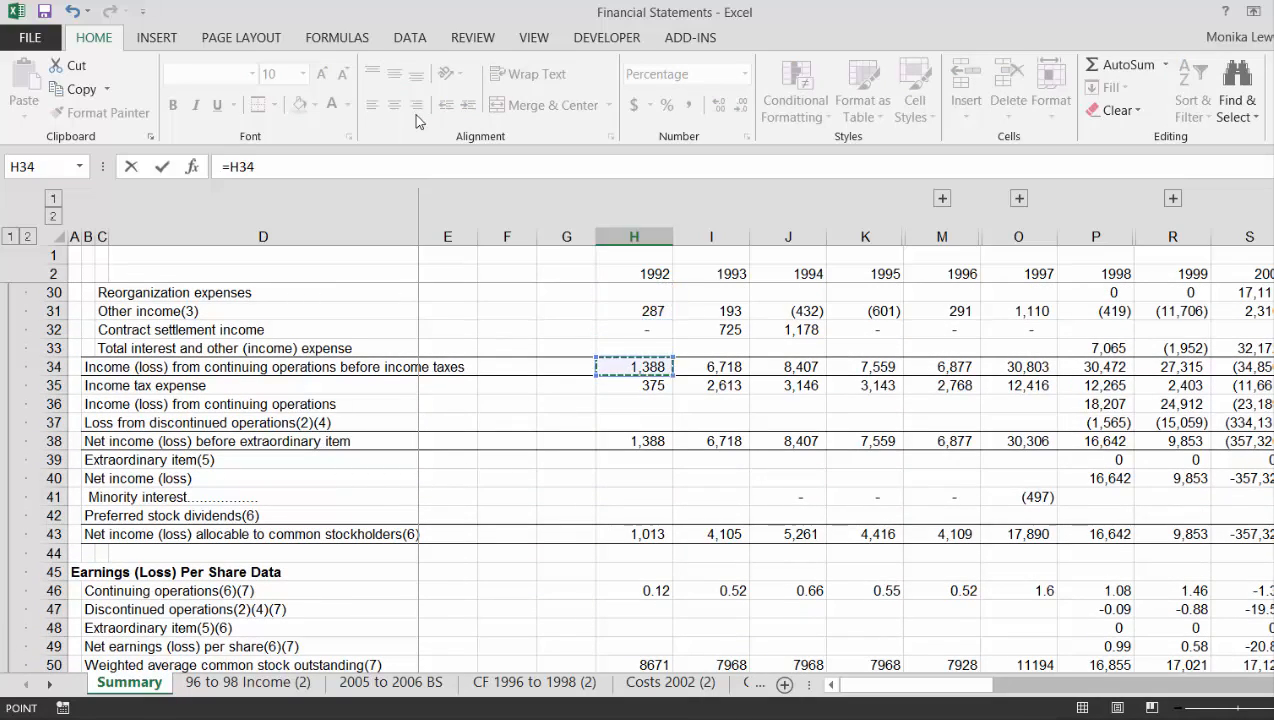
{"action": "key", "text": "Up"}
{"action": "key", "text": "Up"}
{"action": "key", "text": "Up"}
{"action": "key", "text": "Up"}
{"action": "key", "text": "Up"}
{"action": "key", "text": "Up"}
{"action": "key", "text": "Up"}
{"action": "key", "text": "Up"}
{"action": "key", "text": "Up"}
{"action": "key", "text": "Up"}
{"action": "key", "text": "Up"}
{"action": "key", "text": "Up"}
{"action": "key", "text": "Up"}
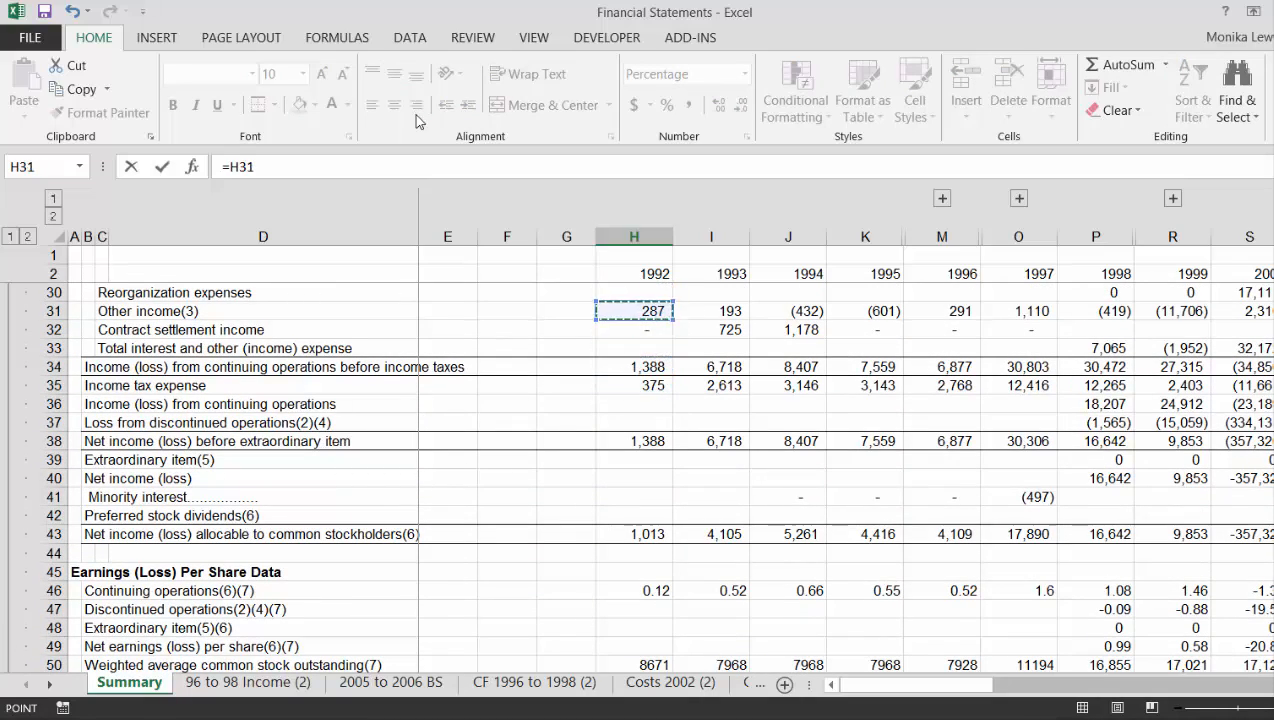
{"action": "key", "text": "Down"}
{"action": "key", "text": "Down"}
{"action": "key", "text": "Down"}
{"action": "key", "text": "Down"}
{"action": "key", "text": "Down"}
{"action": "key", "text": "Down"}
{"action": "key", "text": "Down"}
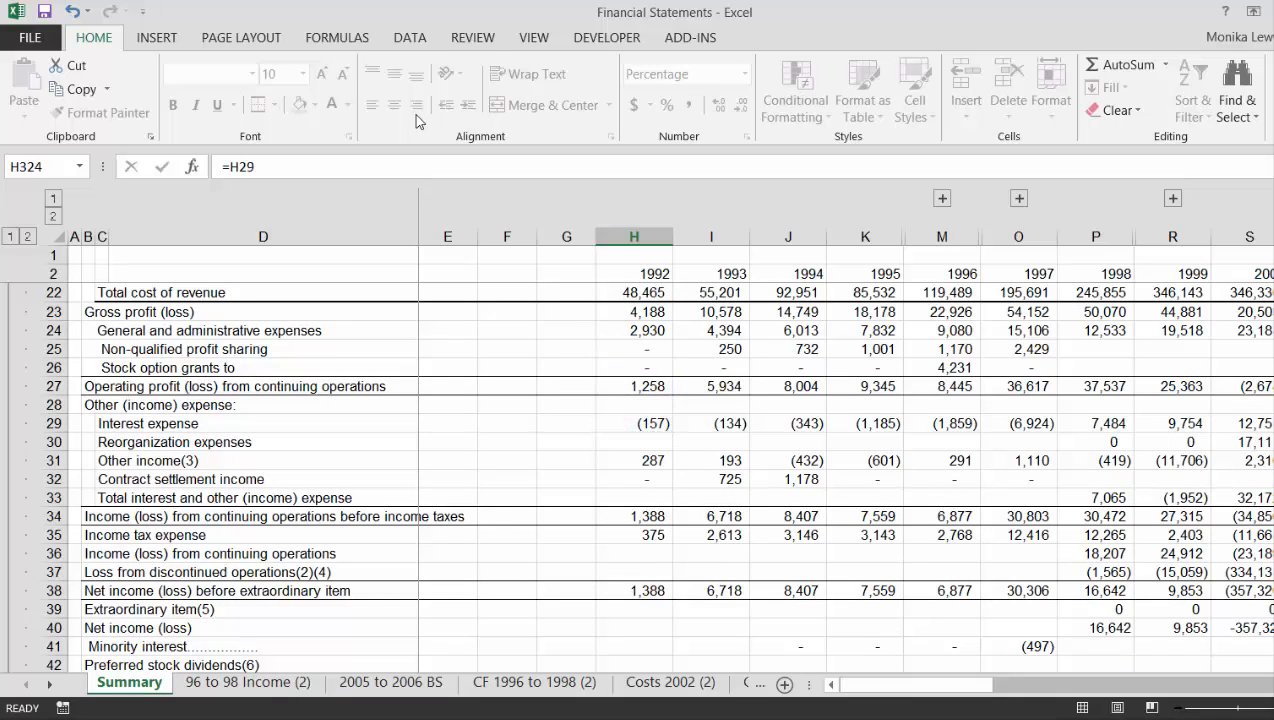
{"action": "key", "text": "Return"}
Wrap the H324 reference in an absolute value function, making the formula =ABS(H29)
{"action": "key", "text": "Up"}
{"action": "key", "text": "F2"}
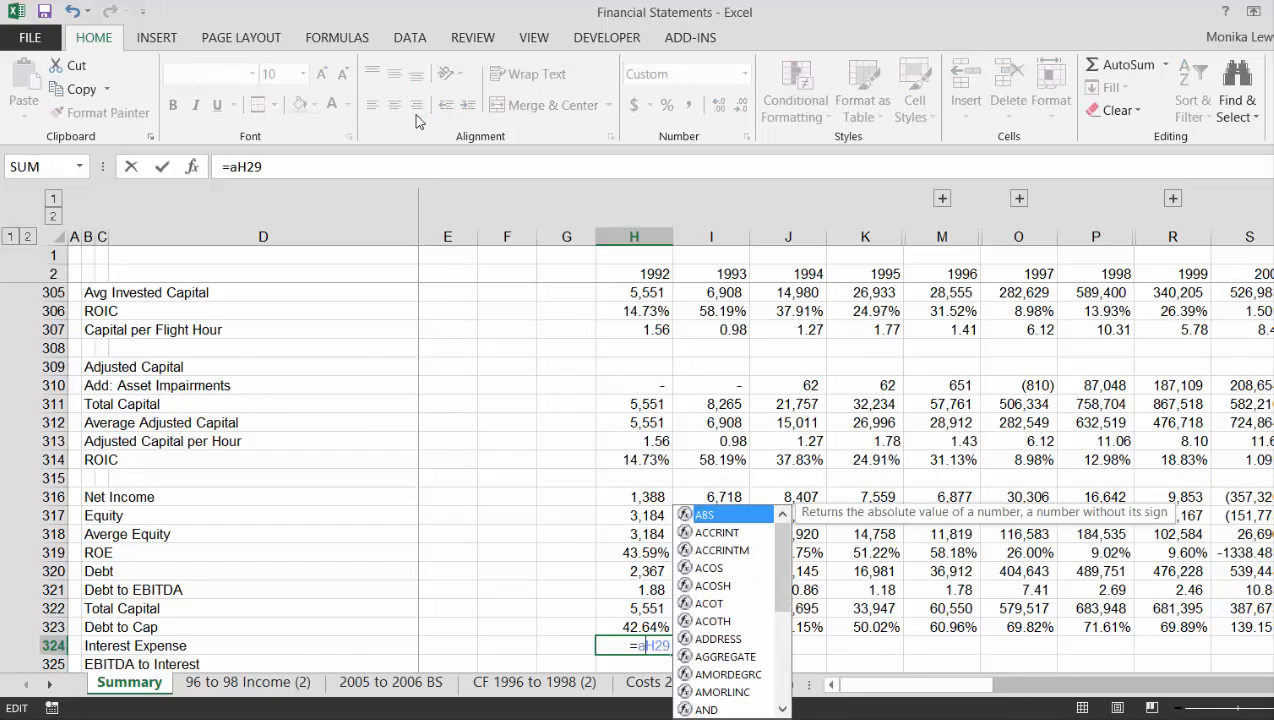
{"action": "type", "text": "bs("}
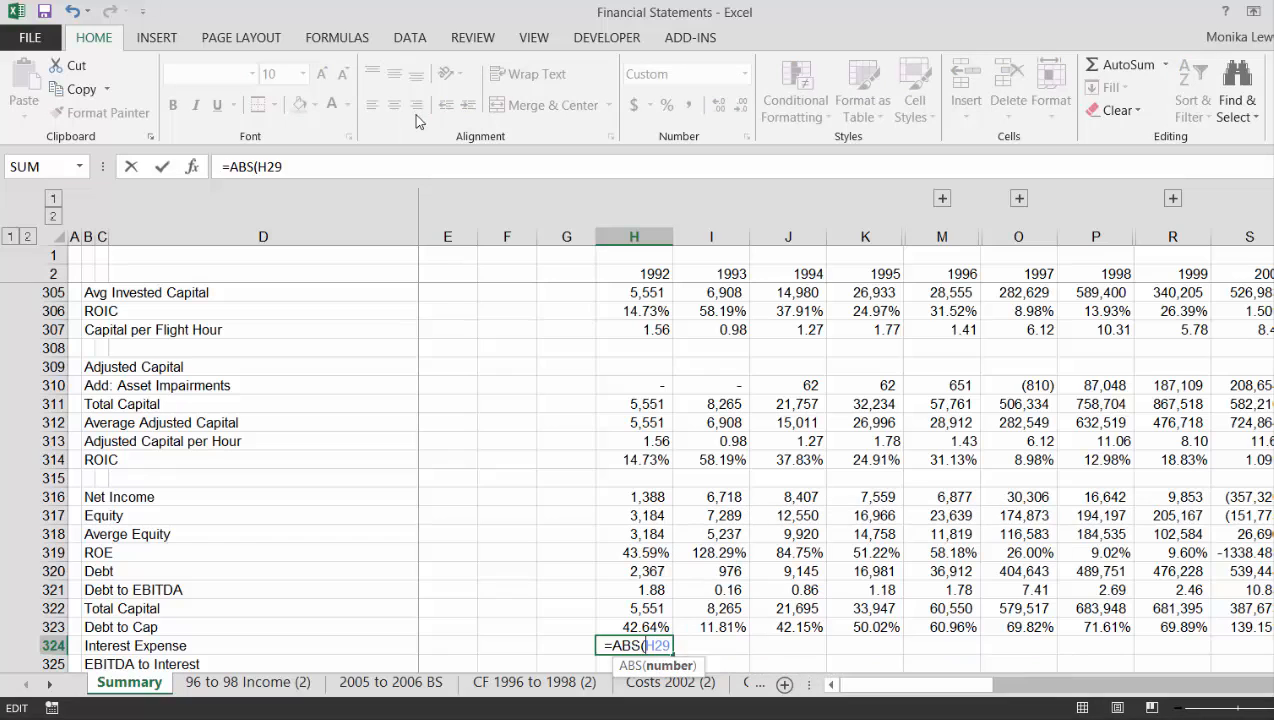
{"action": "key", "text": "Return"}
Fill the Interest Expense formula from H324 across row 324 for the remaining years
{"action": "key", "text": "Up"}
{"action": "left_click", "coordinate": [416, 115]}
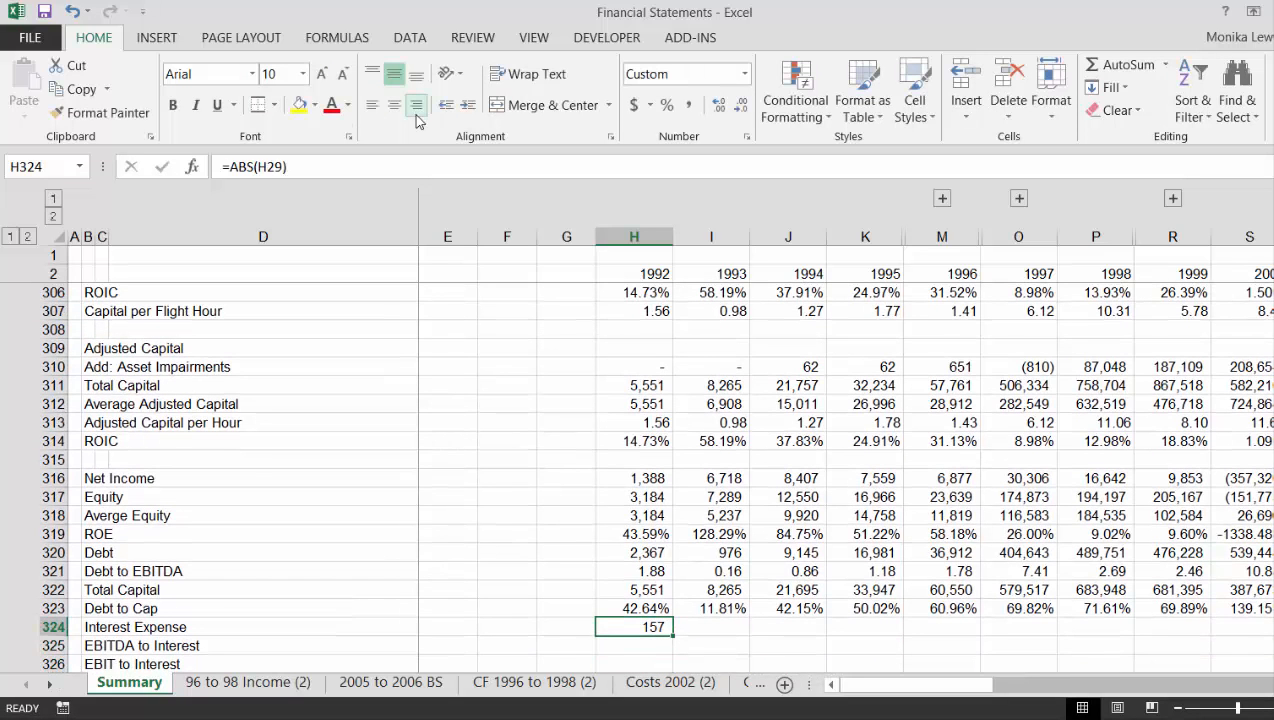
{"action": "key", "text": "ctrl+shift+Right"}
{"action": "key", "text": "ctrl+r"}
Calculate the 1992 EBITDA to Interest ratio in H325 by dividing EBITDA by Interest Expense, =H292/H324
{"action": "key", "text": "Down"}
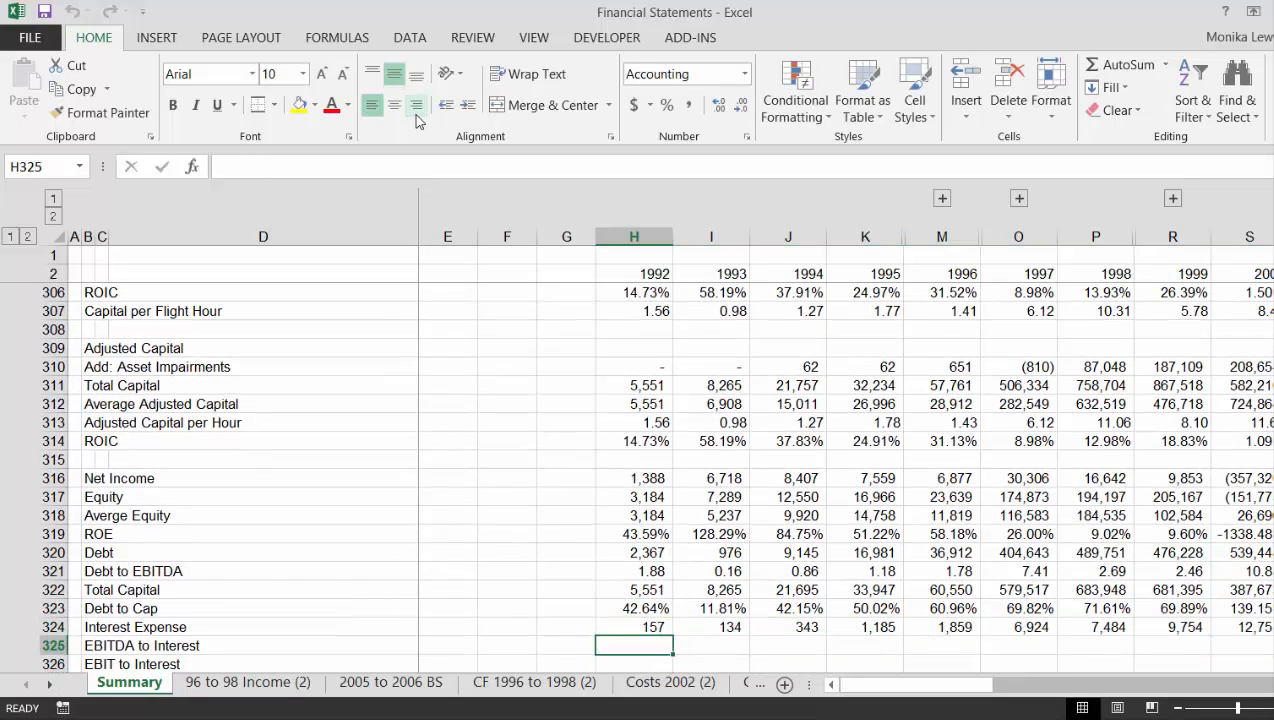
{"action": "type", "text": "="}
{"action": "key", "text": "Up"}
{"action": "key", "text": "Up"}
{"action": "key", "text": "Up"}
{"action": "key", "text": "Up"}
{"action": "key", "text": "Up"}
{"action": "key", "text": "Up"}
{"action": "key", "text": "Up"}
{"action": "key", "text": "Up"}
{"action": "key", "text": "Up"}
{"action": "key", "text": "Up"}
{"action": "key", "text": "Up"}
{"action": "key", "text": "Up"}
{"action": "key", "text": "Up"}
{"action": "key", "text": "Up"}
{"action": "key", "text": "Up"}
{"action": "key", "text": "Up"}
{"action": "key", "text": "Up"}
{"action": "key", "text": "Up"}
{"action": "key", "text": "Up"}
{"action": "key", "text": "Up"}
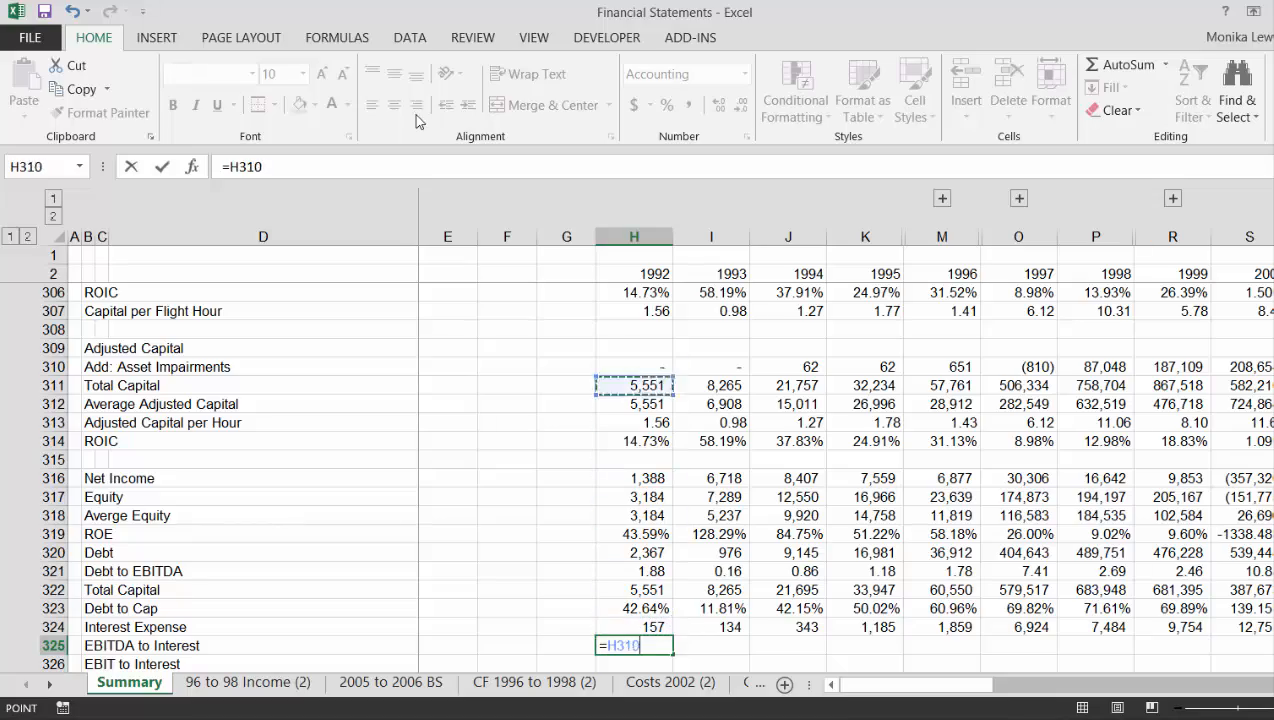
{"action": "key", "text": "Up"}
{"action": "key", "text": "Up"}
{"action": "key", "text": "Up"}
{"action": "key", "text": "Up"}
{"action": "key", "text": "Up"}
{"action": "key", "text": "Up"}
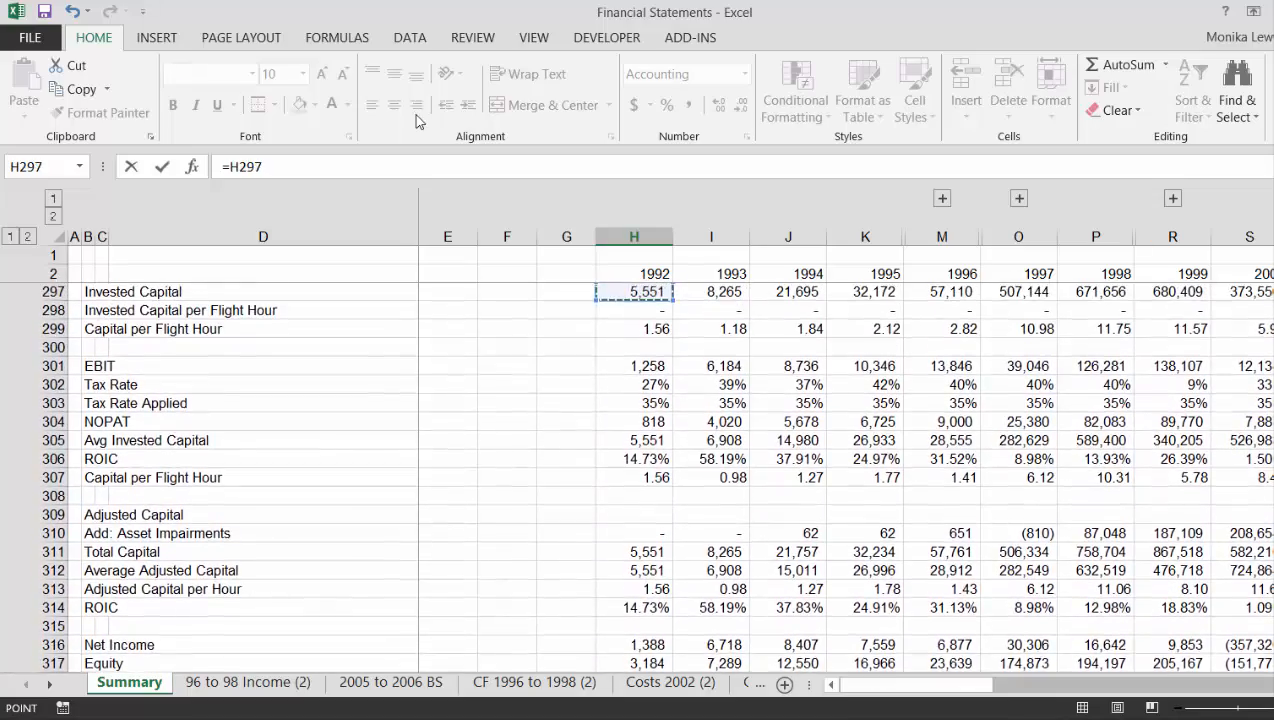
{"action": "key", "text": "Up"}
{"action": "key", "text": "Up"}
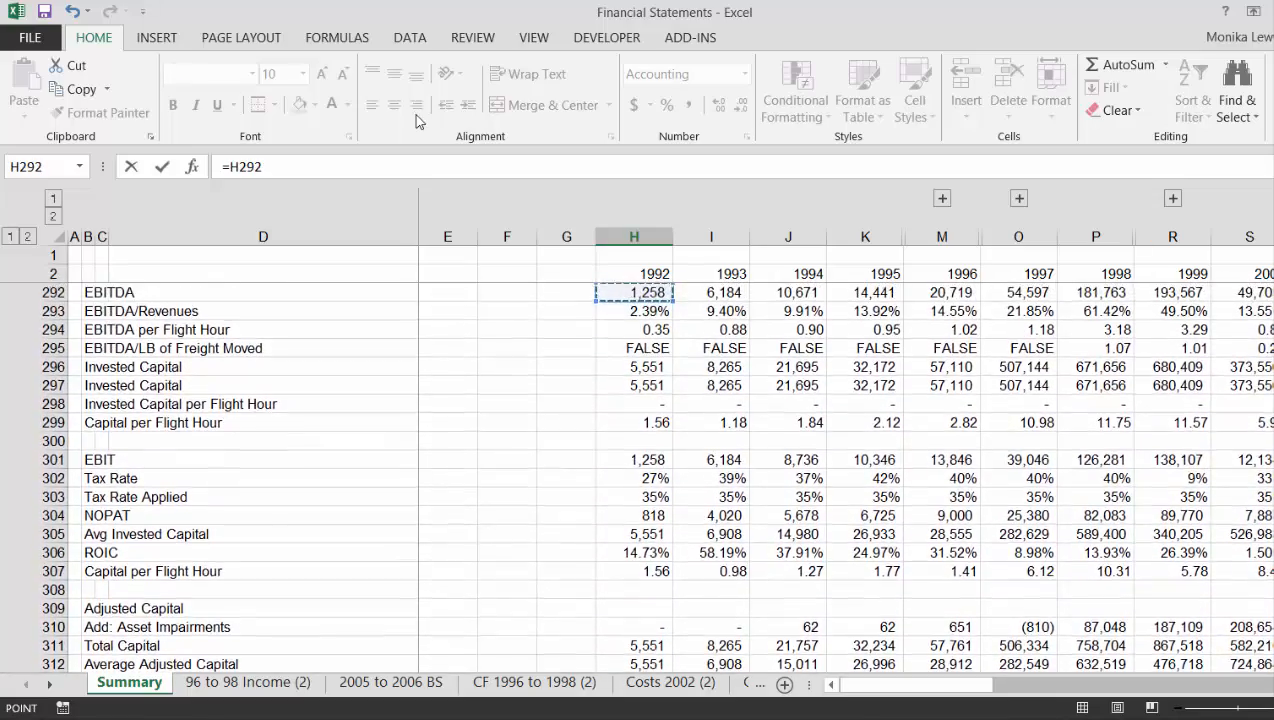
{"action": "type", "text": "/"}
{"action": "key", "text": "Up"}
{"action": "key", "text": "Up"}
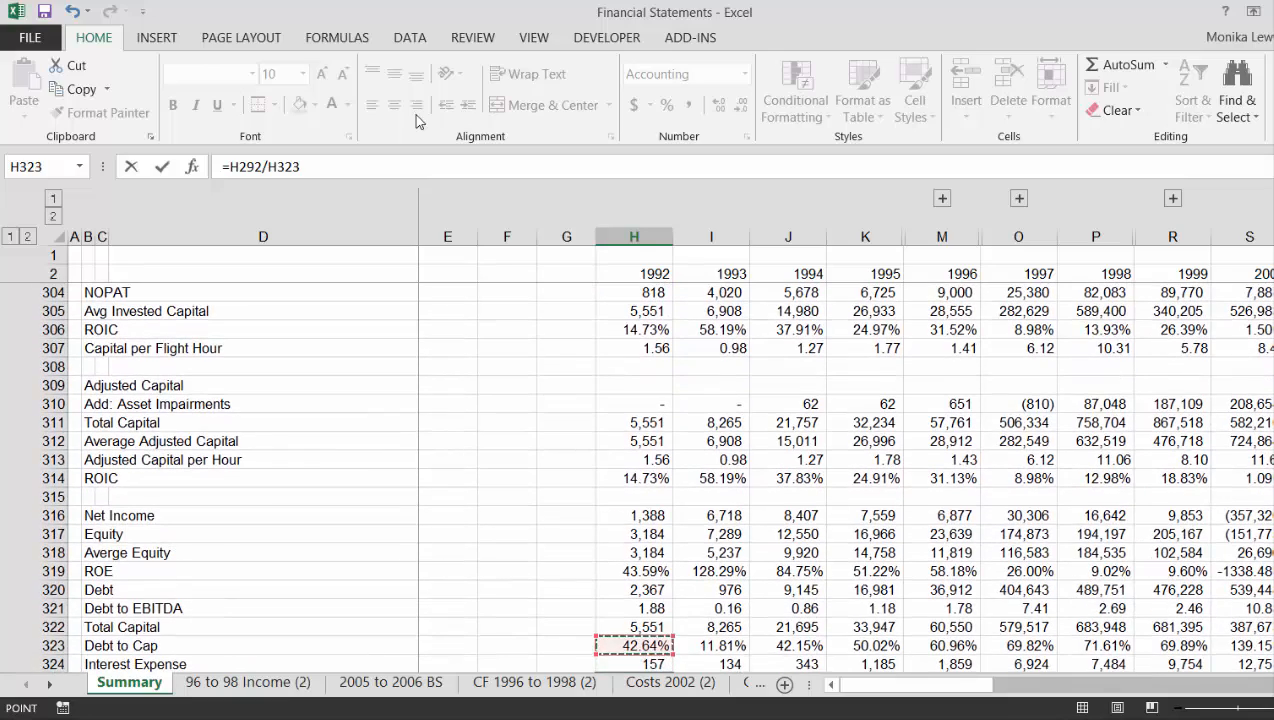
{"action": "key", "text": "Down"}
{"action": "key", "text": "Return"}
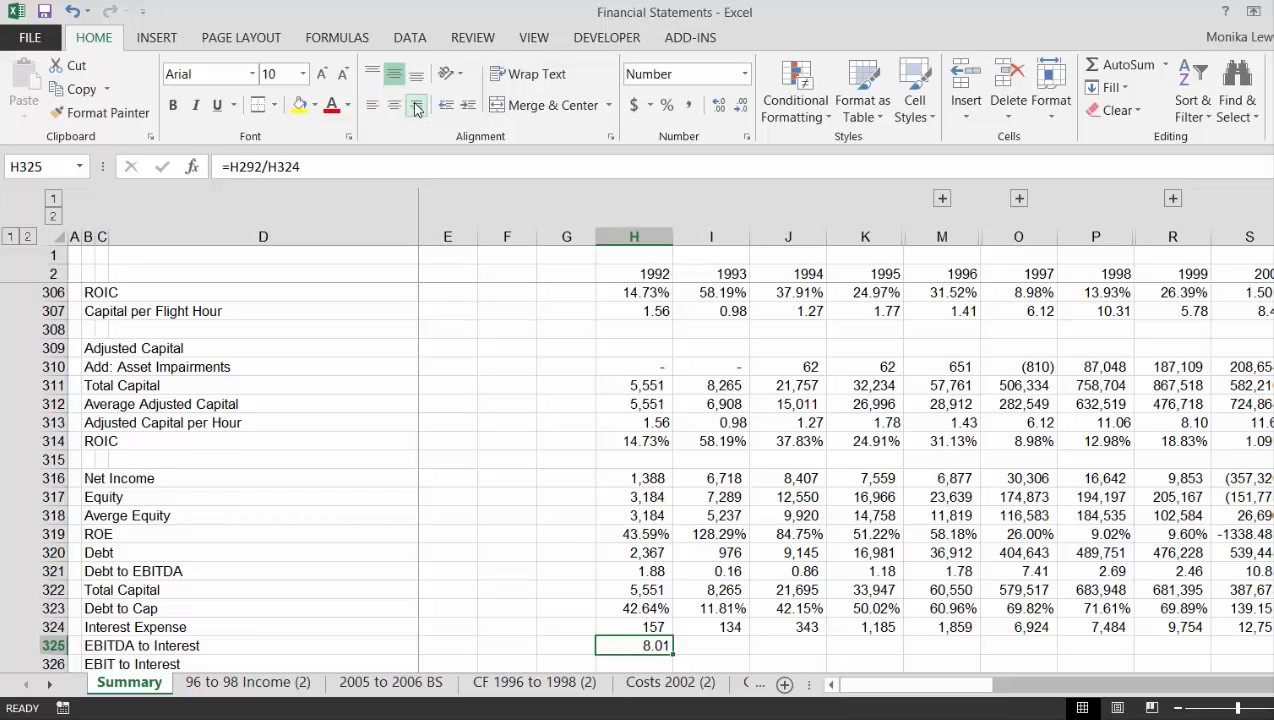
Fill the EBITDA to Interest formula from H325 across row 325 and review the ratios by year
{"action": "key", "text": "ctrl+shift+Right"}
{"action": "key", "text": "ctrl+r"}
{"action": "key", "text": "Left"}
{"action": "key", "text": "Right"}
{"action": "key", "text": "Right"}
{"action": "key", "text": "Right"}
{"action": "key", "text": "Right"}
{"action": "key", "text": "Right"}
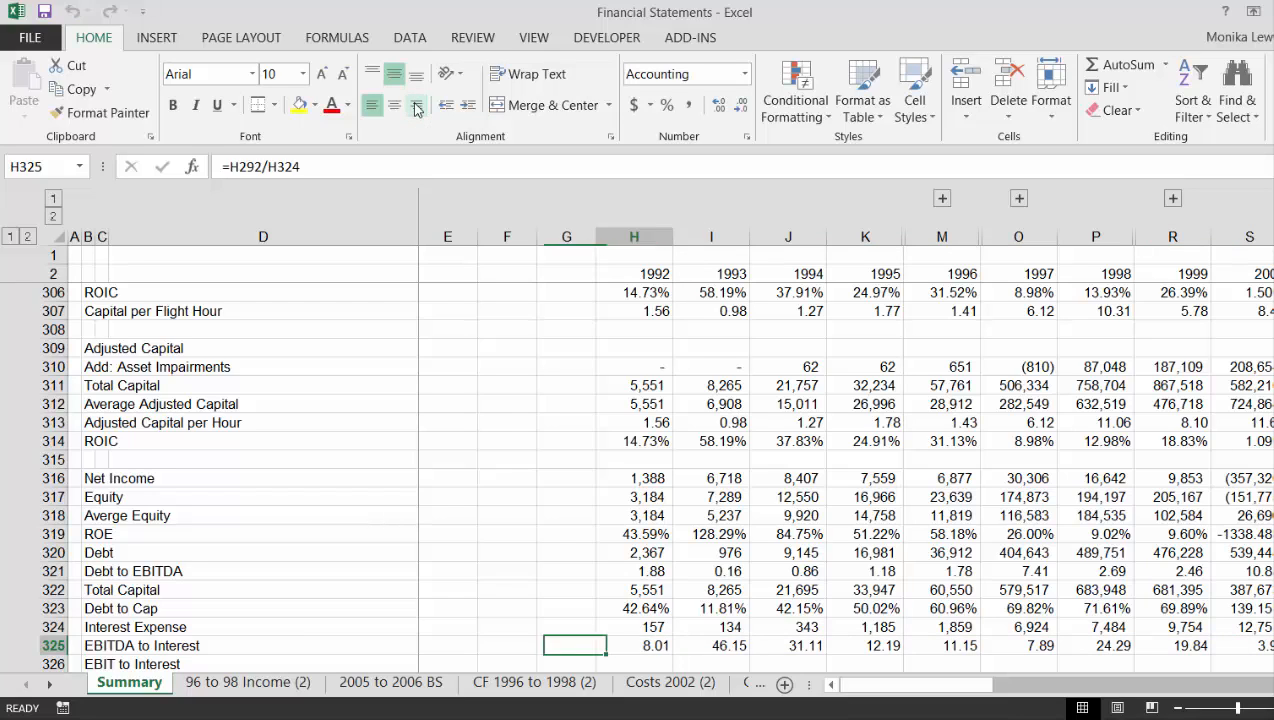
{"action": "key", "text": "Right"}
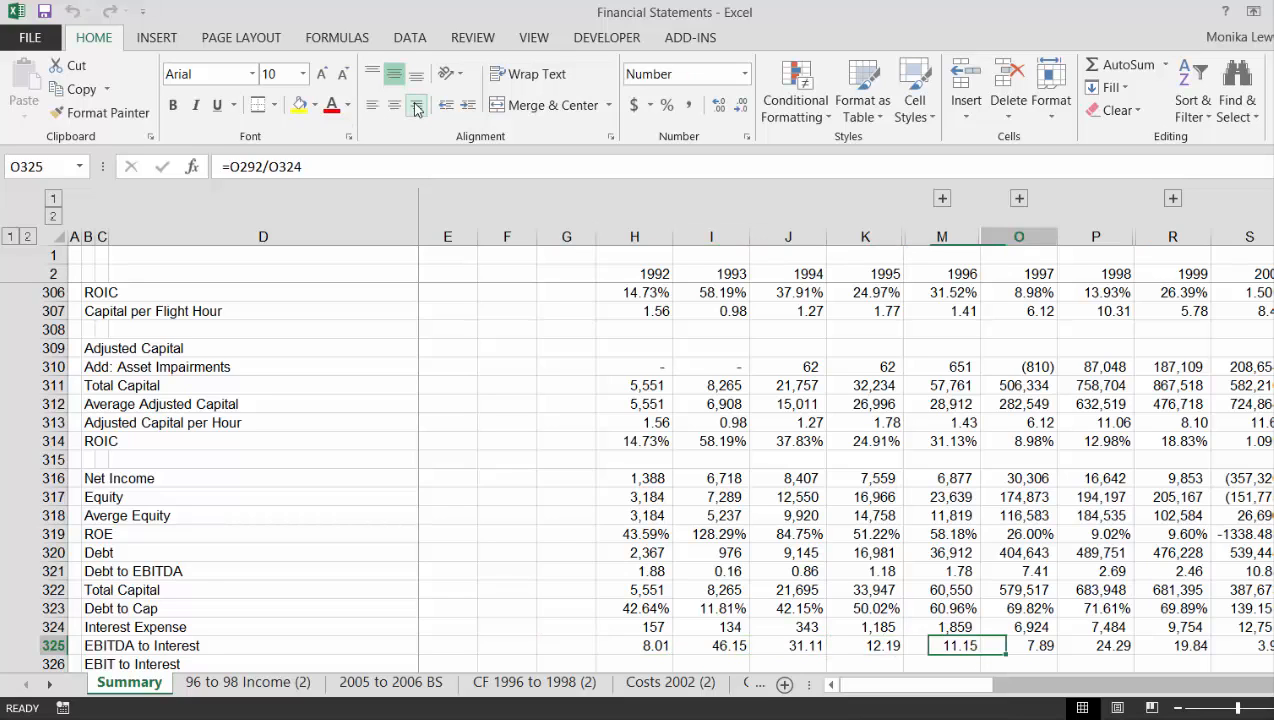
Review the EBITDA to Interest ratios and their formulas across the years from the mid-1990s to 2007
{"action": "key", "text": "Right"}
{"action": "key", "text": "Left"}
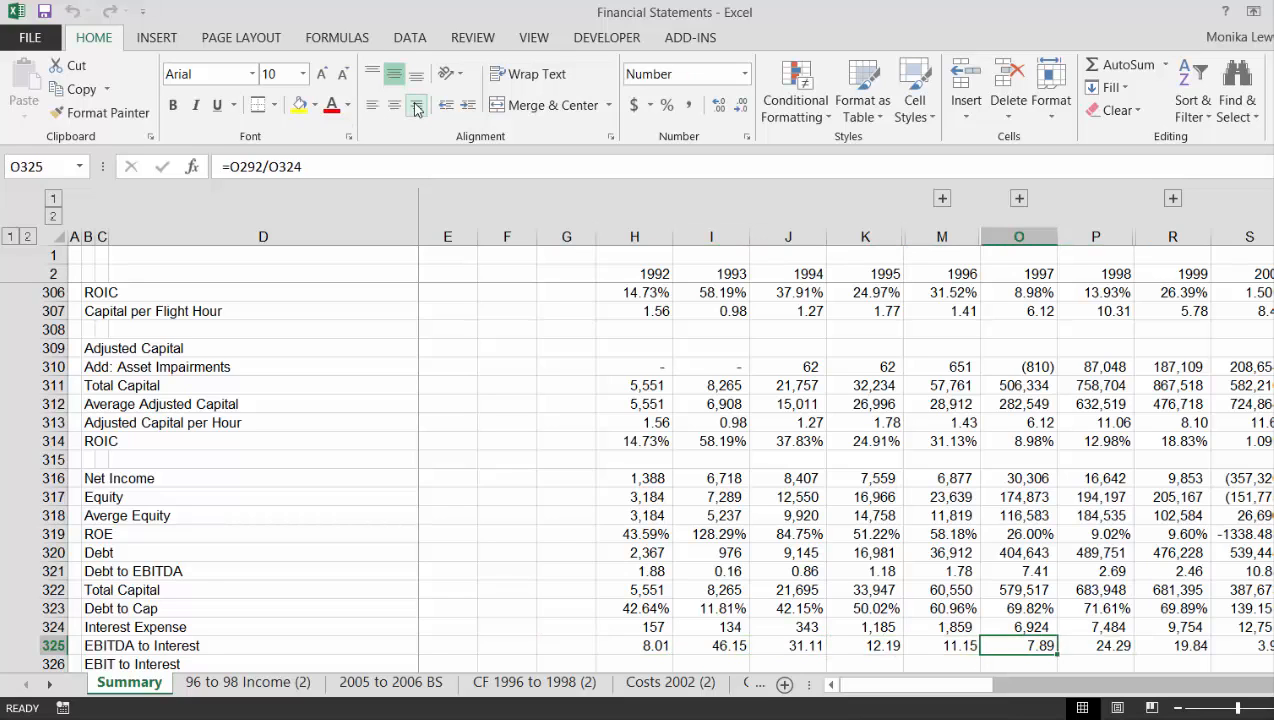
{"action": "key", "text": "Left"}
{"action": "key", "text": "Left"}
{"action": "key", "text": "Left"}
{"action": "key", "text": "Right"}
{"action": "key", "text": "Right"}
{"action": "key", "text": "Right"}
{"action": "key", "text": "Right"}
{"action": "key", "text": "Right"}
{"action": "key", "text": "Right"}
{"action": "key", "text": "Right"}
{"action": "key", "text": "Right"}
{"action": "key", "text": "Right"}
{"action": "key", "text": "Right"}
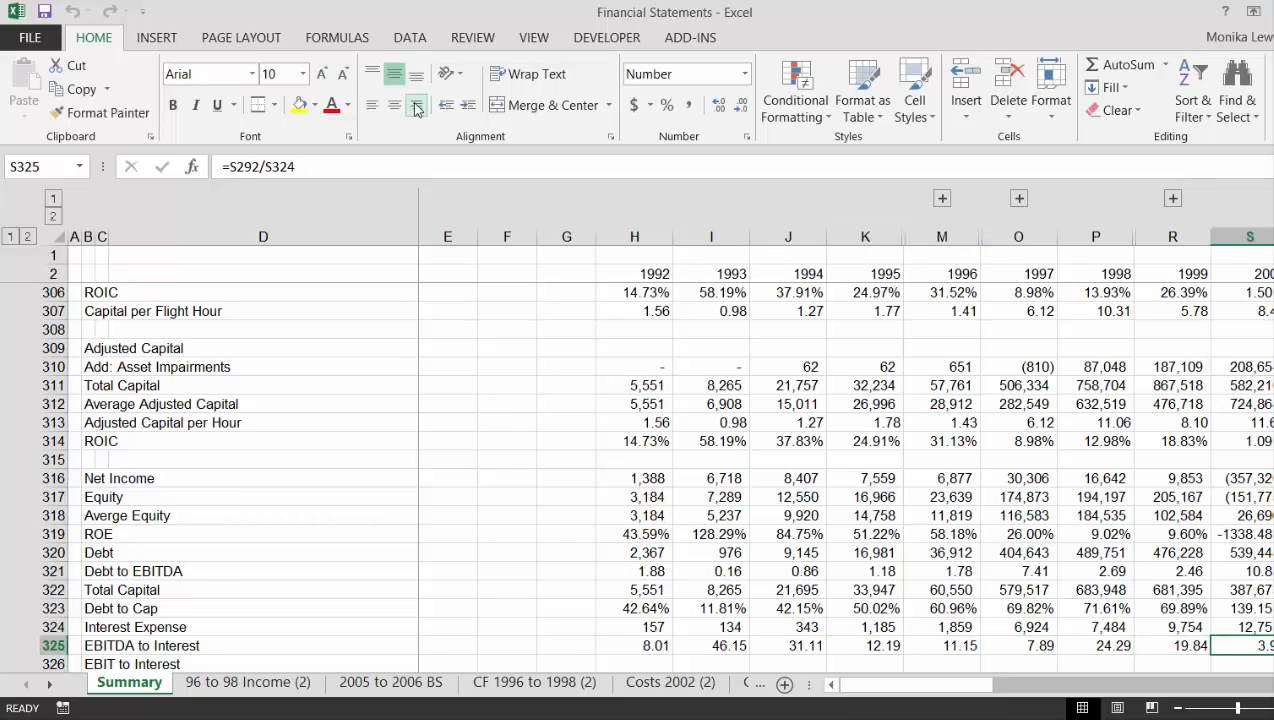
{"action": "key", "text": "Left"}
{"action": "key", "text": "Left"}
{"action": "key", "text": "Left"}
{"action": "key", "text": "Left"}
{"action": "key", "text": "Left"}
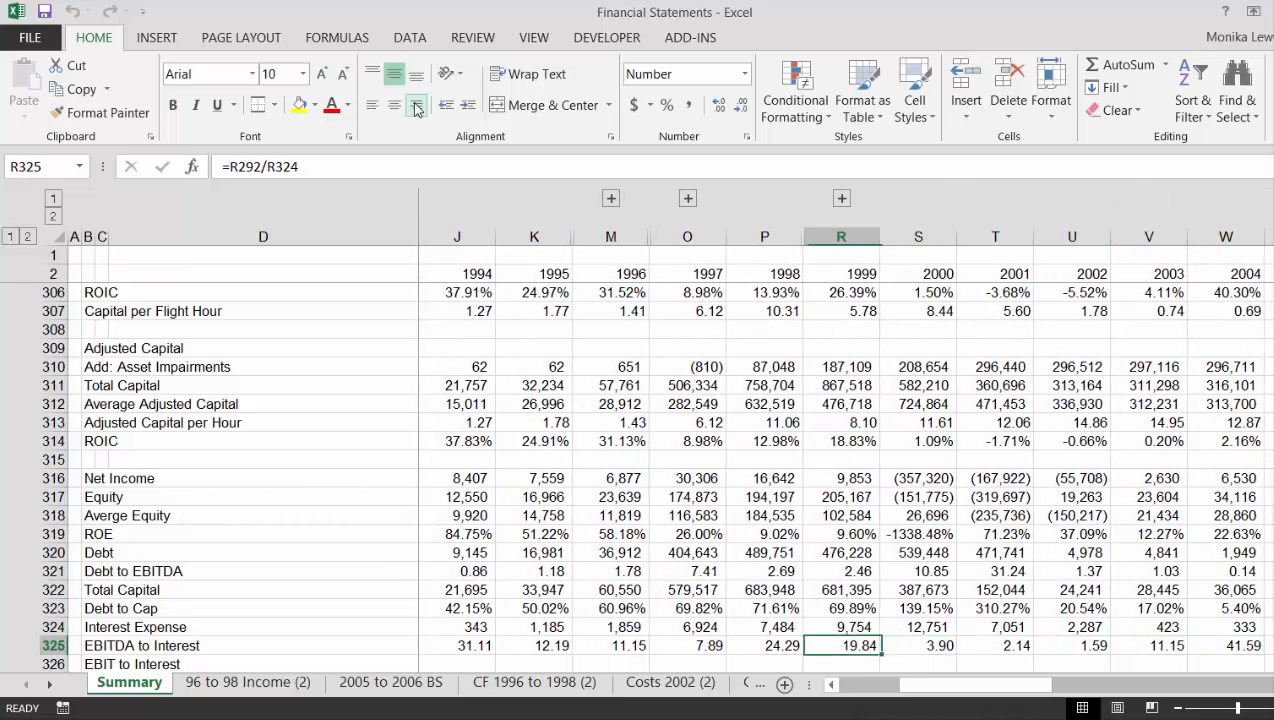
{"action": "key", "text": "Right"}
{"action": "key", "text": "Right"}
{"action": "key", "text": "Right"}
{"action": "key", "text": "Right"}
{"action": "key", "text": "Right"}
{"action": "key", "text": "Right"}
{"action": "key", "text": "Right"}
{"action": "key", "text": "Right"}
{"action": "key", "text": "Right"}
{"action": "key", "text": "Right"}
{"action": "key", "text": "Right"}
Clear the EBITDA to Interest formula in the 2007 column
{"action": "key", "text": "Left"}
{"action": "key", "text": "Left"}
{"action": "key", "text": "Left"}
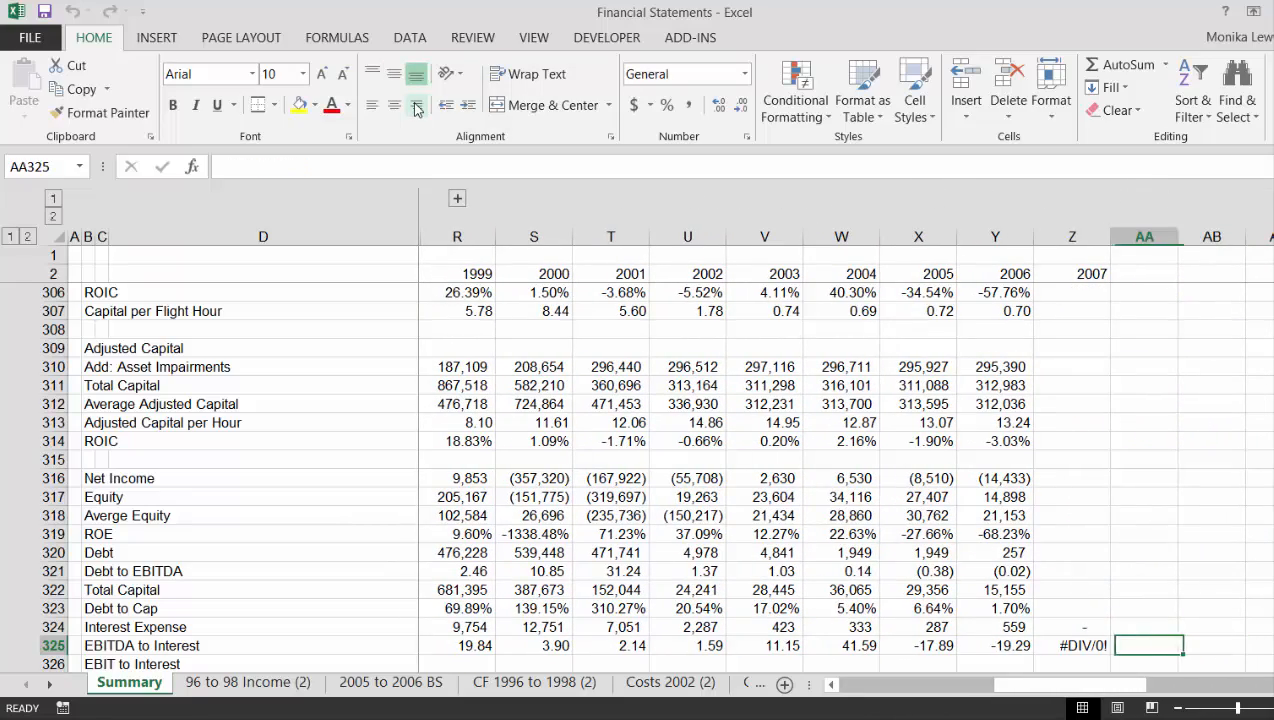
{"action": "key", "text": "Delete"}
{"action": "key", "text": "Up"}
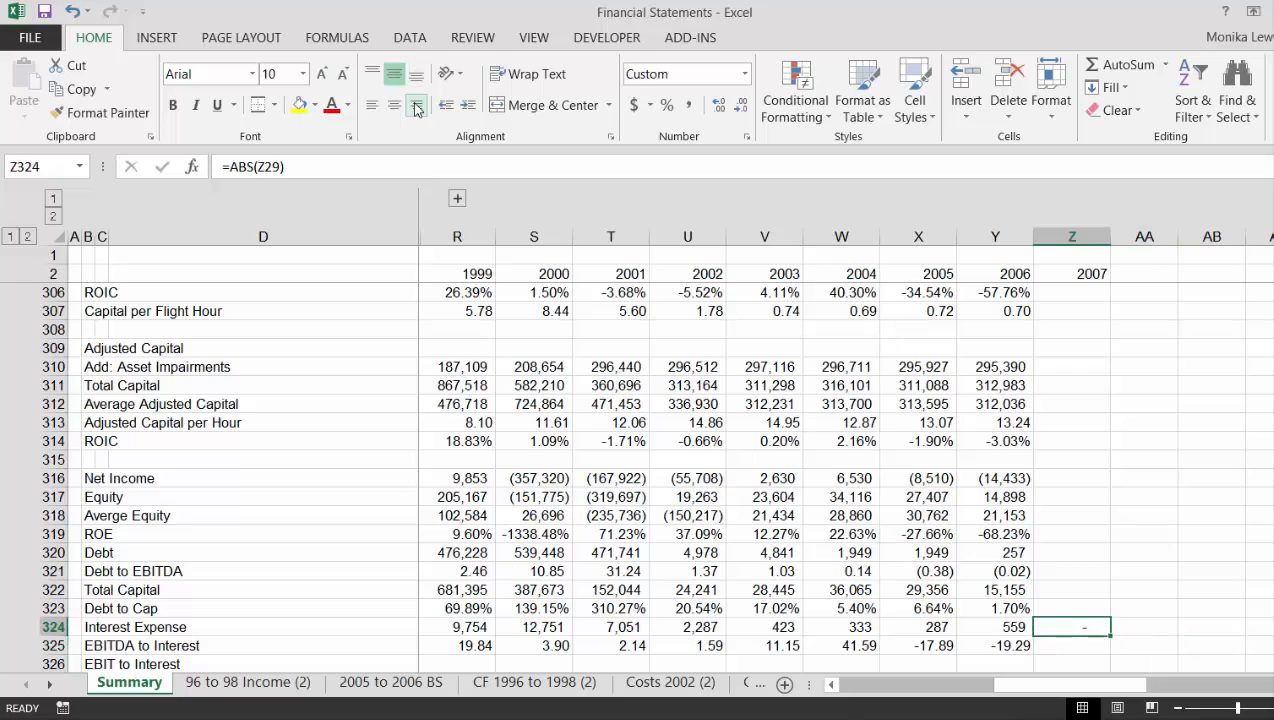
Calculate EBIT to Interest for 1992 in H326 by dividing EBIT by Interest Expense with =H301/H324
{"action": "key", "text": "Down"}
{"action": "key", "text": "Down"}
{"action": "key", "text": "Down"}
{"action": "key", "text": "Left"}
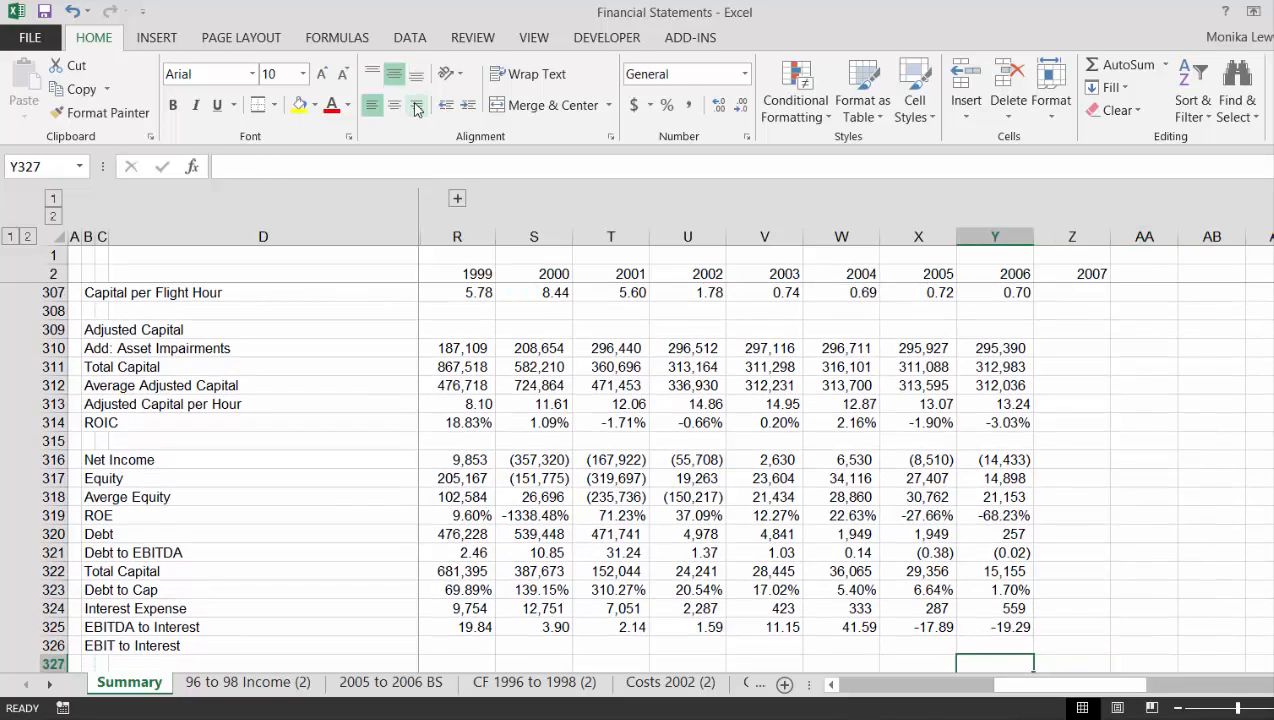
{"action": "key", "text": "Up"}
{"action": "key", "text": "Left"}
{"action": "key", "text": "ctrl+Left"}
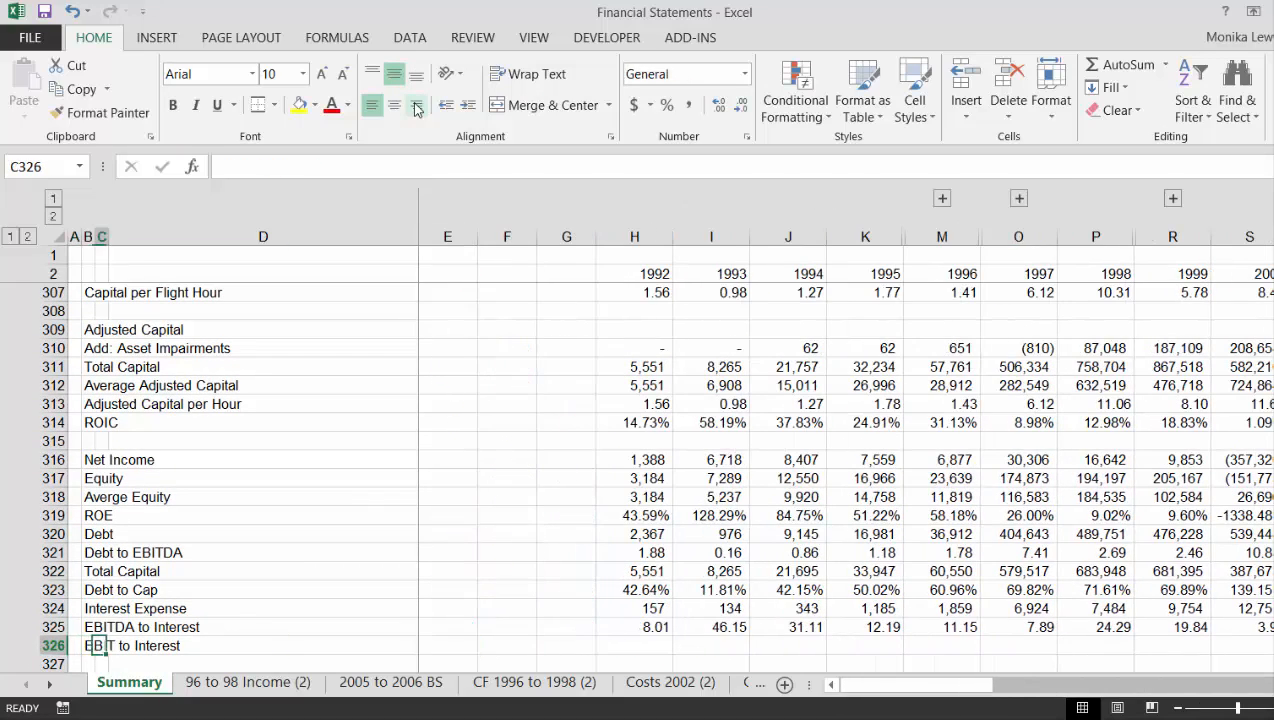
{"action": "key", "text": "Right"}
{"action": "key", "text": "Right"}
{"action": "key", "text": "Right"}
{"action": "key", "text": "Right"}
{"action": "key", "text": "Right"}
{"action": "type", "text": "="}
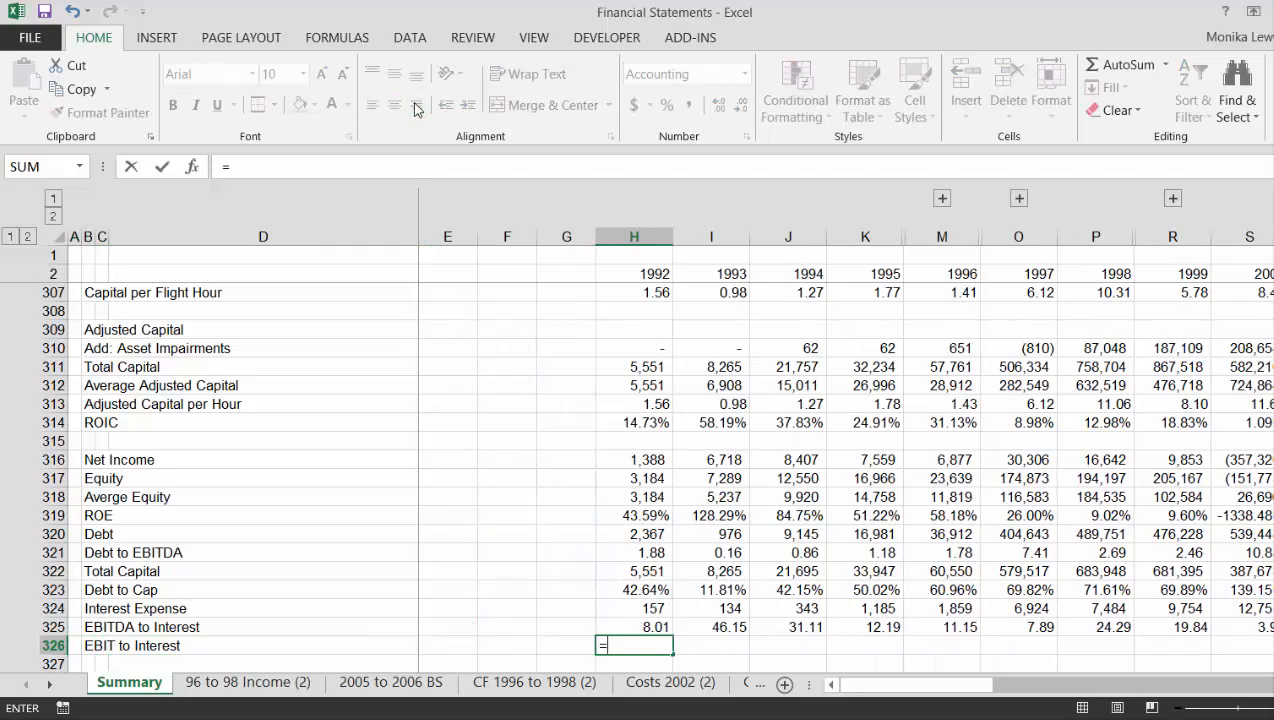
{"action": "key", "text": "Up"}
{"action": "key", "text": "Up"}
{"action": "key", "text": "Up"}
{"action": "key", "text": "Up"}
{"action": "key", "text": "Up"}
{"action": "key", "text": "Up"}
{"action": "key", "text": "Up"}
{"action": "key", "text": "Up"}
{"action": "key", "text": "Up"}
{"action": "key", "text": "Up"}
{"action": "key", "text": "Up"}
{"action": "key", "text": "Up"}
{"action": "key", "text": "Up"}
{"action": "key", "text": "Up"}
{"action": "key", "text": "Up"}
{"action": "key", "text": "Up"}
{"action": "key", "text": "Up"}
{"action": "key", "text": "Up"}
{"action": "key", "text": "Up"}
{"action": "key", "text": "Up"}
{"action": "key", "text": "Up"}
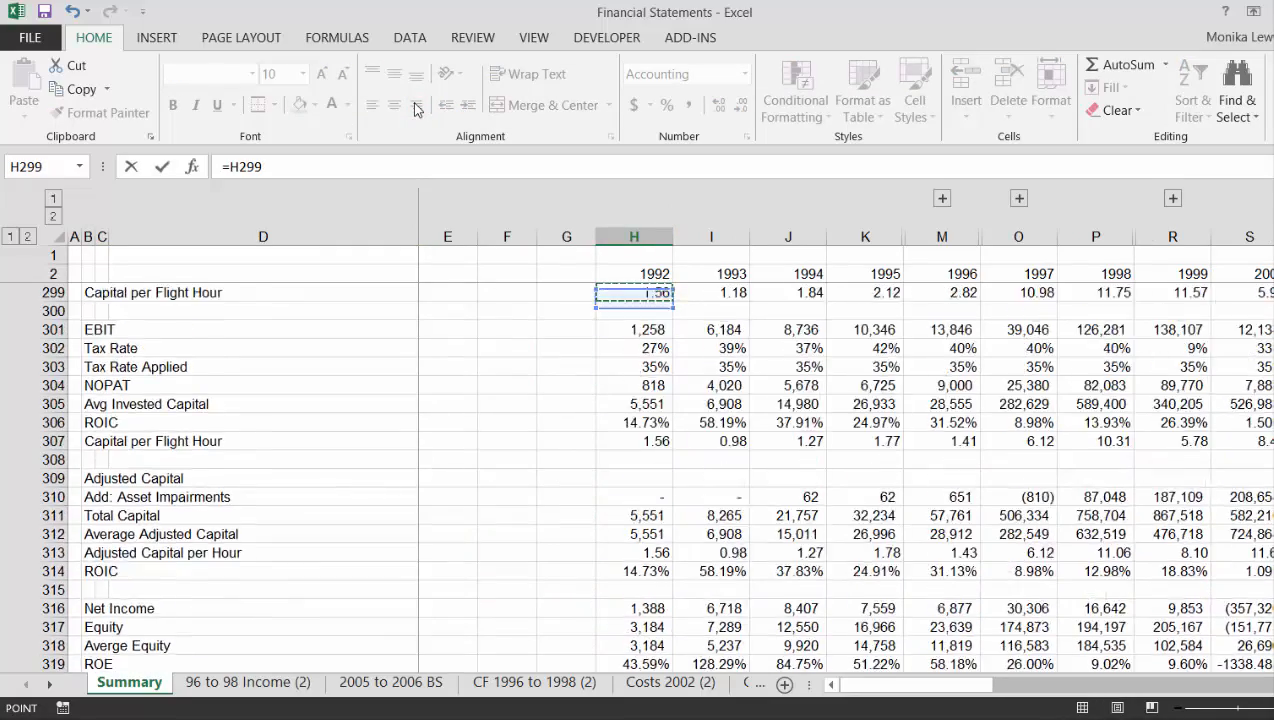
{"action": "key", "text": "Up"}
{"action": "key", "text": "Up"}
{"action": "key", "text": "Down"}
{"action": "key", "text": "Down"}
{"action": "key", "text": "Down"}
{"action": "key", "text": "Down"}
{"action": "key", "text": "Down"}
{"action": "key", "text": "Down"}
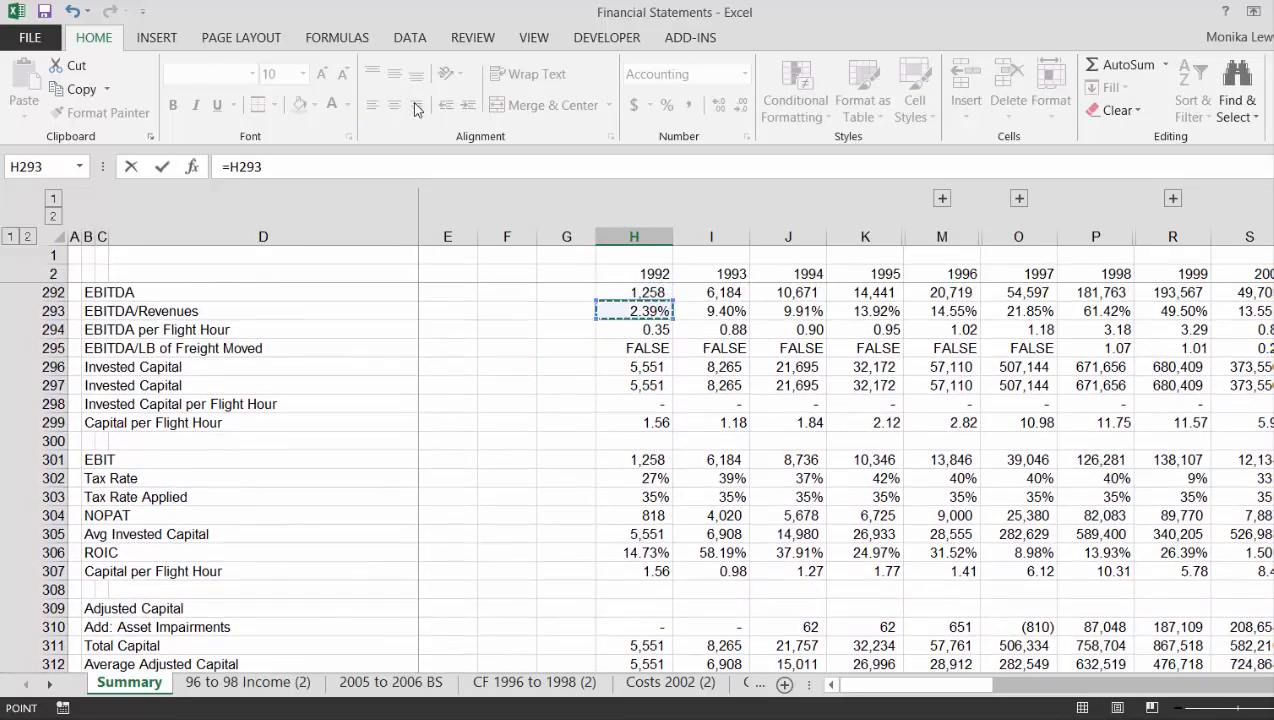
{"action": "key", "text": "Down"}
{"action": "key", "text": "Down"}
{"action": "key", "text": "Down"}
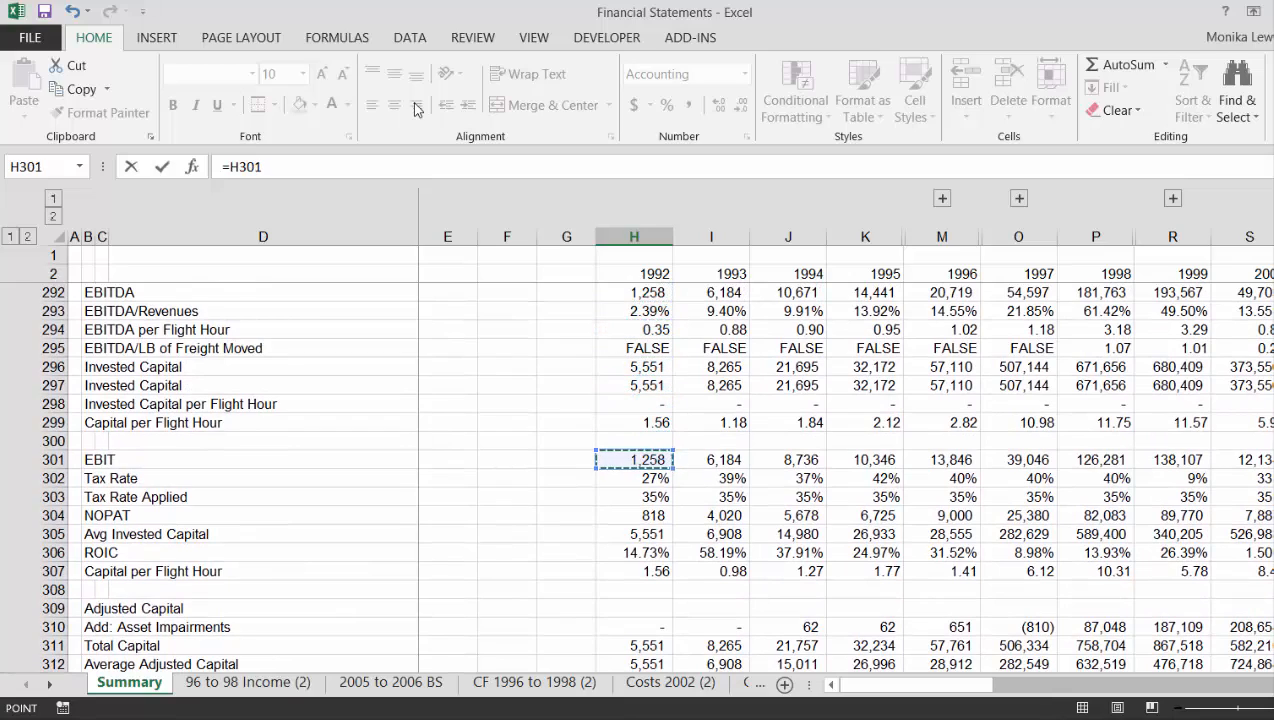
{"action": "key", "text": "Up"}
{"action": "key", "text": "Up"}
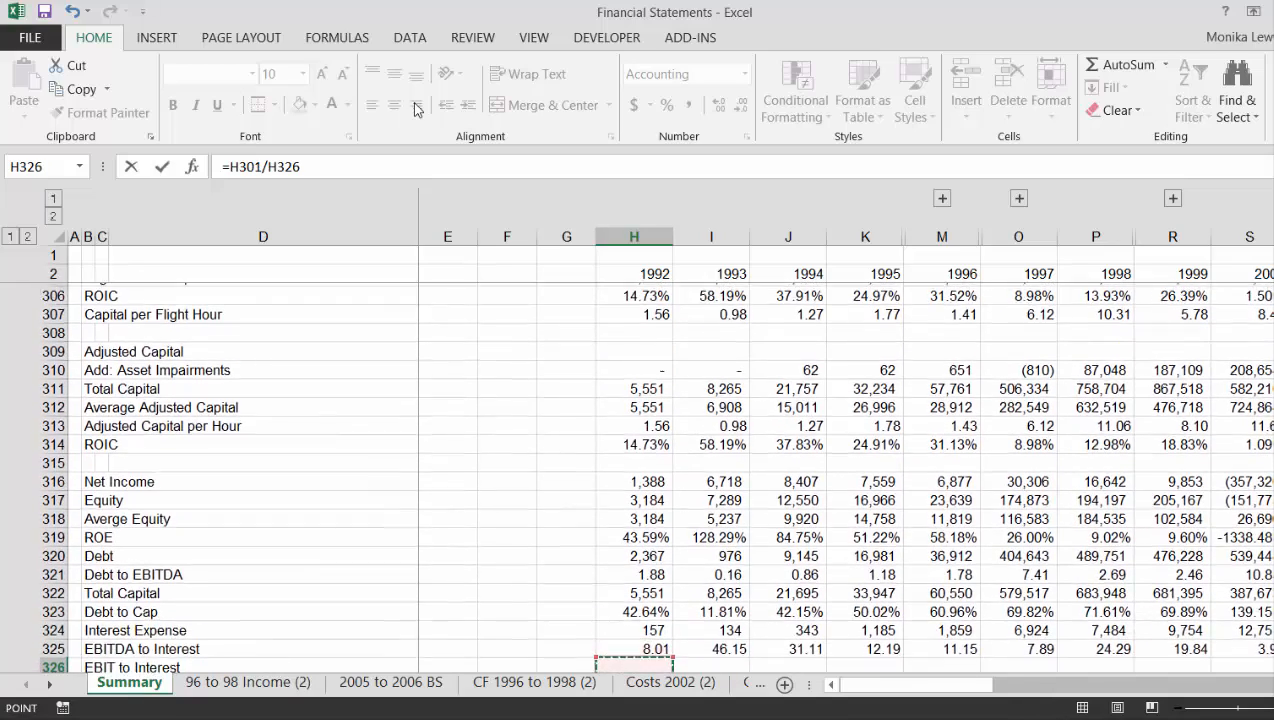
{"action": "key", "text": "Up"}
{"action": "key", "text": "Up"}
{"action": "key", "text": "Up"}
{"action": "key", "text": "Up"}
{"action": "key", "text": "Up"}
{"action": "key", "text": "Up"}
{"action": "key", "text": "Up"}
{"action": "key", "text": "Up"}
{"action": "key", "text": "Up"}
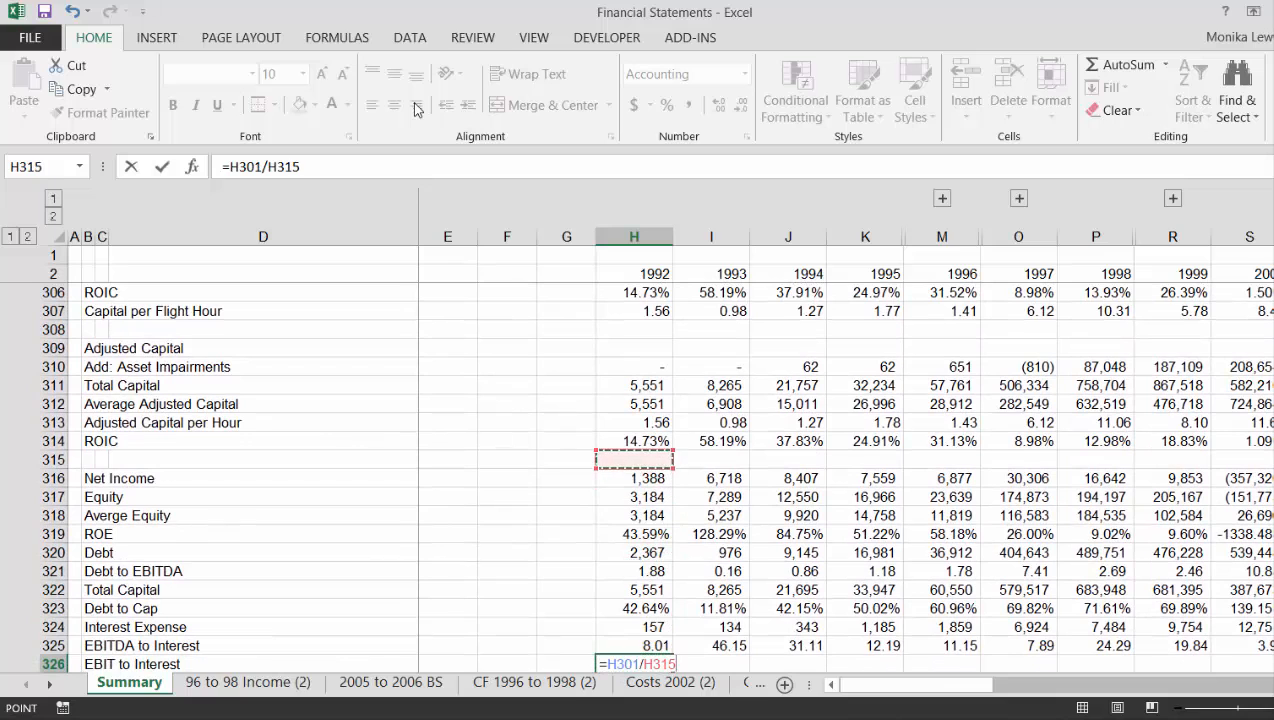
{"action": "key", "text": "Down"}
{"action": "key", "text": "Down"}
{"action": "key", "text": "Down"}
{"action": "key", "text": "Down"}
{"action": "key", "text": "Down"}
{"action": "key", "text": "Down"}
{"action": "key", "text": "Down"}
{"action": "key", "text": "Down"}
{"action": "key", "text": "Down"}
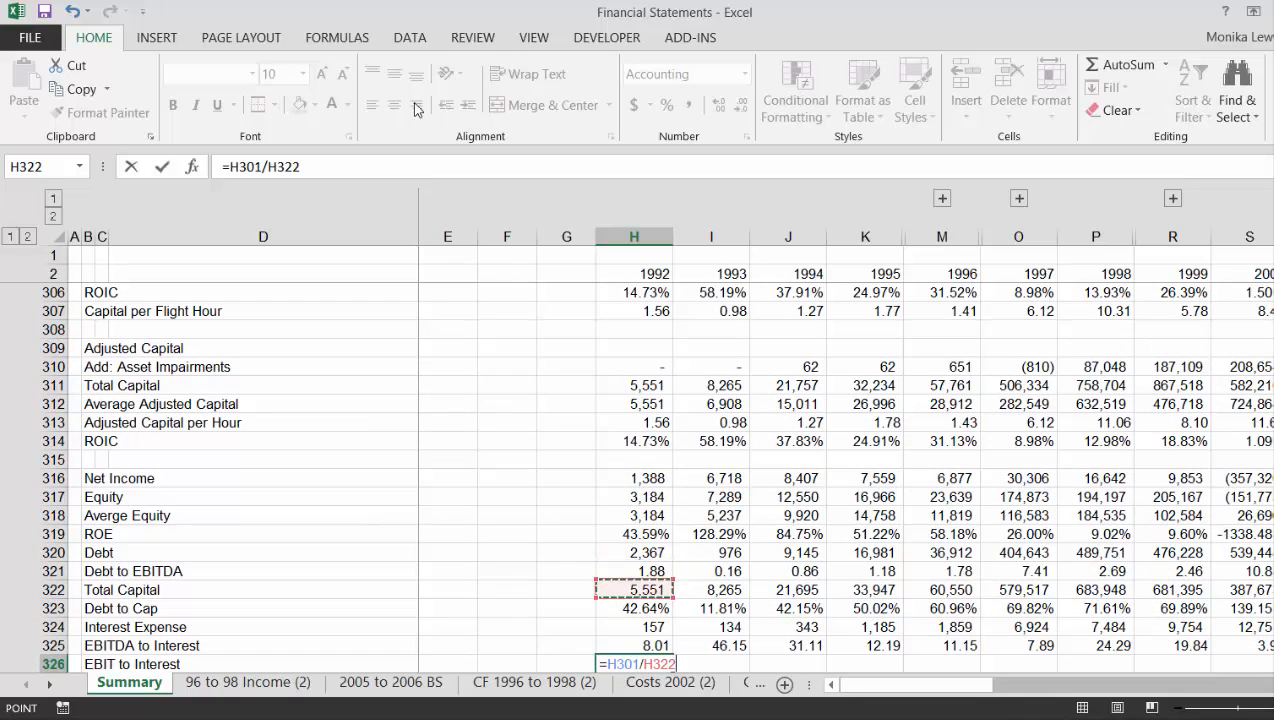
{"action": "key", "text": "Return"}
{"action": "key", "text": "Up"}
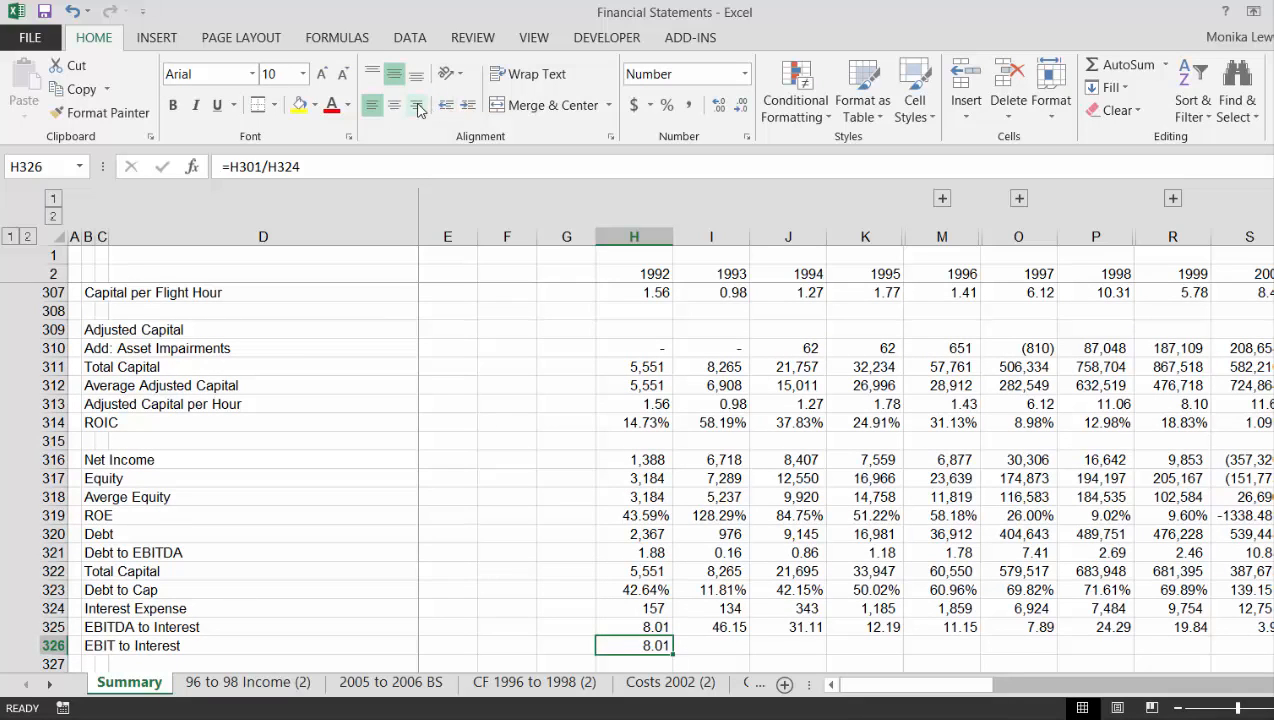
Right-align the 1992 EBIT to Interest cell and fill its formula across the row through 2007
{"action": "left_click", "coordinate": [417, 106]}
{"action": "key", "text": "ctrl+shift+Right"}
{"action": "key", "text": "ctrl+r"}
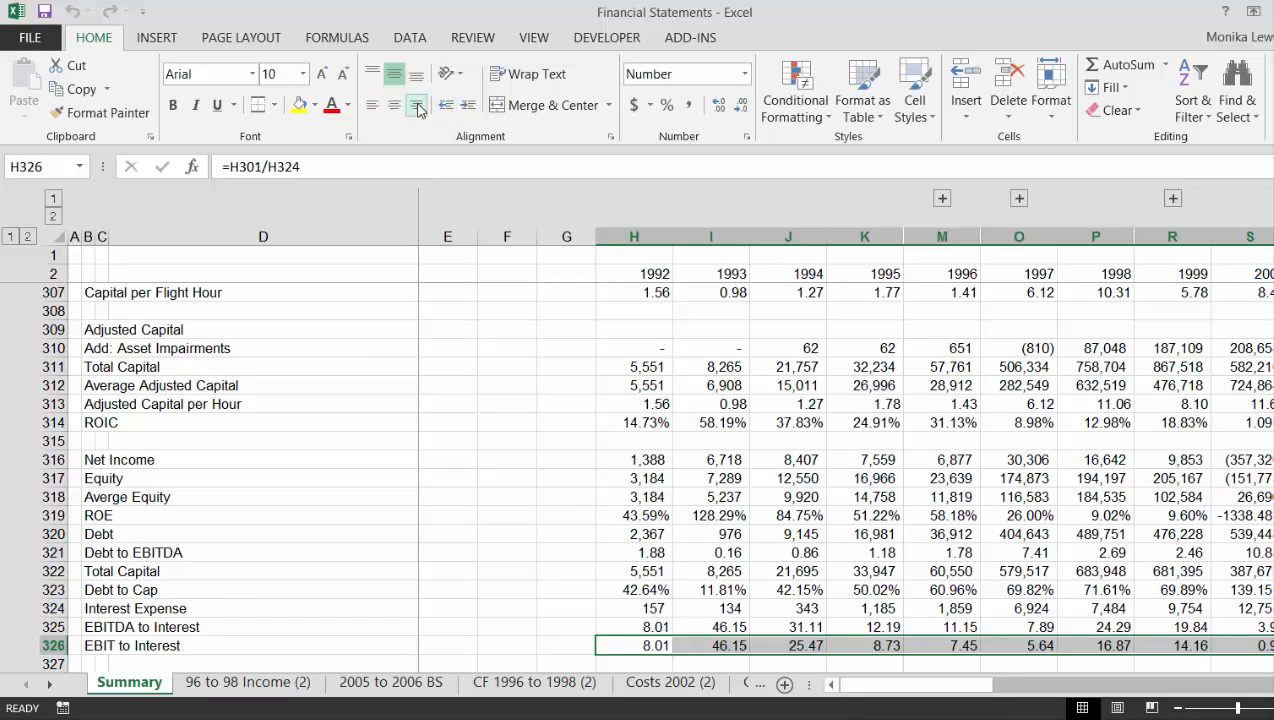
Clear the EBIT to Interest formula in the 2007 column
{"action": "key", "text": "Right"}
{"action": "key", "text": "Right"}
{"action": "key", "text": "Right"}
{"action": "key", "text": "Right"}
{"action": "key", "text": "Right"}
{"action": "key", "text": "Right"}
{"action": "key", "text": "Right"}
{"action": "key", "text": "Right"}
{"action": "key", "text": "Right"}
{"action": "key", "text": "Right"}
{"action": "key", "text": "Right"}
{"action": "key", "text": "Right"}
{"action": "key", "text": "Right"}
{"action": "key", "text": "Right"}
{"action": "key", "text": "Right"}
{"action": "key", "text": "Right"}
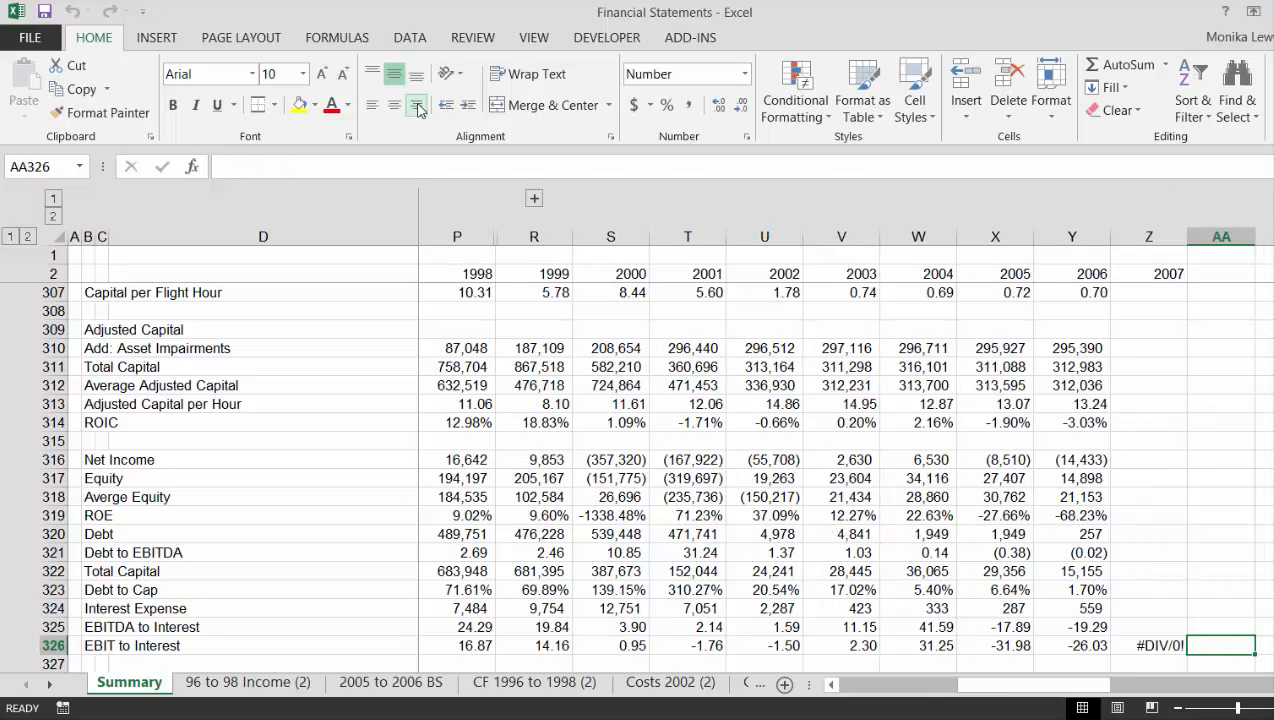
{"action": "key", "text": "Left"}
{"action": "key", "text": "Left"}
{"action": "key", "text": "Left"}
{"action": "key", "text": "Right"}
{"action": "key", "text": "Right"}
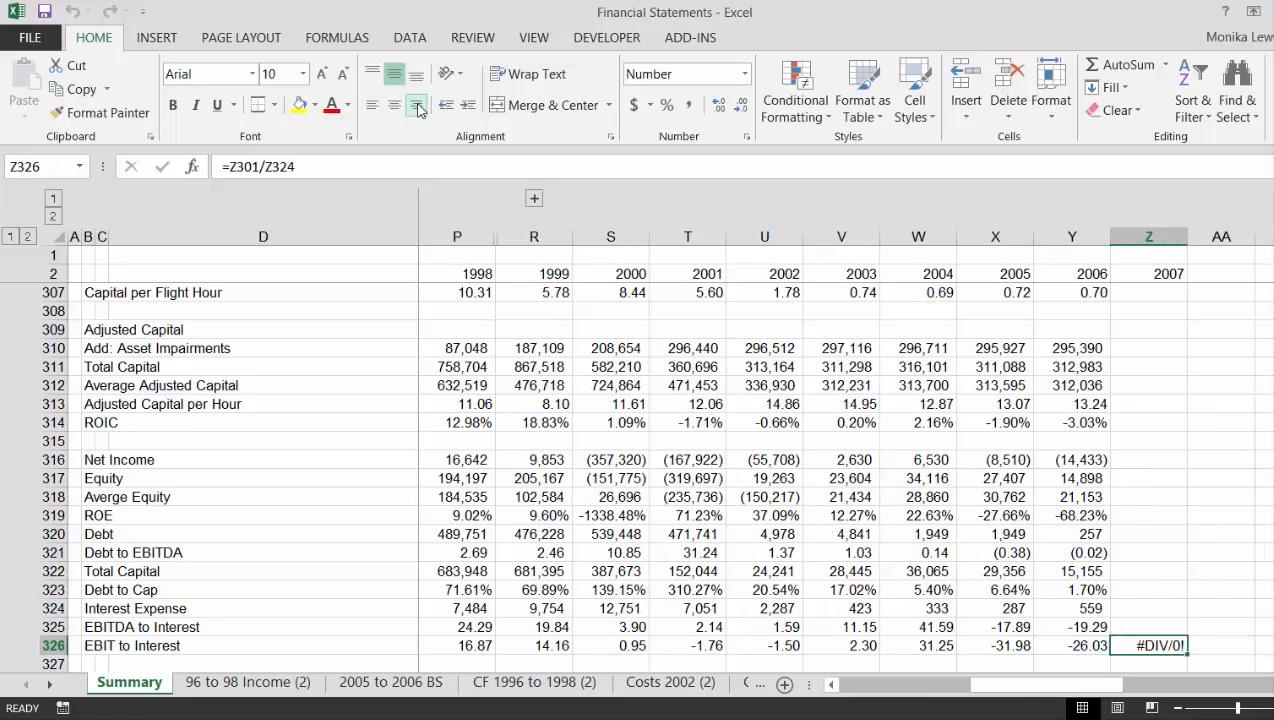
{"action": "key", "text": "Delete"}
Examine the EBIT to Interest ratios from the mid-1990s through 2006, focusing on the years around 2000
{"action": "key", "text": "Left"}
{"action": "key", "text": "Left"}
{"action": "key", "text": "Left"}
{"action": "key", "text": "Left"}
{"action": "key", "text": "Left"}
{"action": "key", "text": "Left"}
{"action": "key", "text": "Left"}
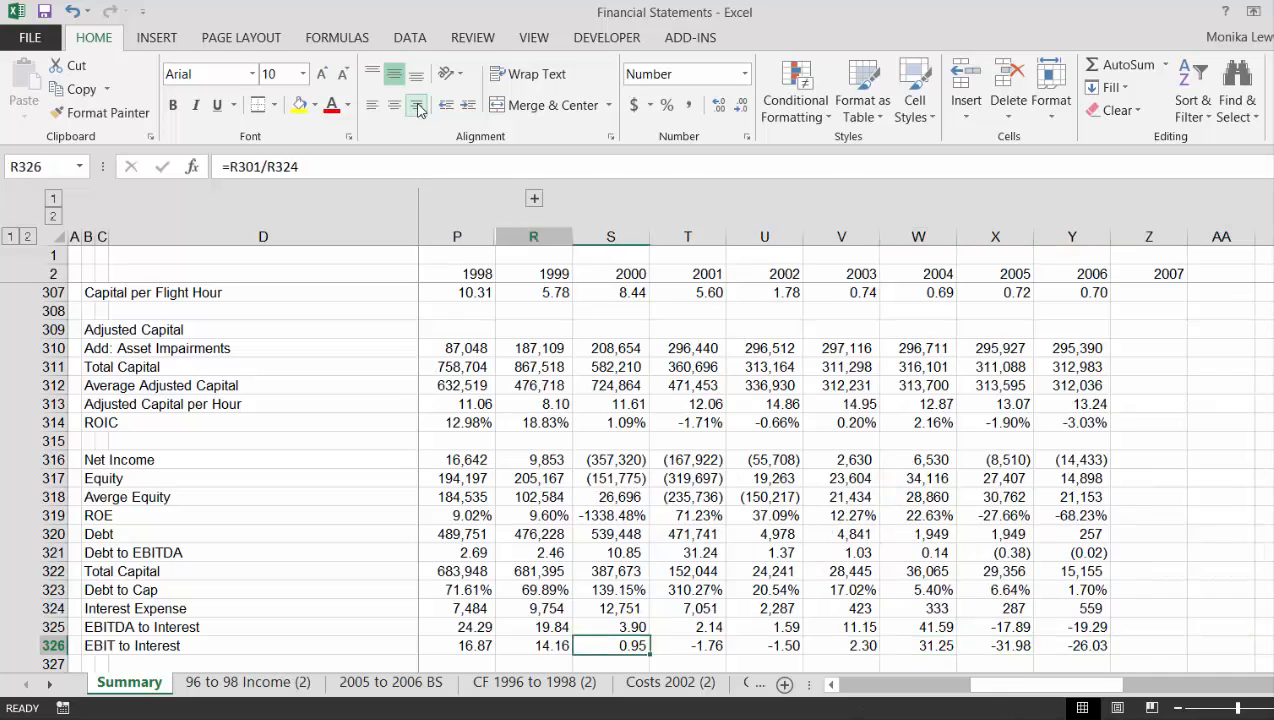
{"action": "key", "text": "Left"}
{"action": "key", "text": "Left"}
{"action": "key", "text": "Left"}
{"action": "key", "text": "Right"}
{"action": "key", "text": "Right"}
{"action": "key", "text": "Right"}
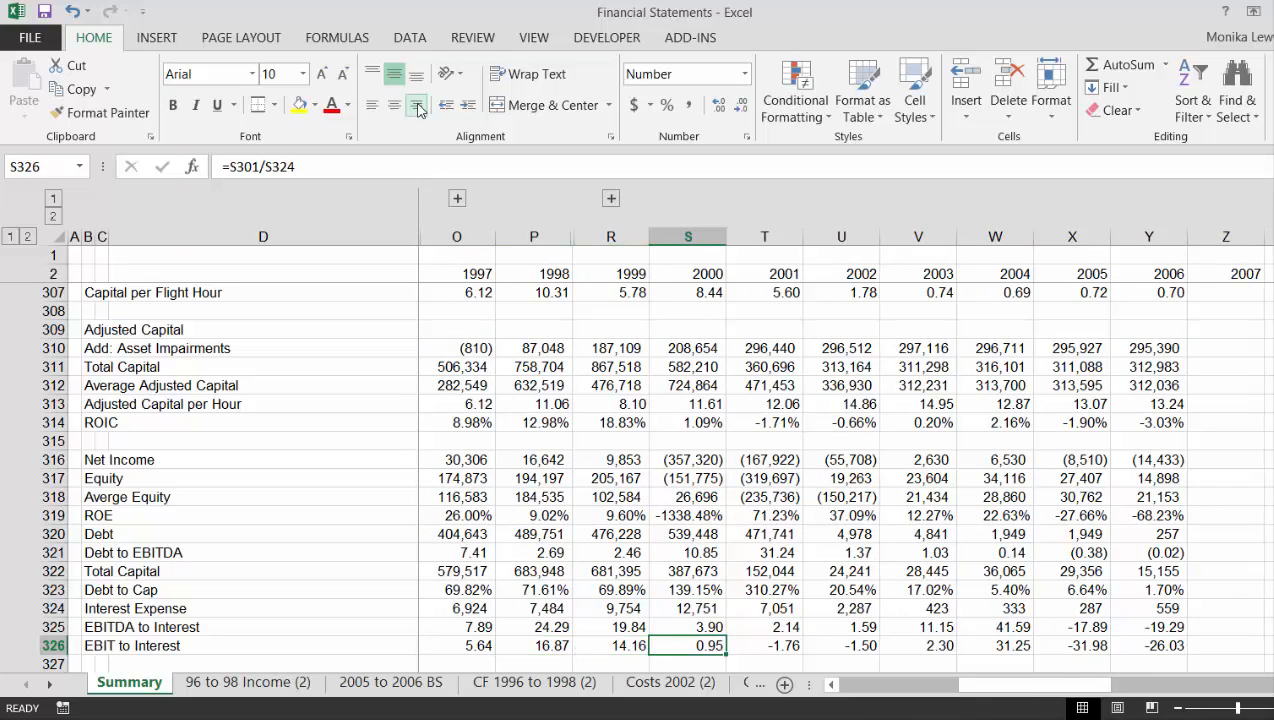
{"action": "key", "text": "Right"}
{"action": "key", "text": "Right"}
{"action": "key", "text": "Left"}
{"action": "key", "text": "Left"}
{"action": "key", "text": "Left"}
{"action": "key", "text": "Left"}
{"action": "key", "text": "Left"}
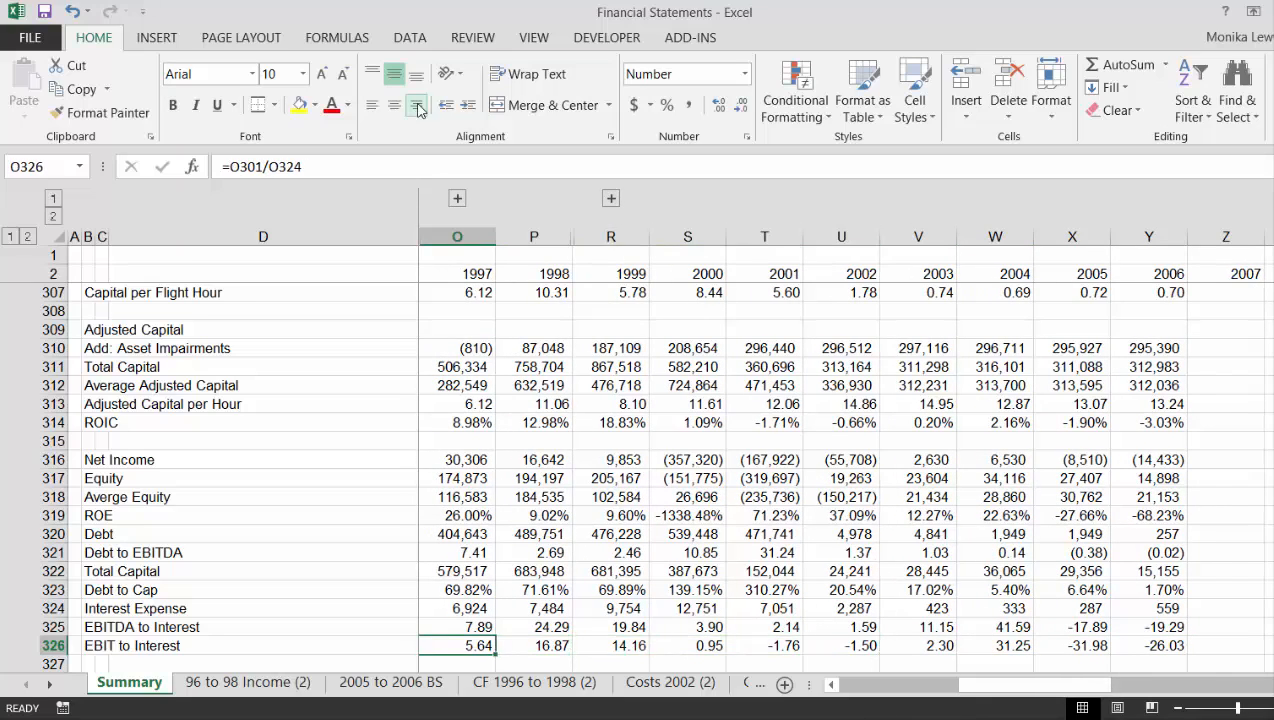
{"action": "key", "text": "Left"}
{"action": "key", "text": "Left"}
{"action": "key", "text": "Right"}
{"action": "key", "text": "Right"}
{"action": "key", "text": "Right"}
{"action": "key", "text": "Right"}
{"action": "key", "text": "Right"}
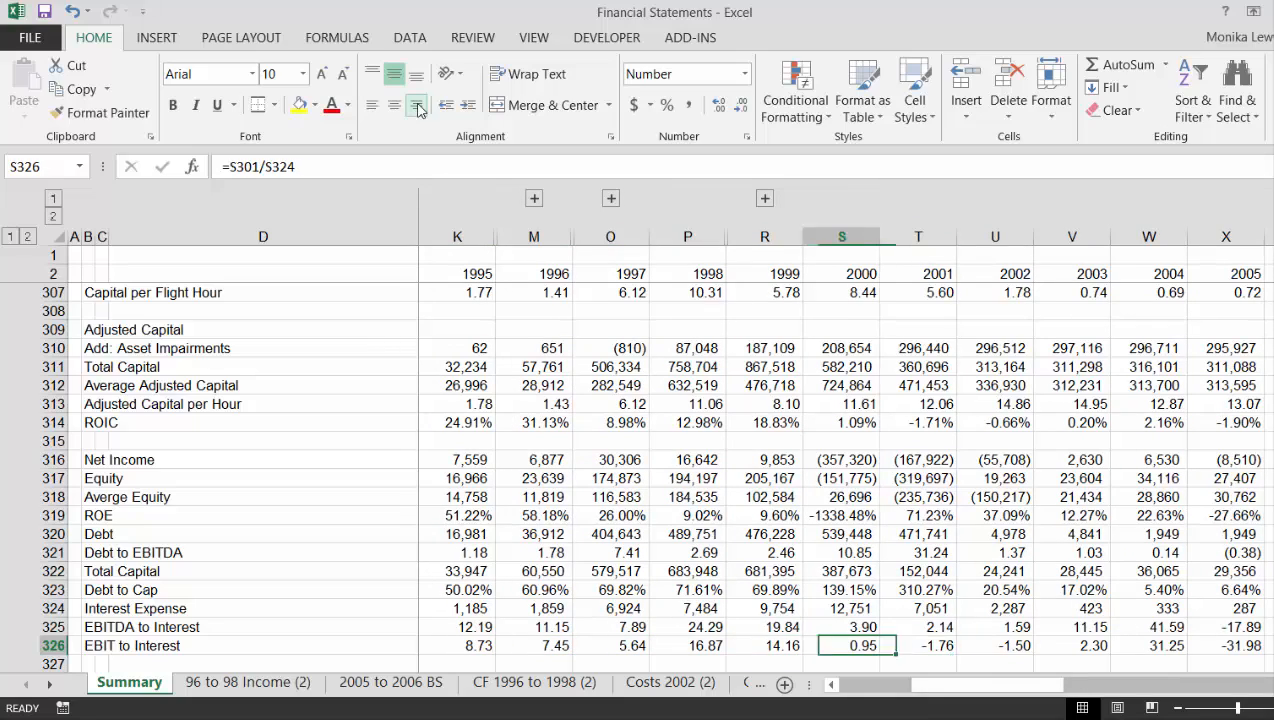
Examine the interest coverage ratios from 2000 back to 1992, returning to the start of the EBIT to Interest row
{"action": "key", "text": "Left"}
{"action": "key", "text": "Left"}
{"action": "key", "text": "Left"}
{"action": "key", "text": "Left"}
{"action": "key", "text": "Left"}
{"action": "key", "text": "Left"}
{"action": "key", "text": "Left"}
{"action": "key", "text": "Left"}
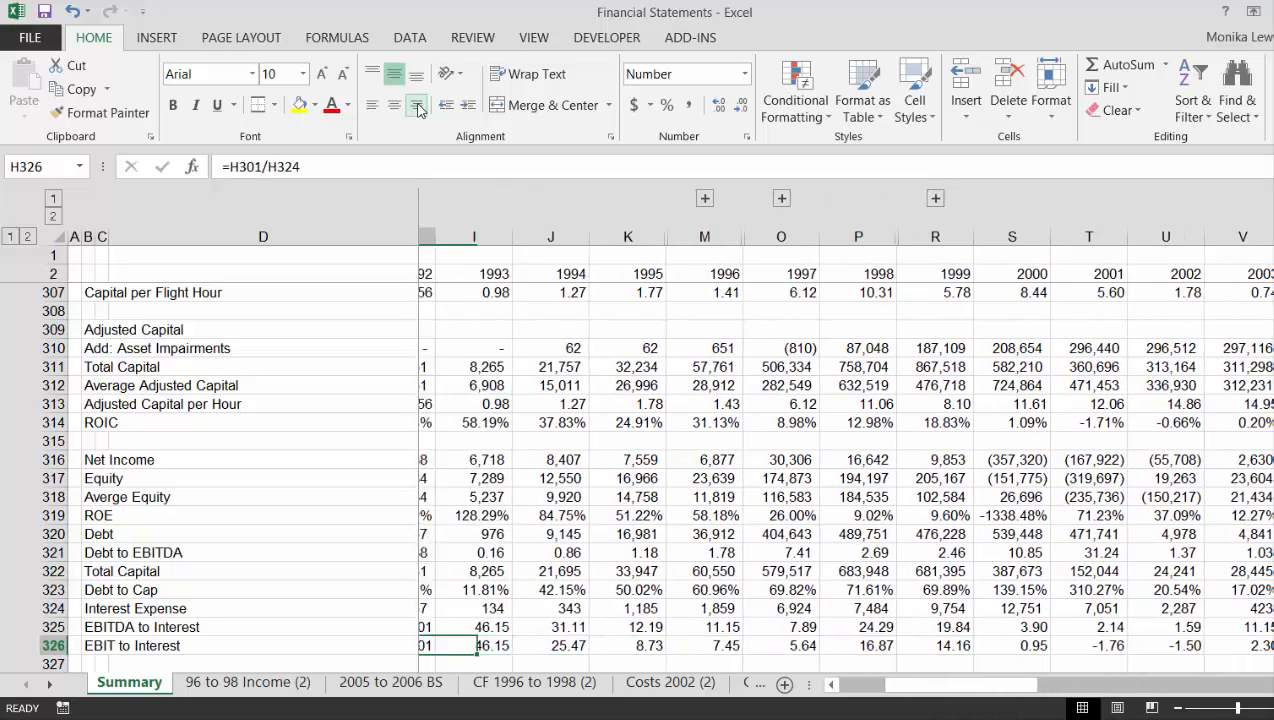
{"action": "key", "text": "Left"}
{"action": "key", "text": "Left"}
{"action": "key", "text": "Left"}
{"action": "key", "text": "Left"}
{"action": "key", "text": "Left"}
{"action": "key", "text": "Left"}
{"action": "key", "text": "Left"}
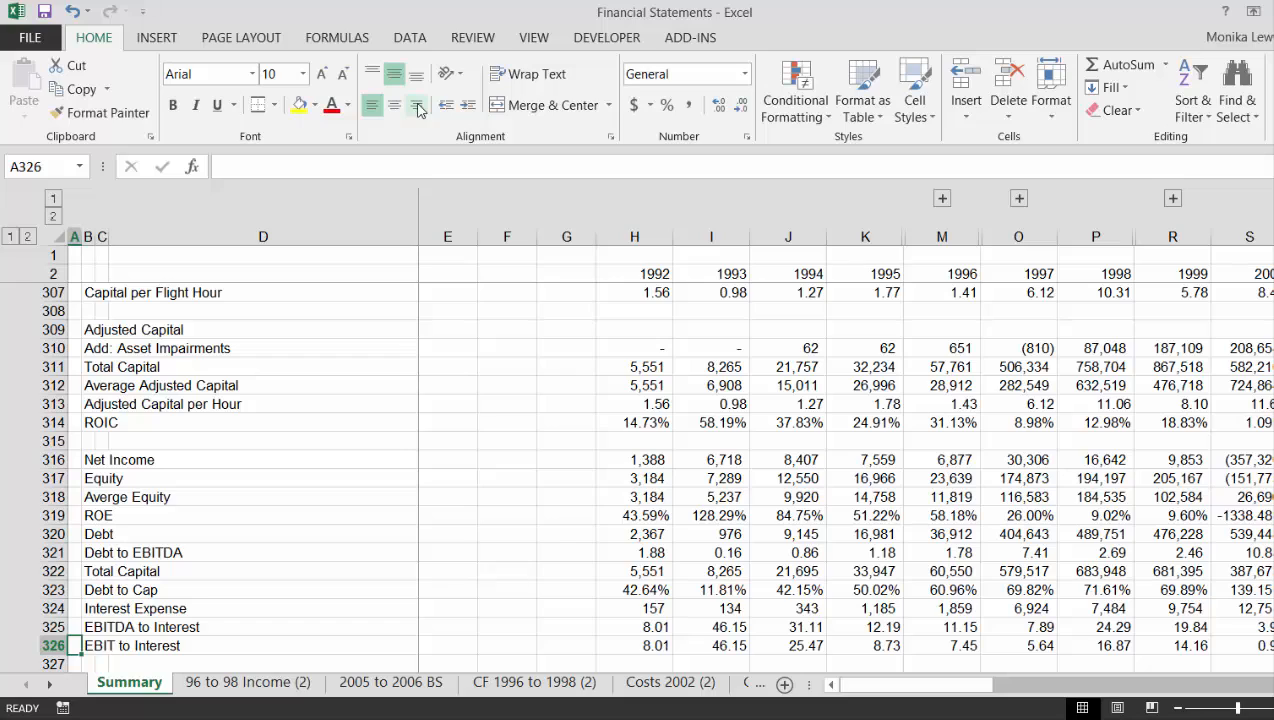
Delete the blank row between Capital per Flight Hour and the Adjusted Capital heading
{"action": "key", "text": "Down"}
{"action": "key", "text": "Down"}
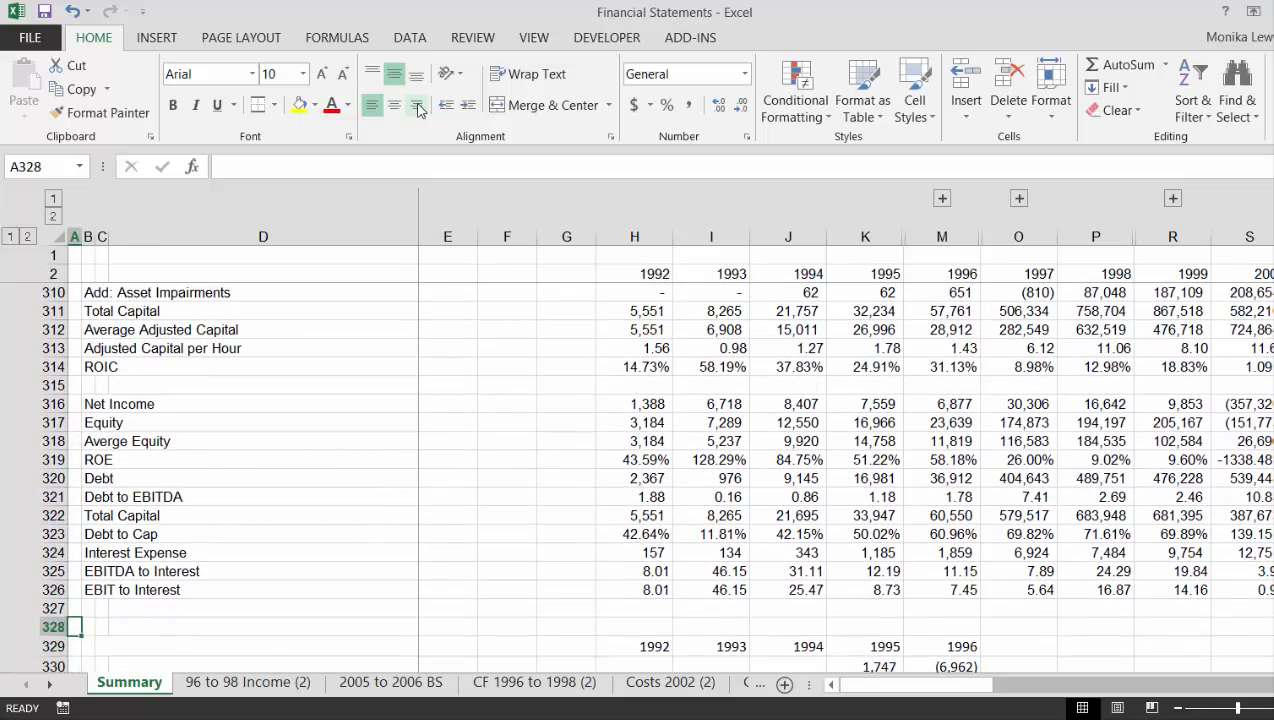
{"action": "key", "text": "Up"}
{"action": "key", "text": "Up"}
{"action": "key", "text": "Up"}
{"action": "key", "text": "Up"}
{"action": "key", "text": "Up"}
{"action": "key", "text": "Up"}
{"action": "key", "text": "Up"}
{"action": "key", "text": "Up"}
{"action": "key", "text": "Up"}
{"action": "key", "text": "Up"}
{"action": "key", "text": "Up"}
{"action": "key", "text": "Up"}
{"action": "key", "text": "Up"}
{"action": "key", "text": "Up"}
{"action": "key", "text": "Up"}
{"action": "key", "text": "Up"}
{"action": "key", "text": "Up"}
{"action": "key", "text": "Up"}
{"action": "key", "text": "Up"}
{"action": "key", "text": "Up"}
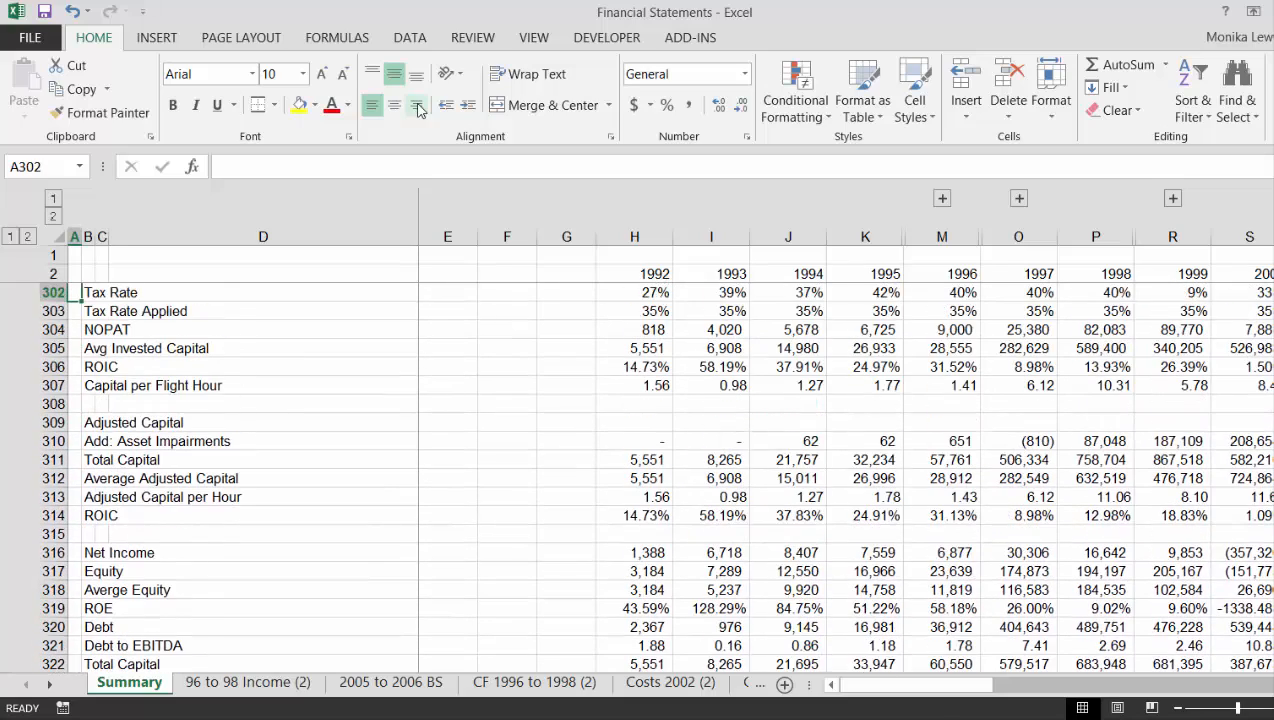
{"action": "key", "text": "Down"}
{"action": "key", "text": "Down"}
{"action": "key", "text": "Down"}
{"action": "key", "text": "Down"}
{"action": "key", "text": "Down"}
{"action": "key", "text": "Down"}
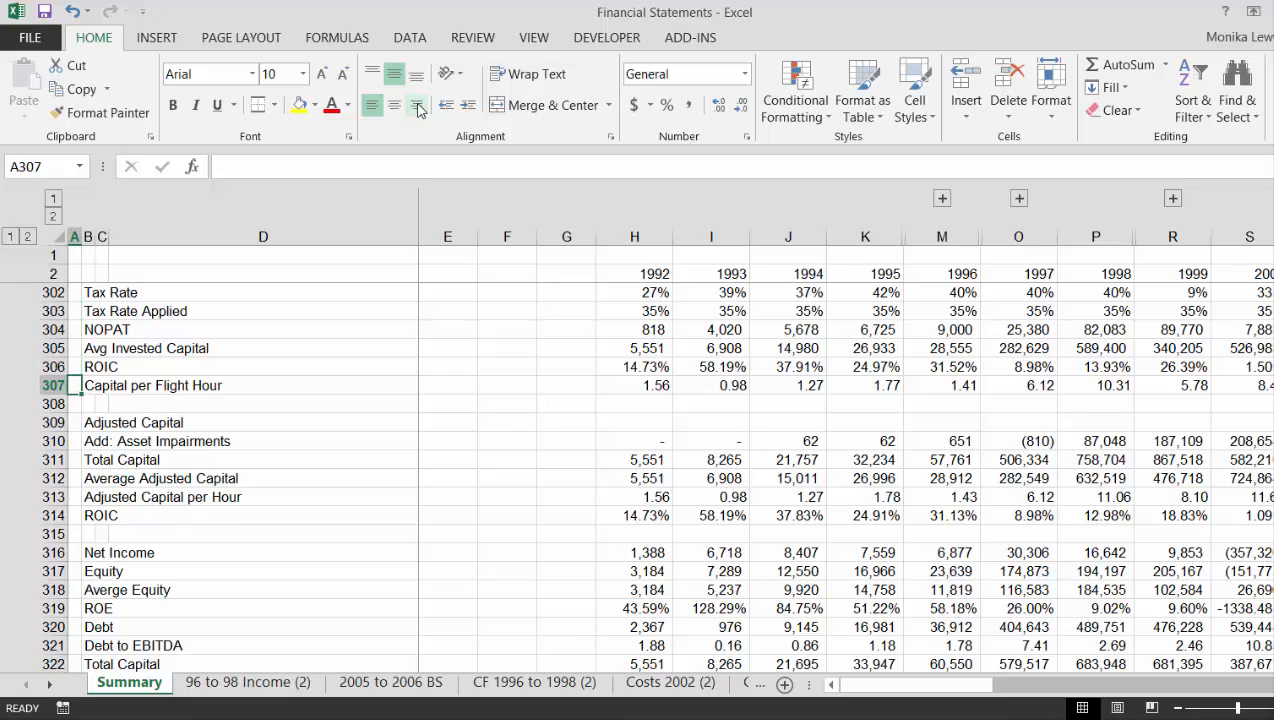
{"action": "type", "text": "C"}
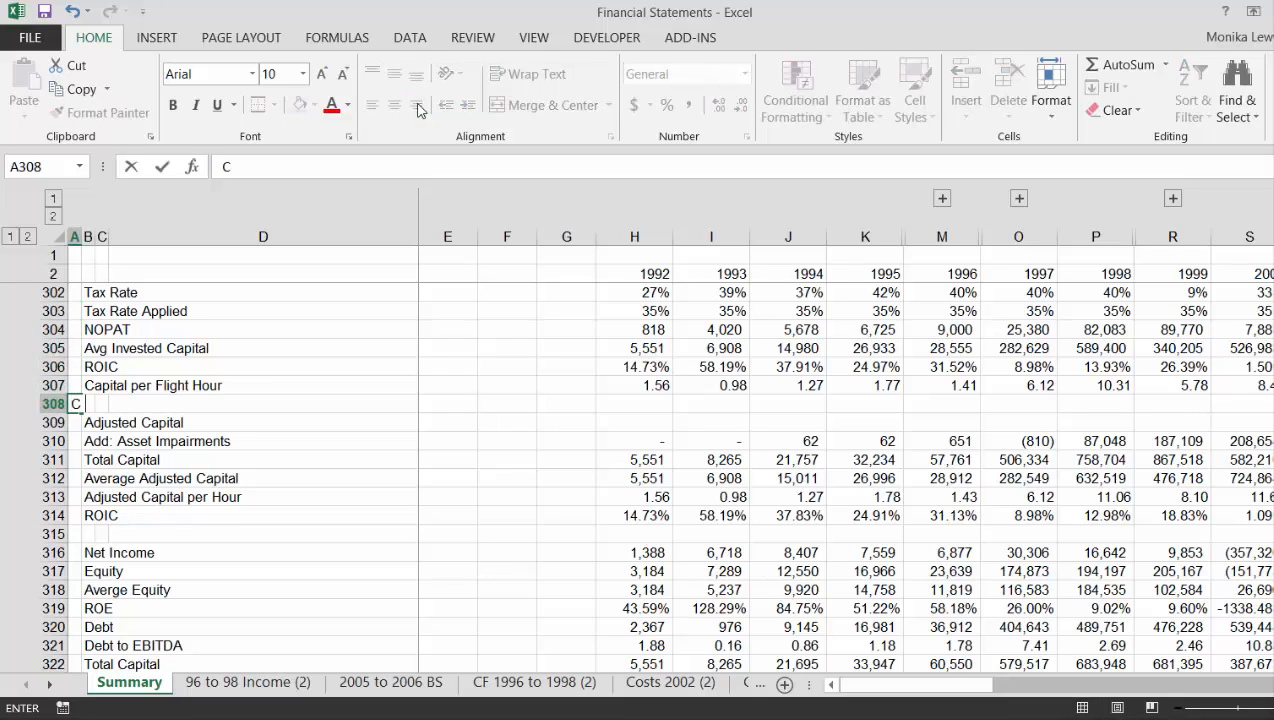
{"action": "key", "text": "Escape"}
{"action": "key", "text": "shift+space"}
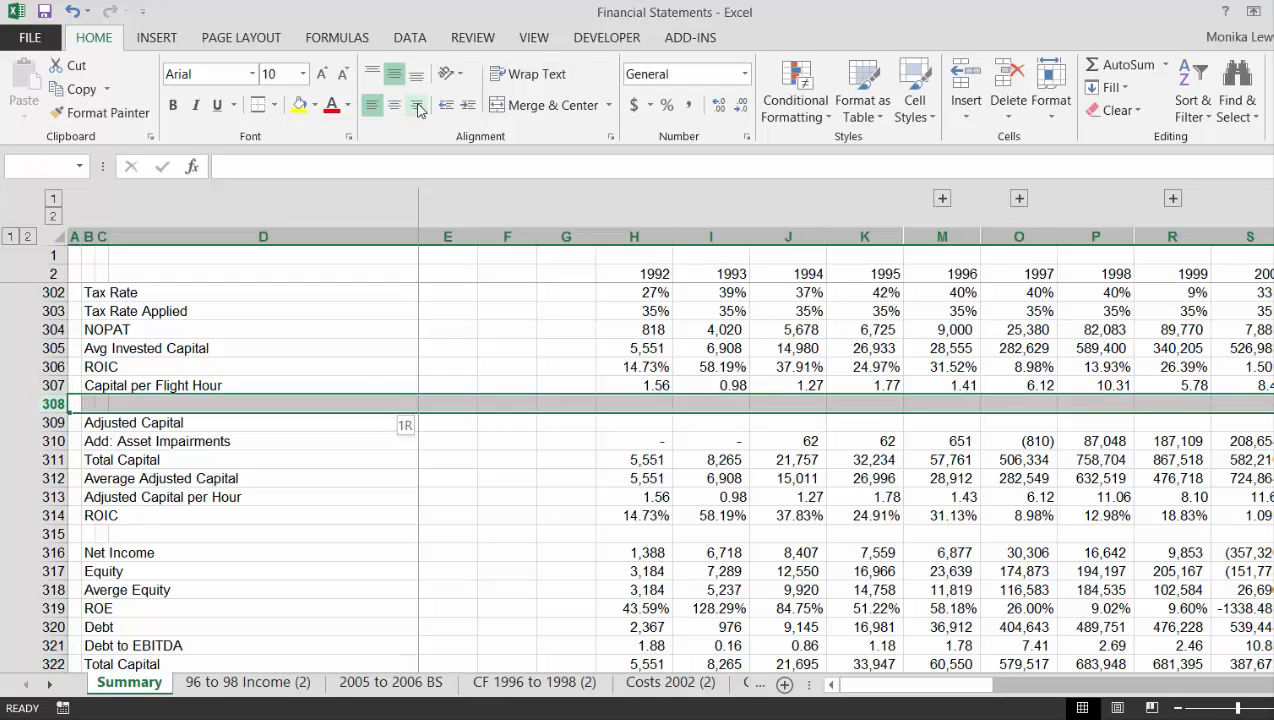
{"action": "key", "text": "ctrl+minus"}
Delete the blank row between the adjusted ROIC row and Net Income
{"action": "key", "text": "Down"}
{"action": "key", "text": "Down"}
{"action": "key", "text": "Down"}
{"action": "key", "text": "Down"}
{"action": "key", "text": "Down"}
{"action": "key", "text": "Down"}
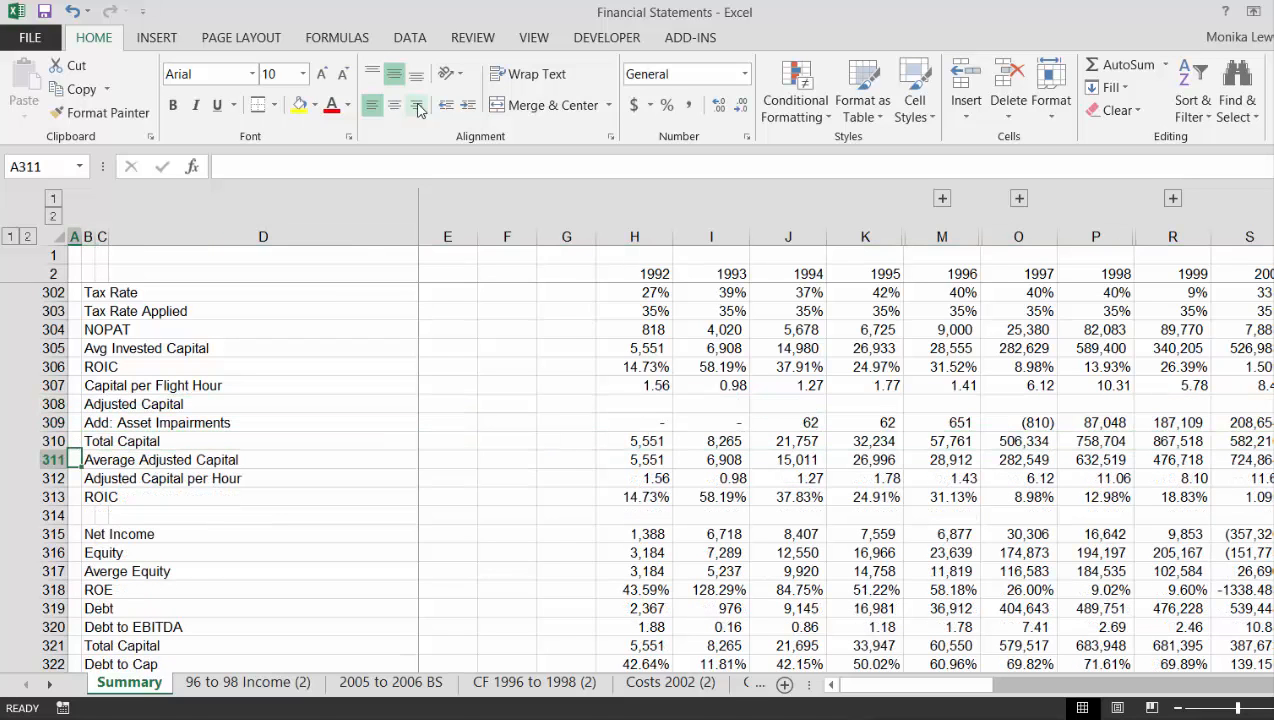
{"action": "key", "text": "shift+space"}
{"action": "key", "text": "ctrl+minus"}
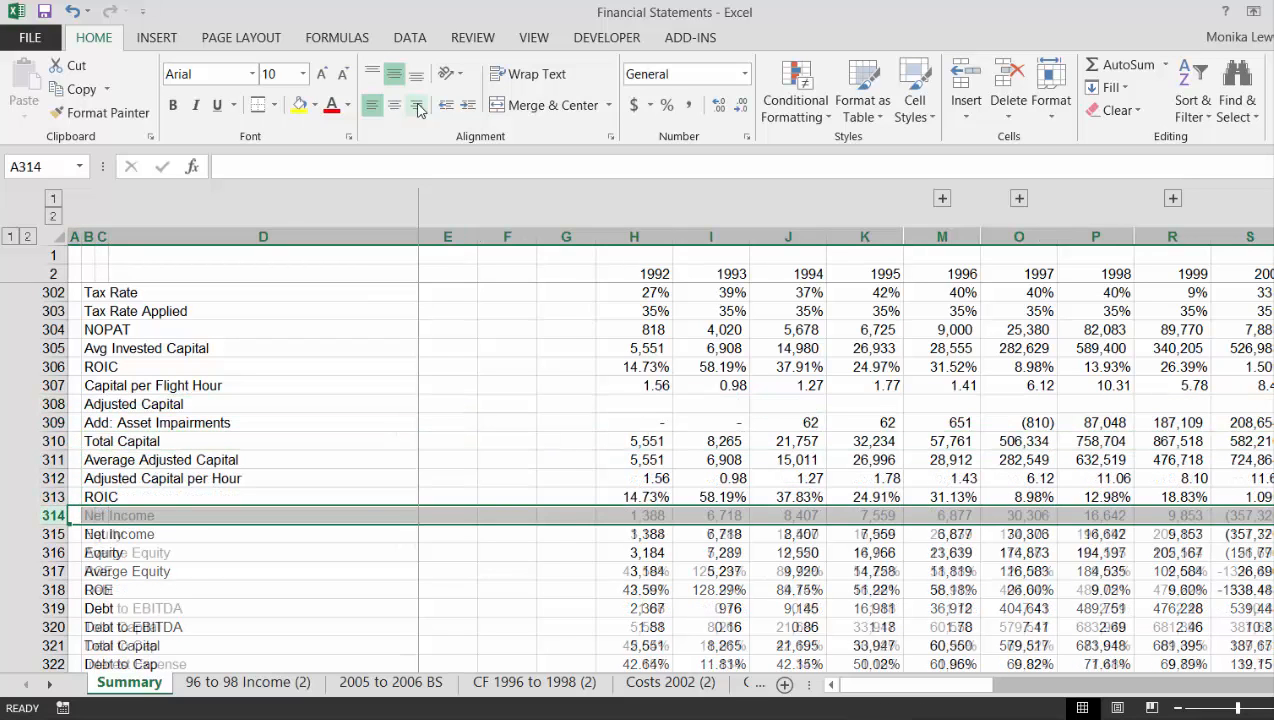
Review the ratio rows from Net Income back up to Gross Income for layout and content
{"action": "key", "text": "Up"}
{"action": "key", "text": "Up"}
{"action": "key", "text": "Up"}
{"action": "key", "text": "Up"}
{"action": "key", "text": "Up"}
{"action": "key", "text": "Up"}
{"action": "key", "text": "Up"}
{"action": "key", "text": "Up"}
{"action": "key", "text": "Up"}
{"action": "key", "text": "Up"}
{"action": "key", "text": "Up"}
{"action": "key", "text": "Up"}
{"action": "key", "text": "Up"}
{"action": "key", "text": "Up"}
{"action": "key", "text": "Up"}
{"action": "key", "text": "Up"}
{"action": "key", "text": "Up"}
{"action": "key", "text": "Up"}
{"action": "key", "text": "Up"}
{"action": "key", "text": "Up"}
{"action": "key", "text": "Up"}
{"action": "key", "text": "Up"}
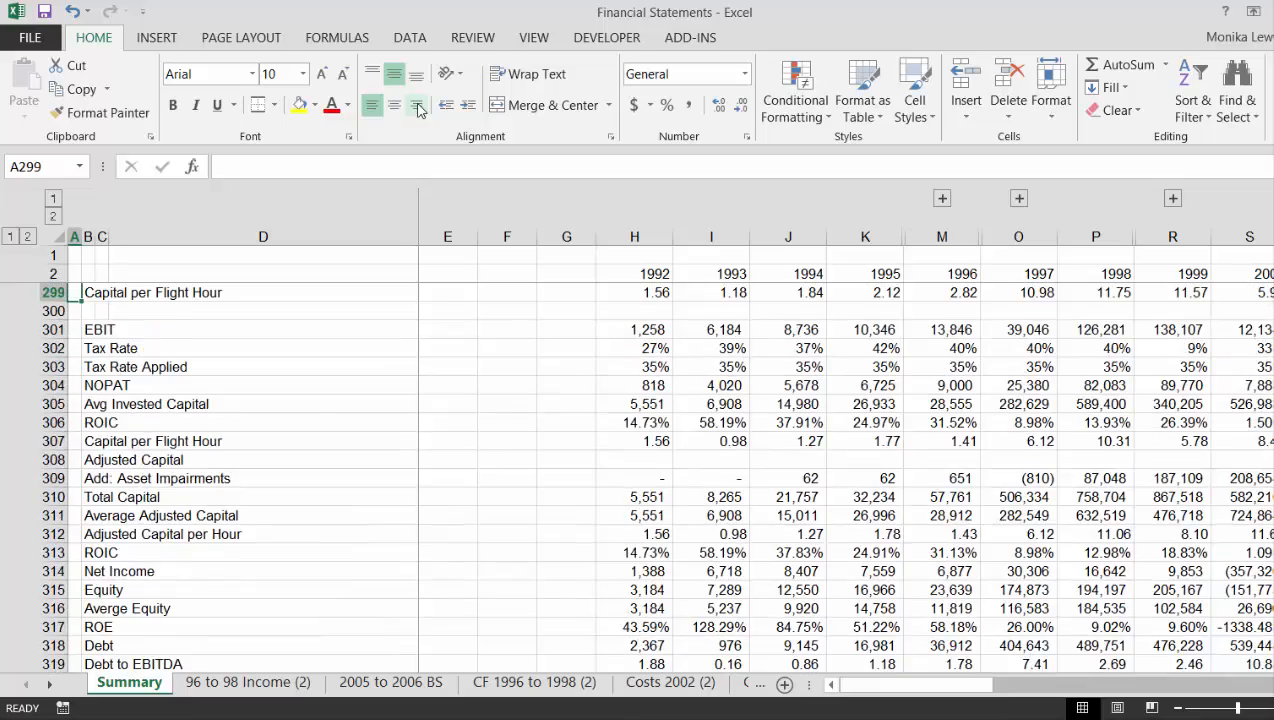
{"action": "key", "text": "Up"}
{"action": "key", "text": "Up"}
{"action": "key", "text": "Up"}
{"action": "key", "text": "Up"}
{"action": "key", "text": "Up"}
{"action": "key", "text": "Up"}
{"action": "key", "text": "Up"}
{"action": "key", "text": "Up"}
{"action": "key", "text": "Up"}
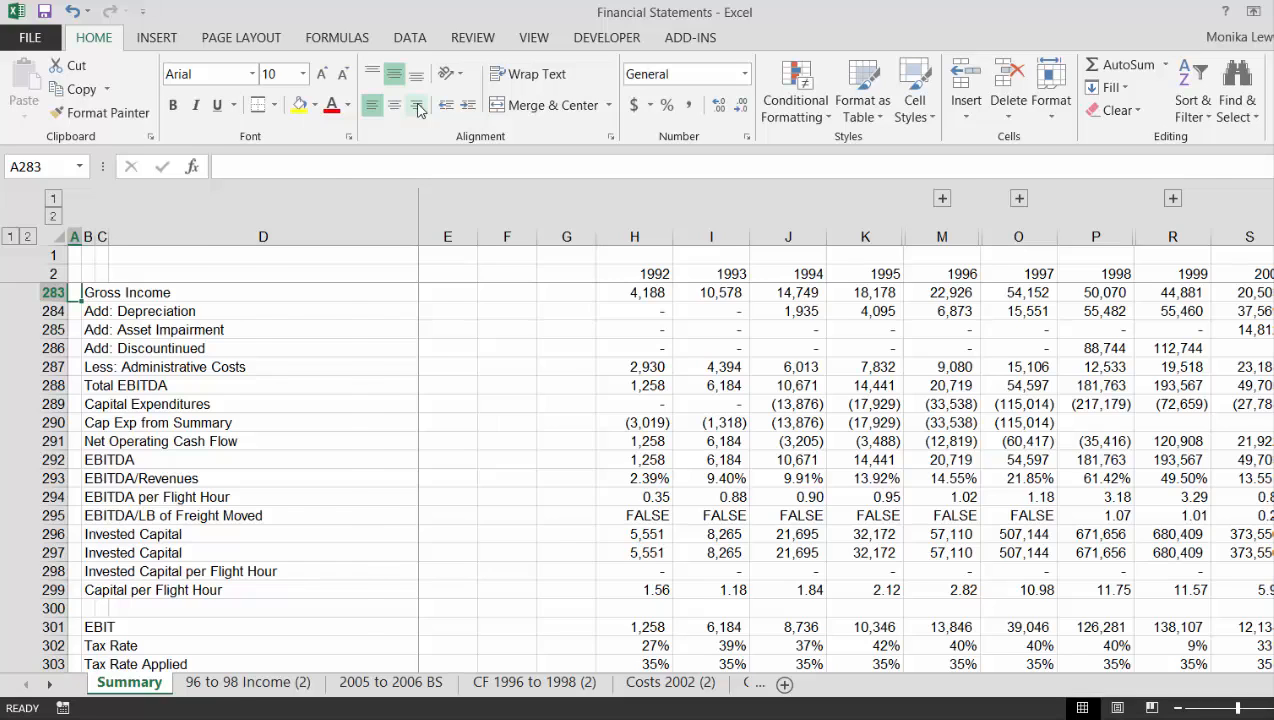
Insert a blank worksheet in front of the Summary sheet and return to Summary
{"action": "key", "text": "shift+F11"}
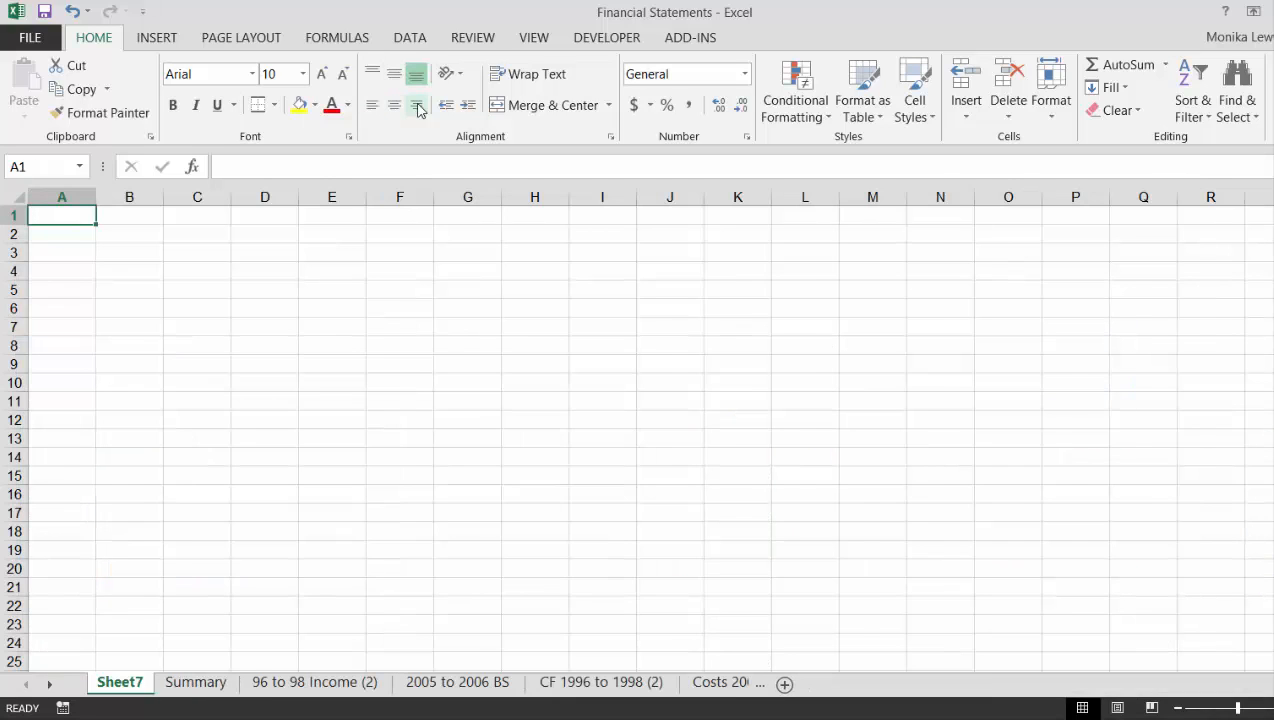
{"action": "key", "text": "ctrl+Page_Down"}
Select the Financial Ratios heading row from A269 across through the 2007 column
{"action": "key", "text": "Up"}
{"action": "key", "text": "Up"}
{"action": "key", "text": "Up"}
{"action": "key", "text": "Up"}
{"action": "key", "text": "Up"}
{"action": "key", "text": "Up"}
{"action": "key", "text": "Up"}
{"action": "key", "text": "Up"}
{"action": "key", "text": "Up"}
{"action": "key", "text": "Up"}
{"action": "key", "text": "Up"}
{"action": "key", "text": "Up"}
{"action": "key", "text": "Up"}
{"action": "key", "text": "Up"}
{"action": "key", "text": "Up"}
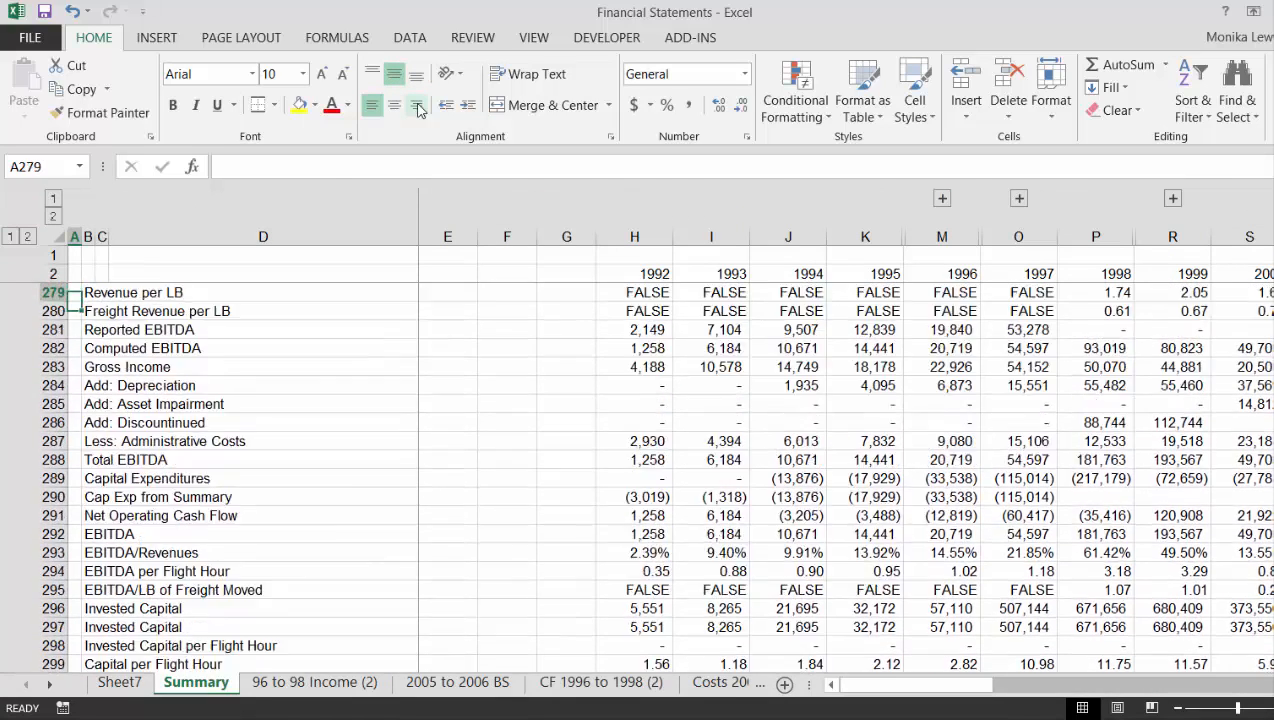
{"action": "key", "text": "Down"}
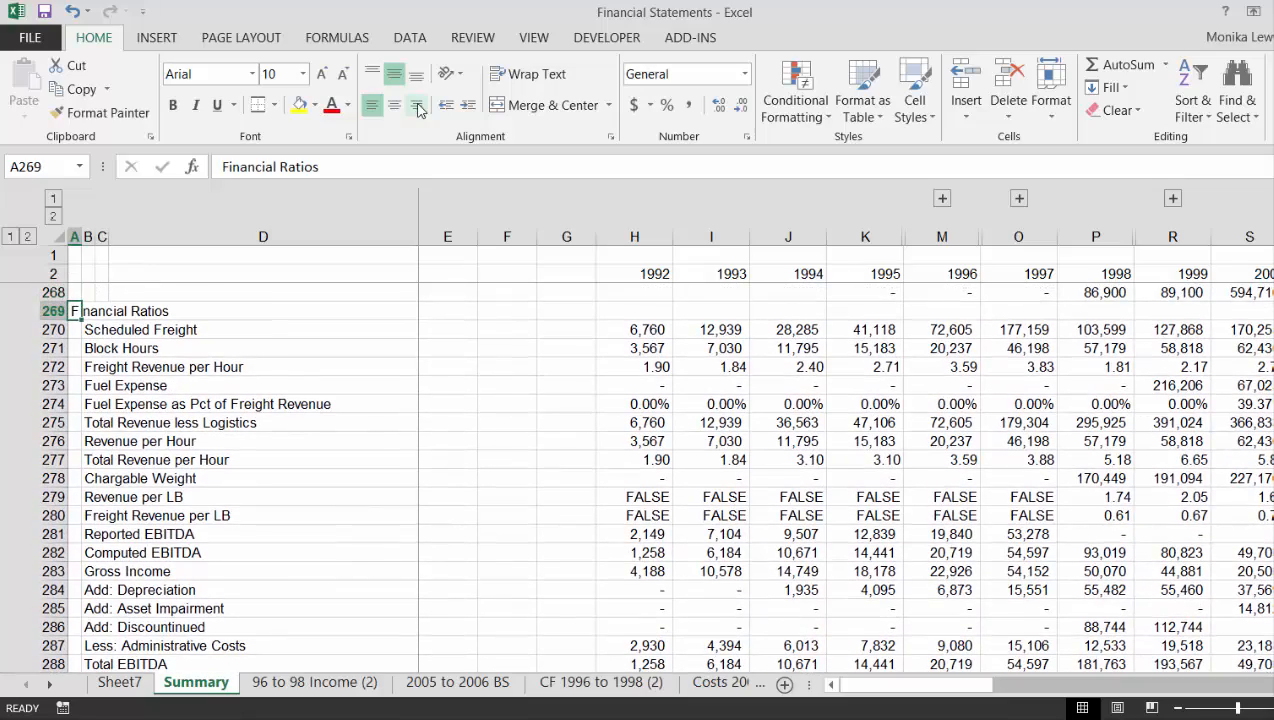
{"action": "key", "text": "shift+Right"}
{"action": "key", "text": "shift+Right"}
{"action": "key", "text": "shift+Right"}
{"action": "key", "text": "shift+Right"}
{"action": "key", "text": "shift+Right"}
{"action": "key", "text": "shift+Right"}
{"action": "key", "text": "shift+Right"}
{"action": "key", "text": "shift+Right"}
{"action": "key", "text": "shift+Right"}
{"action": "key", "text": "shift+Right"}
{"action": "key", "text": "shift+Right"}
{"action": "key", "text": "shift+Right"}
{"action": "key", "text": "shift+Right"}
{"action": "key", "text": "shift+Right"}
{"action": "key", "text": "shift+Right"}
{"action": "key", "text": "shift+Right"}
{"action": "key", "text": "shift+Right"}
{"action": "key", "text": "shift+Right"}
{"action": "key", "text": "shift+Right"}
{"action": "key", "text": "shift+Right"}
{"action": "key", "text": "shift+Right"}
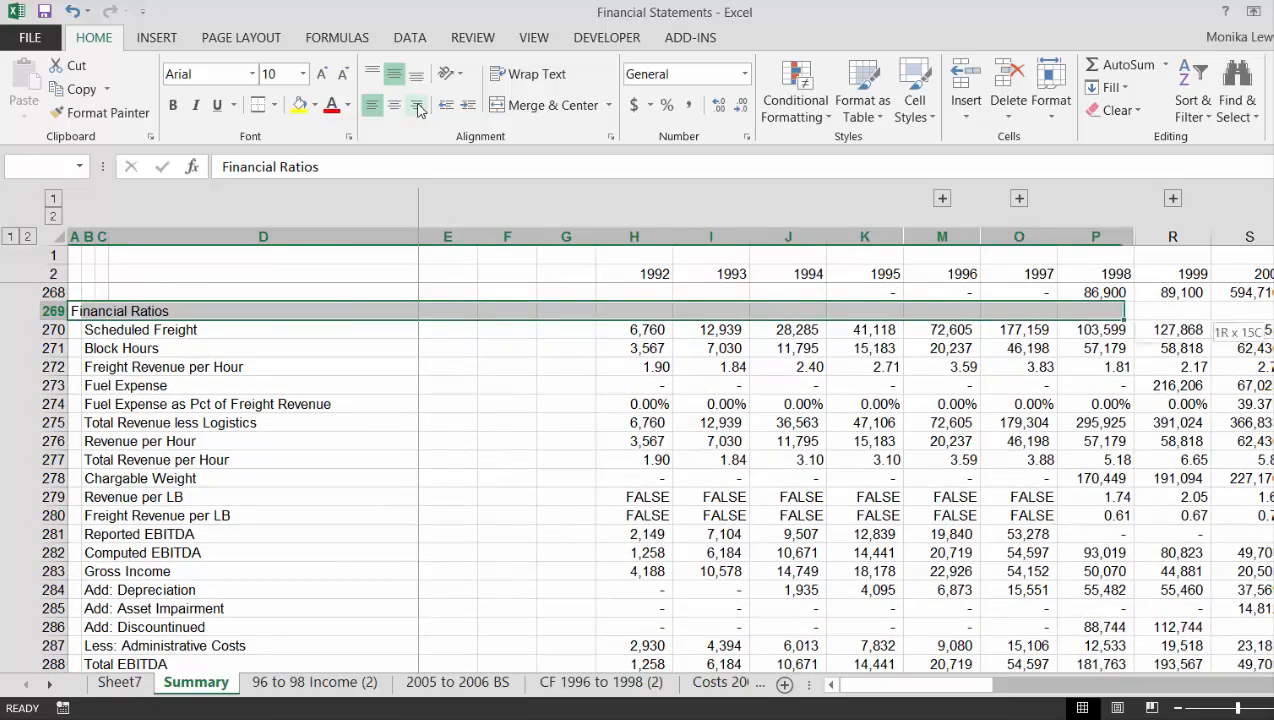
{"action": "key", "text": "shift+Left"}
{"action": "key", "text": "shift+Left"}
{"action": "key", "text": "shift+Left"}
{"action": "key", "text": "shift+Left"}
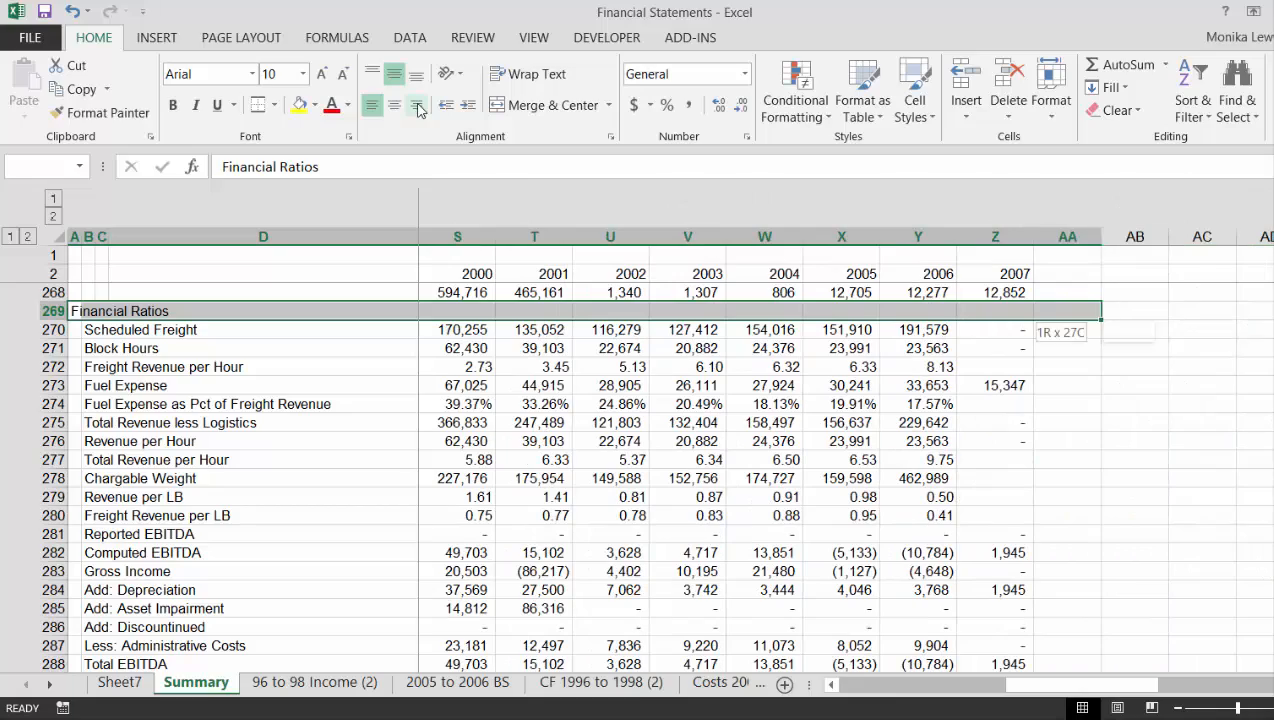
Move the Financial Ratios block, from row 269 down through EBIT to Interest in row 324, to cell A1 of Sheet7
{"action": "key", "text": "shift+Down"}
{"action": "key", "text": "shift+Down"}
{"action": "key", "text": "shift+Down"}
{"action": "key", "text": "shift+Down"}
{"action": "key", "text": "shift+Down"}
{"action": "key", "text": "shift+Down"}
{"action": "key", "text": "shift+Down"}
{"action": "key", "text": "shift+Down"}
{"action": "key", "text": "shift+Down"}
{"action": "key", "text": "shift+Down"}
{"action": "key", "text": "shift+Down"}
{"action": "key", "text": "shift+Down"}
{"action": "key", "text": "shift+Down"}
{"action": "key", "text": "shift+Down"}
{"action": "key", "text": "shift+Down"}
{"action": "key", "text": "shift+Down"}
{"action": "key", "text": "shift+Down"}
{"action": "key", "text": "shift+Down"}
{"action": "key", "text": "shift+Down"}
{"action": "key", "text": "shift+Down"}
{"action": "key", "text": "shift+Down"}
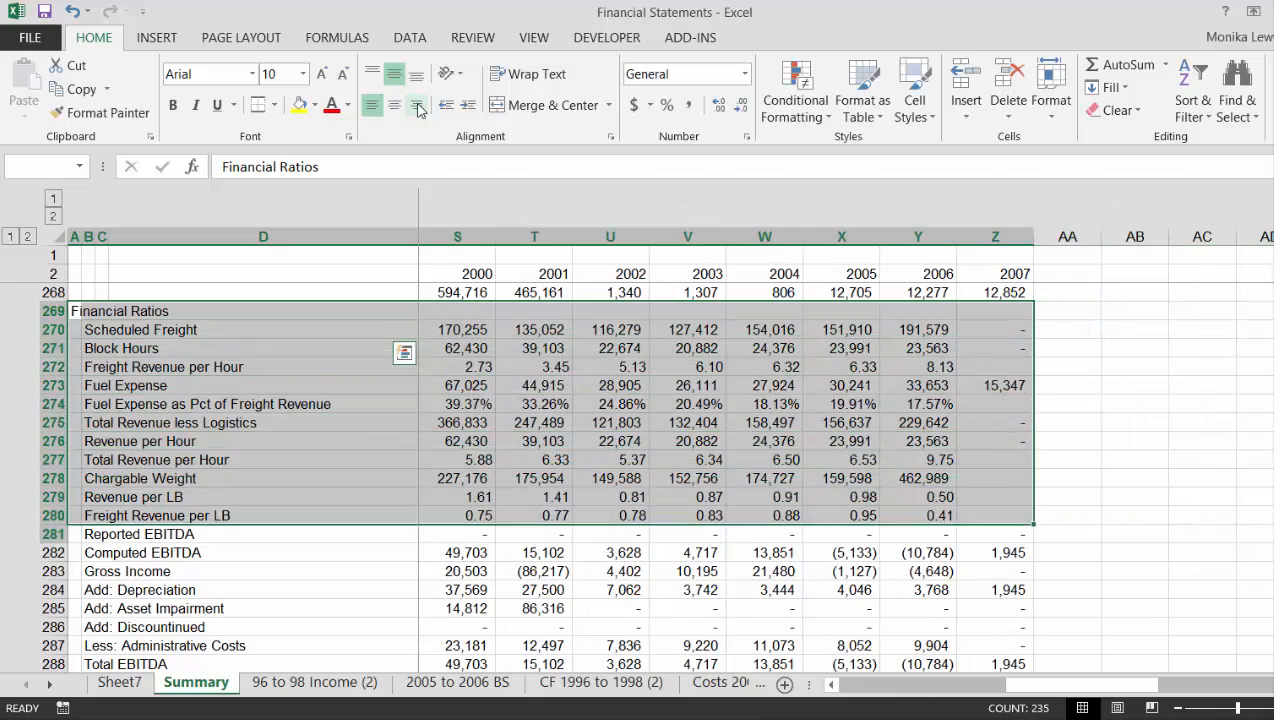
{"action": "key", "text": "shift+Down"}
{"action": "key", "text": "shift+Down"}
{"action": "key", "text": "shift+Down"}
{"action": "key", "text": "shift+Down"}
{"action": "key", "text": "shift+Down"}
{"action": "key", "text": "shift+Down"}
{"action": "key", "text": "shift+Down"}
{"action": "key", "text": "shift+Down"}
{"action": "key", "text": "shift+Down"}
{"action": "key", "text": "shift+Down"}
{"action": "key", "text": "shift+Down"}
{"action": "key", "text": "shift+Down"}
{"action": "key", "text": "shift+Down"}
{"action": "key", "text": "shift+Down"}
{"action": "key", "text": "shift+Down"}
{"action": "key", "text": "shift+Down"}
{"action": "key", "text": "shift+Down"}
{"action": "key", "text": "shift+Down"}
{"action": "key", "text": "shift+Down"}
{"action": "key", "text": "shift+Down"}
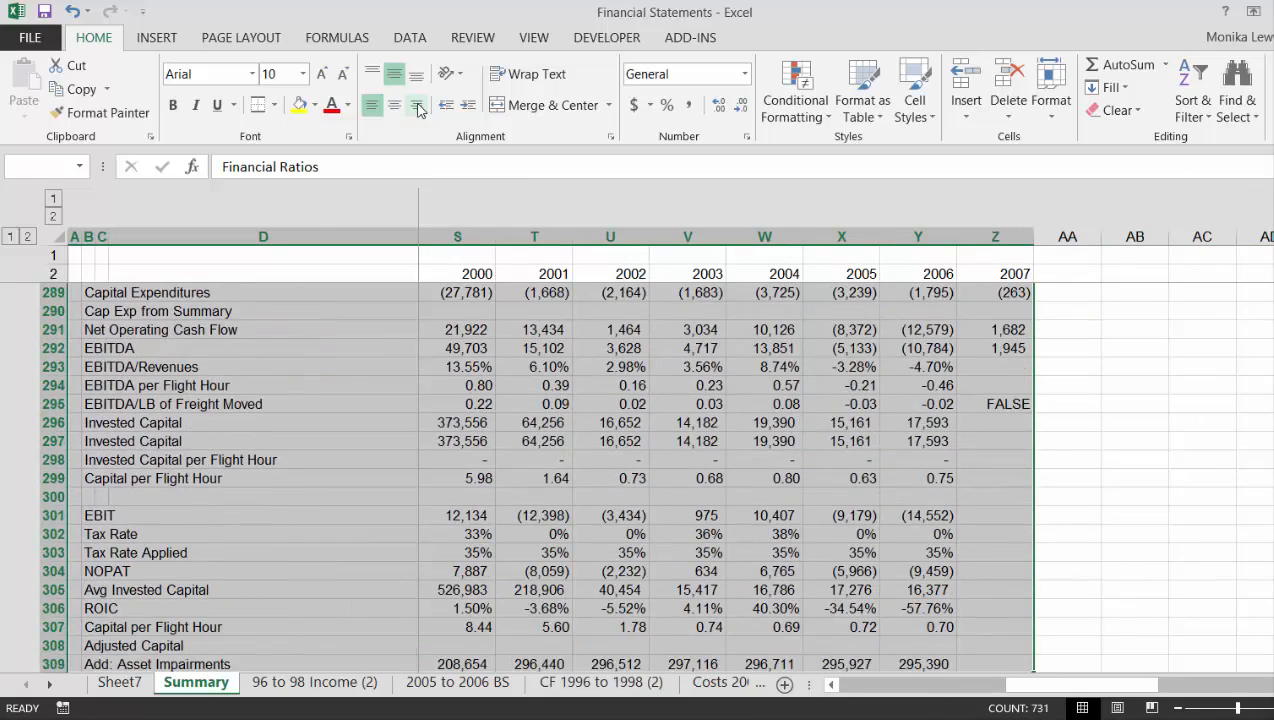
{"action": "key", "text": "shift+Down"}
{"action": "key", "text": "shift+Down"}
{"action": "key", "text": "shift+Down"}
{"action": "key", "text": "shift+Down"}
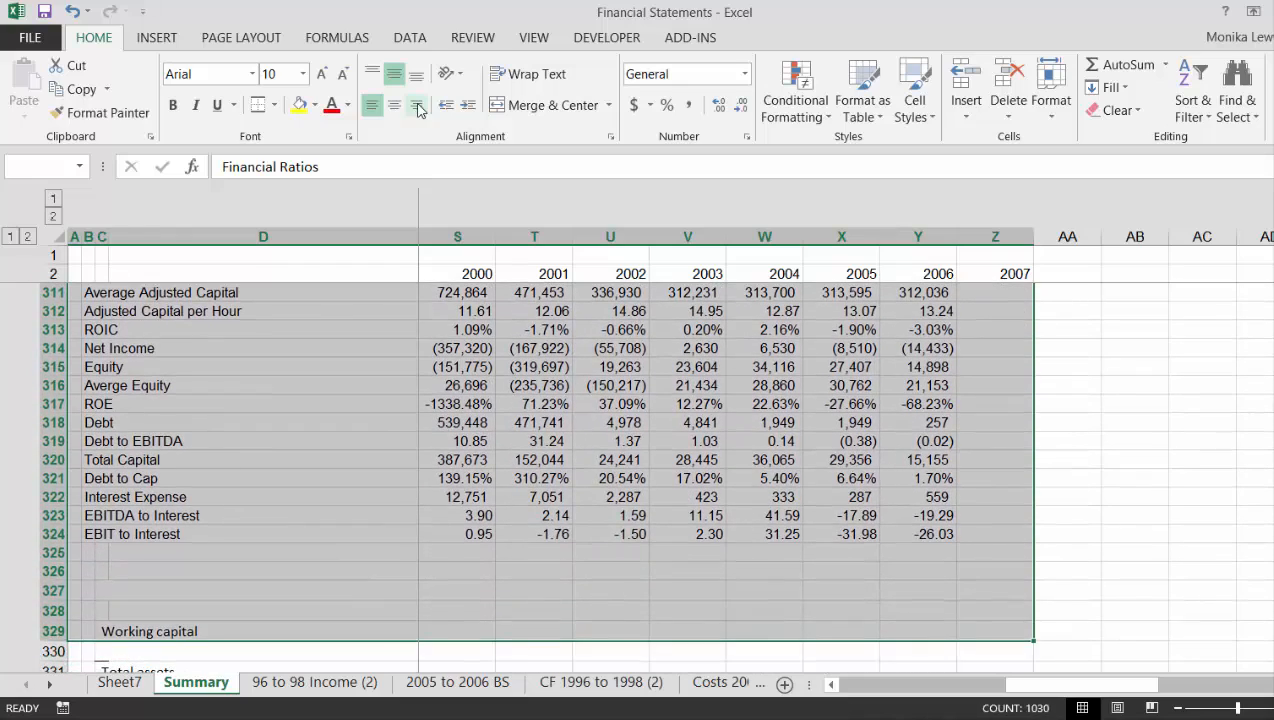
{"action": "key", "text": "shift+Up"}
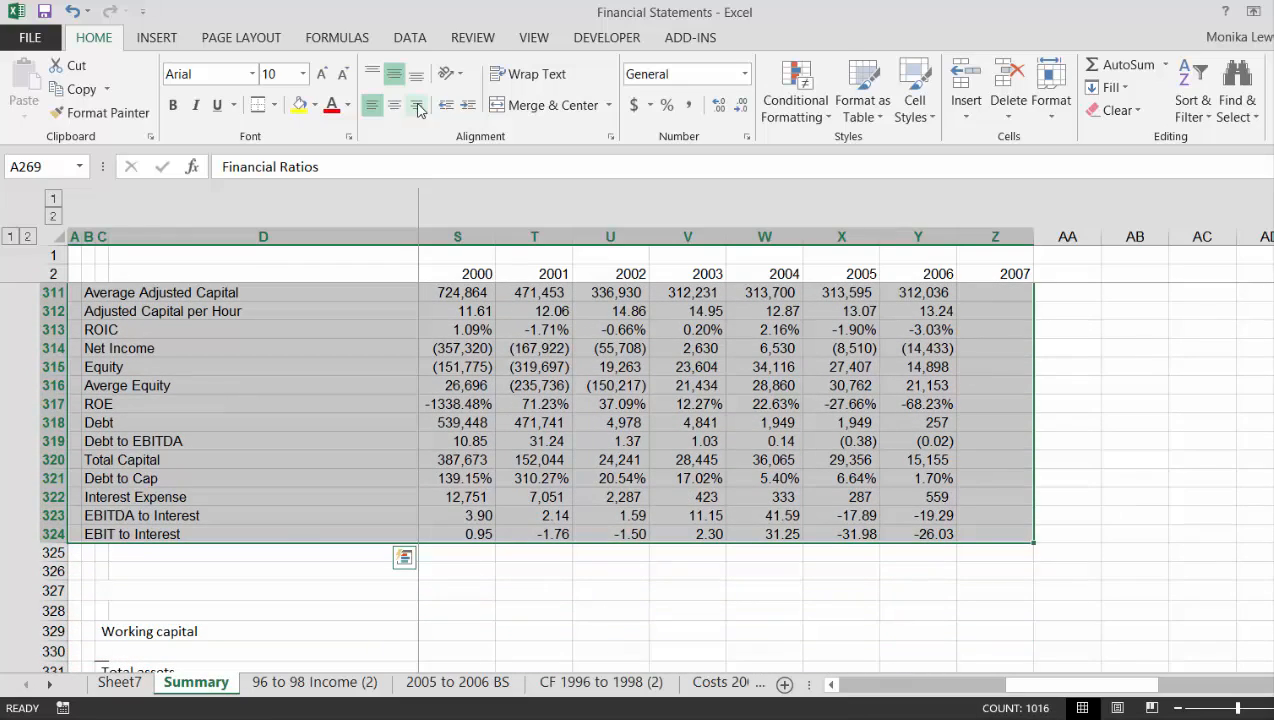
{"action": "key", "text": "ctrl+c"}
{"action": "key", "text": "ctrl+Page_Up"}
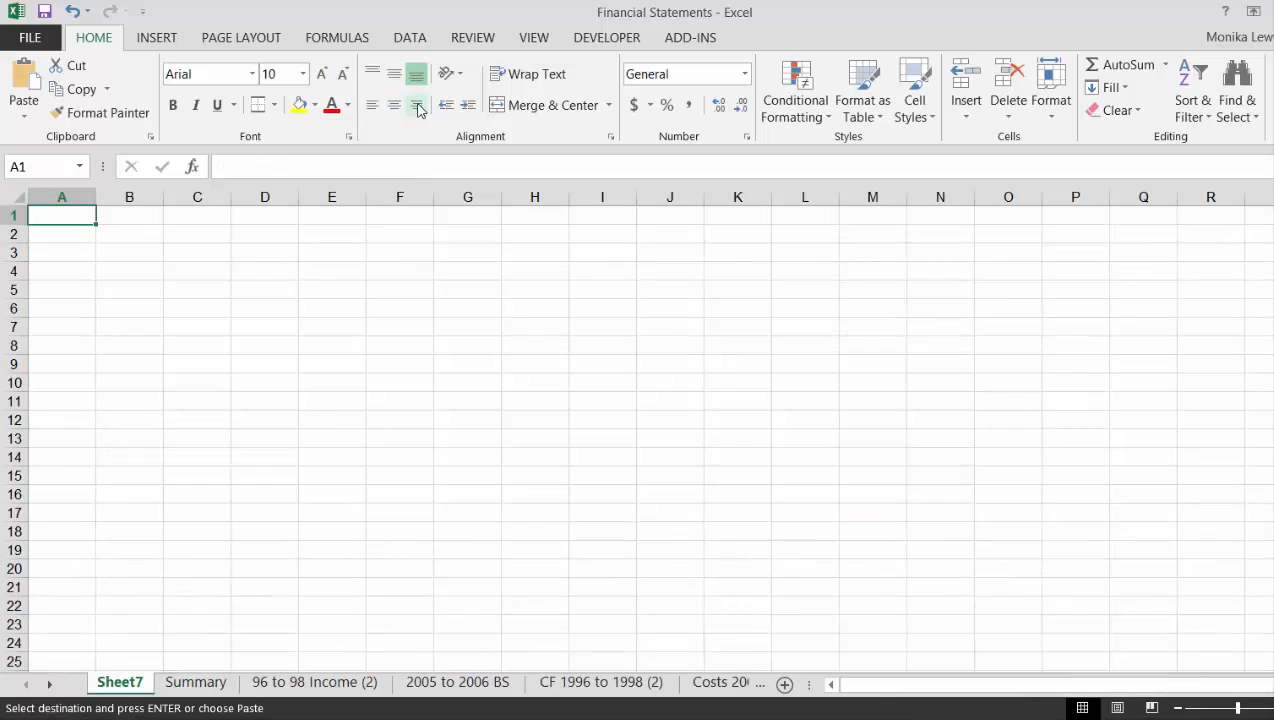
{"action": "key", "text": "Down"}
{"action": "key", "text": "Down"}
{"action": "key", "text": "Down"}
{"action": "key", "text": "Up"}
{"action": "key", "text": "Up"}
{"action": "key", "text": "Up"}
{"action": "key", "text": "Down"}
{"action": "key", "text": "Up"}
{"action": "key", "text": "Return"}
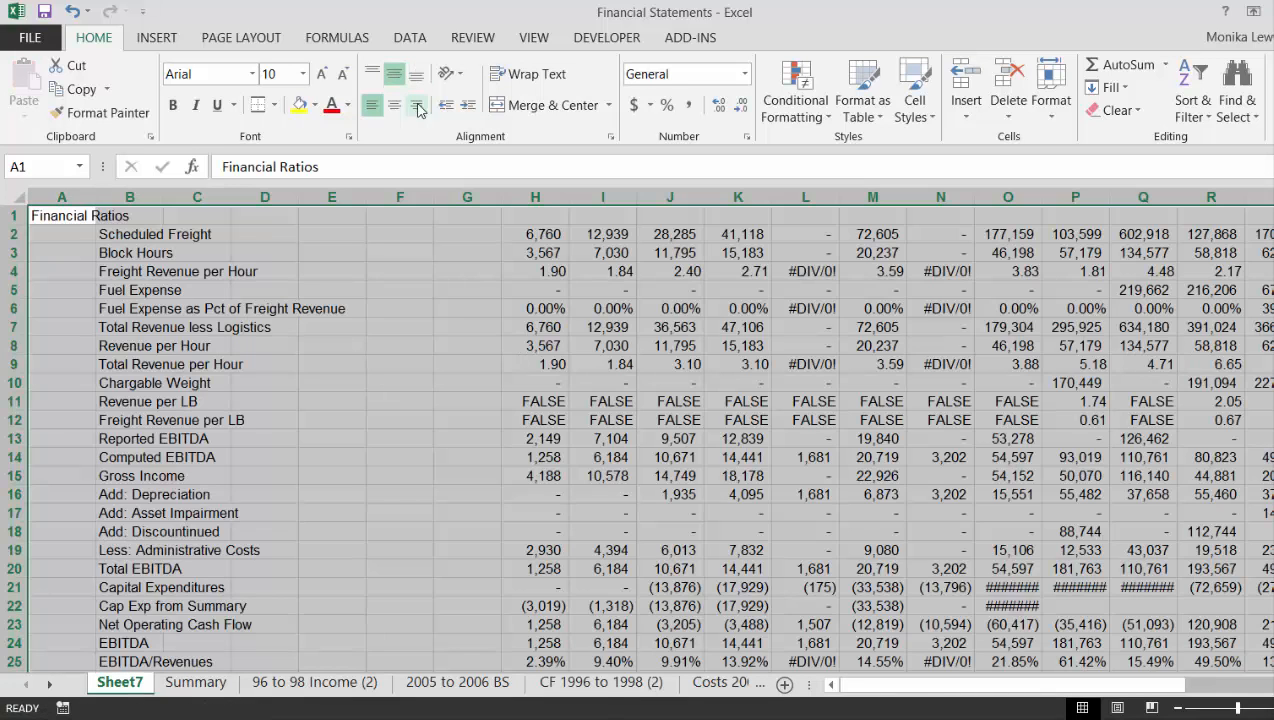
{"action": "key", "text": "Up"}
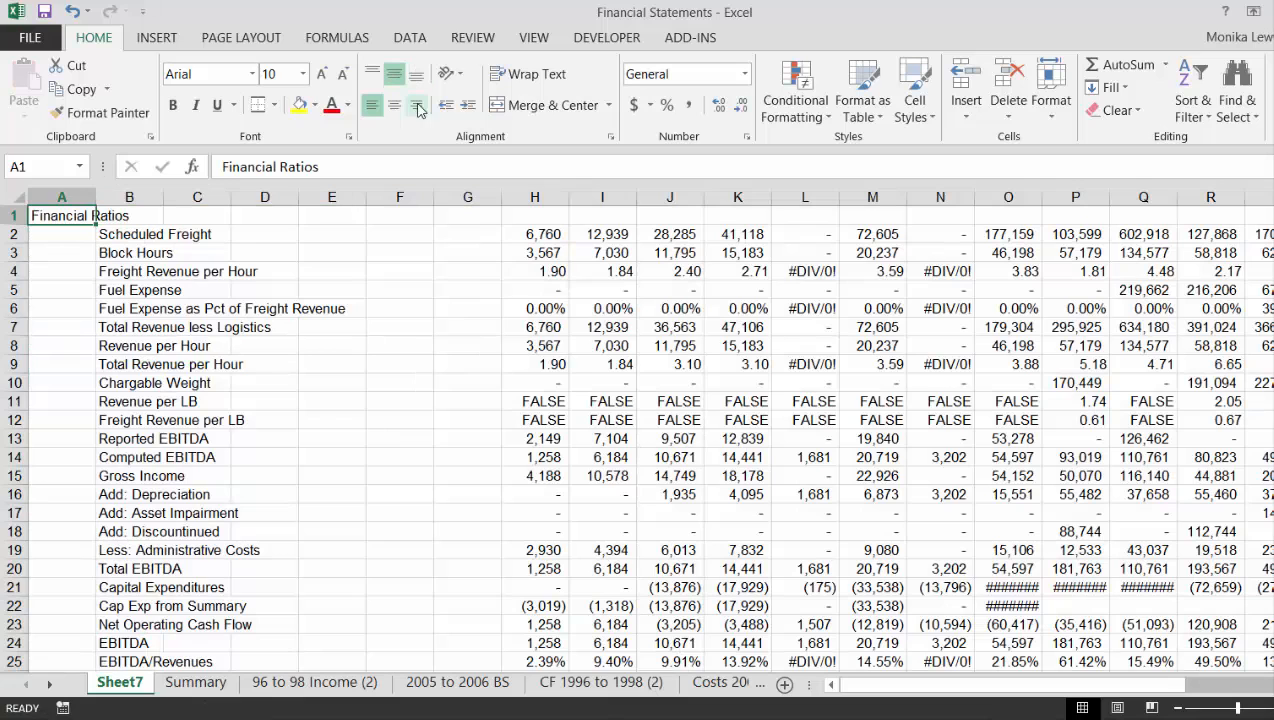
Apply the column widths of the vacated Summary block to the ratios on Sheet7 with Paste Special
{"action": "key", "text": "ctrl+Page_Down"}
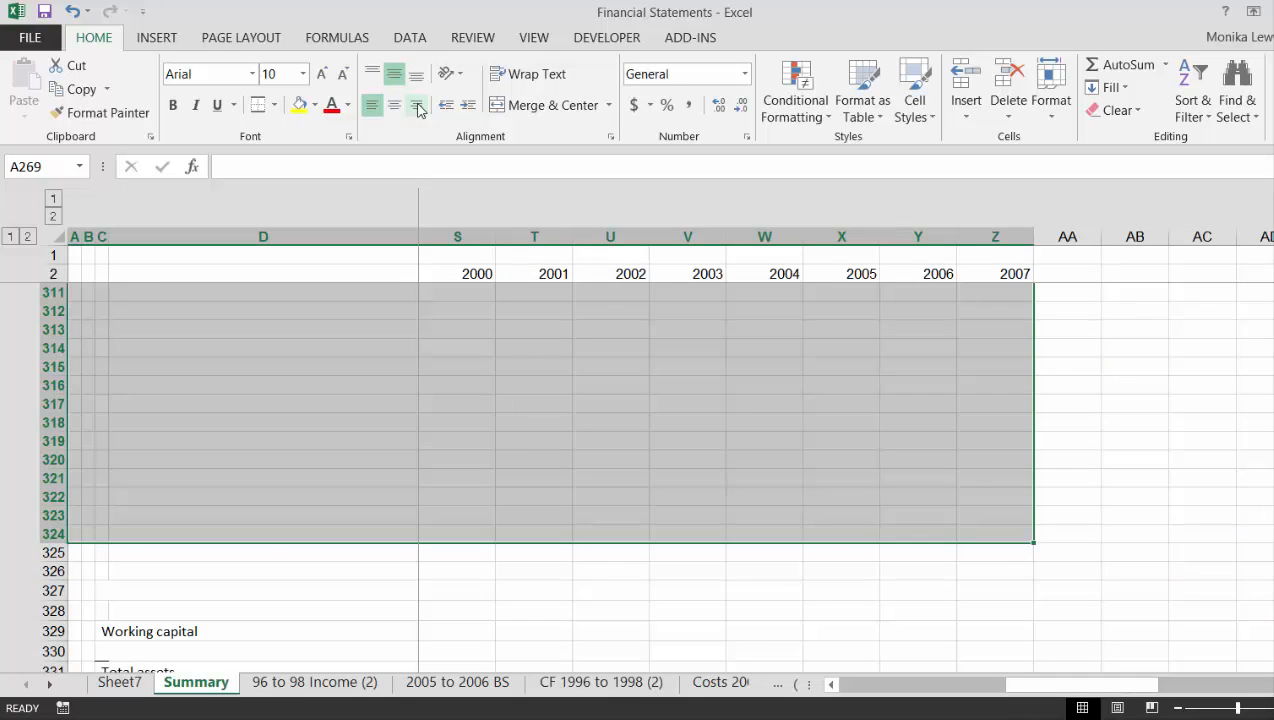
{"action": "key", "text": "ctrl+c"}
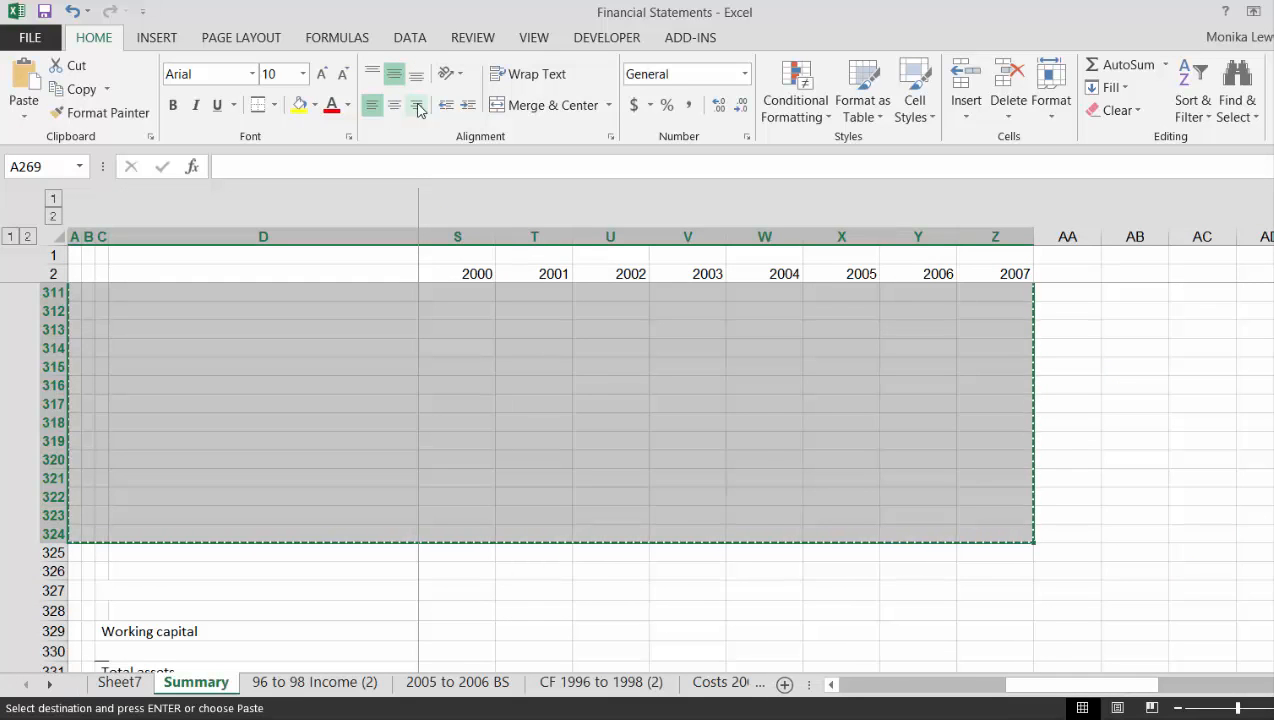
{"action": "key", "text": "ctrl+Page_Up"}
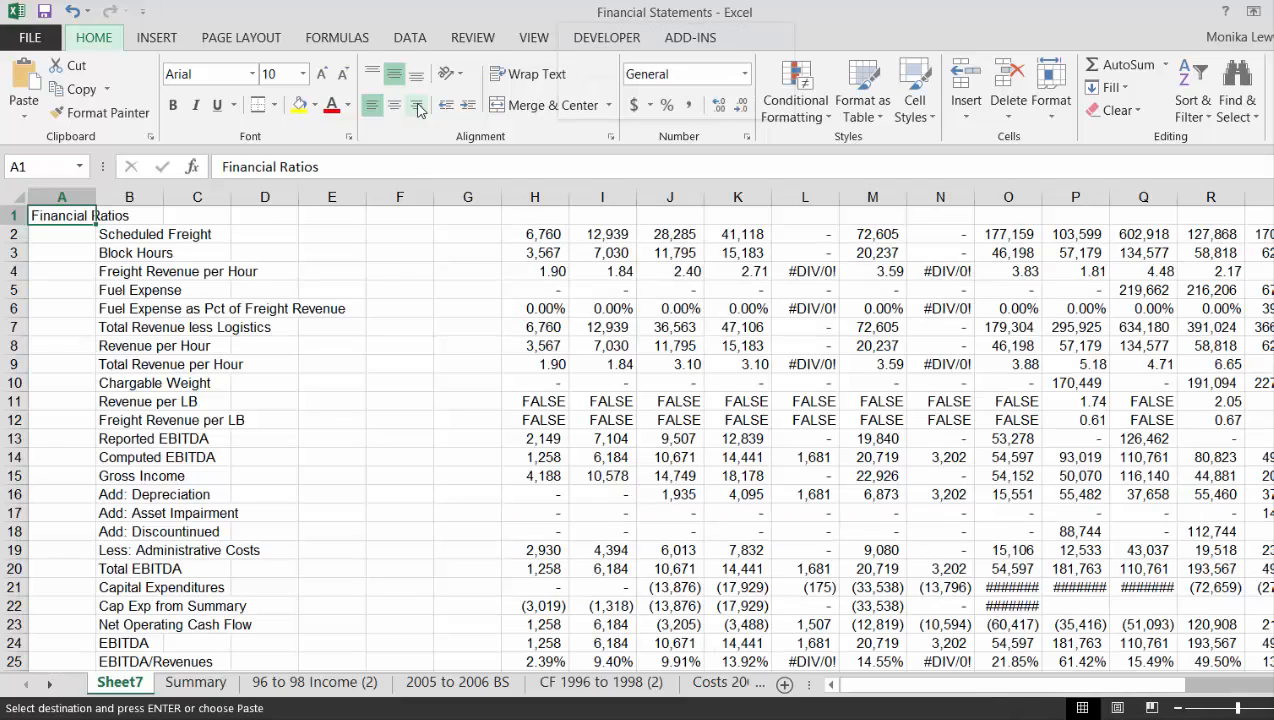
{"action": "key", "text": "ctrl+alt+v"}
{"action": "key", "text": "w"}
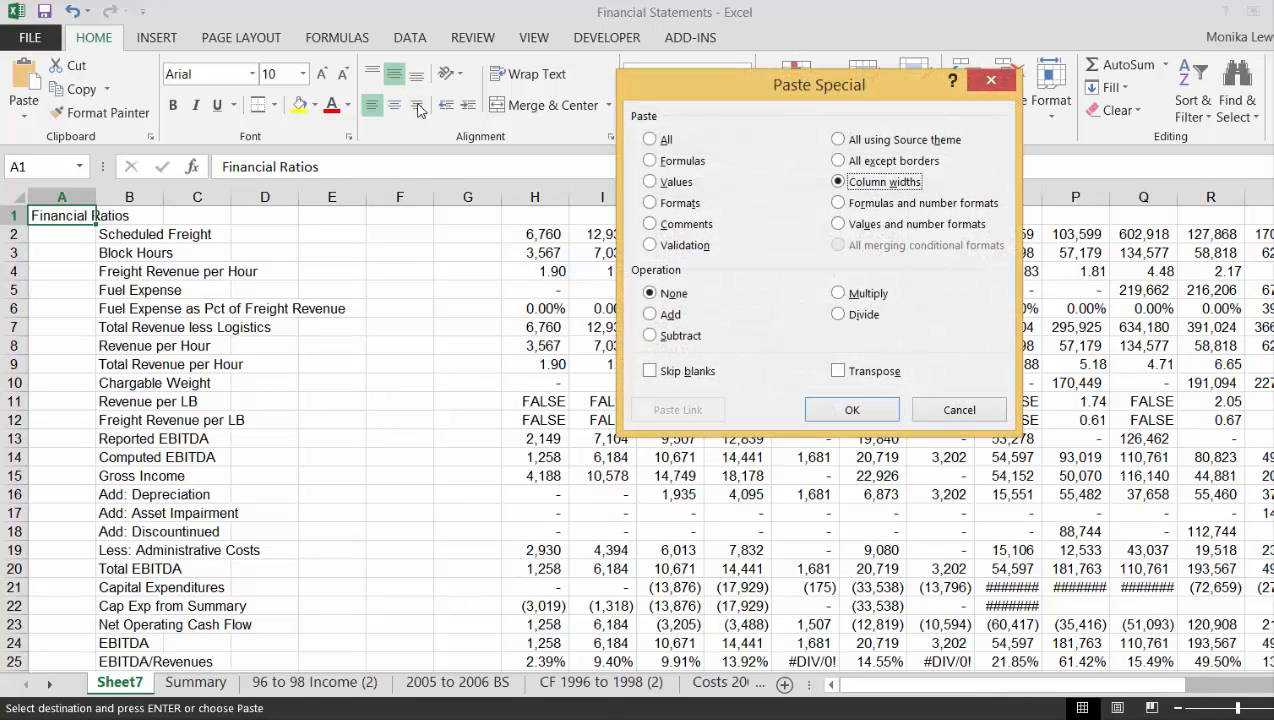
{"action": "key", "text": "Return"}
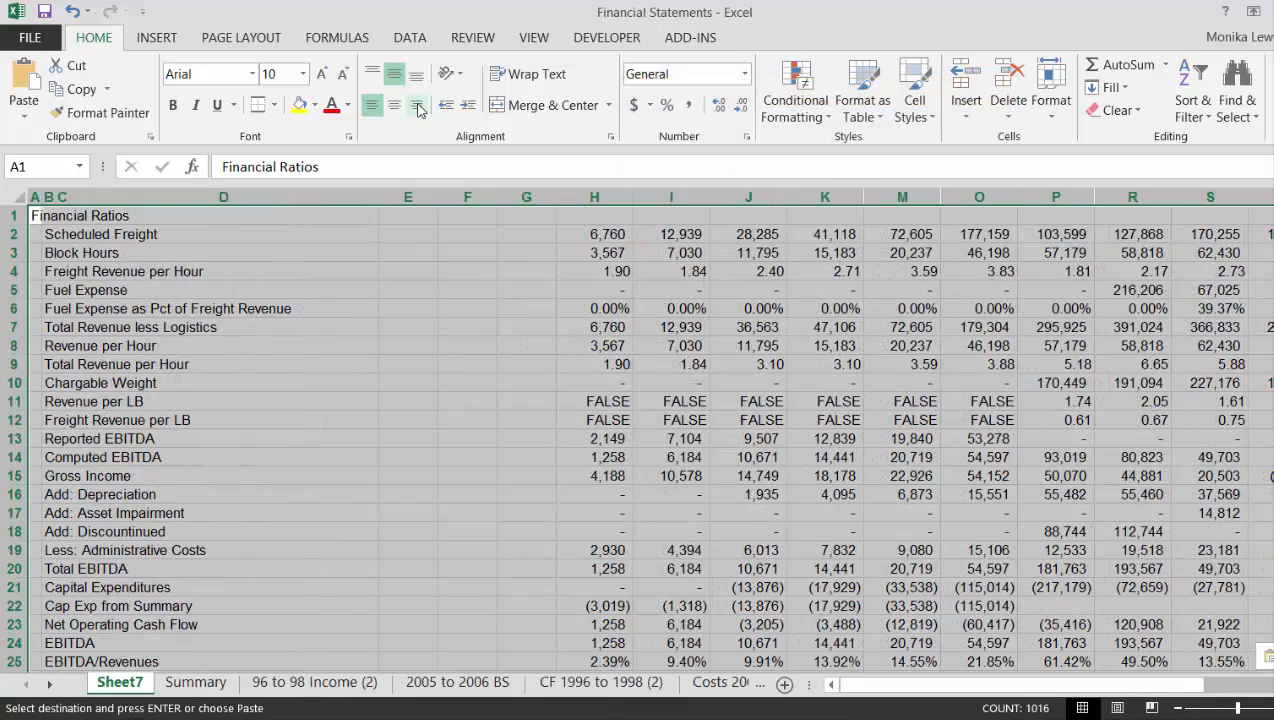
Link cell H1 on Sheet7 to the first year heading on the Summary sheet with =Summary!H2
{"action": "key", "text": "Right"}
{"action": "key", "text": "Right"}
{"action": "key", "text": "Right"}
{"action": "key", "text": "Right"}
{"action": "key", "text": "Right"}
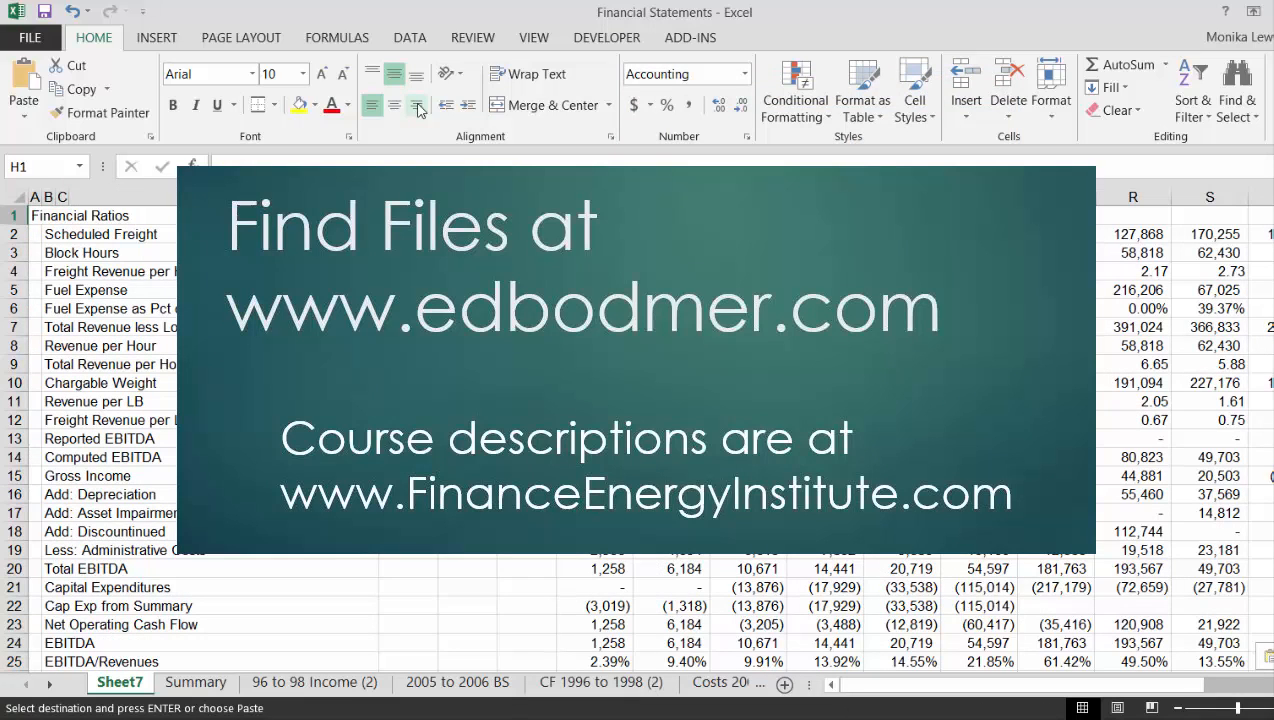
{"action": "type", "text": "="}
{"action": "key", "text": "Escape"}
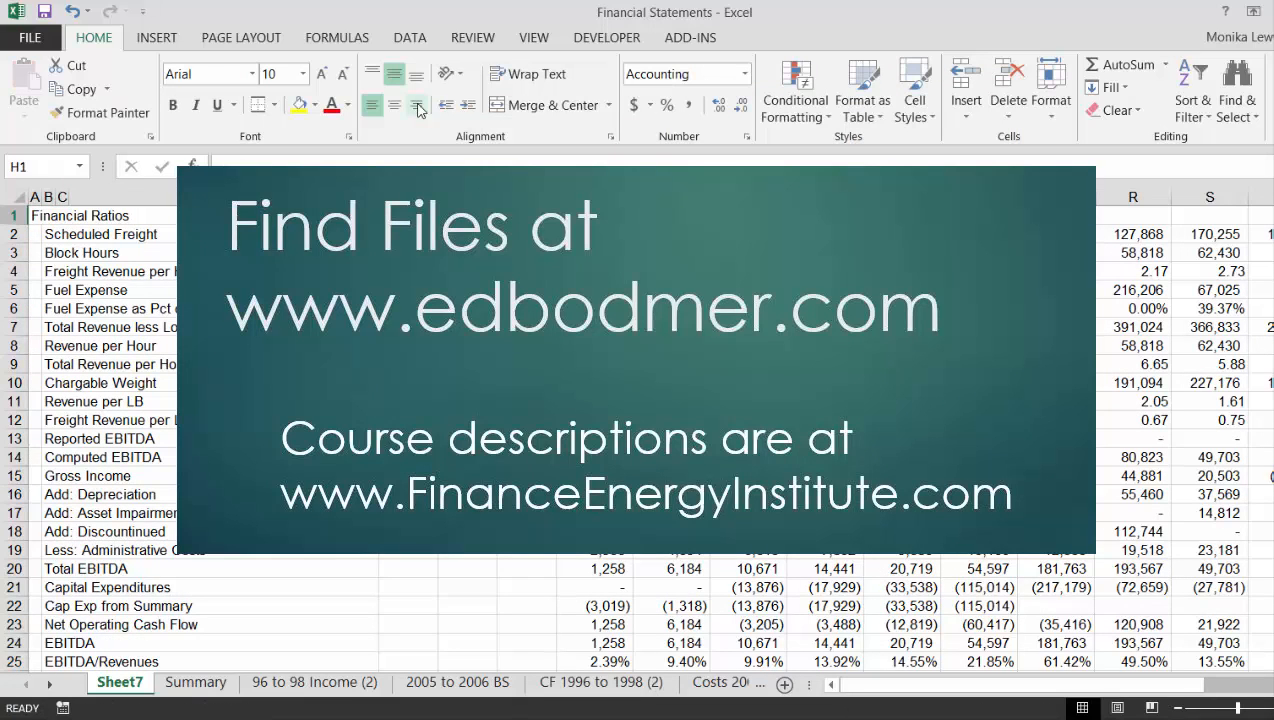
{"action": "type", "text": "="}
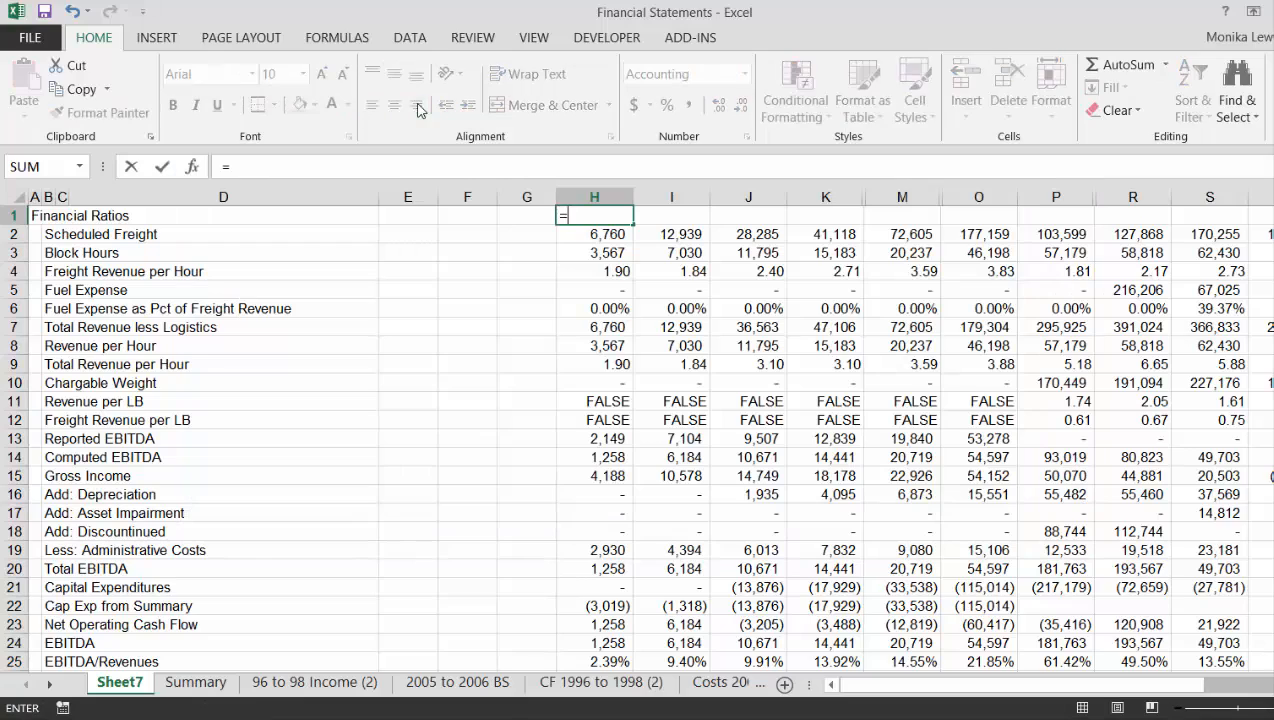
{"action": "key", "text": "ctrl+Page_Down"}
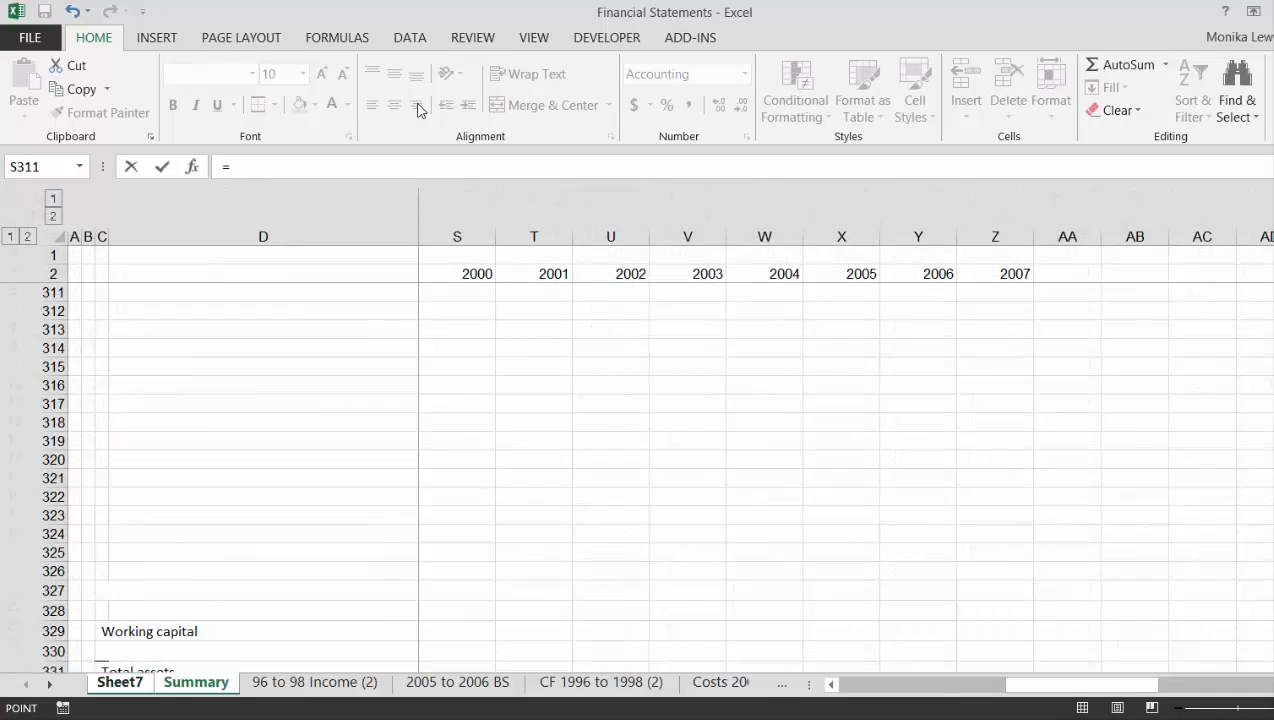
{"action": "key", "text": "Up"}
{"action": "key", "text": "Up"}
{"action": "key", "text": "Page_Up"}
{"action": "key", "text": "Page_Up"}
{"action": "key", "text": "Page_Up"}
{"action": "key", "text": "Page_Up"}
{"action": "key", "text": "Page_Up"}
{"action": "key", "text": "Page_Up"}
{"action": "key", "text": "Page_Up"}
{"action": "key", "text": "Page_Up"}
{"action": "key", "text": "Page_Up"}
{"action": "key", "text": "Page_Up"}
{"action": "key", "text": "Page_Up"}
{"action": "key", "text": "Page_Up"}
{"action": "key", "text": "Page_Up"}
{"action": "key", "text": "Page_Up"}
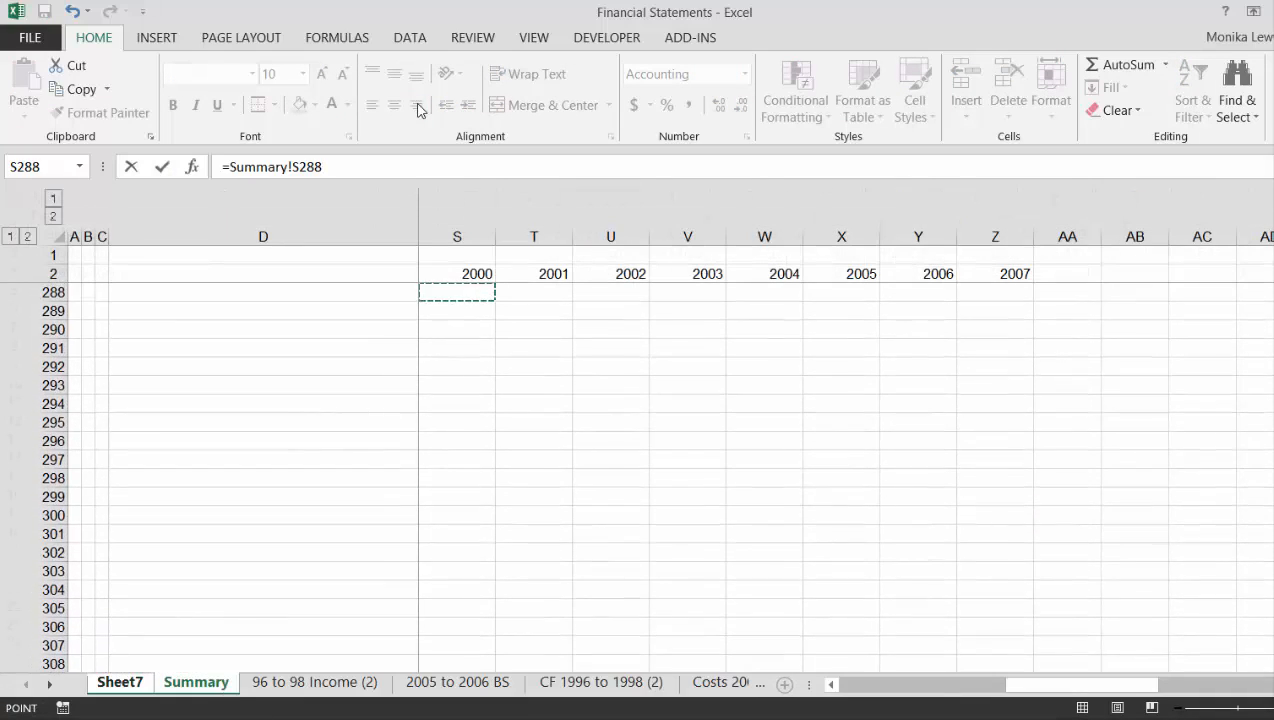
{"action": "key", "text": "Page_Up"}
{"action": "key", "text": "Left"}
{"action": "key", "text": "Left"}
{"action": "key", "text": "Left"}
{"action": "key", "text": "Left"}
{"action": "key", "text": "Left"}
{"action": "key", "text": "Left"}
{"action": "key", "text": "Left"}
{"action": "key", "text": "Left"}
{"action": "key", "text": "Left"}
{"action": "key", "text": "Left"}
{"action": "key", "text": "Left"}
{"action": "key", "text": "Left"}
{"action": "key", "text": "Left"}
{"action": "key", "text": "Left"}
{"action": "key", "text": "Left"}
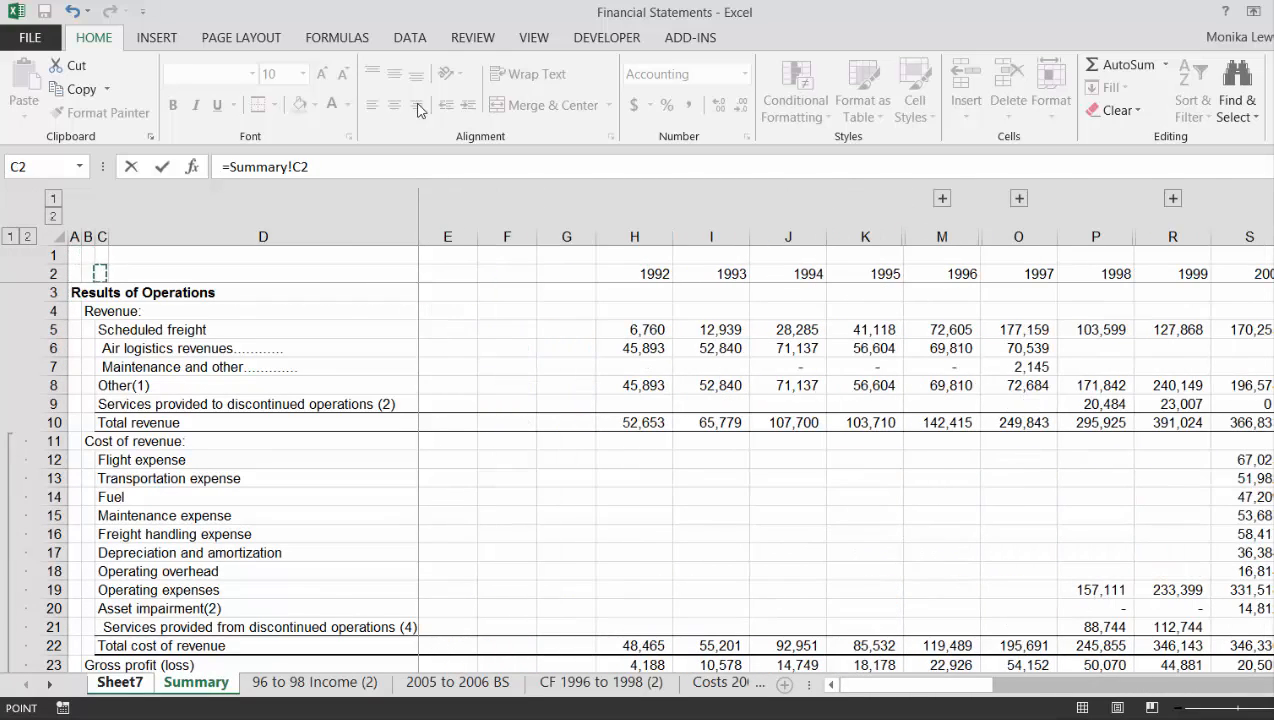
{"action": "key", "text": "Right"}
{"action": "key", "text": "Right"}
{"action": "key", "text": "Right"}
{"action": "key", "text": "Right"}
{"action": "key", "text": "Right"}
{"action": "key", "text": "Right"}
{"action": "key", "text": "Left"}
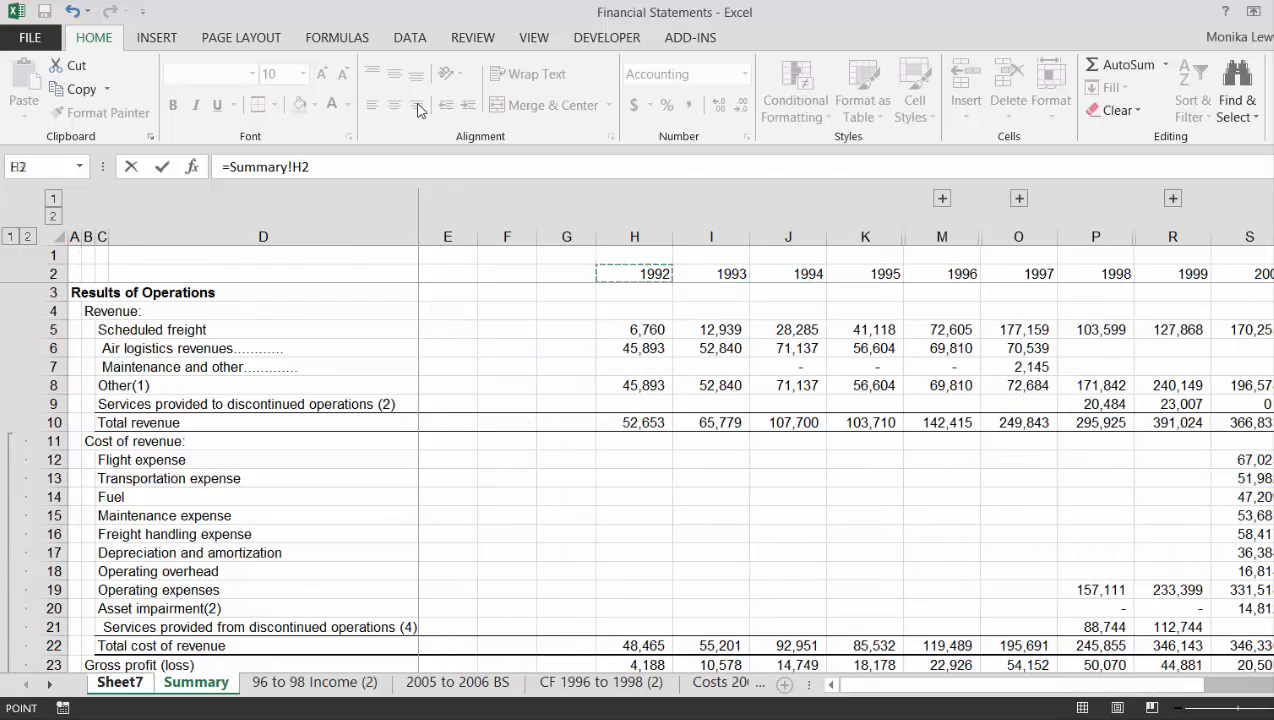
{"action": "key", "text": "Return"}
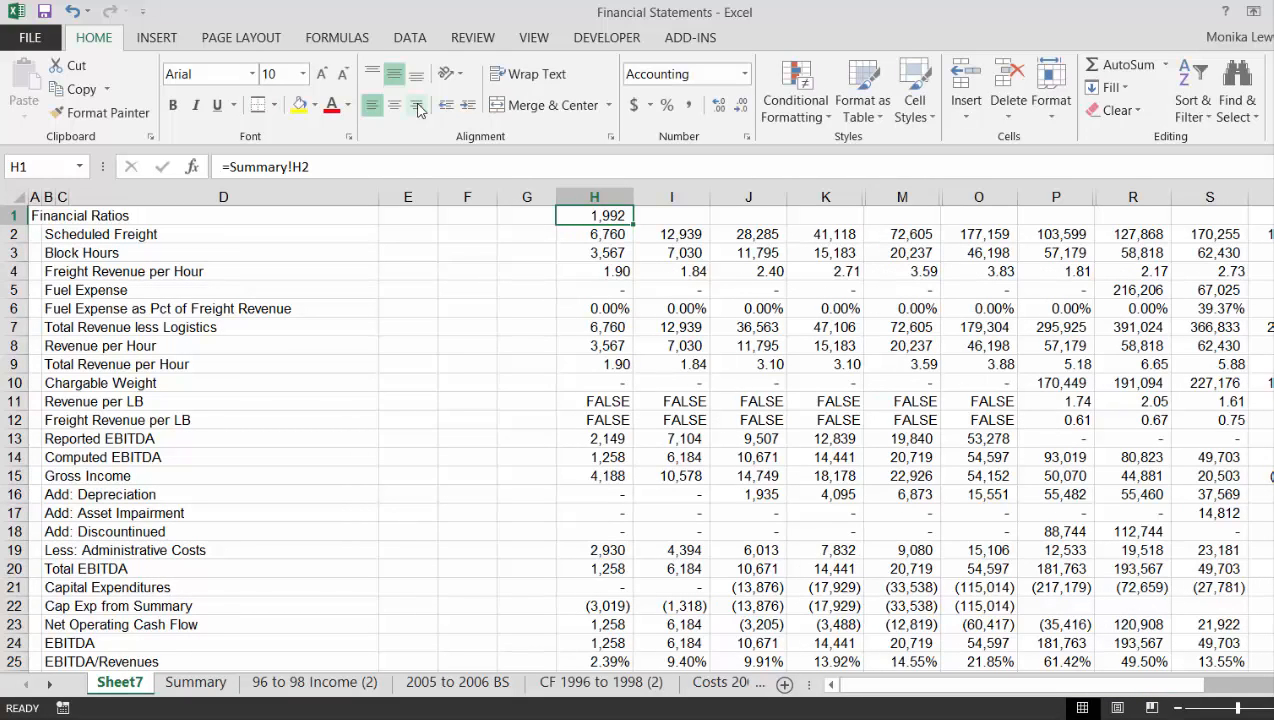
Format the year in H1 with the General number format and align it right
{"action": "key", "text": "ctrl+shift+asciitilde"}
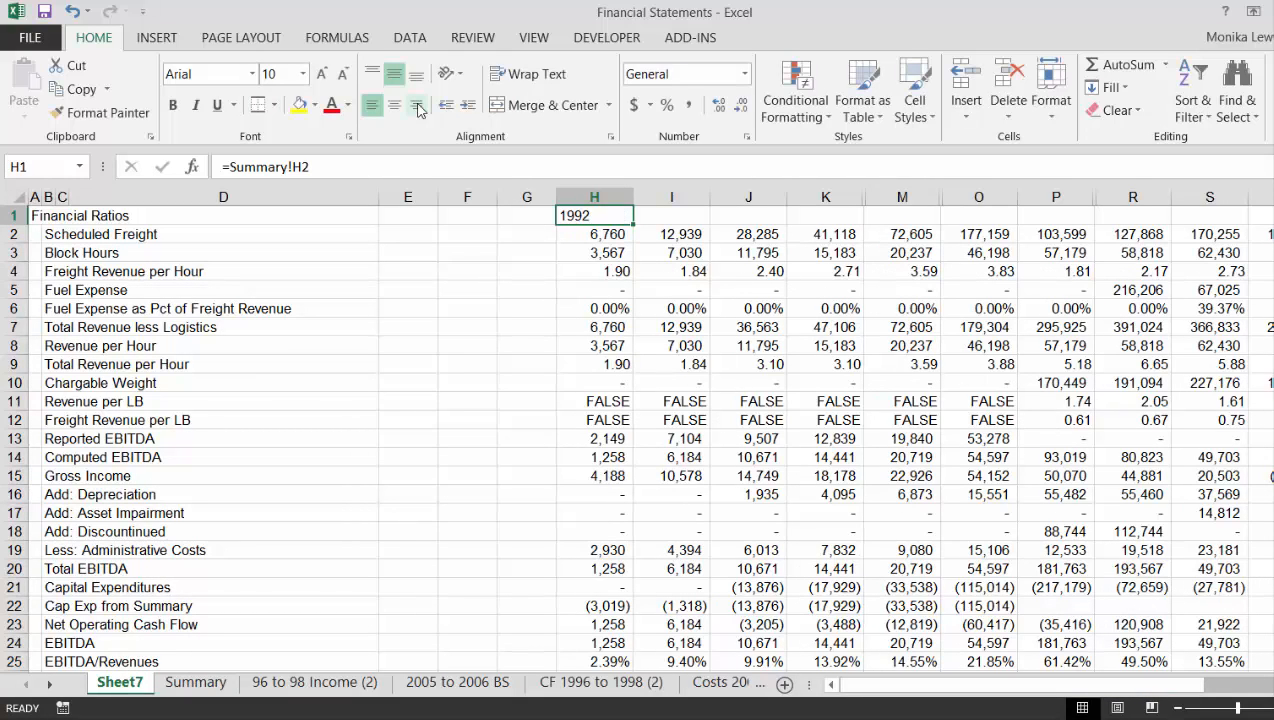
{"action": "left_click", "coordinate": [419, 105]}
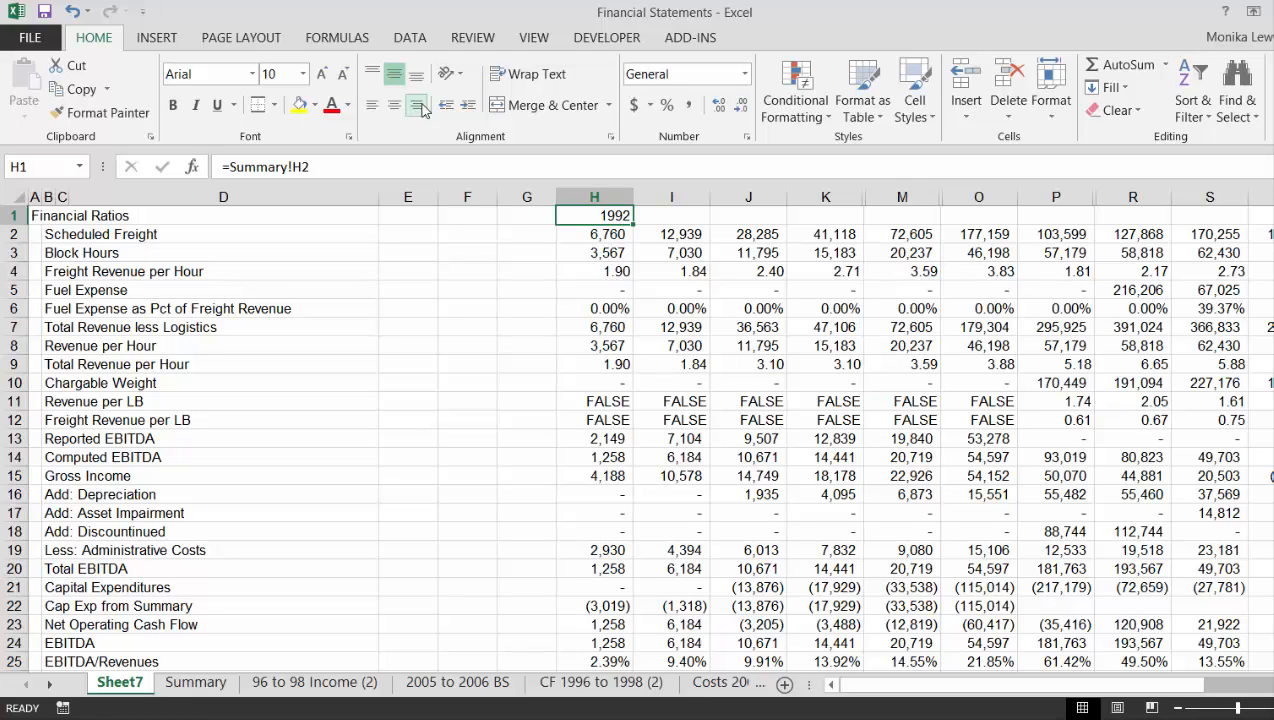
{"action": "key", "text": "Left"}
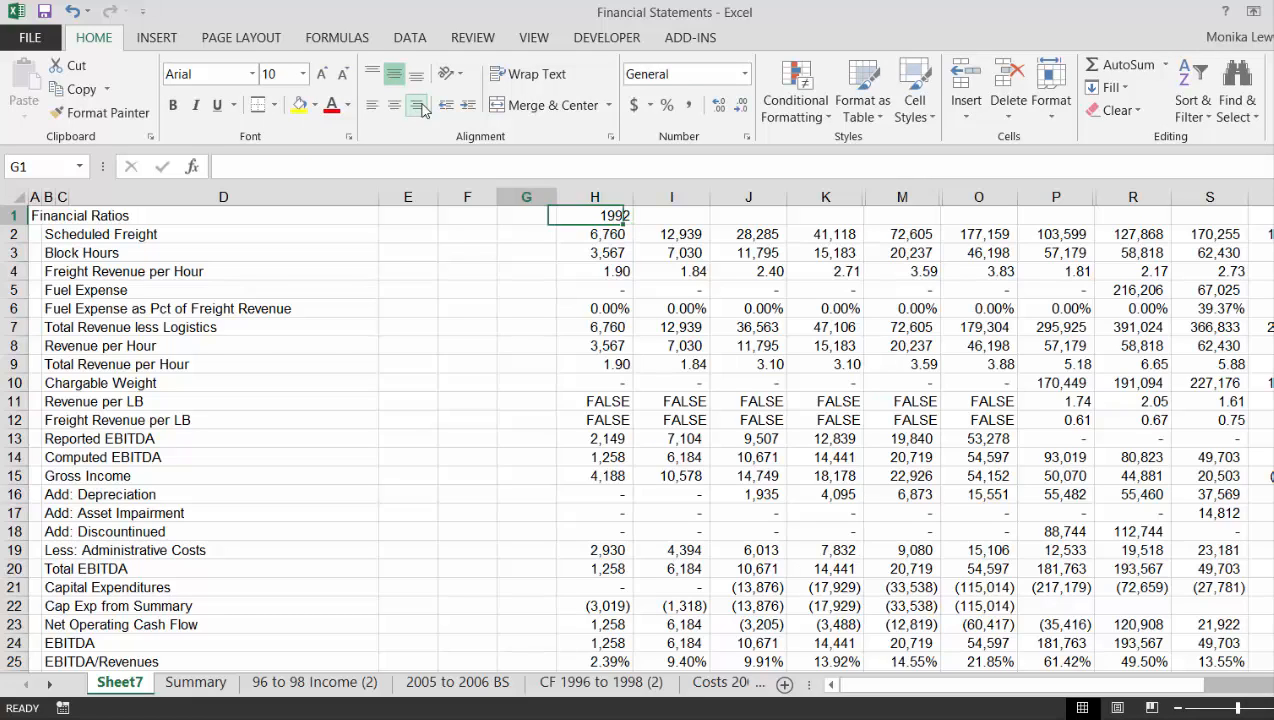
{"action": "key", "text": "Right"}
{"action": "key", "text": "Right"}
{"action": "key", "text": "Left"}
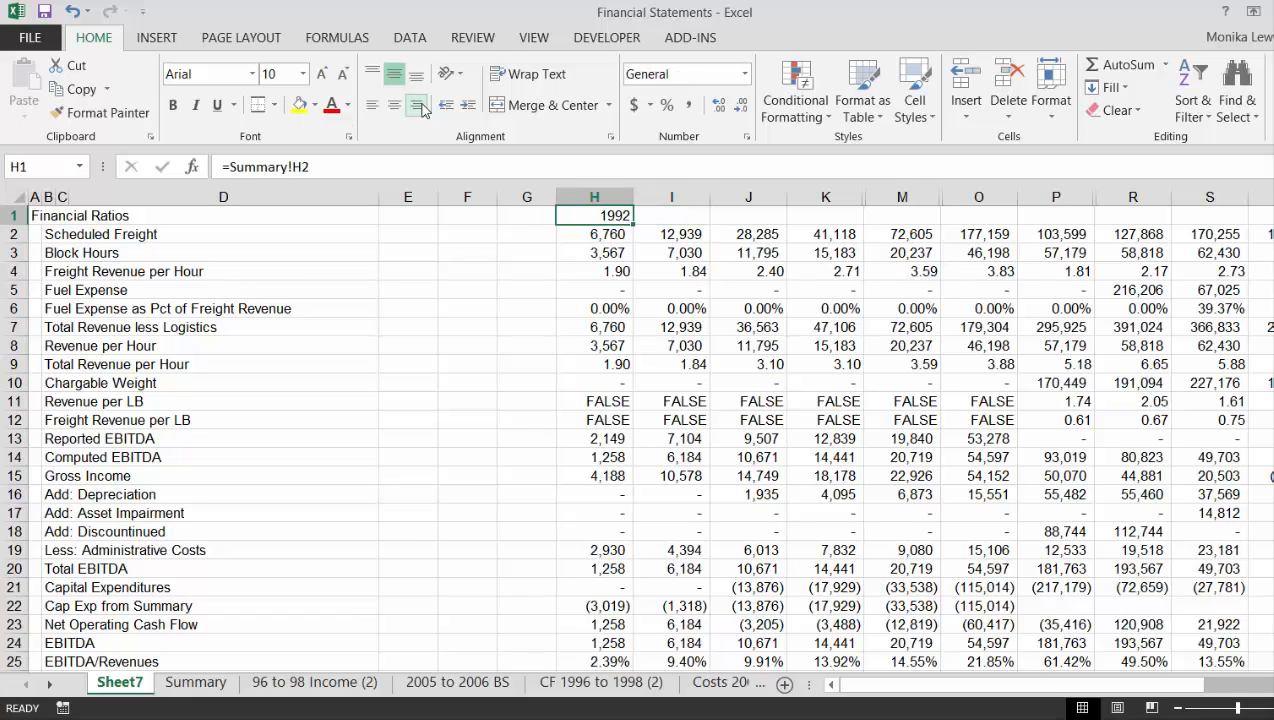
Insert a blank row above the Financial Ratios heading row on Sheet7
{"action": "key", "text": "shift+space"}
{"action": "key", "text": "ctrl+shift+plus"}
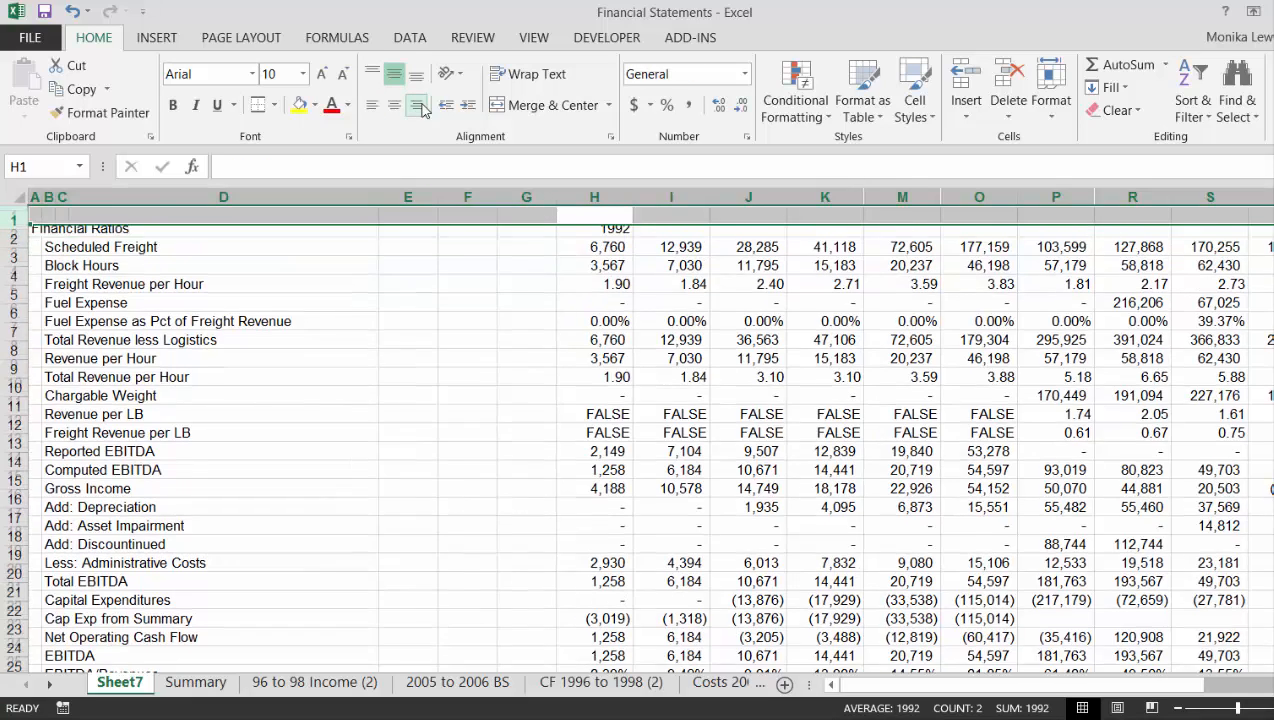
{"action": "key", "text": "Down"}
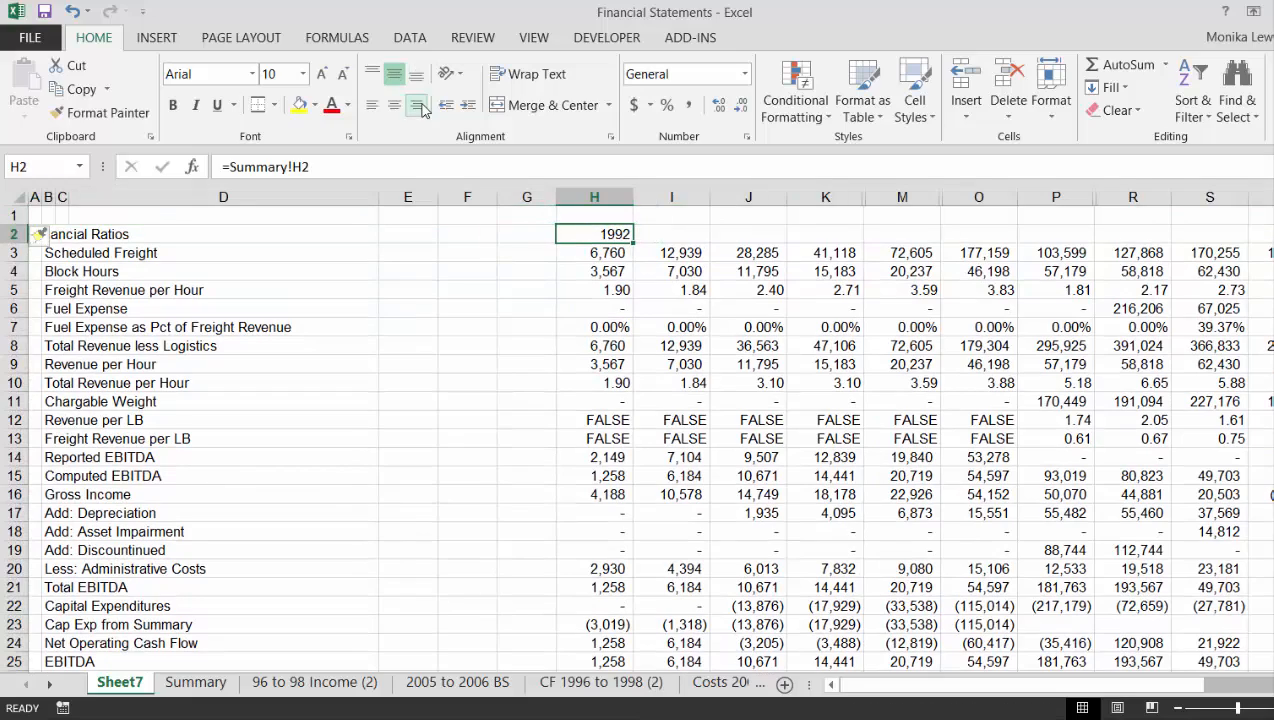
Fill the linked year heading from H2 across row 2 through column Z
{"action": "key", "text": "ctrl+shift+r"}
{"action": "key", "text": "Right"}
{"action": "key", "text": "Right"}
{"action": "key", "text": "Right"}
{"action": "key", "text": "Right"}
{"action": "key", "text": "Right"}
{"action": "key", "text": "Right"}
{"action": "key", "text": "Right"}
{"action": "key", "text": "Right"}
{"action": "key", "text": "Right"}
{"action": "key", "text": "Right"}
{"action": "key", "text": "Right"}
{"action": "key", "text": "Right"}
{"action": "key", "text": "Right"}
{"action": "key", "text": "Right"}
{"action": "key", "text": "Right"}
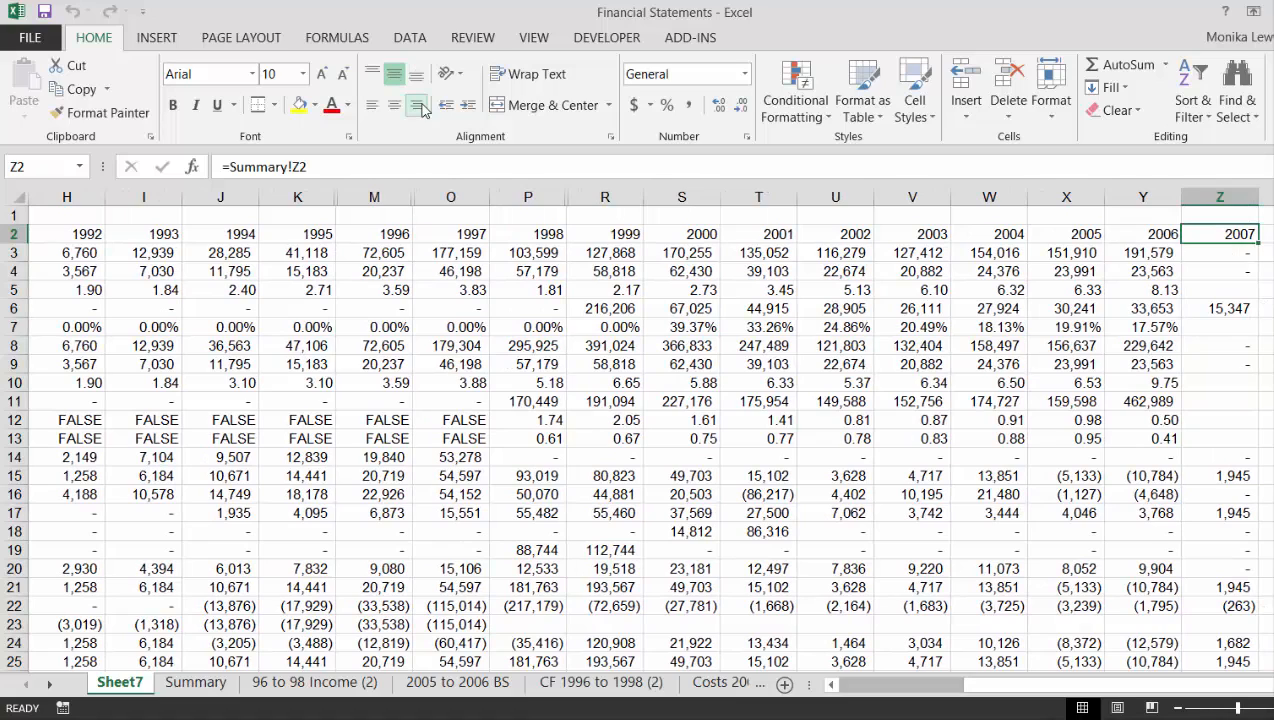
Replace the year heading in Z2 with the formula =NA()
{"action": "key", "text": "Down"}
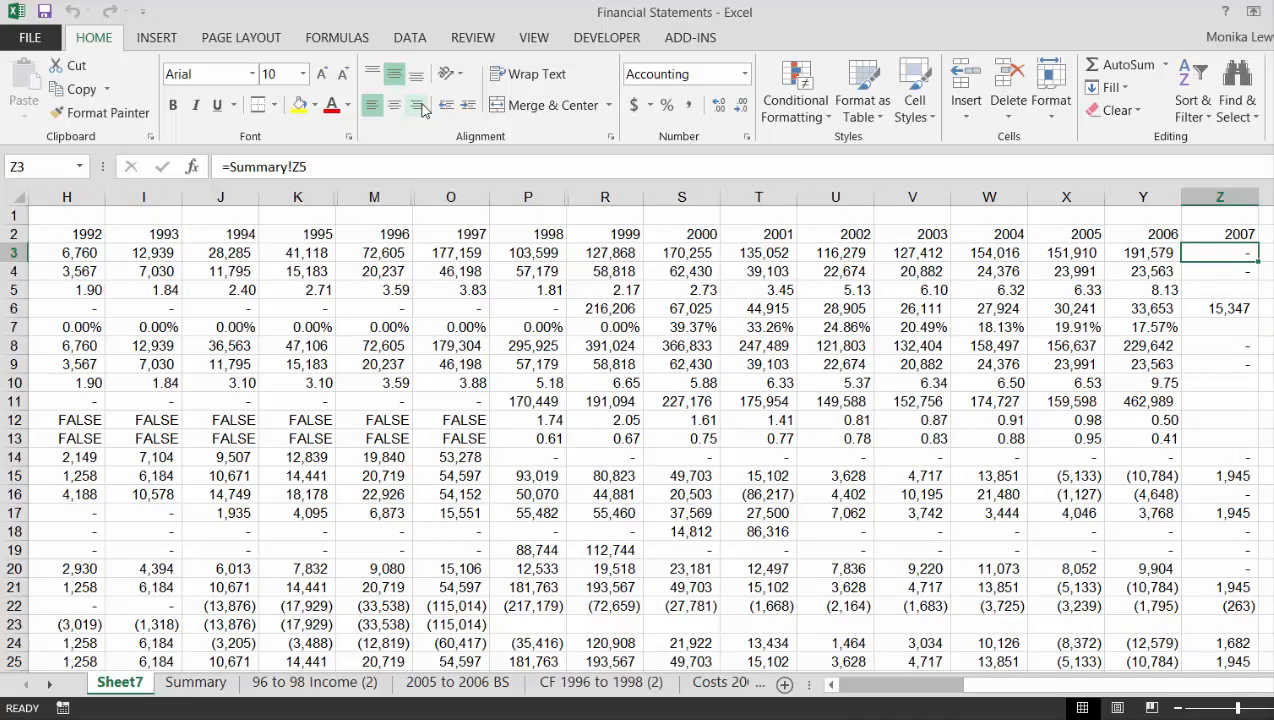
{"action": "key", "text": "shift+space"}
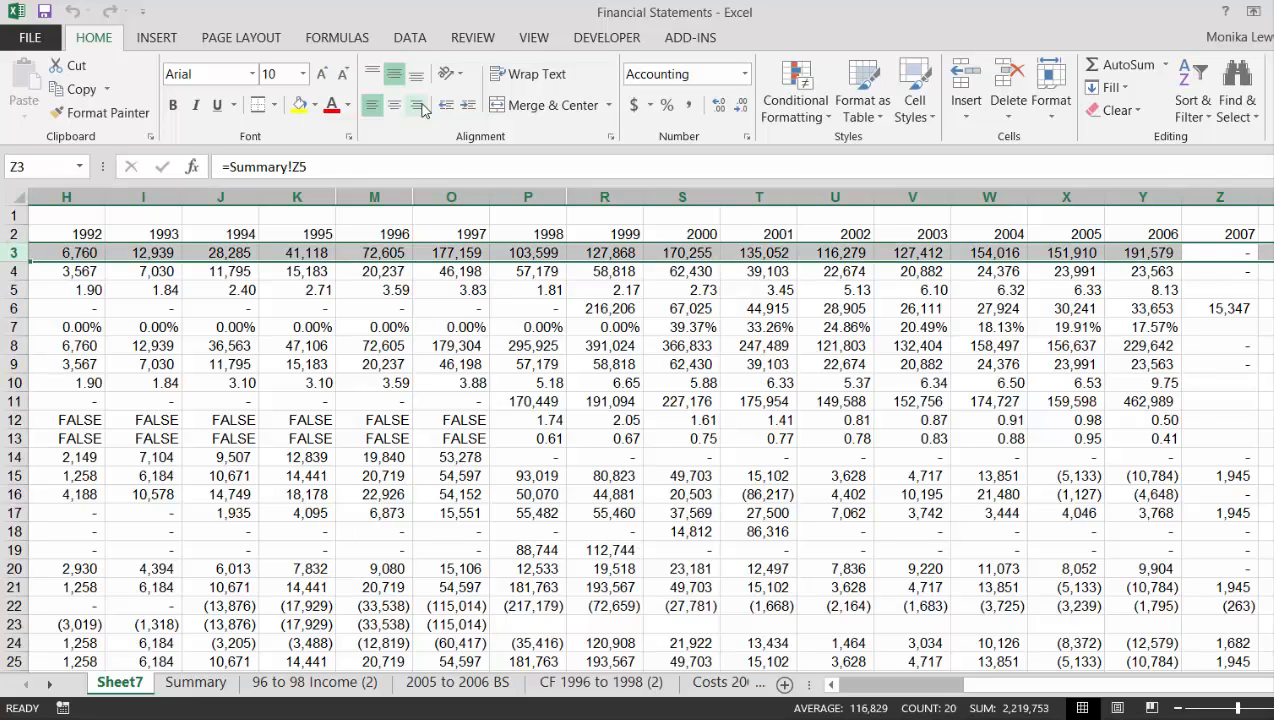
{"action": "key", "text": "Up"}
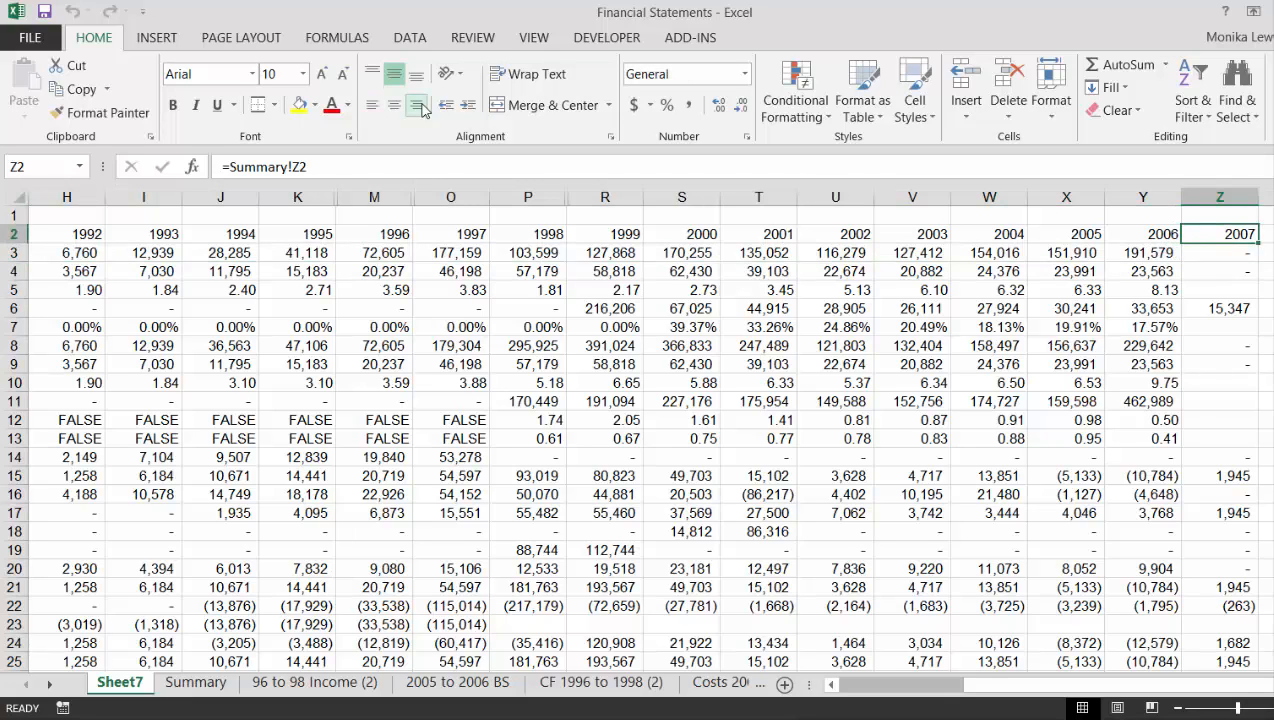
{"action": "type", "text": "=na()"}
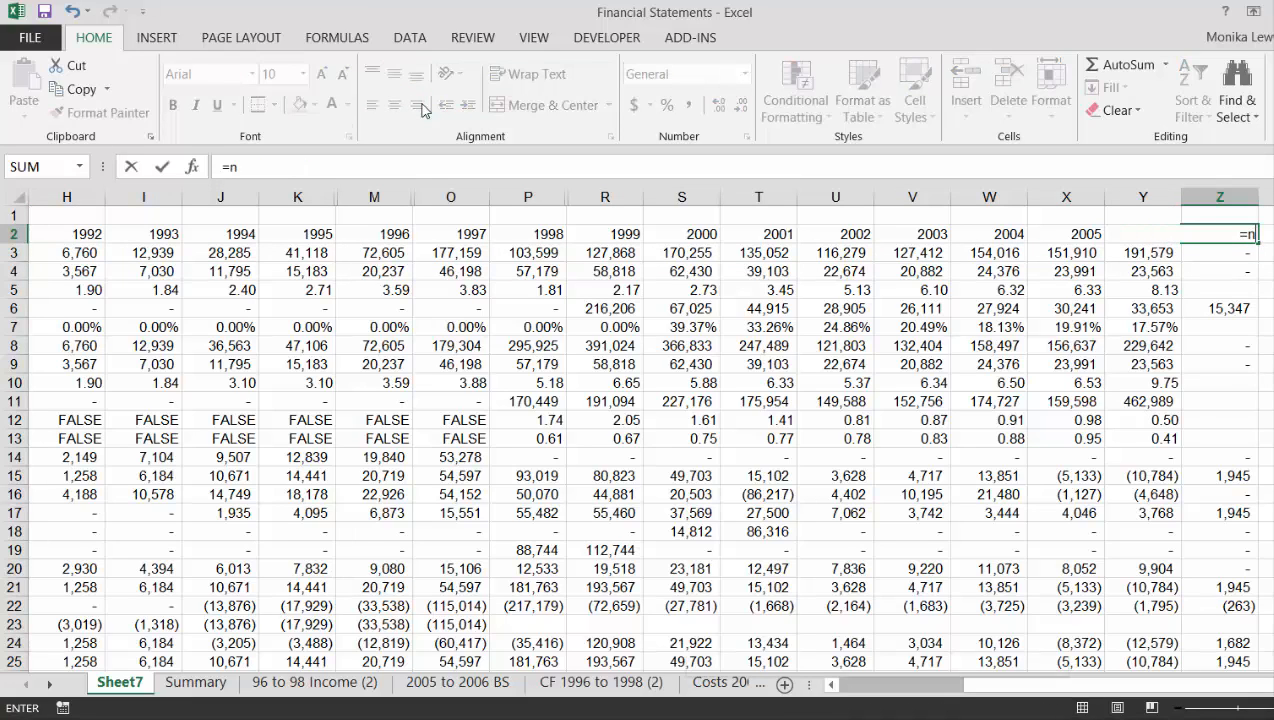
{"action": "key", "text": "Return"}
{"action": "key", "text": "Left"}
{"action": "key", "text": "Left"}
{"action": "key", "text": "Left"}
{"action": "key", "text": "Left"}
{"action": "key", "text": "Left"}
{"action": "key", "text": "Left"}
{"action": "key", "text": "Left"}
{"action": "key", "text": "Left"}
{"action": "key", "text": "Left"}
{"action": "key", "text": "Left"}
{"action": "key", "text": "Left"}
{"action": "key", "text": "Left"}
{"action": "key", "text": "Left"}
{"action": "key", "text": "Left"}
{"action": "key", "text": "Left"}
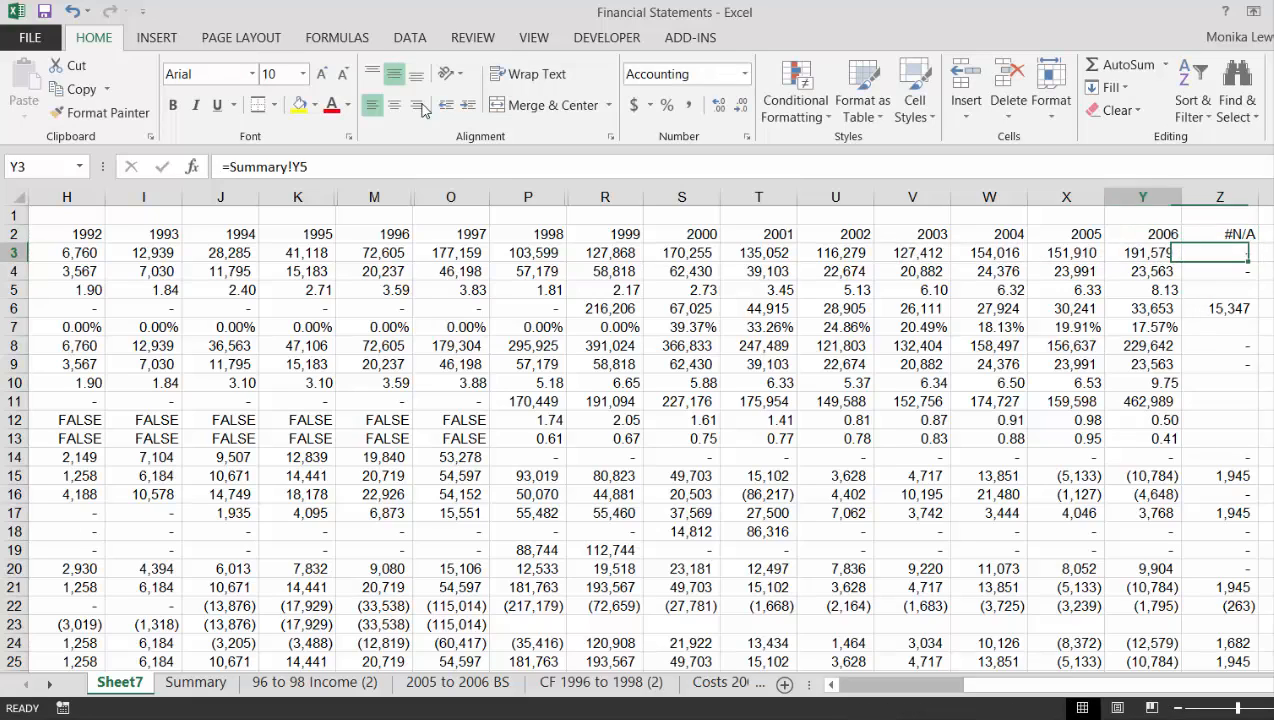
Look over the row labels and year columns of the Financial Ratios block on Sheet7
{"action": "key", "text": "Left"}
{"action": "key", "text": "Left"}
{"action": "key", "text": "Left"}
{"action": "key", "text": "Left"}
{"action": "key", "text": "Left"}
{"action": "key", "text": "Left"}
{"action": "key", "text": "Left"}
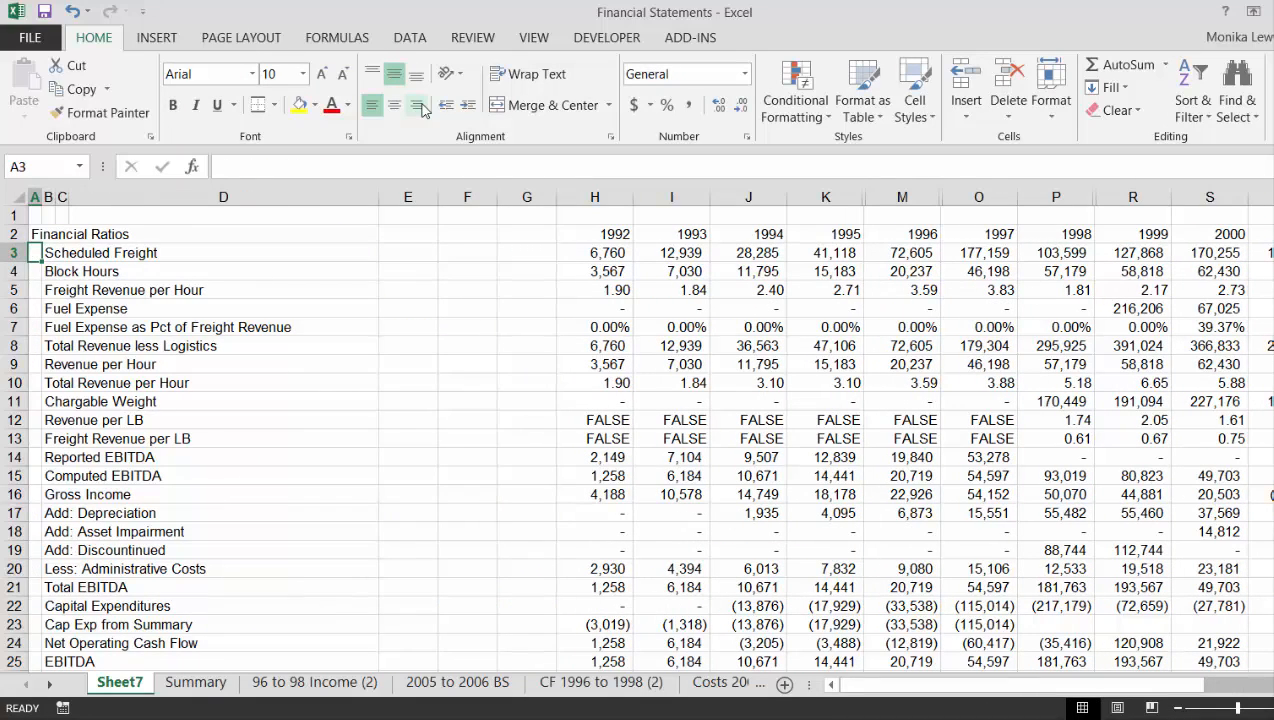
{"action": "key", "text": "Right"}
{"action": "key", "text": "Right"}
{"action": "key", "text": "Right"}
{"action": "key", "text": "Right"}
{"action": "key", "text": "Right"}
{"action": "key", "text": "Down"}
{"action": "key", "text": "Down"}
{"action": "key", "text": "Down"}
{"action": "key", "text": "Down"}
{"action": "key", "text": "Down"}
{"action": "key", "text": "Down"}
{"action": "key", "text": "Down"}
{"action": "key", "text": "Down"}
{"action": "key", "text": "Down"}
{"action": "key", "text": "Down"}
{"action": "key", "text": "Down"}
{"action": "key", "text": "Down"}
{"action": "key", "text": "Down"}
{"action": "key", "text": "Down"}
{"action": "key", "text": "Down"}
{"action": "key", "text": "Down"}
{"action": "key", "text": "Down"}
{"action": "key", "text": "Down"}
{"action": "key", "text": "Down"}
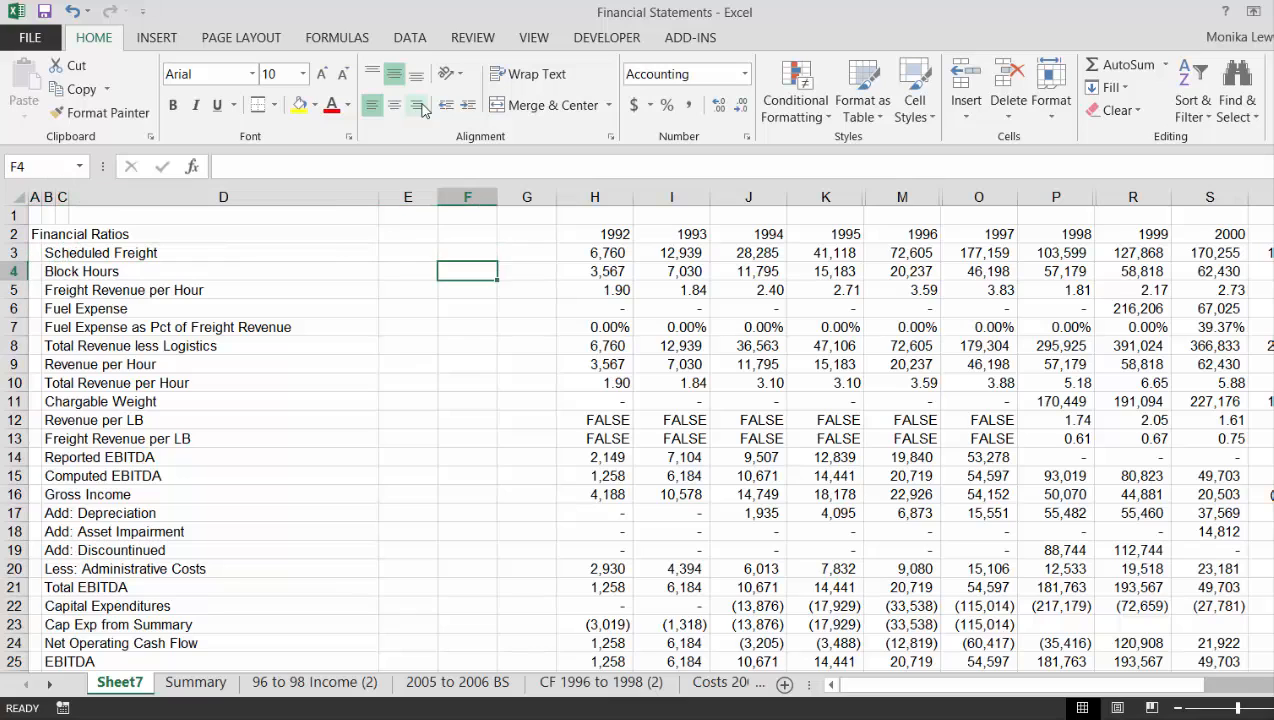
Delete the blank row 1 above the Financial Ratios heading on Sheet7
{"action": "key", "text": "Up"}
{"action": "key", "text": "Up"}
{"action": "key", "text": "Up"}
{"action": "key", "text": "Up"}
{"action": "key", "text": "Up"}
{"action": "key", "text": "Up"}
{"action": "key", "text": "Up"}
{"action": "key", "text": "Up"}
{"action": "key", "text": "Up"}
{"action": "key", "text": "Up"}
{"action": "key", "text": "Up"}
{"action": "key", "text": "Up"}
{"action": "key", "text": "Up"}
{"action": "key", "text": "Up"}
{"action": "key", "text": "Up"}
{"action": "key", "text": "Up"}
{"action": "key", "text": "Up"}
{"action": "key", "text": "Up"}
{"action": "key", "text": "Up"}
{"action": "key", "text": "Up"}
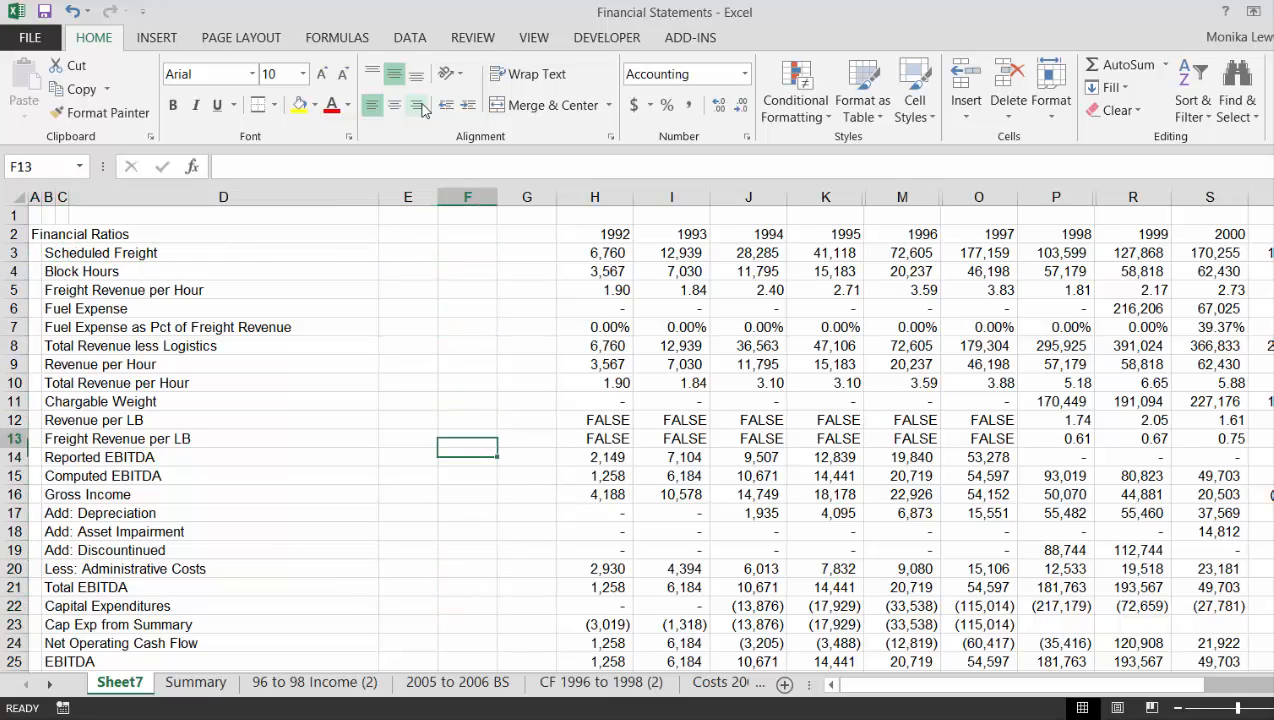
{"action": "key", "text": "shift+space"}
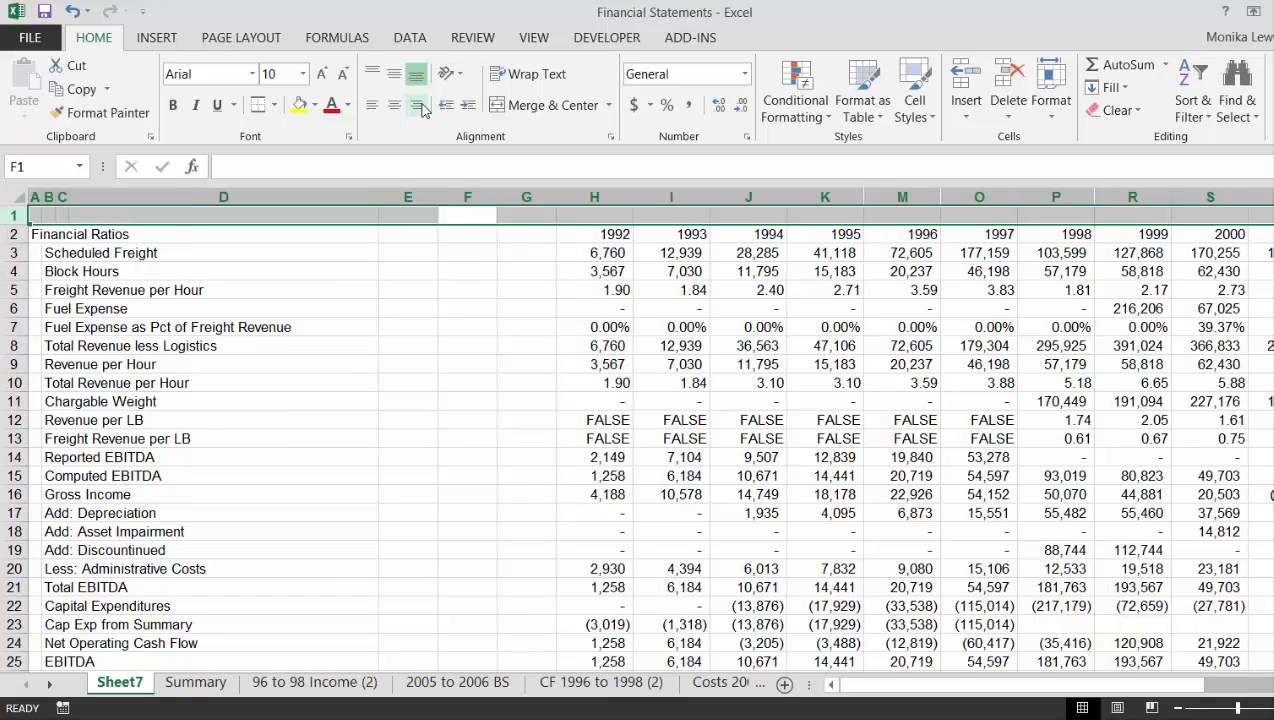
{"action": "key", "text": "ctrl+minus"}
Below the last ratio row, enter the label Code in E58 and the value 1 in F58
{"action": "key", "text": "Down"}
{"action": "key", "text": "Down"}
{"action": "key", "text": "Down"}
{"action": "key", "text": "Down"}
{"action": "key", "text": "Down"}
{"action": "key", "text": "Down"}
{"action": "key", "text": "Down"}
{"action": "key", "text": "Down"}
{"action": "key", "text": "Down"}
{"action": "key", "text": "Down"}
{"action": "key", "text": "Down"}
{"action": "key", "text": "Down"}
{"action": "key", "text": "Down"}
{"action": "key", "text": "Down"}
{"action": "key", "text": "Down"}
{"action": "key", "text": "Down"}
{"action": "key", "text": "Down"}
{"action": "key", "text": "Down"}
{"action": "key", "text": "Down"}
{"action": "key", "text": "Down"}
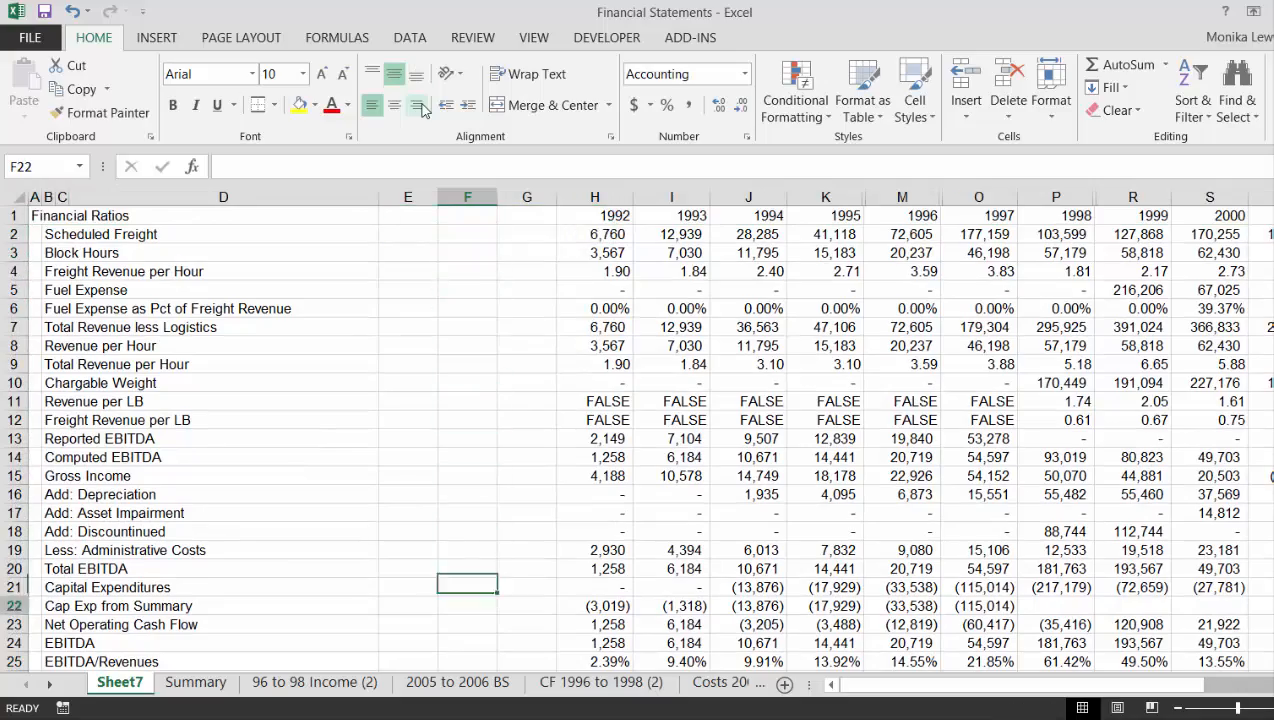
{"action": "key", "text": "Down"}
{"action": "key", "text": "Down"}
{"action": "key", "text": "Down"}
{"action": "key", "text": "Down"}
{"action": "key", "text": "Down"}
{"action": "key", "text": "Down"}
{"action": "key", "text": "Down"}
{"action": "key", "text": "Down"}
{"action": "key", "text": "Down"}
{"action": "key", "text": "Down"}
{"action": "key", "text": "Down"}
{"action": "key", "text": "Down"}
{"action": "key", "text": "Down"}
{"action": "key", "text": "Down"}
{"action": "key", "text": "Down"}
{"action": "key", "text": "Down"}
{"action": "key", "text": "Down"}
{"action": "key", "text": "Down"}
{"action": "key", "text": "Down"}
{"action": "key", "text": "Down"}
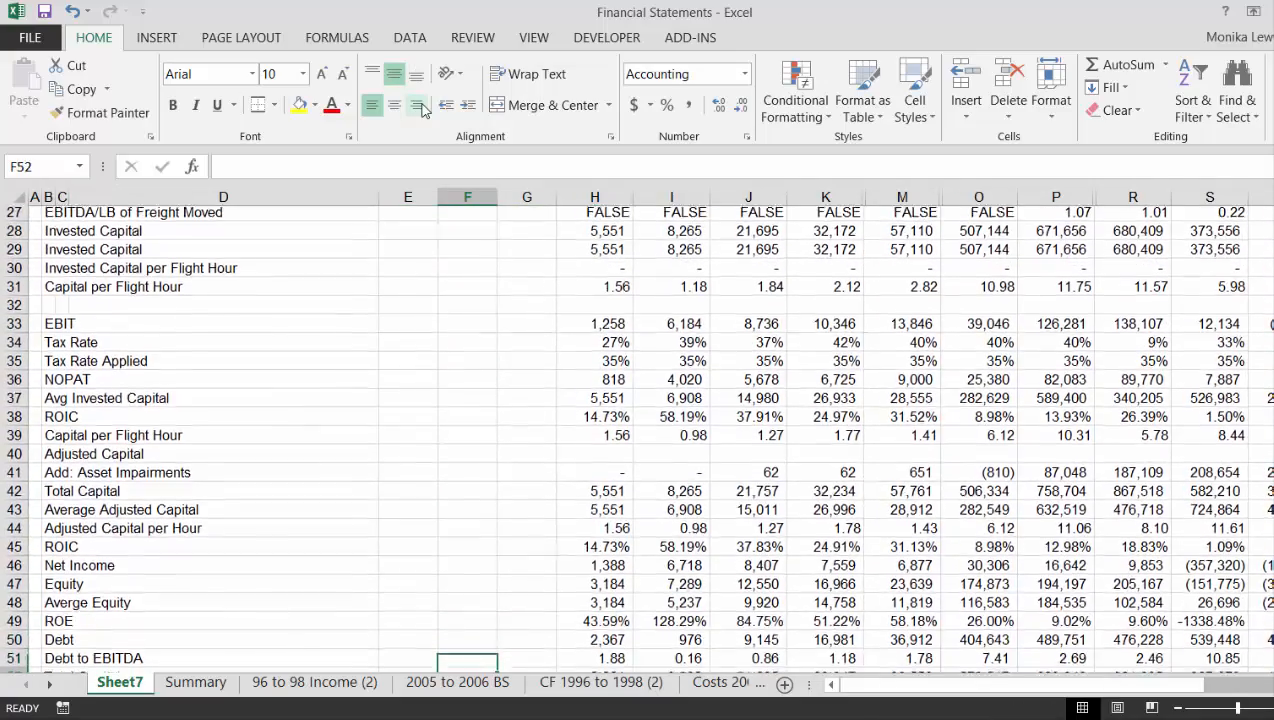
{"action": "key", "text": "Down"}
{"action": "key", "text": "Down"}
{"action": "key", "text": "Down"}
{"action": "key", "text": "Down"}
{"action": "key", "text": "Down"}
{"action": "key", "text": "Down"}
{"action": "key", "text": "Down"}
{"action": "key", "text": "Down"}
{"action": "key", "text": "Down"}
{"action": "key", "text": "Down"}
{"action": "key", "text": "Down"}
{"action": "key", "text": "Down"}
{"action": "key", "text": "Down"}
{"action": "key", "text": "Down"}
{"action": "key", "text": "Down"}
{"action": "key", "text": "Up"}
{"action": "key", "text": "Up"}
{"action": "key", "text": "Up"}
{"action": "key", "text": "Up"}
{"action": "key", "text": "Up"}
{"action": "key", "text": "Up"}
{"action": "key", "text": "Up"}
{"action": "key", "text": "Up"}
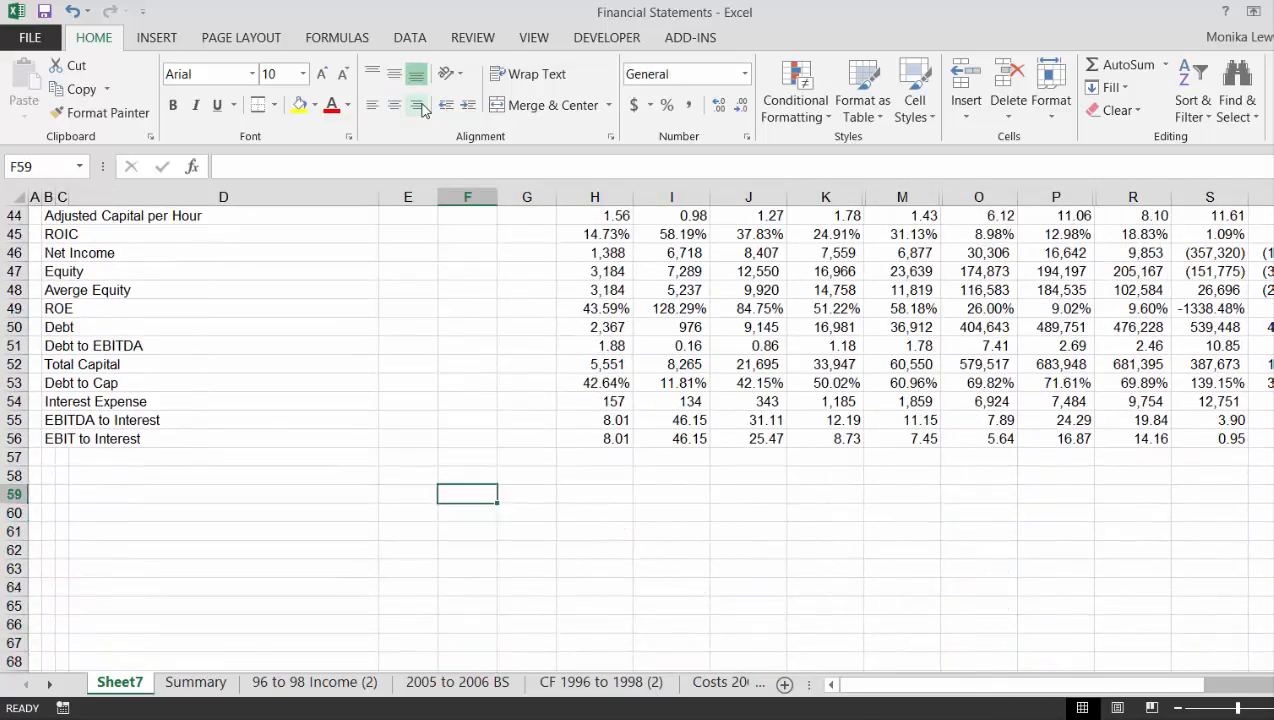
{"action": "key", "text": "Up"}
{"action": "key", "text": "Left"}
{"action": "type", "text": "Co"}
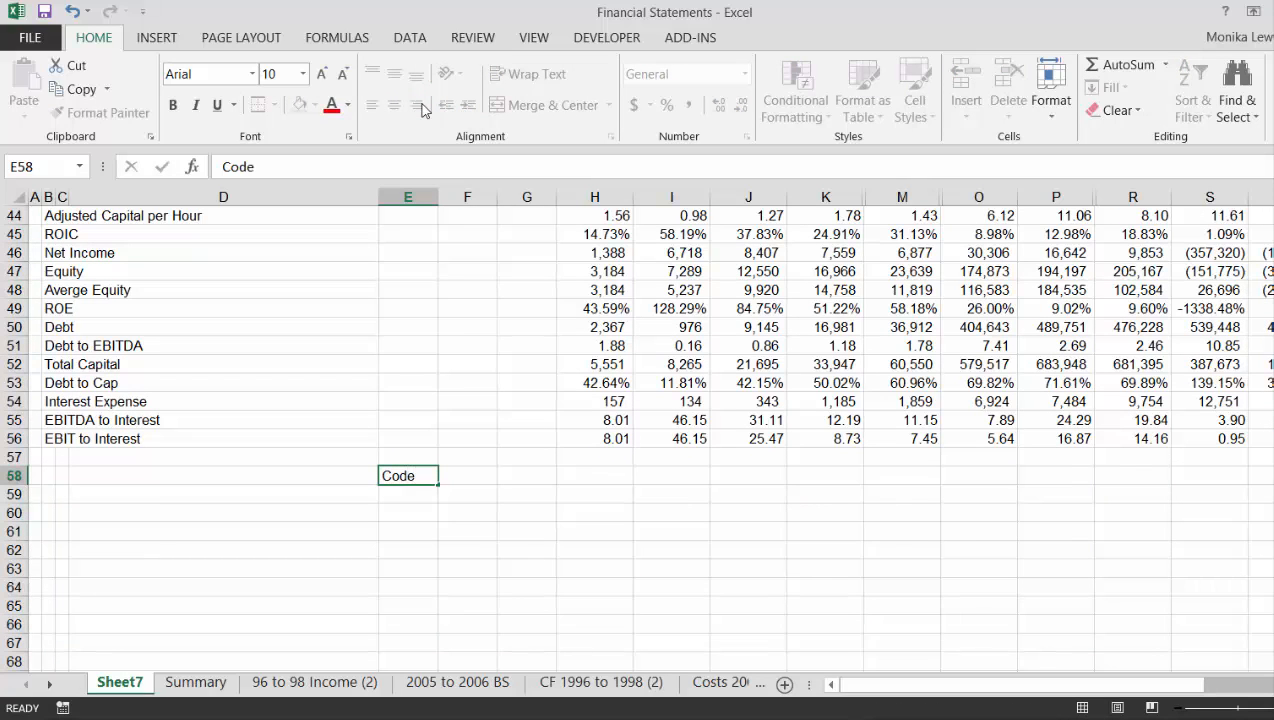
{"action": "type", "text": "de"}
{"action": "key", "text": "Tab"}
{"action": "type", "text": "1"}
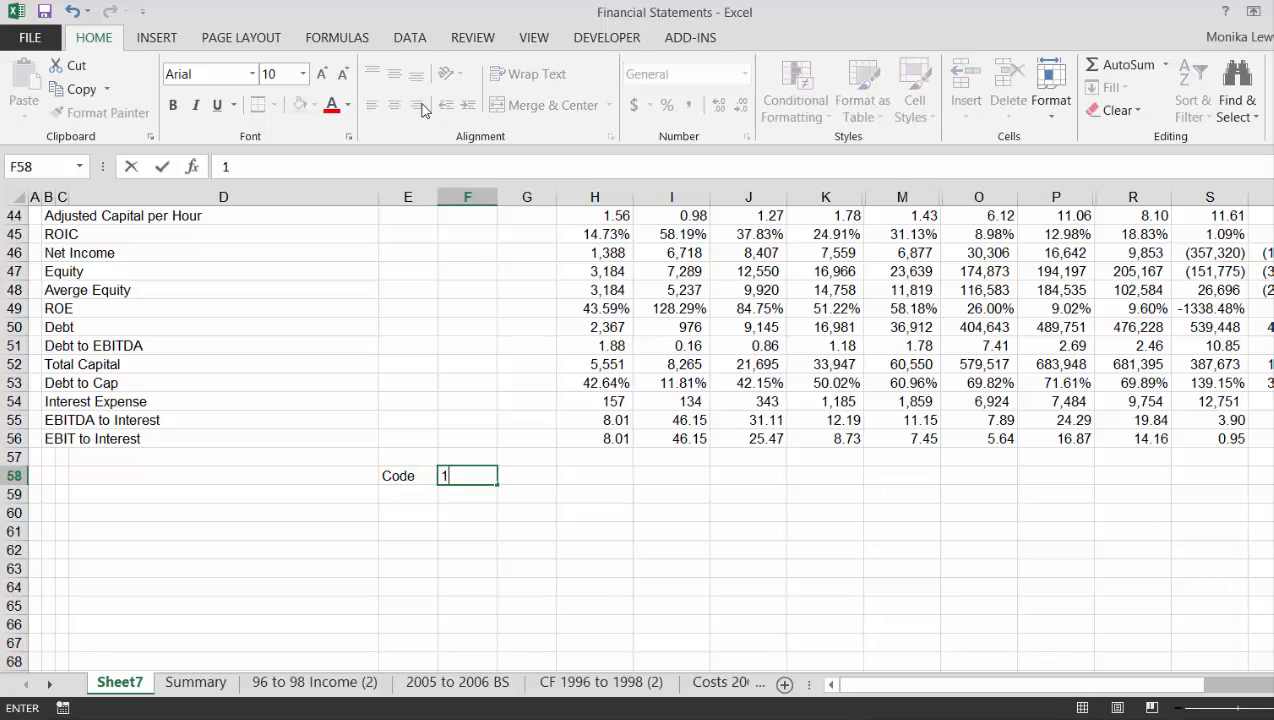
{"action": "key", "text": "Return"}
{"action": "key", "text": "Left"}
{"action": "key", "text": "Down"}
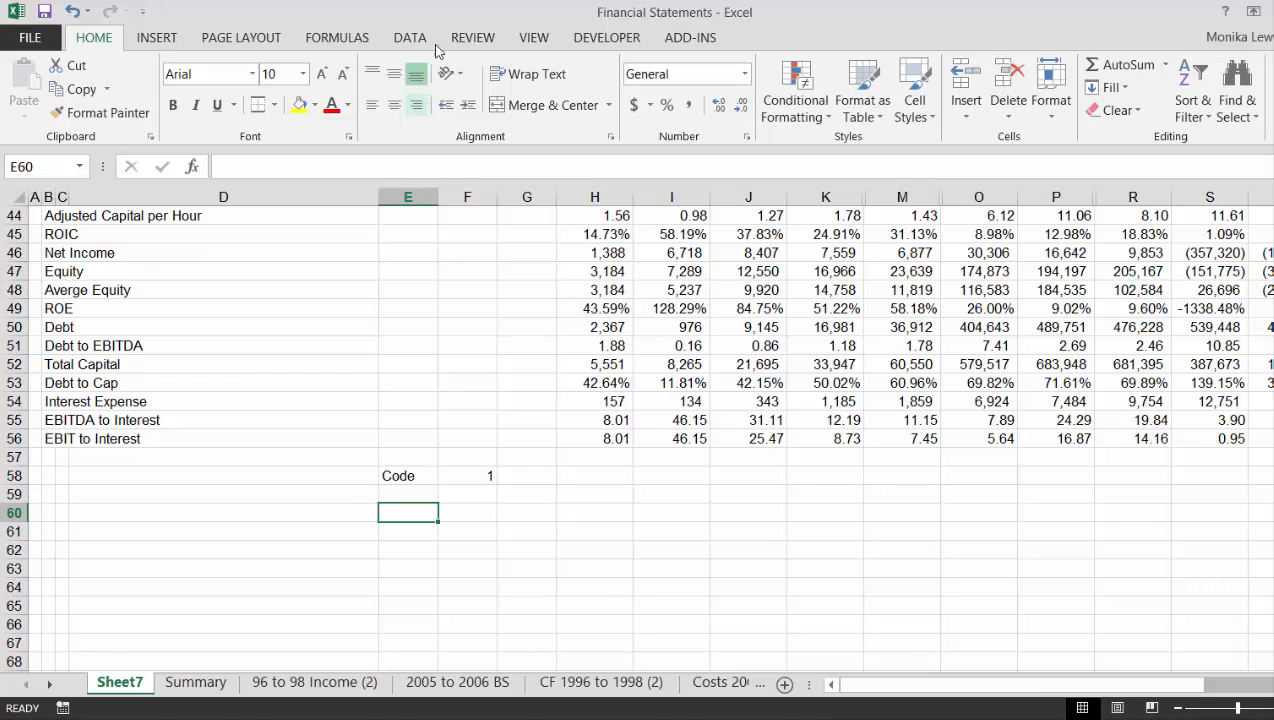
Draw a combo box form control beside the code value, spanning columns H to K at row 58
{"action": "left_click", "coordinate": [616, 40]}
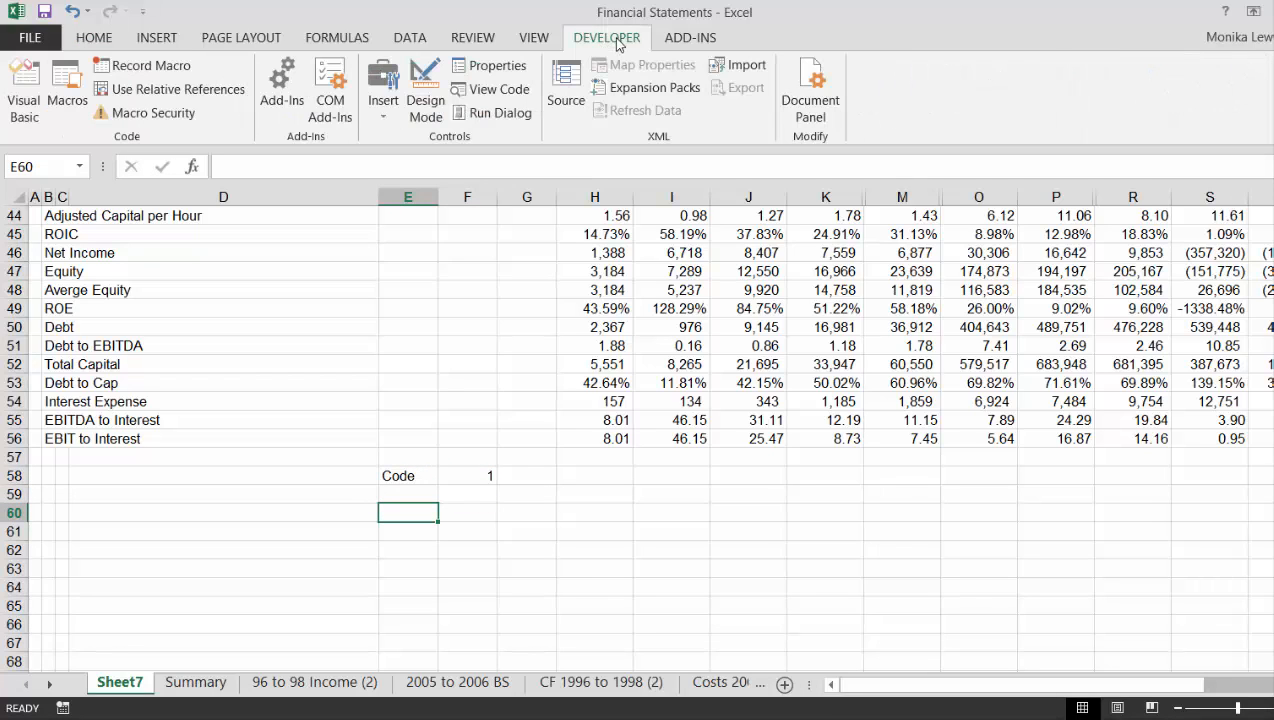
{"action": "left_click", "coordinate": [391, 82]}
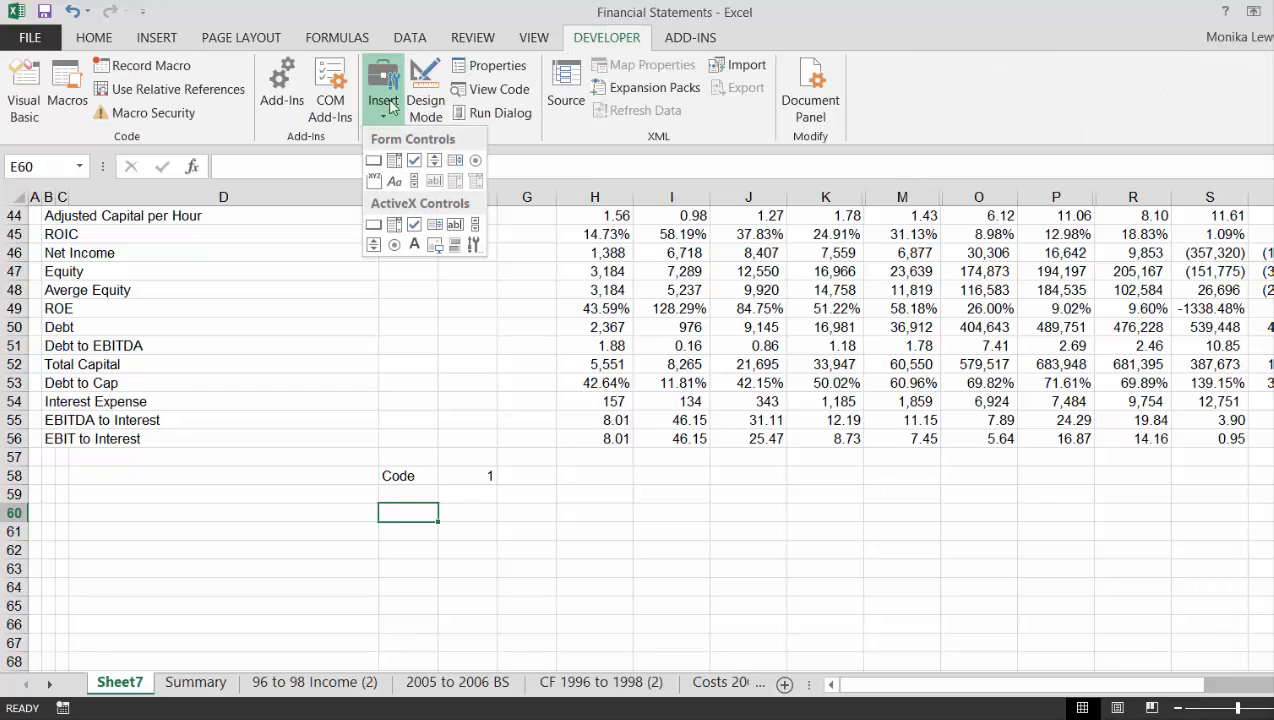
{"action": "left_click", "coordinate": [396, 164]}
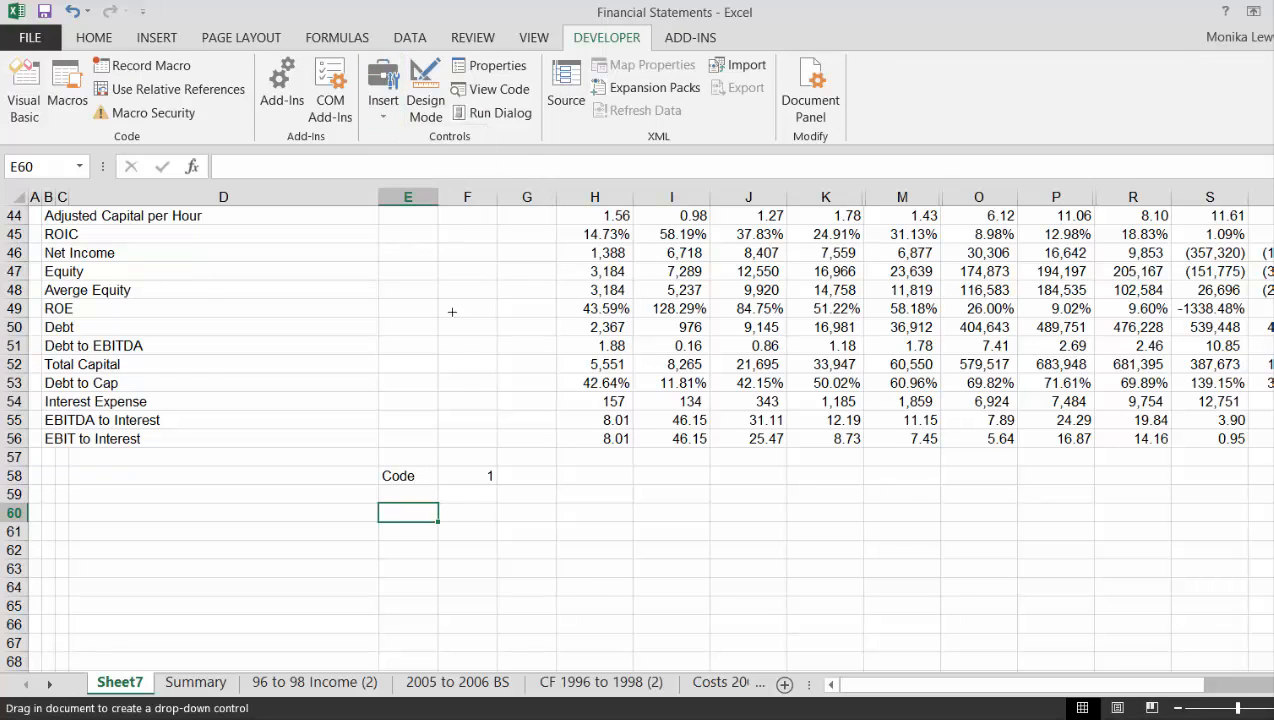
{"action": "mouse_move", "coordinate": [554, 469]}
{"action": "left_mouse_down"}
{"action": "mouse_move", "coordinate": [839, 504]}
{"action": "mouse_move", "coordinate": [858, 487]}
{"action": "left_mouse_up"}
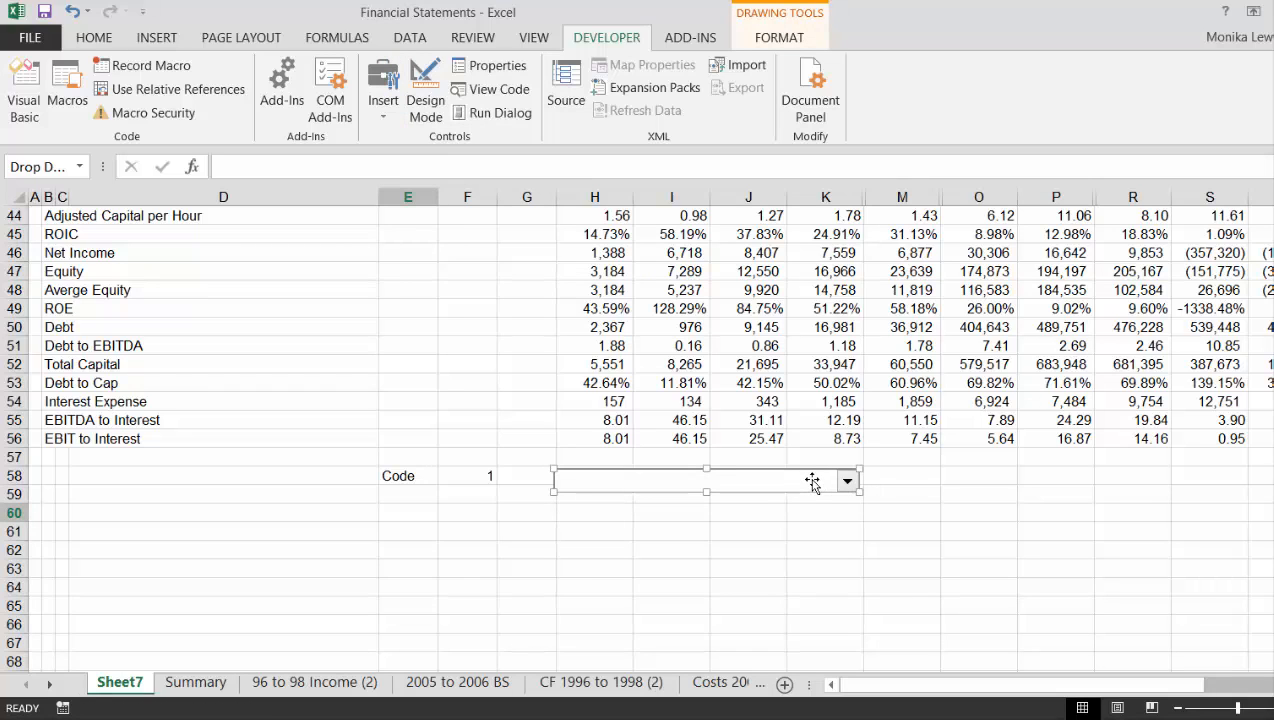
Set the combo box's input range to the whole of column B on Sheet7 (Sheet7!$B:$B)
{"action": "right_click", "coordinate": [812, 480]}
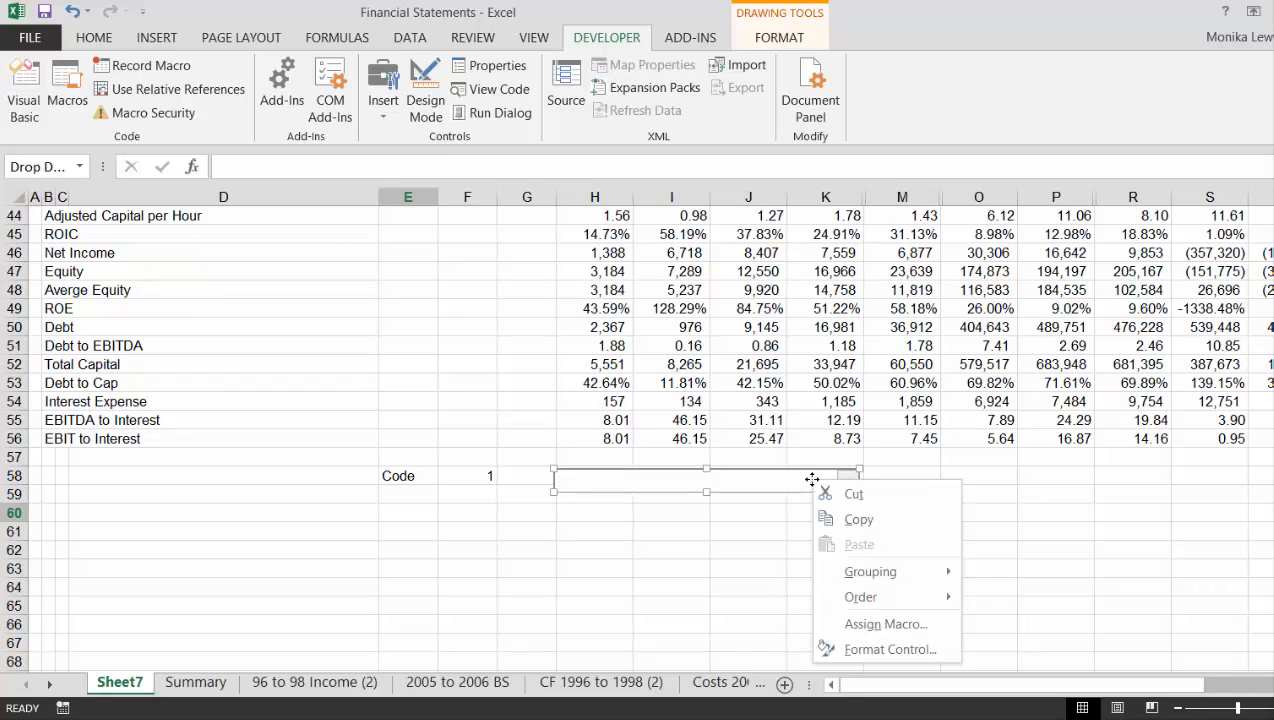
{"action": "left_click", "coordinate": [846, 652]}
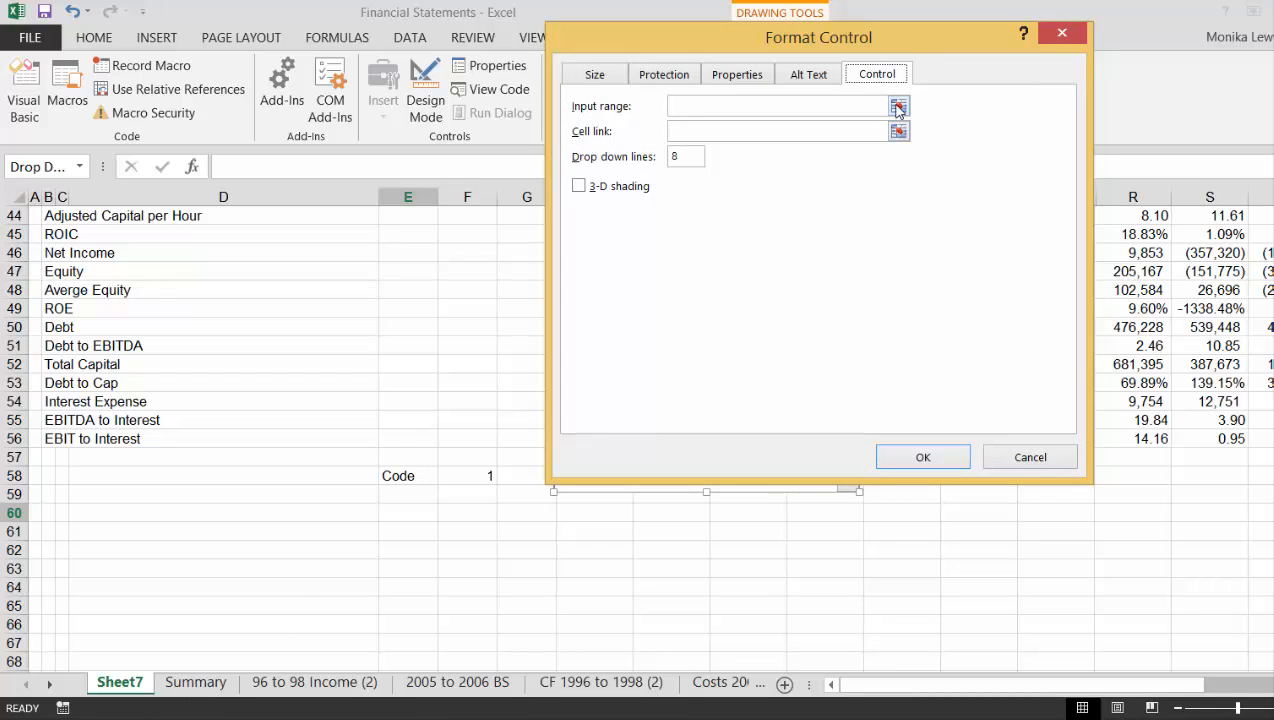
{"action": "left_click", "coordinate": [898, 107]}
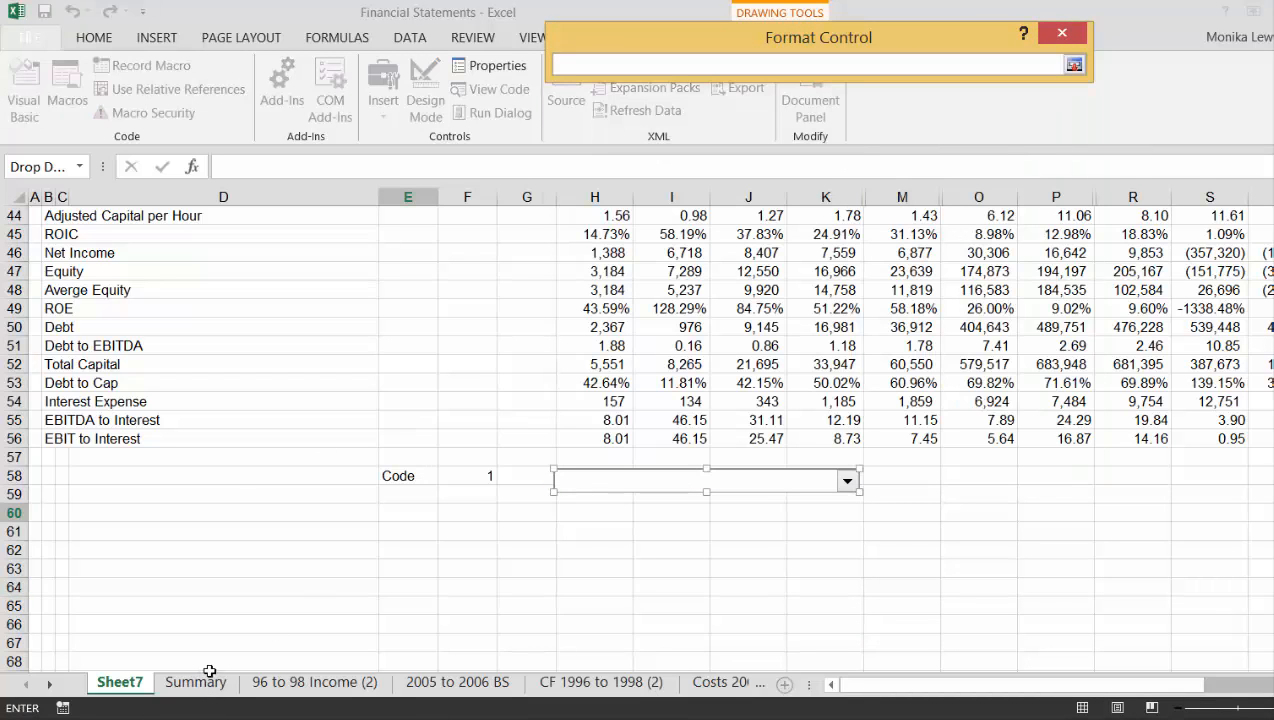
{"action": "left_click", "coordinate": [203, 680]}
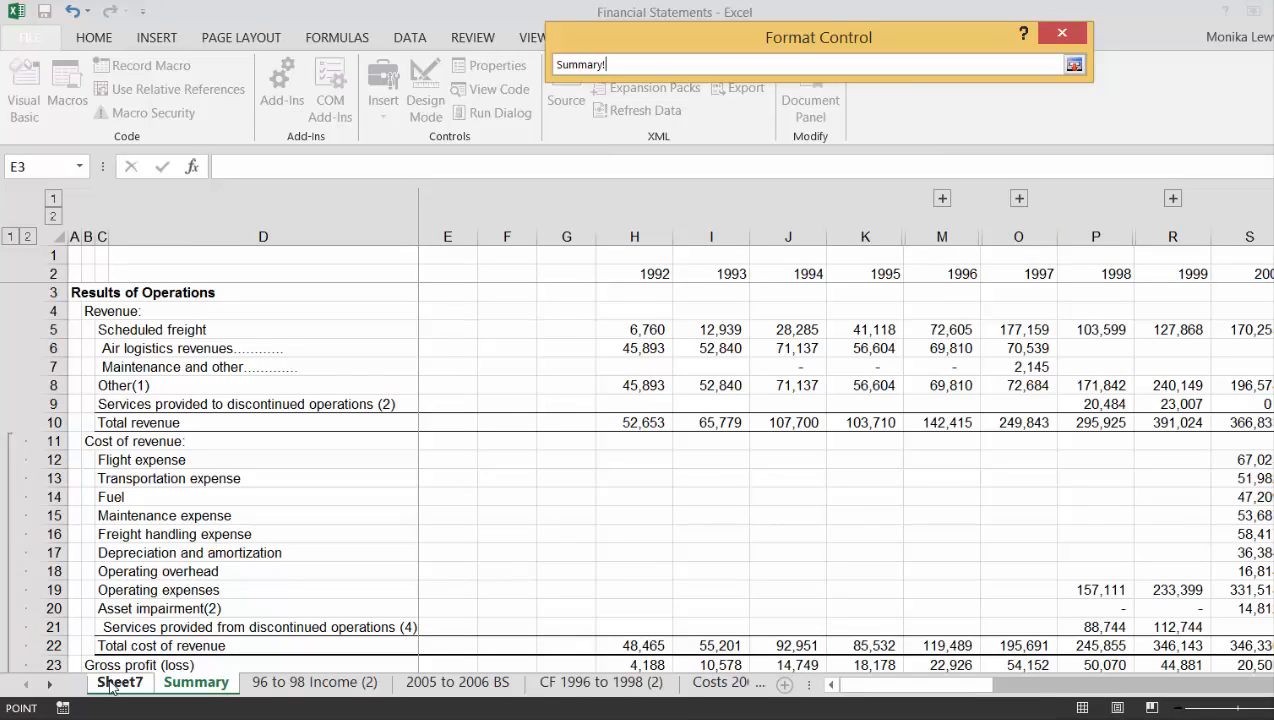
{"action": "left_click", "coordinate": [112, 686]}
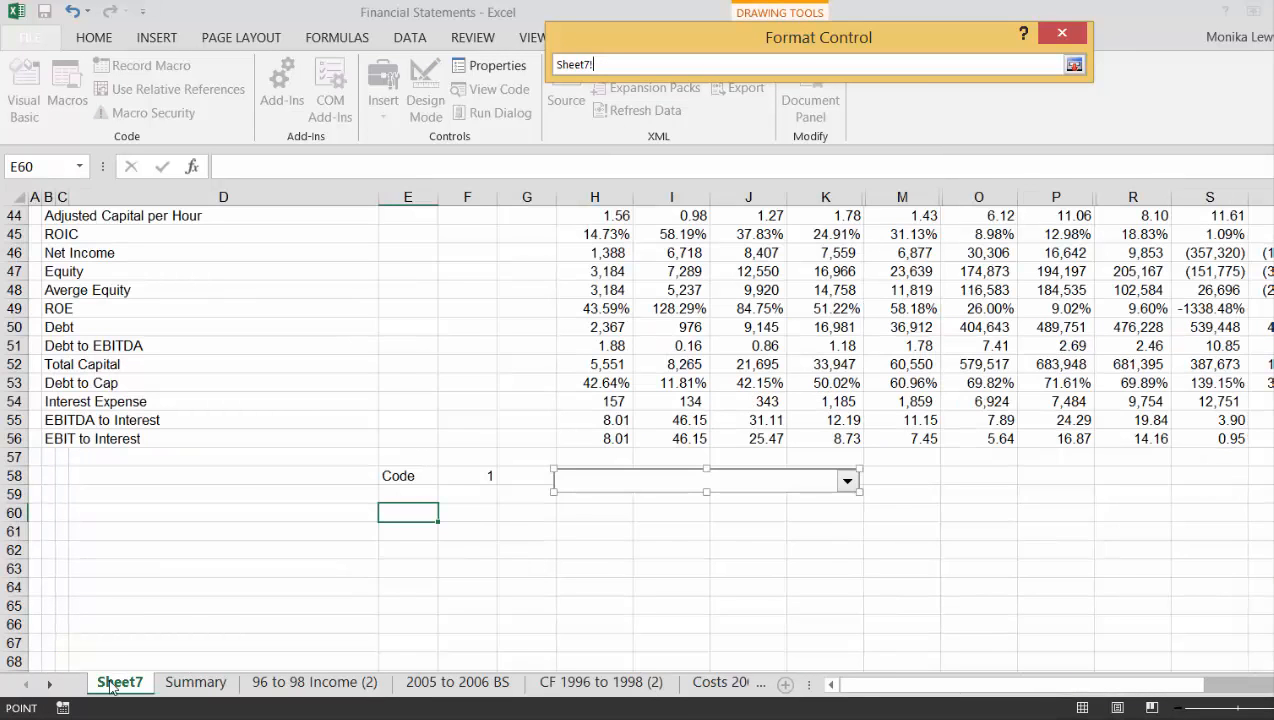
{"action": "left_click", "coordinate": [52, 194]}
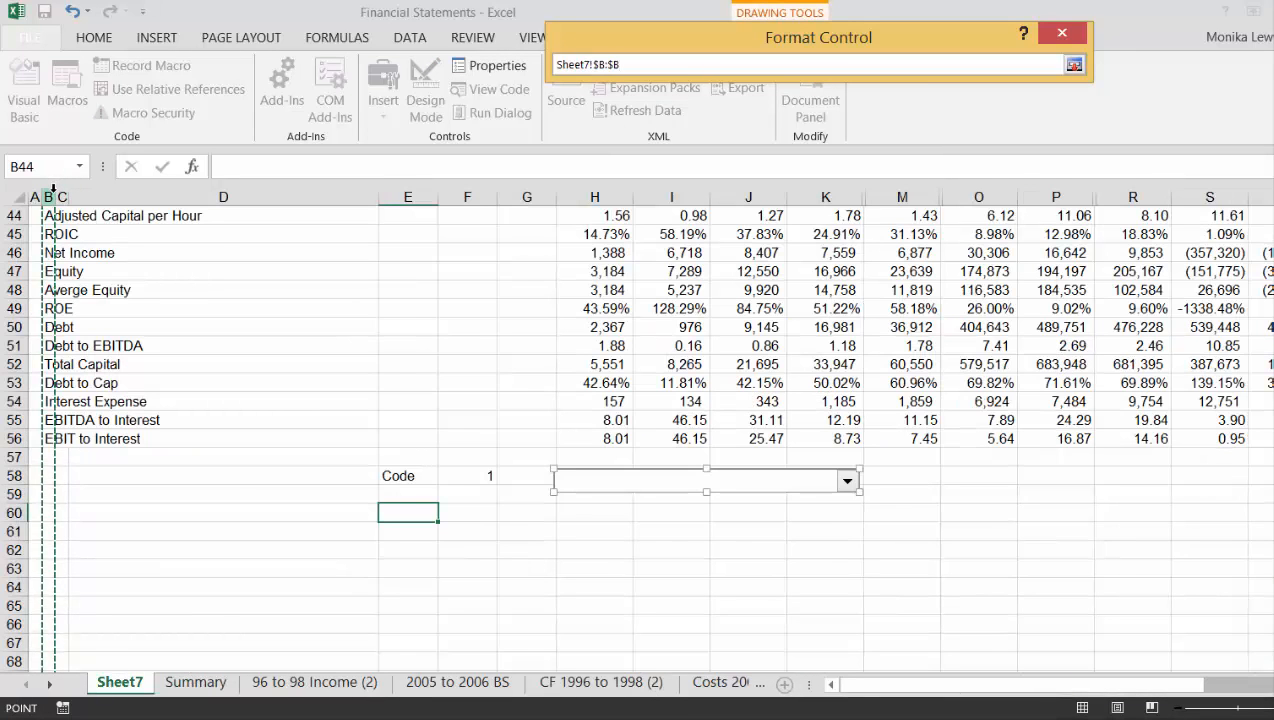
{"action": "key", "text": "Return"}
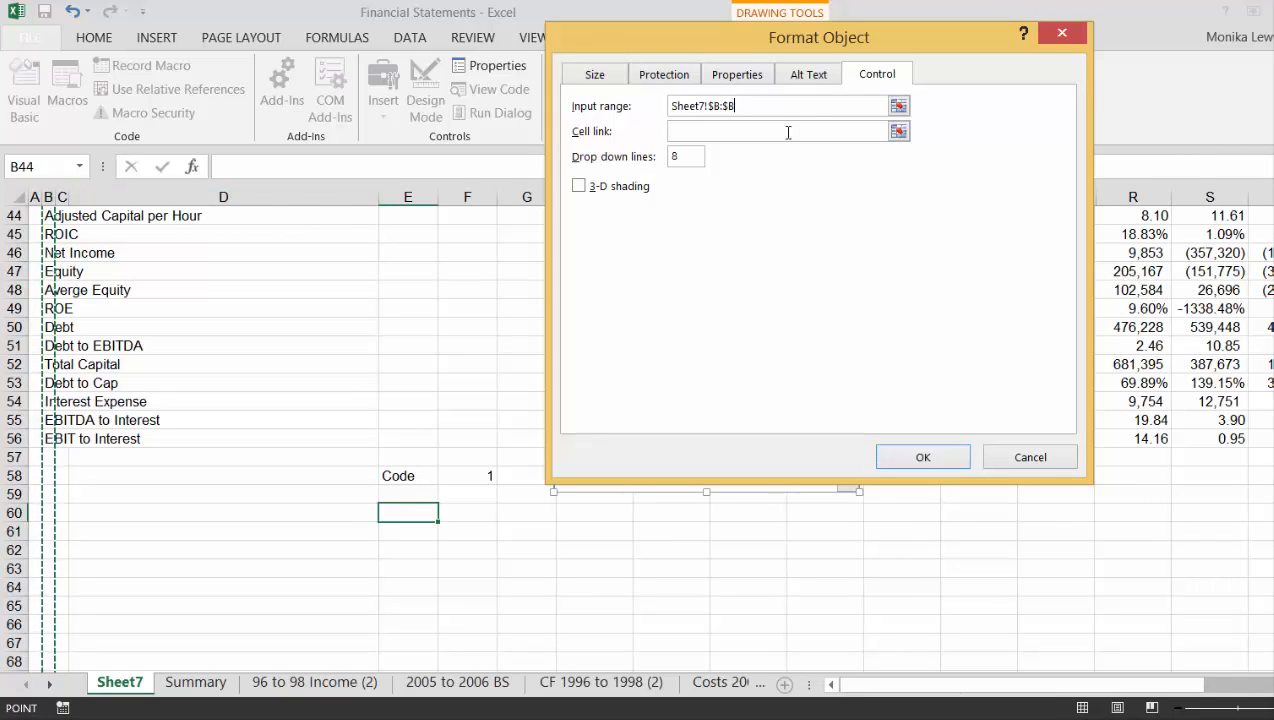
Link the combo box to the code cell Sheet7!$F$58 and apply the control settings
{"action": "left_click", "coordinate": [899, 132]}
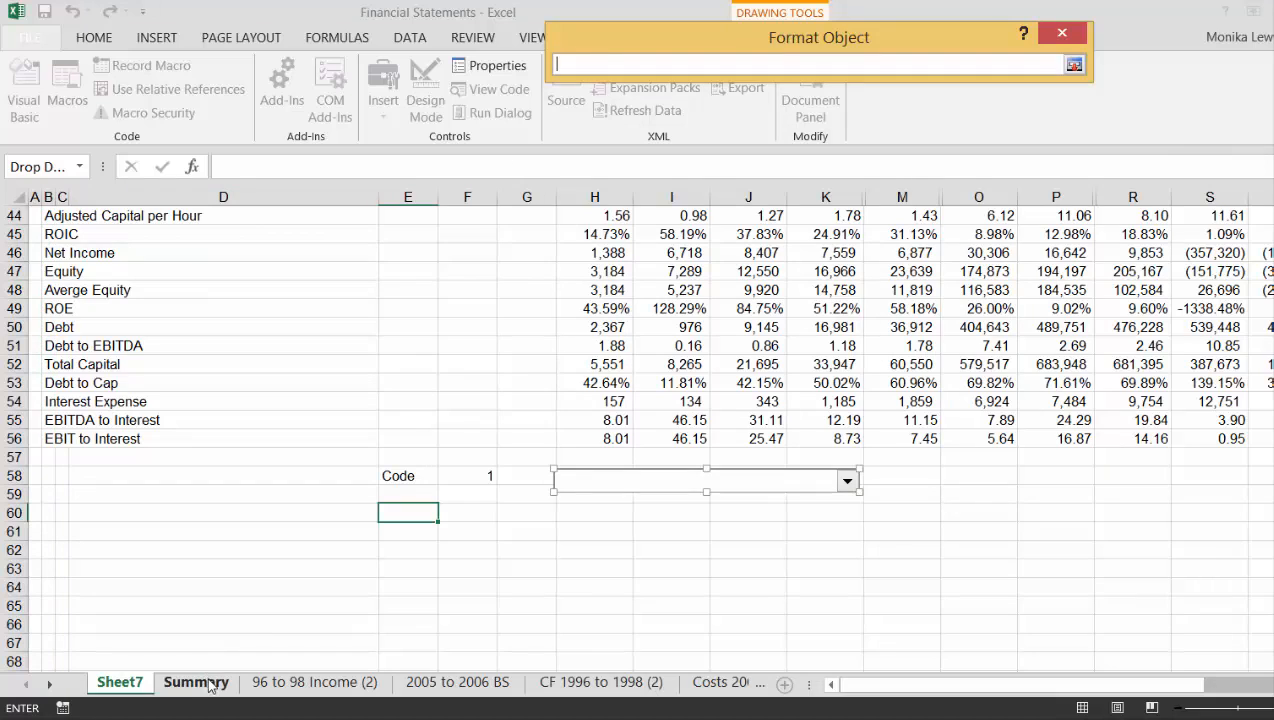
{"action": "left_click", "coordinate": [197, 682]}
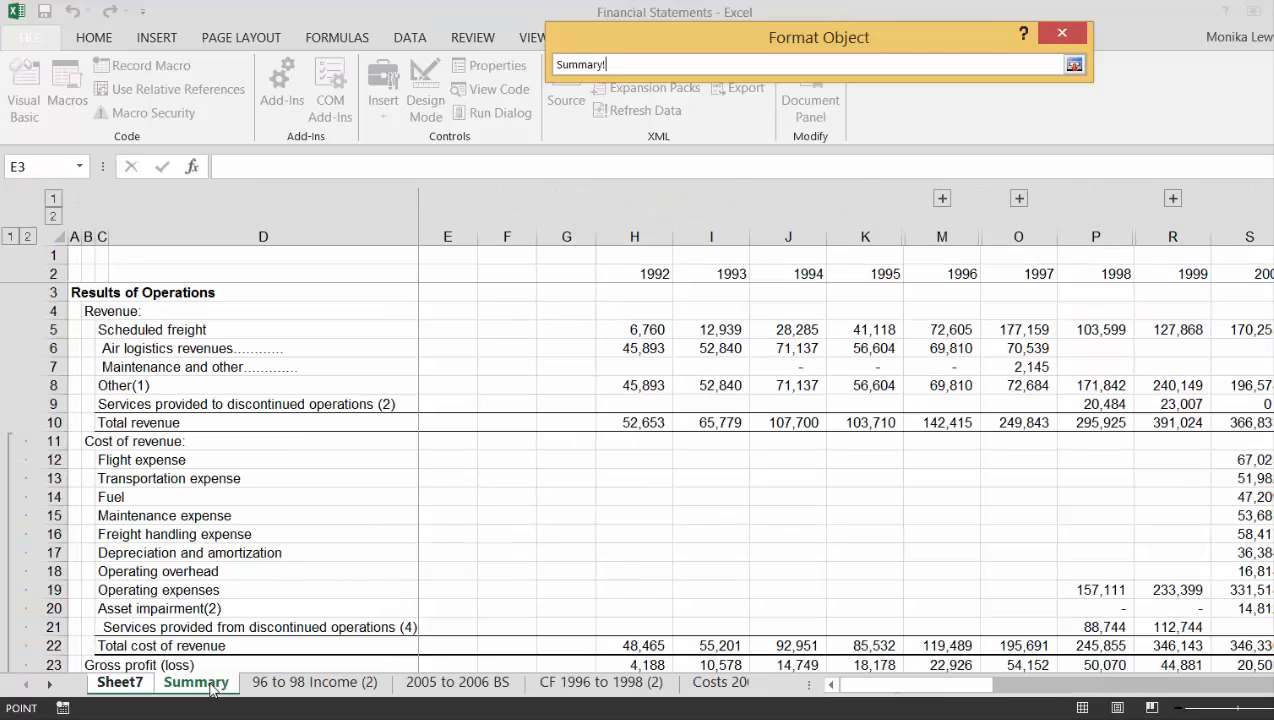
{"action": "left_click", "coordinate": [120, 682]}
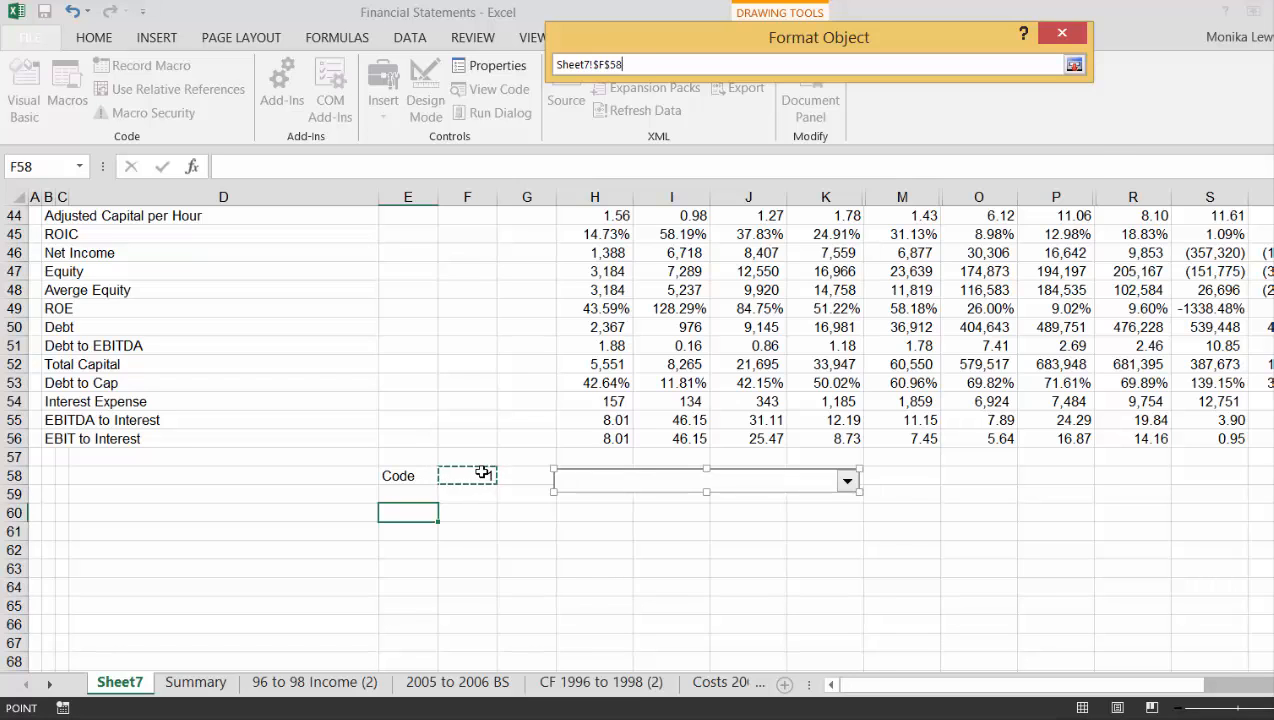
{"action": "key", "text": "Return"}
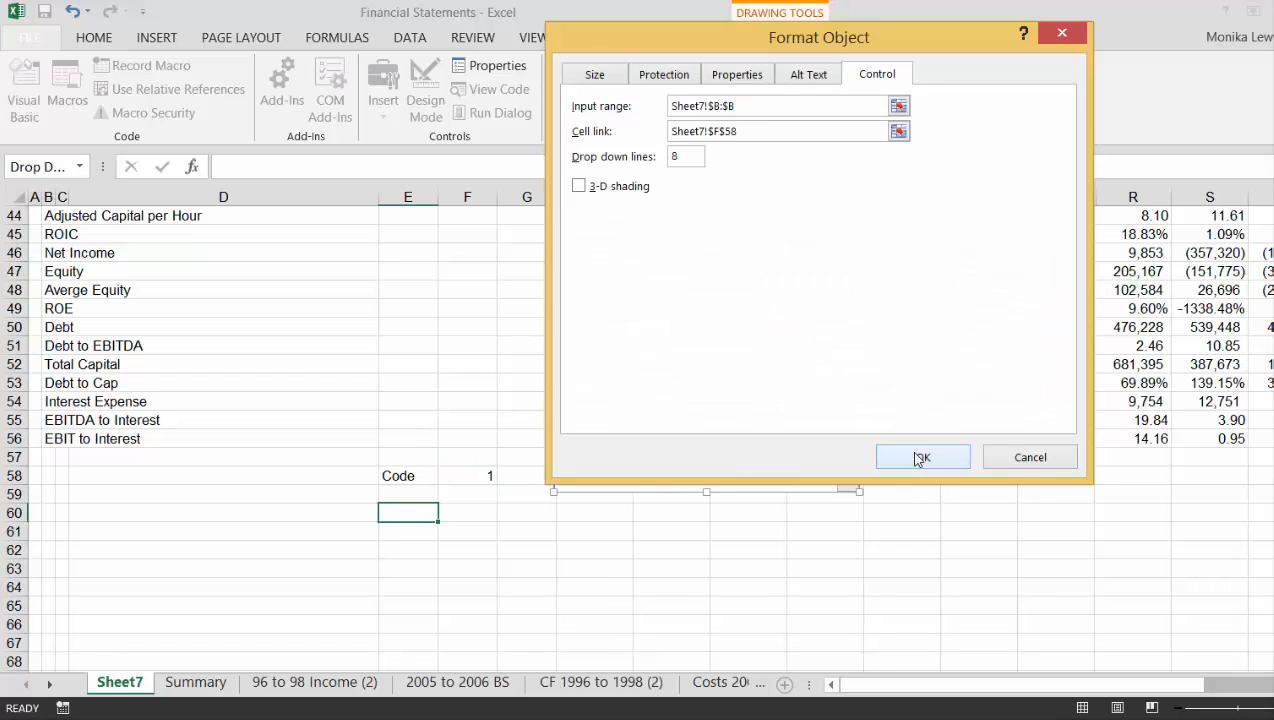
{"action": "left_click", "coordinate": [918, 458]}
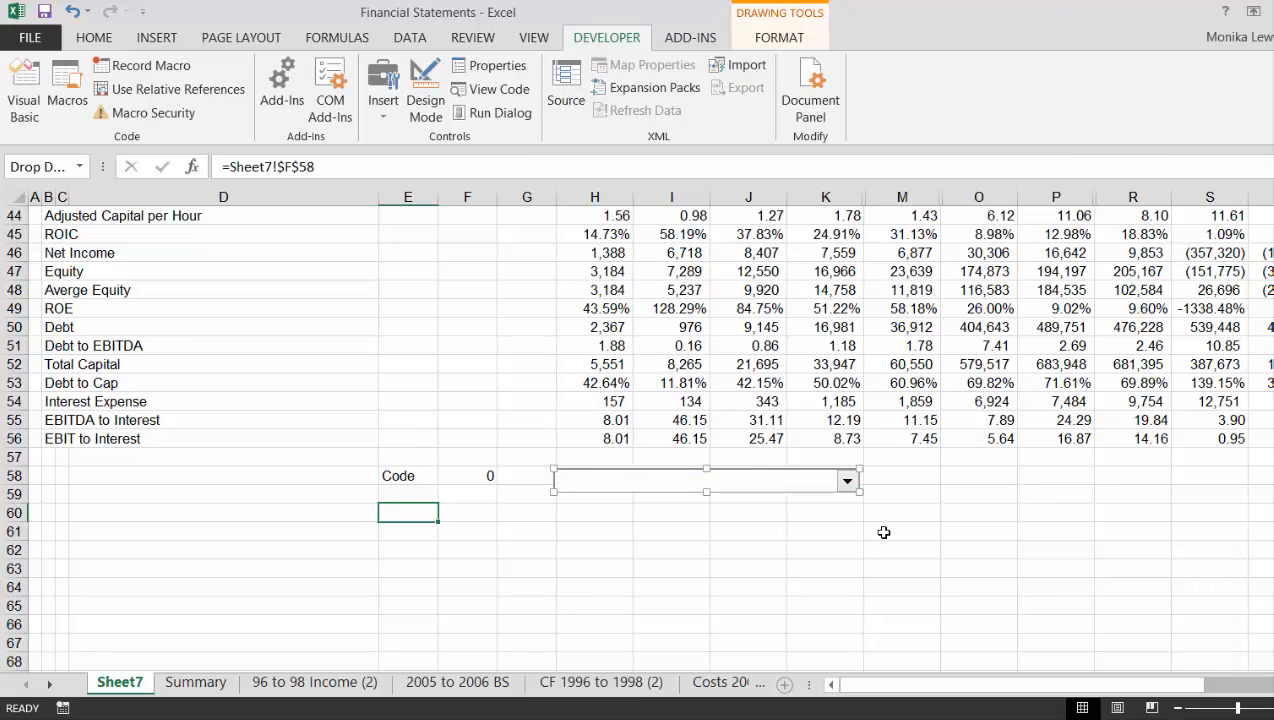
Deselect the combo box control, browse its list of ratios and choose EBITDA per Flight Hour
{"action": "left_click", "coordinate": [884, 530]}
{"action": "left_click", "coordinate": [847, 482]}
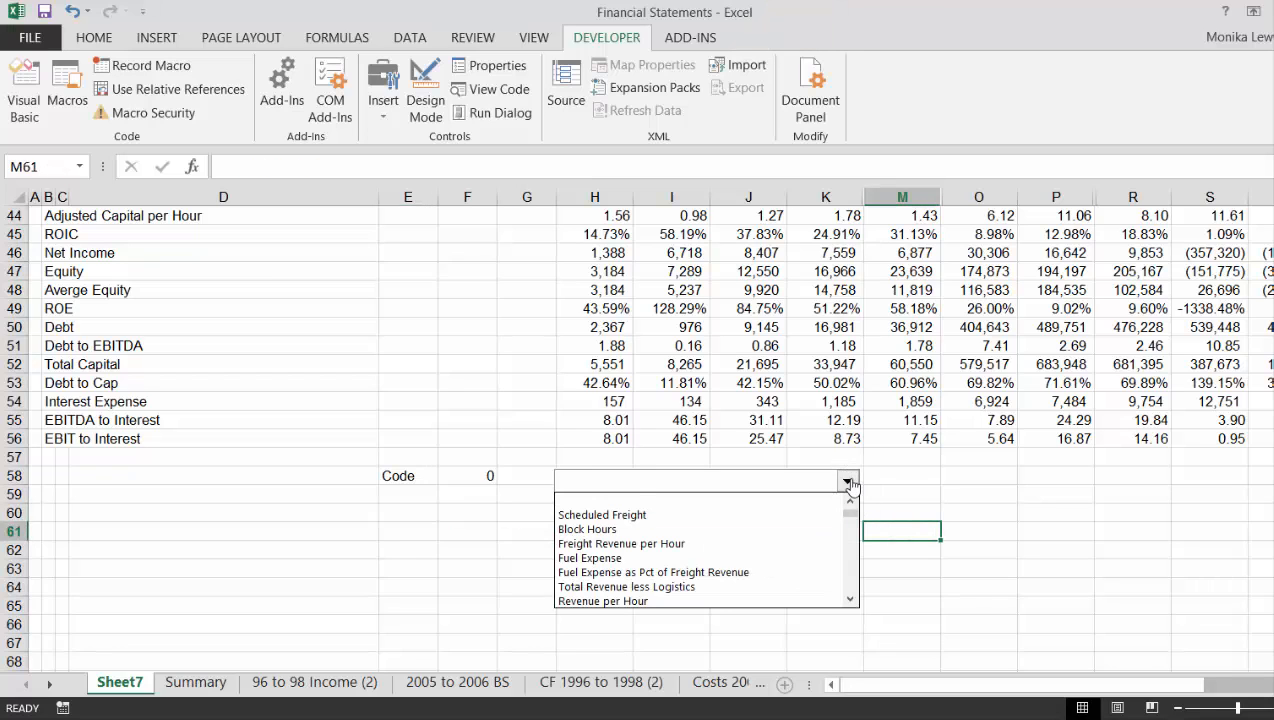
{"action": "scroll", "coordinate": [851, 486], "scroll_direction": "down", "scroll_amount": 1}
{"action": "key", "text": "Down"}
{"action": "key", "text": "Down"}
{"action": "key", "text": "Down"}
{"action": "key", "text": "Down"}
{"action": "key", "text": "Down"}
{"action": "key", "text": "Down"}
{"action": "key", "text": "Down"}
{"action": "key", "text": "Down"}
{"action": "key", "text": "Down"}
{"action": "key", "text": "Down"}
{"action": "key", "text": "Down"}
{"action": "key", "text": "Down"}
{"action": "key", "text": "Down"}
{"action": "key", "text": "Down"}
{"action": "key", "text": "Down"}
{"action": "key", "text": "Down"}
{"action": "key", "text": "Down"}
{"action": "key", "text": "Down"}
{"action": "key", "text": "Down"}
{"action": "key", "text": "Down"}
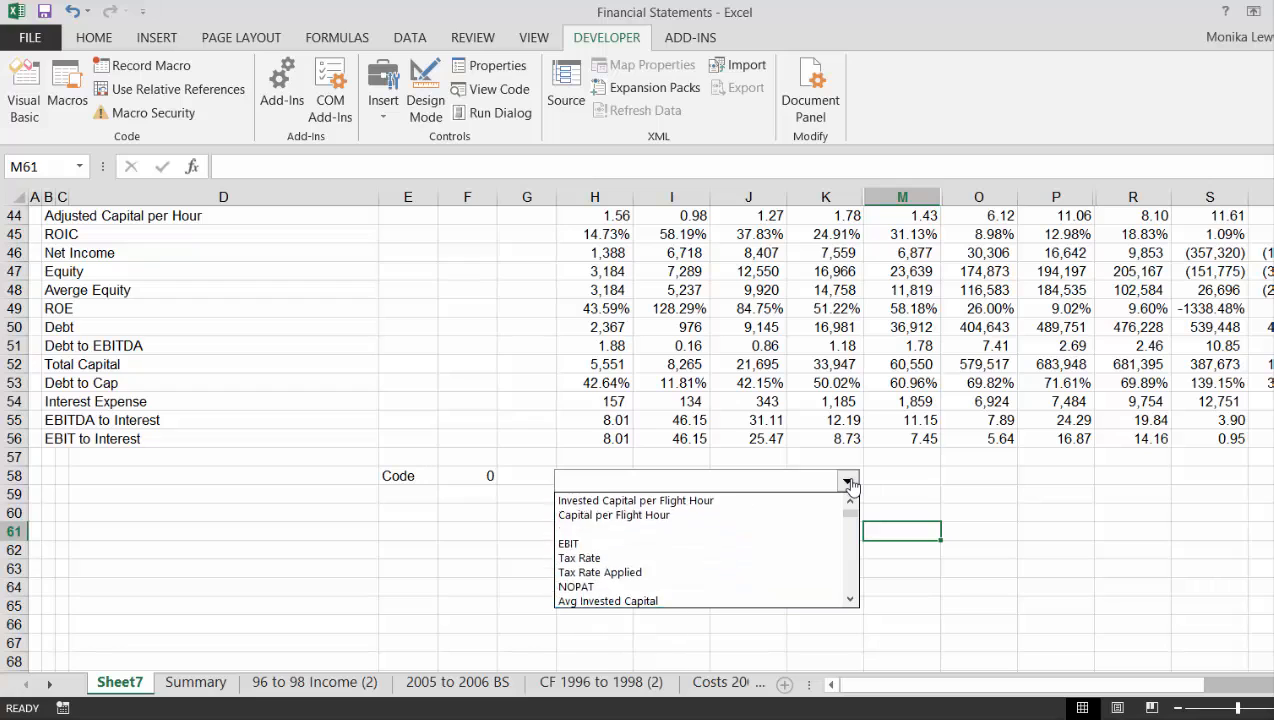
{"action": "key", "text": "Up"}
{"action": "key", "text": "Up"}
{"action": "key", "text": "Up"}
{"action": "key", "text": "Up"}
{"action": "key", "text": "Up"}
{"action": "key", "text": "Up"}
{"action": "key", "text": "Up"}
{"action": "key", "text": "Up"}
{"action": "key", "text": "Up"}
{"action": "key", "text": "Up"}
{"action": "key", "text": "Up"}
{"action": "key", "text": "Up"}
{"action": "key", "text": "Up"}
{"action": "key", "text": "Up"}
{"action": "key", "text": "Up"}
{"action": "key", "text": "Up"}
{"action": "key", "text": "Up"}
{"action": "key", "text": "Up"}
{"action": "key", "text": "Up"}
{"action": "key", "text": "Up"}
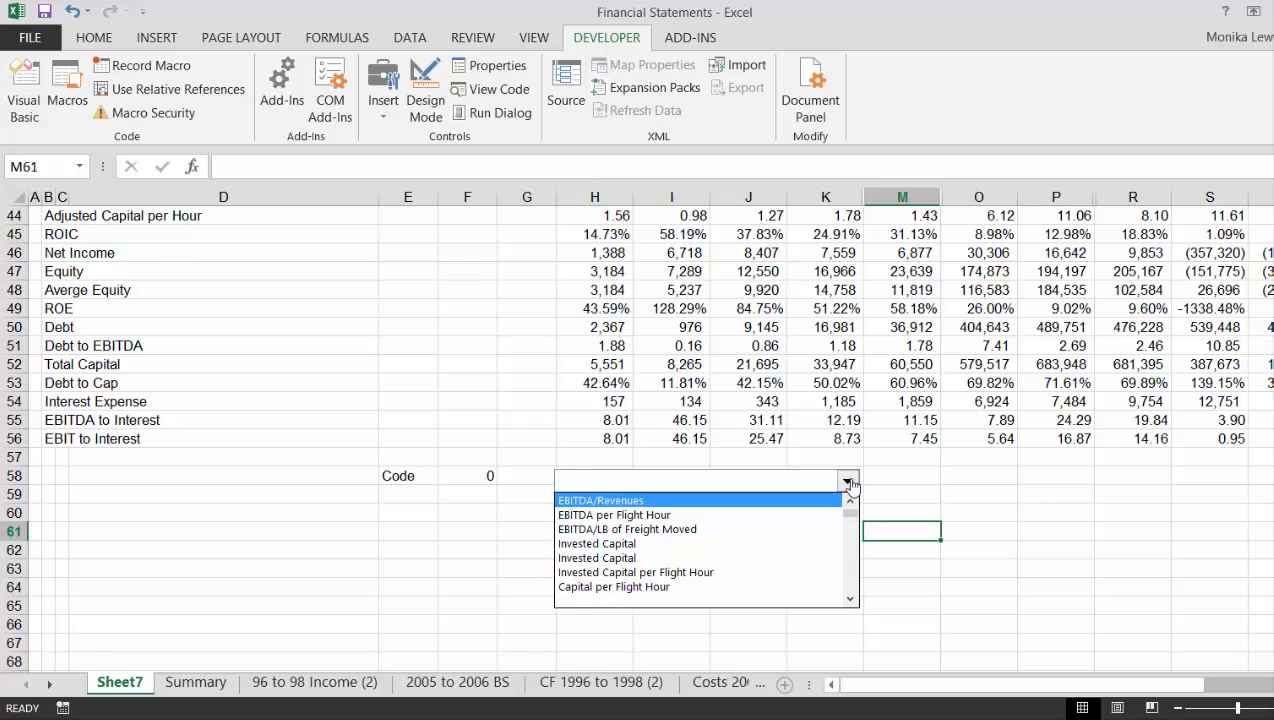
{"action": "left_click", "coordinate": [618, 515]}
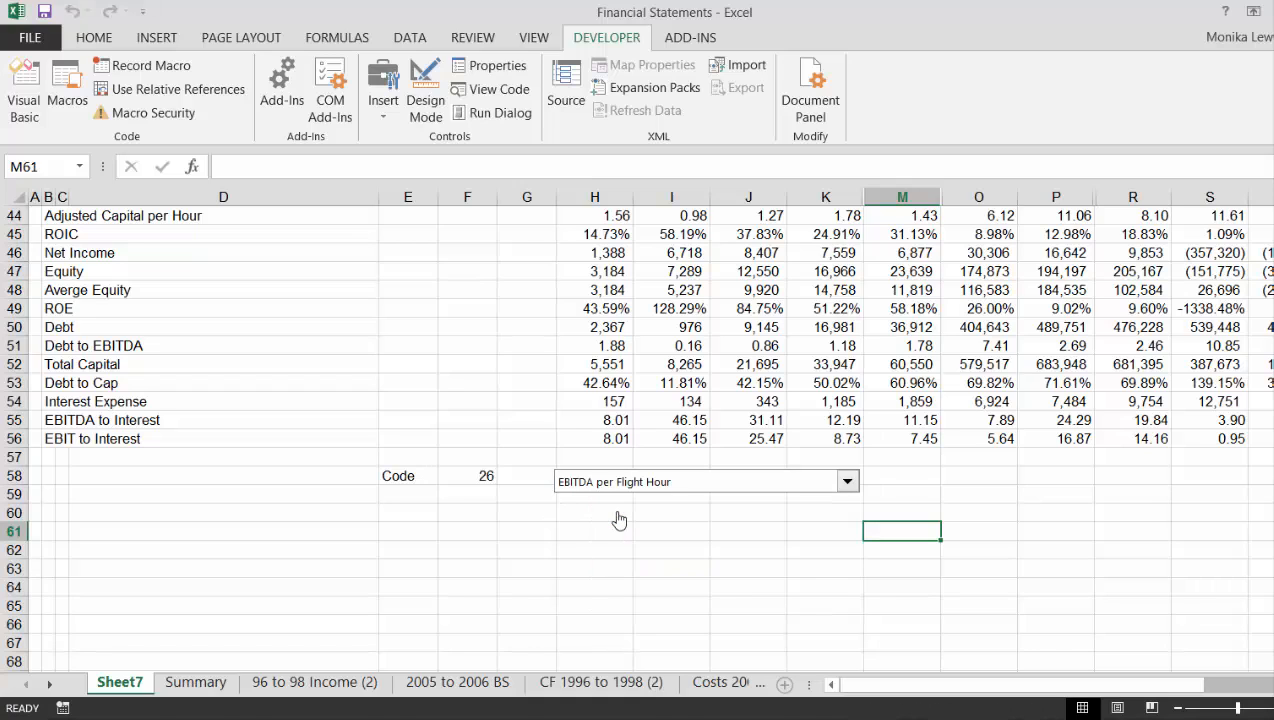
In B60, enter the formula =INDEX(B:B,$F$58) to return the name of the ratio selected by the code
{"action": "key", "text": "Down"}
{"action": "key", "text": "Down"}
{"action": "key", "text": "Left"}
{"action": "key", "text": "Left"}
{"action": "key", "text": "Left"}
{"action": "key", "text": "Left"}
{"action": "key", "text": "Left"}
{"action": "key", "text": "Left"}
{"action": "key", "text": "Left"}
{"action": "key", "text": "Left"}
{"action": "key", "text": "Left"}
{"action": "key", "text": "Left"}
{"action": "key", "text": "Left"}
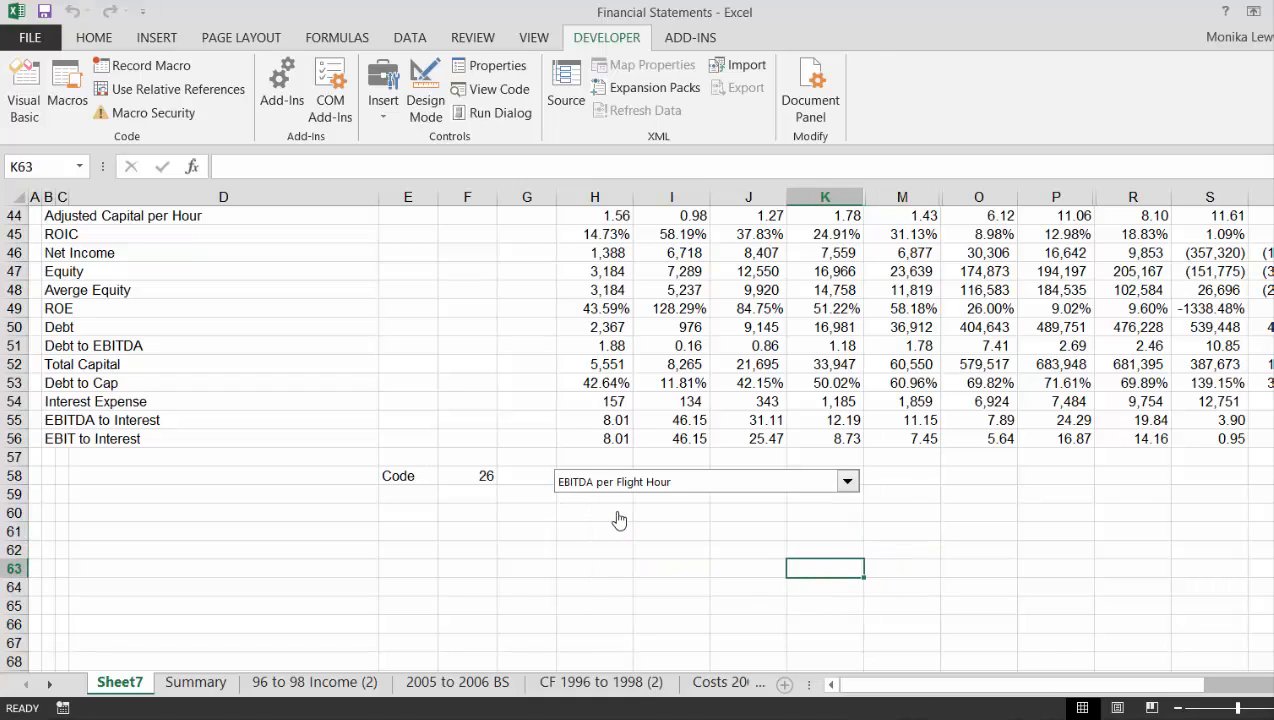
{"action": "key", "text": "Up"}
{"action": "key", "text": "Up"}
{"action": "key", "text": "Up"}
{"action": "key", "text": "Right"}
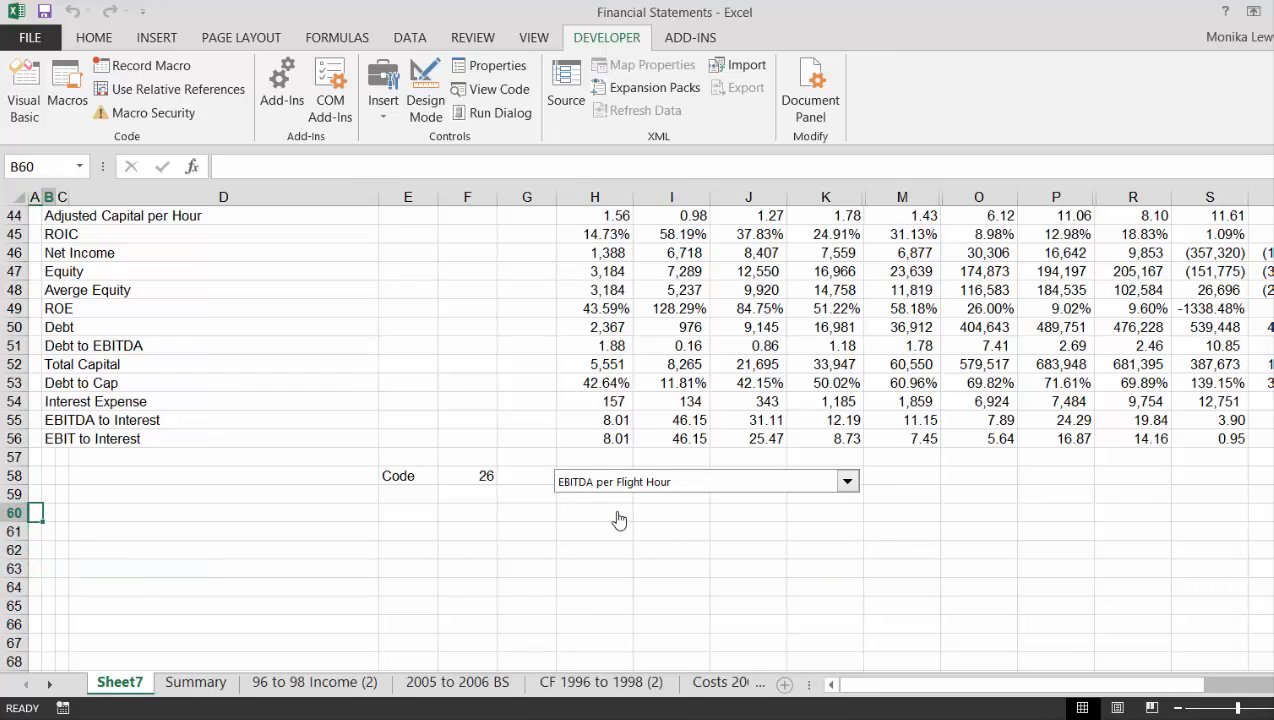
{"action": "type", "text": "=INDEX("}
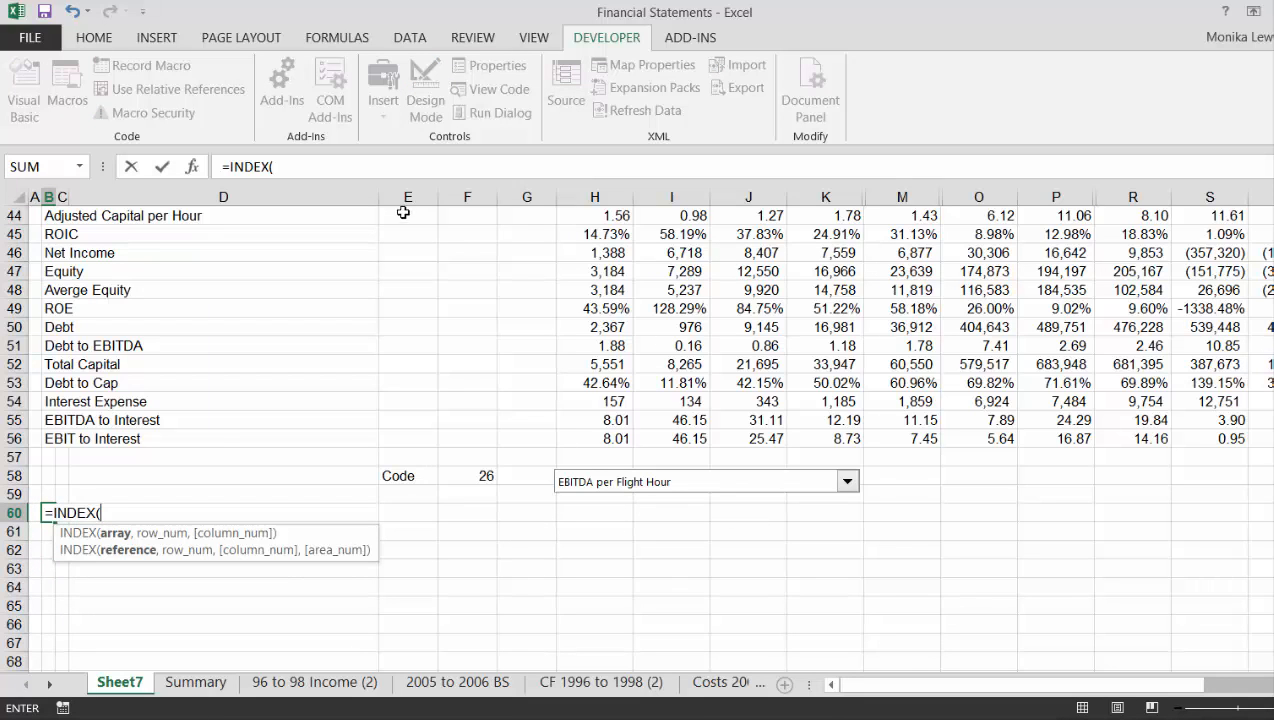
{"action": "left_click", "coordinate": [49, 196]}
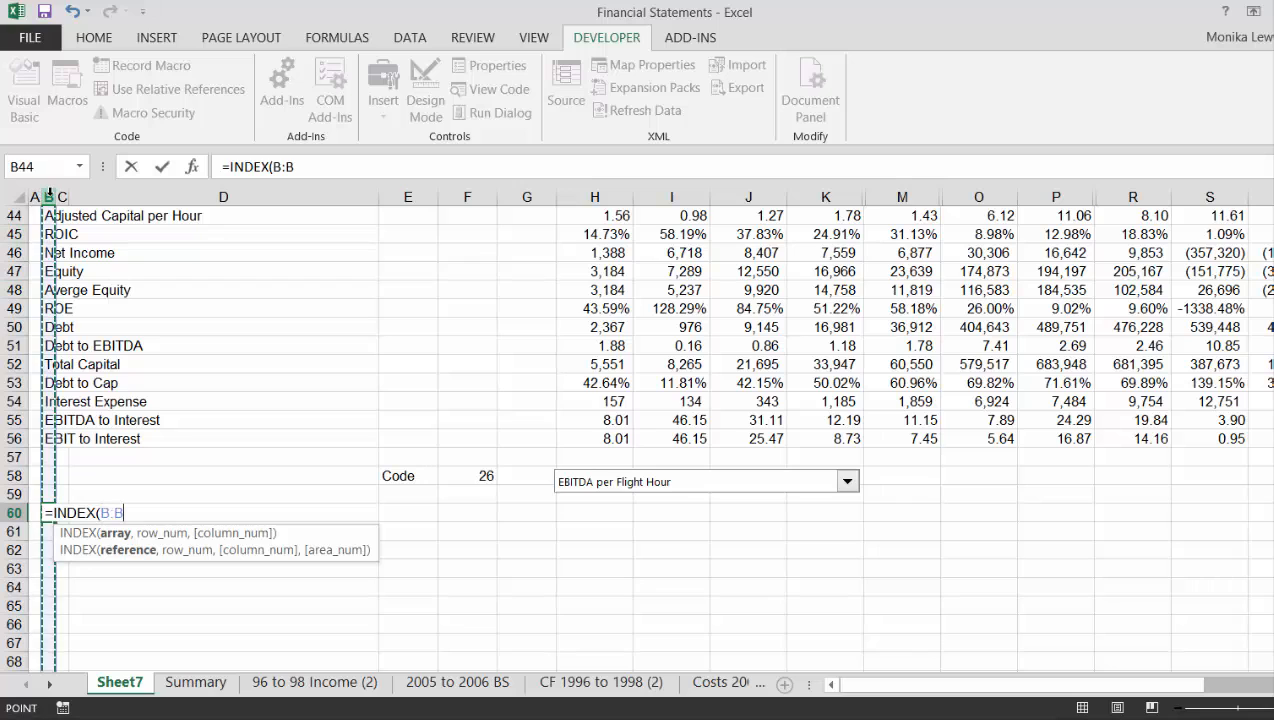
{"action": "type", "text": ","}
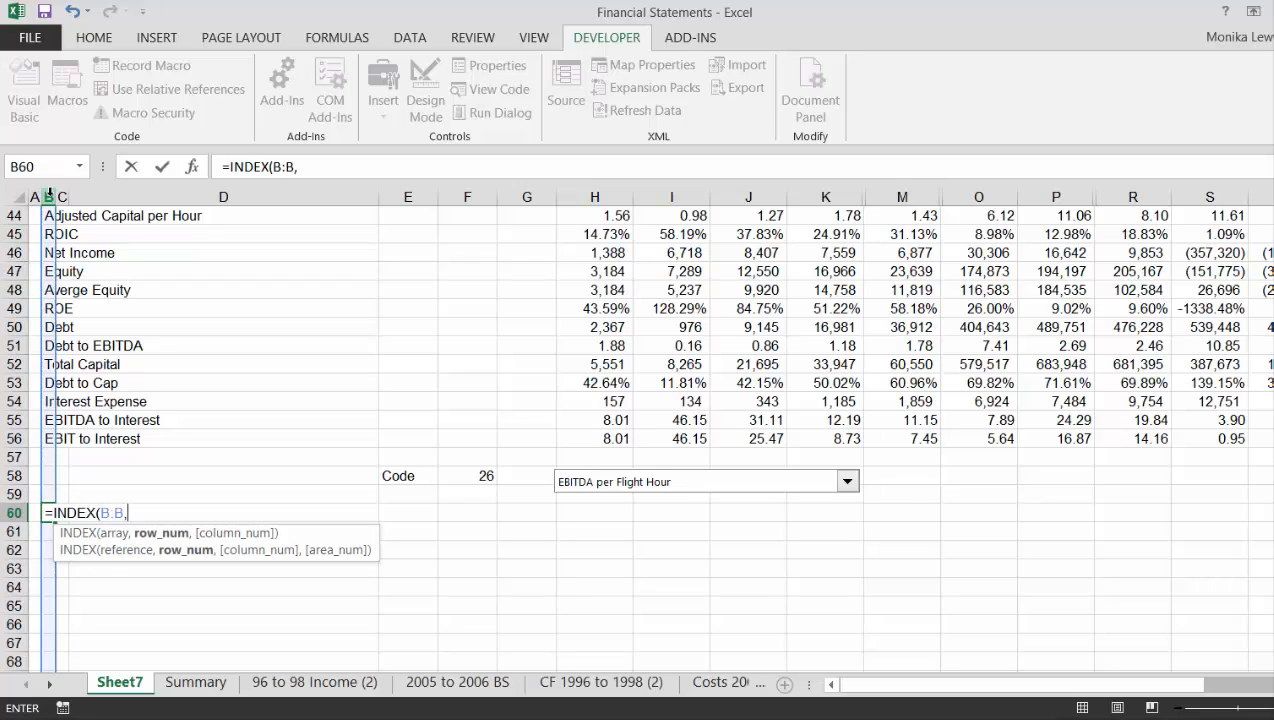
{"action": "left_click", "coordinate": [473, 480]}
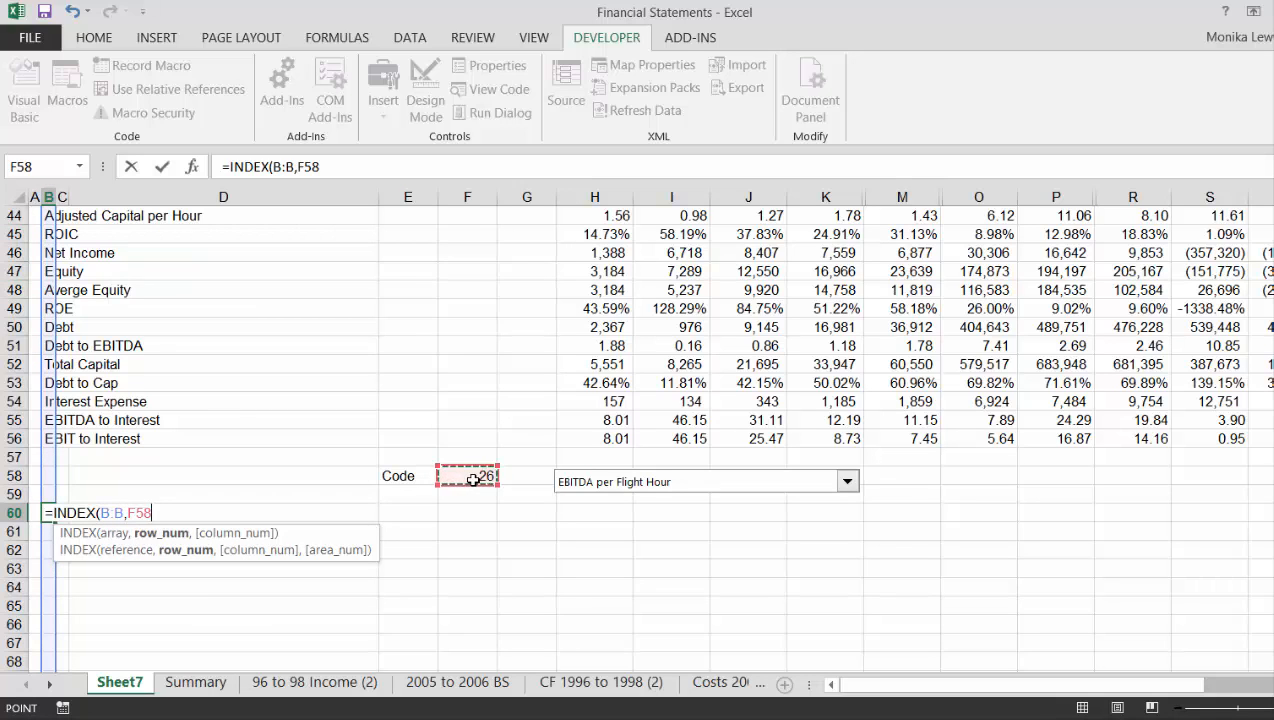
{"action": "key", "text": "F4"}
{"action": "type", "text": ")"}
{"action": "key", "text": "ctrl+Return"}
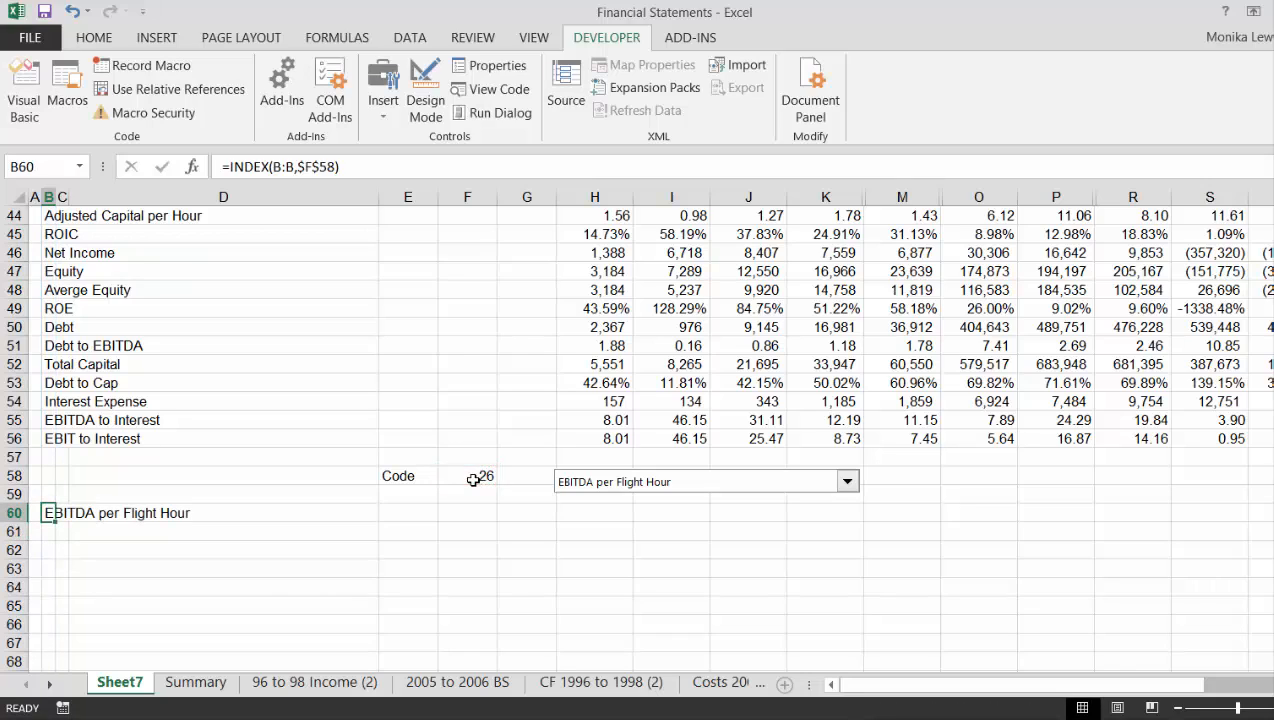
Fill the INDEX formula from B60 across row 60 to column Y
{"action": "key", "text": "shift+Right"}
{"action": "key", "text": "shift+Right"}
{"action": "key", "text": "shift+Right"}
{"action": "key", "text": "shift+Right"}
{"action": "key", "text": "shift+Right"}
{"action": "key", "text": "shift+Right"}
{"action": "key", "text": "shift+Right"}
{"action": "key", "text": "shift+Right"}
{"action": "key", "text": "shift+Right"}
{"action": "key", "text": "shift+Right"}
{"action": "key", "text": "shift+Right"}
{"action": "key", "text": "shift+Right"}
{"action": "key", "text": "shift+Right"}
{"action": "key", "text": "shift+Right"}
{"action": "key", "text": "shift+Right"}
{"action": "key", "text": "shift+Right"}
{"action": "key", "text": "shift+Right"}
{"action": "key", "text": "shift+Right"}
{"action": "key", "text": "shift+Right"}
{"action": "key", "text": "shift+Right"}
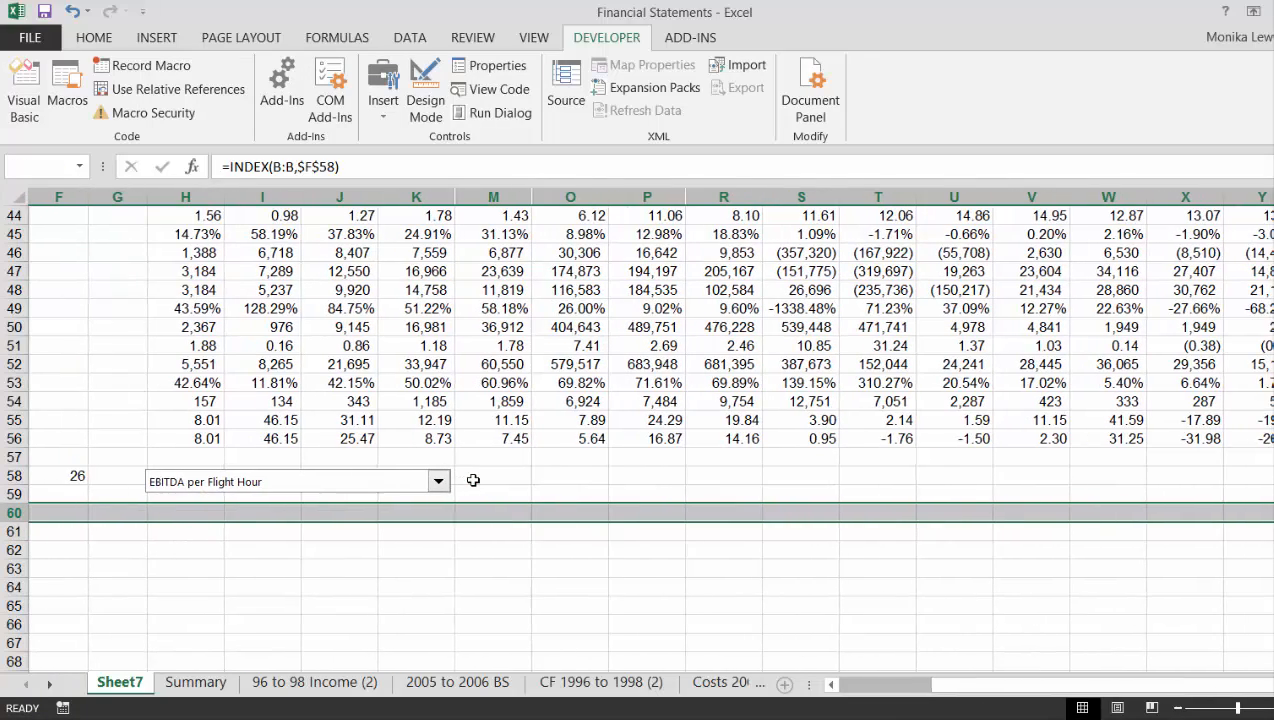
{"action": "key", "text": "shift+Right"}
{"action": "key", "text": "shift+Left"}
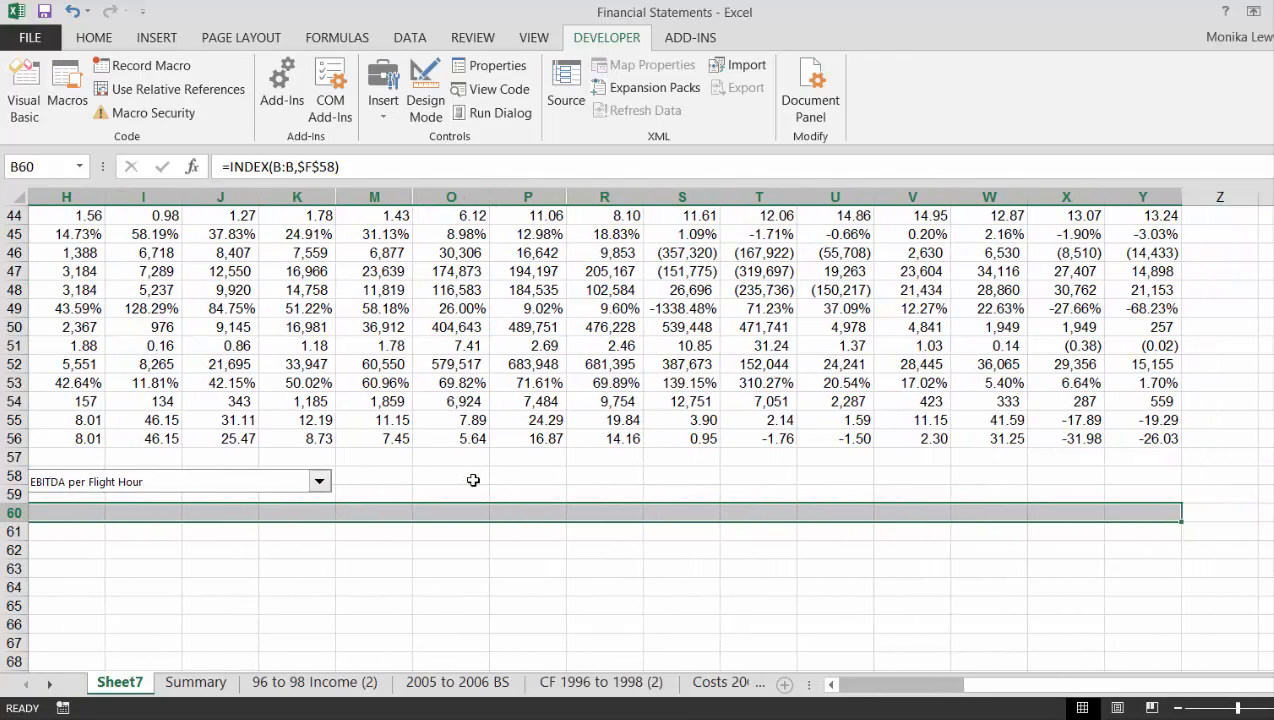
{"action": "key", "text": "ctrl+r"}
{"action": "key", "text": "Home"}
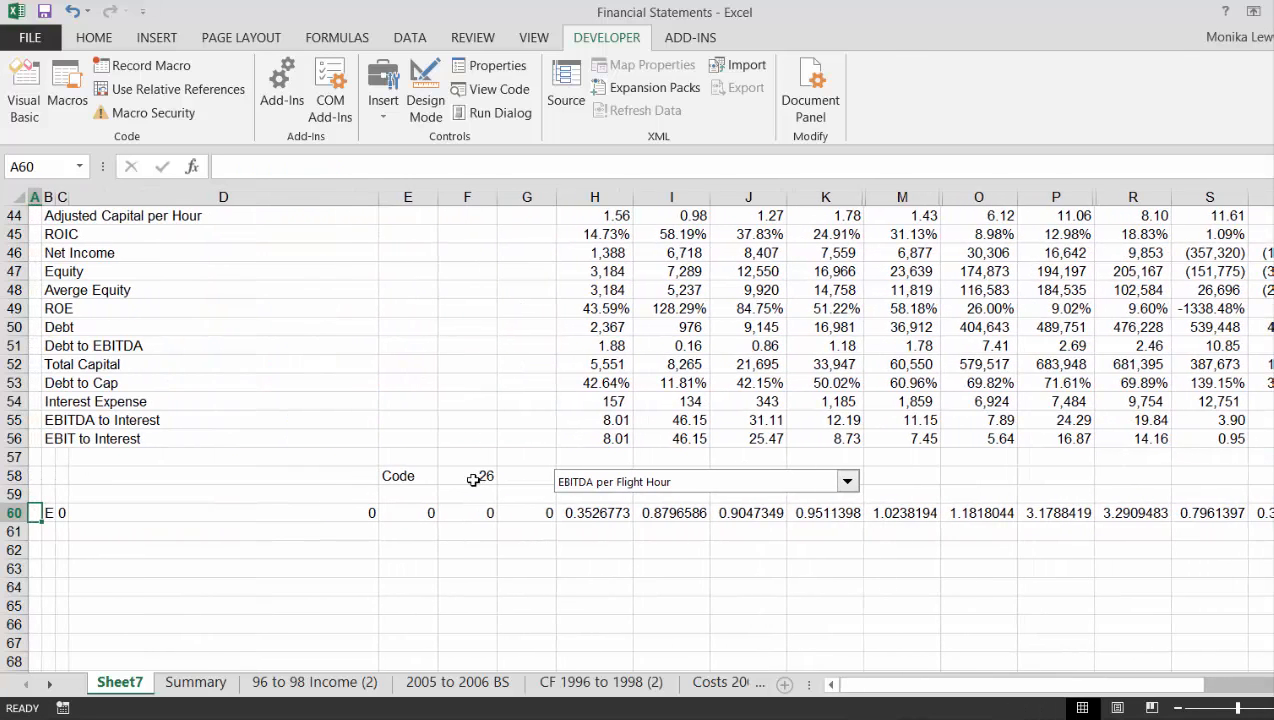
Clear the unneeded INDEX formulas in C60:G60 between the ratio name and the yearly values
{"action": "key", "text": "Right"}
{"action": "key", "text": "Right"}
{"action": "key", "text": "shift+Right"}
{"action": "key", "text": "shift+Right"}
{"action": "key", "text": "shift+Right"}
{"action": "key", "text": "shift+Right"}
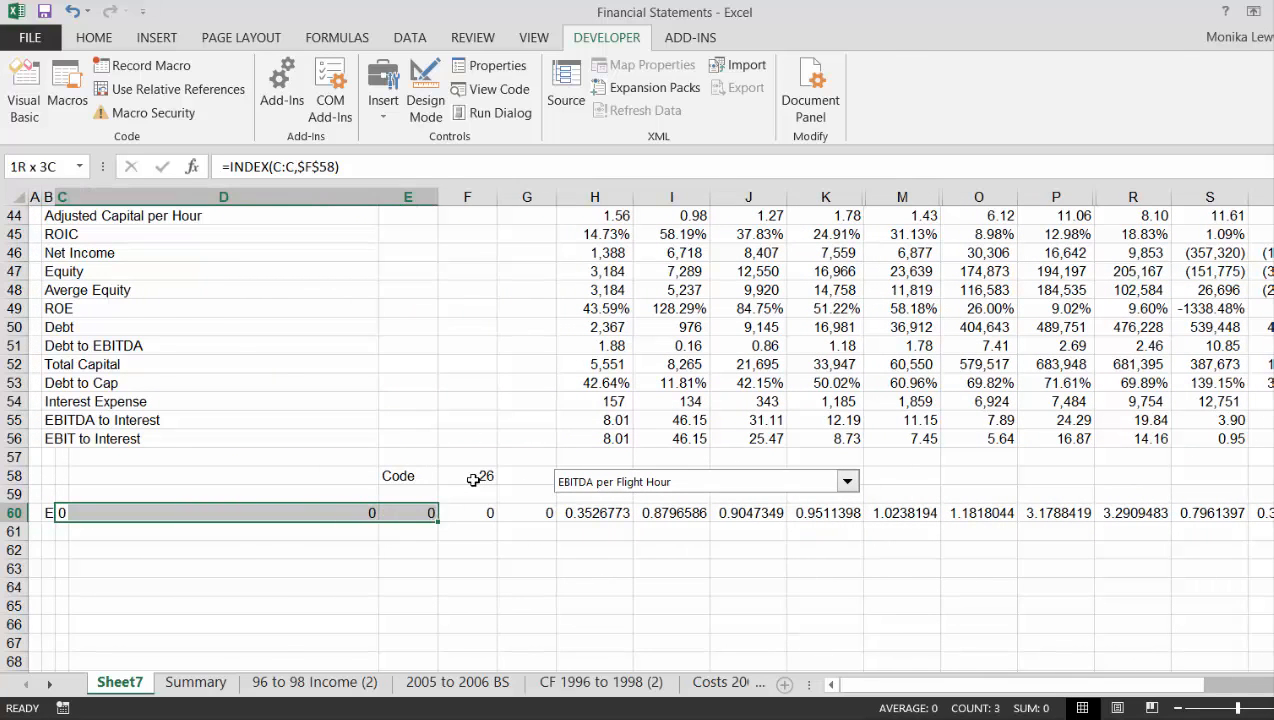
{"action": "key", "text": "Delete"}
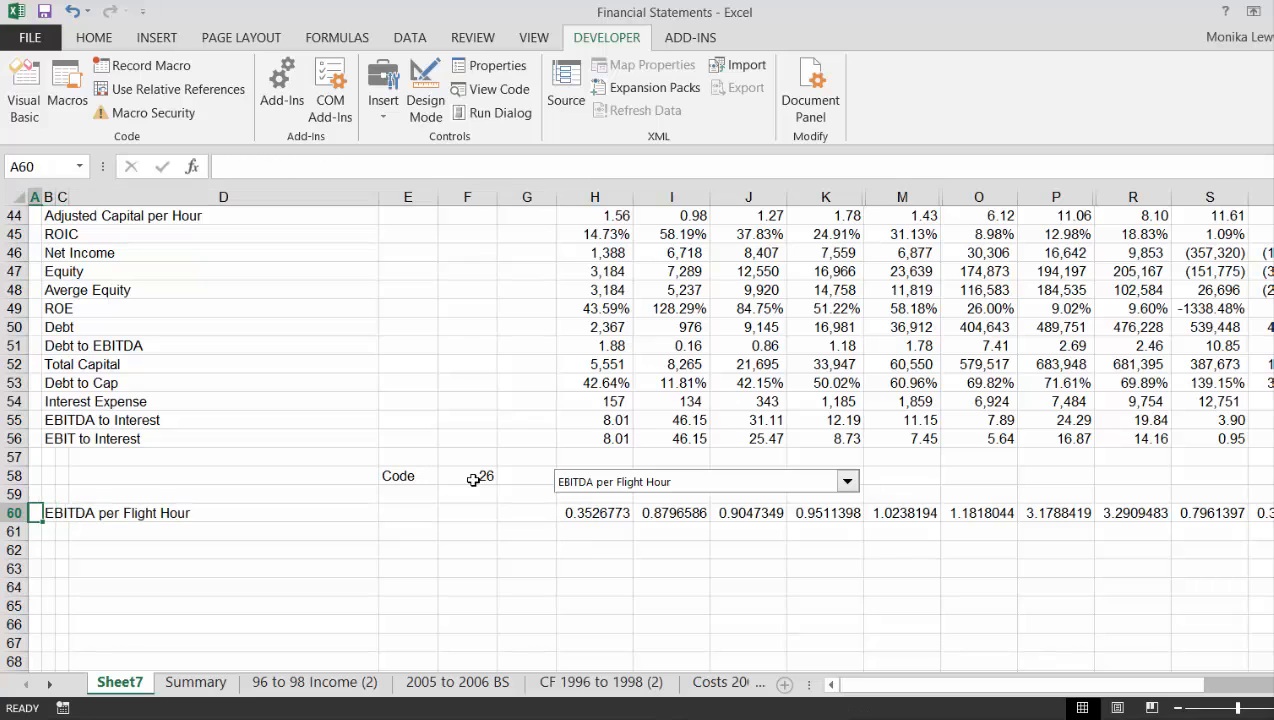
Insert a blank row above the looked-up ratio in row 60
{"action": "key", "text": "Left"}
{"action": "key", "text": "Left"}
{"action": "key", "text": "shift+space"}
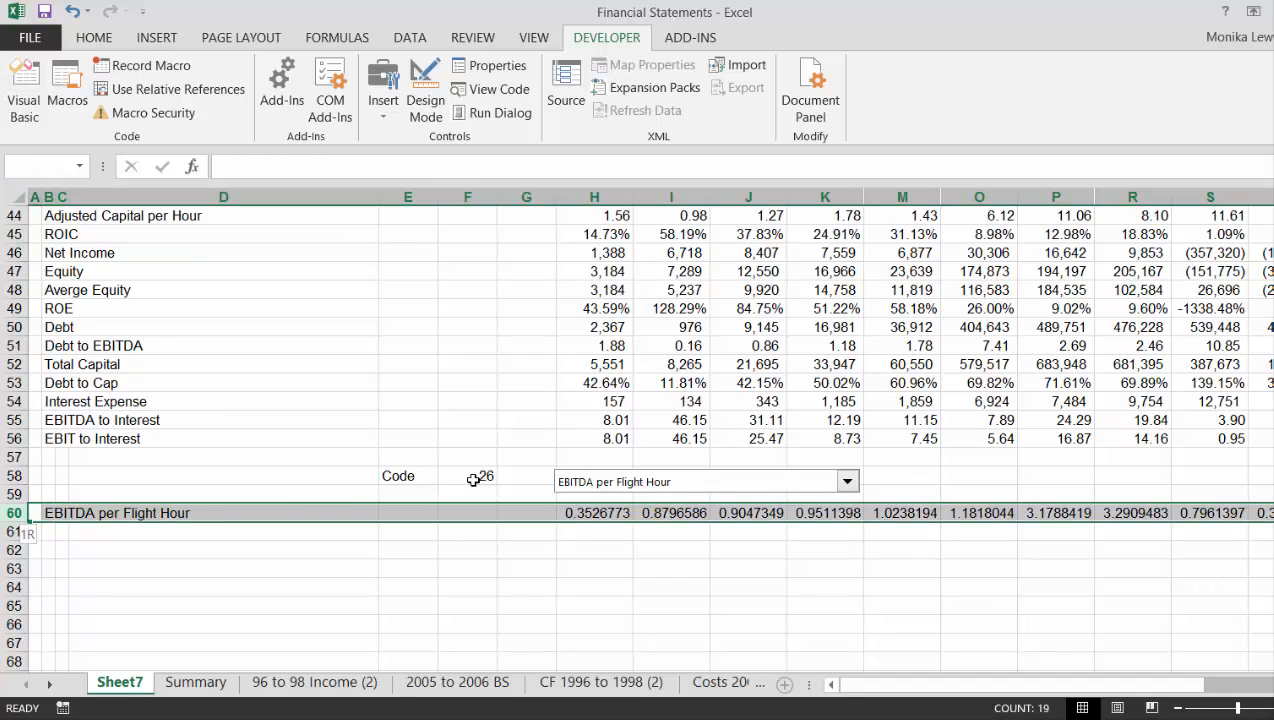
{"action": "key", "text": "ctrl+shift+plus"}
In H60, above the first looked-up value, enter the formula =H1 to link to the first year heading
{"action": "key", "text": "Right"}
{"action": "key", "text": "Right"}
{"action": "key", "text": "Right"}
{"action": "key", "text": "Right"}
{"action": "key", "text": "Right"}
{"action": "key", "text": "Right"}
{"action": "key", "text": "Right"}
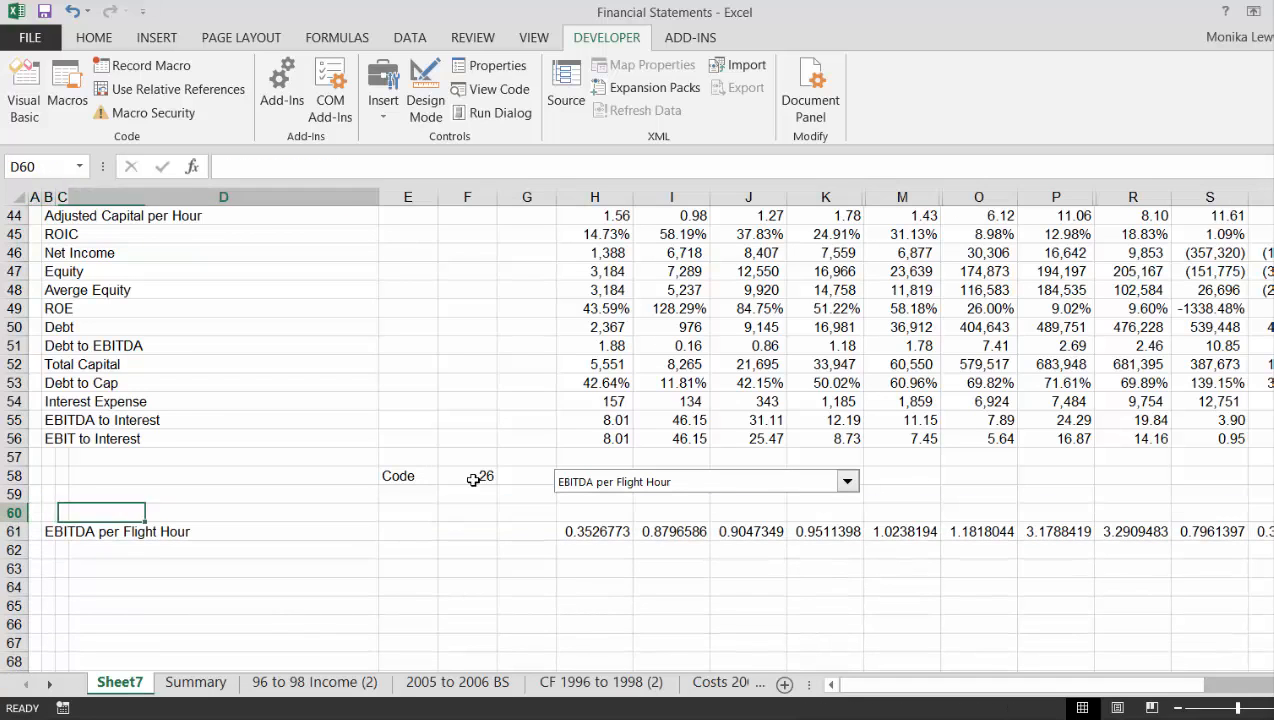
{"action": "type", "text": "="}
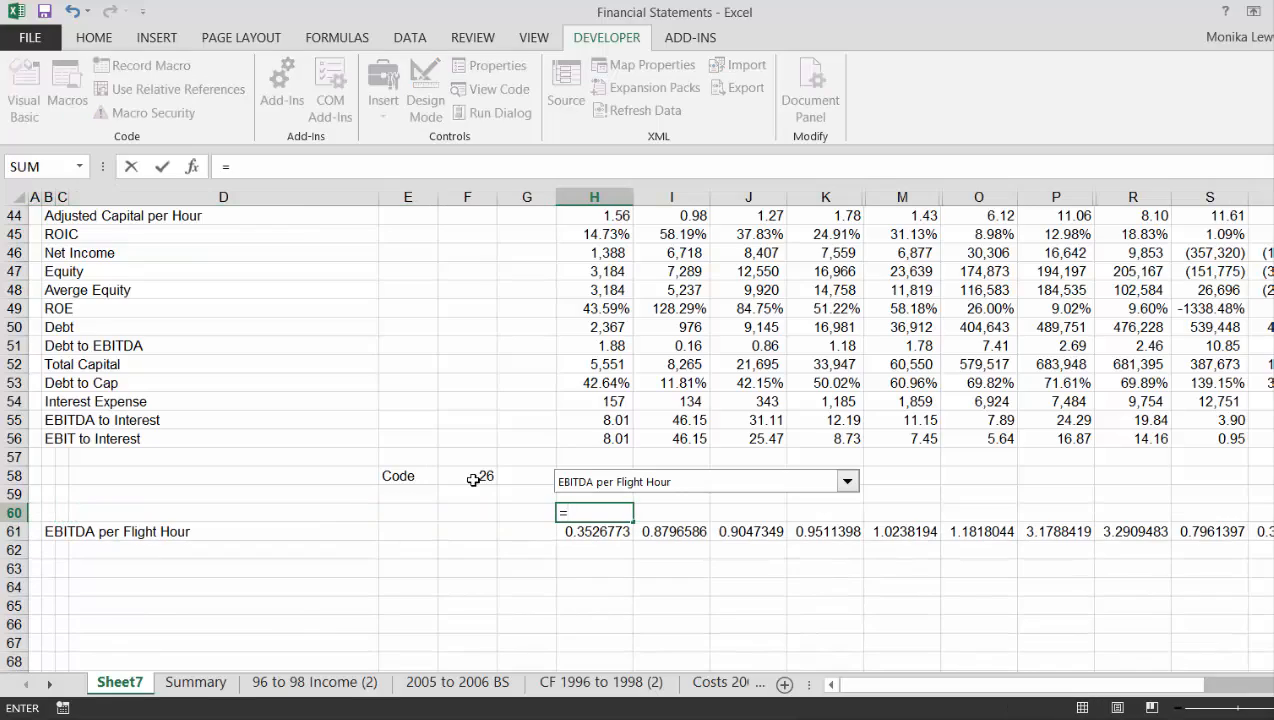
{"action": "key", "text": "Page_Up"}
{"action": "key", "text": "Page_Up"}
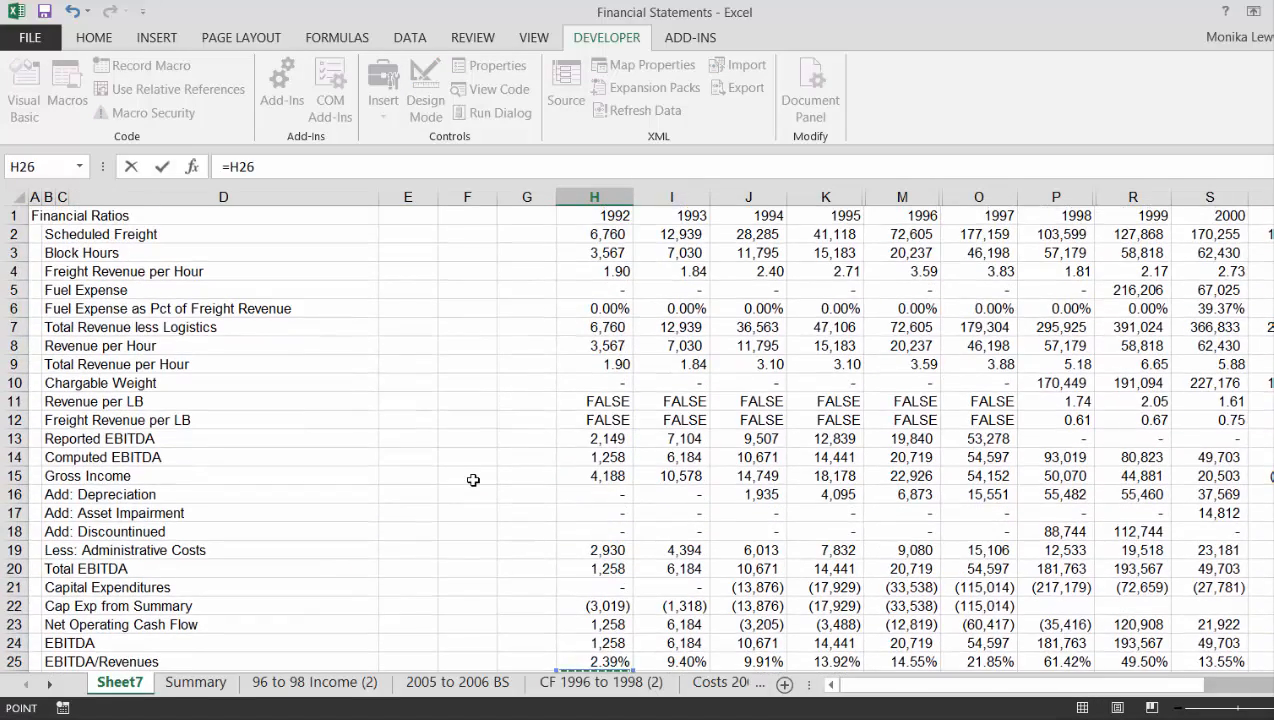
{"action": "key", "text": "Up"}
{"action": "key", "text": "Up"}
{"action": "key", "text": "Up"}
{"action": "key", "text": "Up"}
{"action": "key", "text": "Up"}
{"action": "key", "text": "Up"}
{"action": "key", "text": "Up"}
{"action": "key", "text": "Up"}
{"action": "key", "text": "Up"}
{"action": "key", "text": "Up"}
{"action": "key", "text": "Up"}
{"action": "key", "text": "Up"}
{"action": "key", "text": "Up"}
{"action": "key", "text": "Up"}
{"action": "key", "text": "Up"}
{"action": "key", "text": "Up"}
{"action": "key", "text": "Up"}
{"action": "key", "text": "Up"}
{"action": "key", "text": "Up"}
{"action": "key", "text": "Up"}
{"action": "key", "text": "Up"}
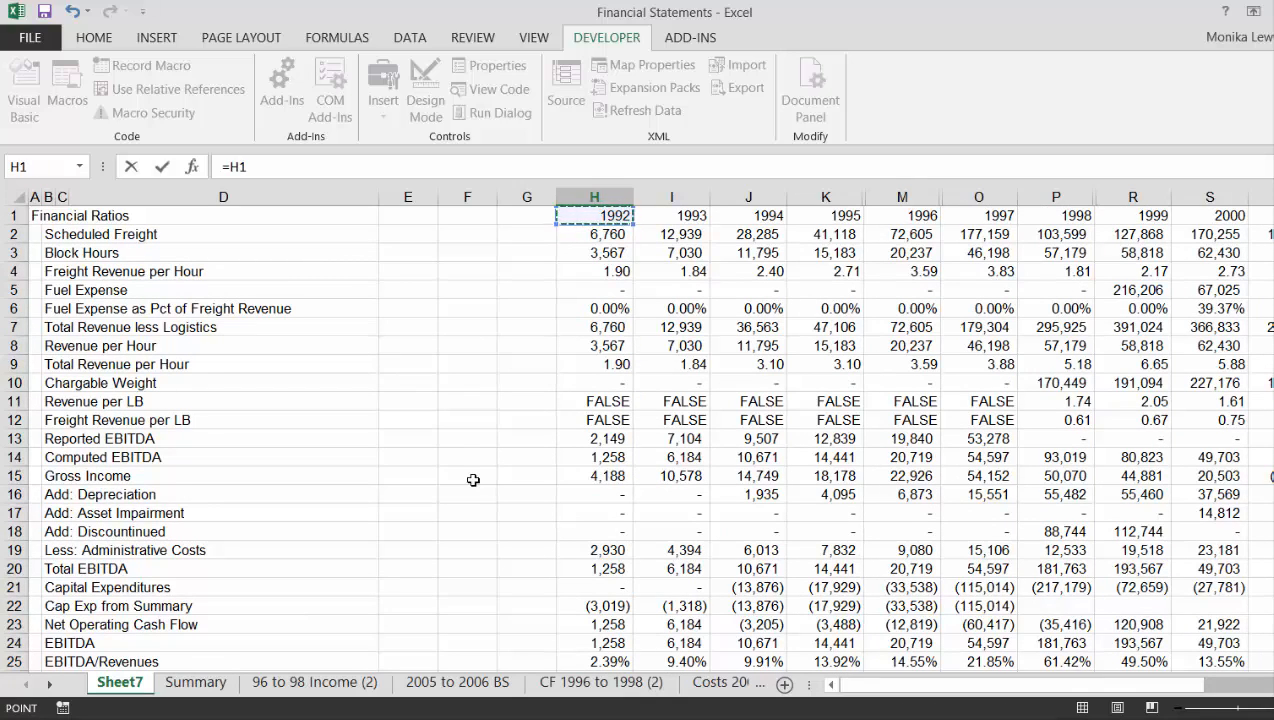
{"action": "key", "text": "Return"}
Fill the linked year heading from H60 across row 60 through column Z
{"action": "key", "text": "Up"}
{"action": "key", "text": "shift+Right"}
{"action": "key", "text": "shift+Right"}
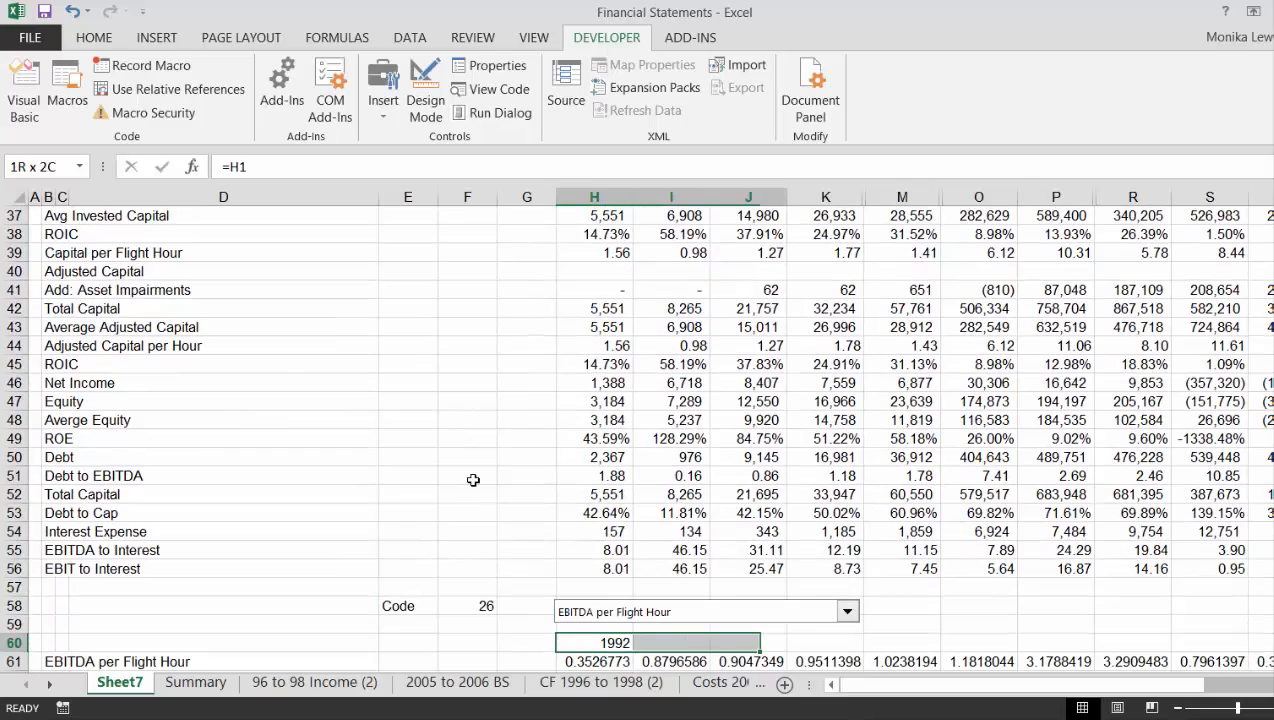
{"action": "key", "text": "shift+Right"}
{"action": "key", "text": "shift+Right"}
{"action": "key", "text": "shift+Right"}
{"action": "key", "text": "shift+Right"}
{"action": "key", "text": "shift+Right"}
{"action": "key", "text": "shift+Right"}
{"action": "key", "text": "shift+Right"}
{"action": "key", "text": "shift+Right"}
{"action": "key", "text": "shift+Right"}
{"action": "key", "text": "shift+Right"}
{"action": "key", "text": "shift+Right"}
{"action": "key", "text": "shift+Right"}
{"action": "key", "text": "shift+Right"}
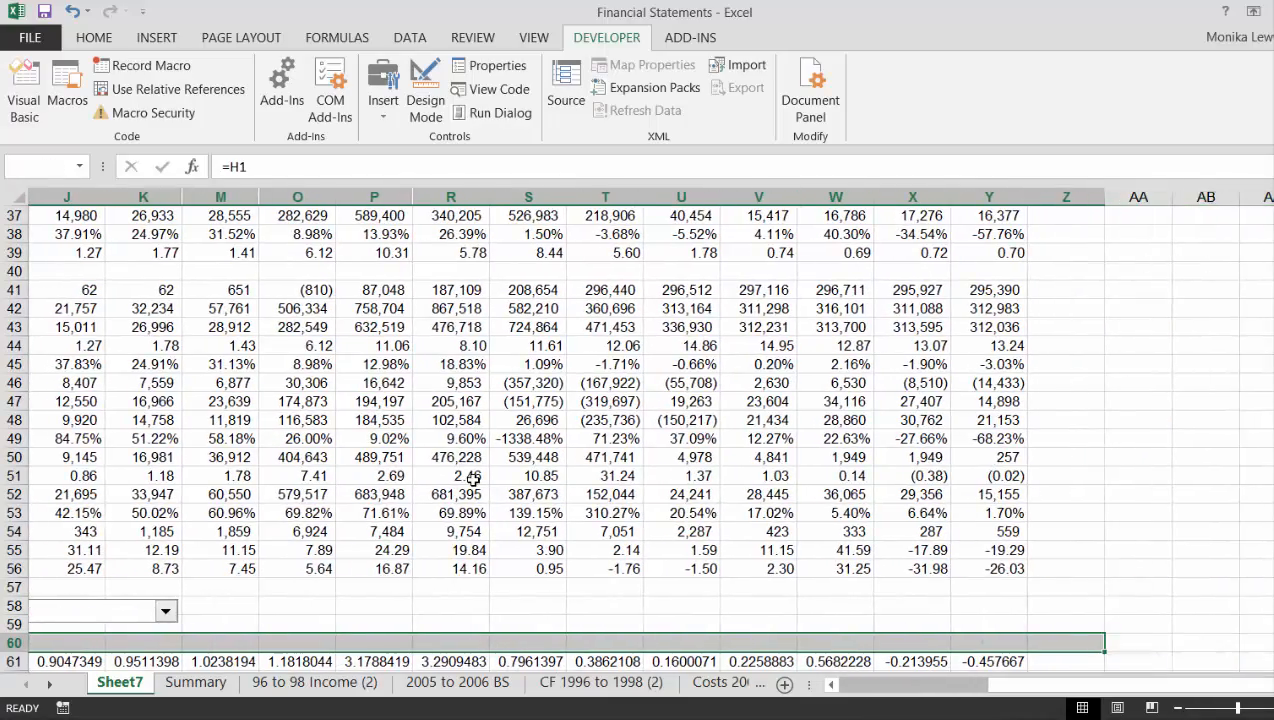
{"action": "key", "text": "shift+Left"}
{"action": "key", "text": "shift+Left"}
{"action": "key", "text": "shift+Left"}
{"action": "key", "text": "shift+Left"}
{"action": "key", "text": "shift+Left"}
{"action": "key", "text": "shift+Left"}
{"action": "key", "text": "shift+Left"}
{"action": "key", "text": "shift+Left"}
{"action": "key", "text": "shift+Left"}
{"action": "key", "text": "shift+Left"}
{"action": "key", "text": "shift+Left"}
{"action": "key", "text": "shift+Left"}
{"action": "key", "text": "shift+Left"}
{"action": "key", "text": "shift+Left"}
{"action": "key", "text": "shift+Left"}
{"action": "key", "text": "shift+Left"}
{"action": "key", "text": "shift+Left"}
{"action": "key", "text": "shift+Left"}
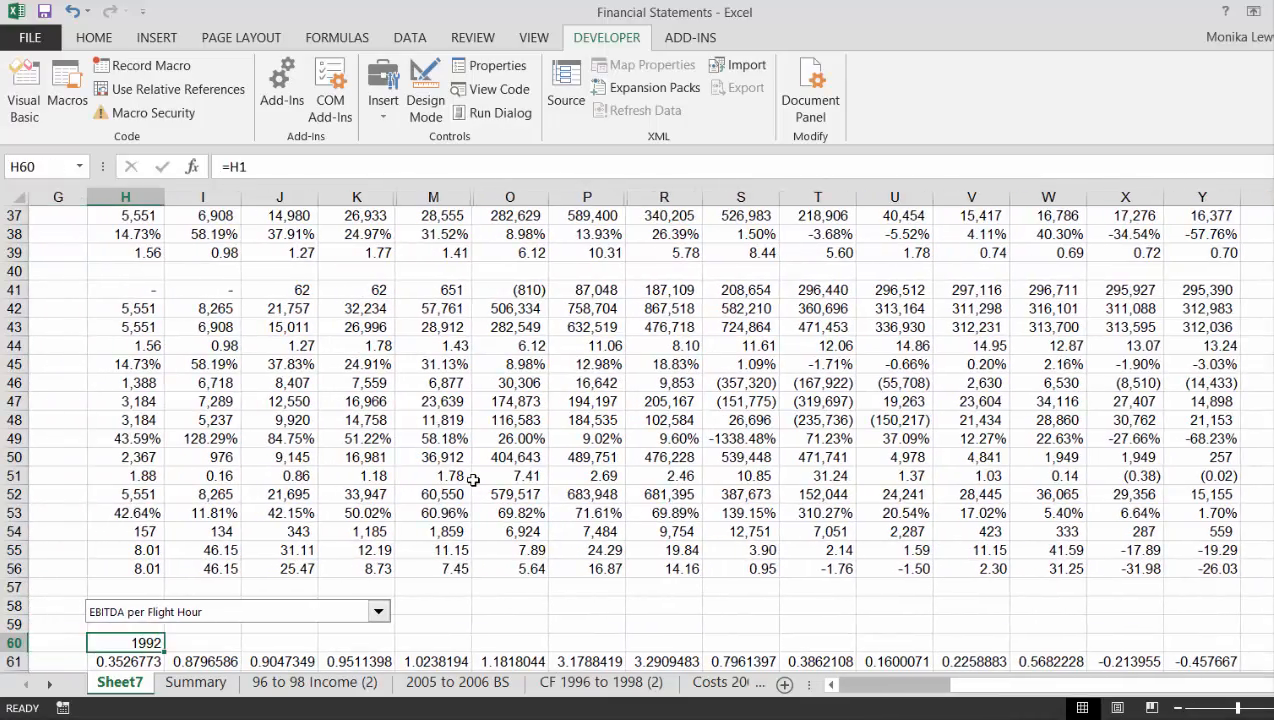
{"action": "key", "text": "ctrl+shift+r"}
Clear the surplus year link in Z60, past the 2006 heading
{"action": "key", "text": "Right"}
{"action": "key", "text": "Right"}
{"action": "key", "text": "Right"}
{"action": "key", "text": "Right"}
{"action": "key", "text": "Right"}
{"action": "key", "text": "Right"}
{"action": "key", "text": "Right"}
{"action": "key", "text": "Right"}
{"action": "key", "text": "Right"}
{"action": "key", "text": "Right"}
{"action": "key", "text": "Right"}
{"action": "key", "text": "Right"}
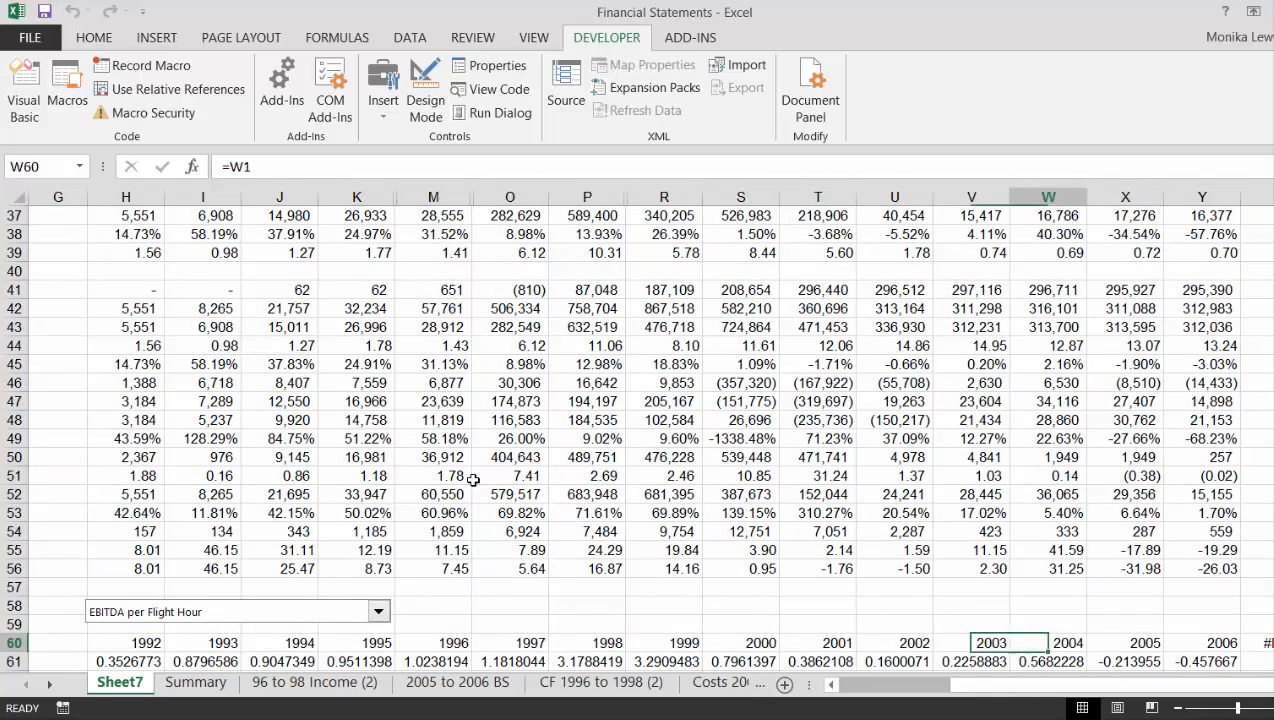
{"action": "key", "text": "Right"}
{"action": "key", "text": "Right"}
{"action": "key", "text": "Right"}
{"action": "key", "text": "Right"}
{"action": "key", "text": "Left"}
{"action": "key", "text": "Delete"}
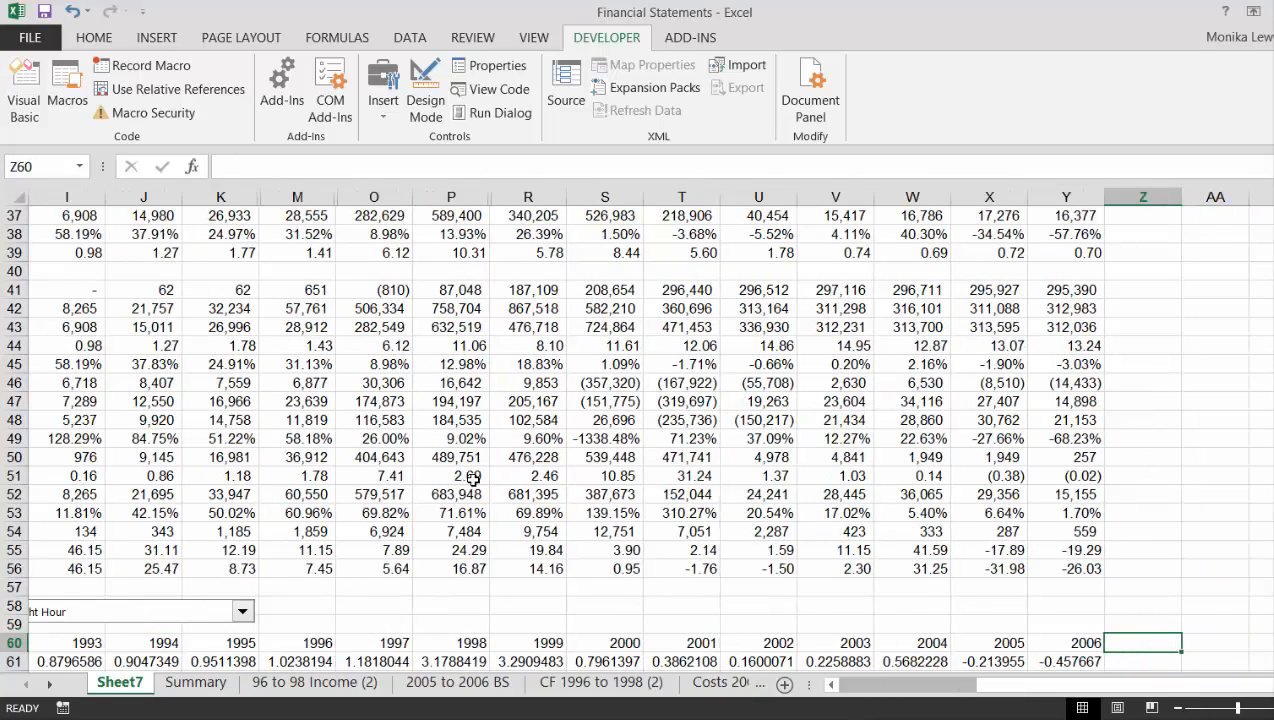
Check the linked year headings along row 60 against the looked-up ratio values beneath them
{"action": "scroll", "coordinate": [473, 479], "scroll_direction": "down", "scroll_amount": 2}
{"action": "key", "text": "Left"}
{"action": "key", "text": "Left"}
{"action": "key", "text": "Left"}
{"action": "key", "text": "Left"}
{"action": "key", "text": "Left"}
{"action": "key", "text": "Left"}
{"action": "key", "text": "Left"}
{"action": "key", "text": "Left"}
{"action": "key", "text": "Left"}
{"action": "key", "text": "Left"}
{"action": "key", "text": "Left"}
{"action": "key", "text": "Left"}
{"action": "key", "text": "Left"}
{"action": "key", "text": "Left"}
{"action": "key", "text": "Left"}
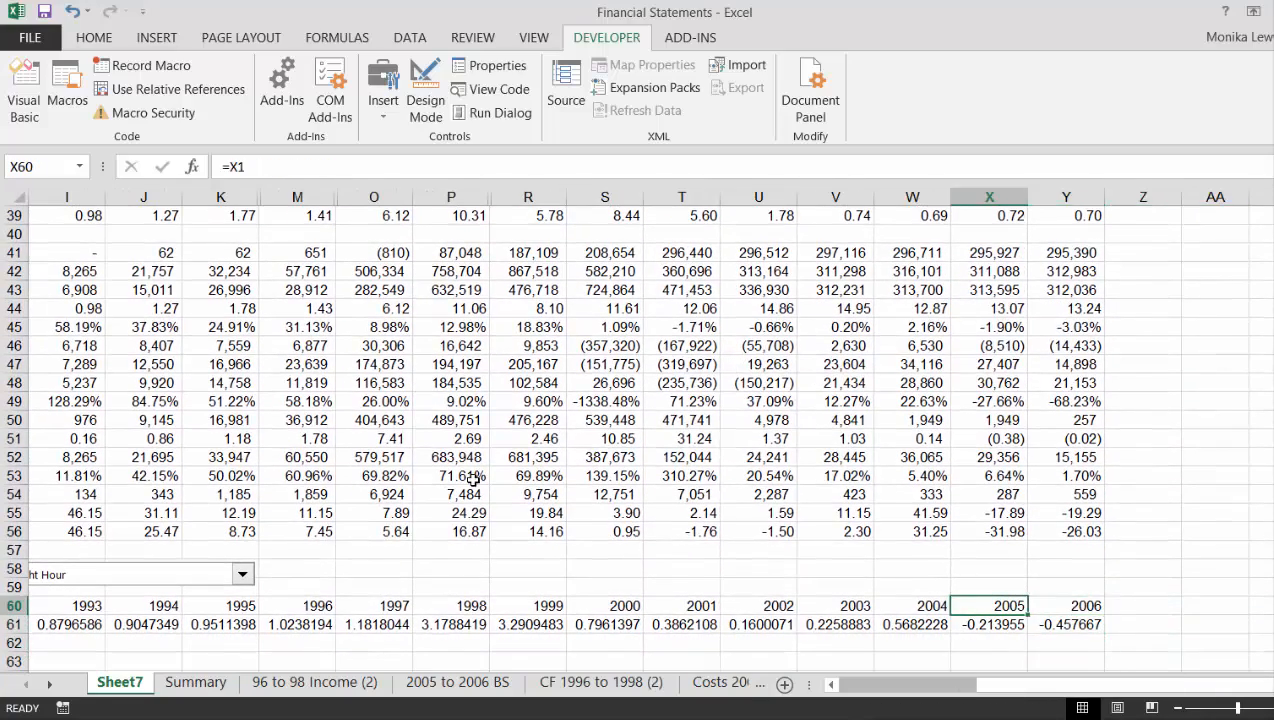
{"action": "key", "text": "Right"}
{"action": "key", "text": "Right"}
{"action": "key", "text": "Right"}
{"action": "key", "text": "Right"}
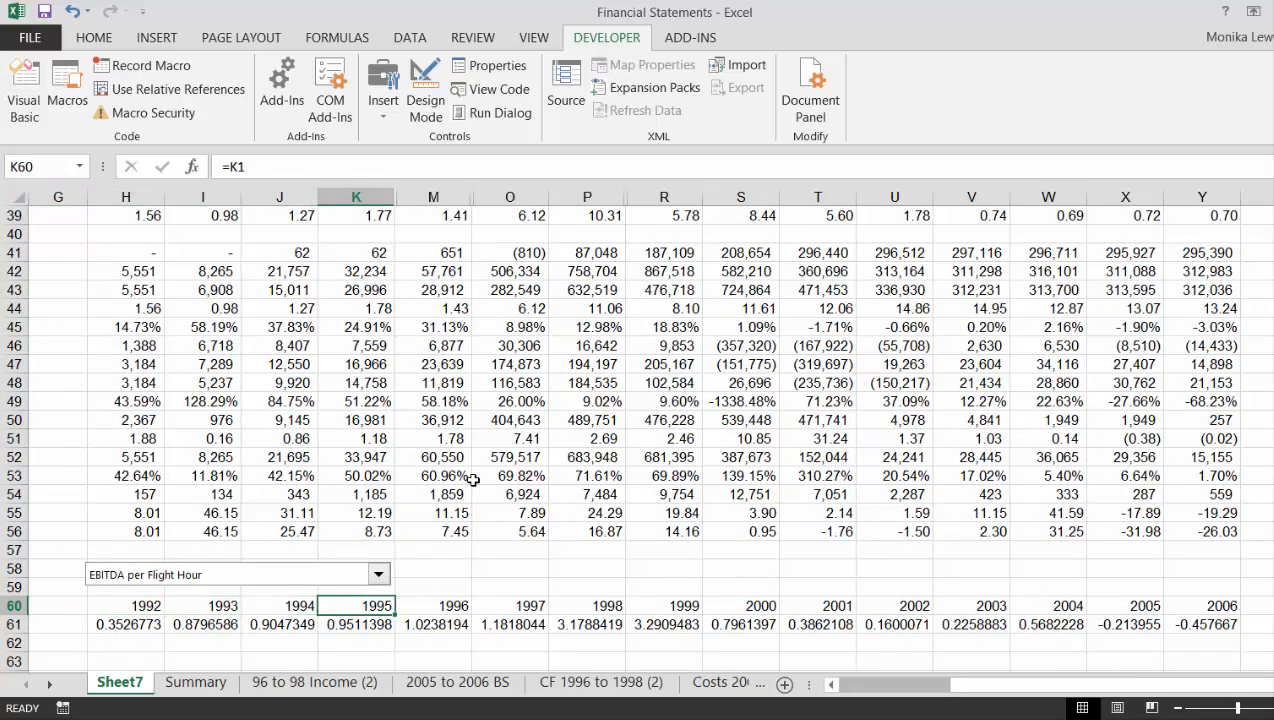
{"action": "key", "text": "Right"}
{"action": "key", "text": "Right"}
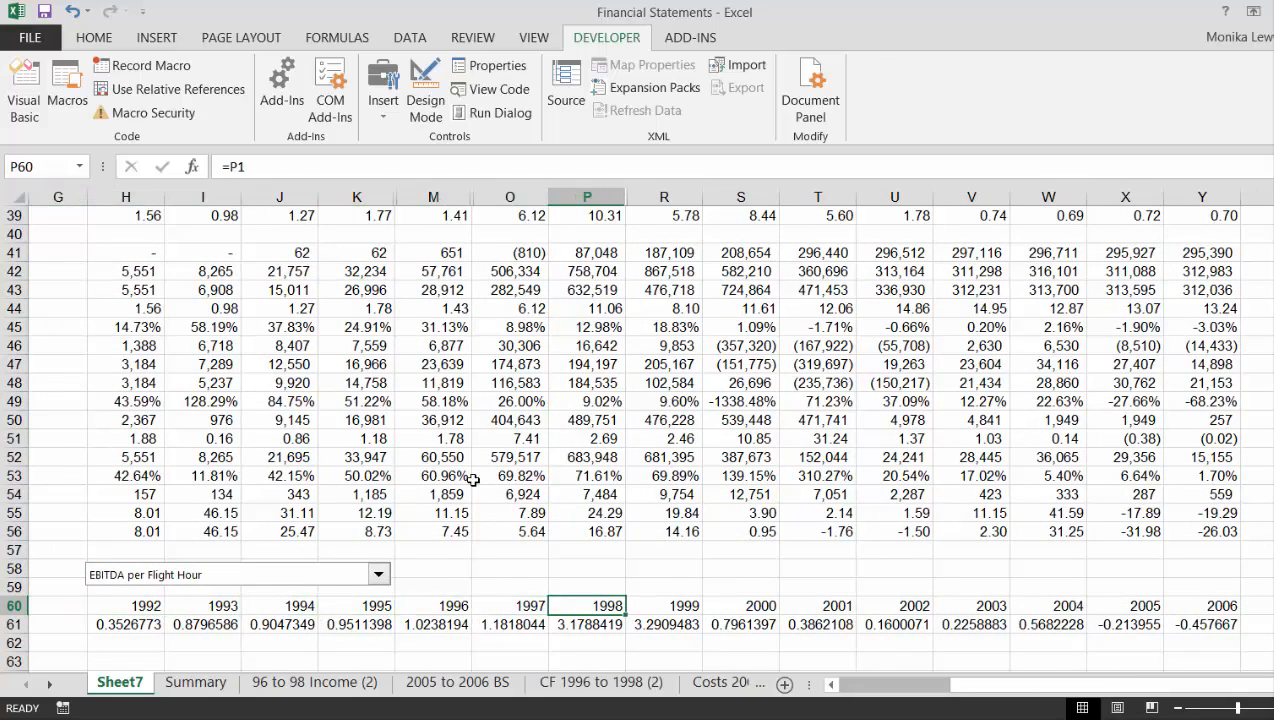
{"action": "key", "text": "Right"}
{"action": "key", "text": "Right"}
{"action": "key", "text": "Right"}
{"action": "key", "text": "Right"}
{"action": "key", "text": "Right"}
{"action": "key", "text": "Right"}
{"action": "key", "text": "Right"}
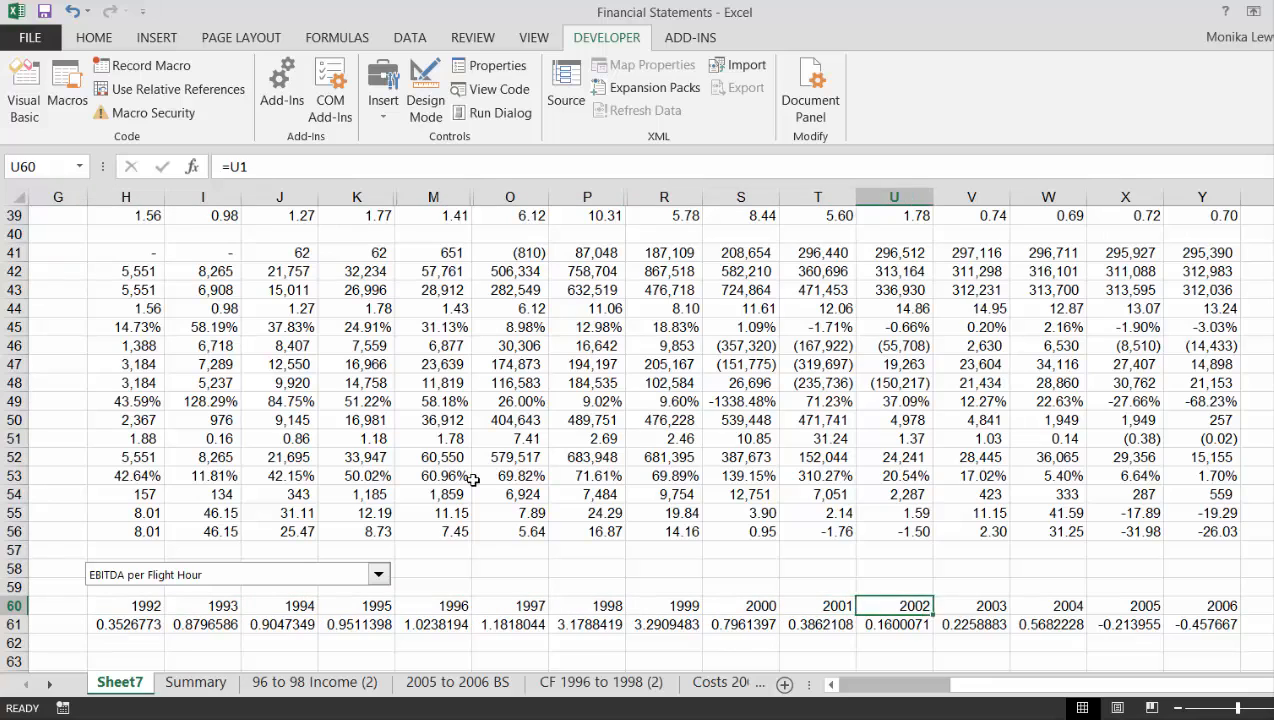
{"action": "key", "text": "Right"}
{"action": "key", "text": "Left"}
{"action": "key", "text": "Left"}
{"action": "key", "text": "Left"}
{"action": "key", "text": "Left"}
{"action": "key", "text": "Left"}
{"action": "key", "text": "Left"}
{"action": "key", "text": "Left"}
{"action": "key", "text": "Left"}
{"action": "key", "text": "Left"}
{"action": "key", "text": "Left"}
{"action": "key", "text": "Left"}
{"action": "key", "text": "Left"}
{"action": "key", "text": "Left"}
{"action": "key", "text": "Left"}
{"action": "key", "text": "Left"}
{"action": "key", "text": "Left"}
{"action": "key", "text": "Left"}
{"action": "key", "text": "Left"}
{"action": "key", "text": "Left"}
{"action": "key", "text": "Left"}
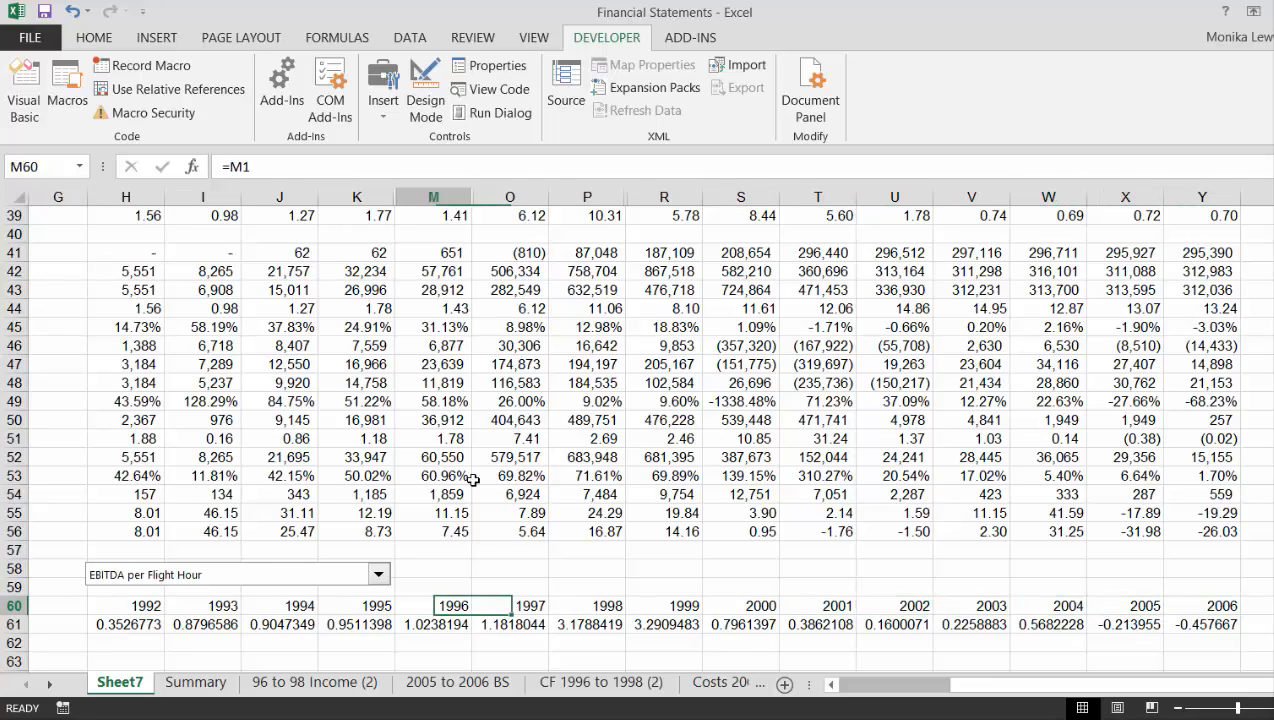
Create a column chart on its own chart sheet from the headings and looked-up ratio in B60:Y61
{"action": "key", "text": "Right"}
{"action": "key", "text": "Down"}
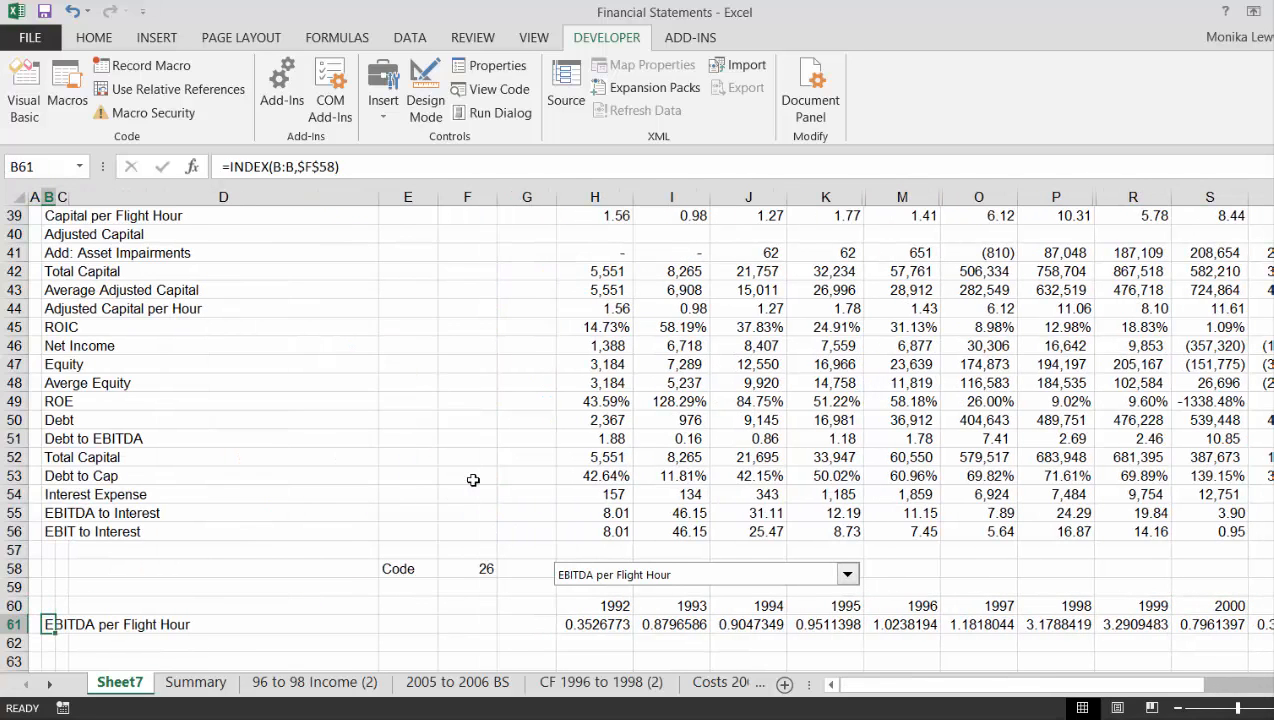
{"action": "key", "text": "Up"}
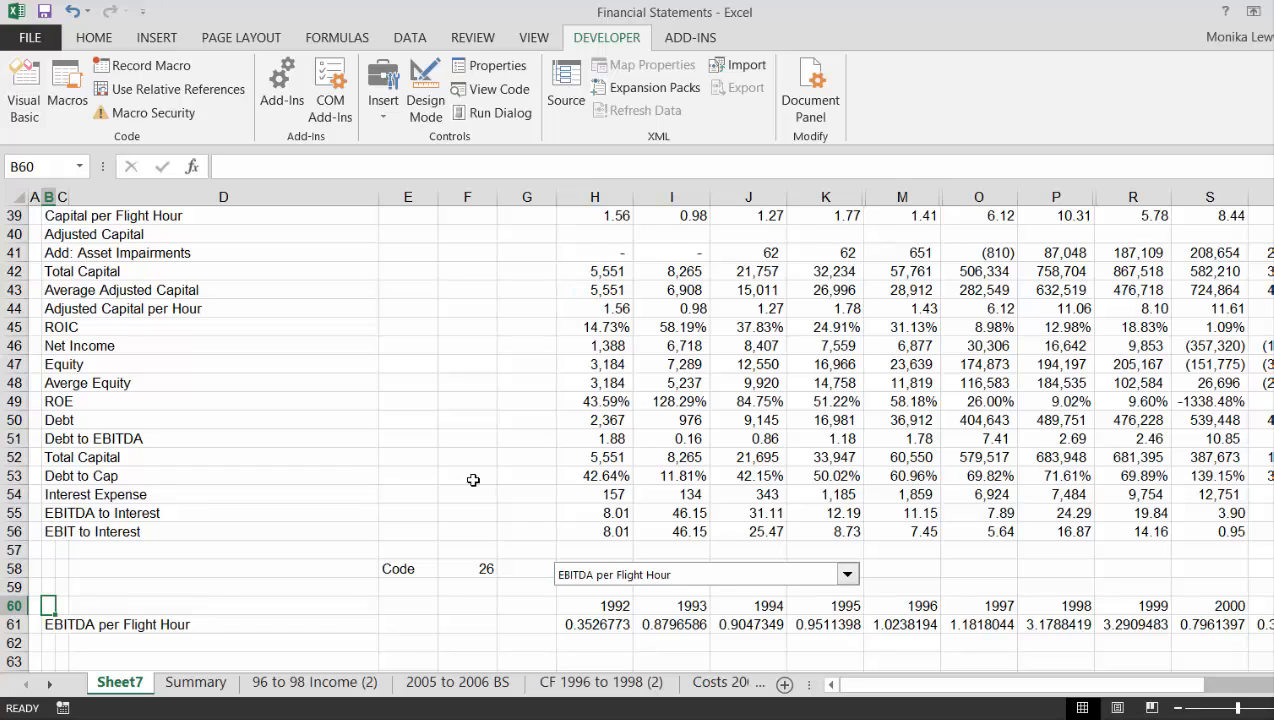
{"action": "key", "text": "shift+Down"}
{"action": "key", "text": "ctrl+shift+Right"}
{"action": "key", "text": "ctrl+shift+Right"}
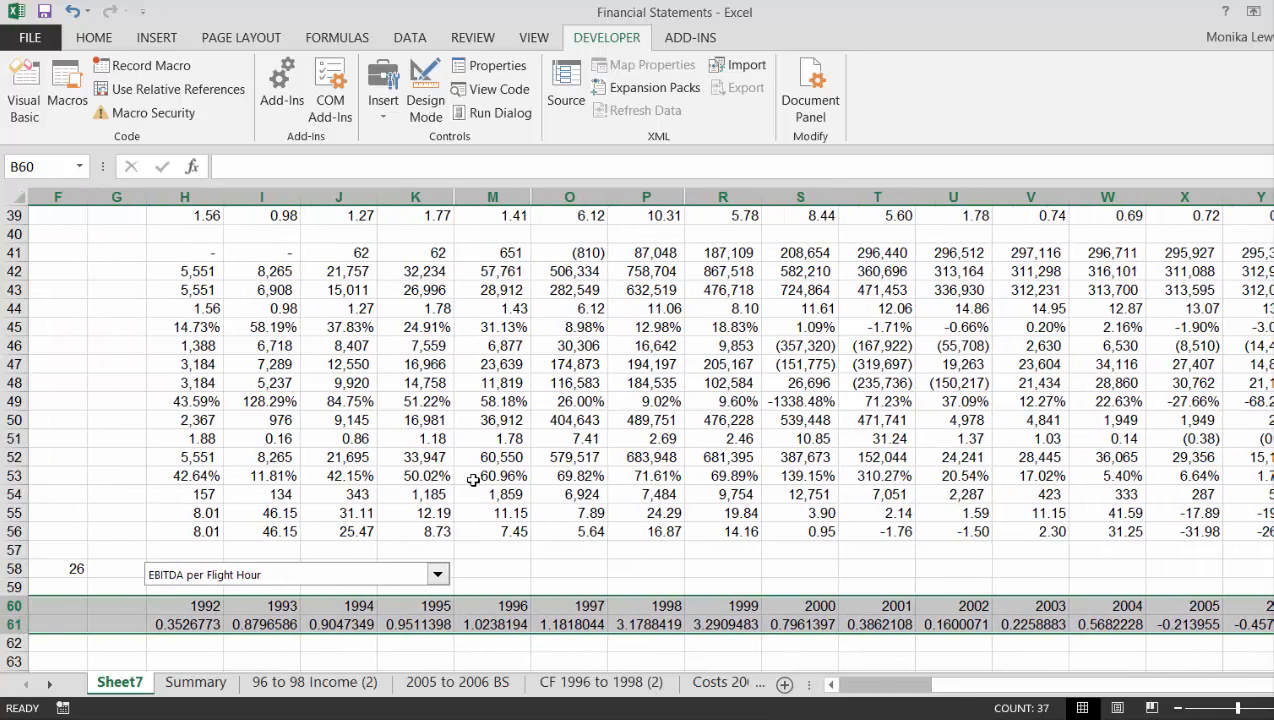
{"action": "key", "text": "F11"}
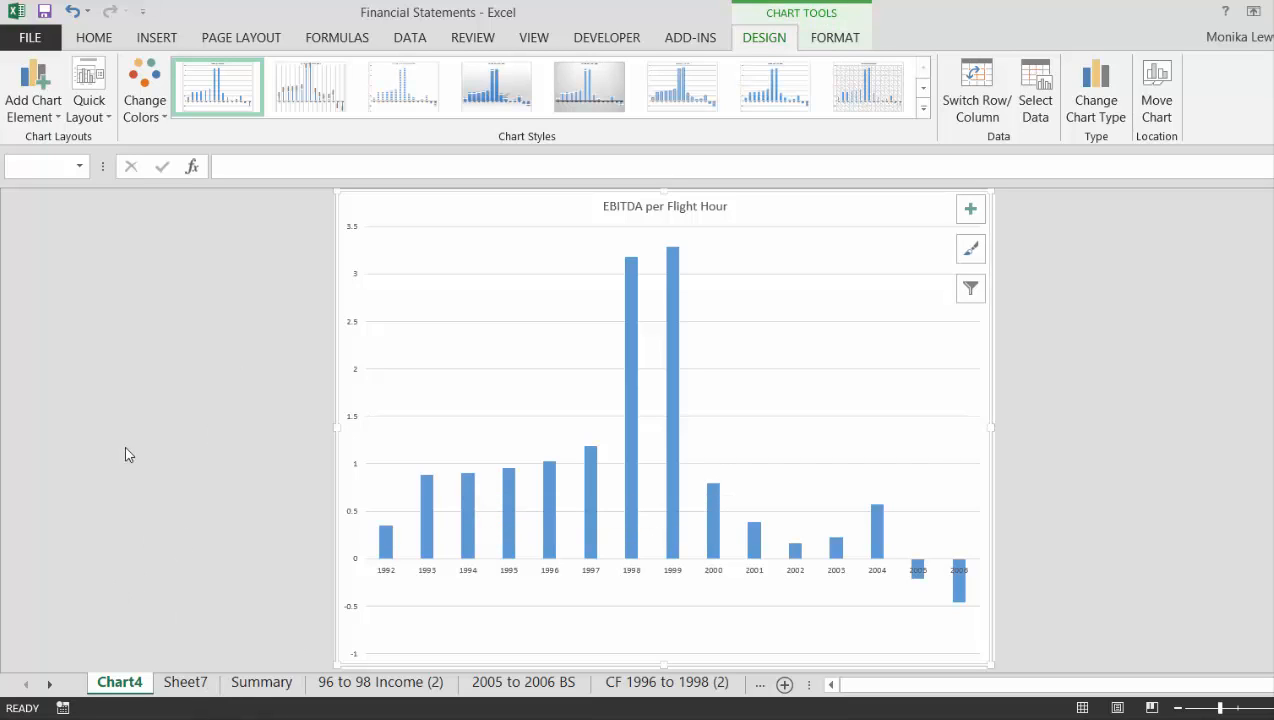
Copy the ratio combo box from Sheet7 and paste it onto the Chart4 chart sheet
{"action": "left_click", "coordinate": [184, 683]}
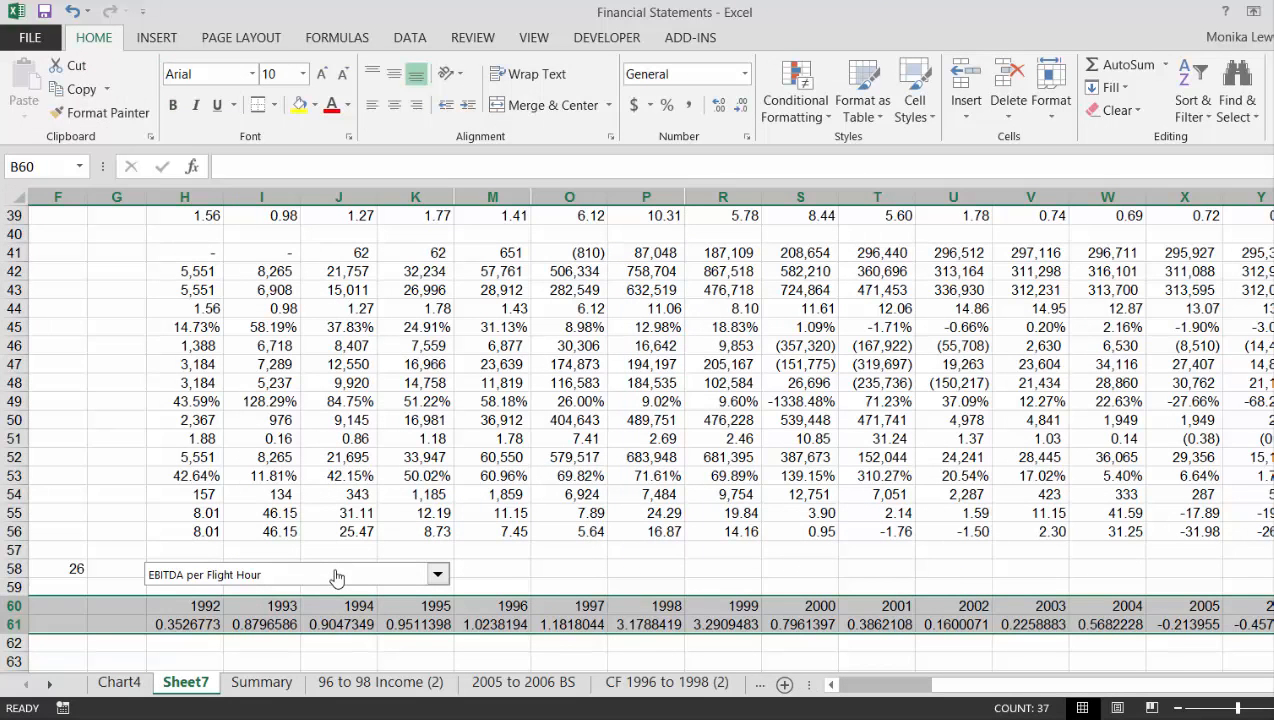
{"action": "right_click", "coordinate": [336, 578]}
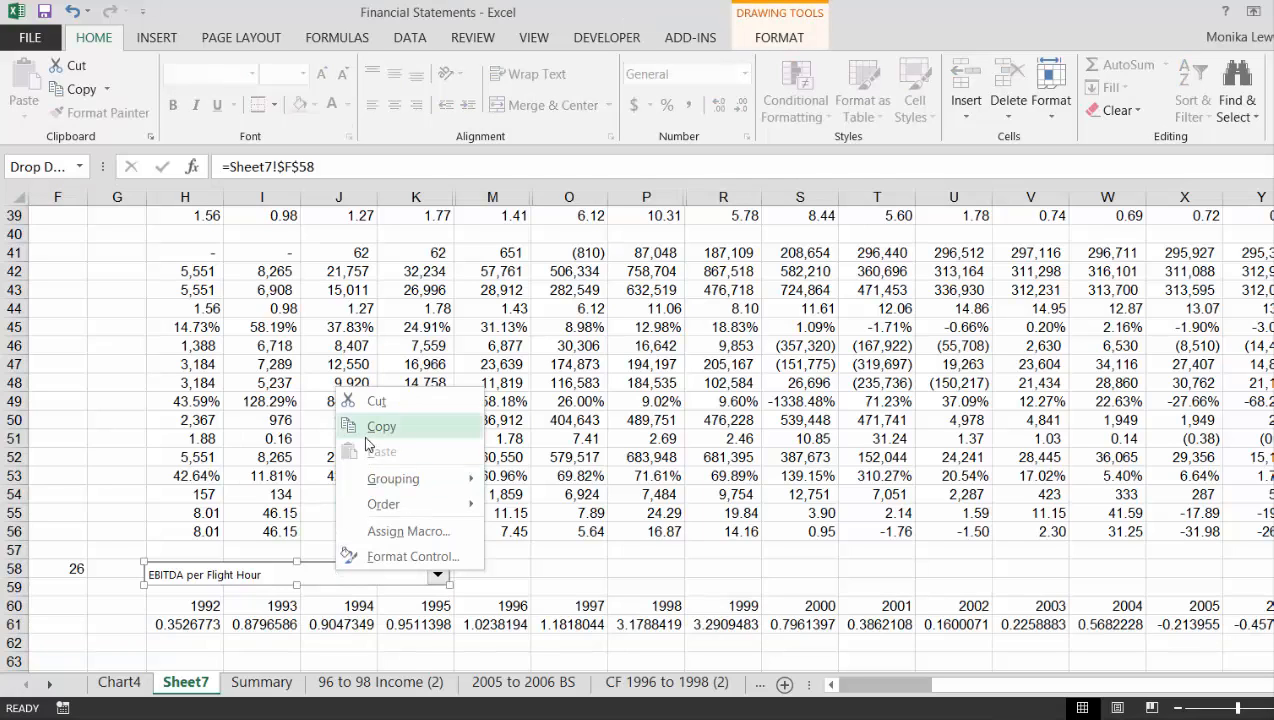
{"action": "left_click", "coordinate": [370, 438]}
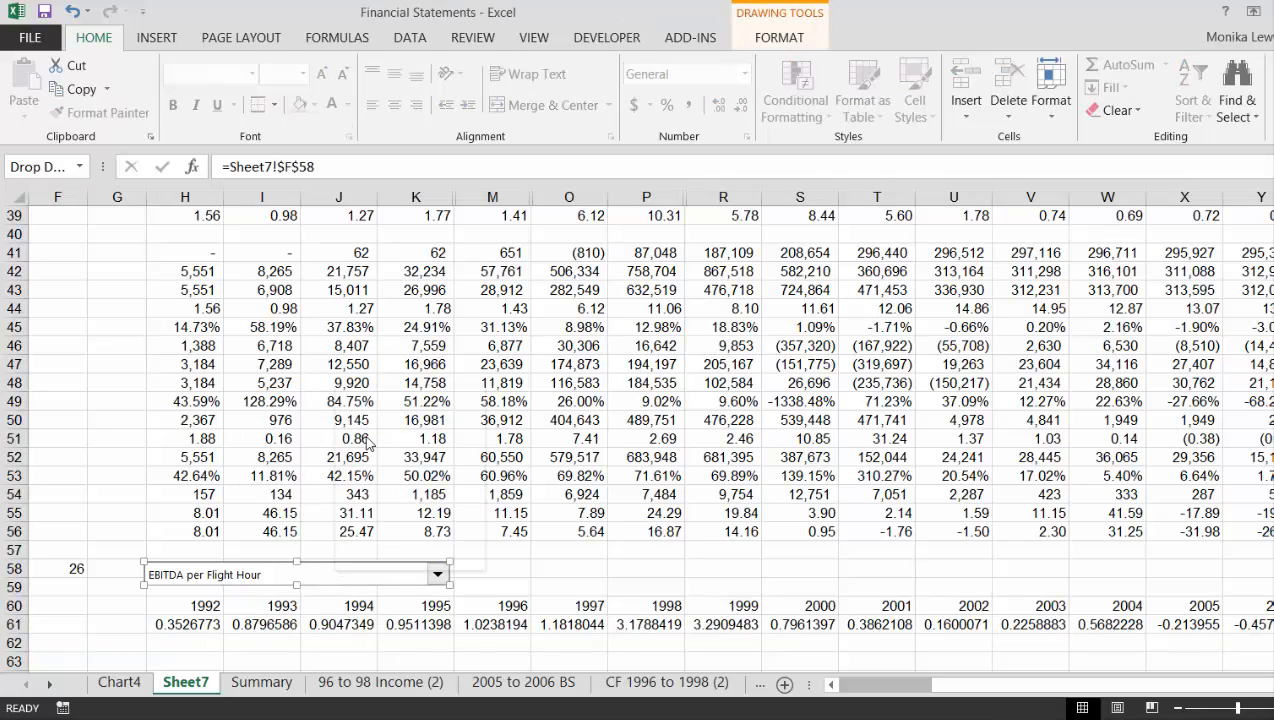
{"action": "left_click", "coordinate": [122, 683]}
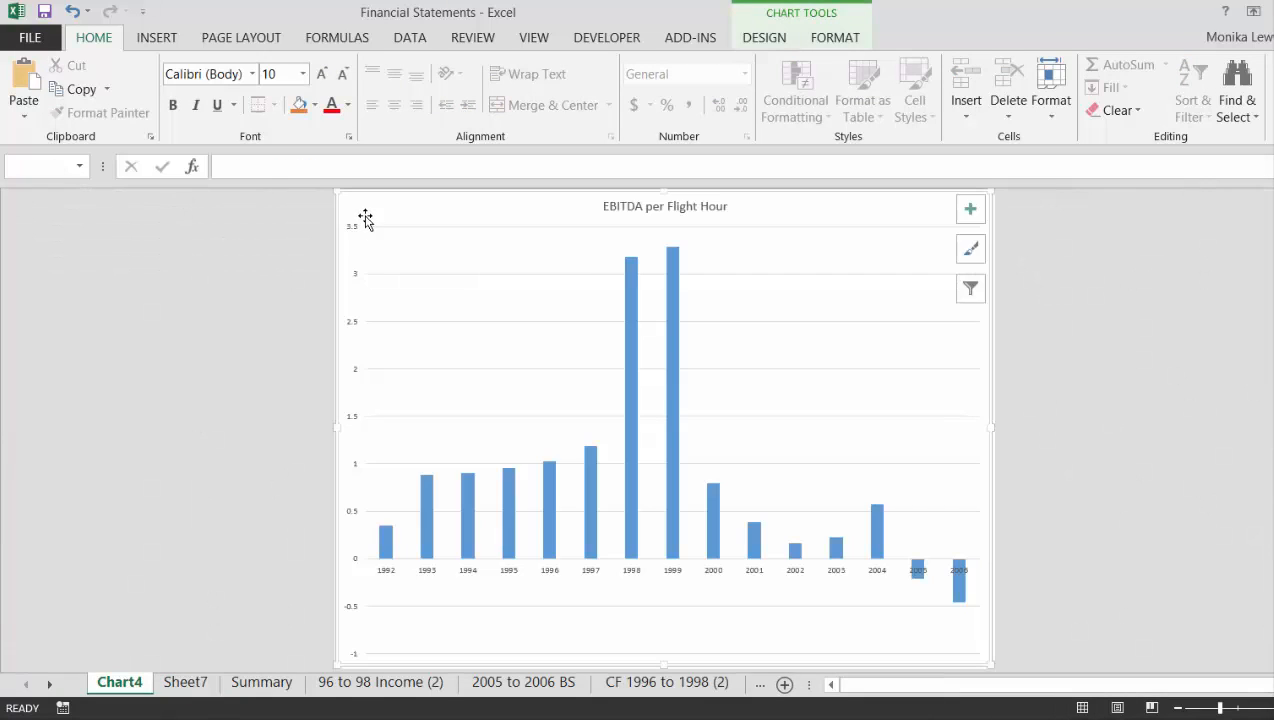
{"action": "key", "text": "ctrl+v"}
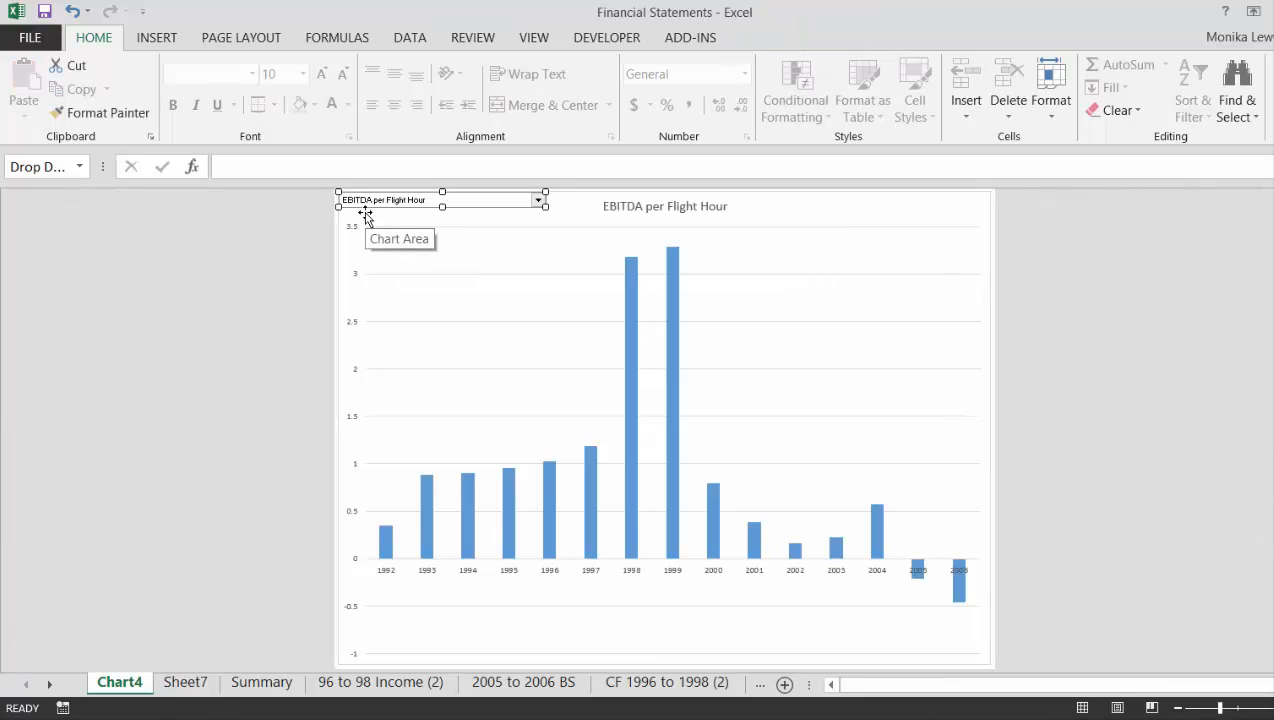
{"action": "left_click", "coordinate": [480, 273]}
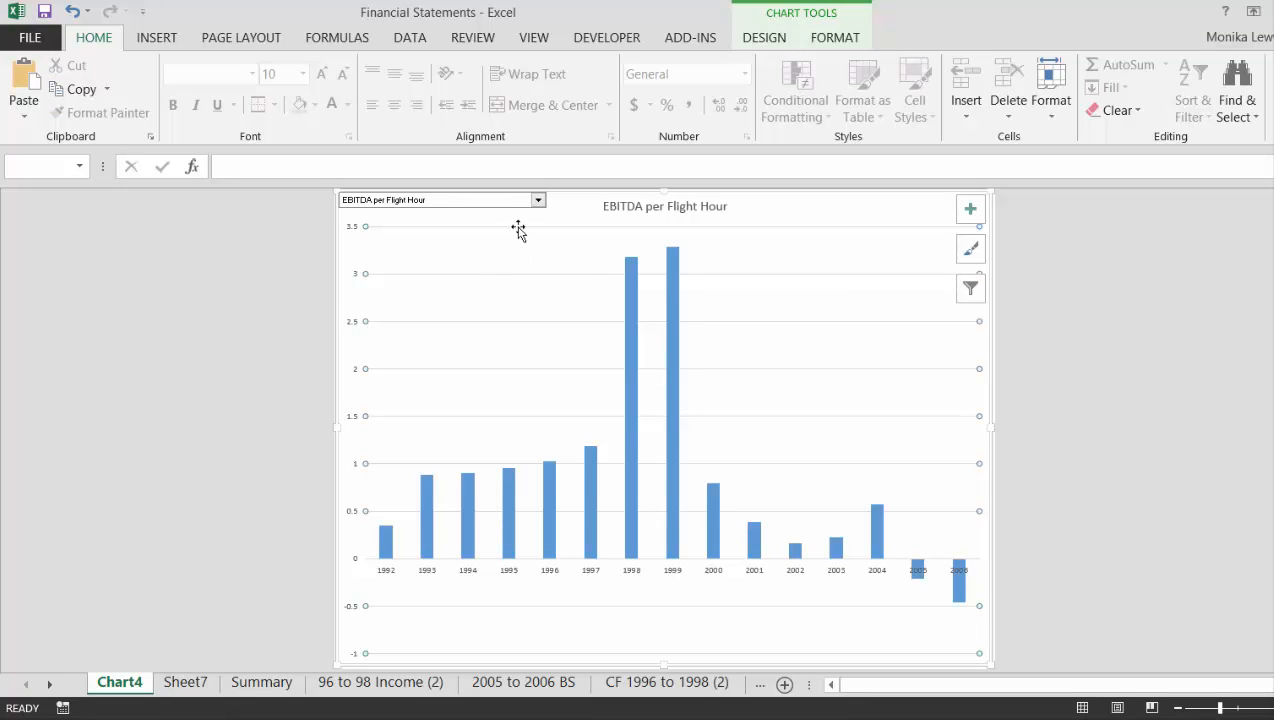
Choose Scheduled Freight in the chart's combo box to test that the chart responds
{"action": "left_click", "coordinate": [540, 200]}
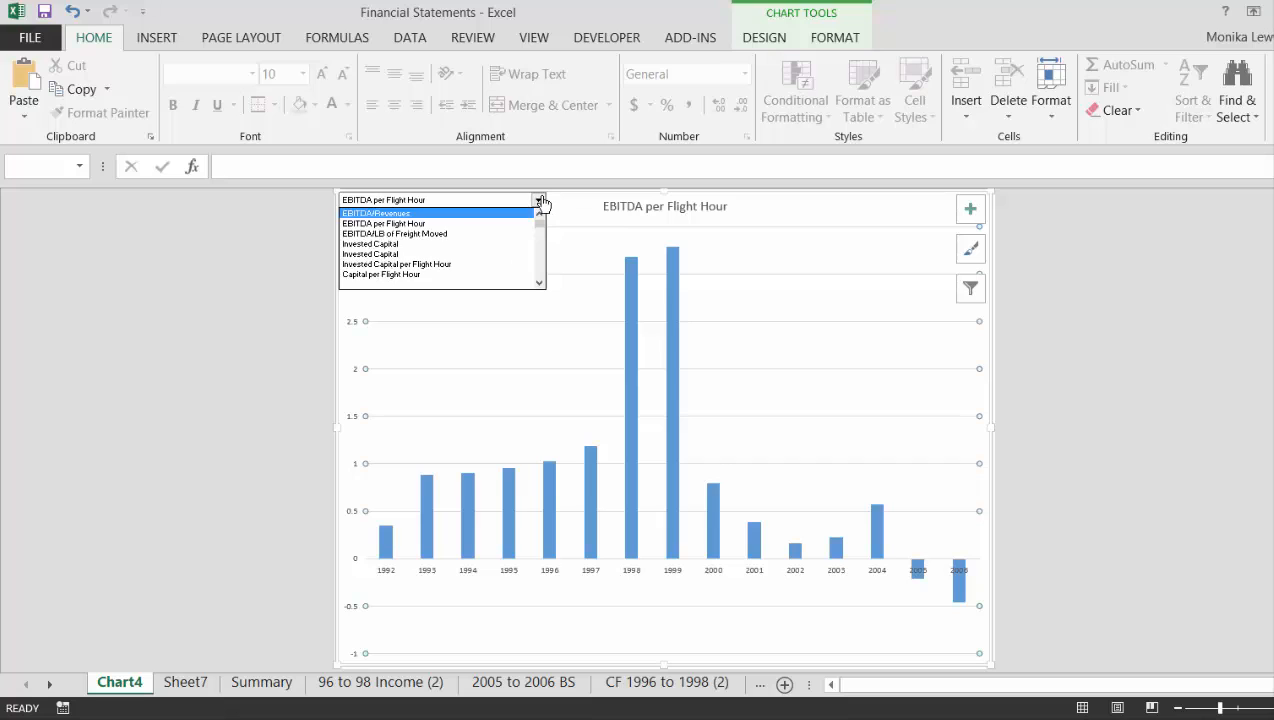
{"action": "key", "text": "Up"}
{"action": "key", "text": "Up"}
{"action": "key", "text": "Up"}
{"action": "key", "text": "Up"}
{"action": "key", "text": "Up"}
{"action": "key", "text": "Down"}
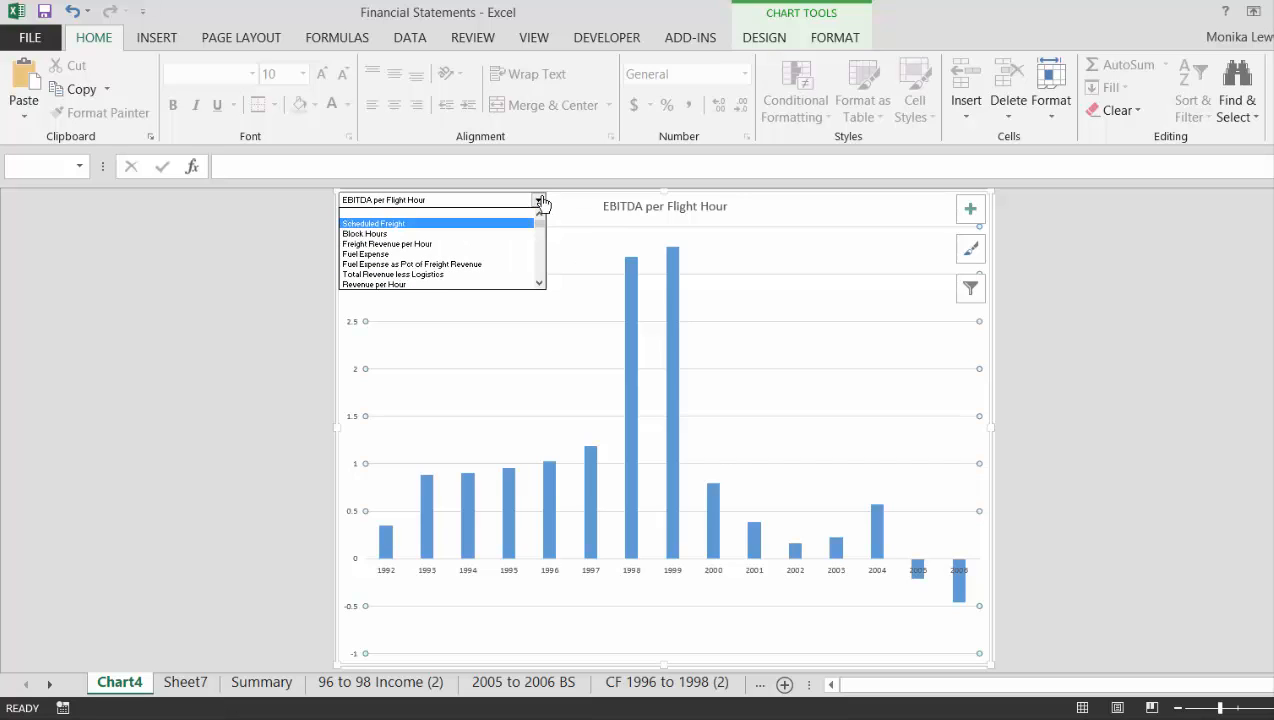
{"action": "key", "text": "Return"}
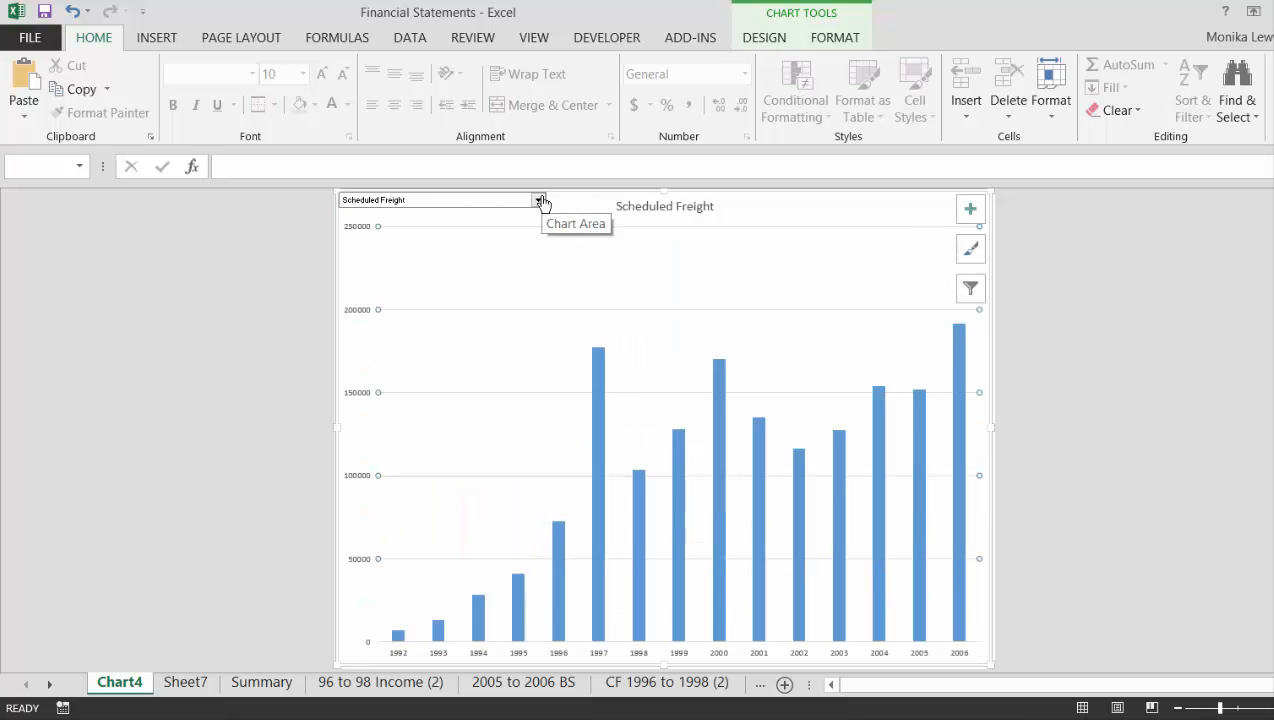
Switch the chart's combo box to Block Hours and on to Freight Revenue per Hour
{"action": "left_click", "coordinate": [540, 200]}
{"action": "key", "text": "Up"}
{"action": "key", "text": "Return"}
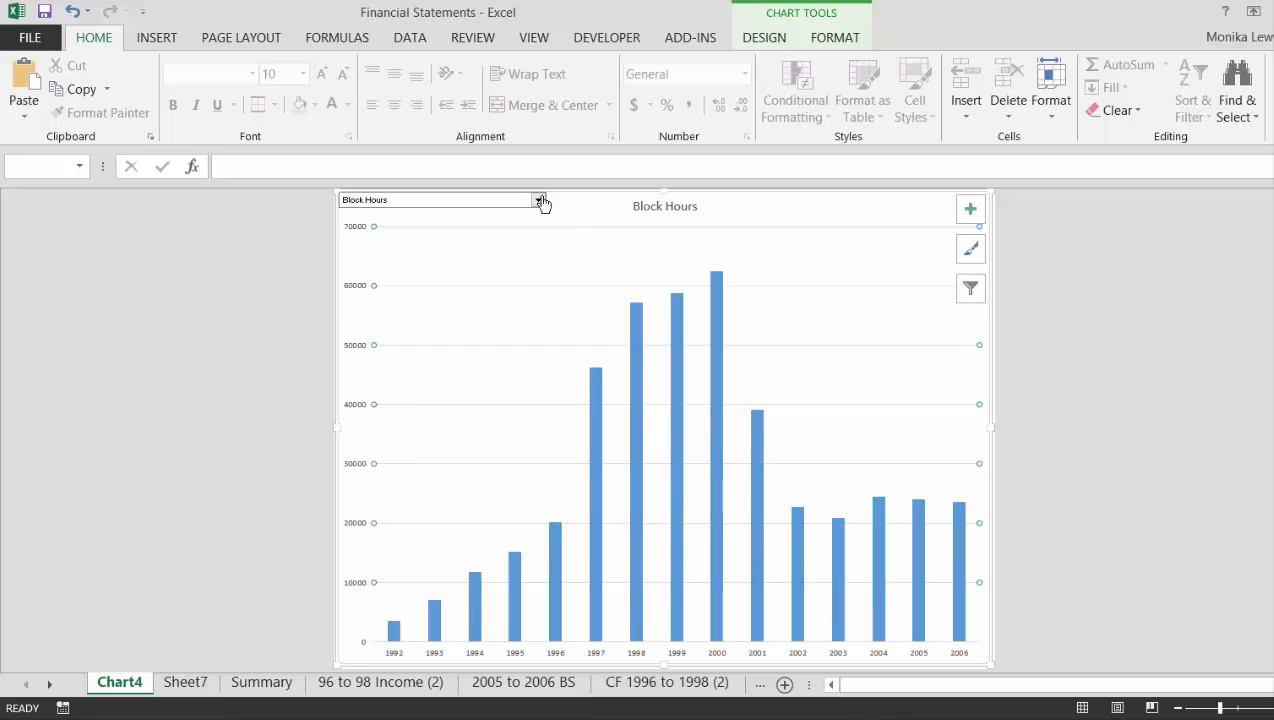
{"action": "left_click", "coordinate": [540, 200]}
{"action": "key", "text": "Down"}
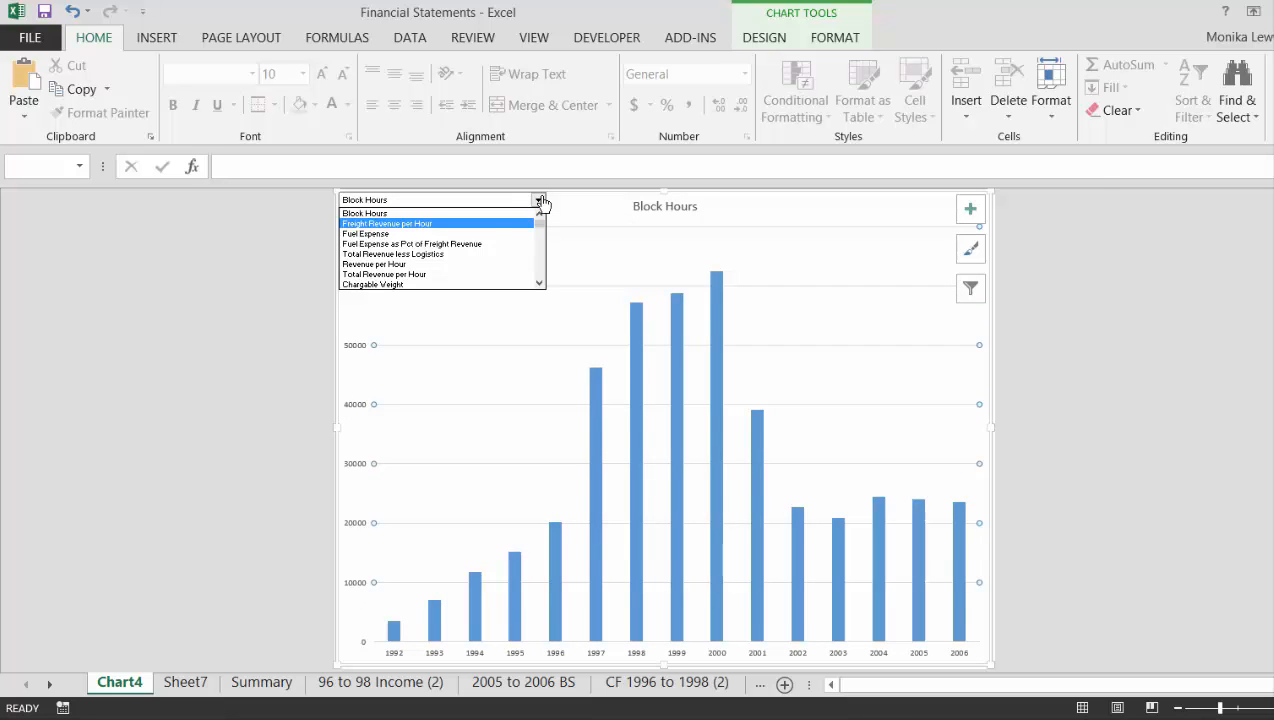
{"action": "key", "text": "Return"}
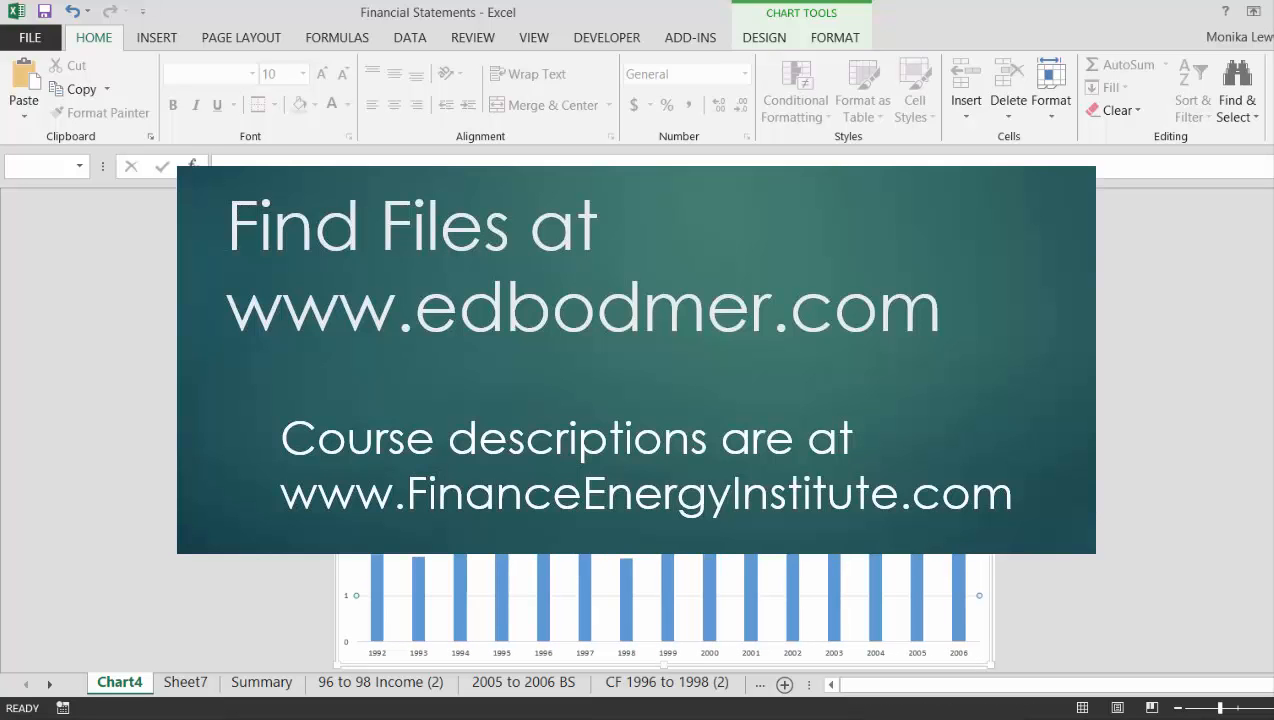
Advance the chart's combo box through Fuel Expense to Total Revenue less Logistics
{"action": "key", "text": "Return"}
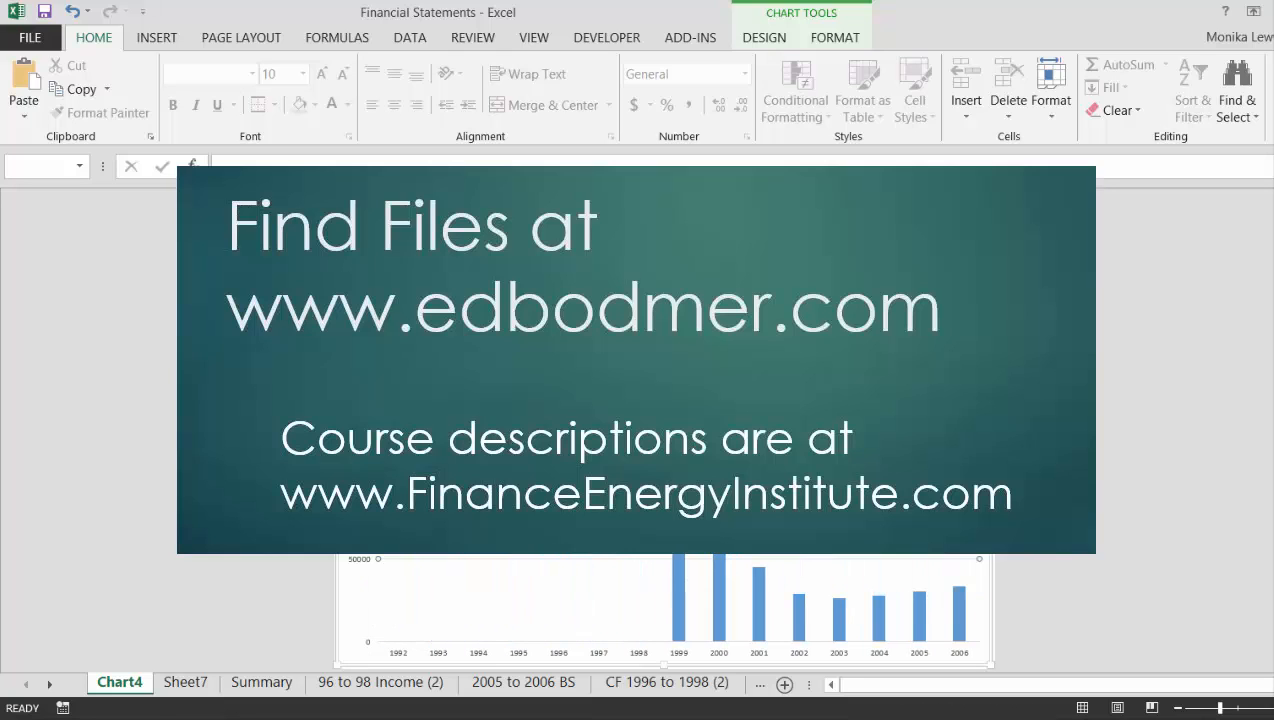
{"action": "left_click", "coordinate": [541, 201]}
{"action": "key", "text": "Down"}
{"action": "key", "text": "Return"}
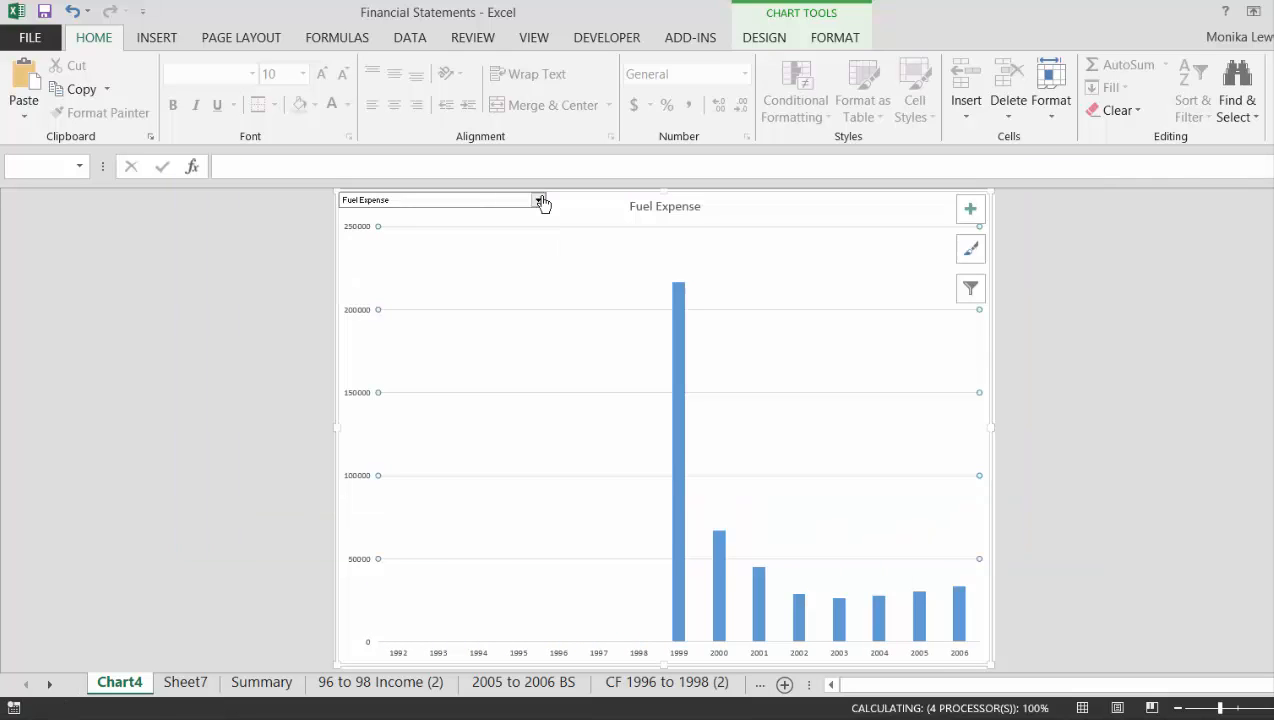
{"action": "left_click", "coordinate": [541, 201]}
{"action": "key", "text": "Down"}
{"action": "key", "text": "Return"}
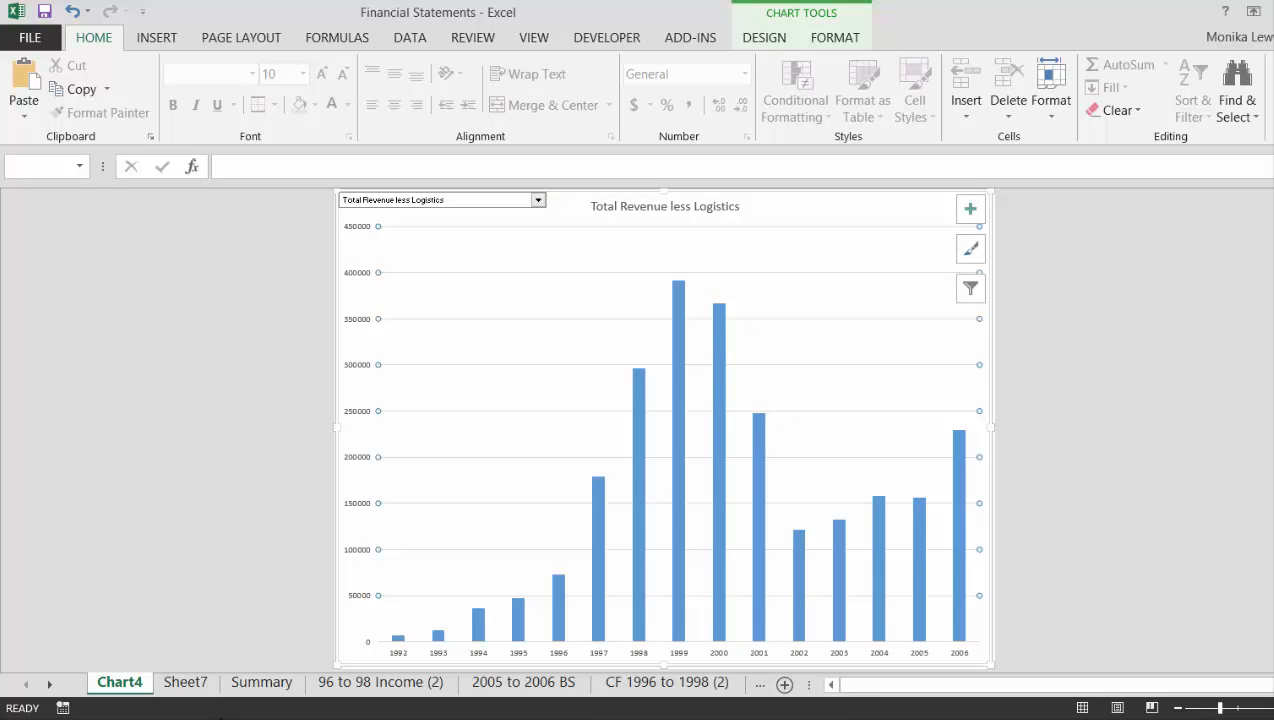
On Sheet7, draw a small spinner form control in G58, beside the code cell F58
{"action": "left_click", "coordinate": [185, 682]}
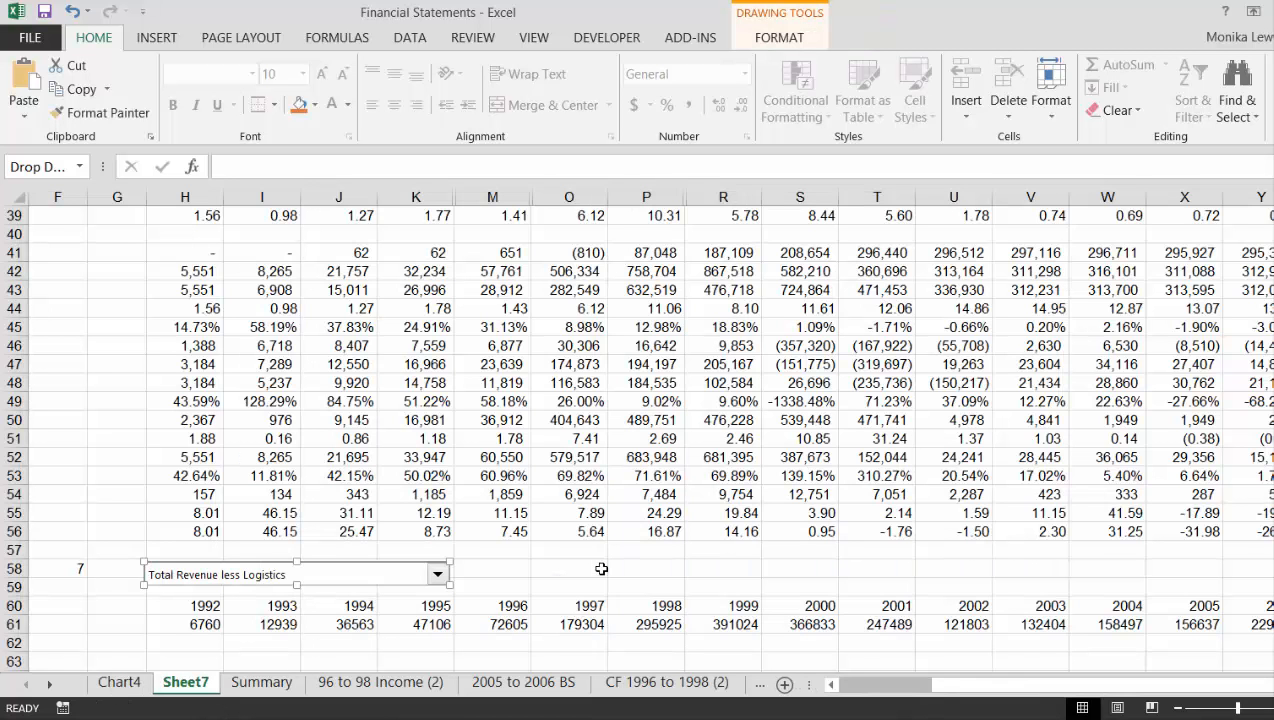
{"action": "left_click", "coordinate": [117, 566]}
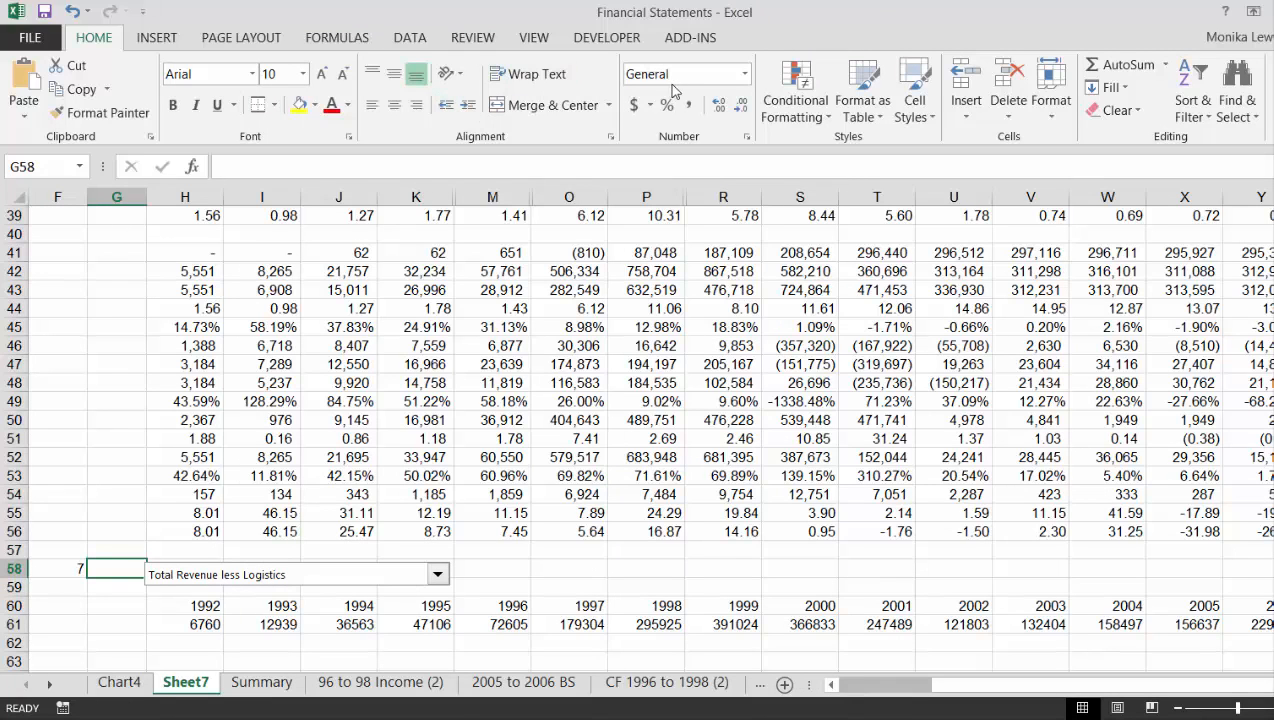
{"action": "left_click", "coordinate": [618, 38]}
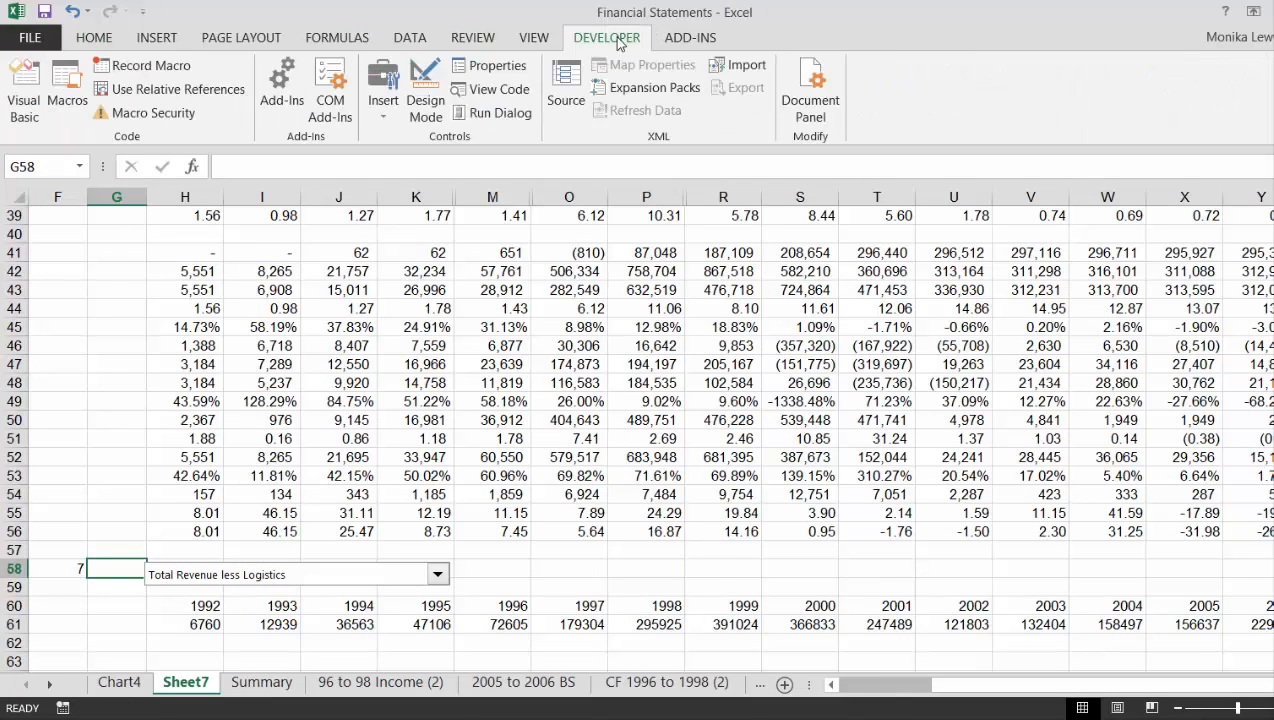
{"action": "left_click", "coordinate": [382, 95]}
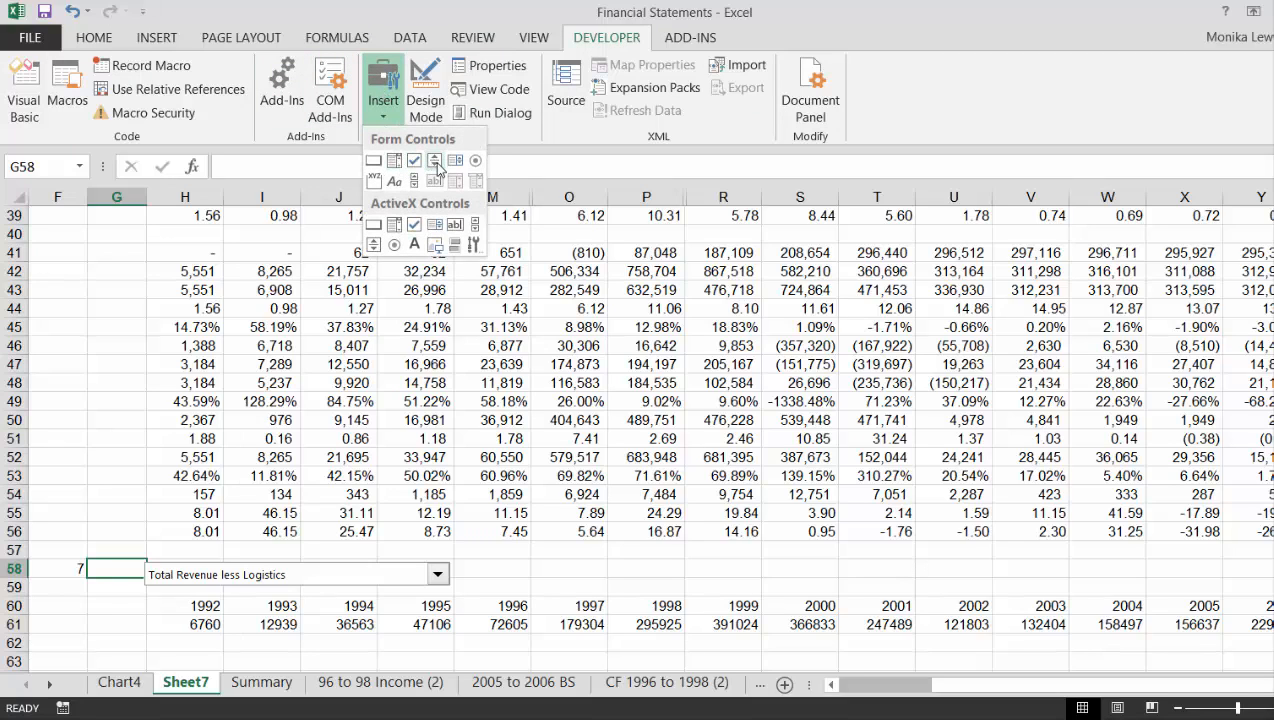
{"action": "left_click", "coordinate": [434, 161]}
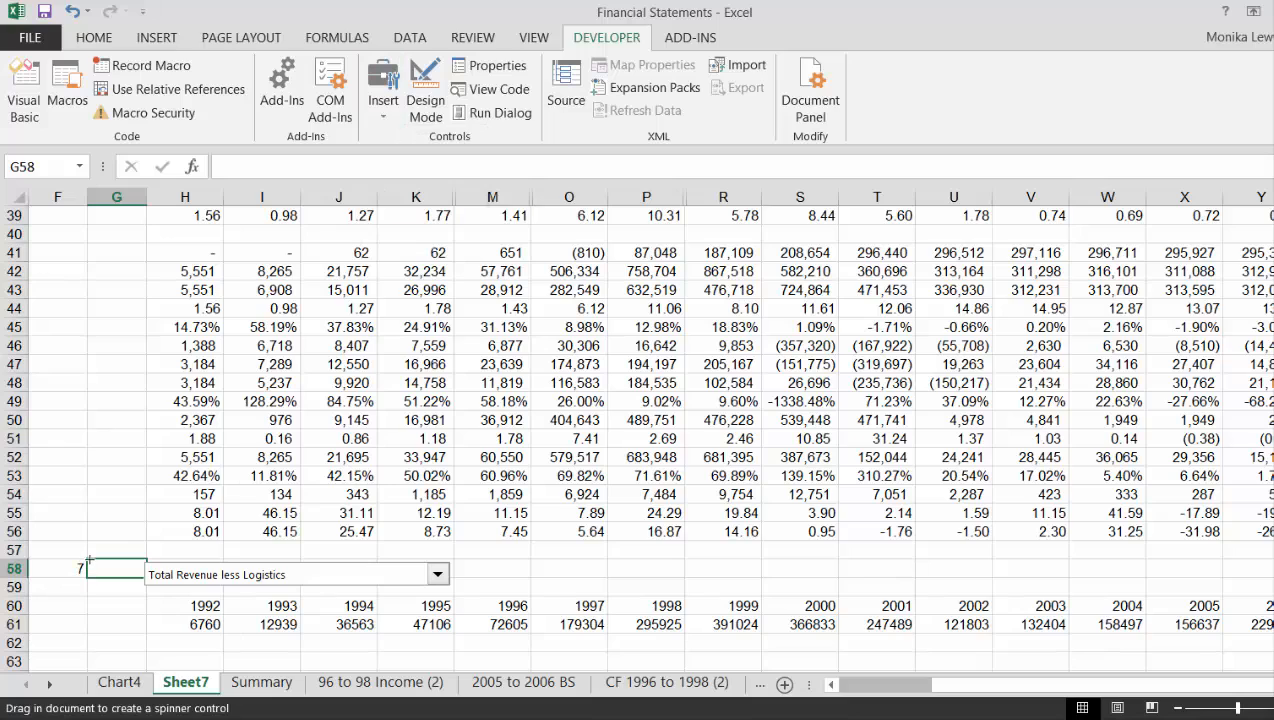
{"action": "left_click_drag", "start_coordinate": [88, 559], "coordinate": [113, 577]}
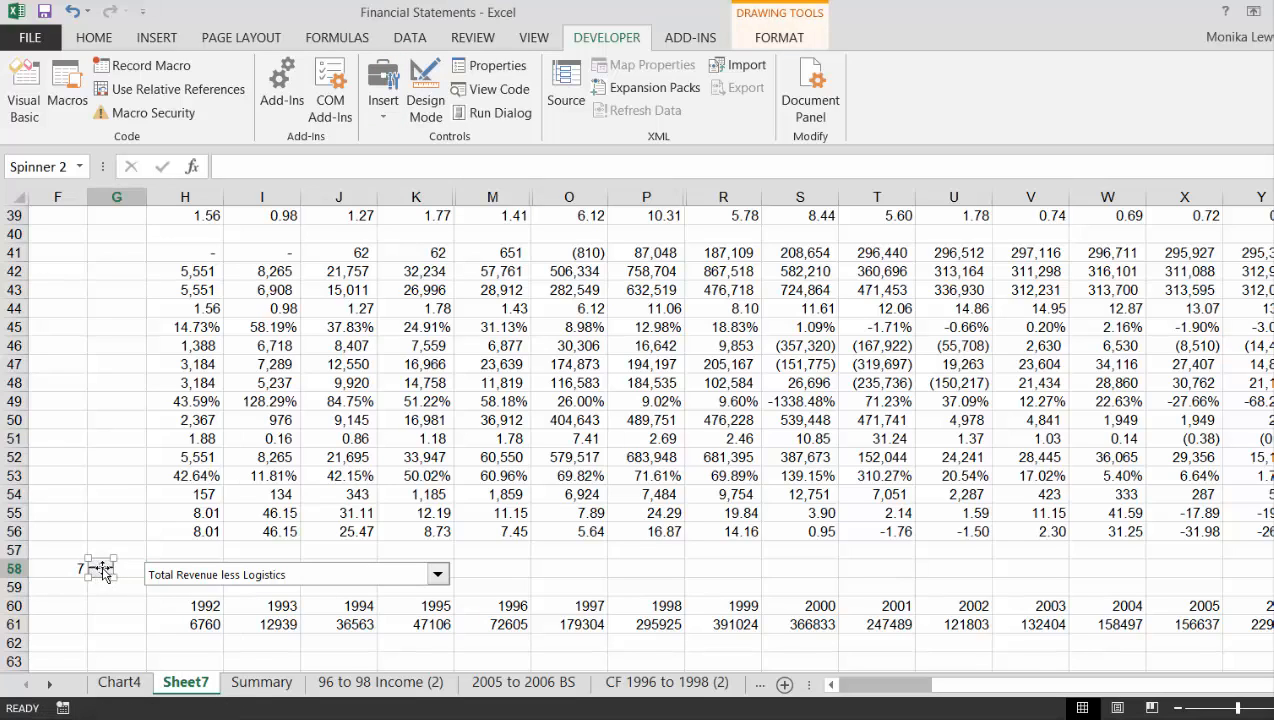
Set the new Sheet7 spinner's minimum value to 2 and its maximum value to 56
{"action": "right_click", "coordinate": [104, 568]}
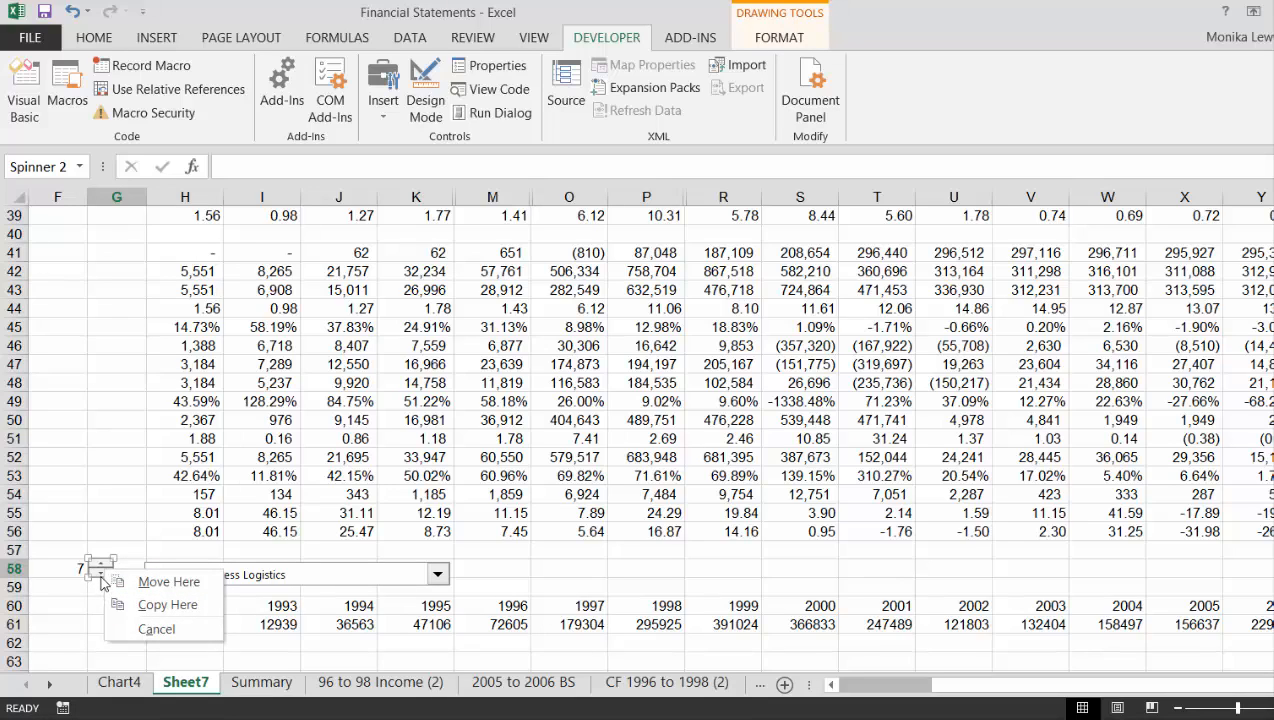
{"action": "key", "text": "Escape"}
{"action": "right_click", "coordinate": [100, 567]}
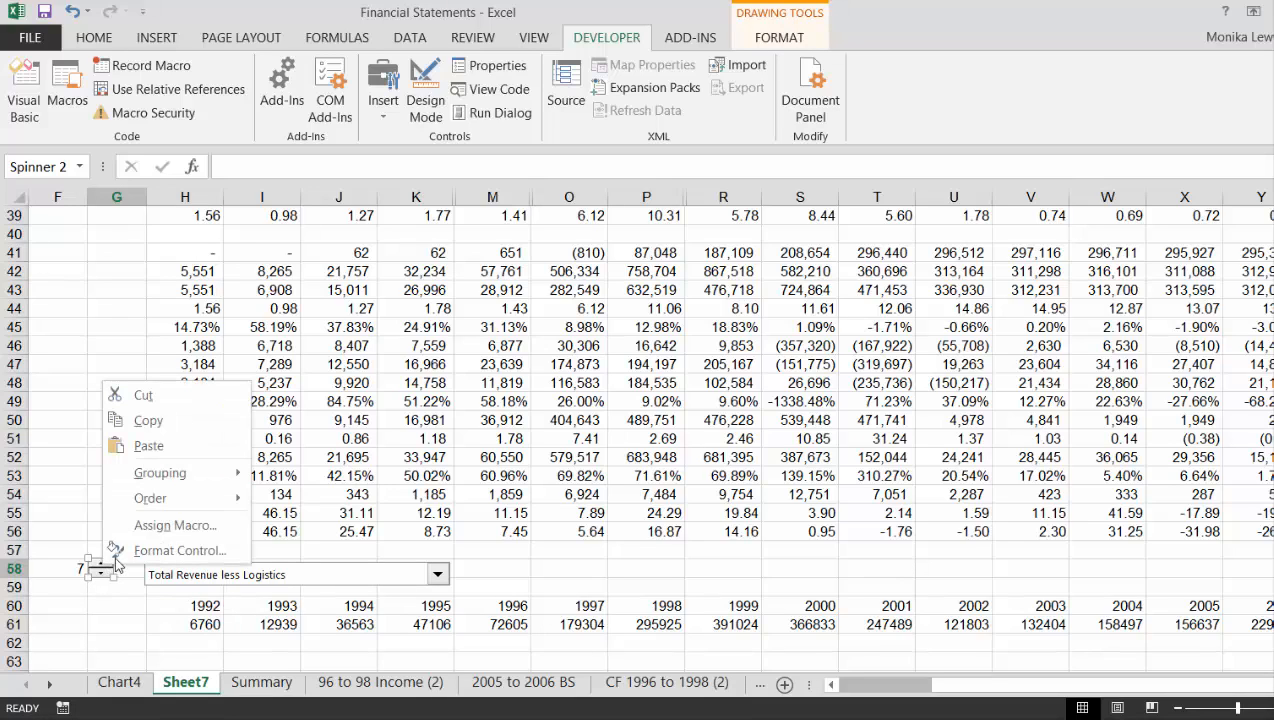
{"action": "left_click", "coordinate": [165, 553]}
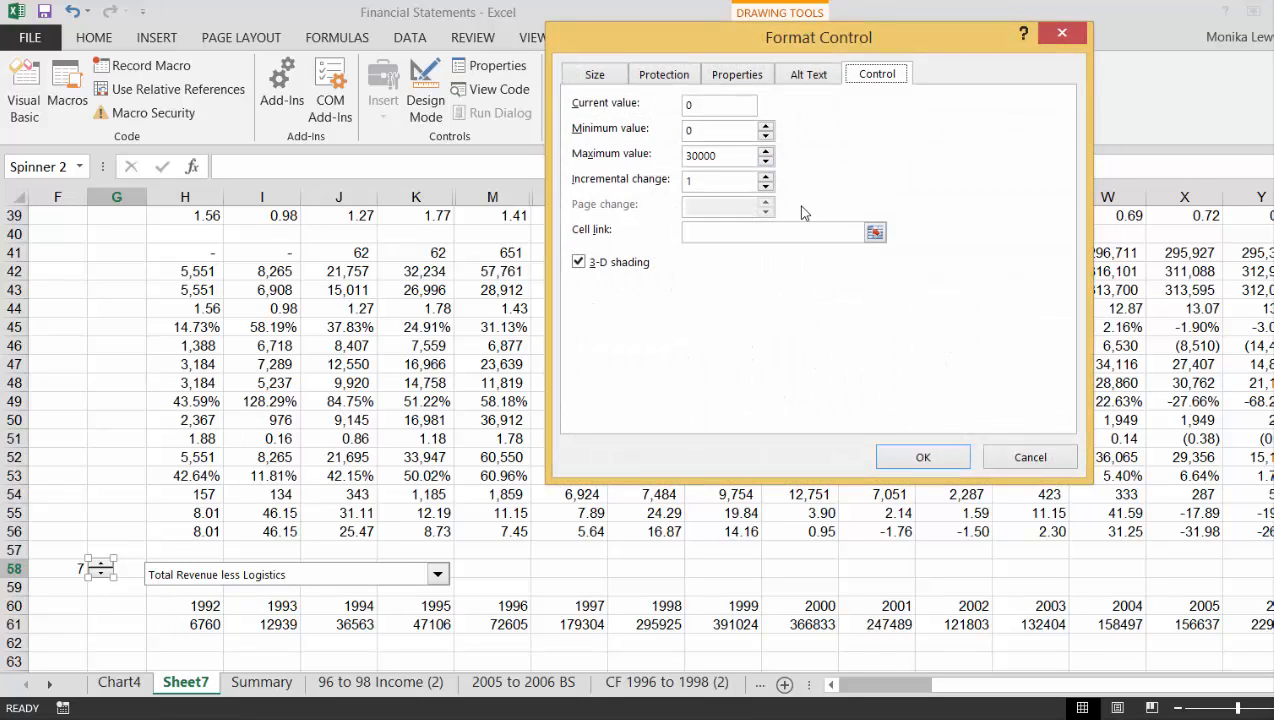
{"action": "left_click", "coordinate": [736, 135]}
Link the spinner to the code cell Sheet7!$F$58 and apply the control settings
{"action": "left_click", "coordinate": [875, 233]}
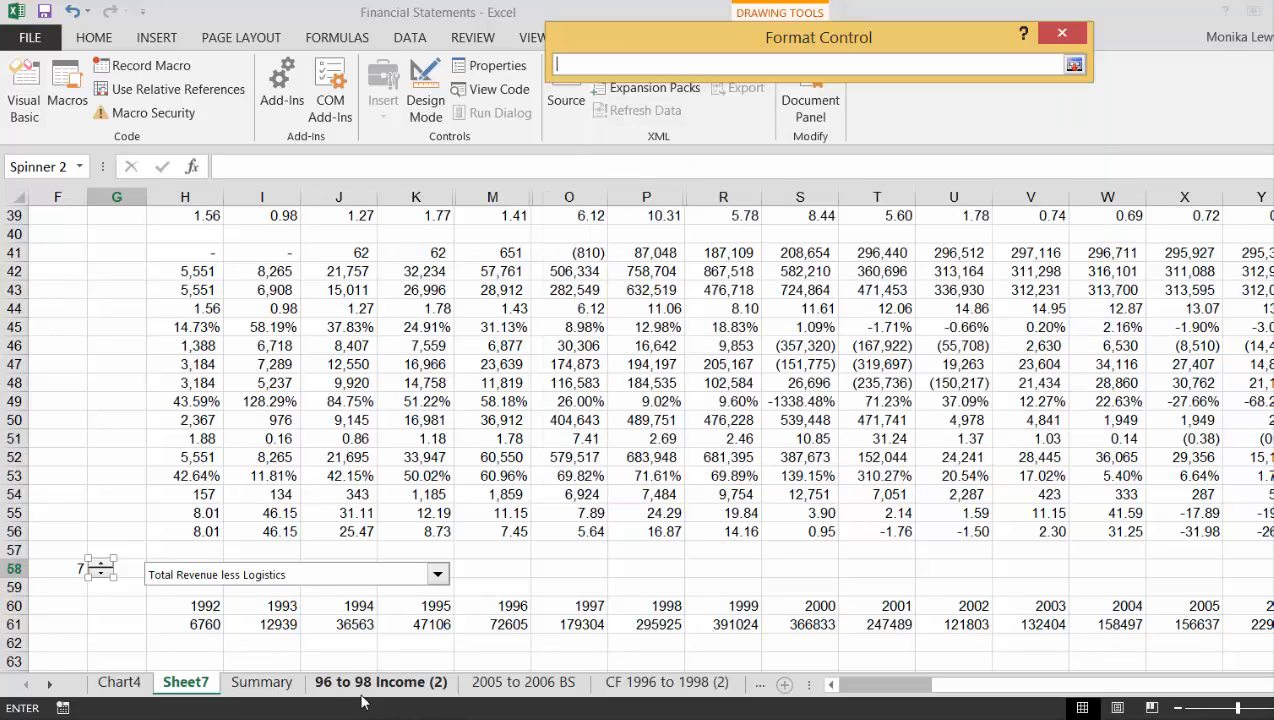
{"action": "left_click", "coordinate": [284, 688]}
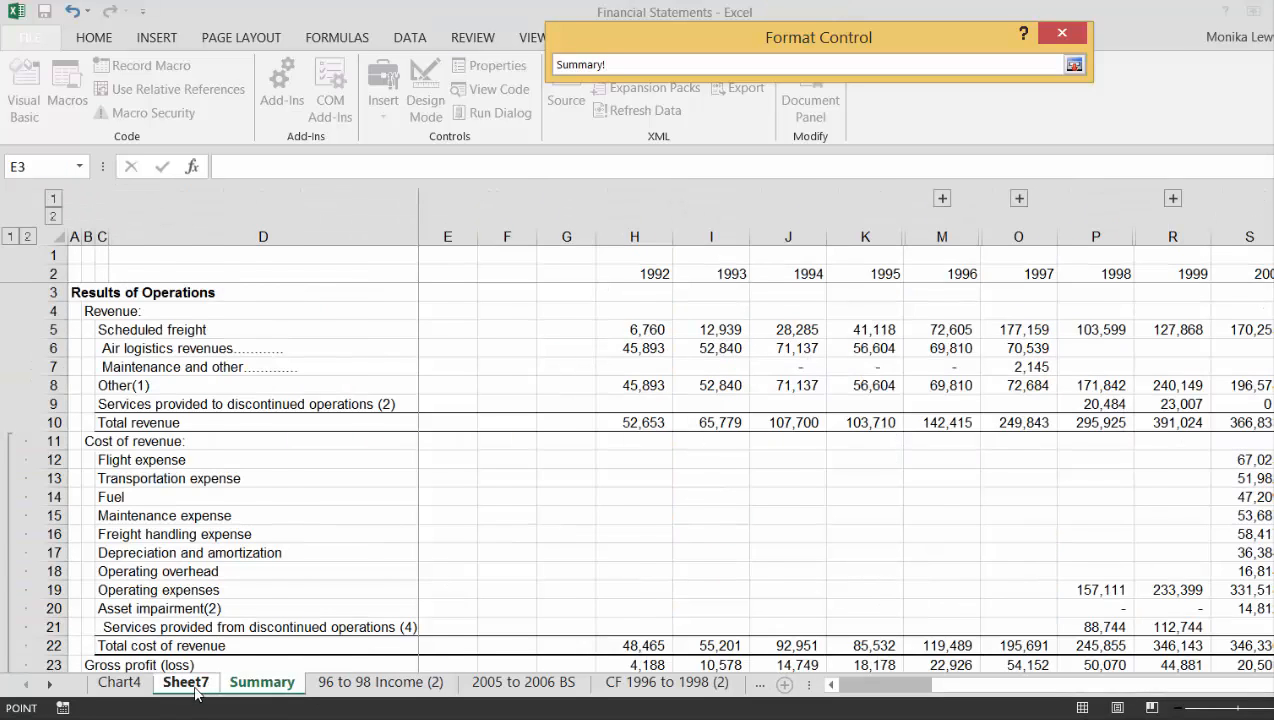
{"action": "left_click", "coordinate": [186, 682]}
{"action": "left_click", "coordinate": [63, 568]}
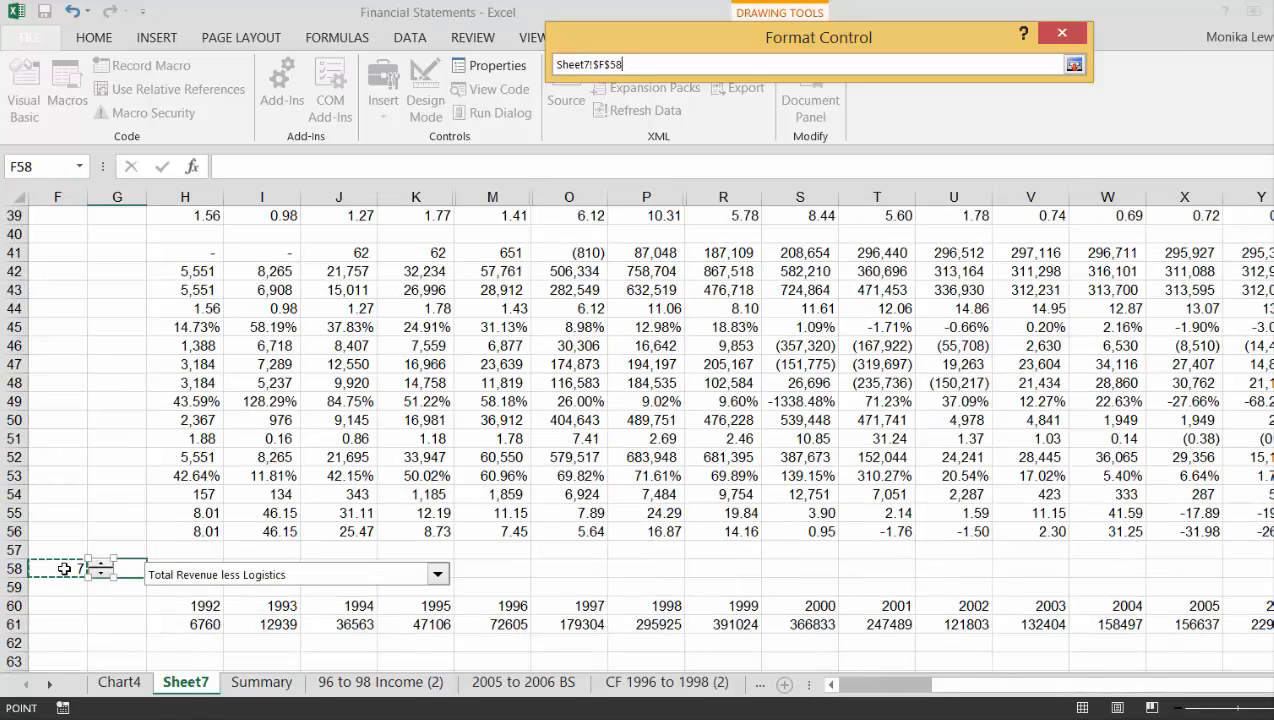
{"action": "key", "text": "Return"}
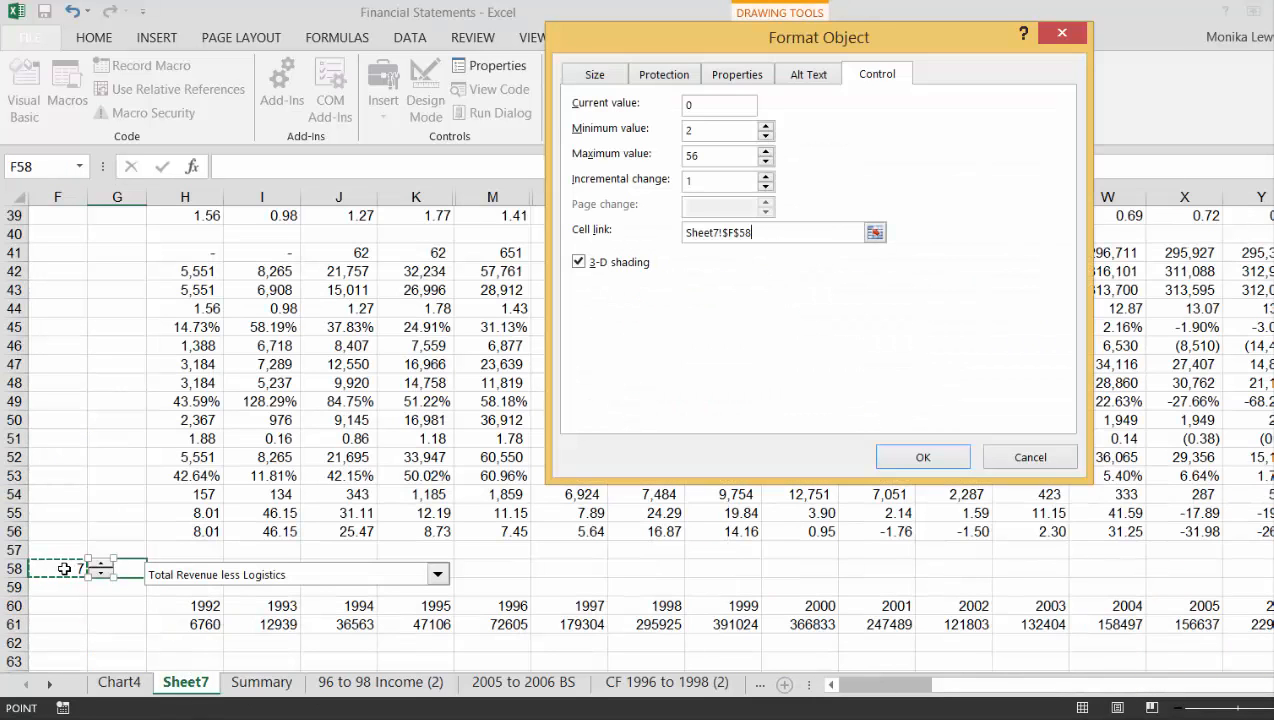
{"action": "left_click", "coordinate": [918, 457]}
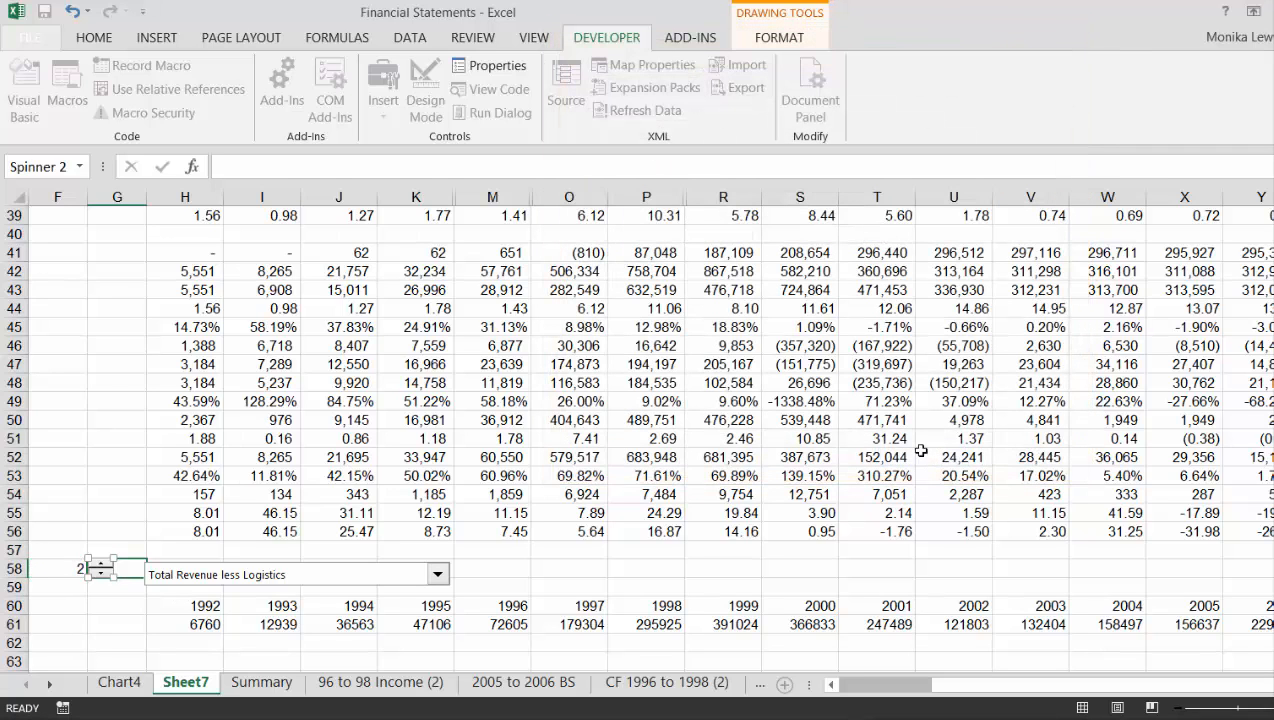
{"action": "left_click", "coordinate": [306, 516]}
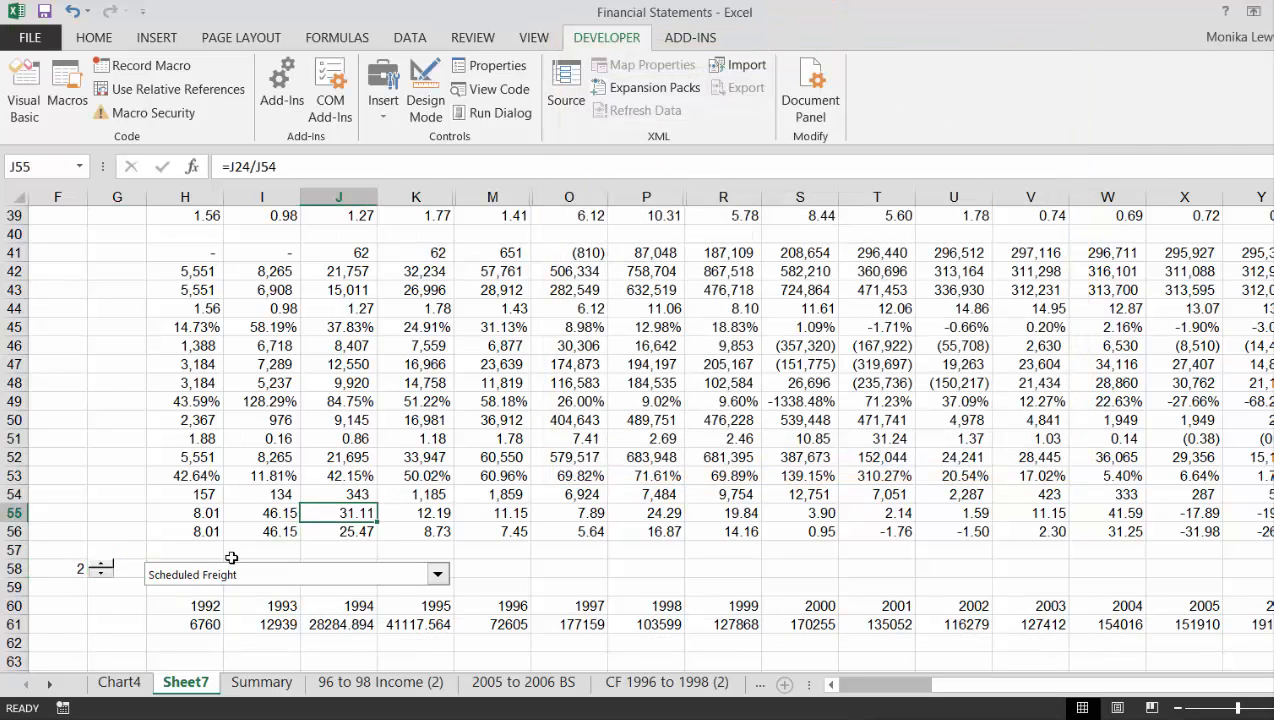
Copy the spinner from Sheet7 onto Chart4 and place it just right of the chart title
{"action": "right_click", "coordinate": [101, 568]}
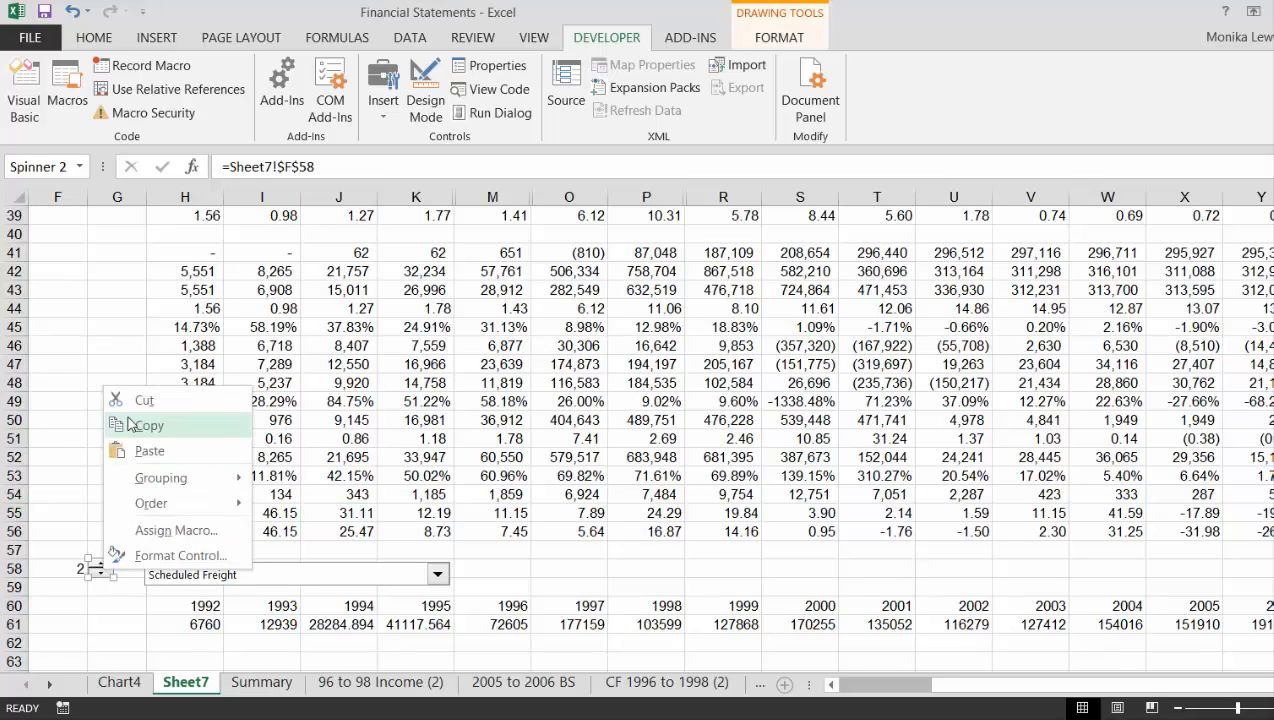
{"action": "left_click", "coordinate": [130, 427]}
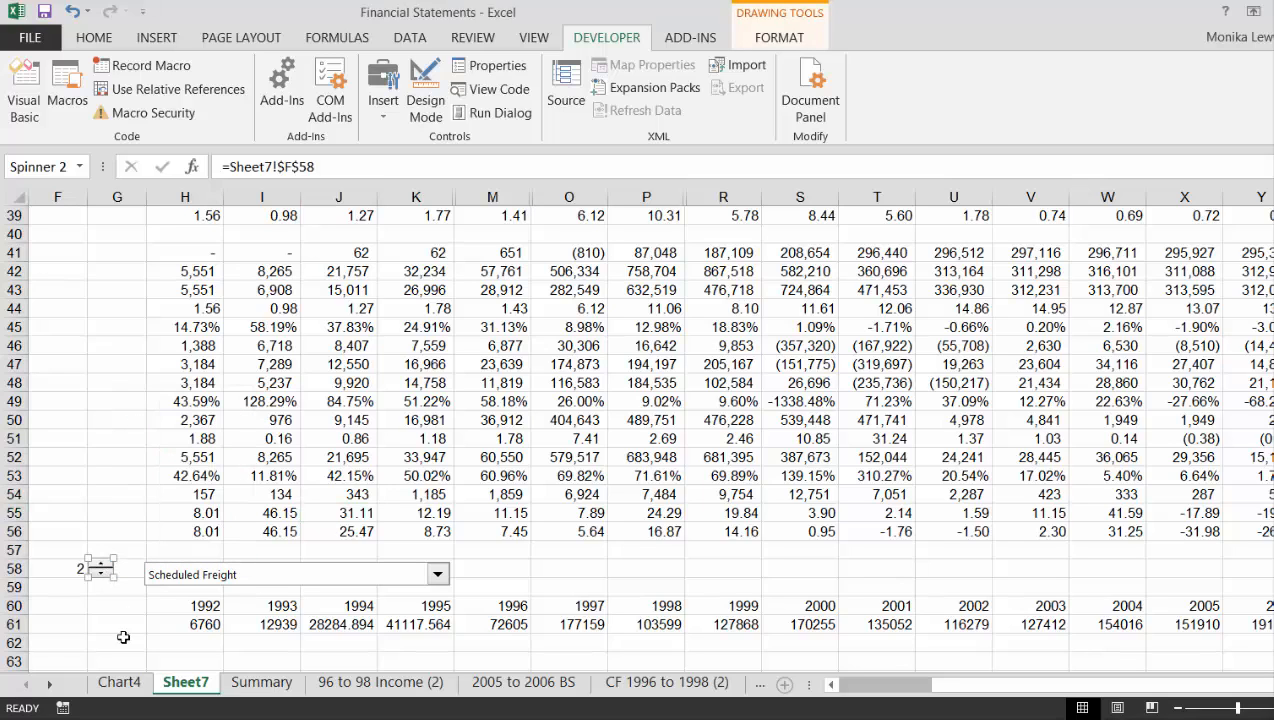
{"action": "left_click", "coordinate": [124, 685]}
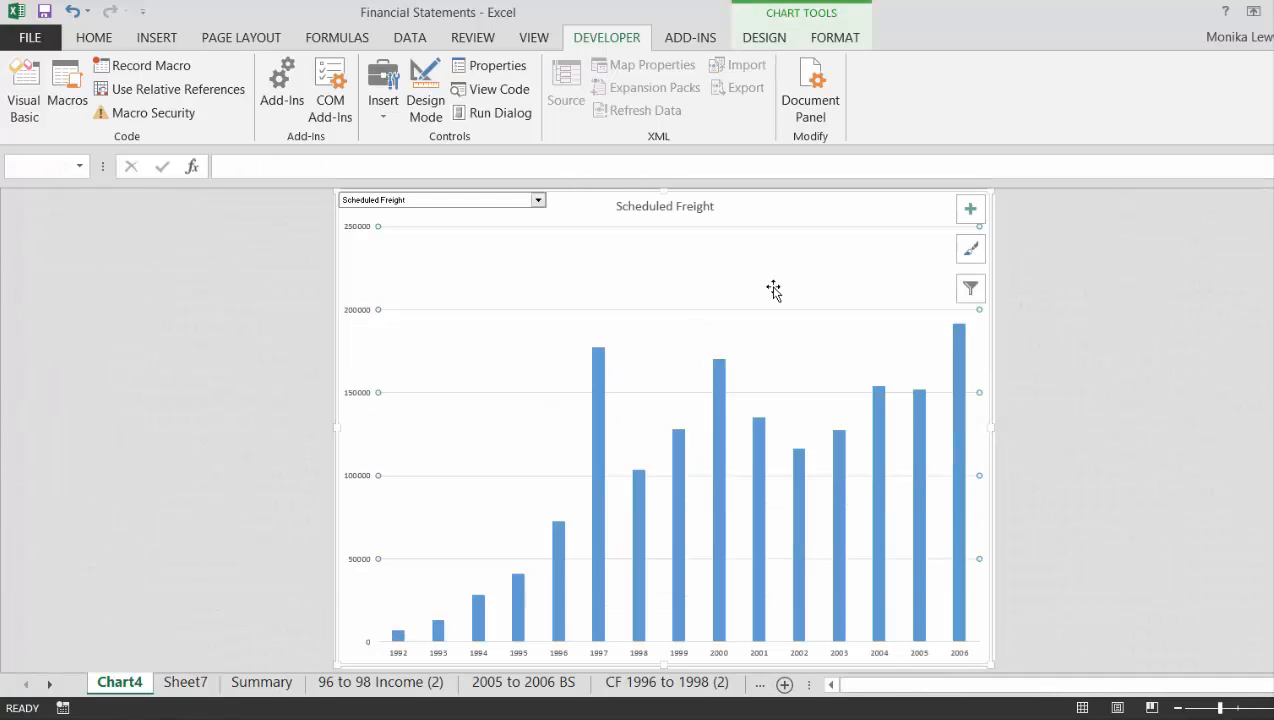
{"action": "key", "text": "ctrl+v"}
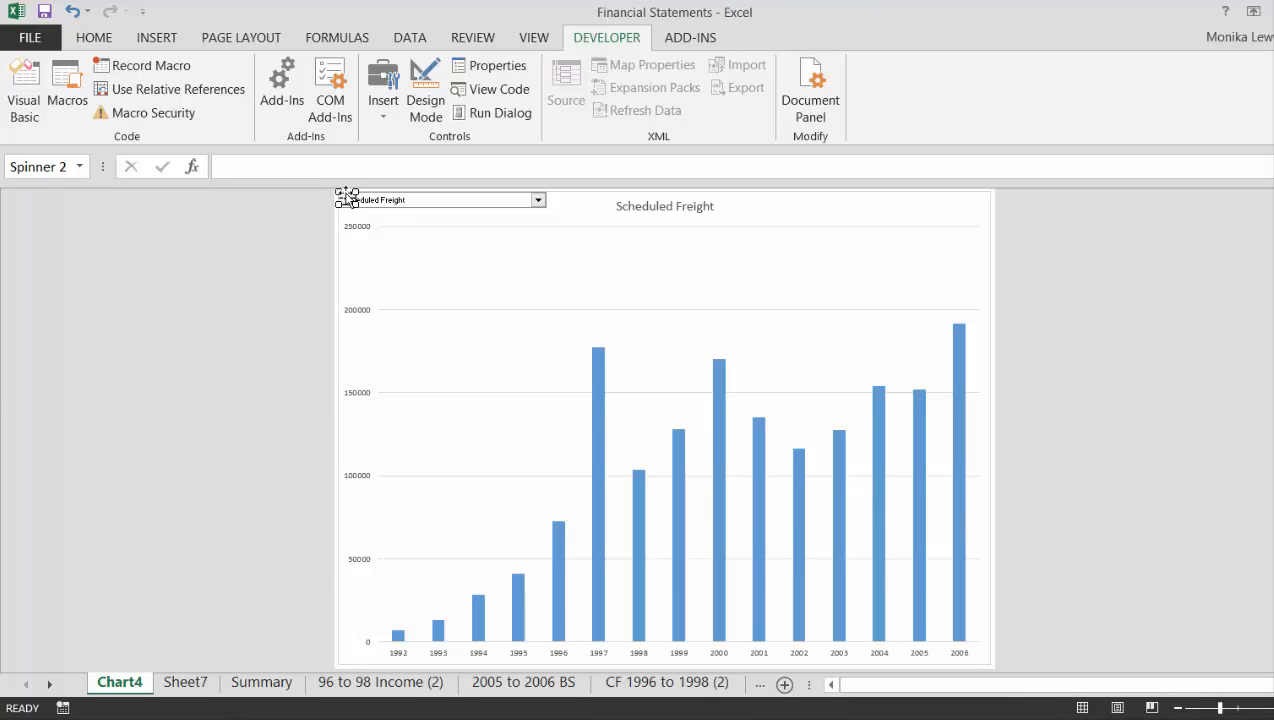
{"action": "left_click_drag", "start_coordinate": [389, 191], "coordinate": [726, 219]}
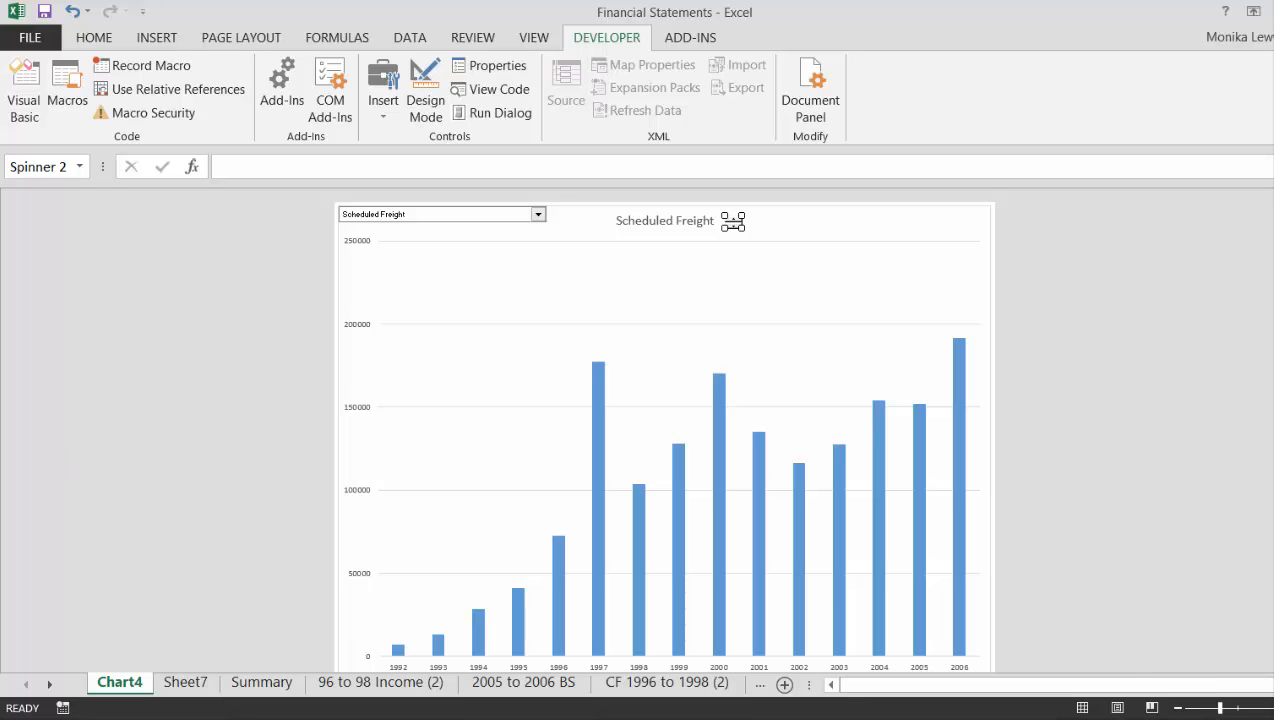
{"action": "scroll", "coordinate": [661, 428], "scroll_direction": "down", "scroll_amount": 1}
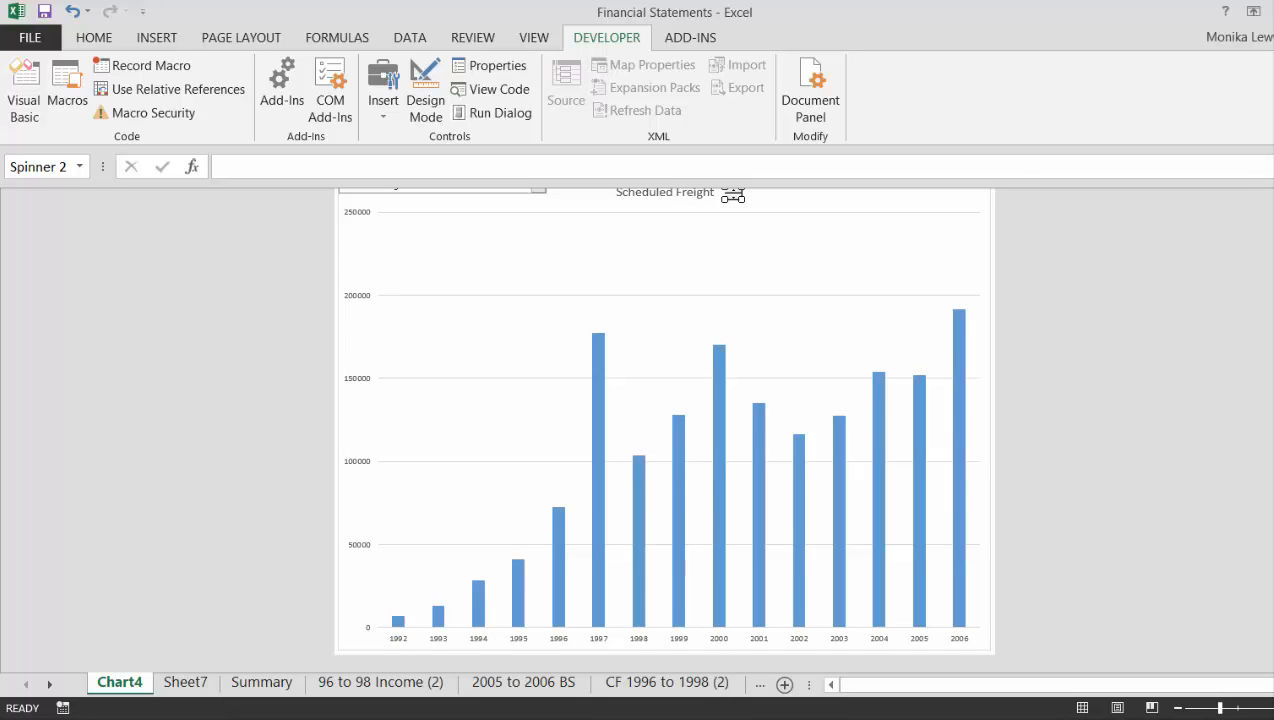
{"action": "scroll", "coordinate": [661, 427], "scroll_direction": "up", "scroll_amount": 1}
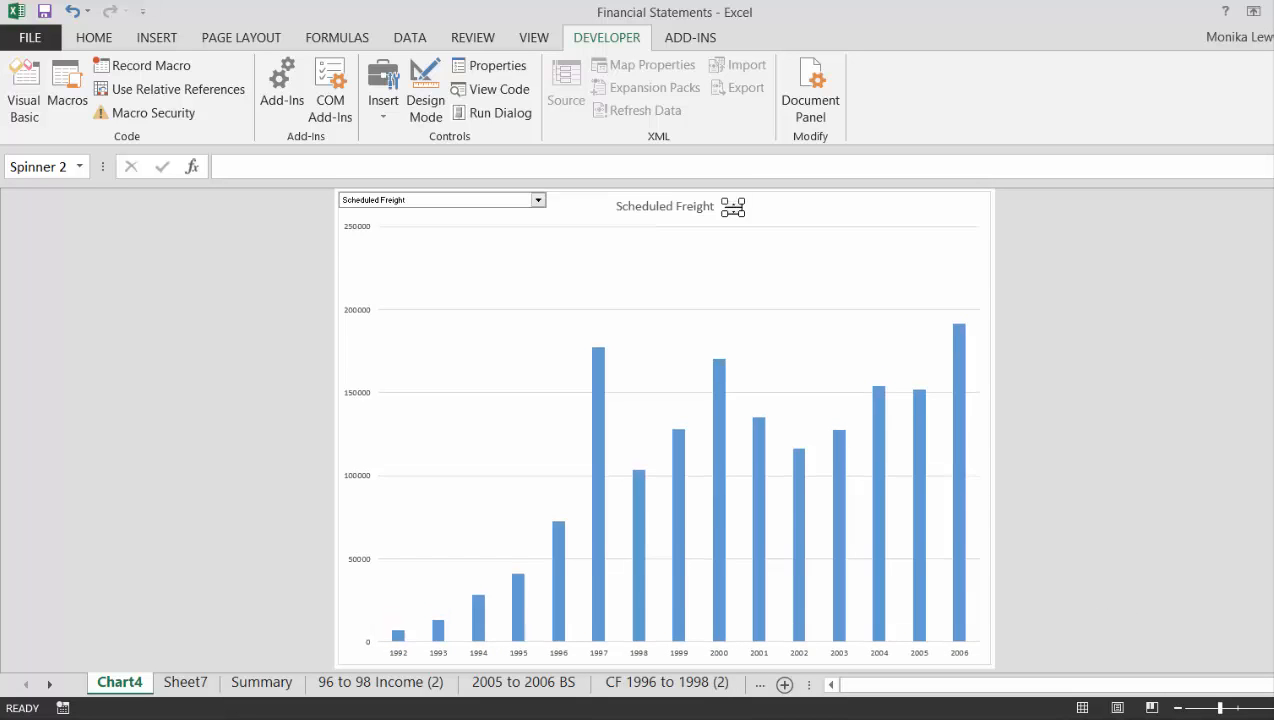
{"action": "left_click", "coordinate": [828, 256]}
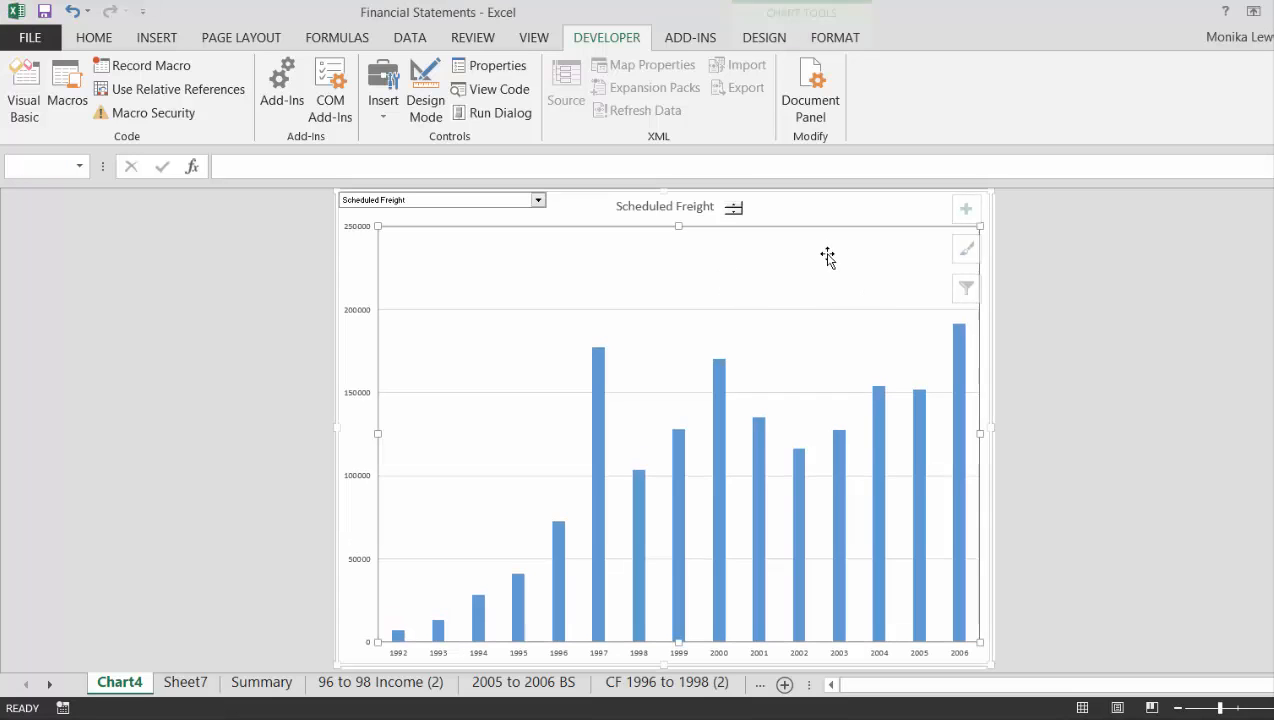
Test the chart's spinner by advancing from Block Hours through the freight revenue and fuel expense ratios to Revenue per Hour
{"action": "left_click", "coordinate": [735, 209]}
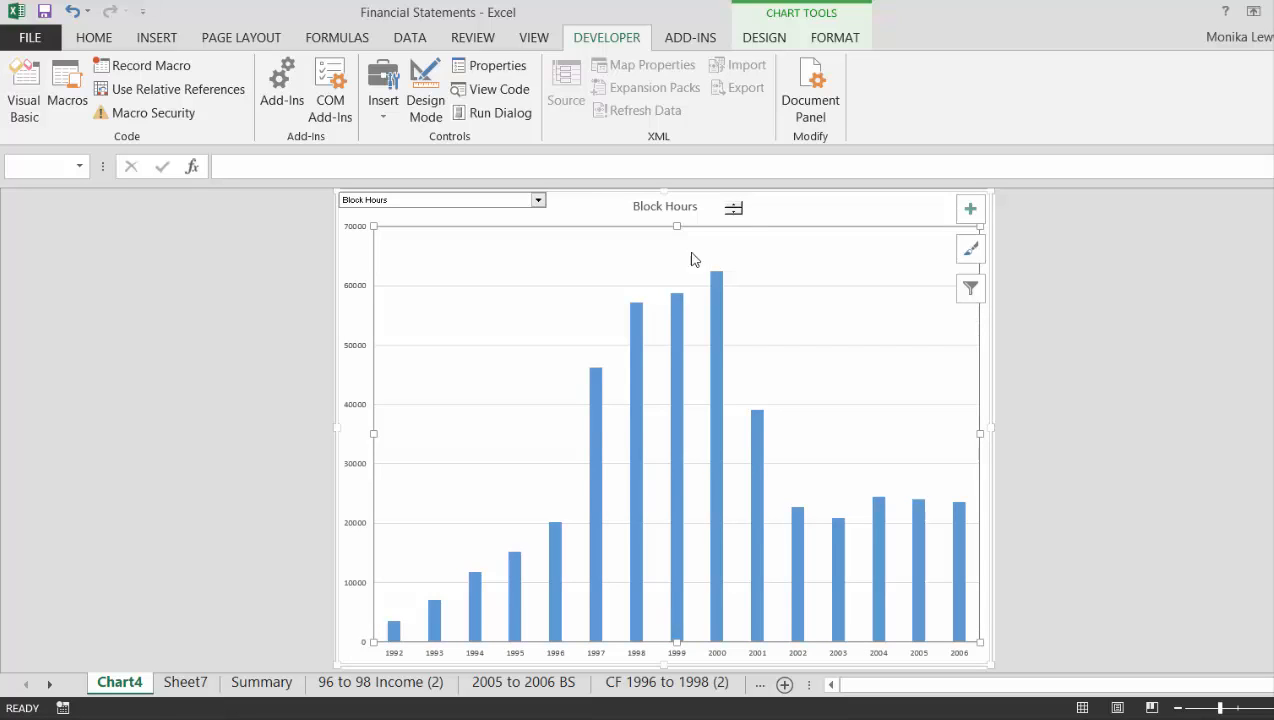
{"action": "left_click", "coordinate": [734, 209]}
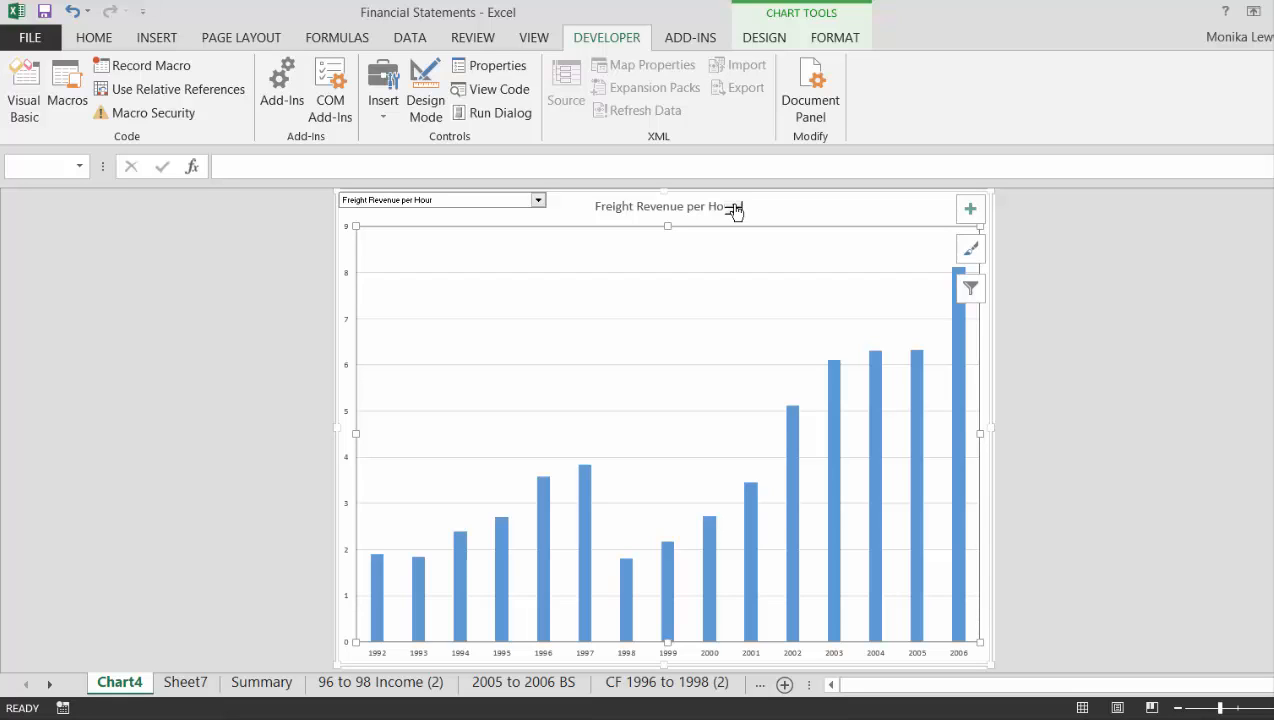
{"action": "key", "text": "Down"}
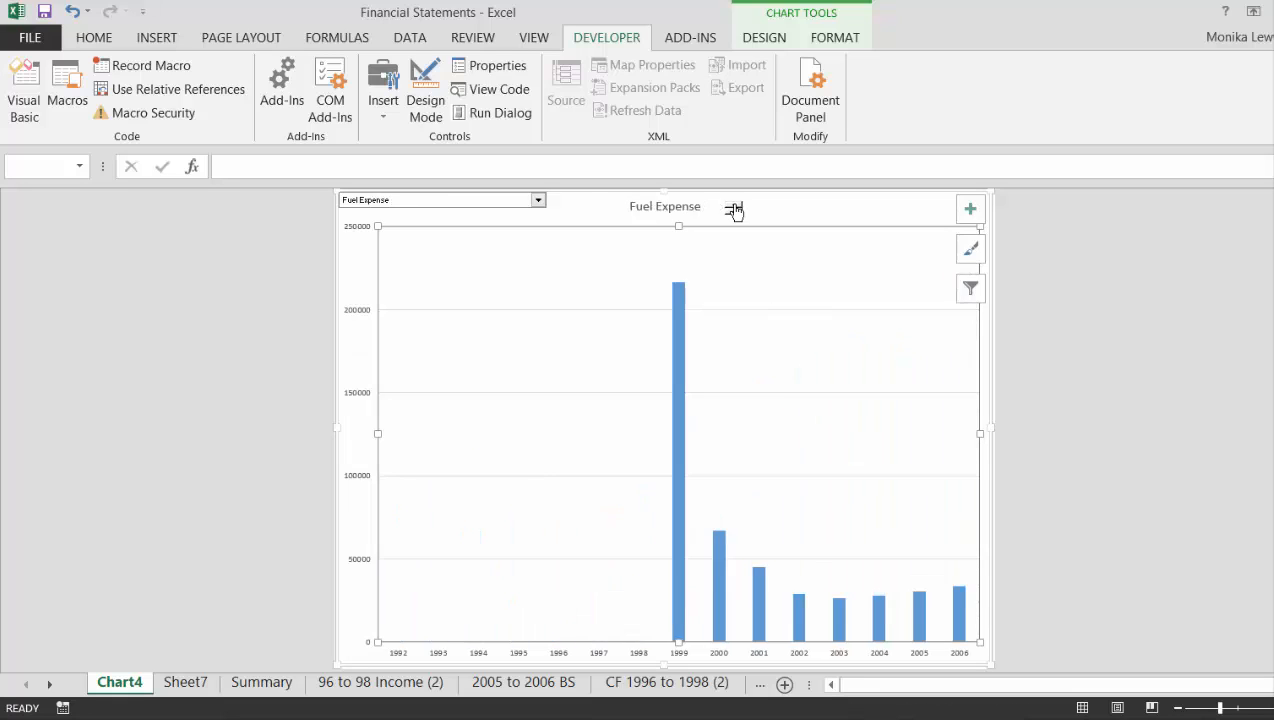
{"action": "key", "text": "Down"}
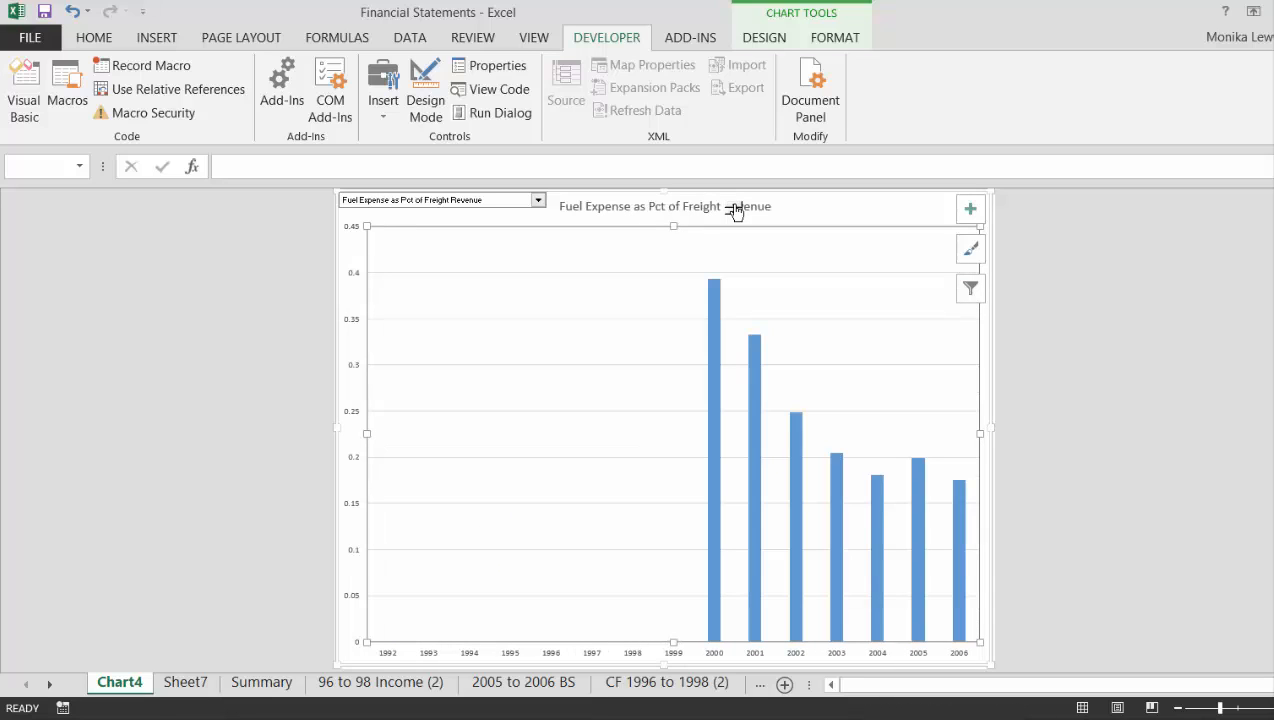
{"action": "key", "text": "Down"}
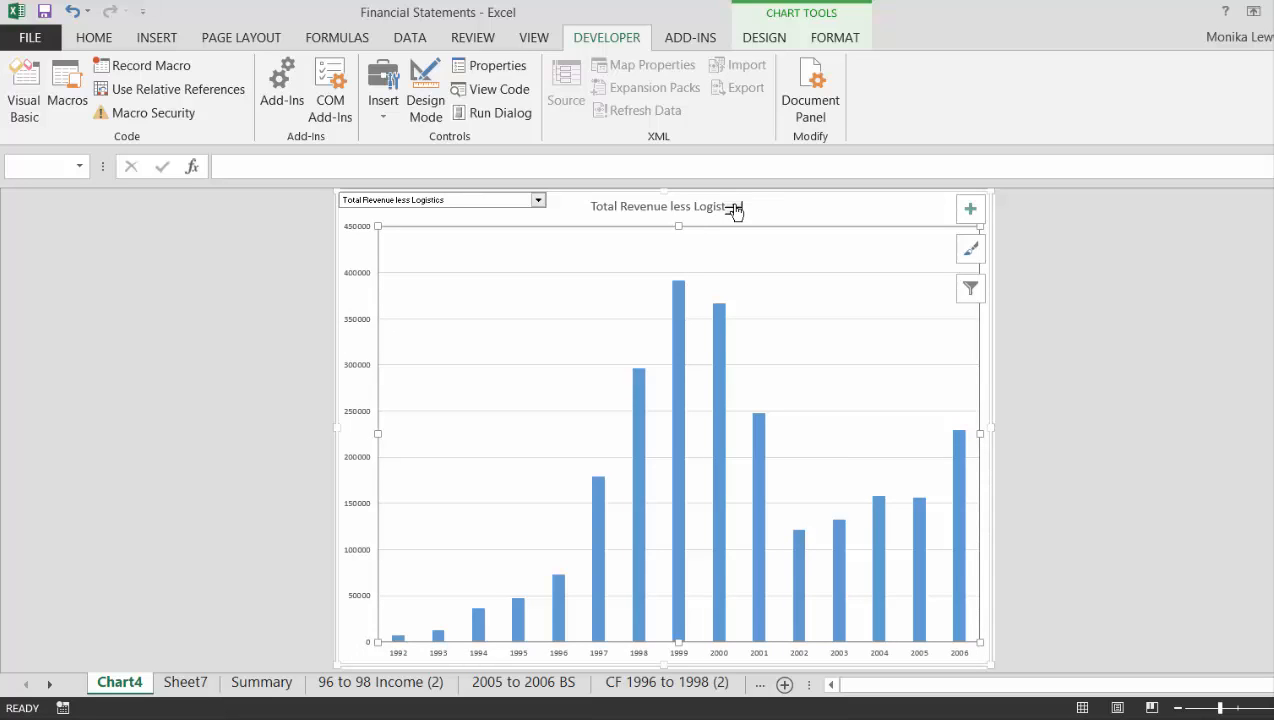
{"action": "key", "text": "Down"}
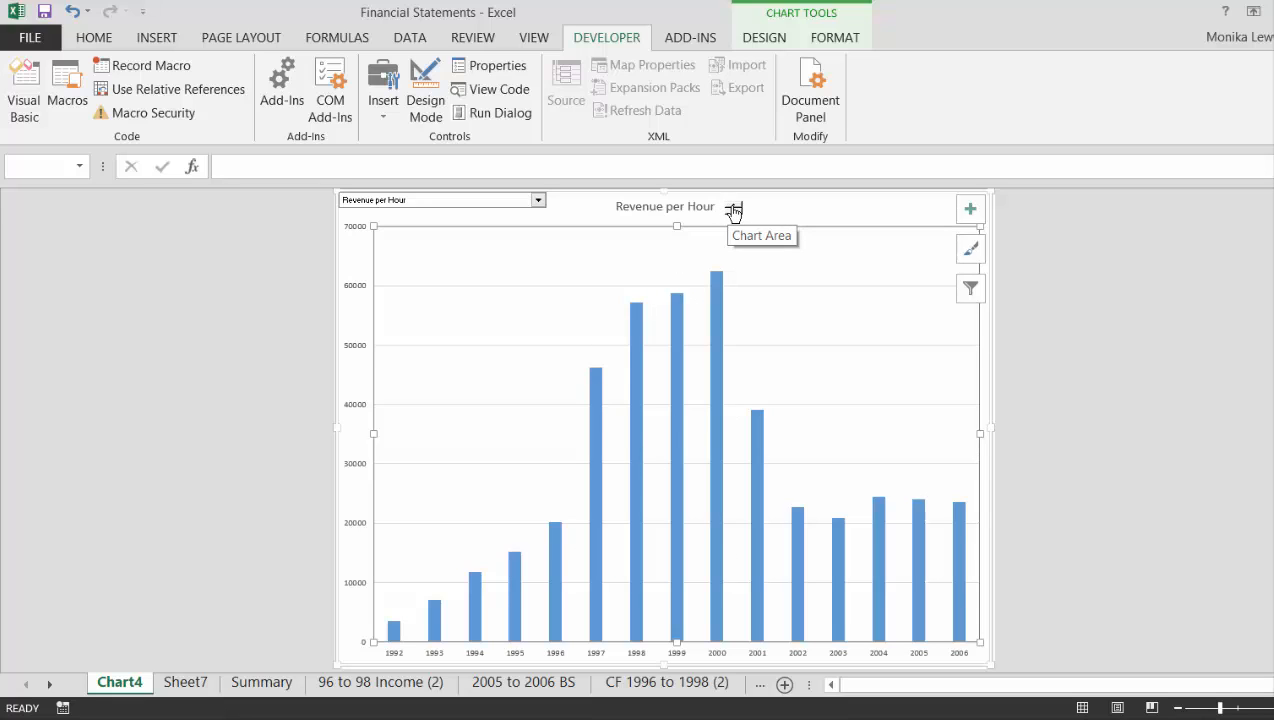
Advance the chart's spinner from Total Revenue per Hour through Chargable Weight and Reported EBITDA to Computed EBITDA
{"action": "left_click", "coordinate": [733, 210]}
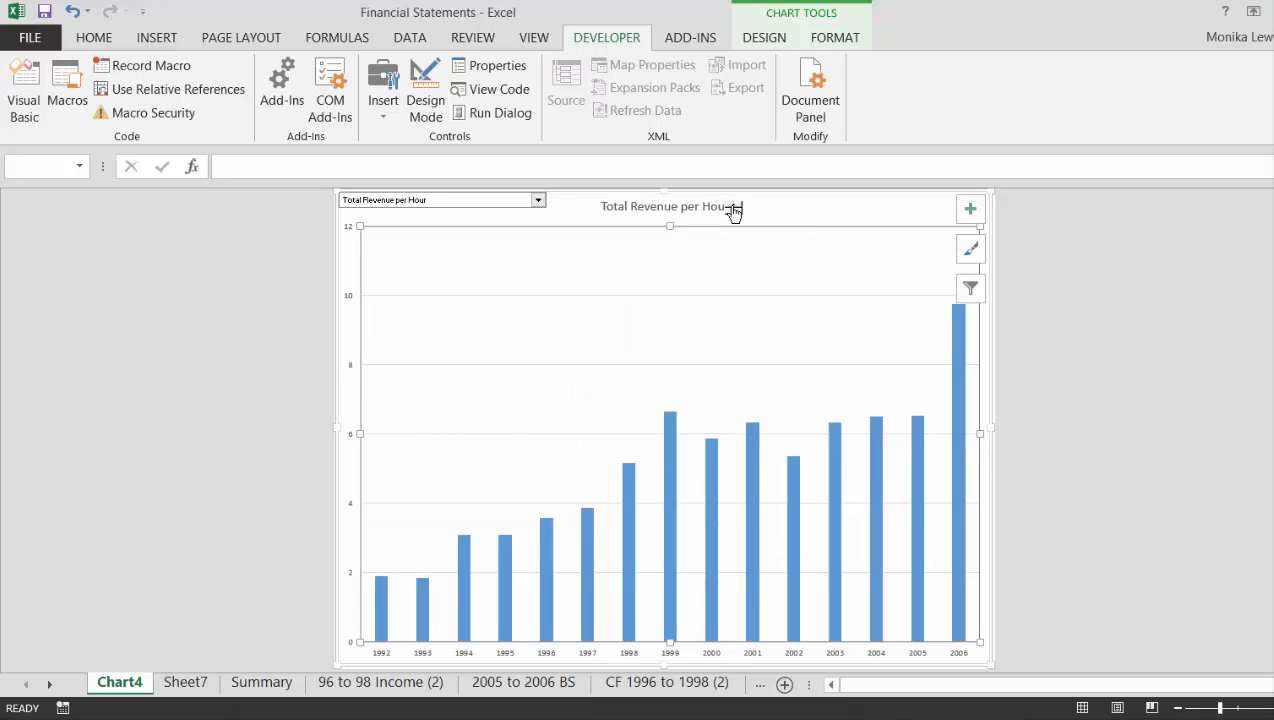
{"action": "left_click", "coordinate": [733, 210]}
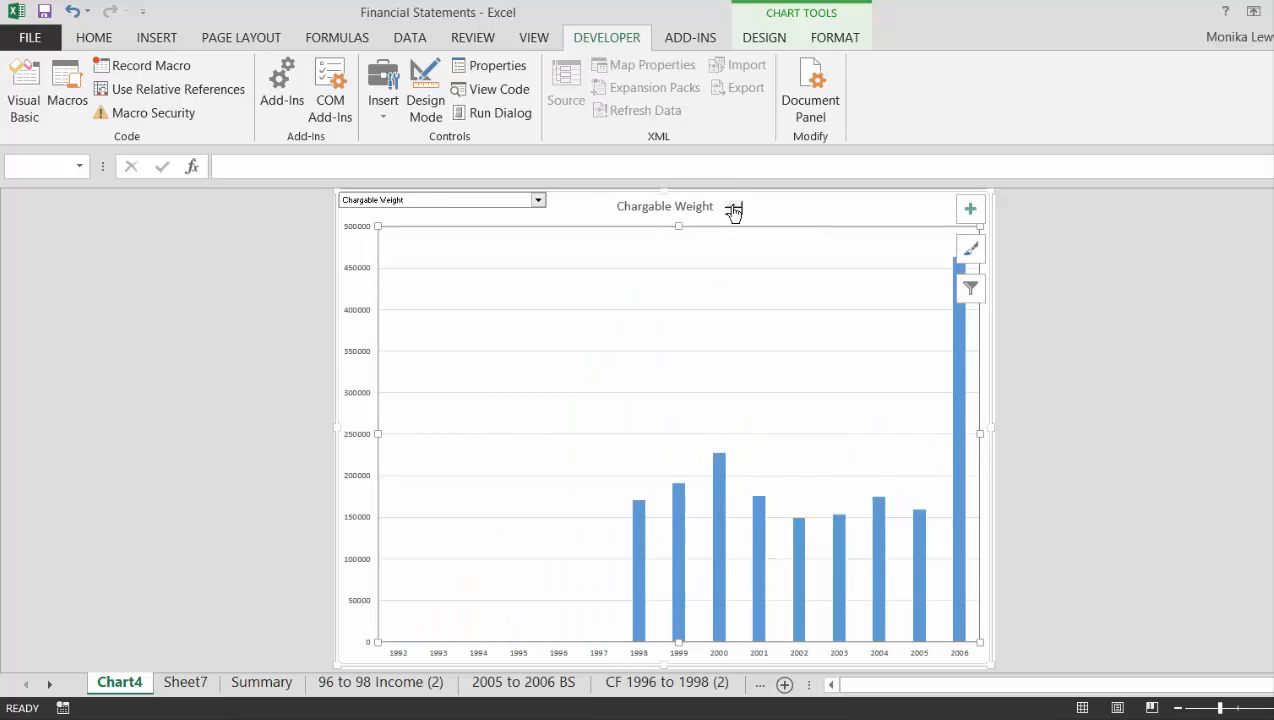
{"action": "left_click", "coordinate": [733, 210]}
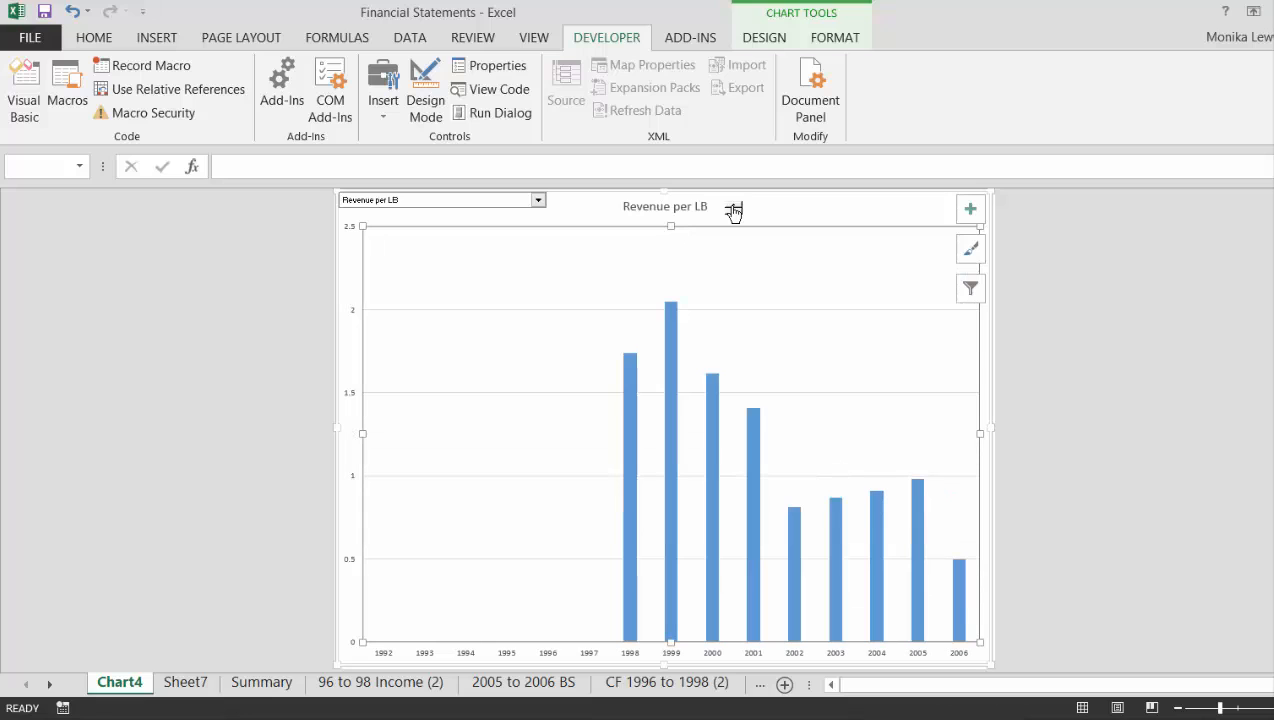
{"action": "left_click", "coordinate": [733, 210]}
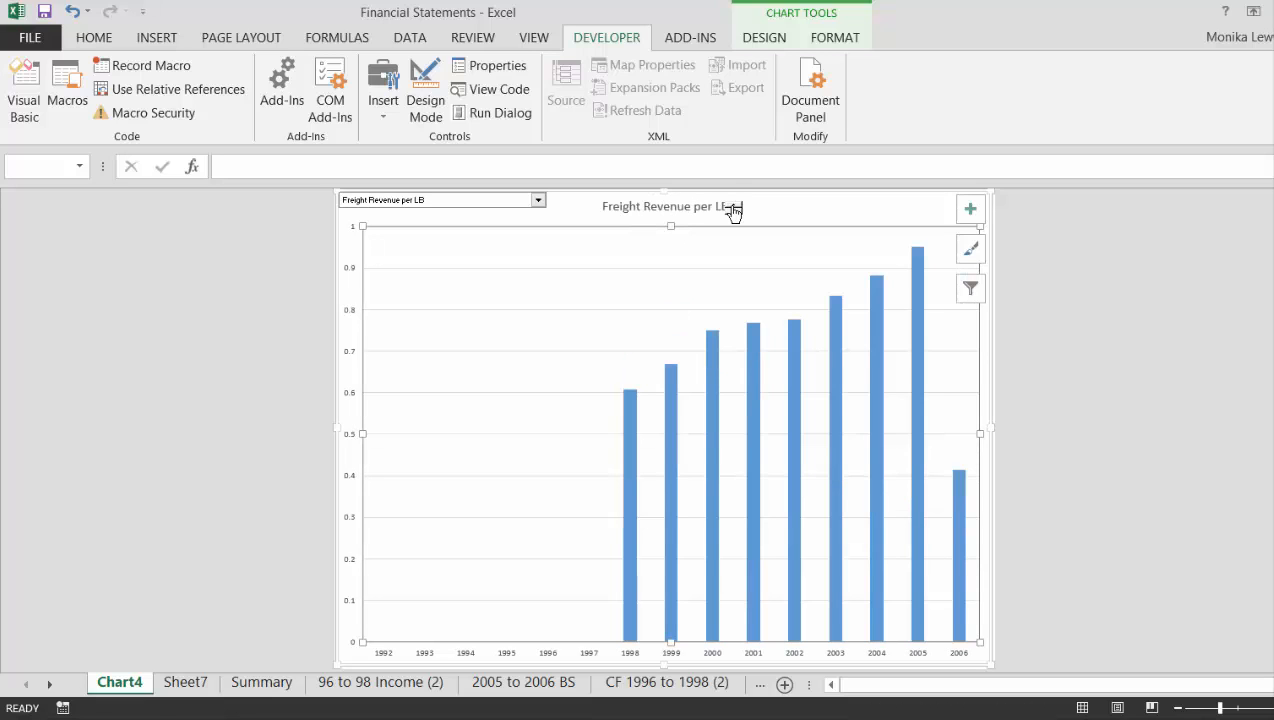
{"action": "left_click", "coordinate": [733, 210]}
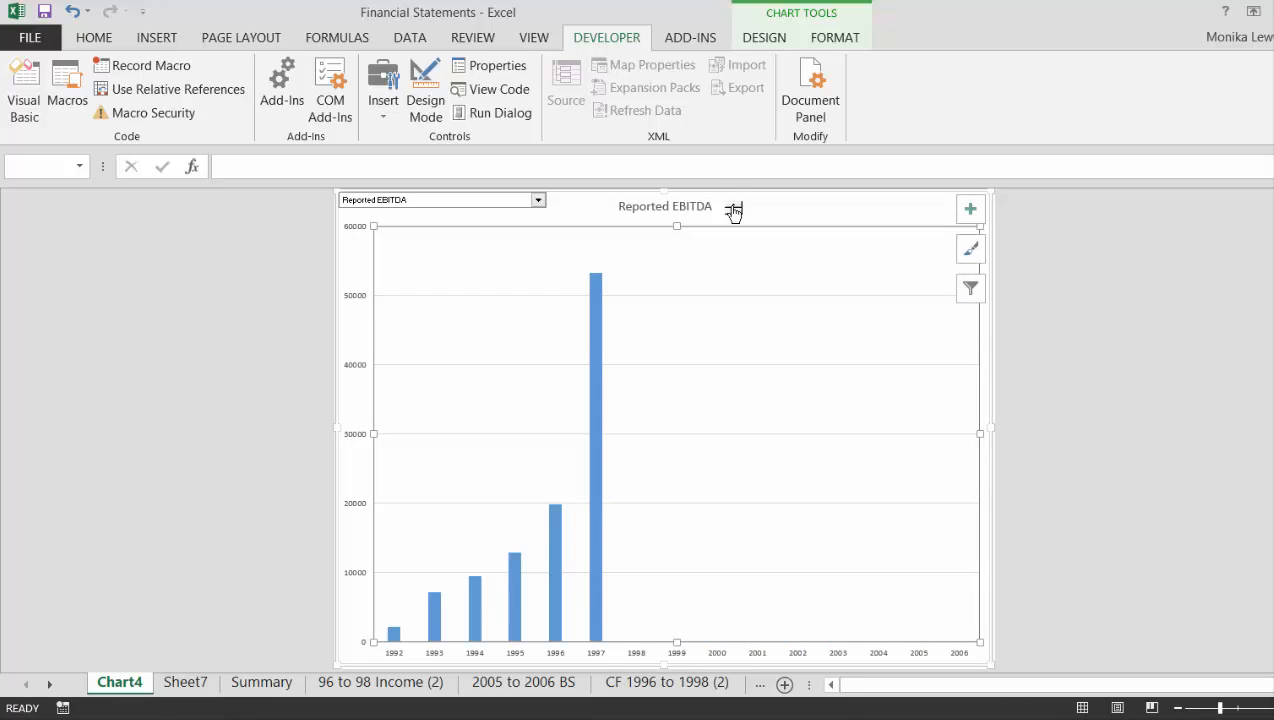
{"action": "left_click", "coordinate": [733, 210]}
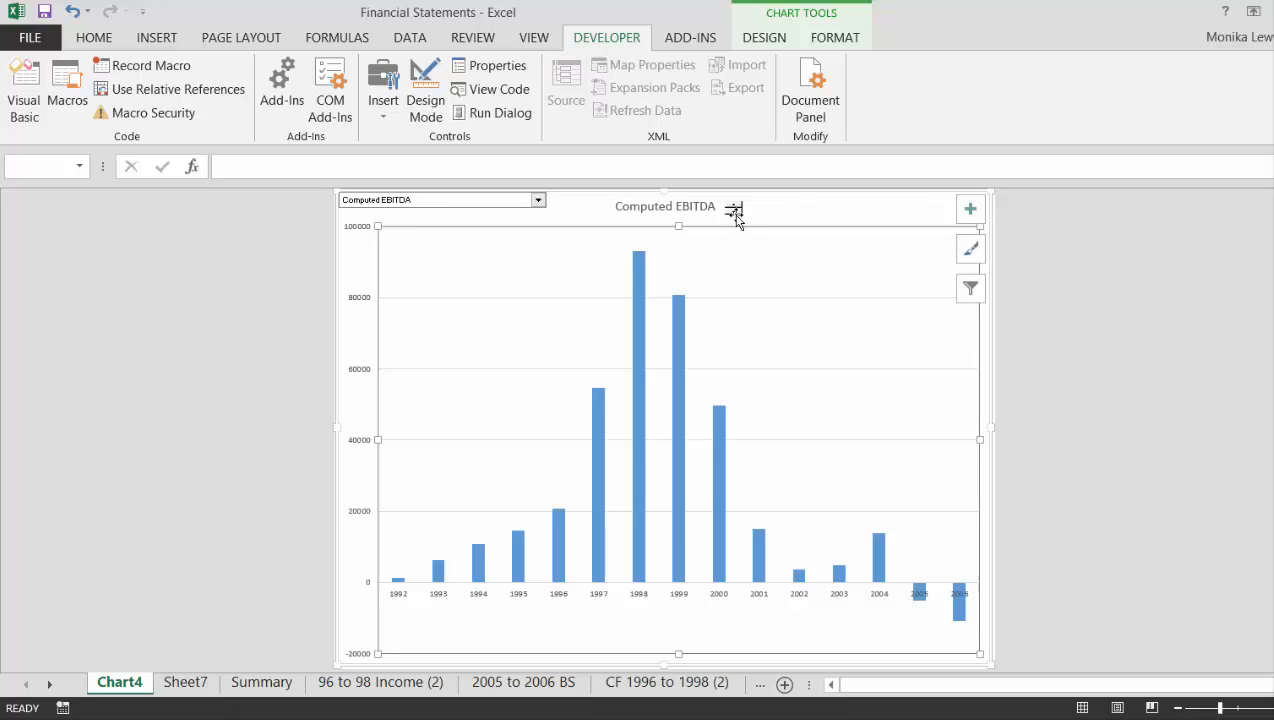
Move the chart's spinner through Gross Income to Add: Asset Impairment, back to Add: Depreciation, and forward to Add: Discountinued
{"action": "left_click", "coordinate": [734, 211]}
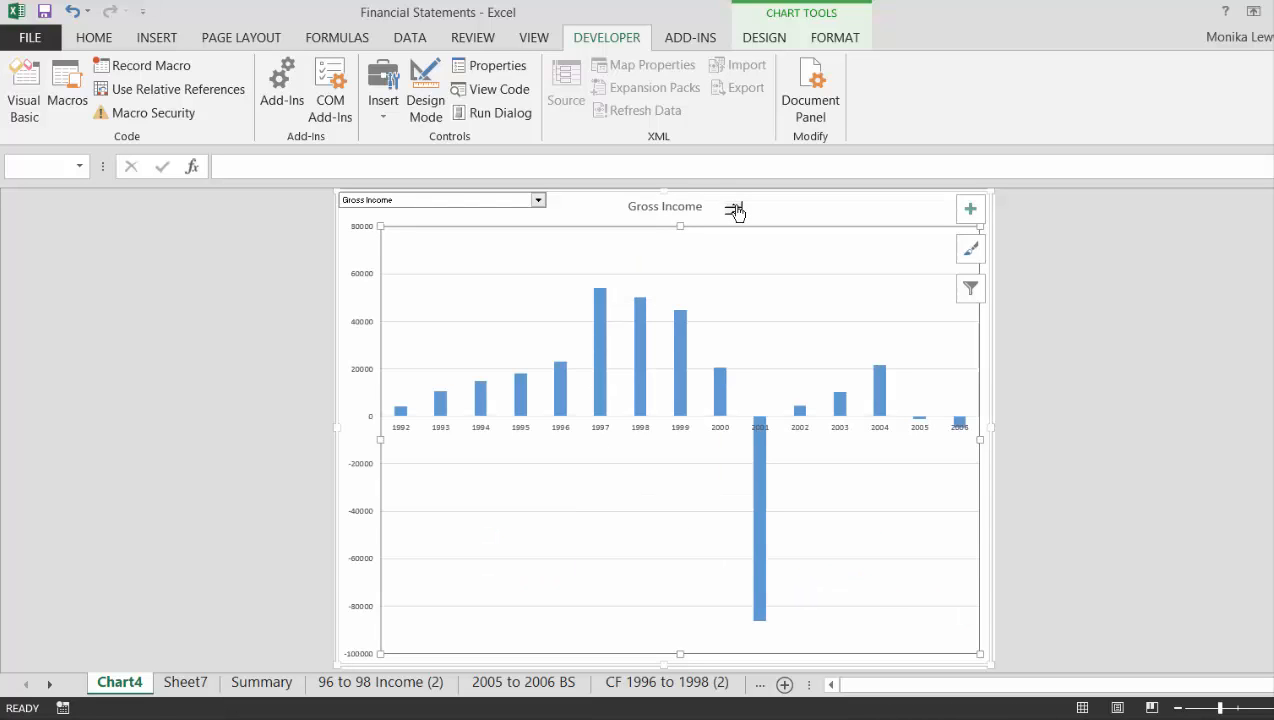
{"action": "left_click", "coordinate": [734, 211]}
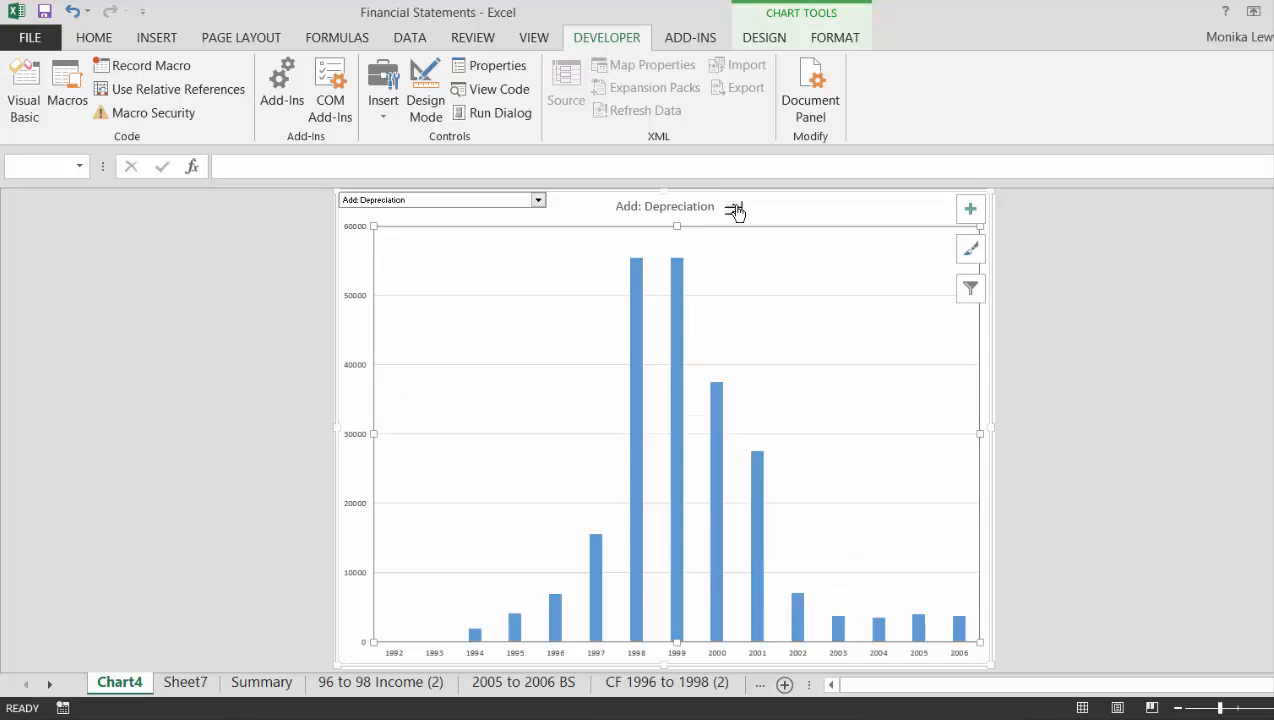
{"action": "left_click", "coordinate": [734, 211]}
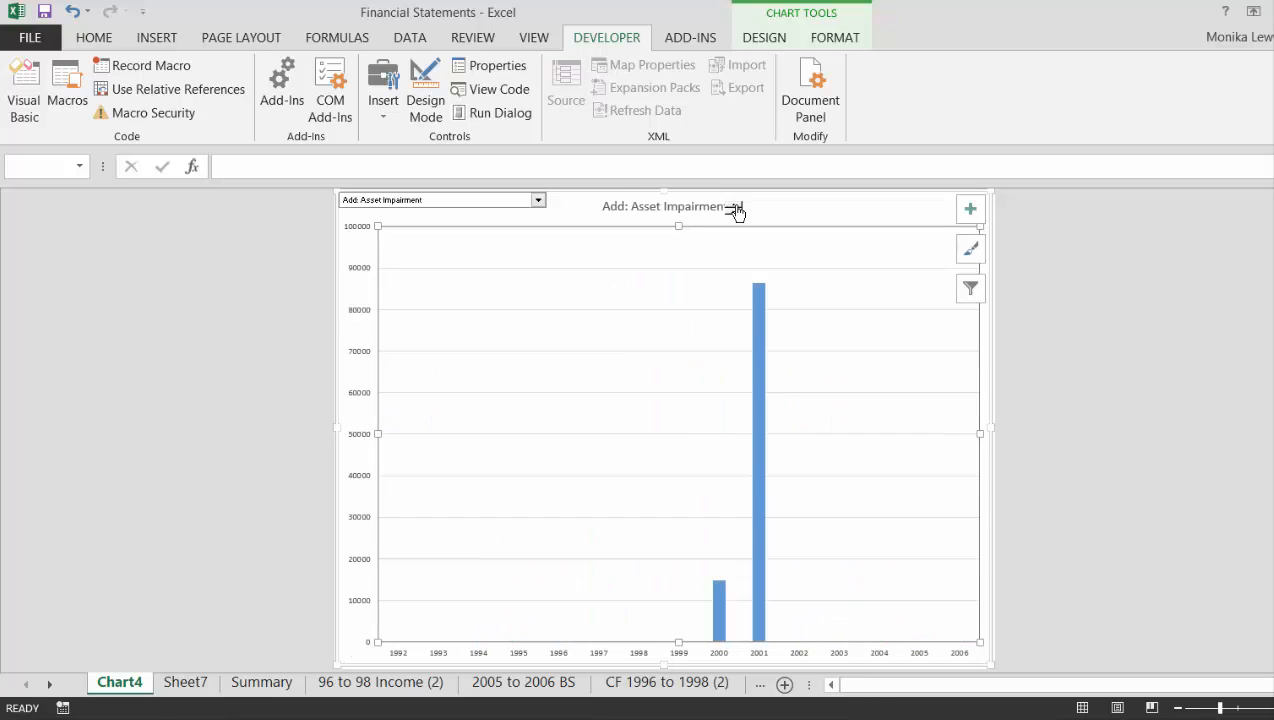
{"action": "left_click", "coordinate": [734, 213]}
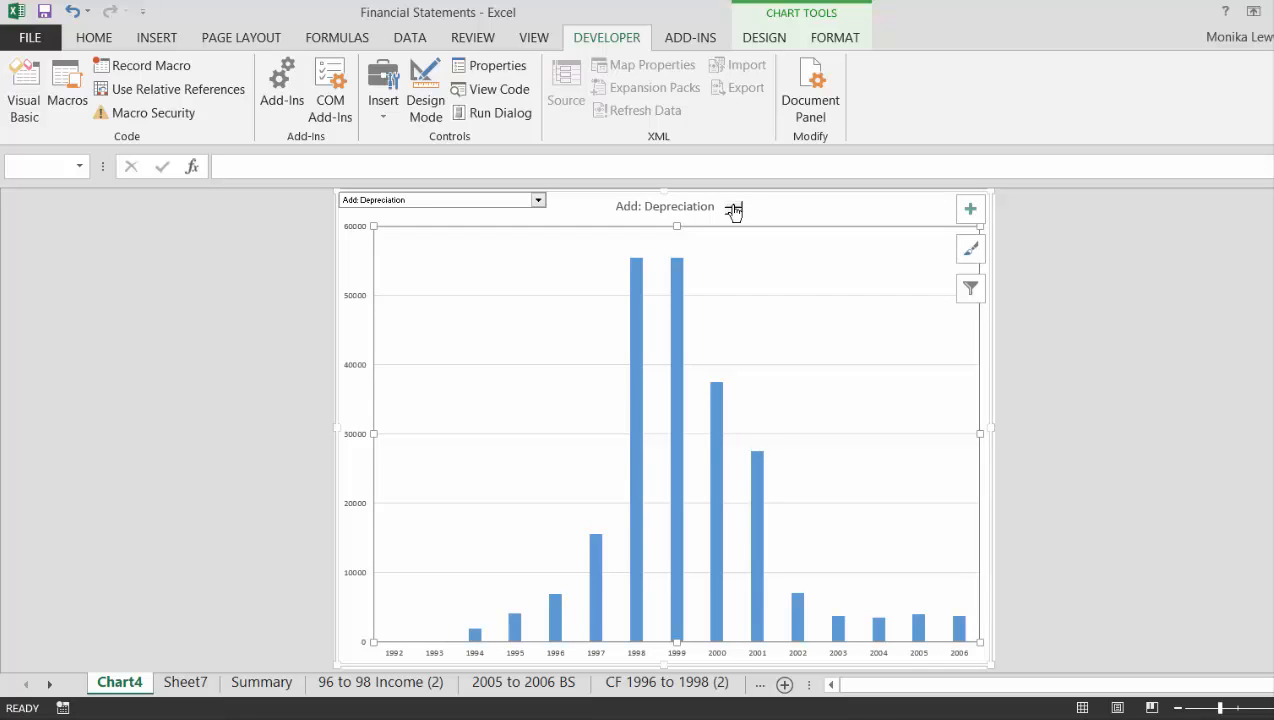
{"action": "left_click", "coordinate": [734, 210]}
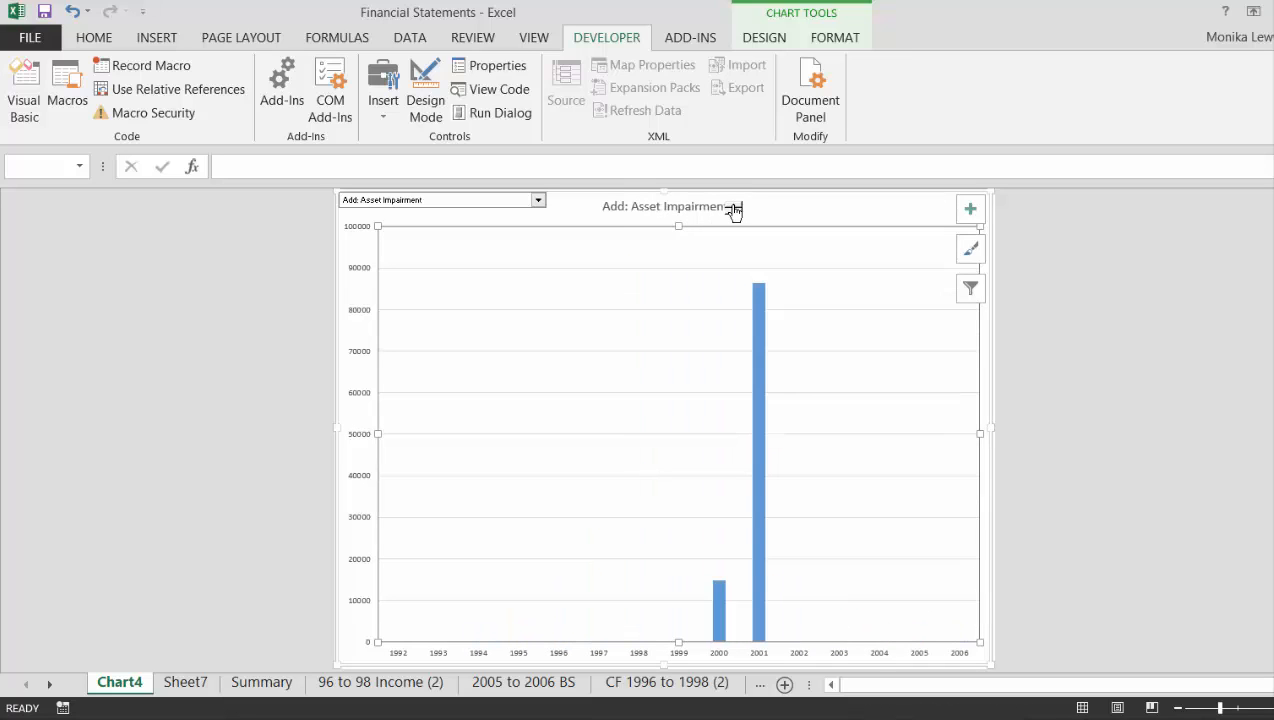
{"action": "left_click", "coordinate": [734, 210]}
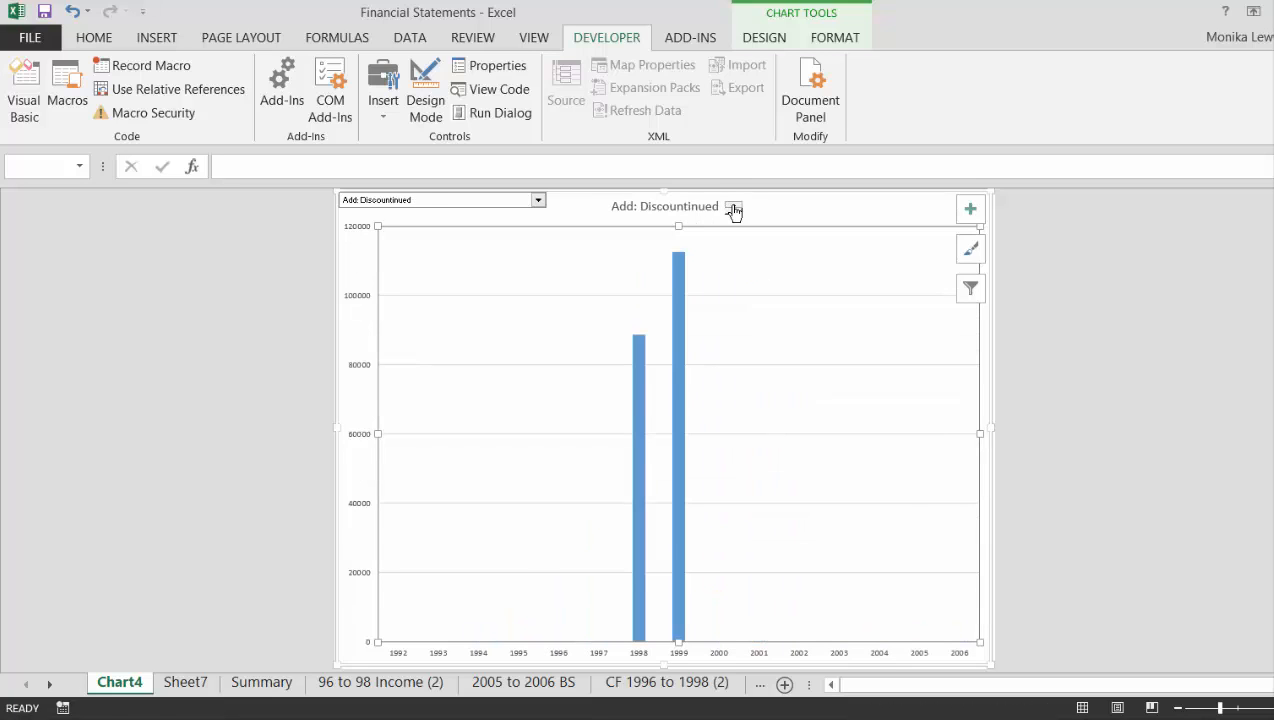
Move the chart's spinner from Add: Discountinued to Total EBITDA, back to Less: Administrative Costs, and forward to Total EBITDA again
{"action": "left_click", "coordinate": [734, 210]}
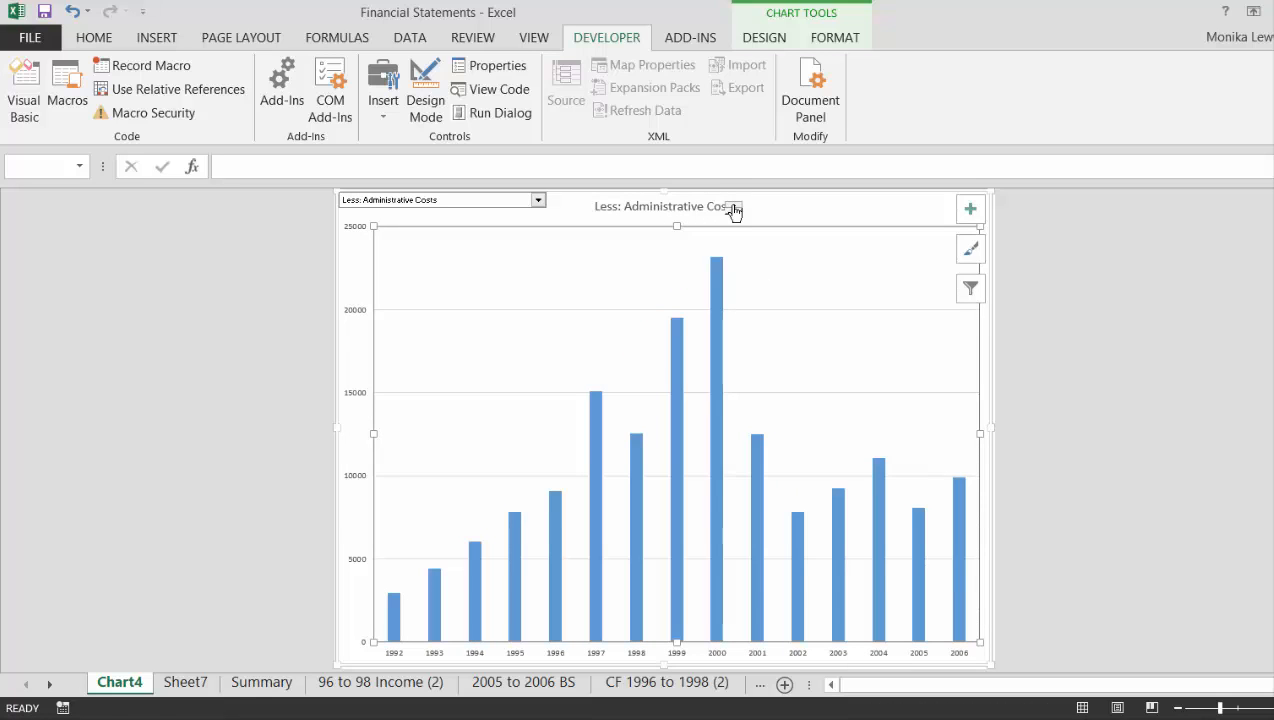
{"action": "left_click", "coordinate": [734, 210]}
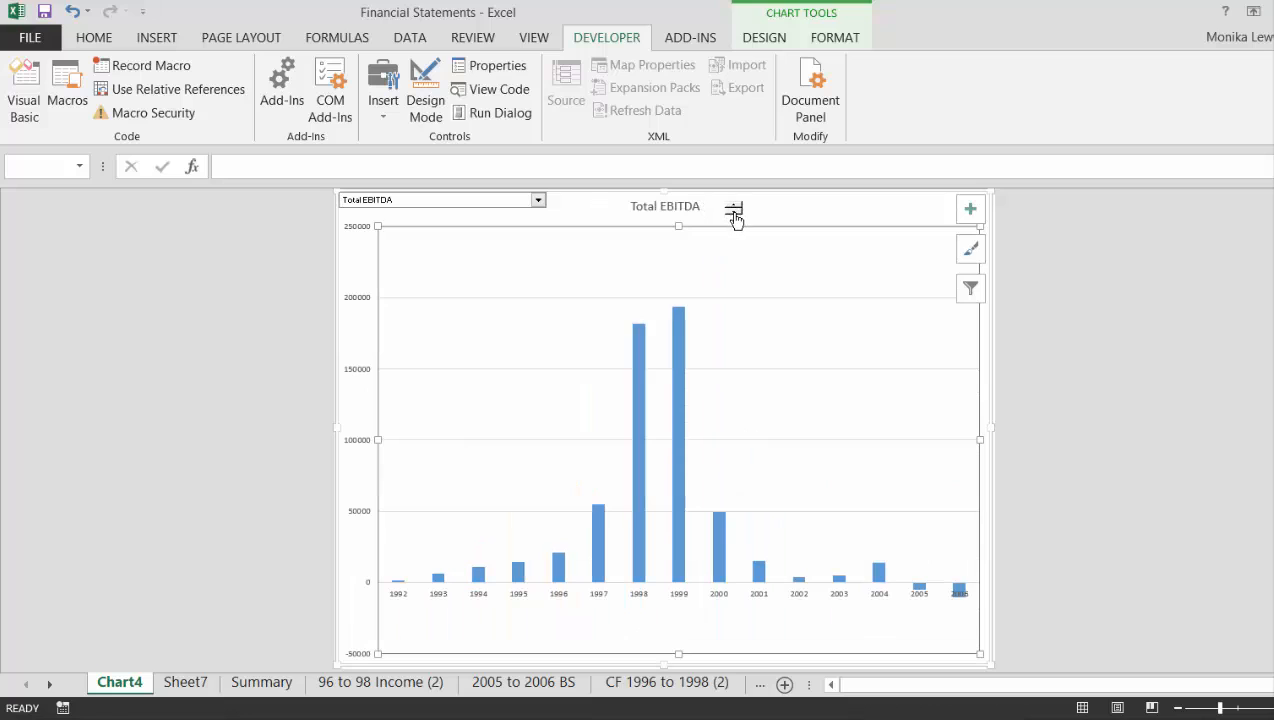
{"action": "left_click", "coordinate": [735, 213]}
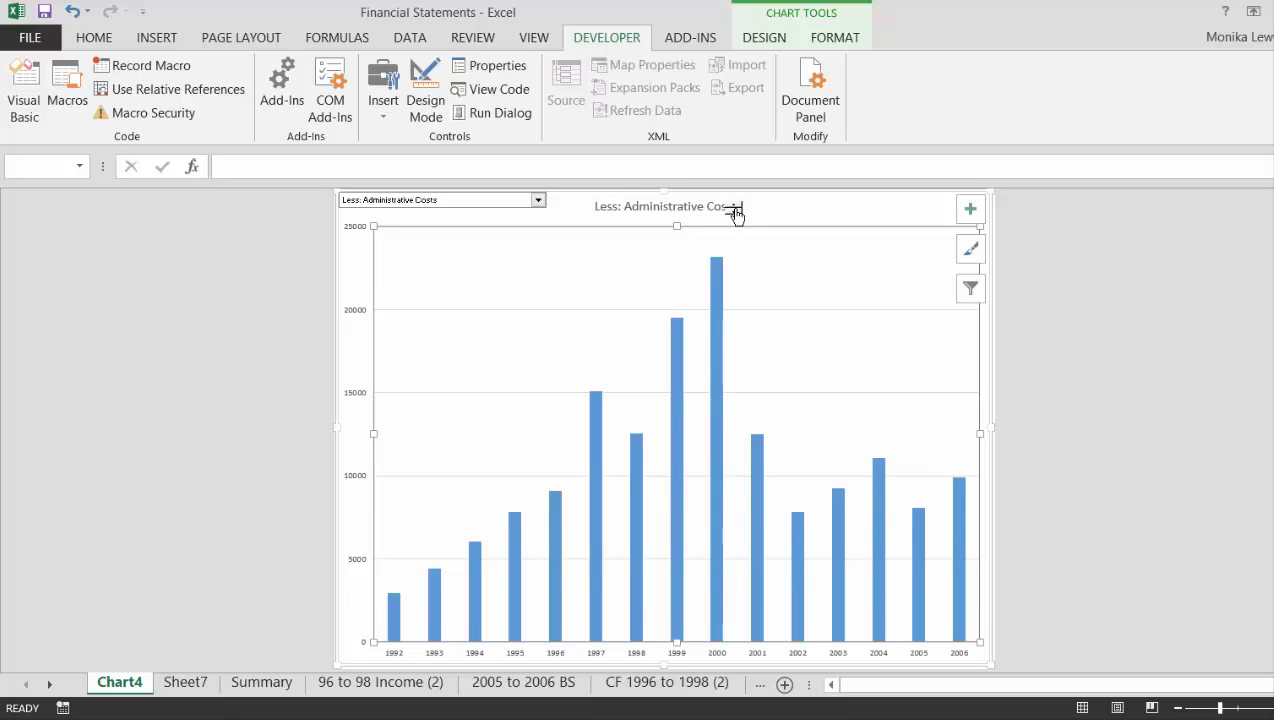
{"action": "left_click", "coordinate": [736, 206]}
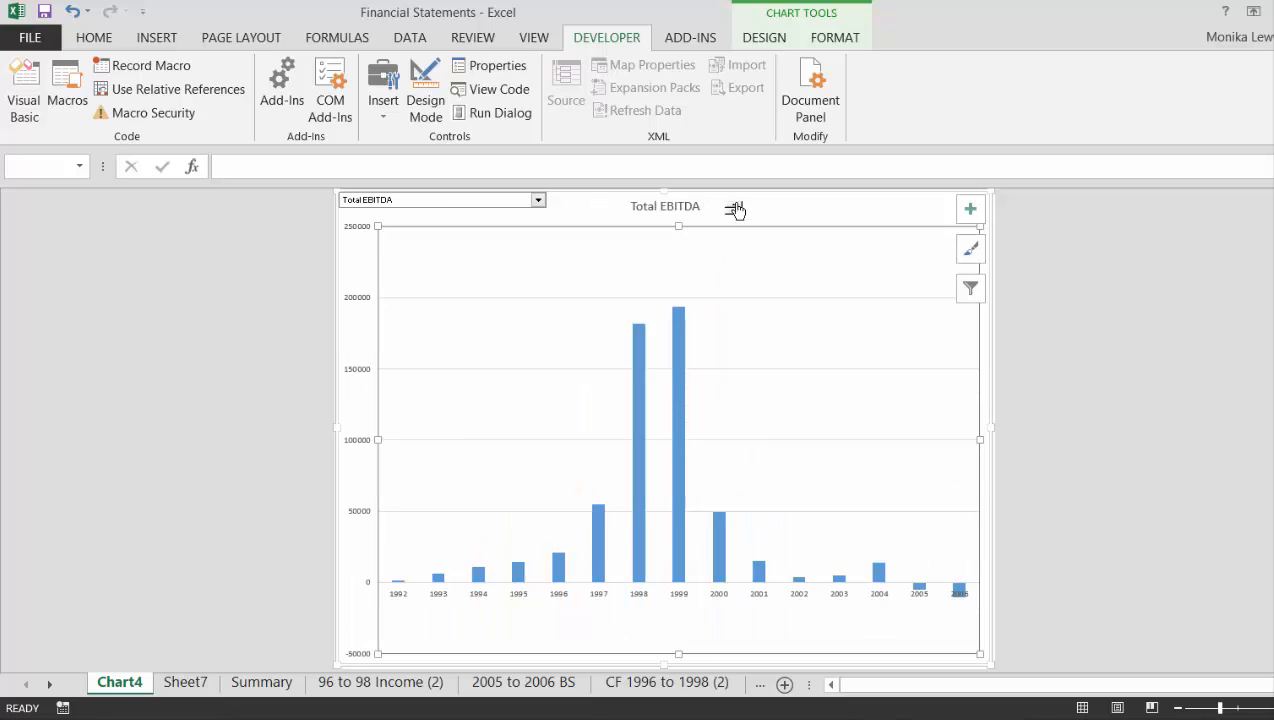
Advance the chart's spinner from Total EBITDA through Capital Expenditures, Cap Exp from Summary and Net Operating Cash Flow to EBITDA/Revenues
{"action": "left_click", "coordinate": [736, 206]}
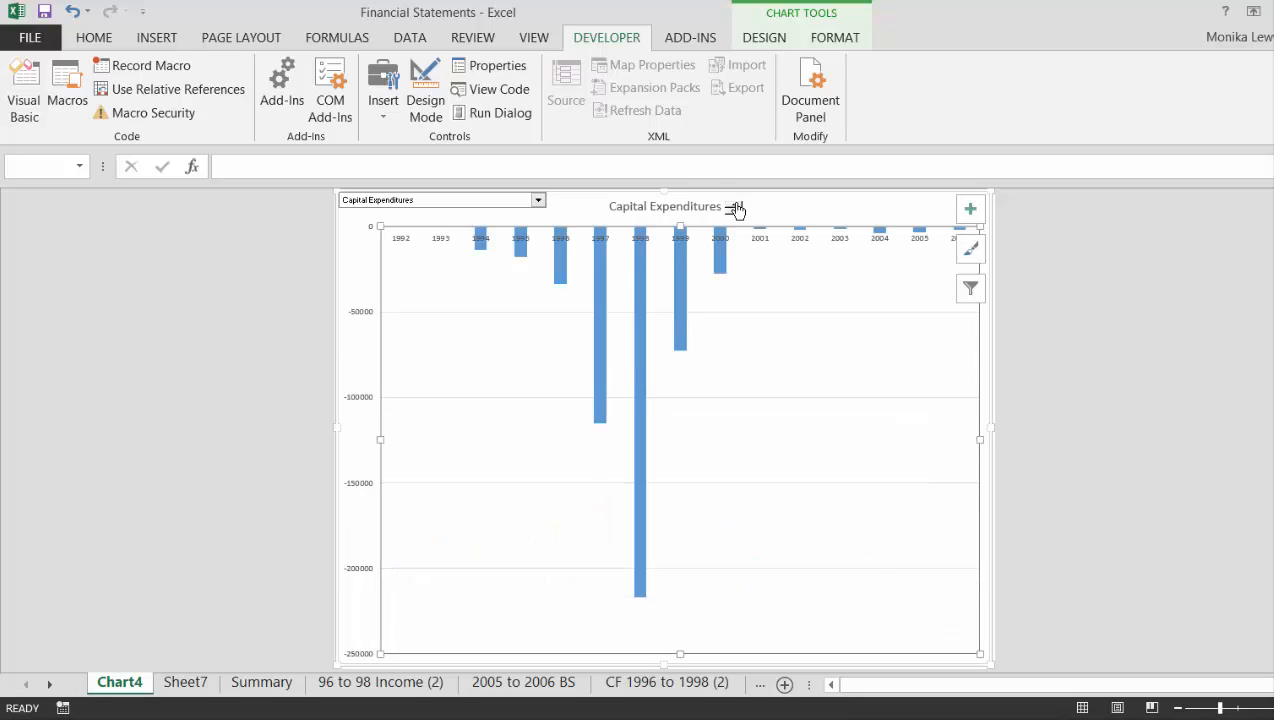
{"action": "left_click", "coordinate": [736, 206]}
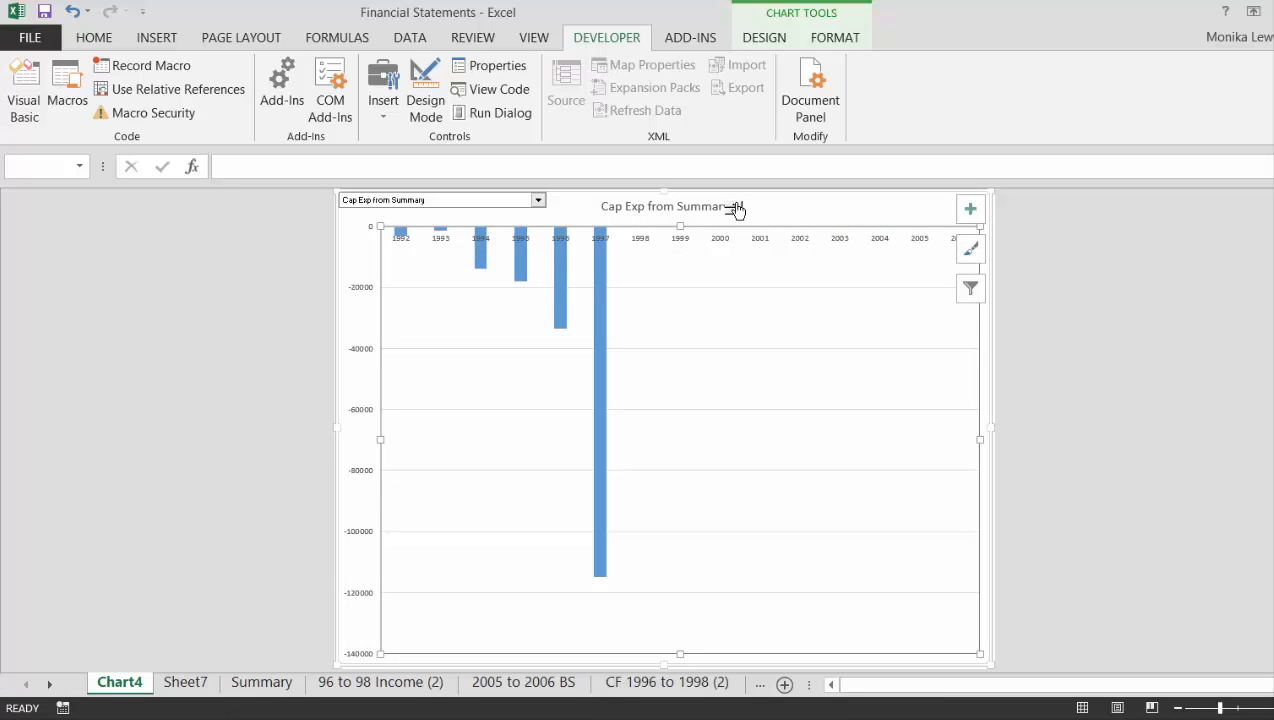
{"action": "left_click", "coordinate": [736, 206]}
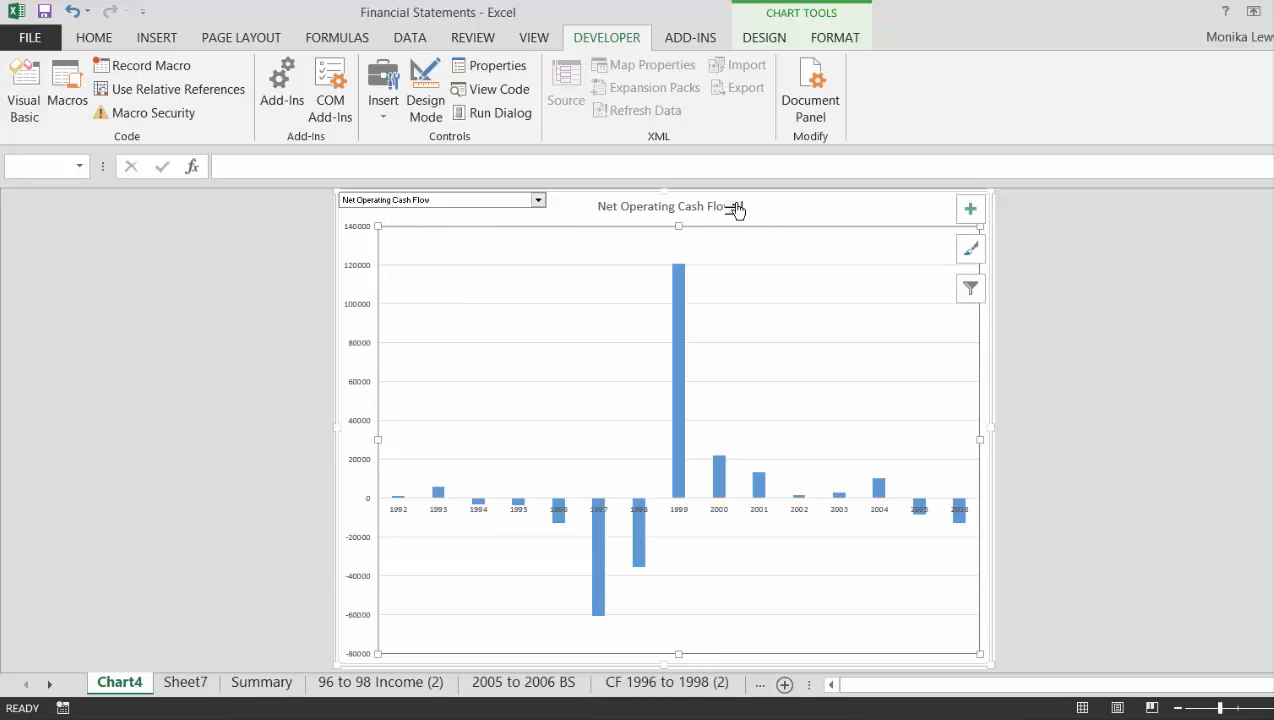
{"action": "left_click", "coordinate": [736, 206]}
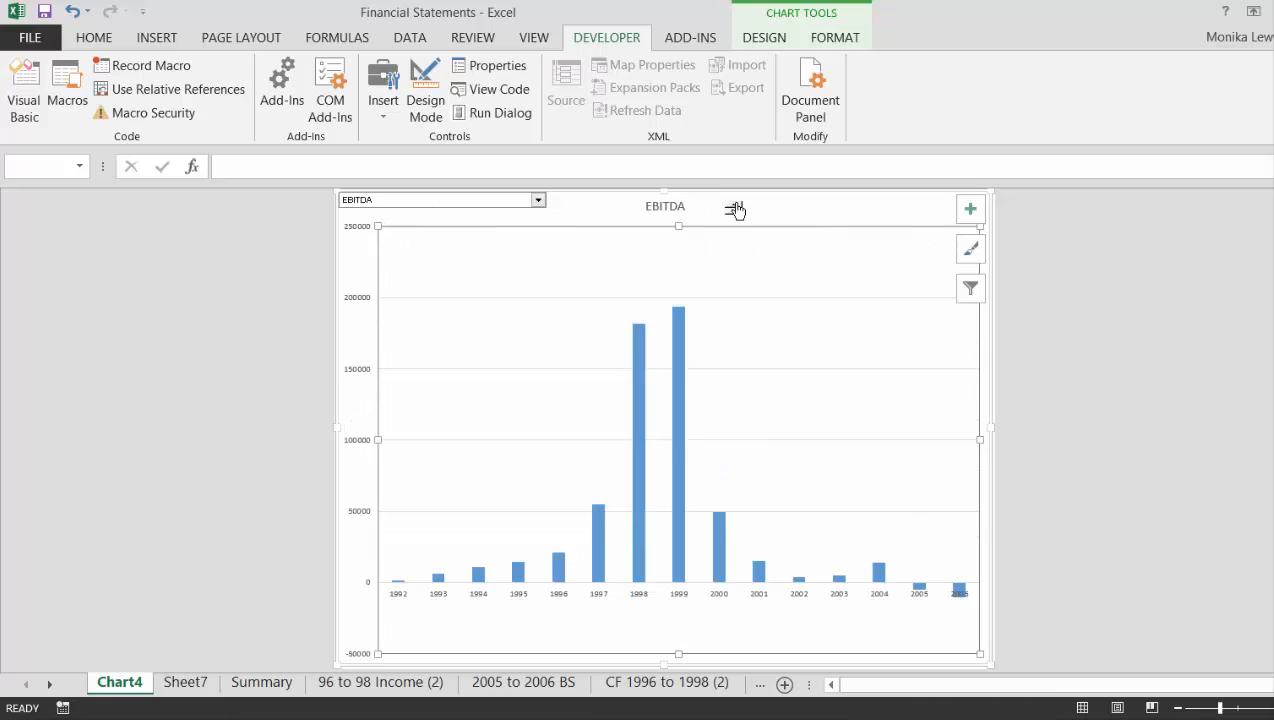
{"action": "left_click", "coordinate": [736, 206]}
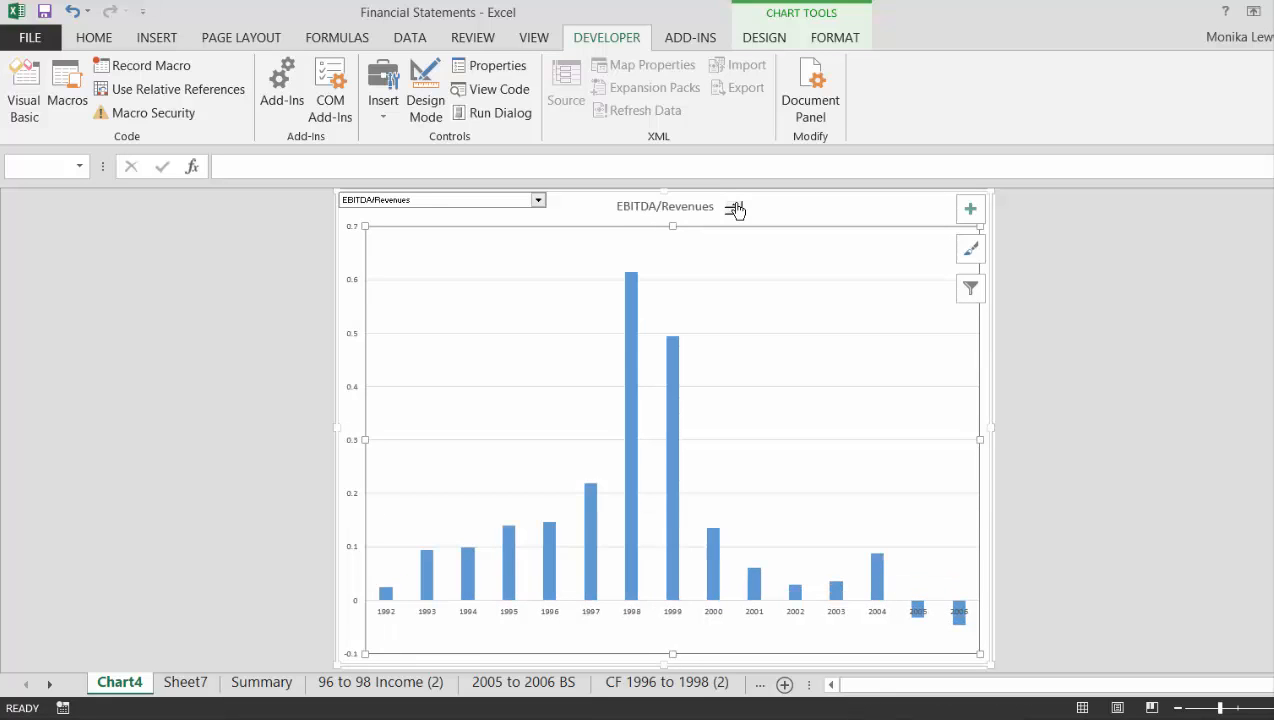
Advance the chart's spinner from EBITDA/Revenues through EBITDA per Flight Hour, EBITDA/LB of Freight Moved and Invested Capital to EBIT
{"action": "left_click", "coordinate": [736, 206]}
{"action": "left_click", "coordinate": [736, 206]}
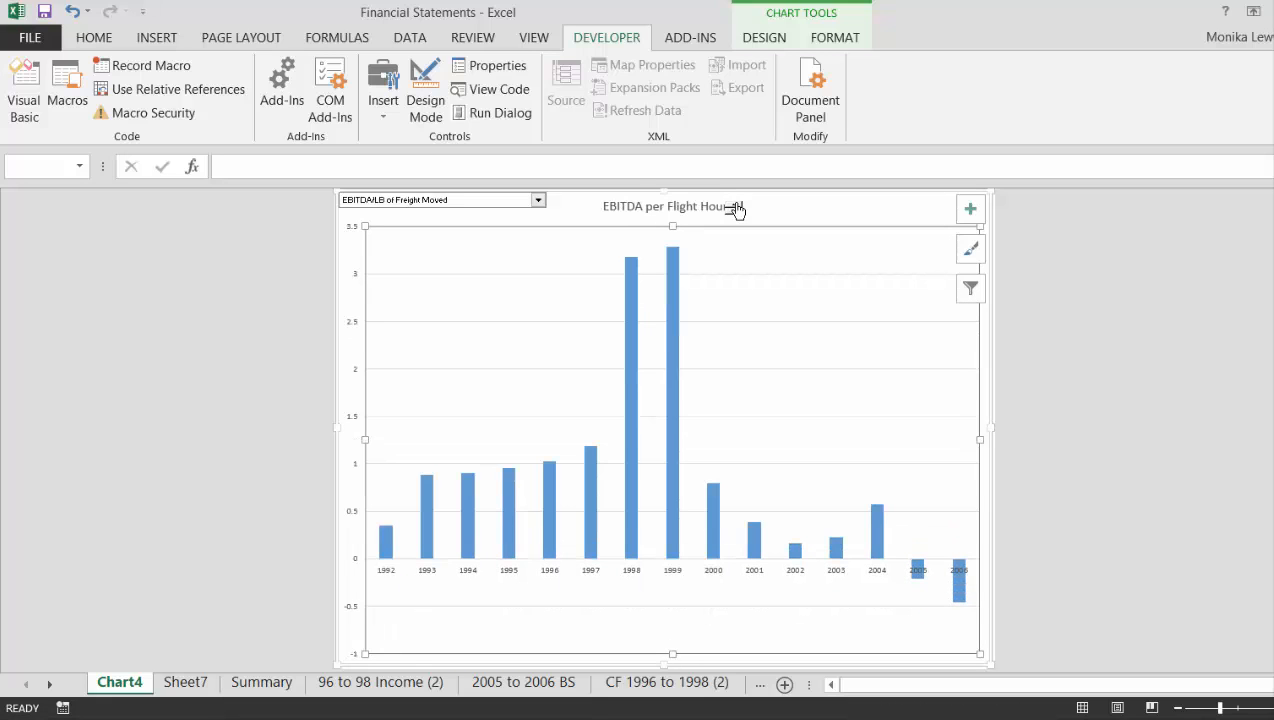
{"action": "left_click", "coordinate": [736, 206]}
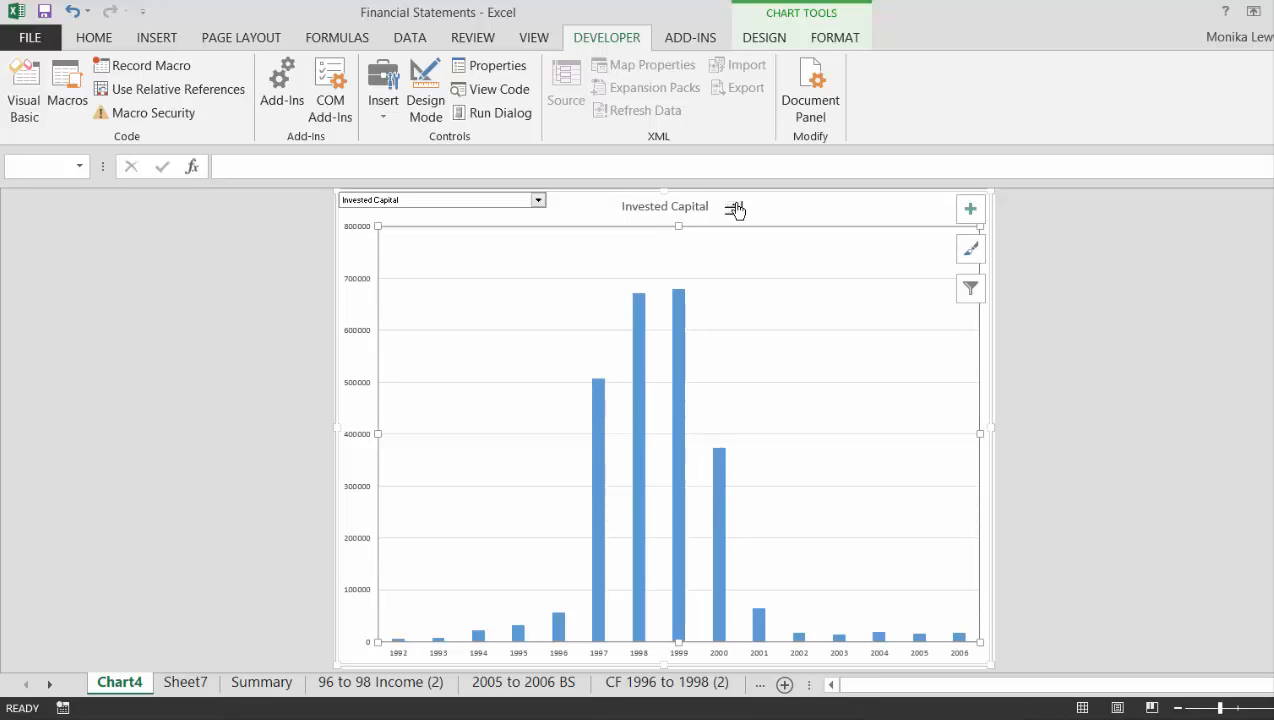
{"action": "left_click", "coordinate": [736, 206]}
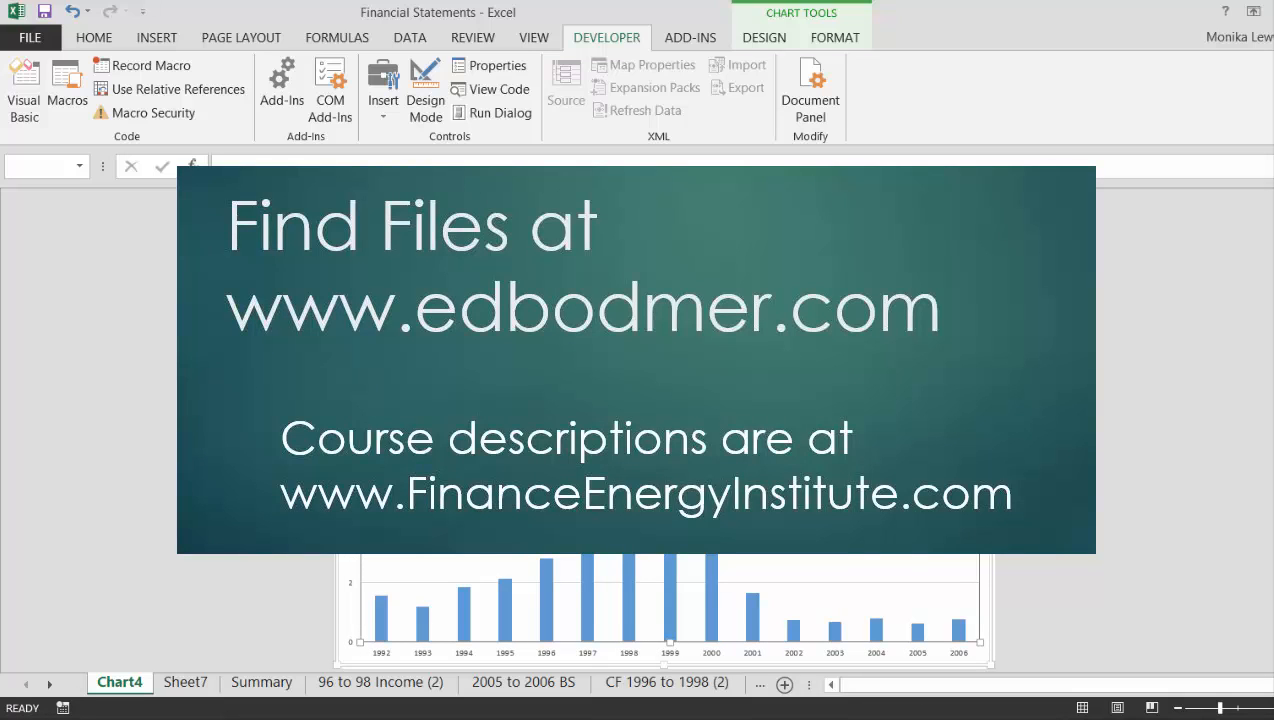
{"action": "left_click", "coordinate": [736, 206]}
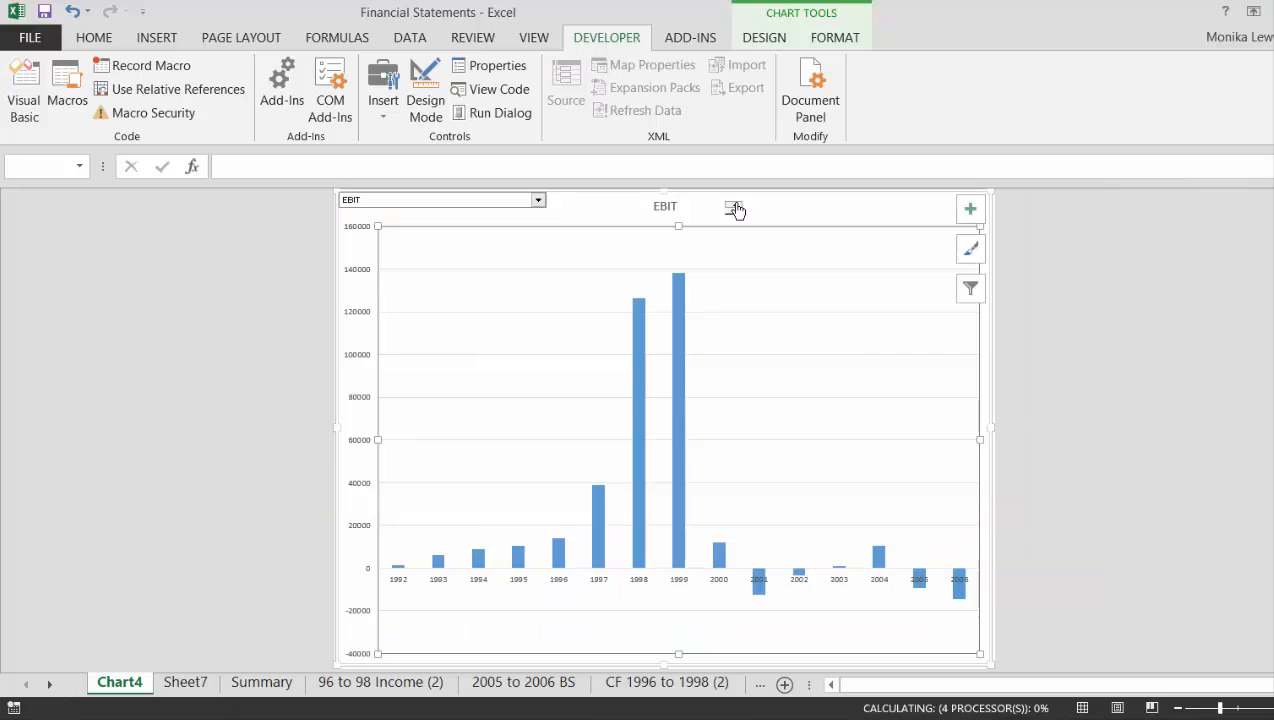
Advance the chart's spinner from EBIT through Tax Rate, Tax Rate Applied, NOPAT and Avg Invested Capital to ROIC
{"action": "left_click", "coordinate": [736, 207]}
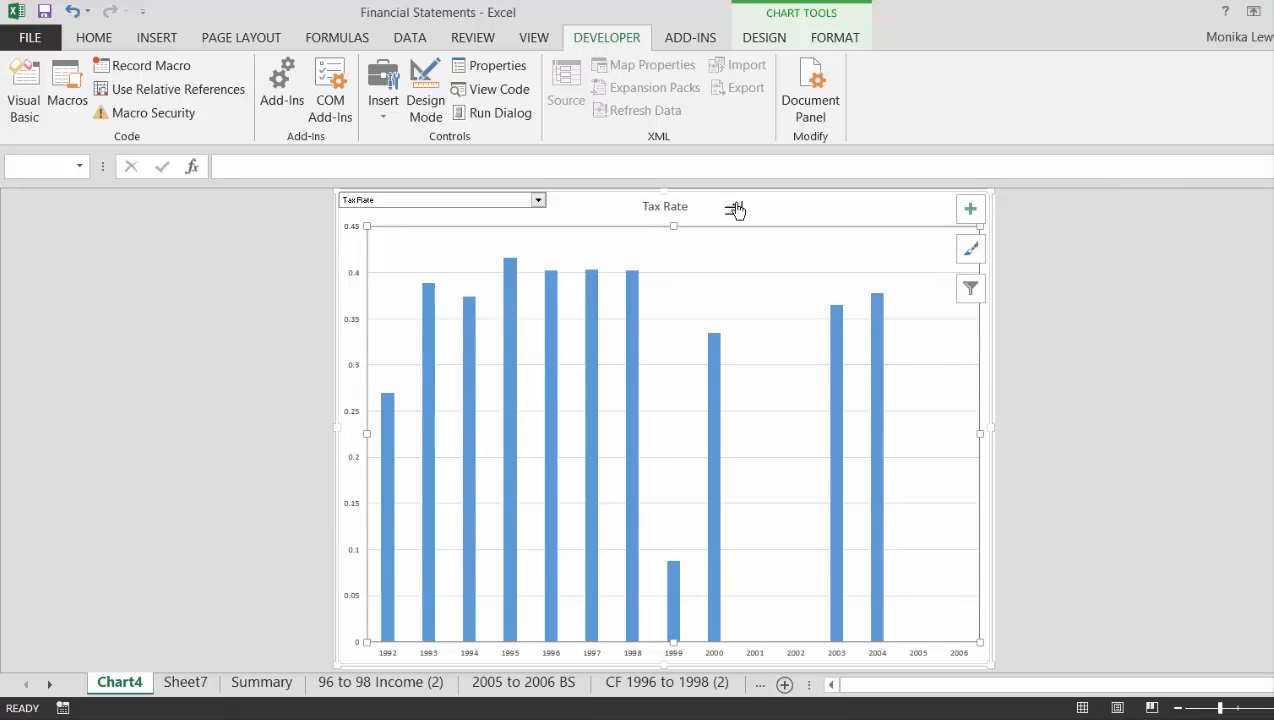
{"action": "left_click", "coordinate": [736, 207]}
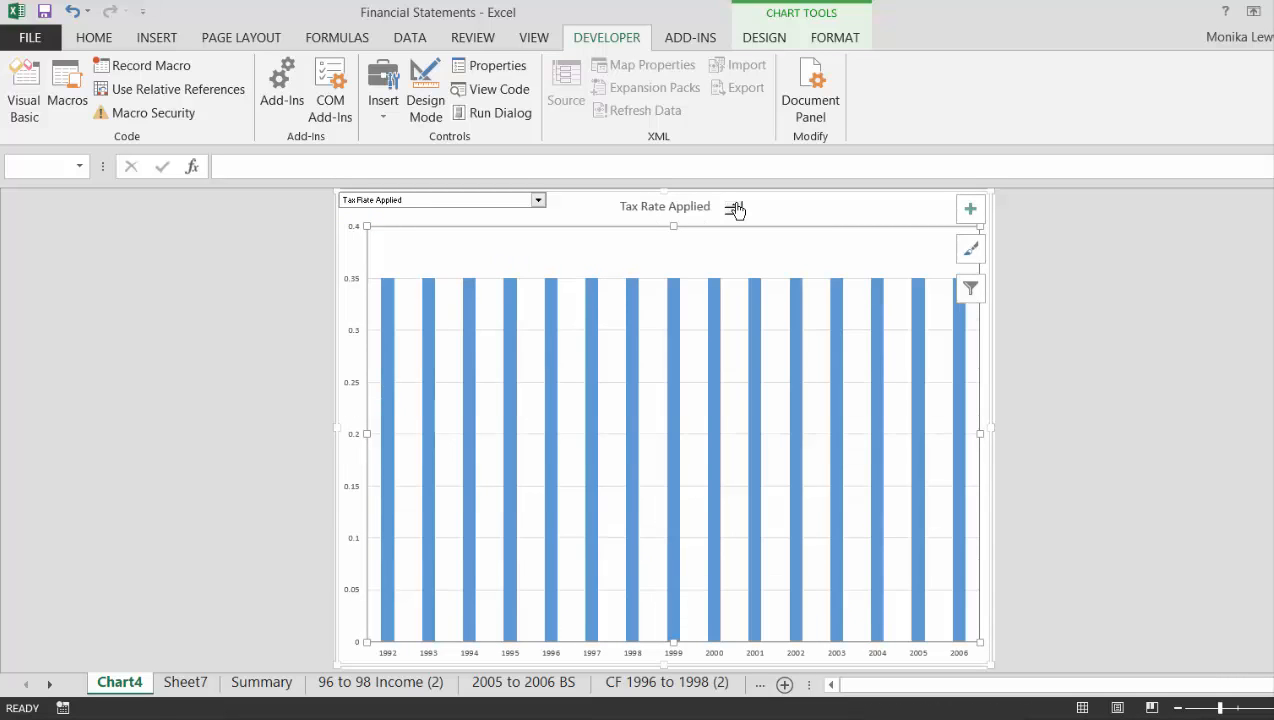
{"action": "left_click", "coordinate": [736, 207]}
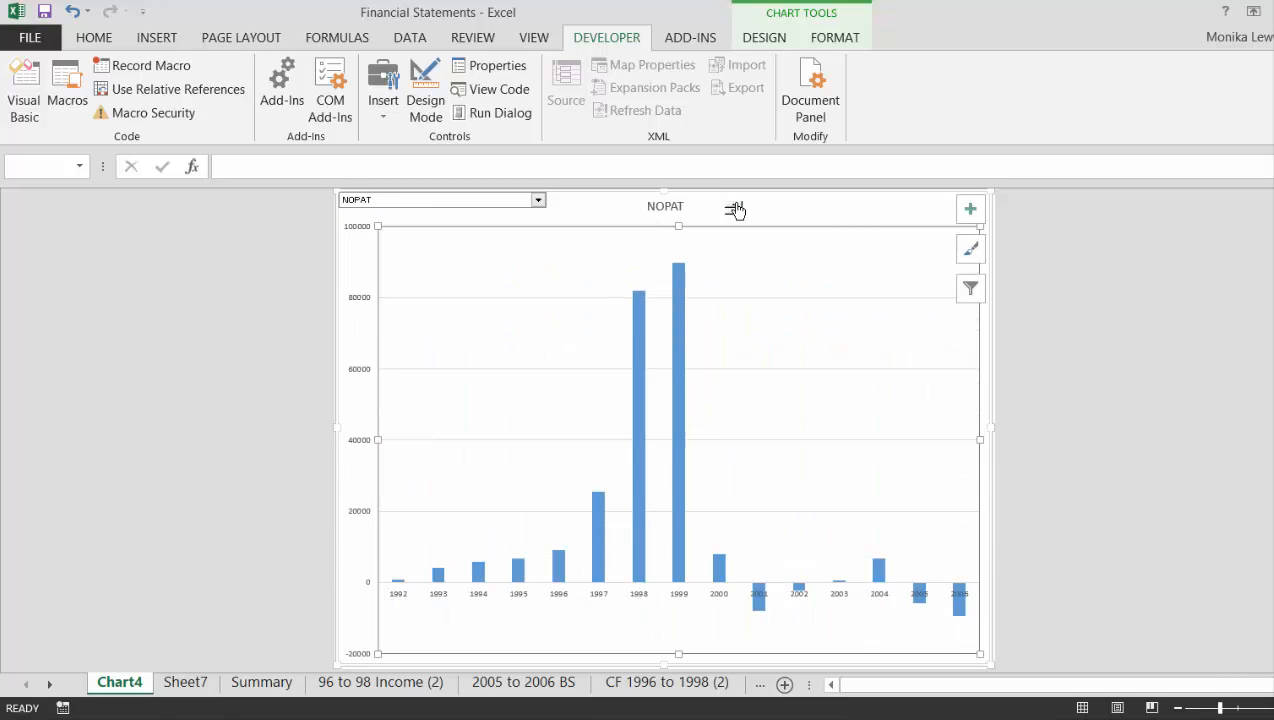
{"action": "left_click", "coordinate": [736, 207]}
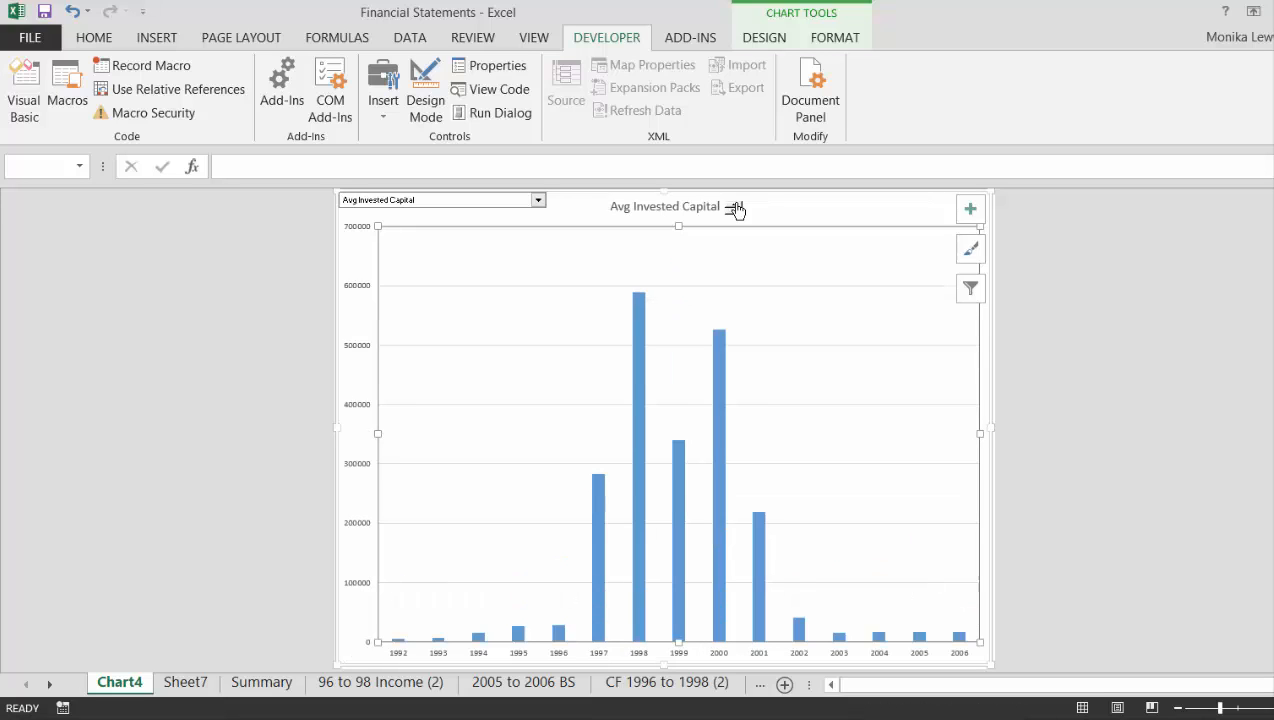
{"action": "left_click", "coordinate": [736, 207]}
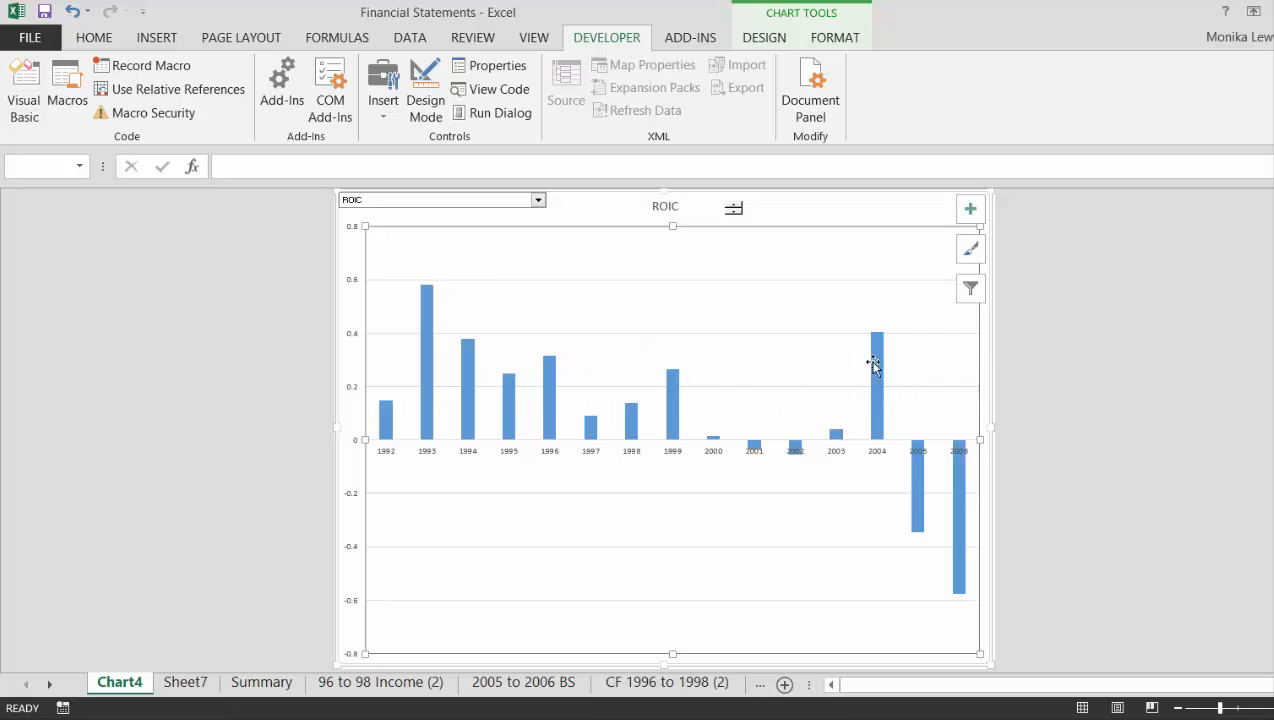
Advance the chart's spinner from ROIC through Capital per Flight Hour, Add: Asset Impairments, Adjusted Capital and Average Adjusted Capital to ROE
{"action": "left_click", "coordinate": [737, 209]}
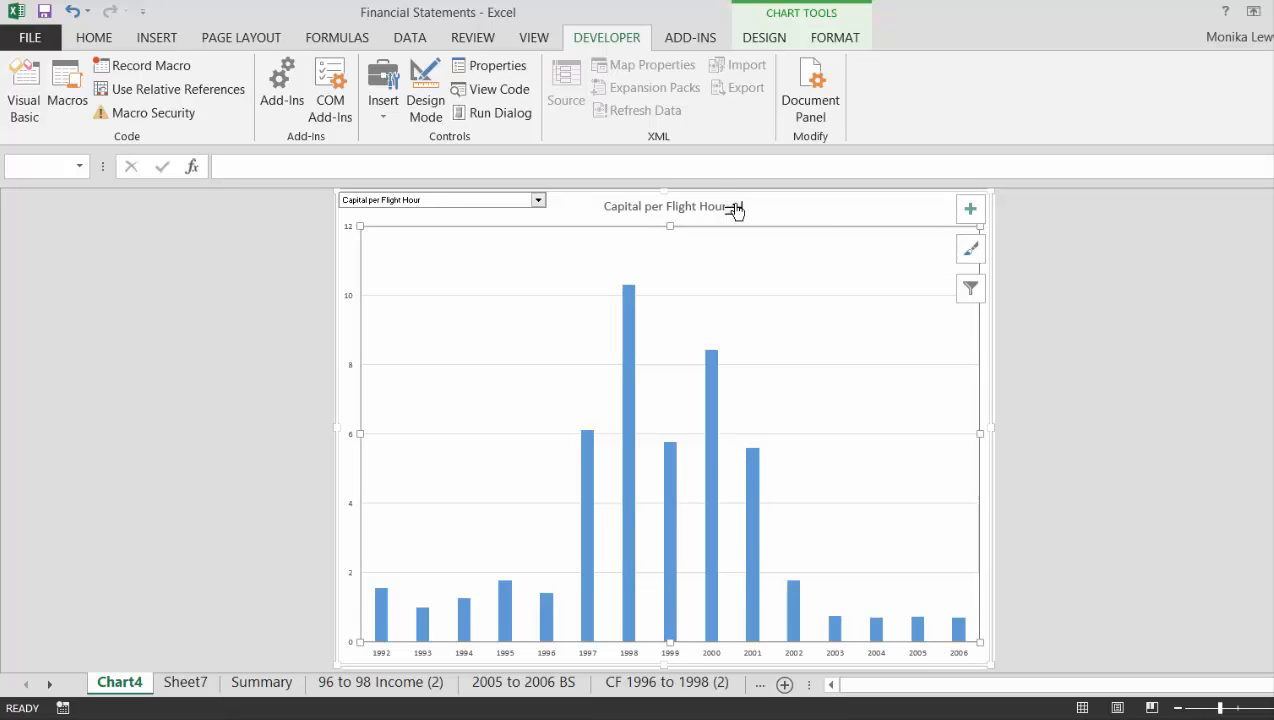
{"action": "left_click", "coordinate": [737, 209]}
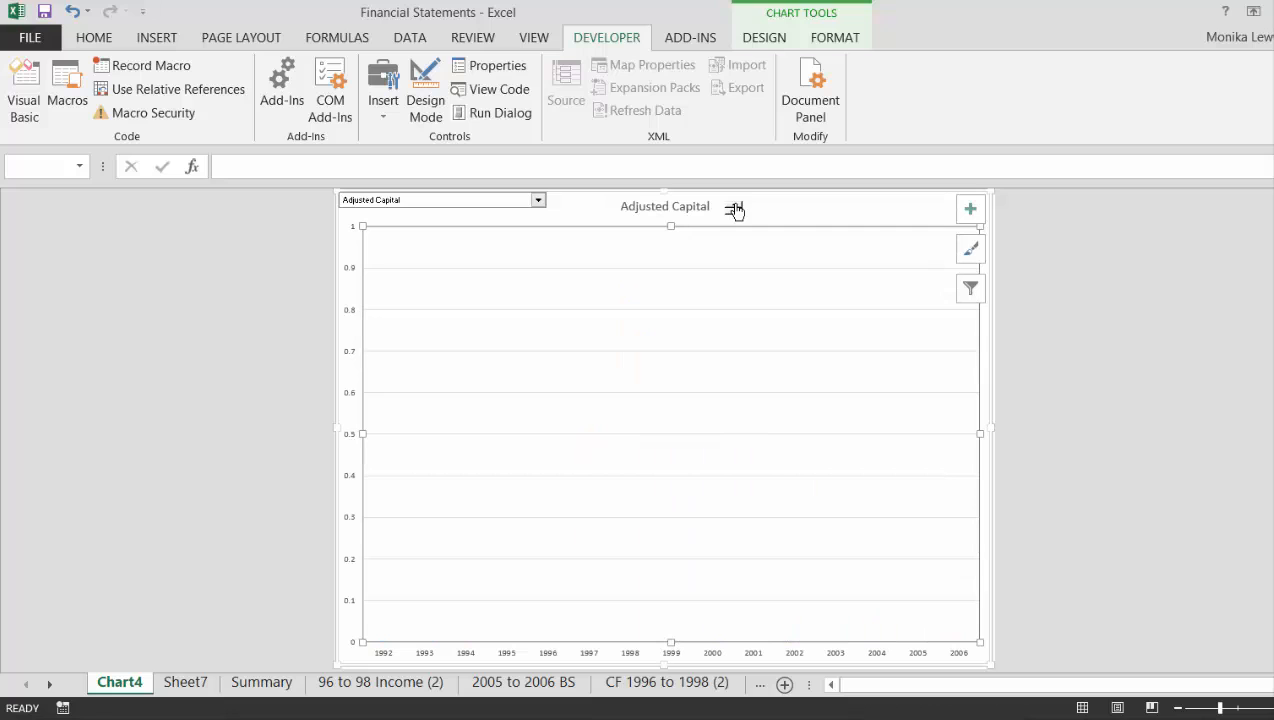
{"action": "left_click", "coordinate": [737, 209]}
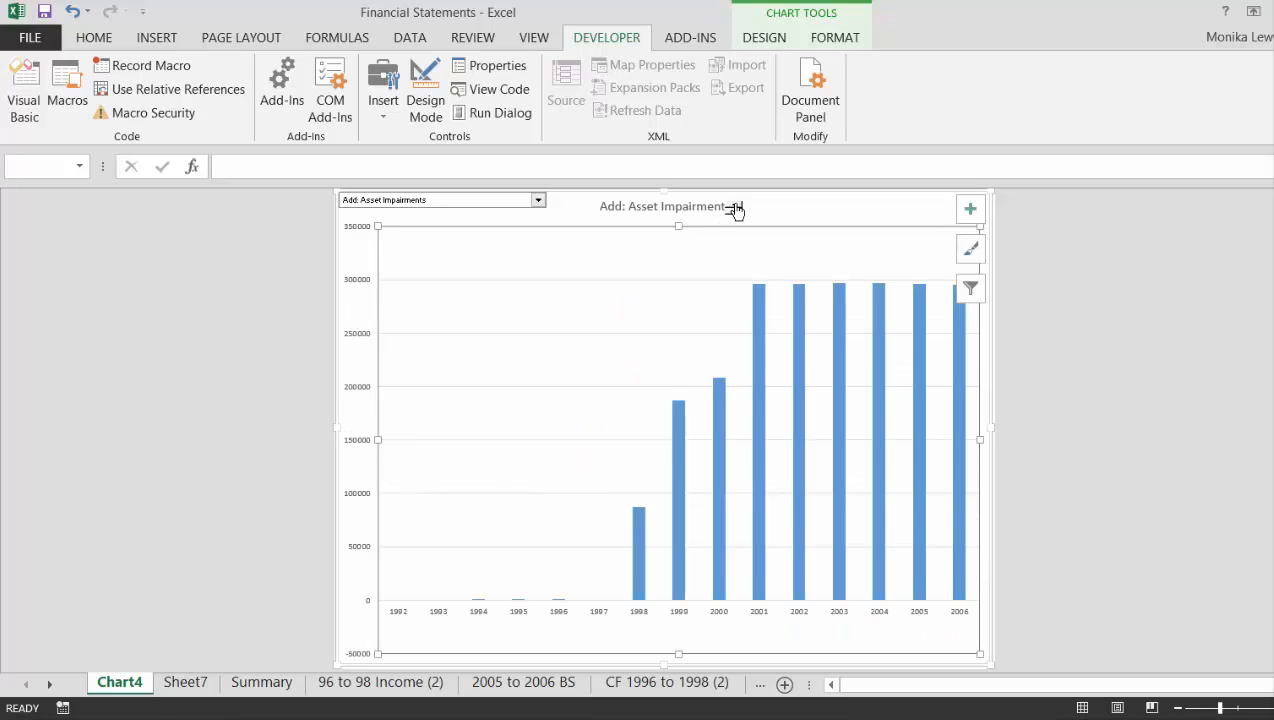
{"action": "left_click", "coordinate": [737, 209]}
{"action": "left_click", "coordinate": [737, 209]}
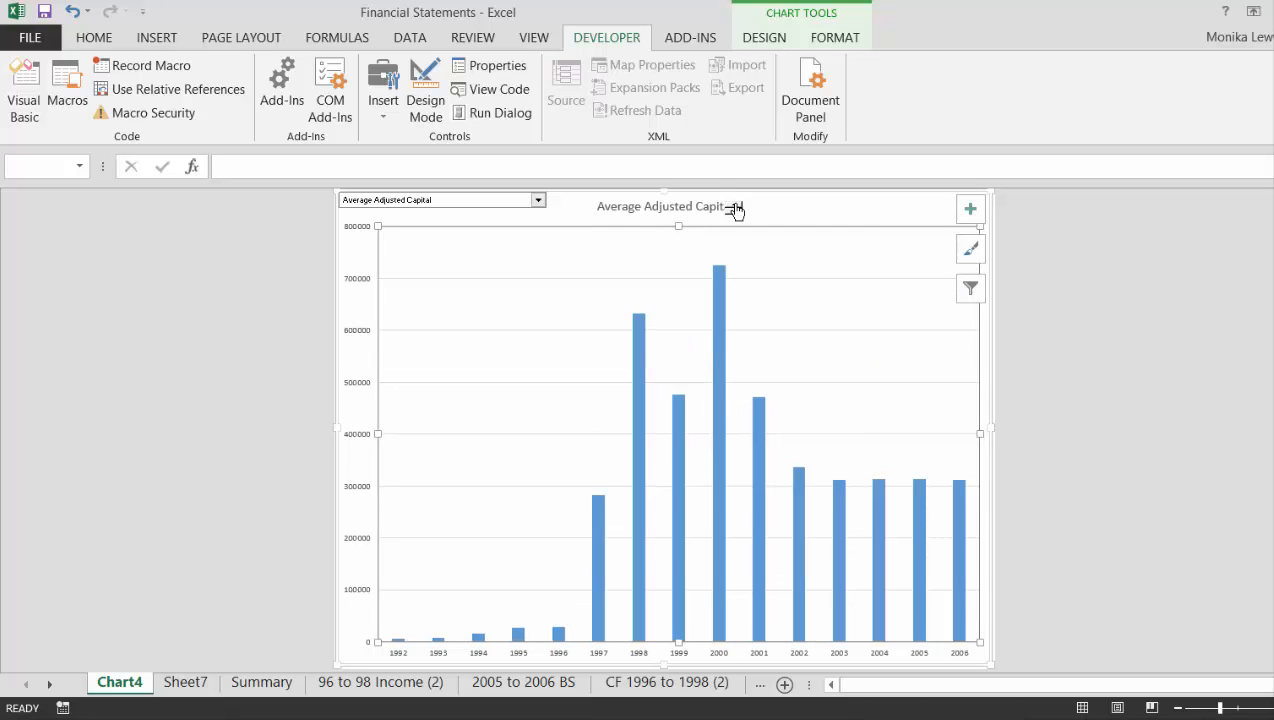
{"action": "left_click", "coordinate": [737, 209]}
{"action": "left_click", "coordinate": [737, 209]}
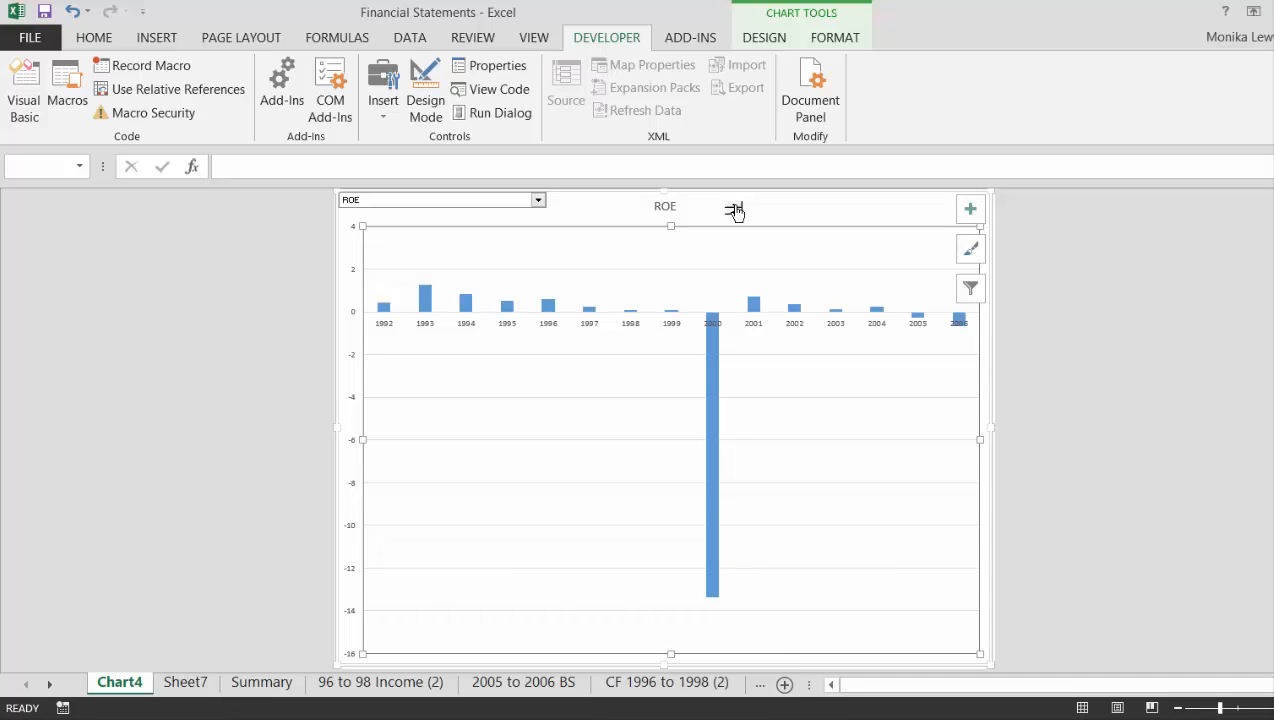
Examine the ROE chart's 2000 bar, and advance the chart's spinner through Debt to EBITDA and Total Capital to Debt to Cap
{"action": "mouse_move", "coordinate": [715, 427]}
{"action": "left_click", "coordinate": [734, 211]}
{"action": "left_click", "coordinate": [734, 211]}
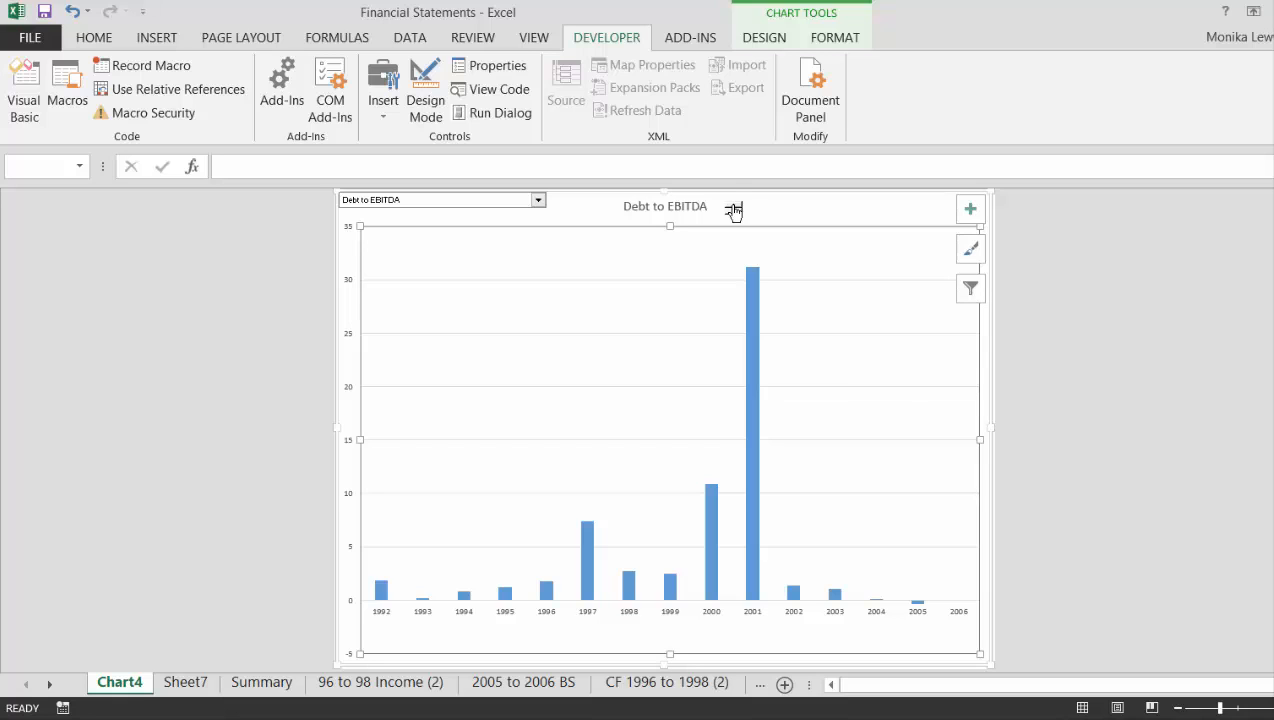
{"action": "left_click", "coordinate": [735, 210]}
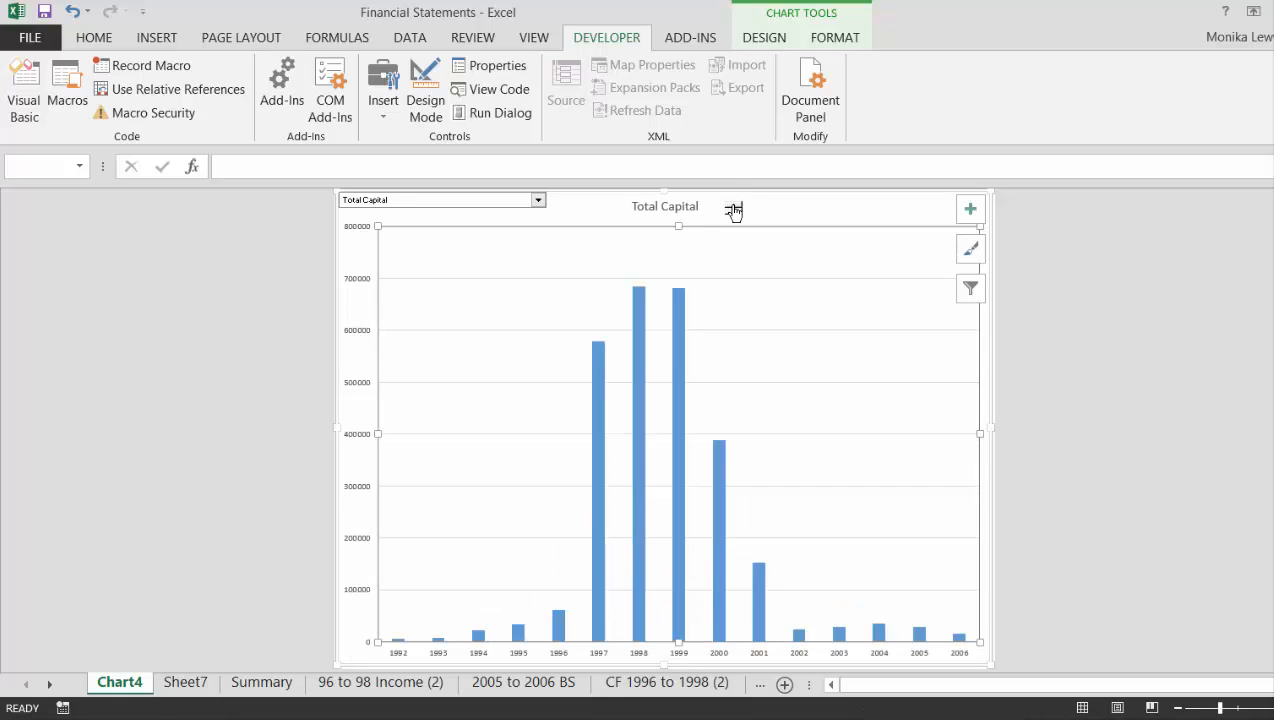
{"action": "left_click", "coordinate": [735, 210]}
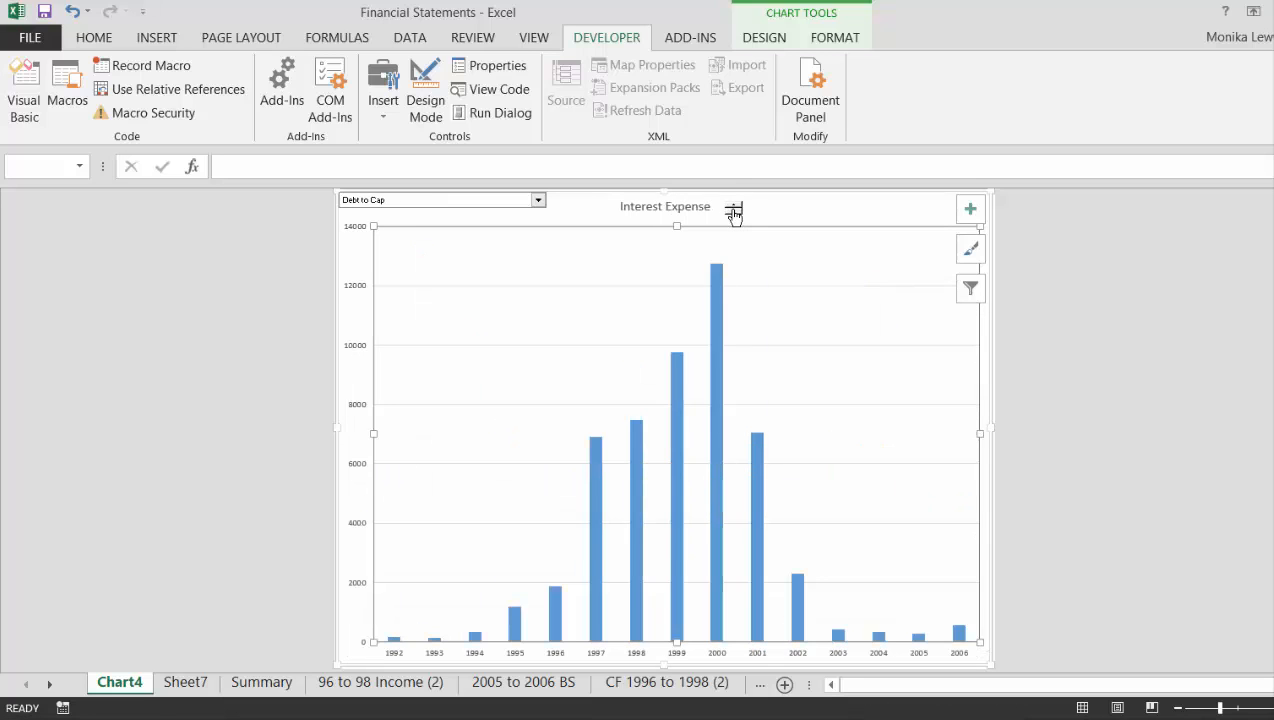
Move the chart's spinner back from Debt to Cap through Debt and ROE to Averge Equity
{"action": "left_click", "coordinate": [733, 210]}
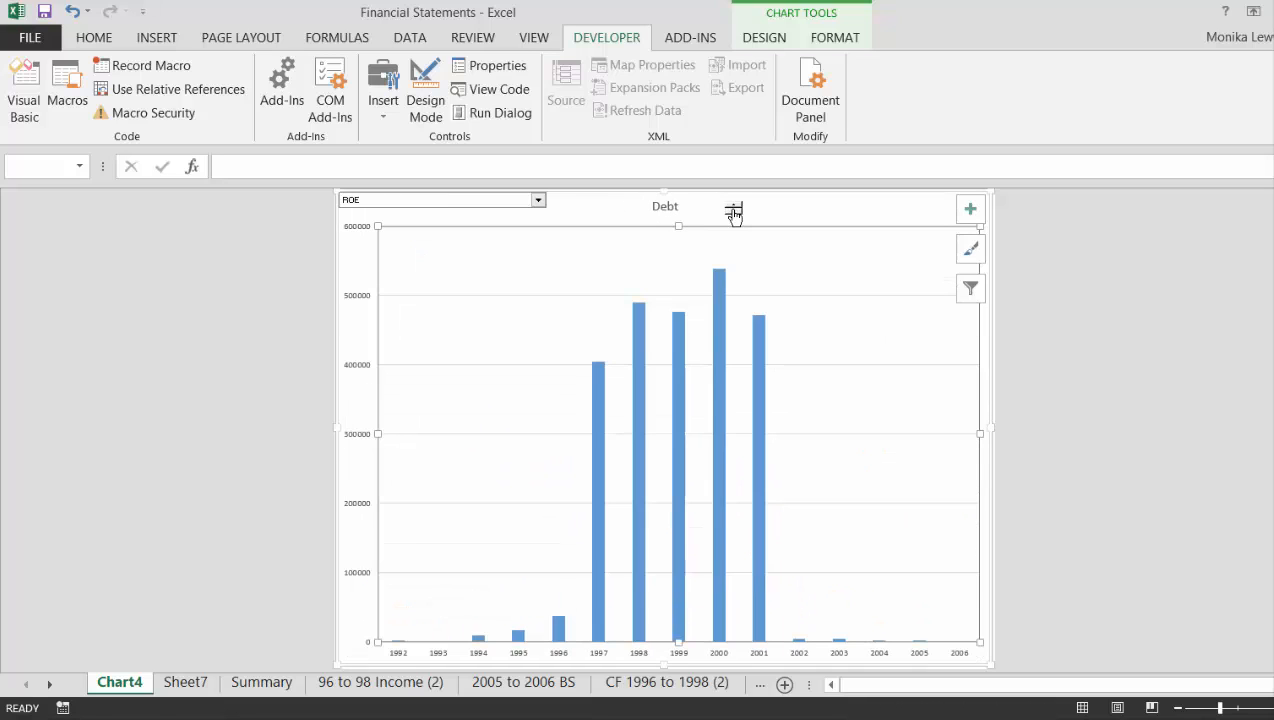
{"action": "left_click", "coordinate": [733, 210]}
{"action": "left_click", "coordinate": [733, 210]}
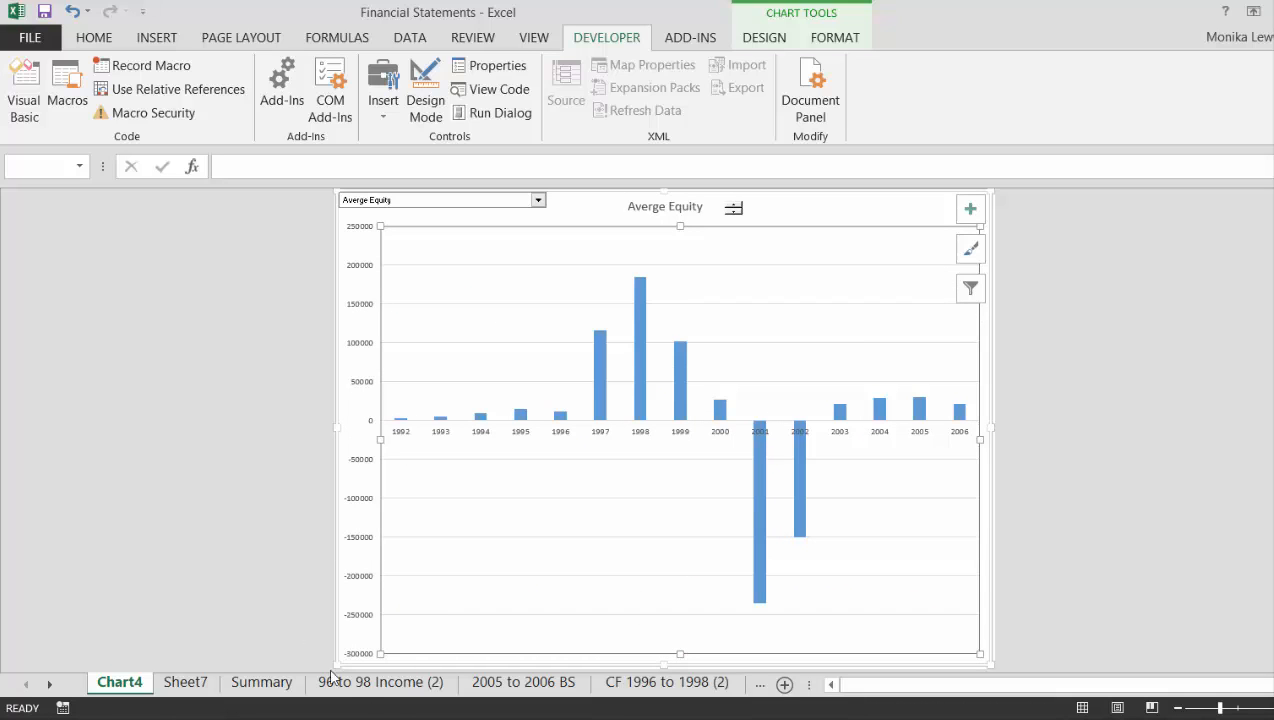